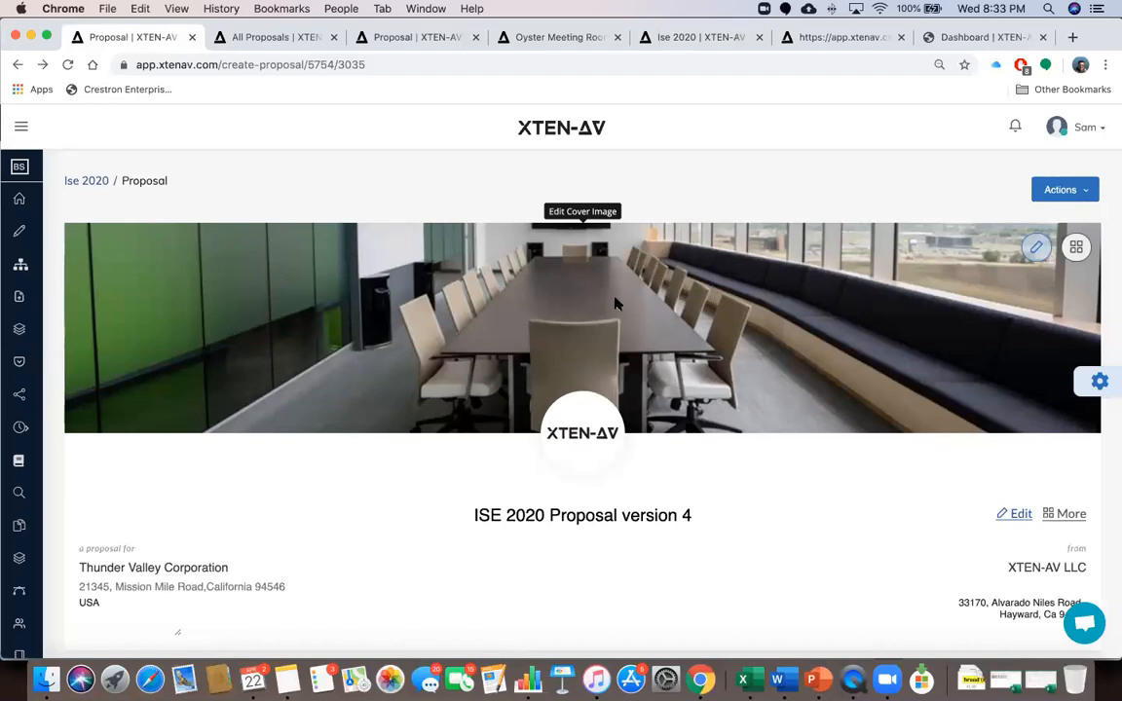
Browse the cover banner's image and logo choices, leaving both unchanged
click(1038, 249)
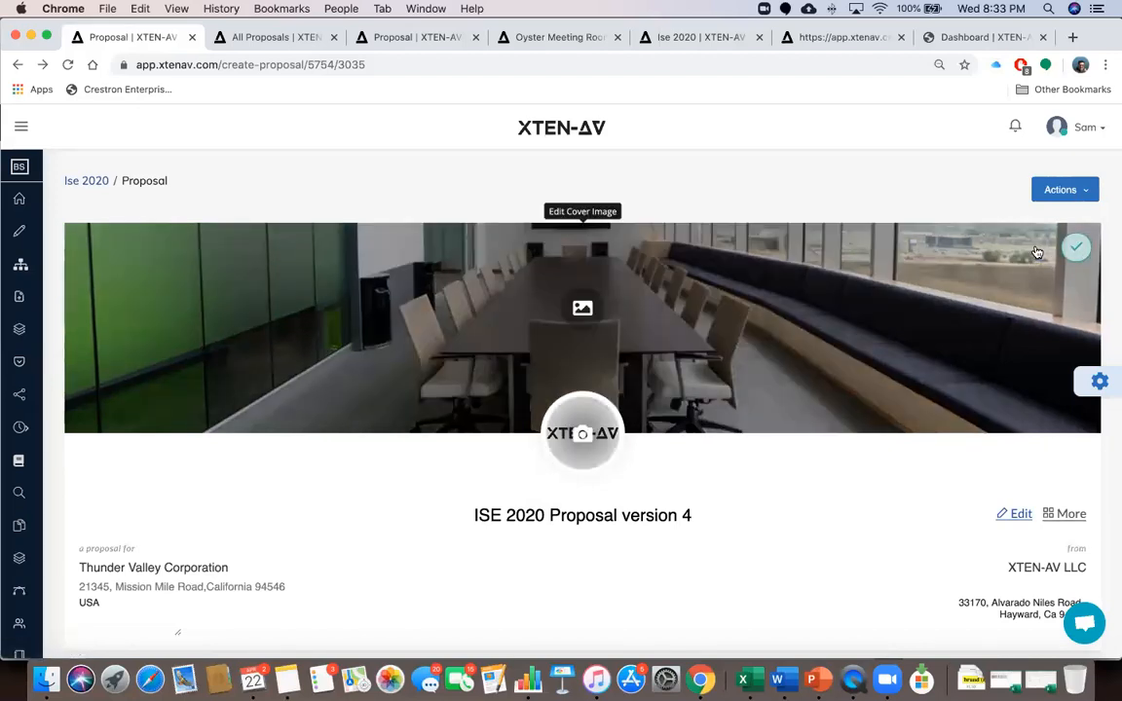
click(582, 308)
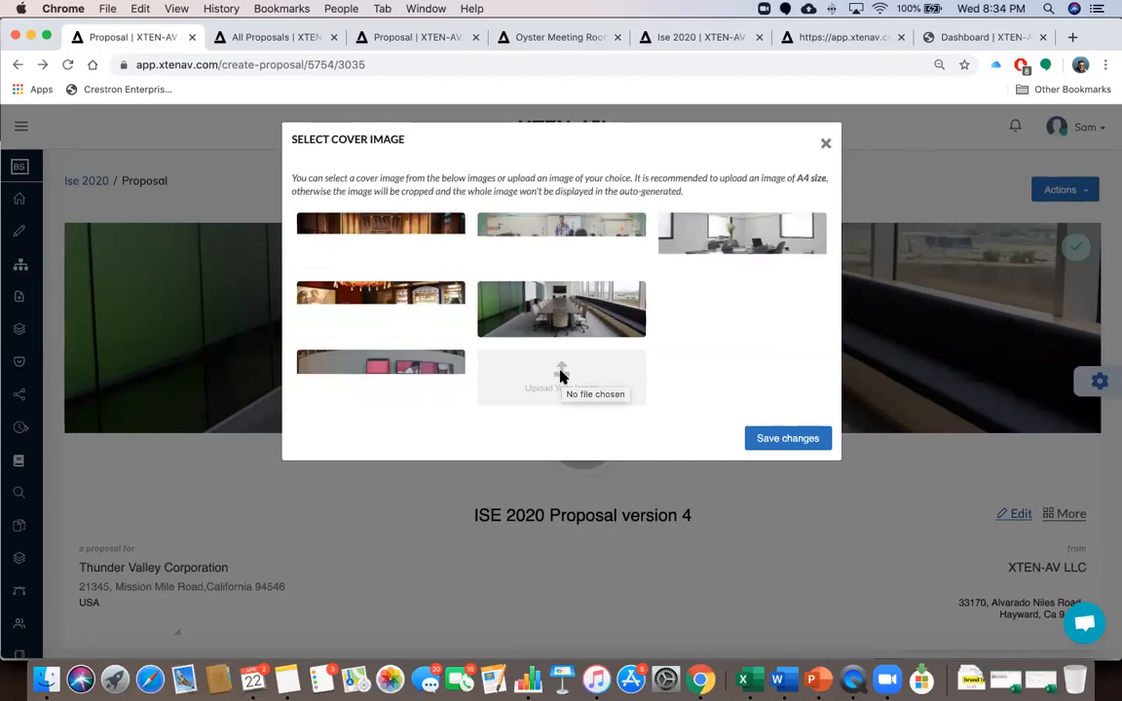
click(825, 143)
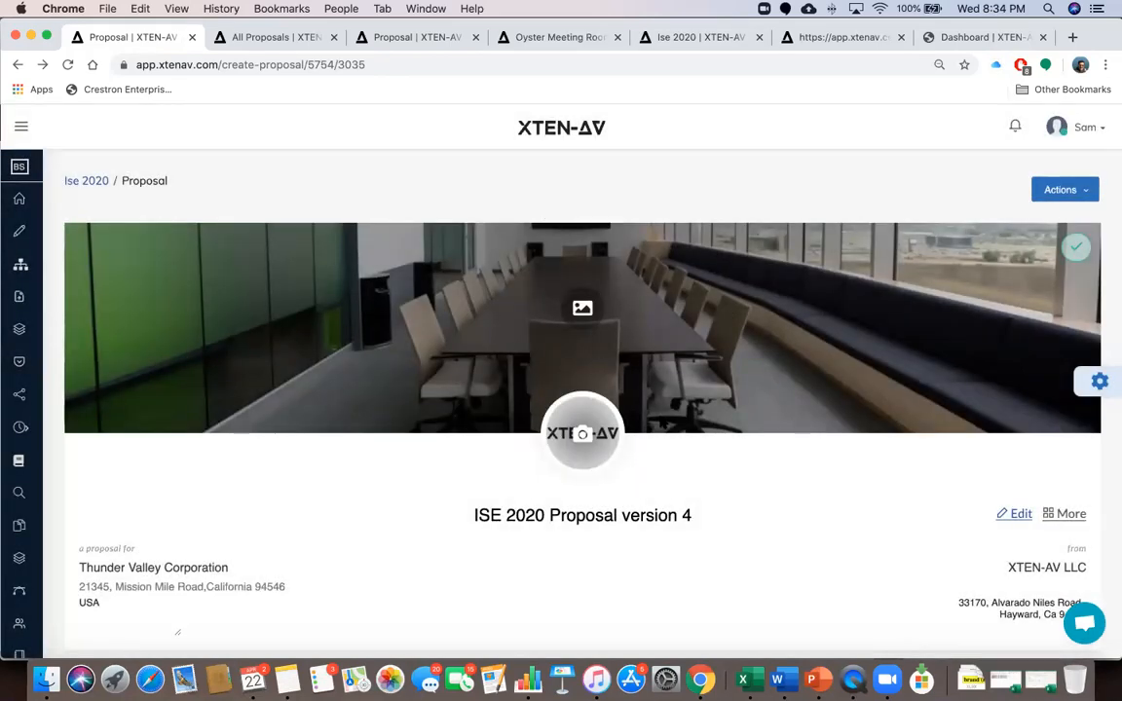
click(581, 434)
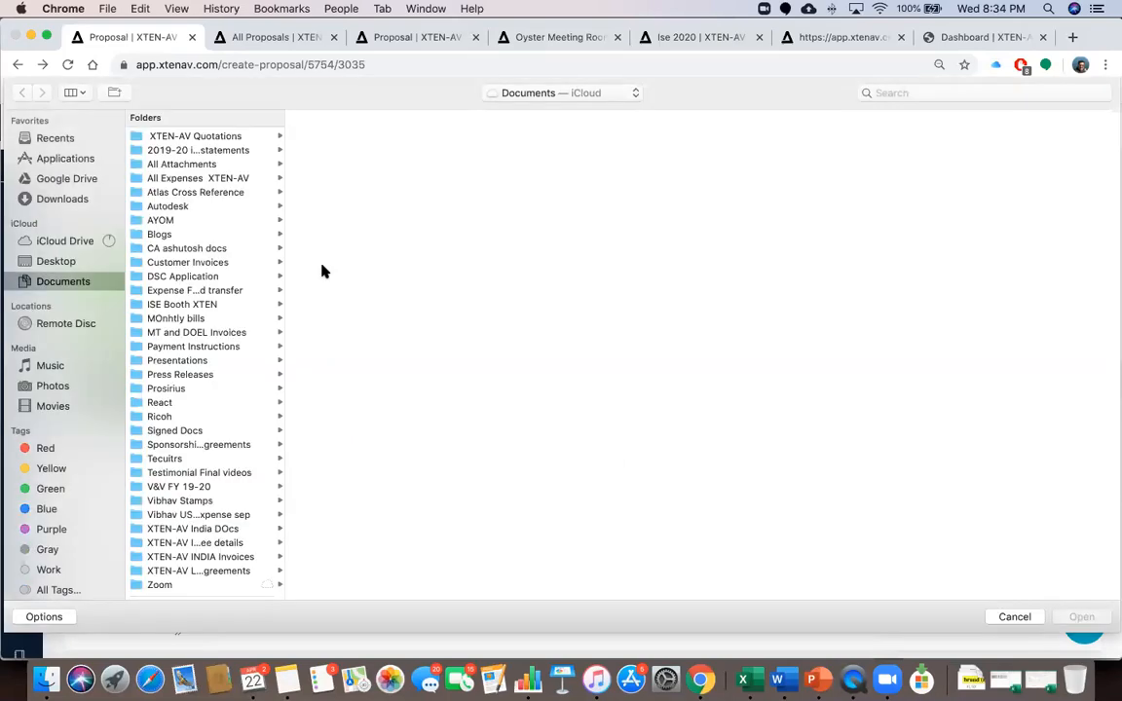
click(1013, 617)
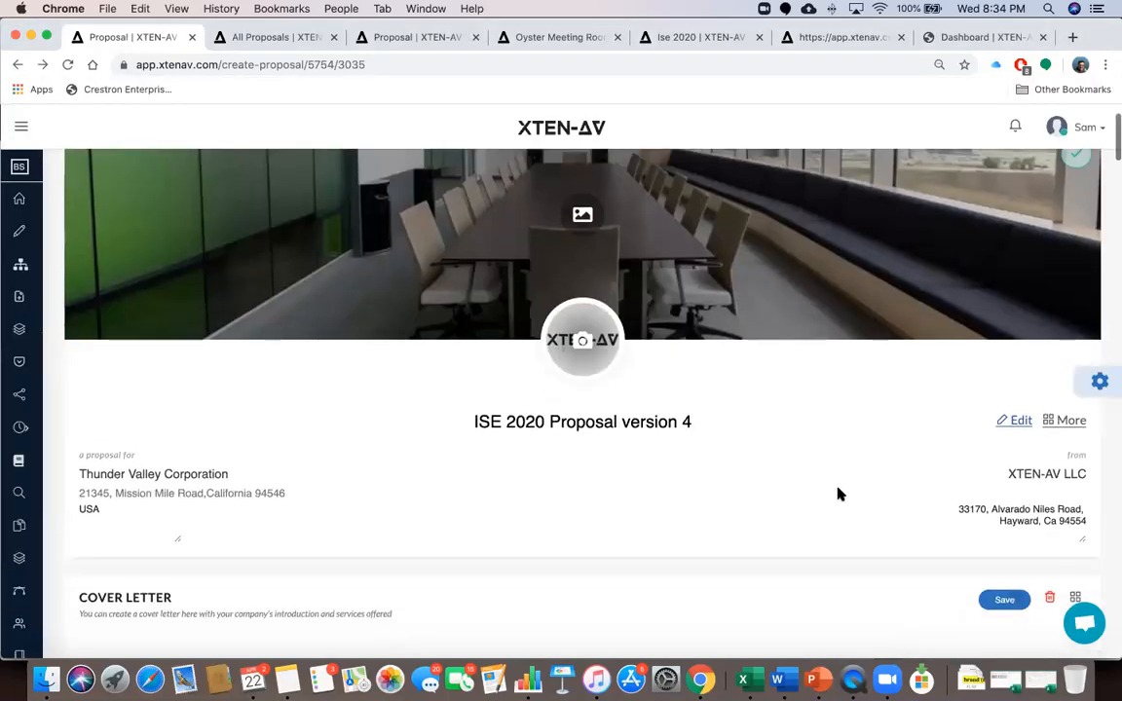
scroll(839, 493, up, 3)
click(1078, 223)
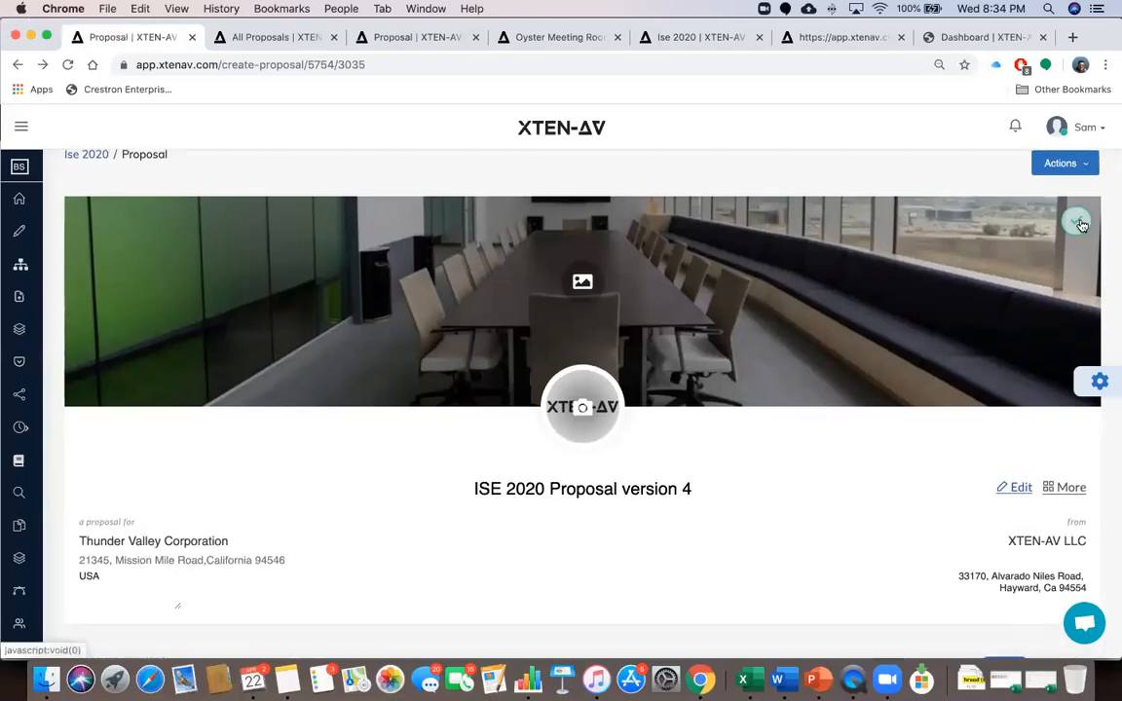
Update the header details to client XTEN-AV LLC and sender country USA, then save
scroll(754, 434, down, 2)
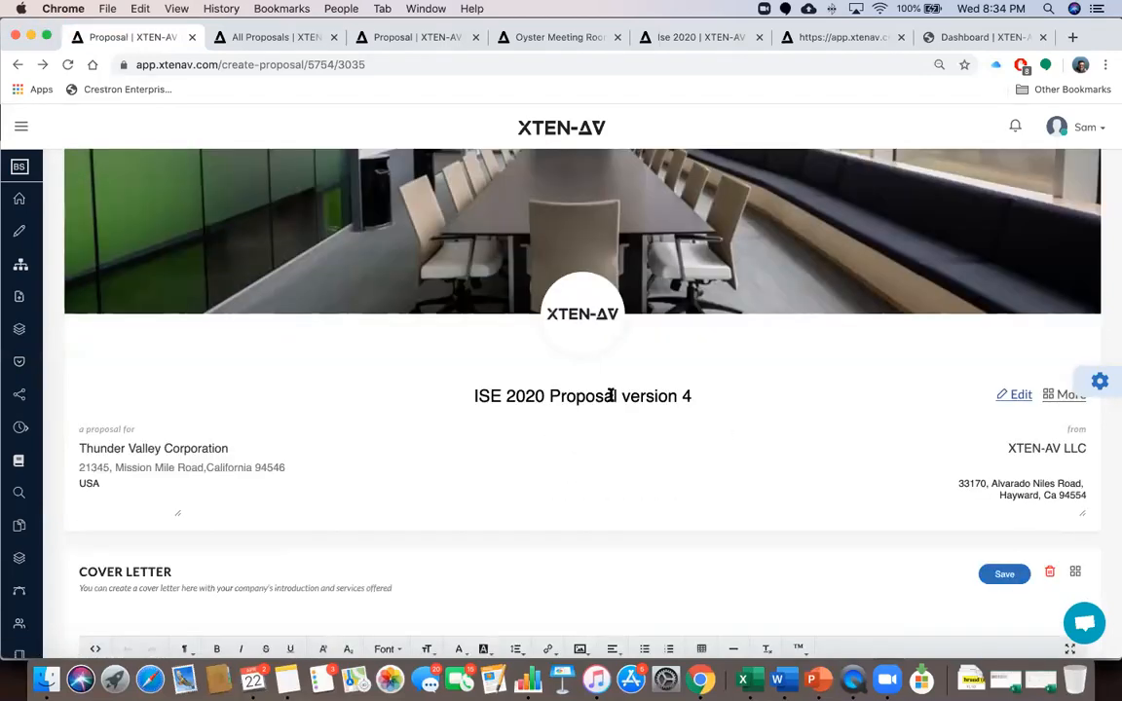
click(1016, 396)
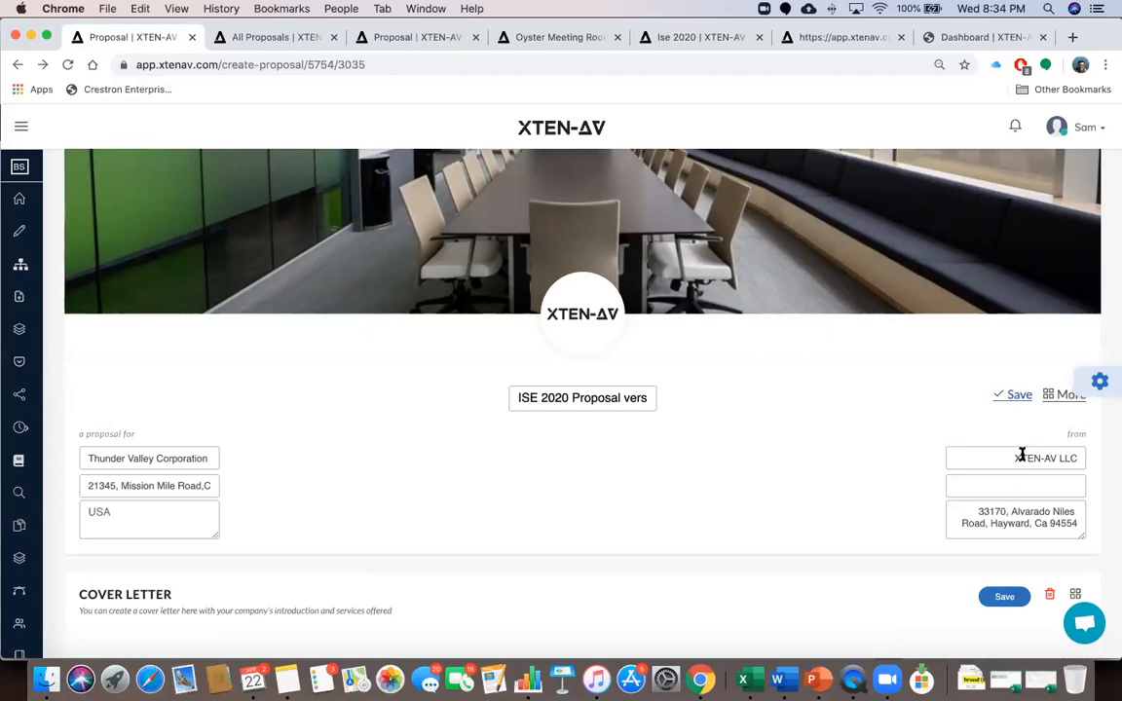
click(1016, 394)
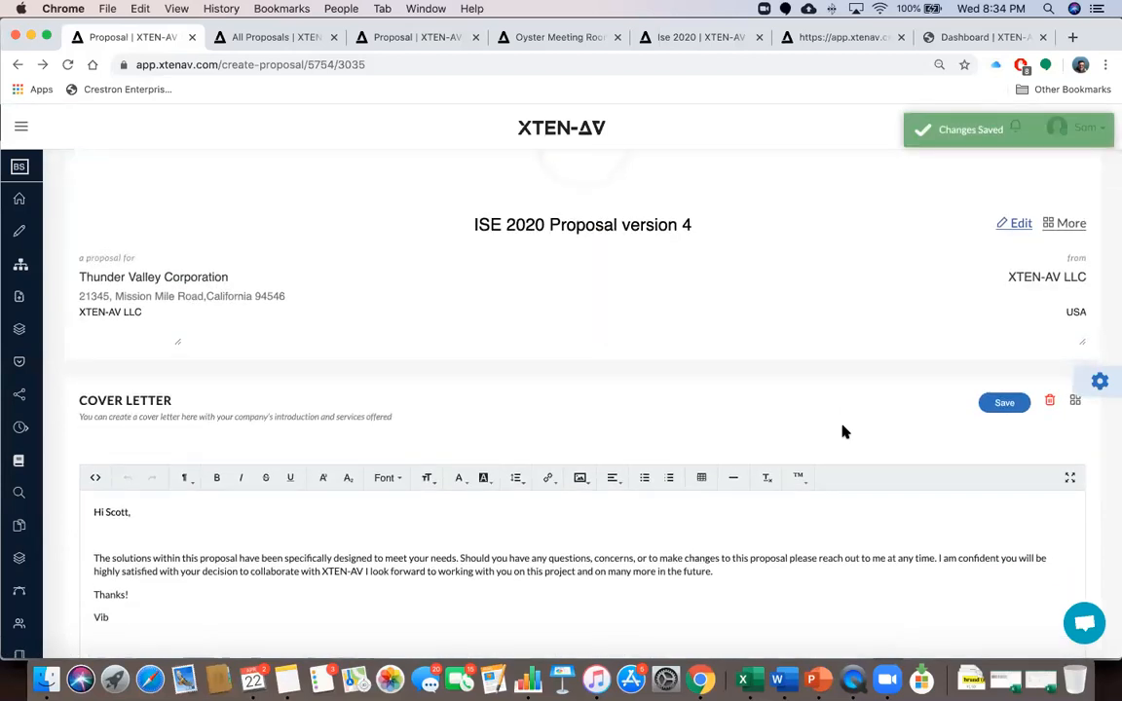
scroll(678, 417, down, 3)
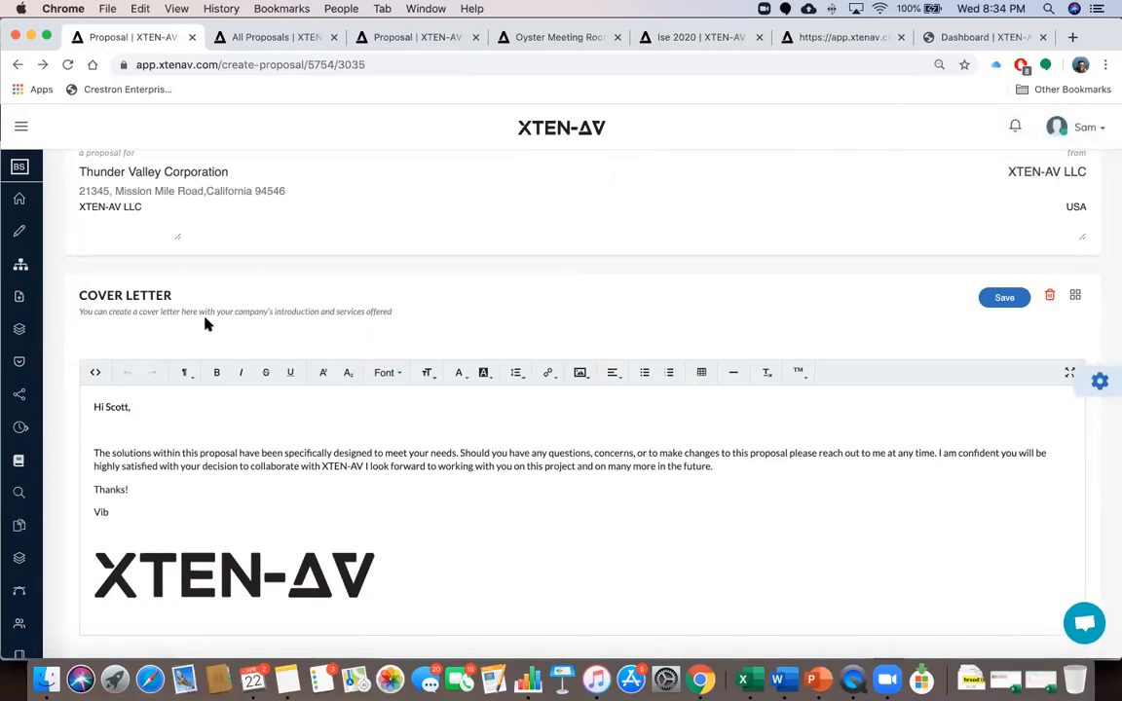
scroll(205, 321, down, 10)
scroll(205, 321, up, 8)
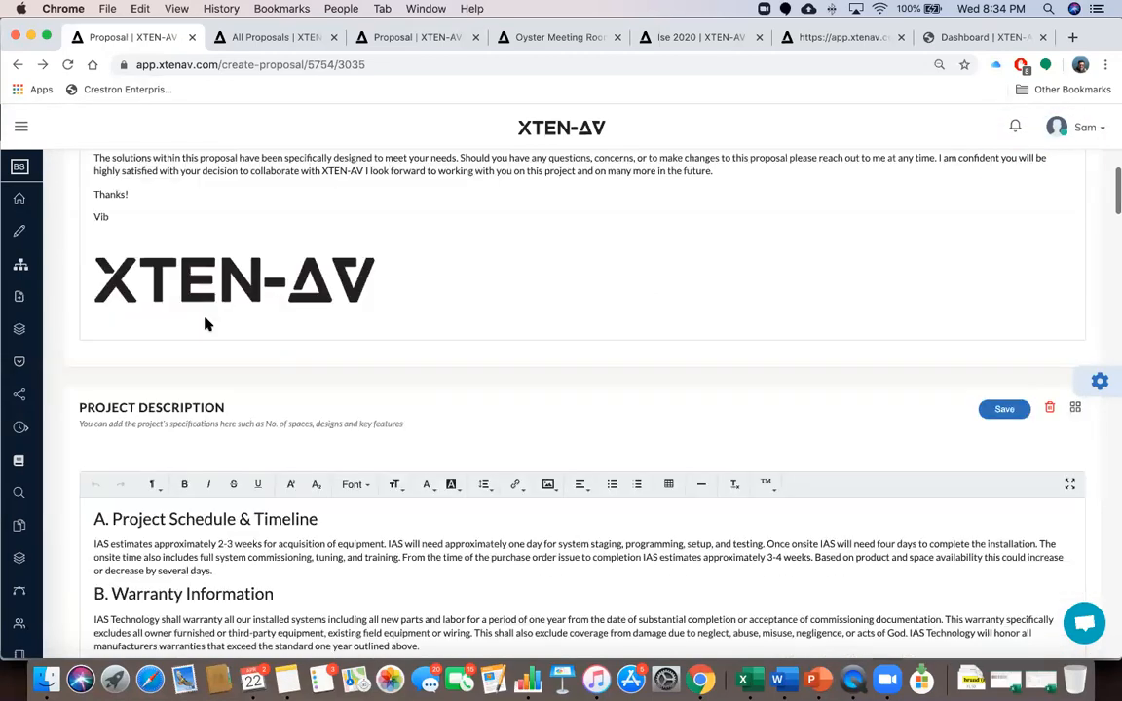
scroll(206, 322, down, 7)
scroll(205, 320, down, 9)
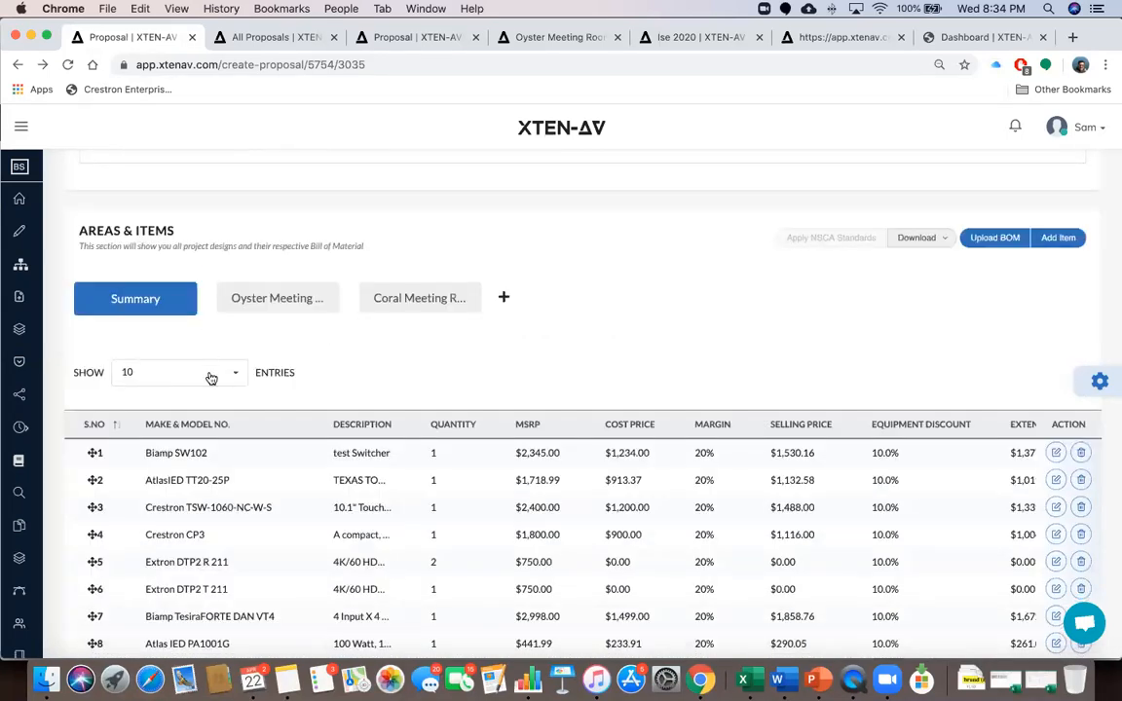
scroll(211, 378, up, 12)
scroll(211, 374, up, 3)
scroll(210, 374, down, 2)
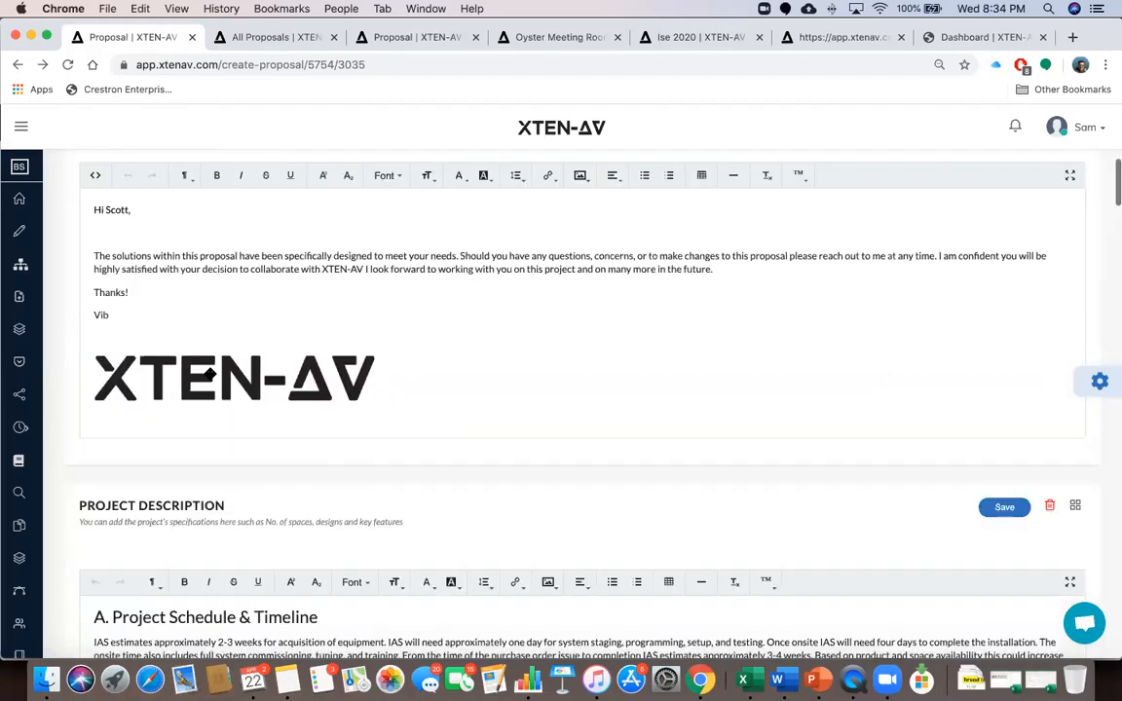
scroll(211, 372, up, 2)
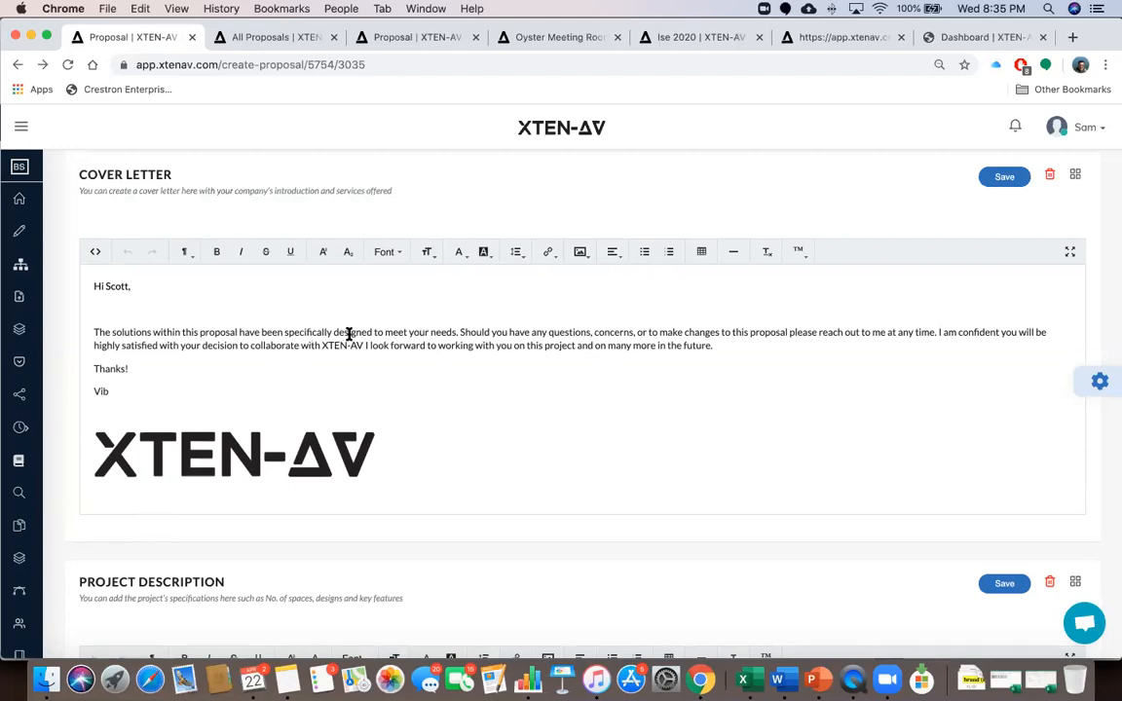
click(581, 254)
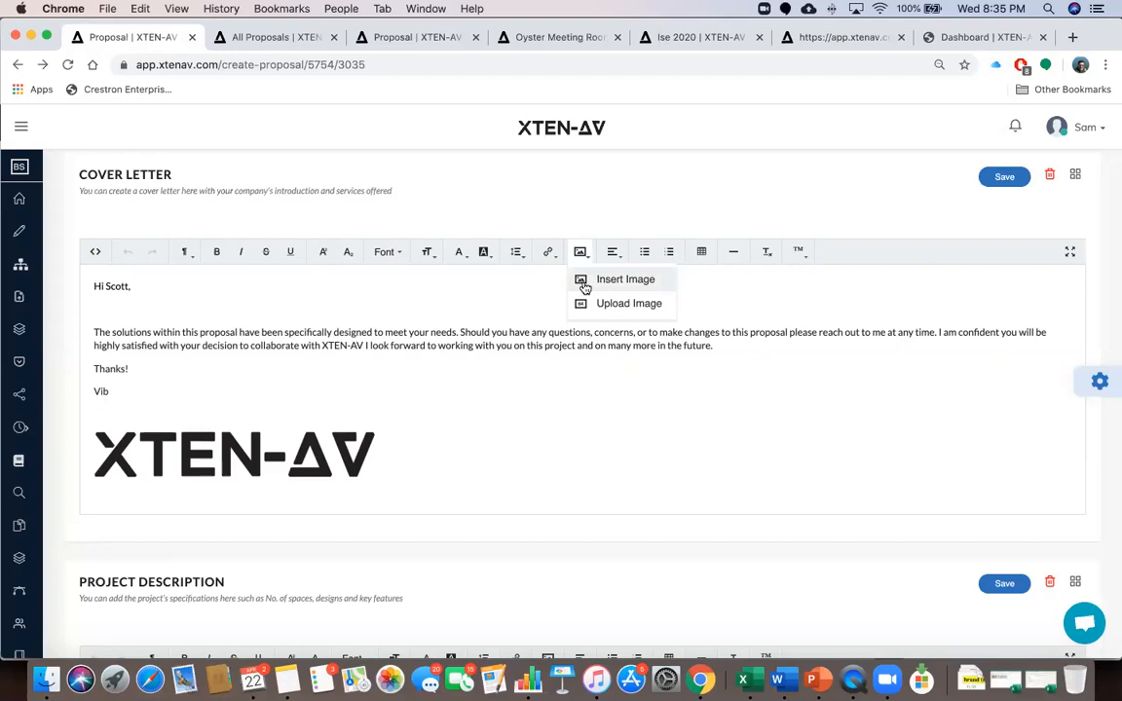
click(543, 300)
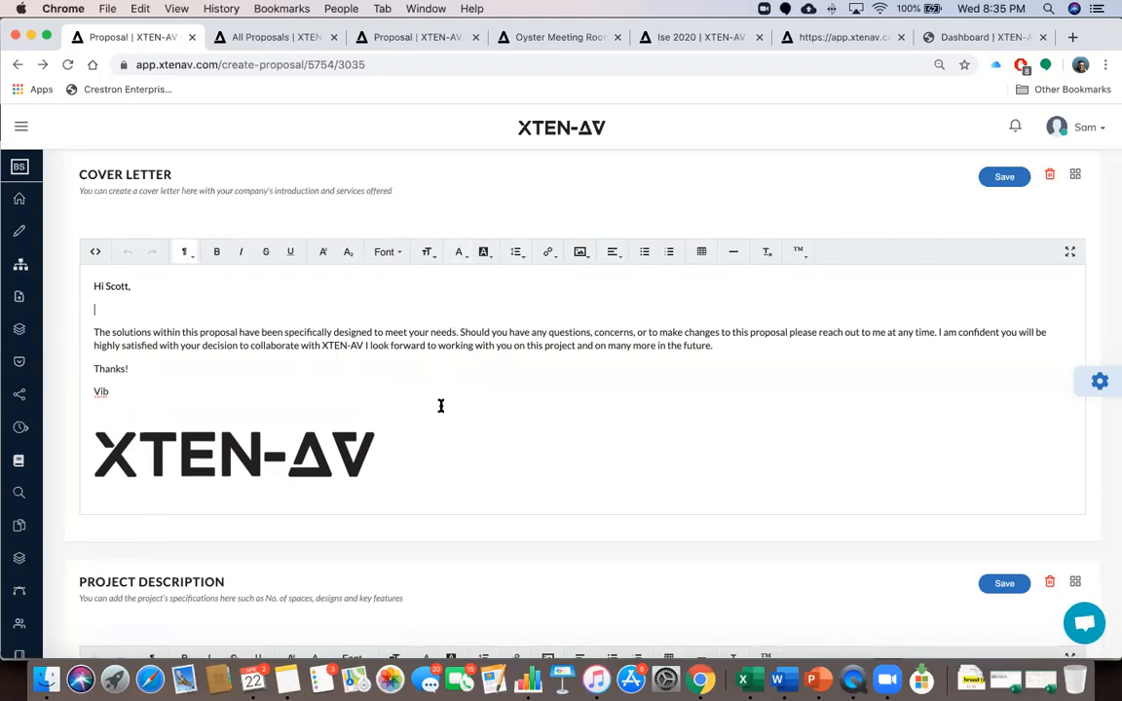
scroll(386, 368, up, 1)
scroll(351, 405, down, 1)
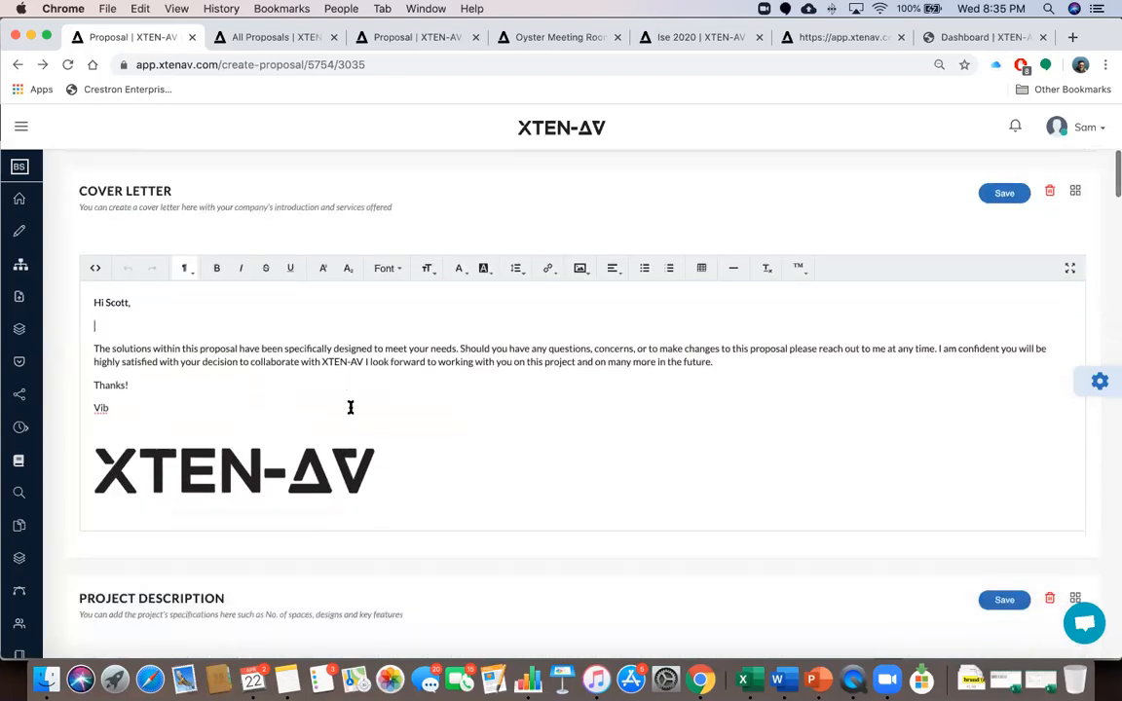
scroll(351, 407, down, 5)
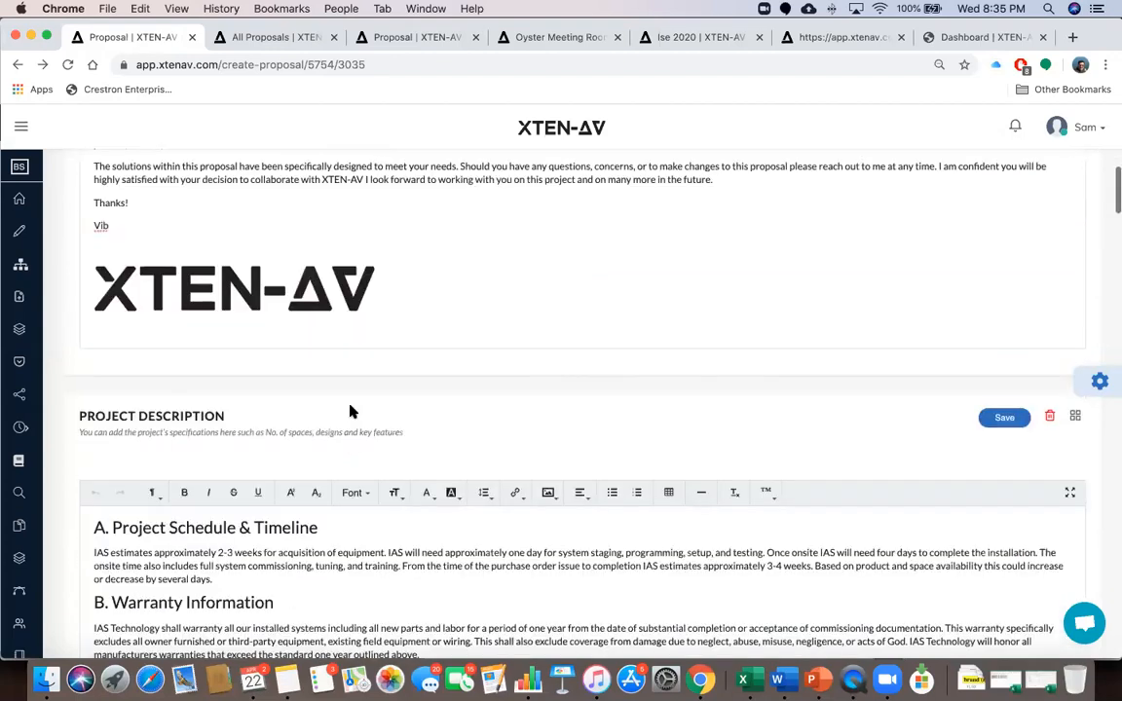
Scroll down to the Summary table of 27 equipment items at 20% margin and 10.0% discount
scroll(351, 412, down, 5)
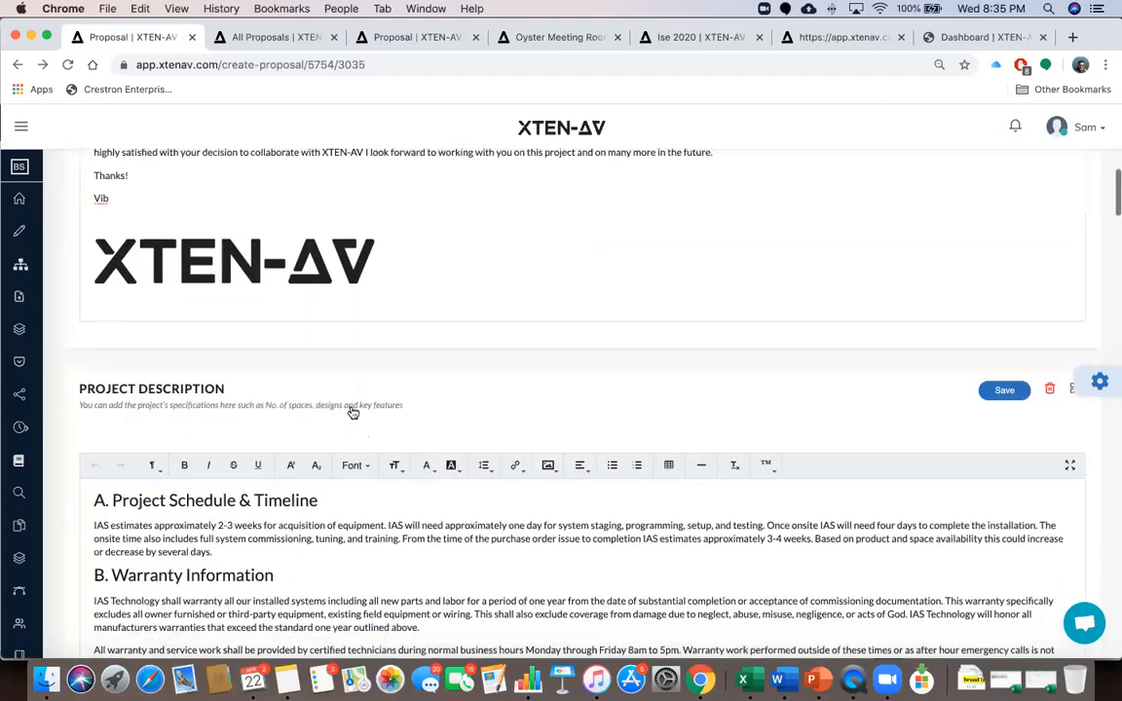
scroll(336, 449, down, 13)
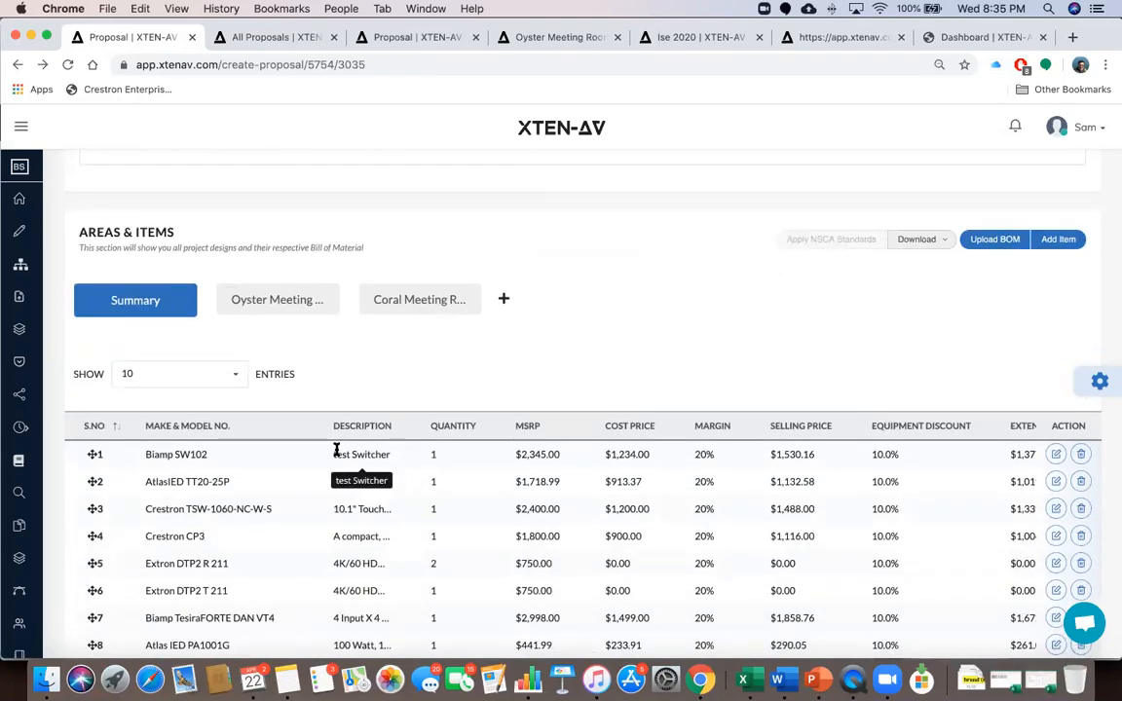
scroll(446, 452, down, 2)
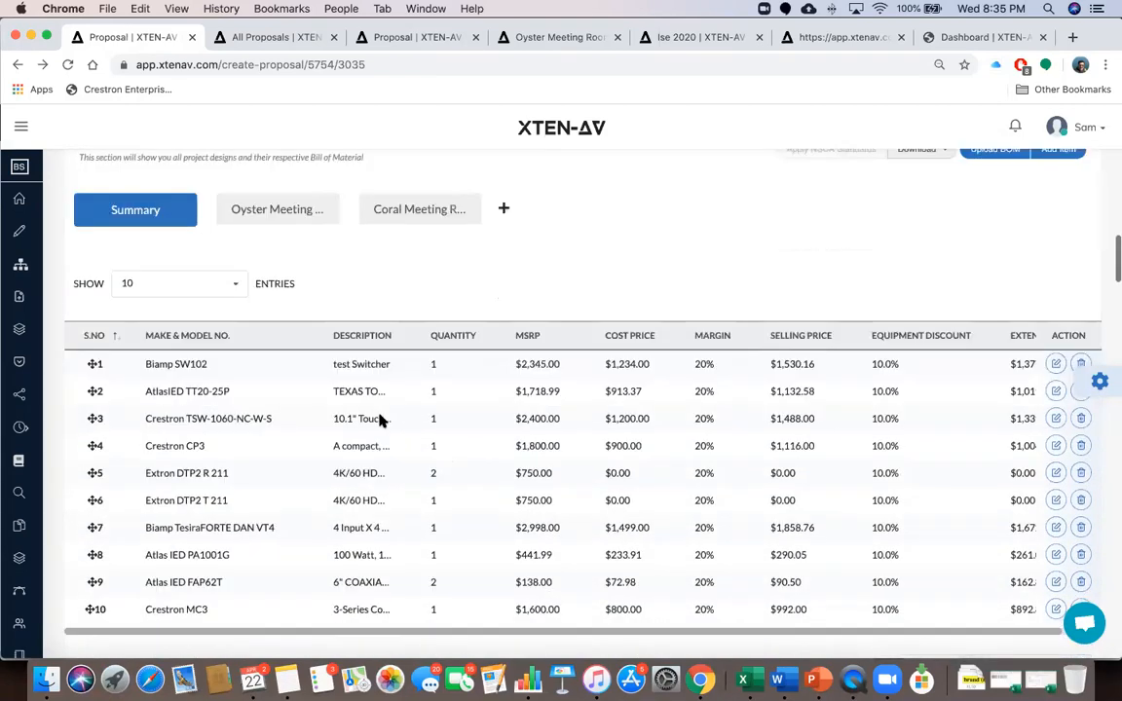
scroll(380, 418, down, 1)
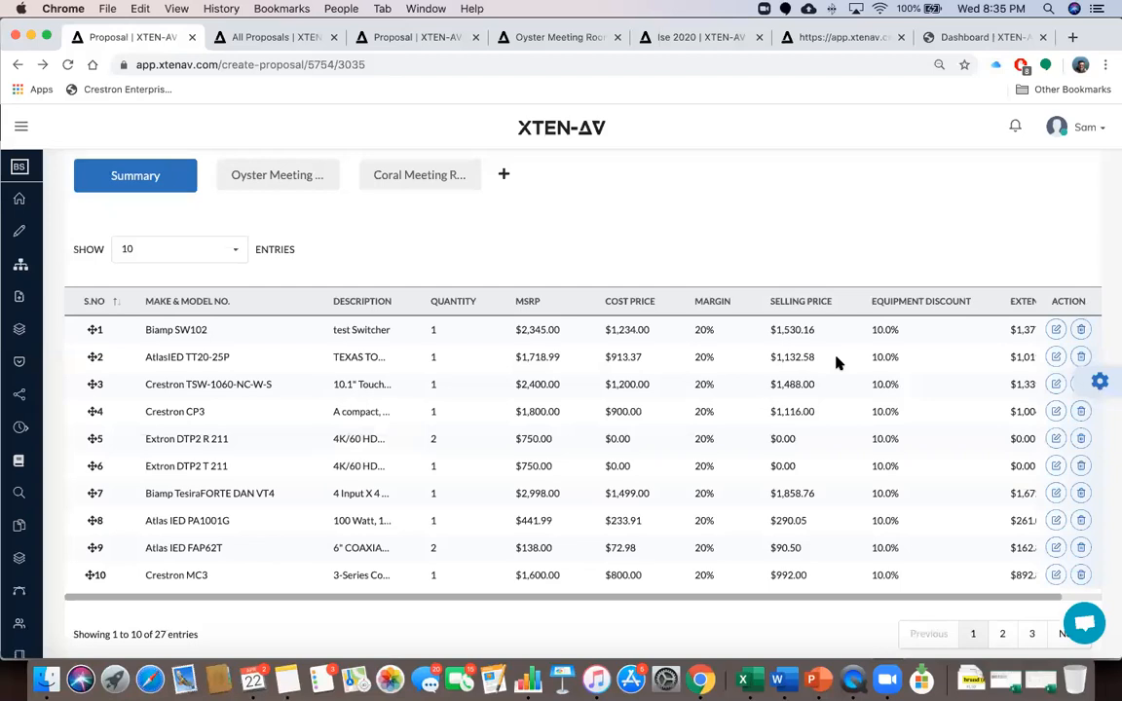
scroll(835, 362, up, 3)
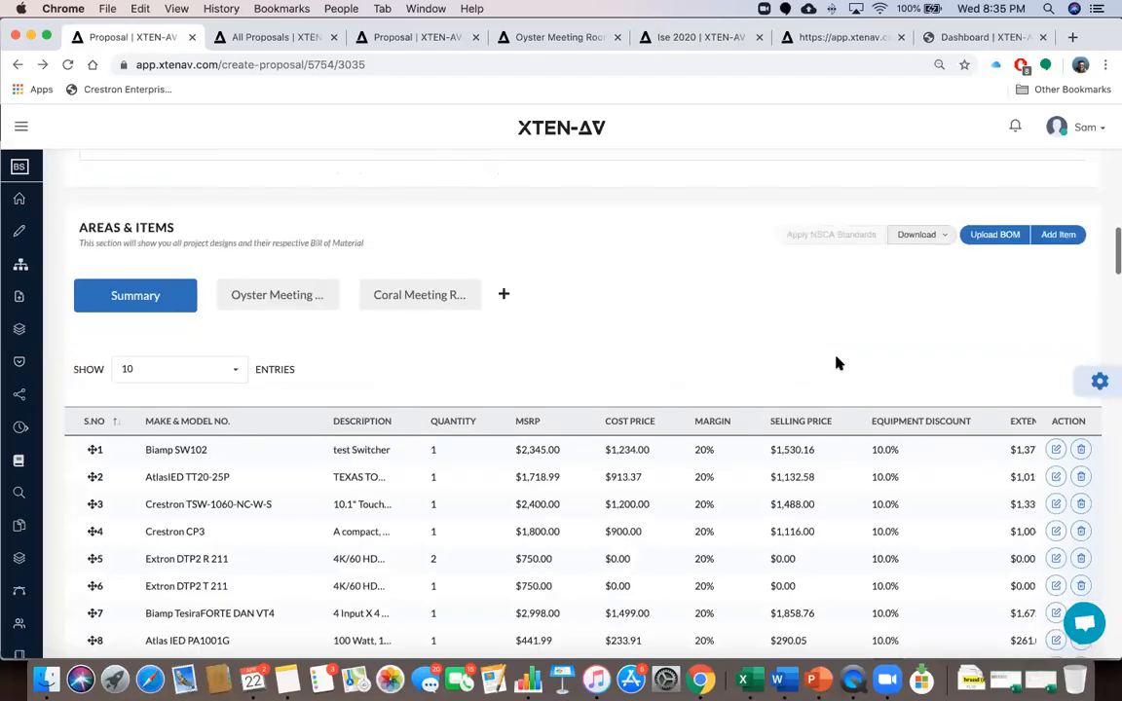
Review the item lists of the Oyster Meeting Room and Coral Meeting Room
click(277, 305)
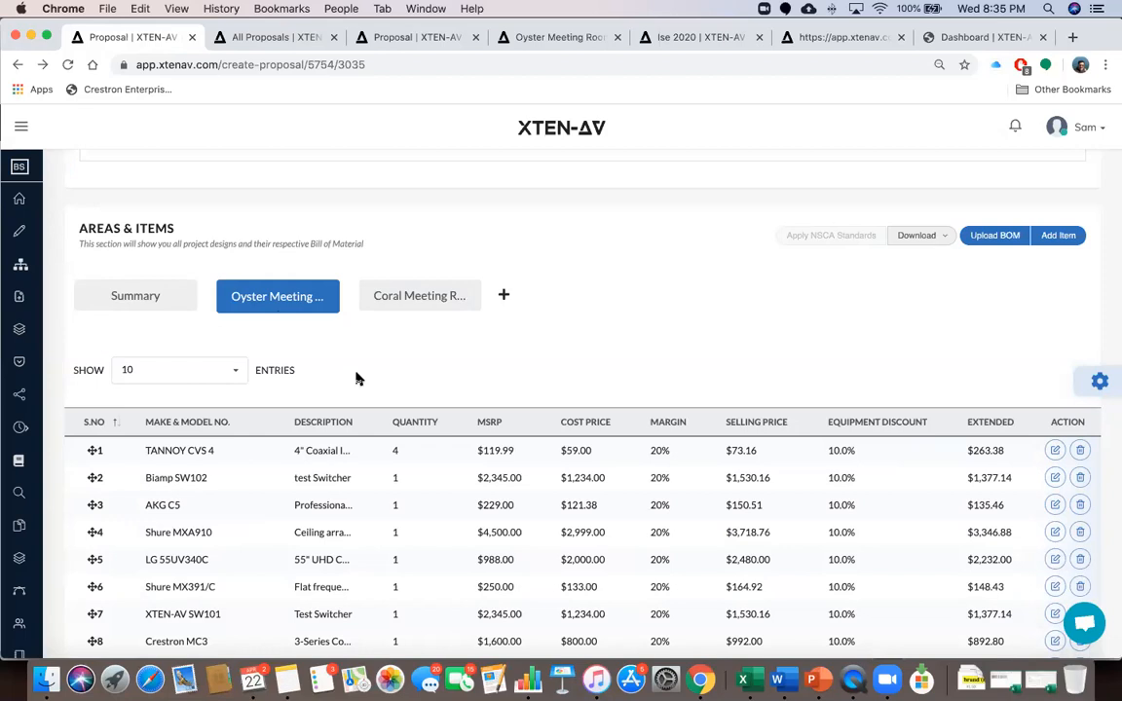
scroll(358, 378, down, 2)
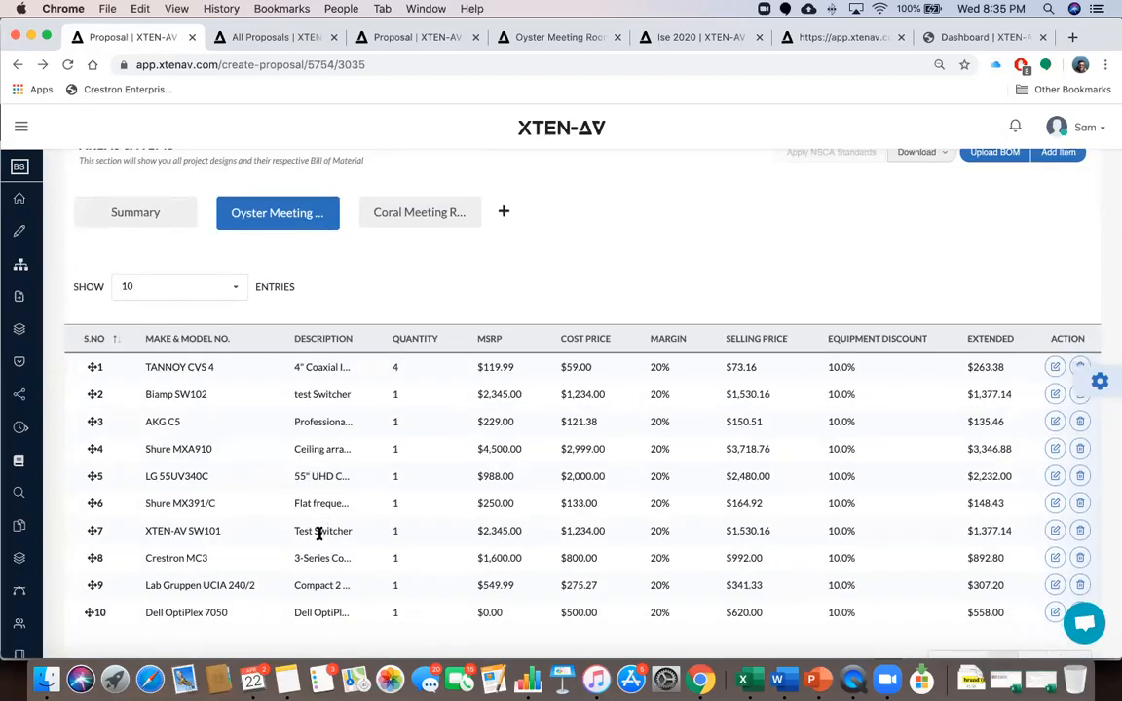
scroll(320, 534, down, 2)
scroll(312, 536, up, 2)
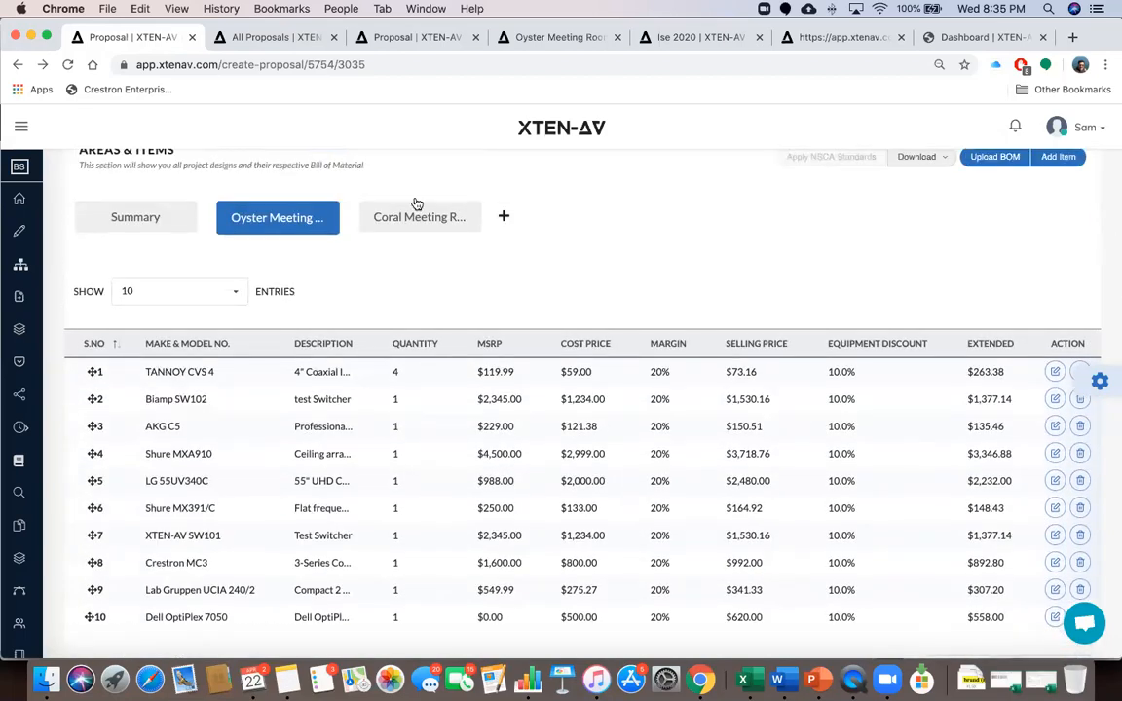
click(409, 218)
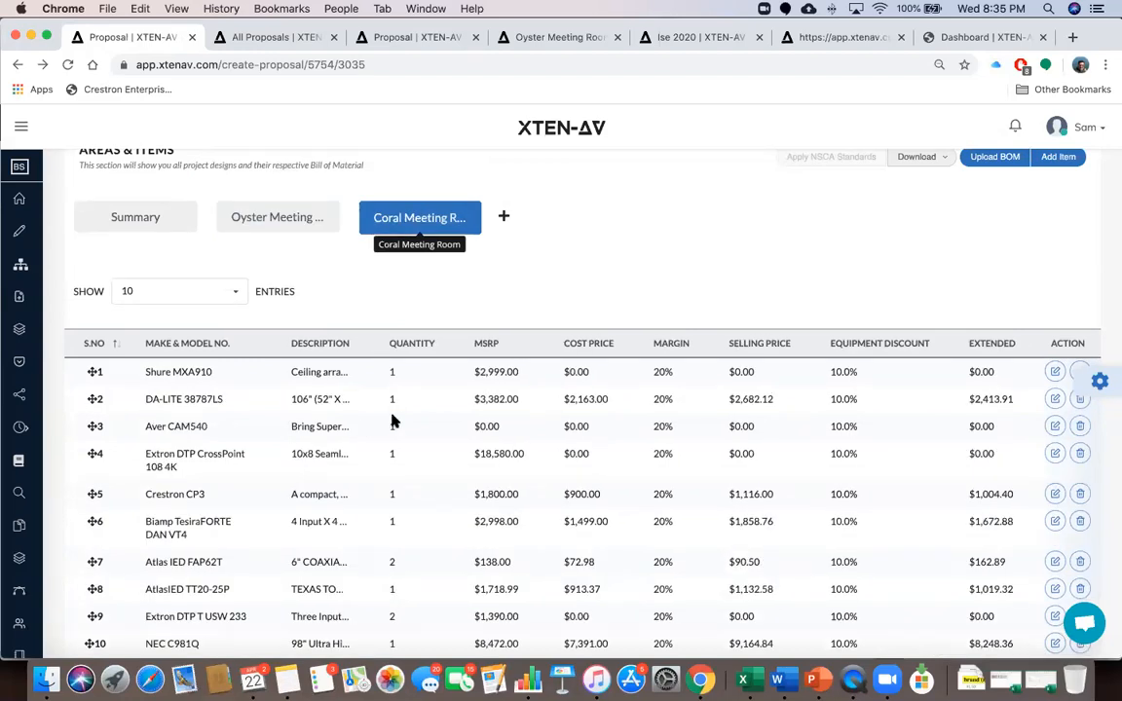
scroll(392, 429, down, 3)
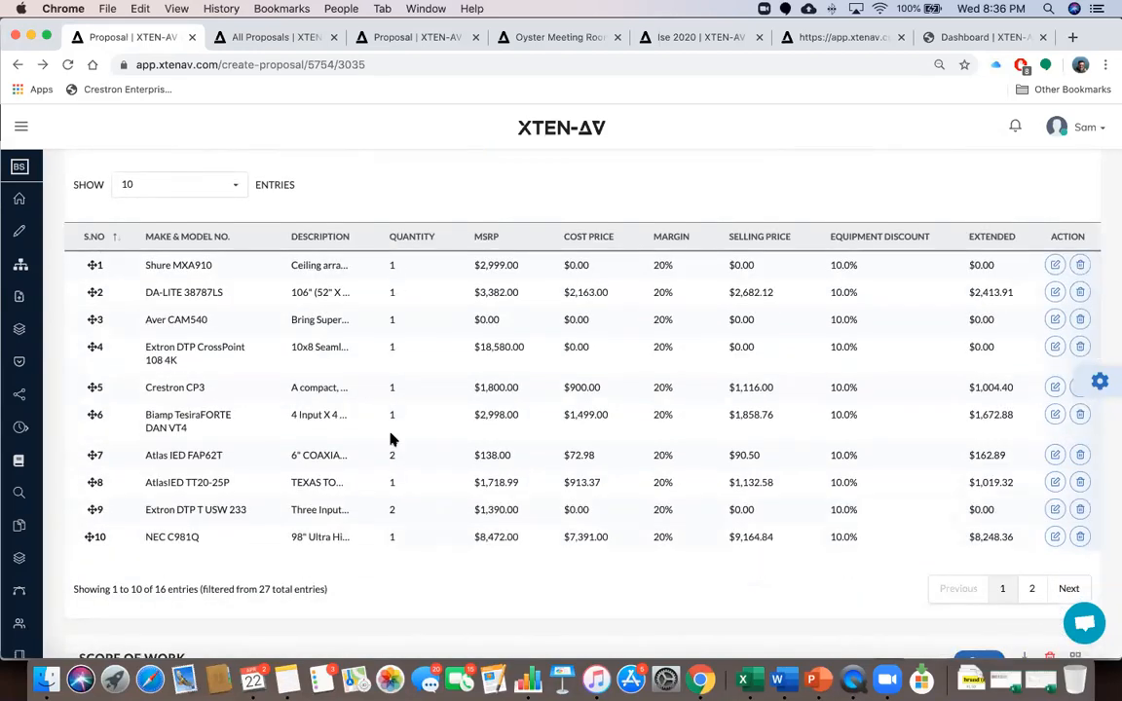
scroll(683, 356, up, 5)
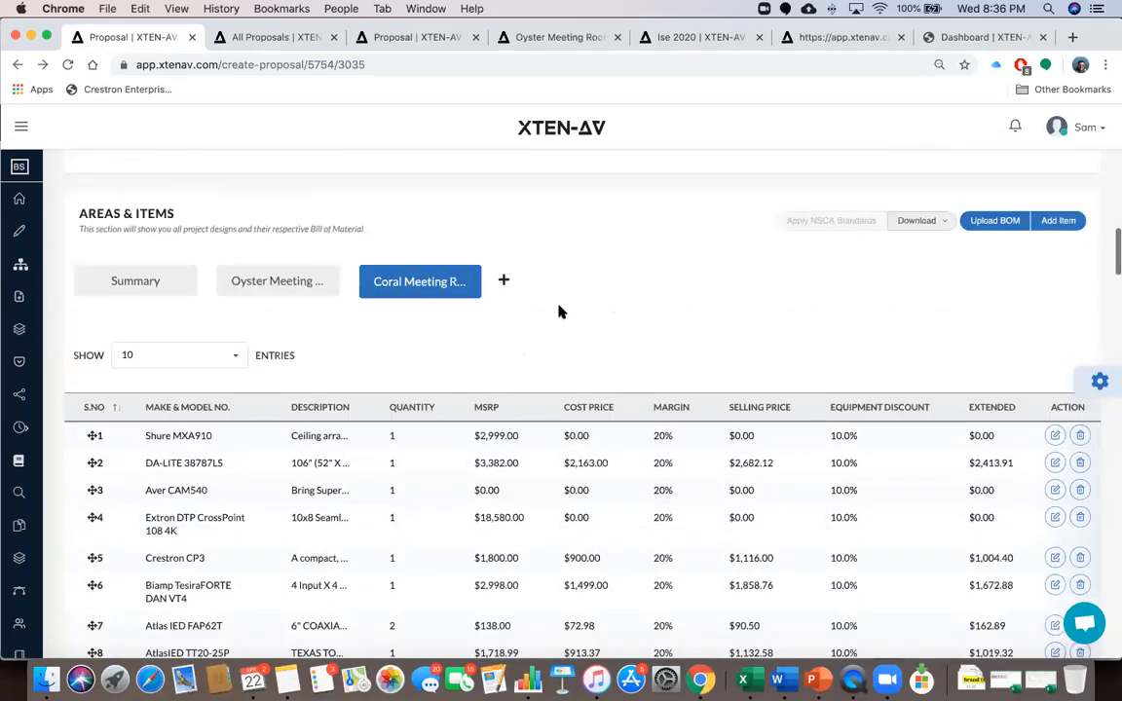
Cancel the new-room dialog without adding a room and show the Summary item list
click(505, 281)
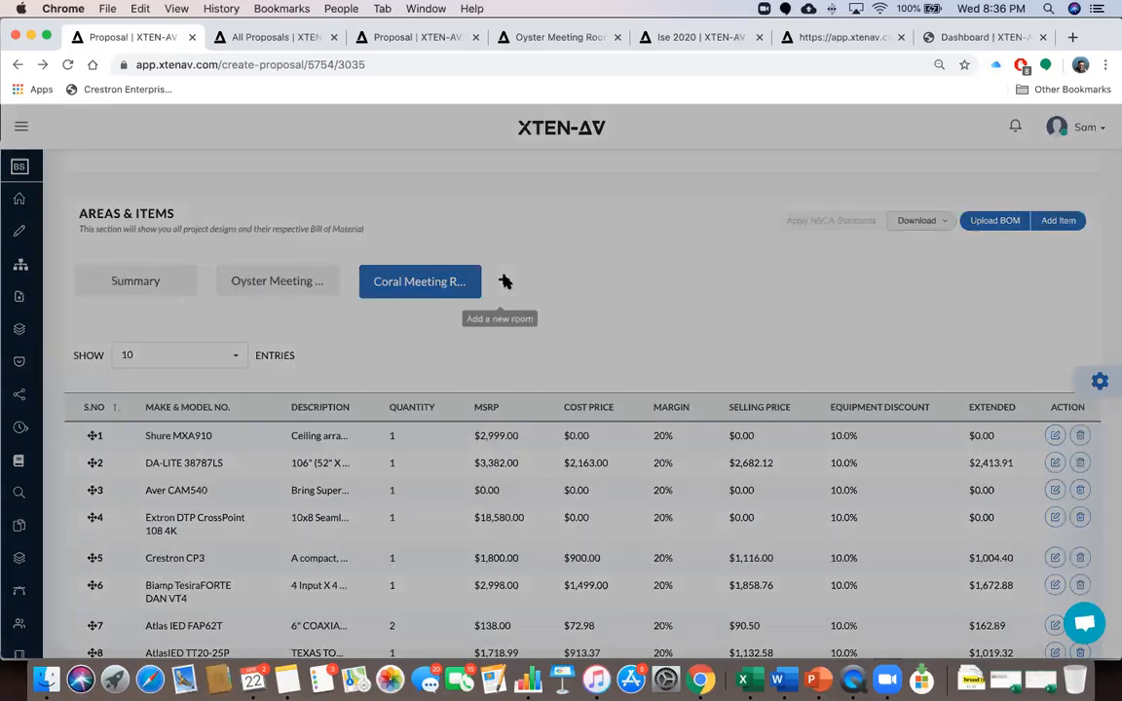
click(721, 143)
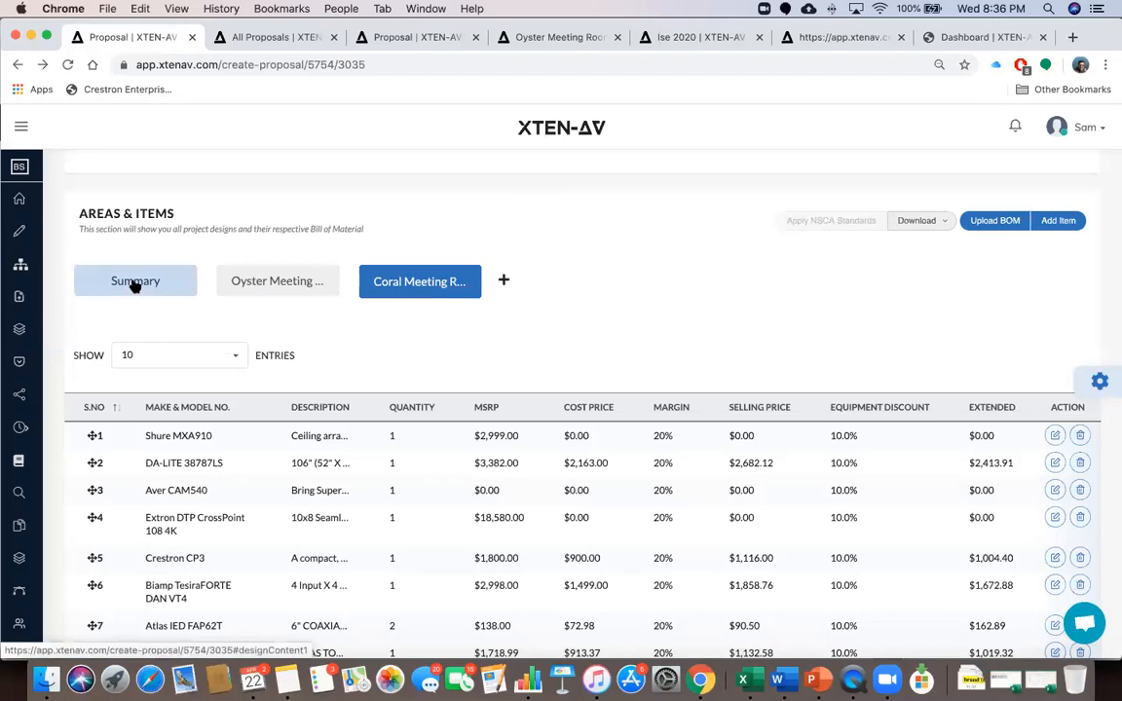
click(136, 283)
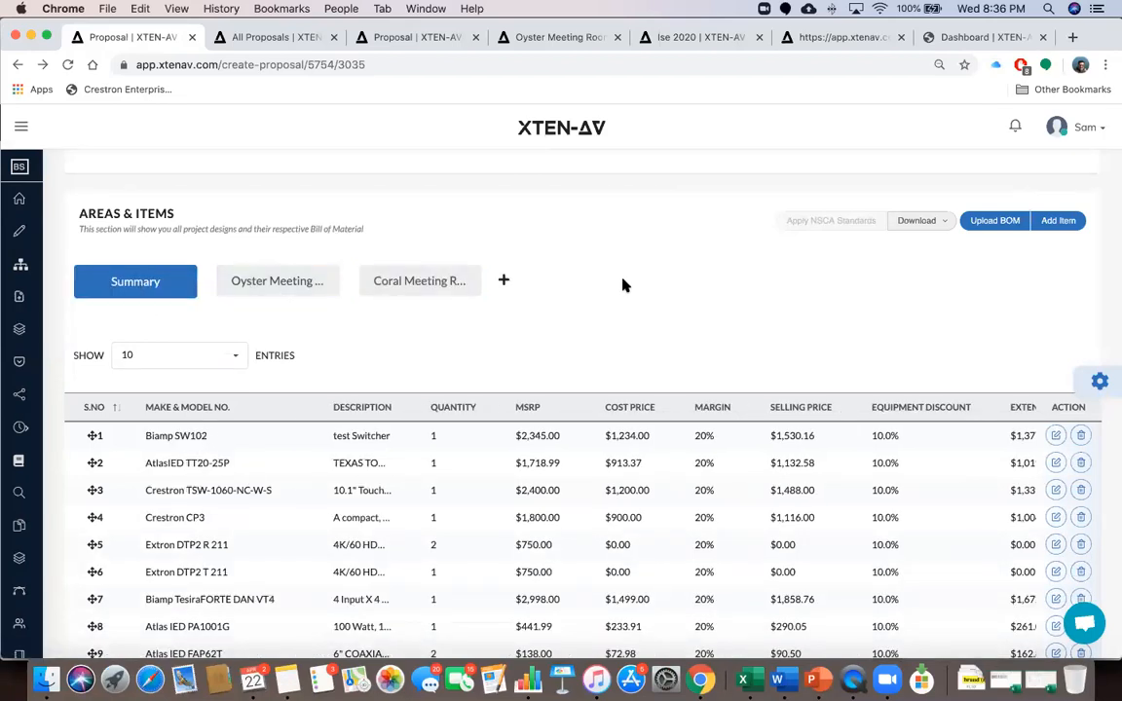
scroll(624, 285, down, 5)
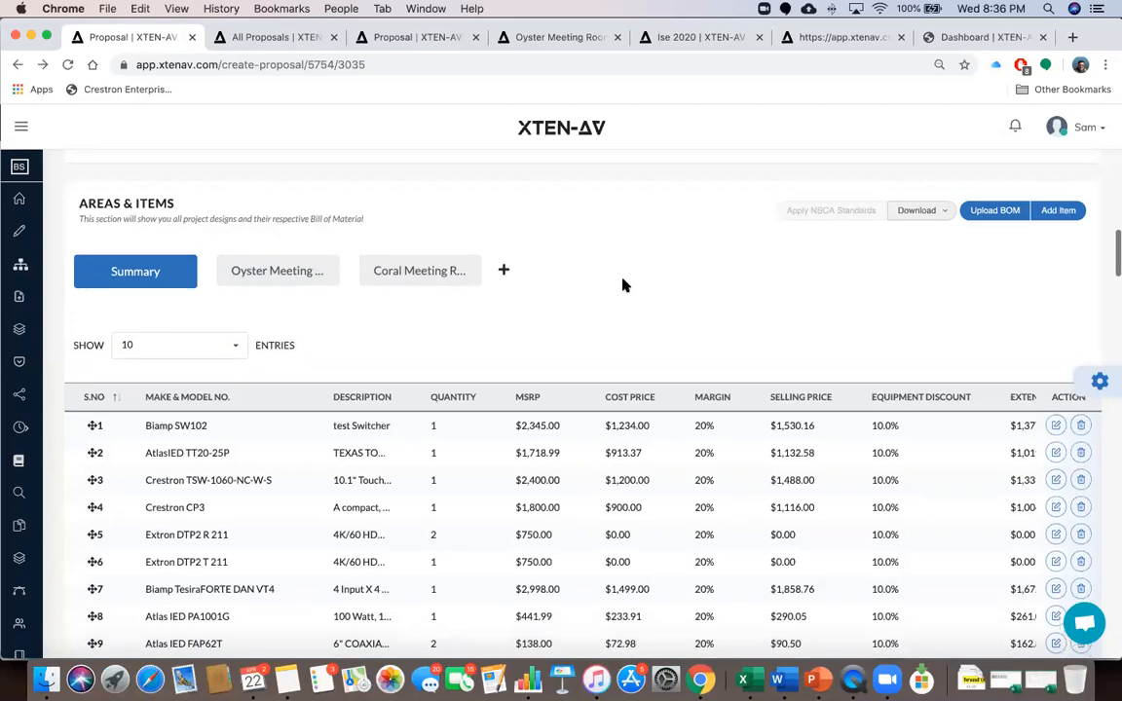
Read past Scope of Work and SLA to the USD 141,230.65 total and 20.00% margin
scroll(624, 284, up, 1)
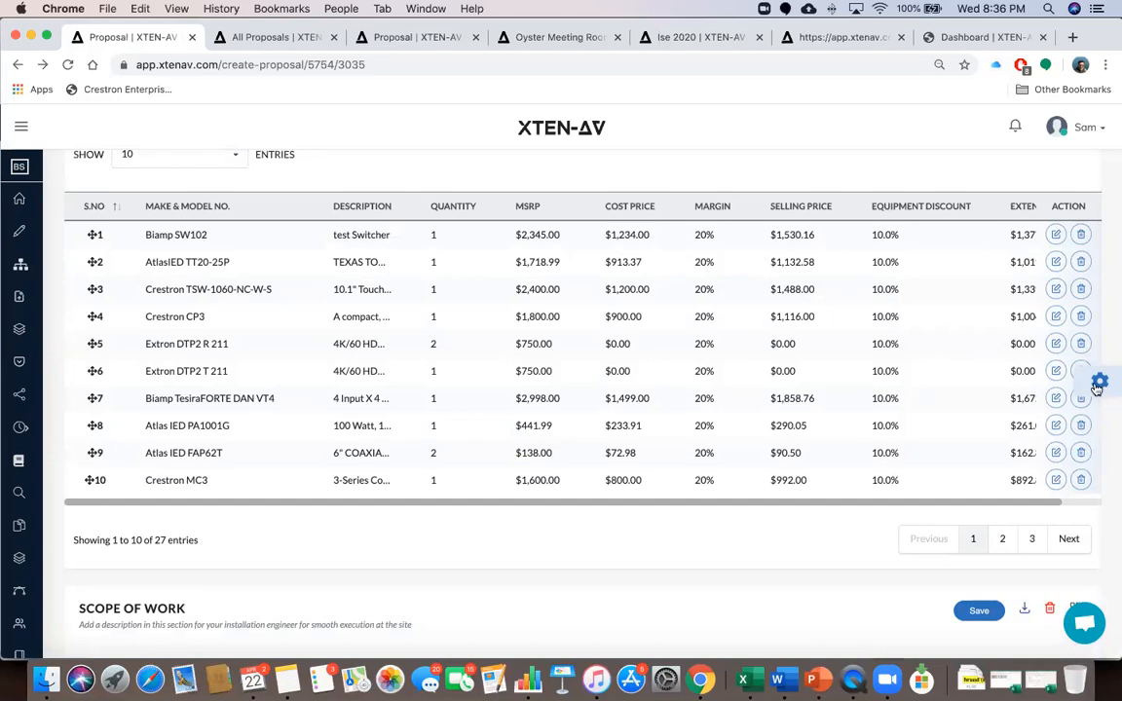
scroll(676, 413, down, 3)
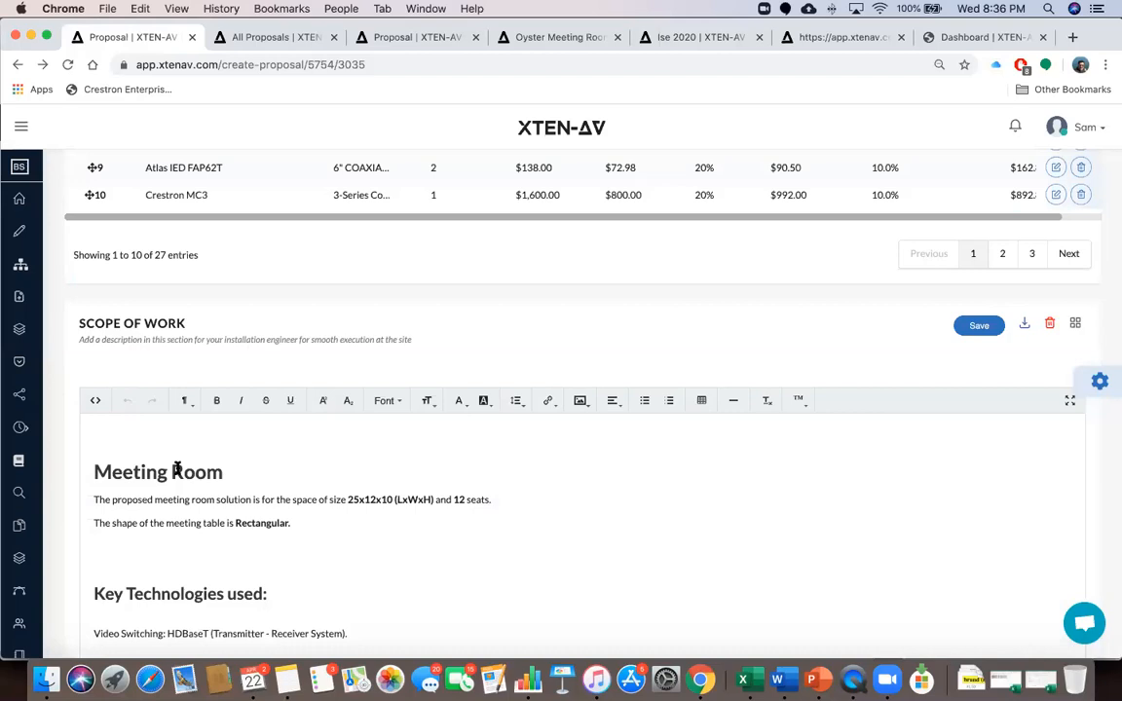
scroll(177, 468, down, 2)
scroll(241, 451, down, 7)
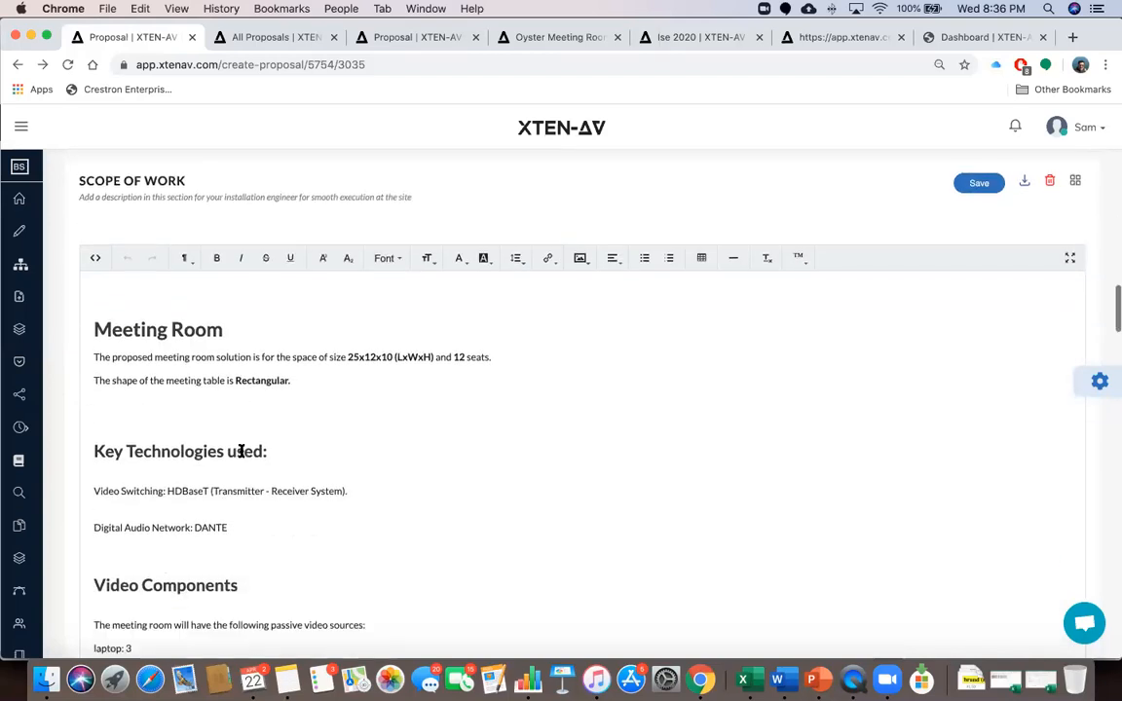
scroll(240, 451, down, 2)
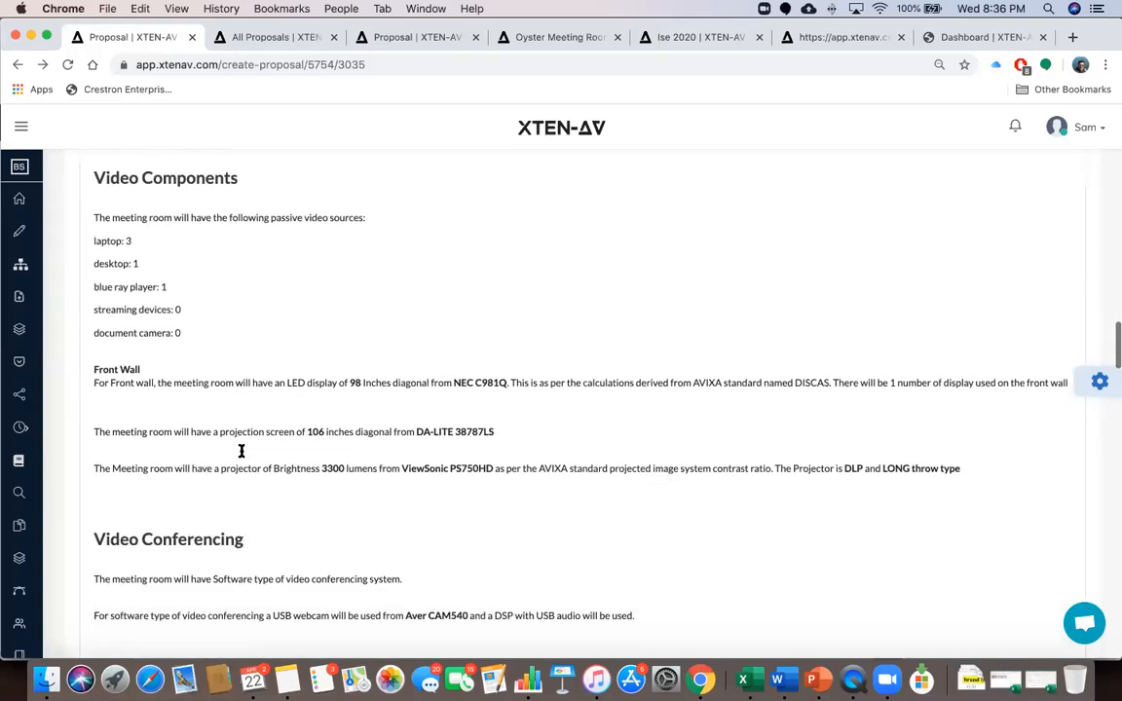
scroll(242, 451, up, 7)
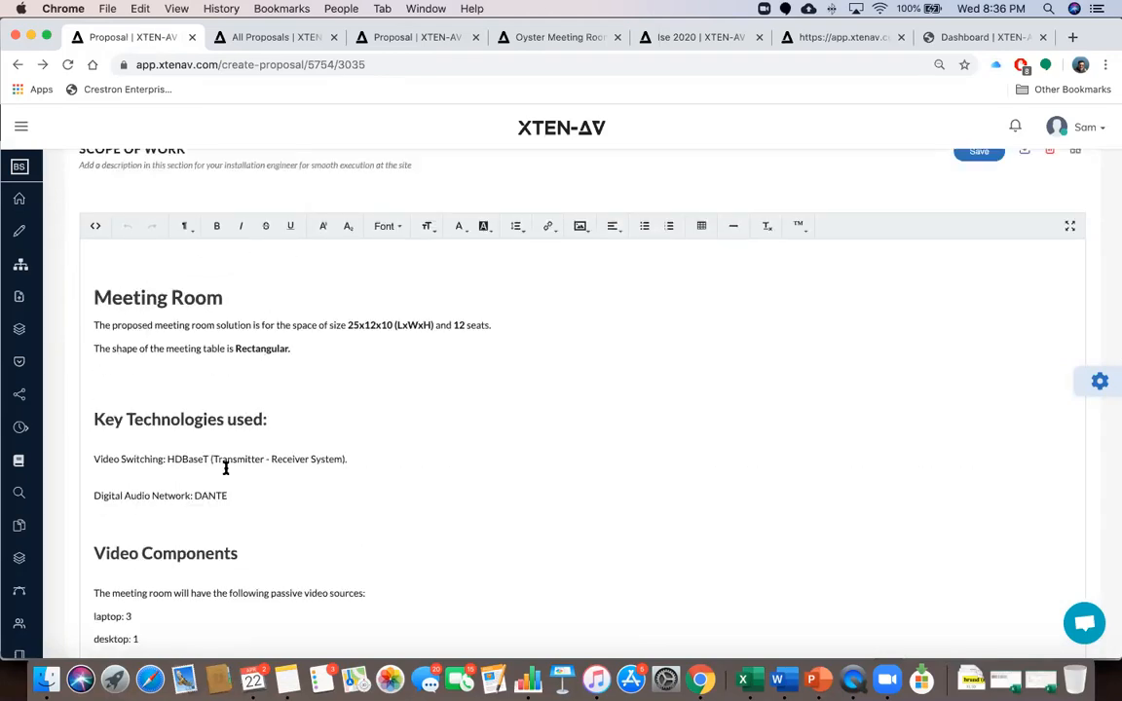
scroll(249, 483, down, 10)
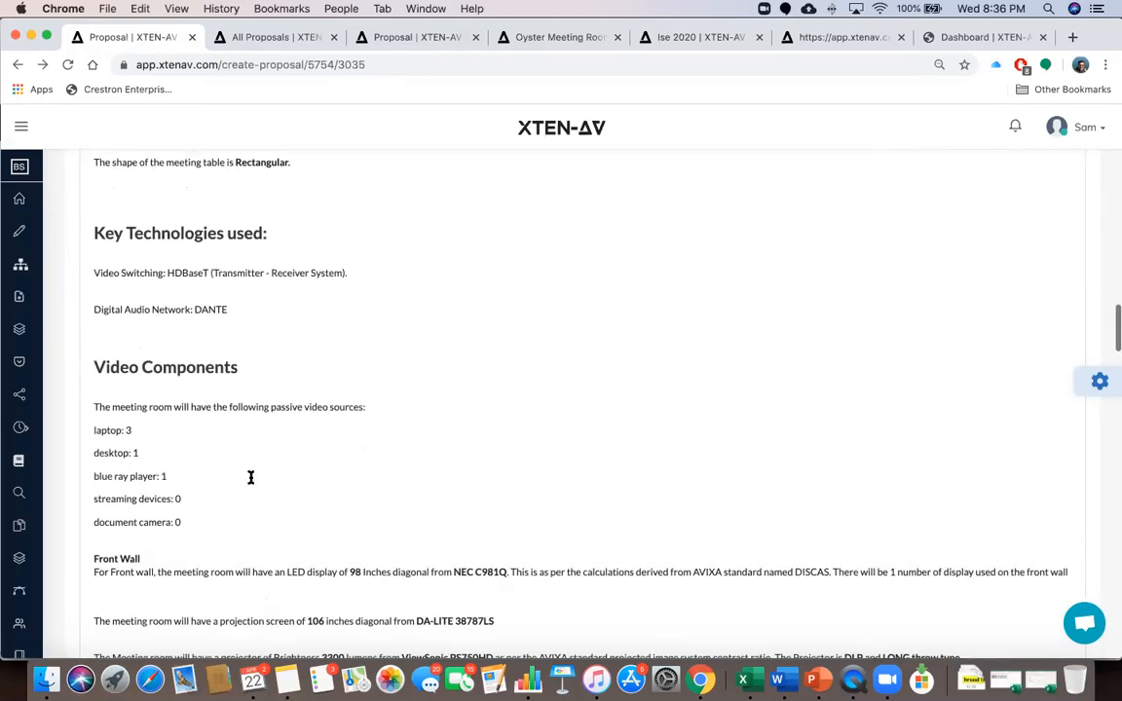
scroll(250, 477, down, 3)
scroll(250, 477, down, 11)
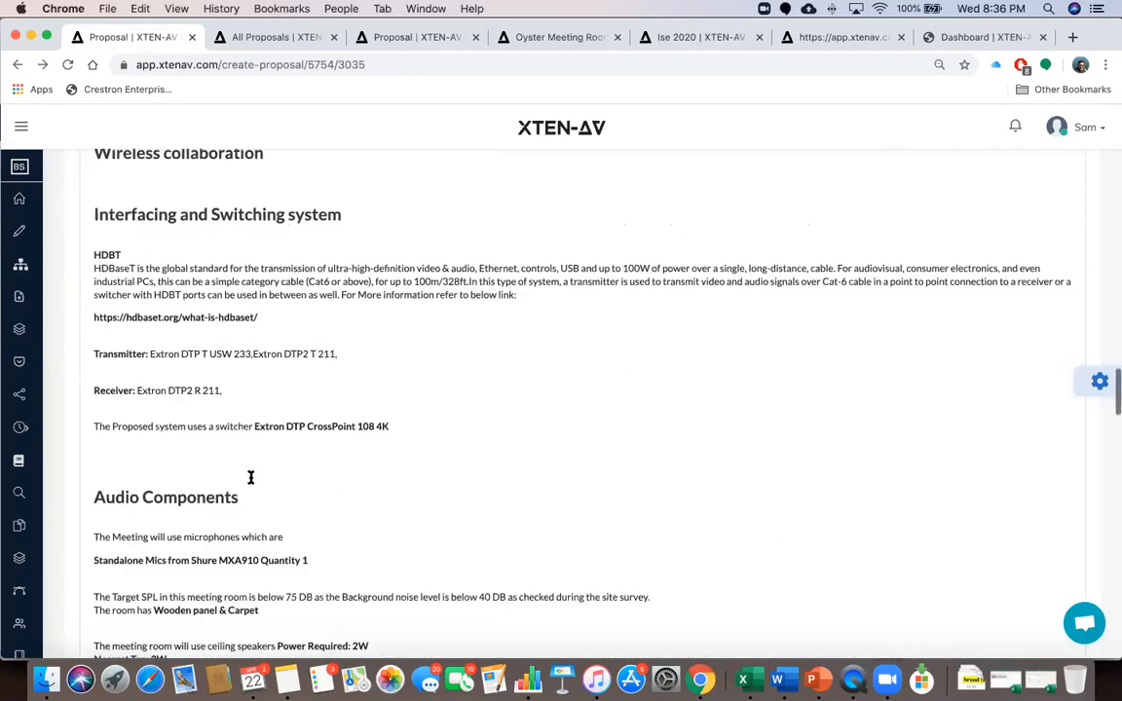
scroll(250, 477, down, 18)
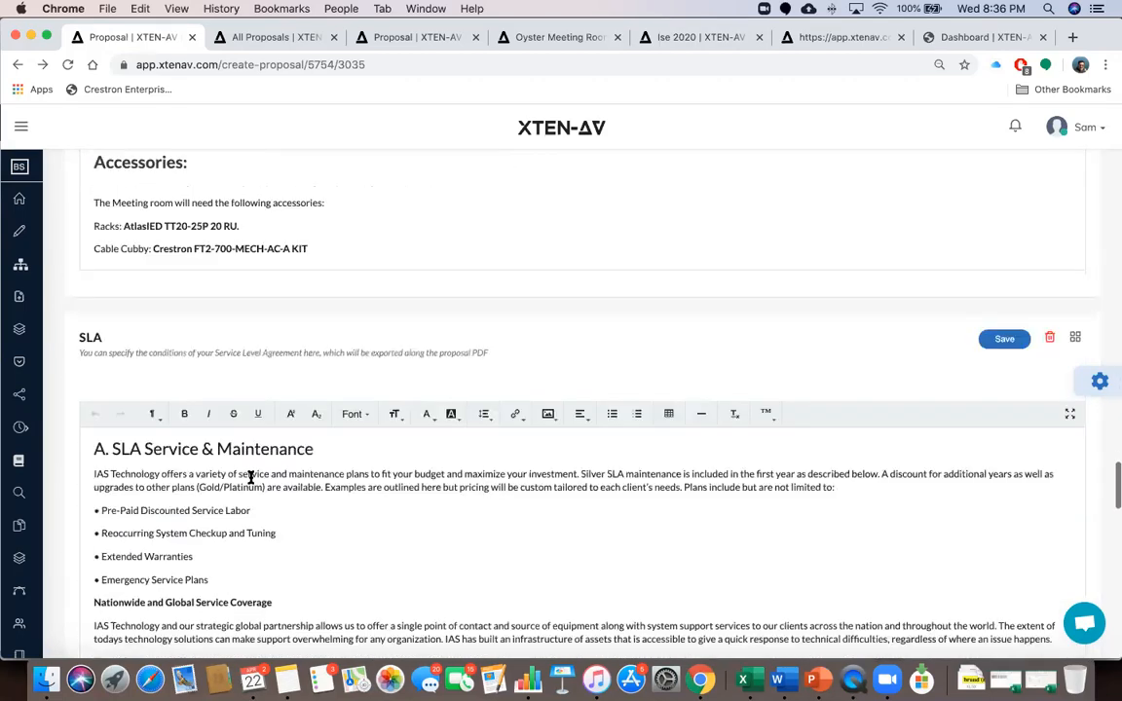
scroll(250, 477, down, 2)
scroll(250, 476, up, 8)
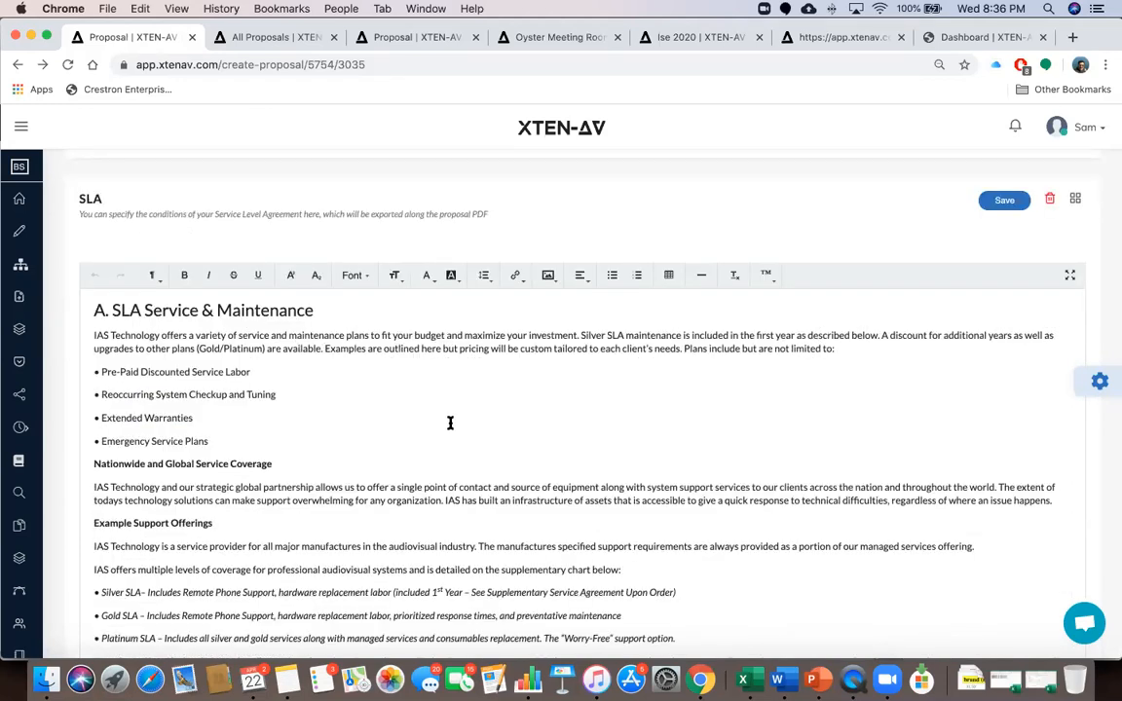
scroll(450, 424, down, 15)
scroll(450, 425, down, 5)
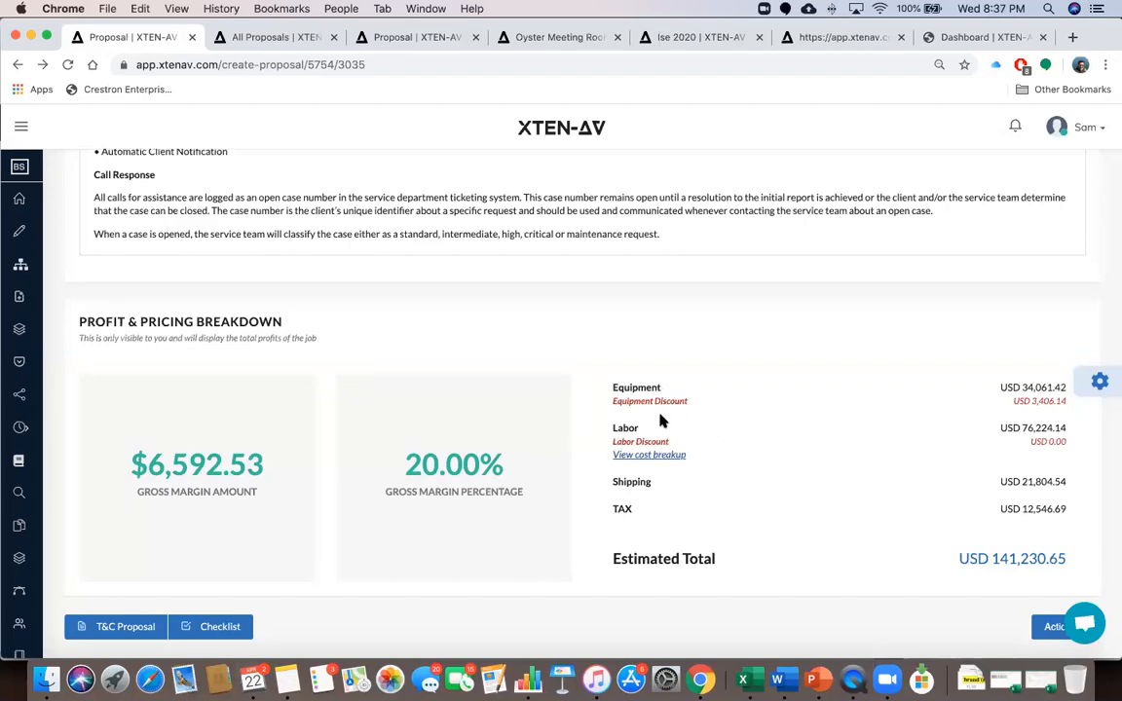
scroll(723, 510, down, 1)
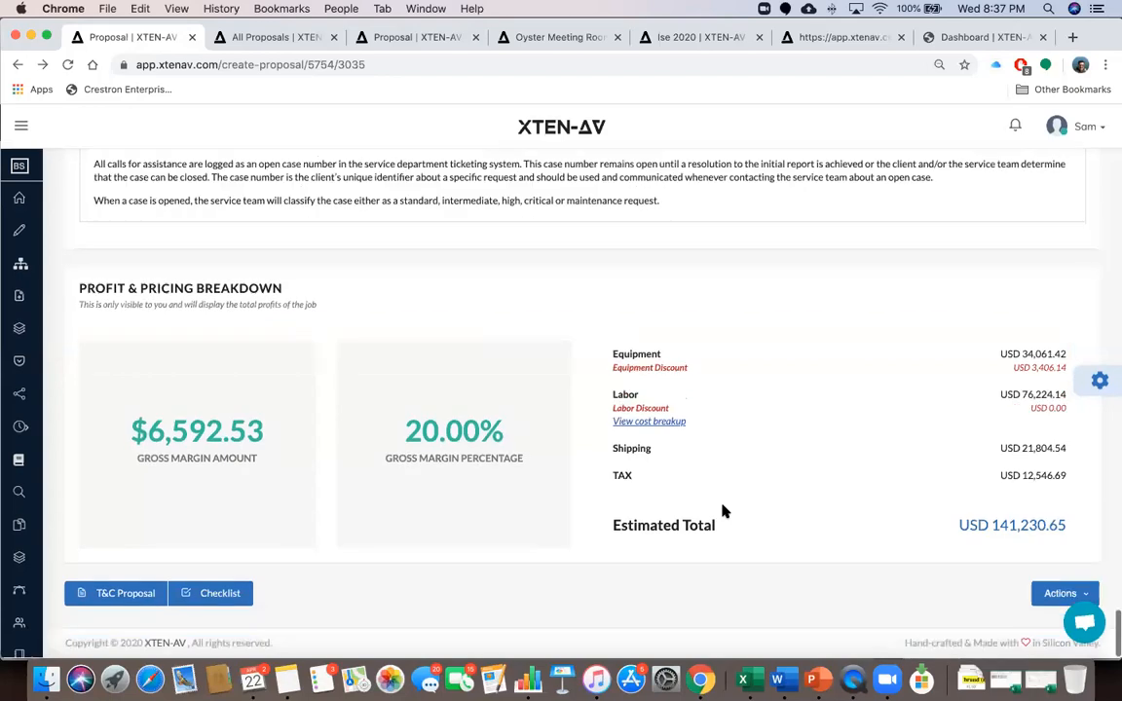
click(110, 596)
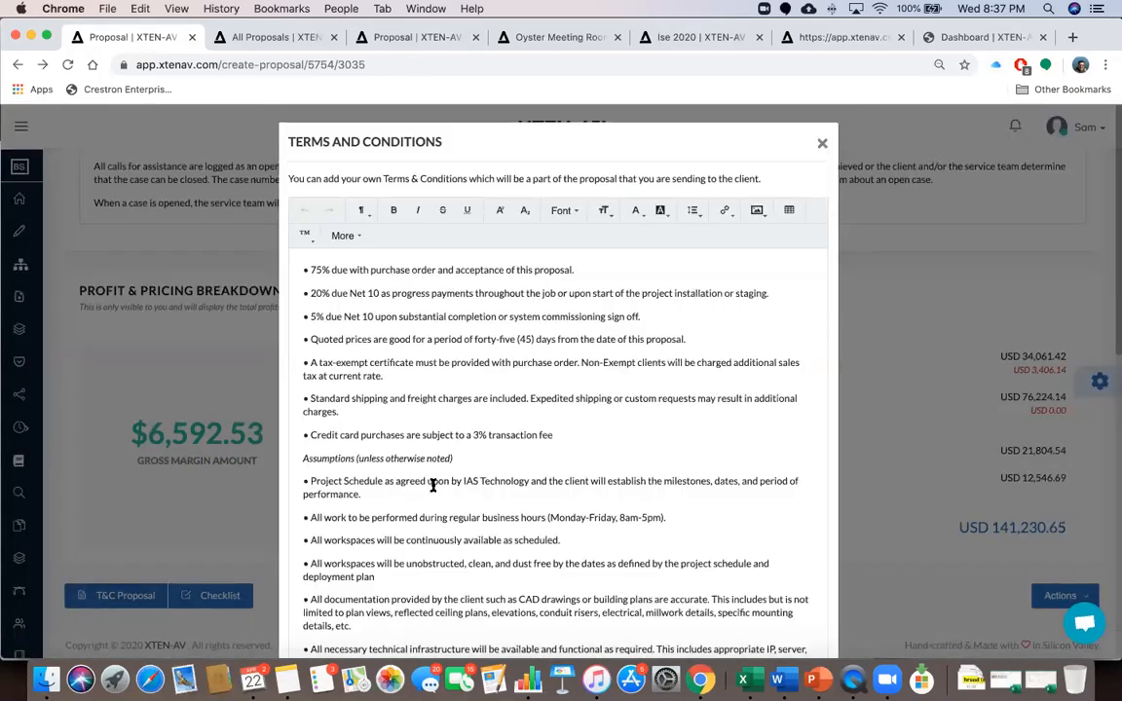
scroll(433, 485, down, 10)
scroll(433, 485, down, 7)
scroll(433, 485, up, 17)
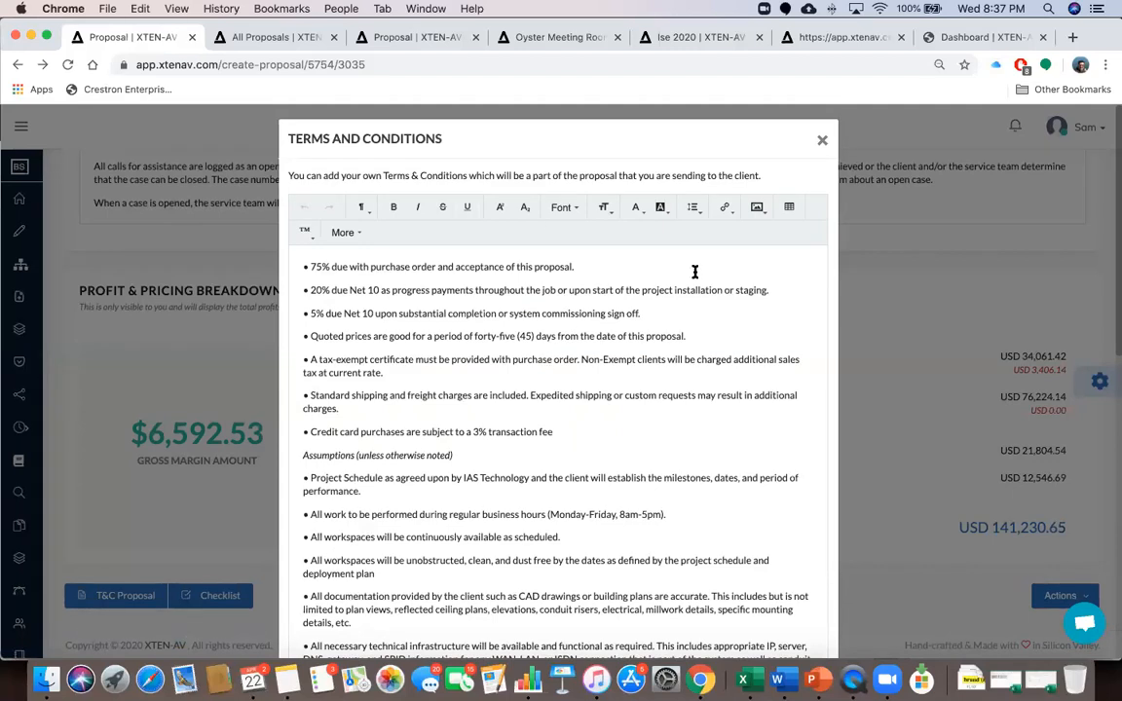
click(823, 141)
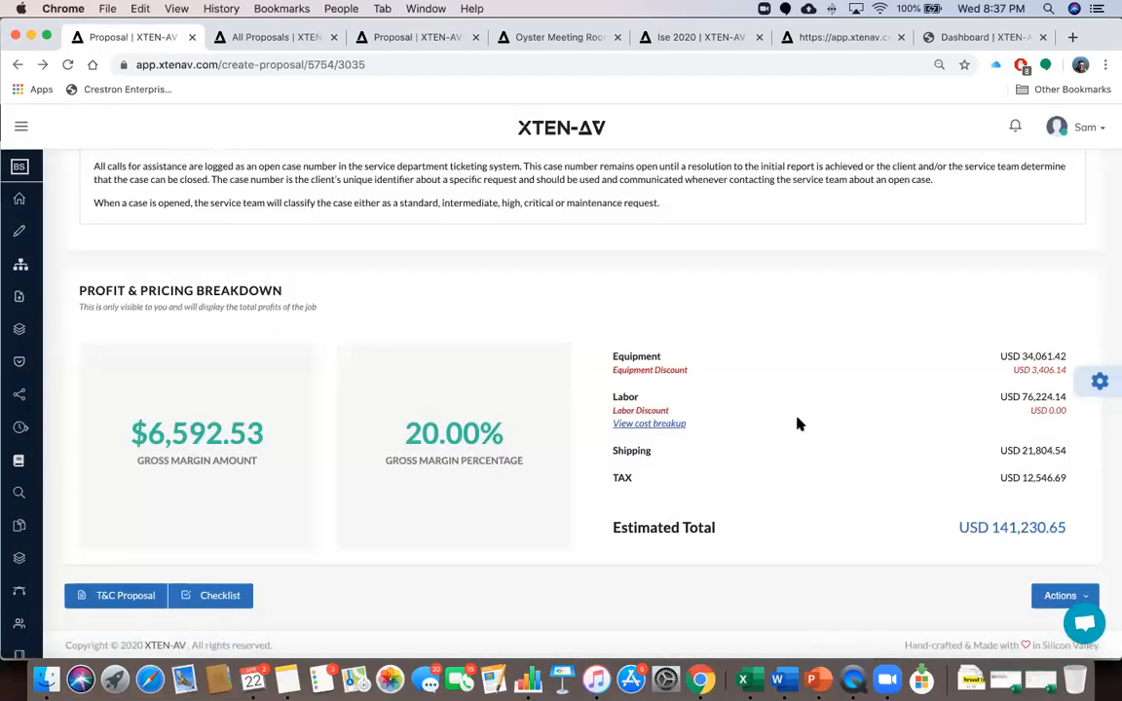
click(219, 595)
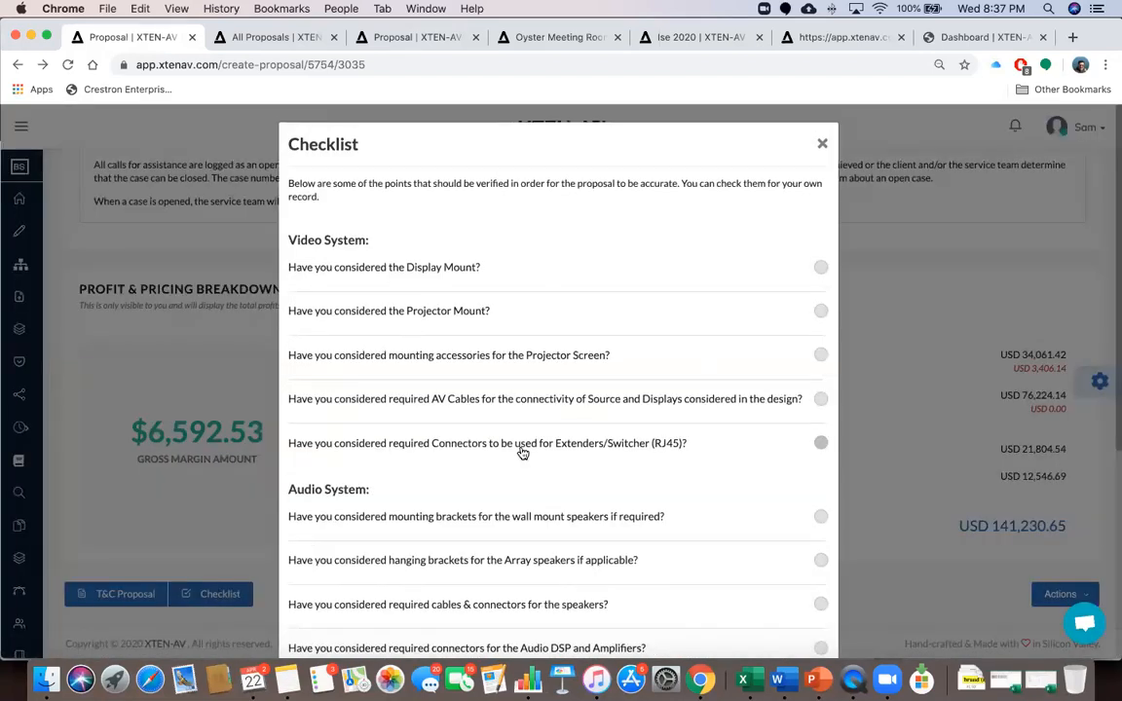
scroll(523, 450, down, 2)
scroll(523, 453, down, 3)
scroll(521, 451, up, 5)
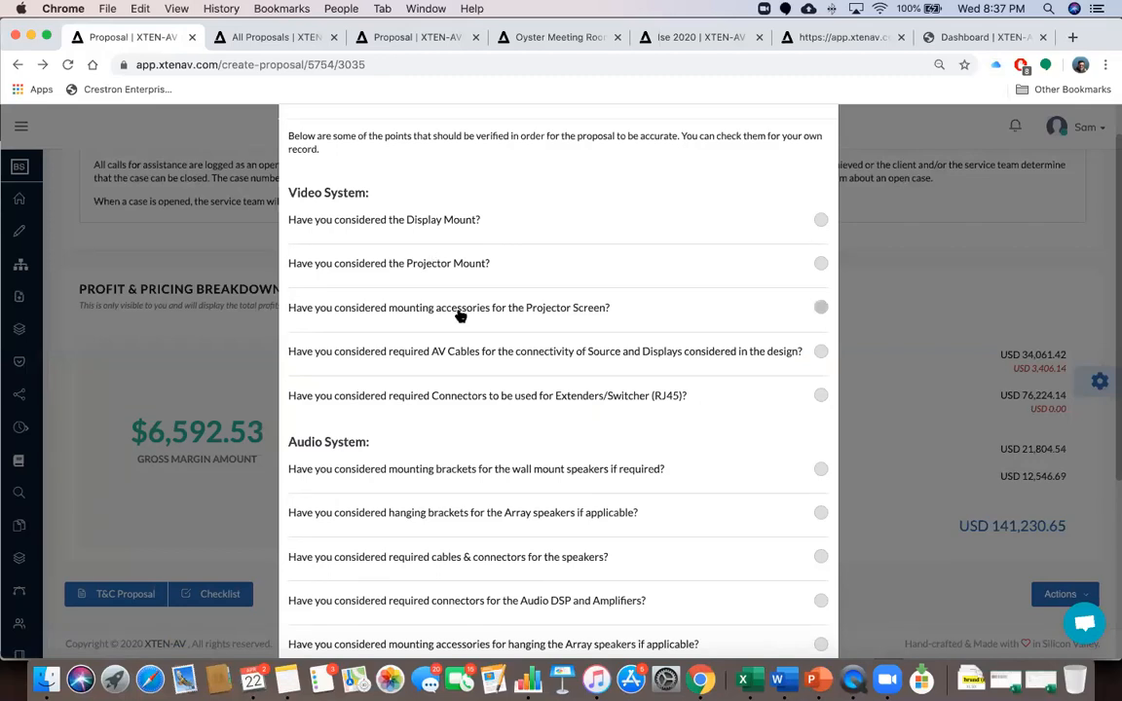
scroll(461, 316, down, 5)
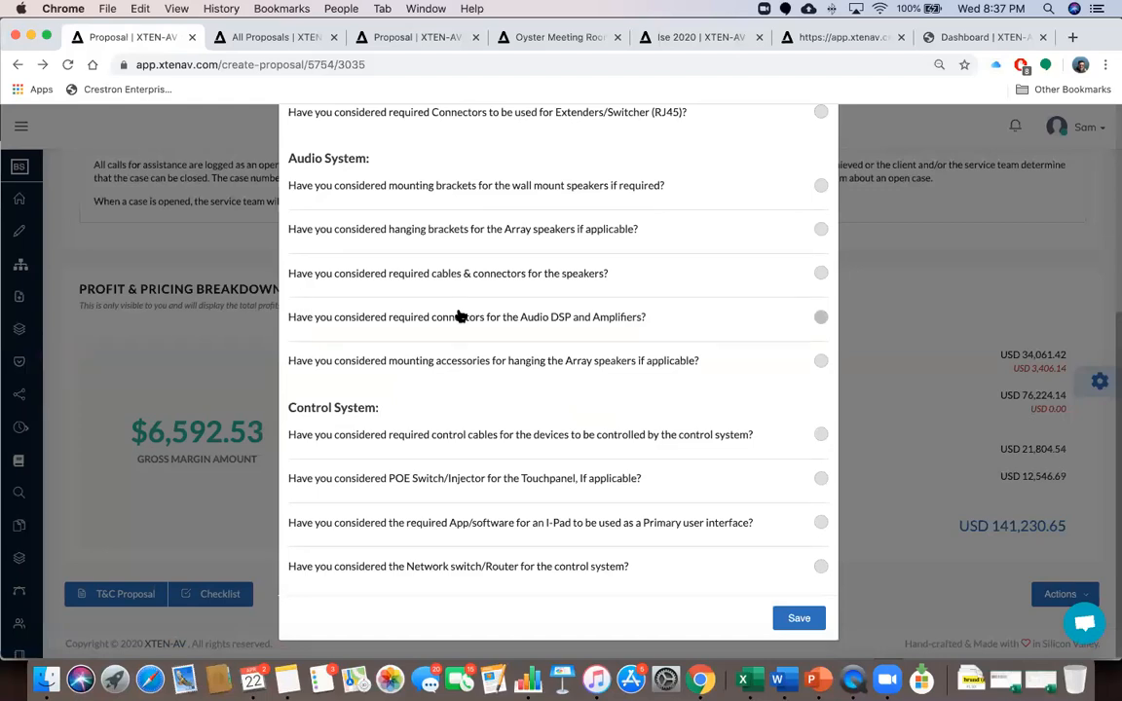
scroll(487, 307, up, 6)
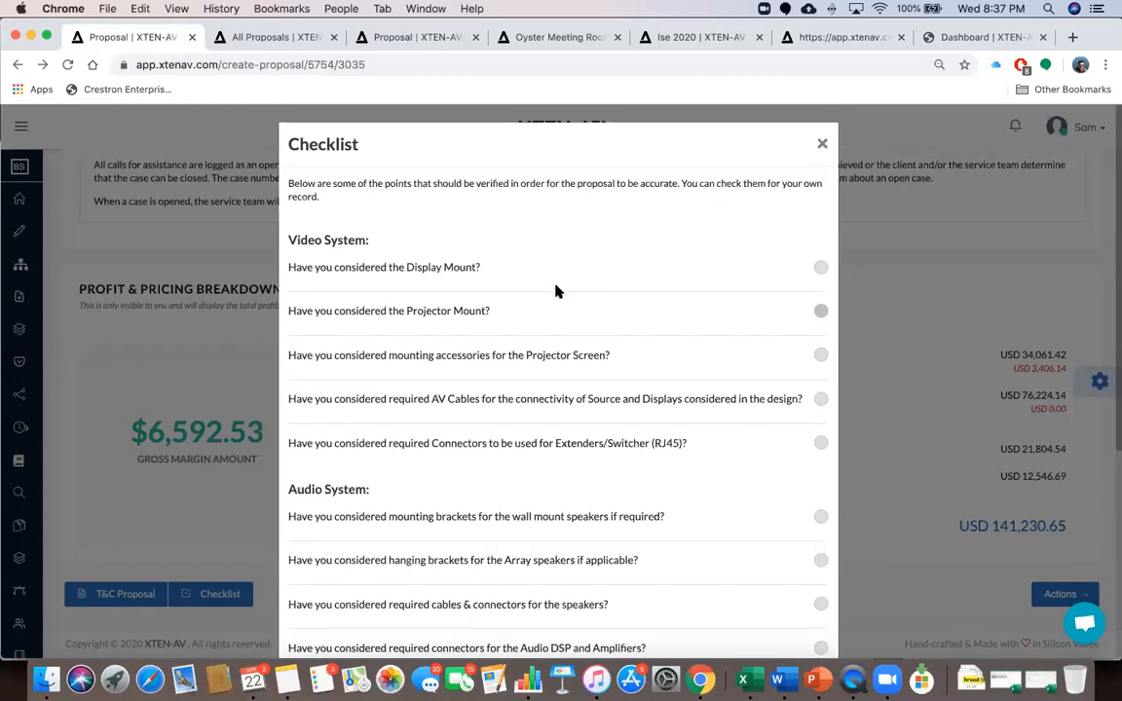
click(822, 144)
Review the General currency, labor and margin settings, then glance at the proposal actions list
scroll(809, 355, up, 15)
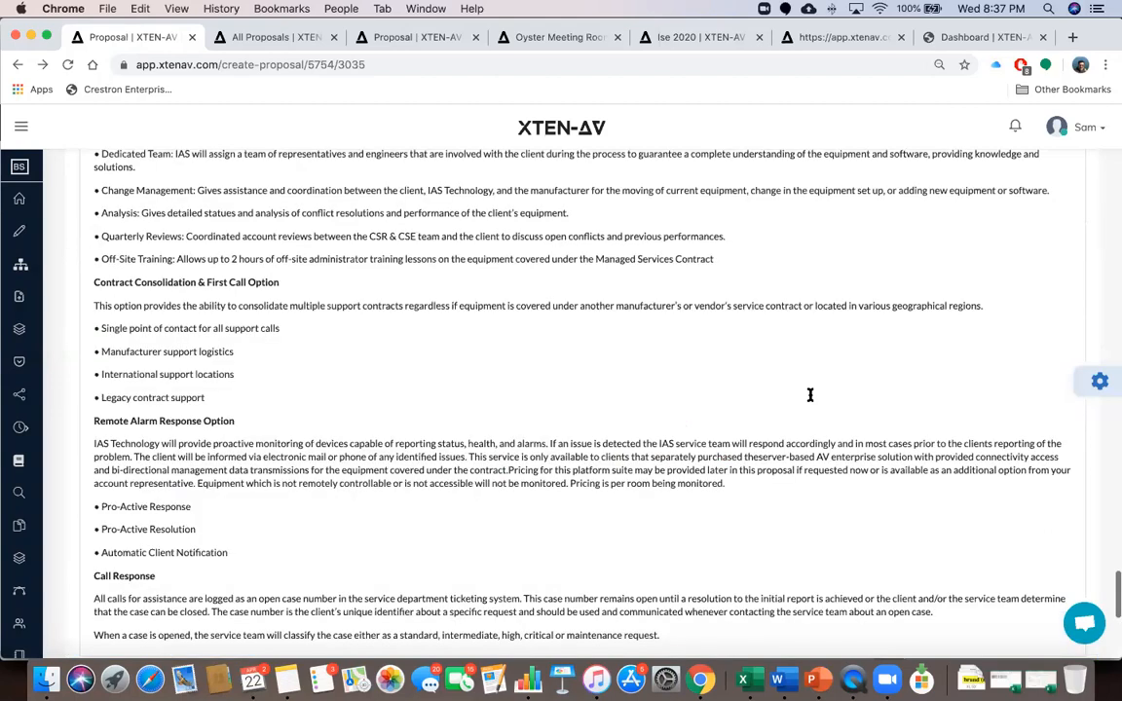
scroll(932, 404, up, 15)
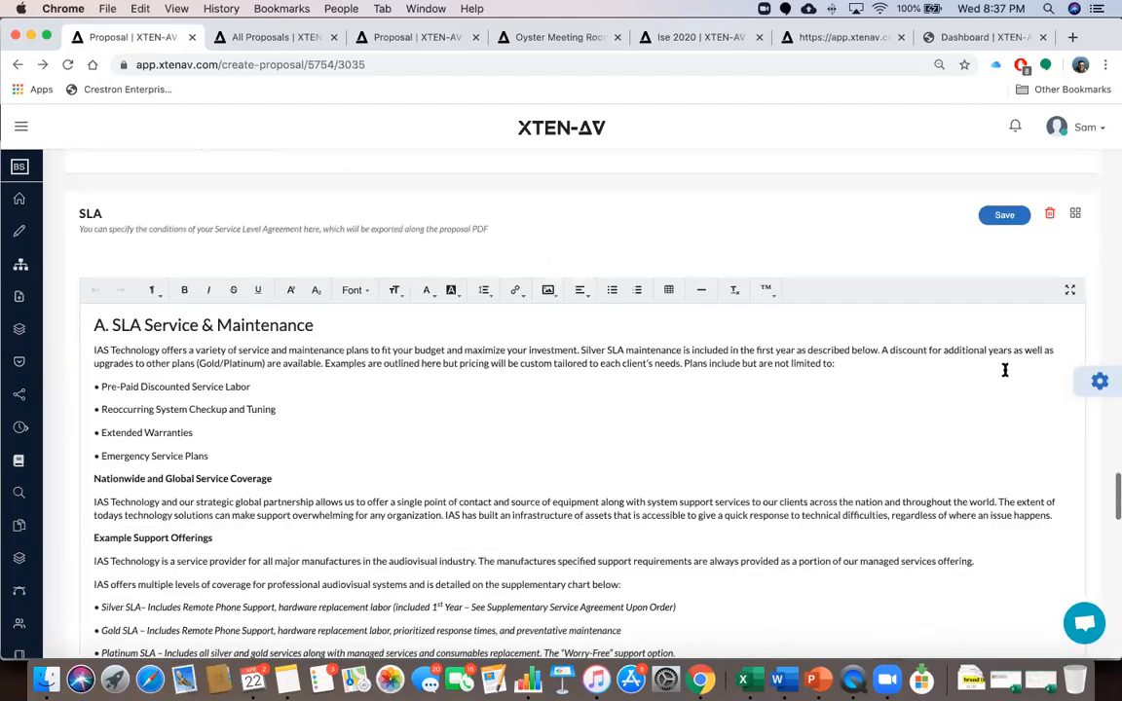
scroll(1111, 383, up, 10)
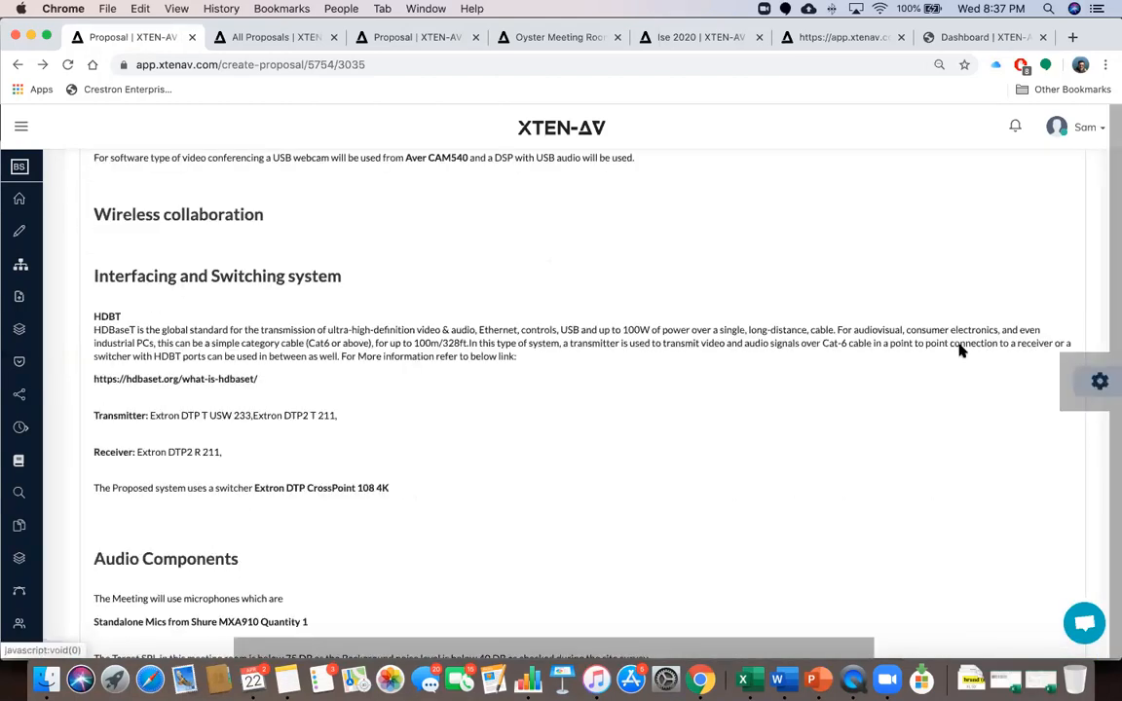
click(1099, 381)
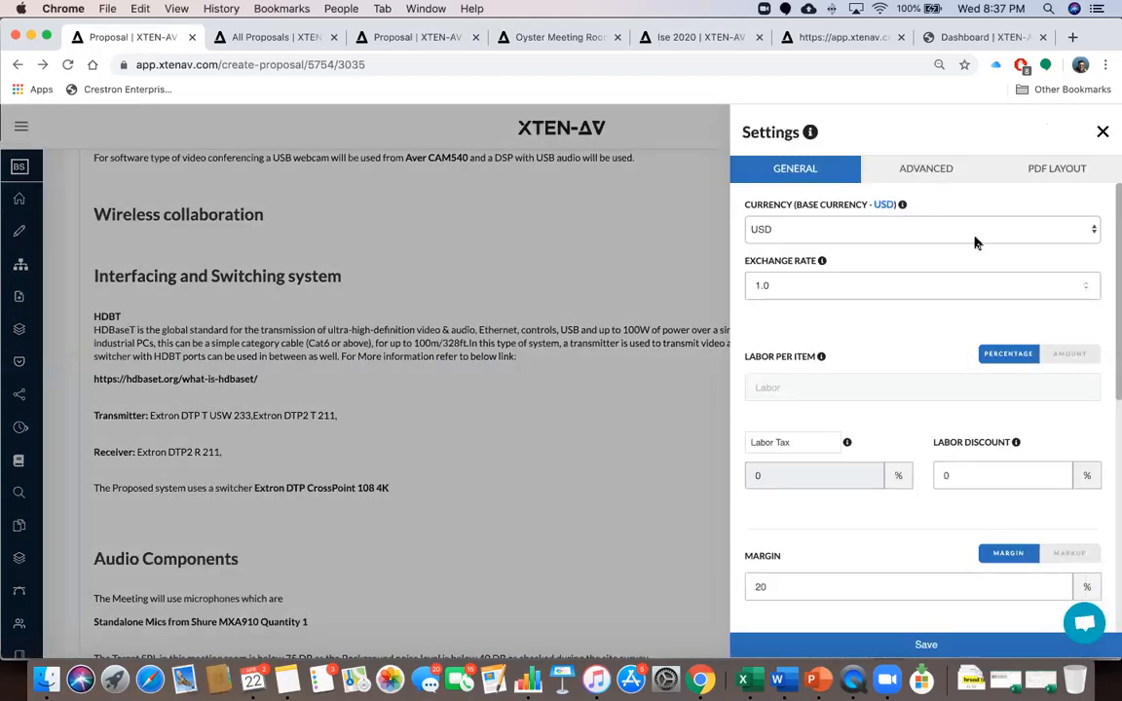
click(1103, 131)
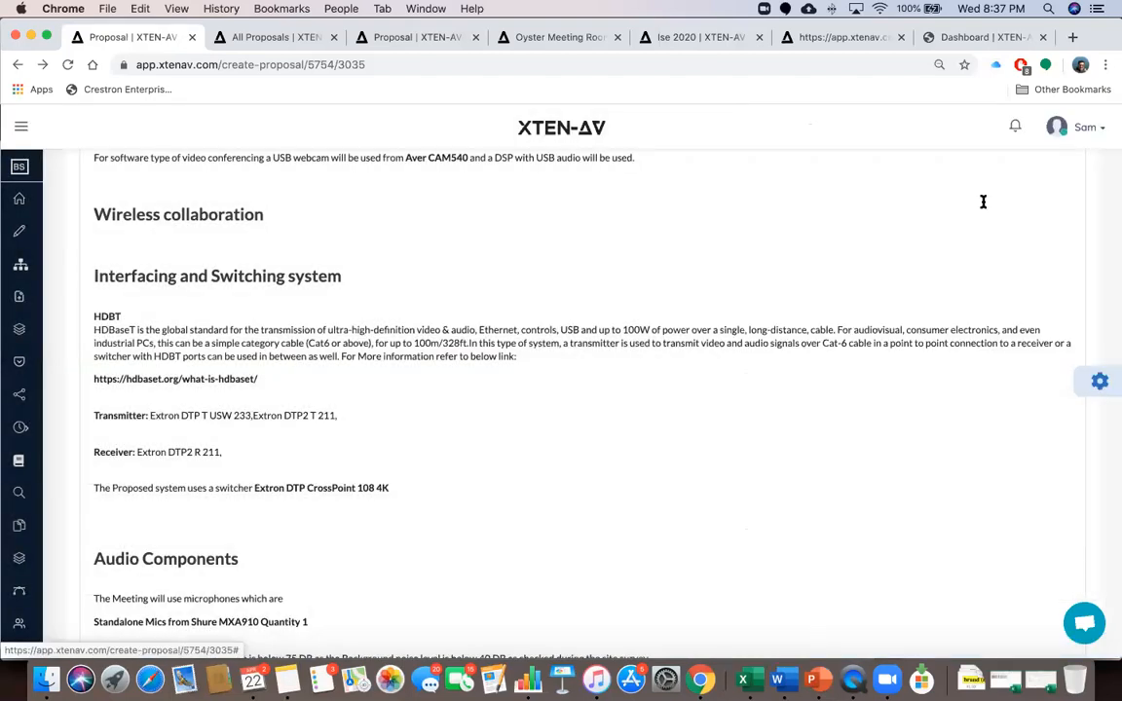
scroll(982, 201, up, 15)
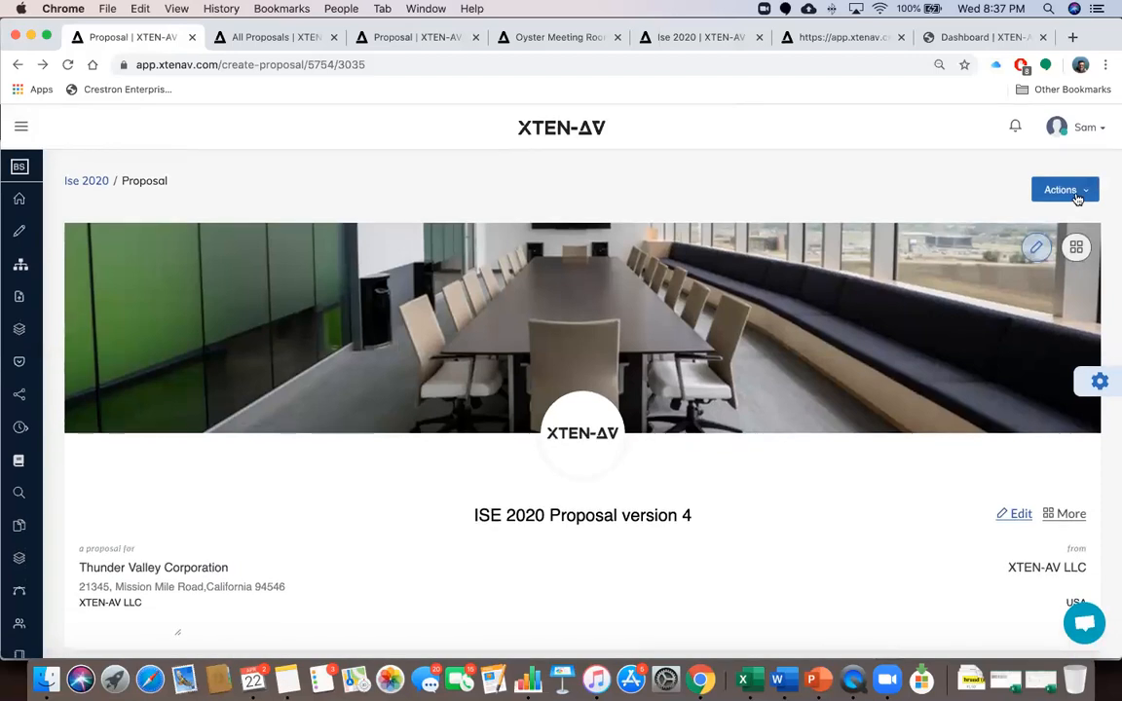
click(1061, 191)
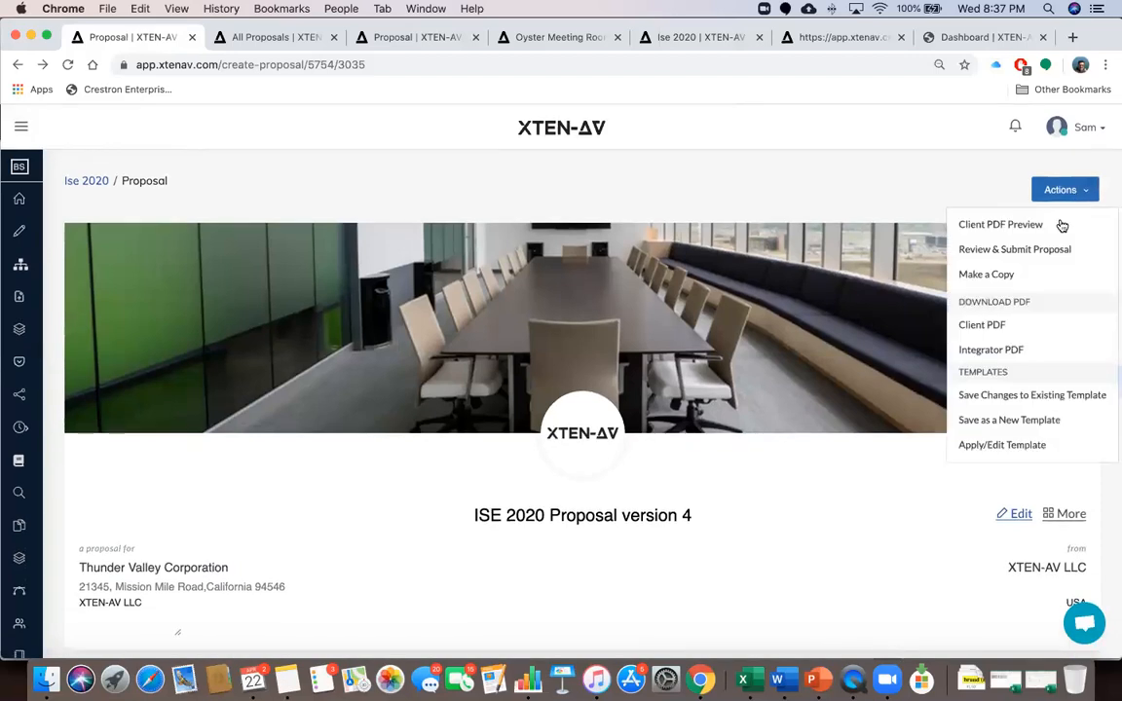
click(990, 187)
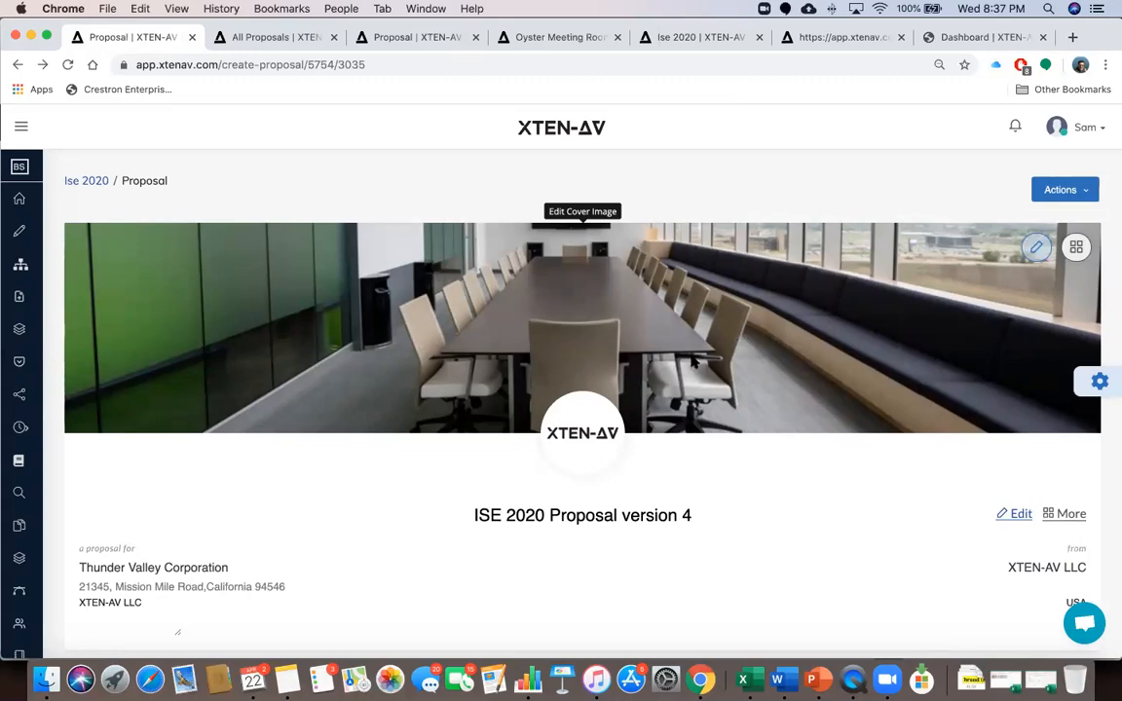
Recheck the pricing and labor settings, then expand the side navigation to show labels
scroll(691, 361, down, 15)
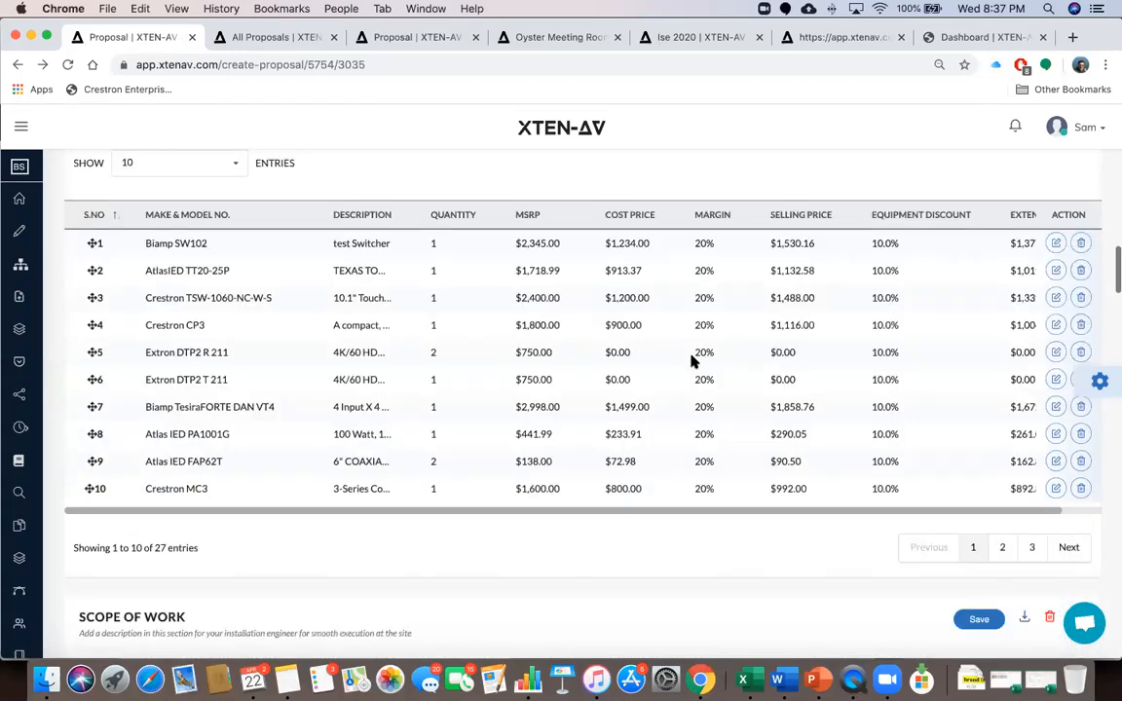
scroll(691, 361, up, 6)
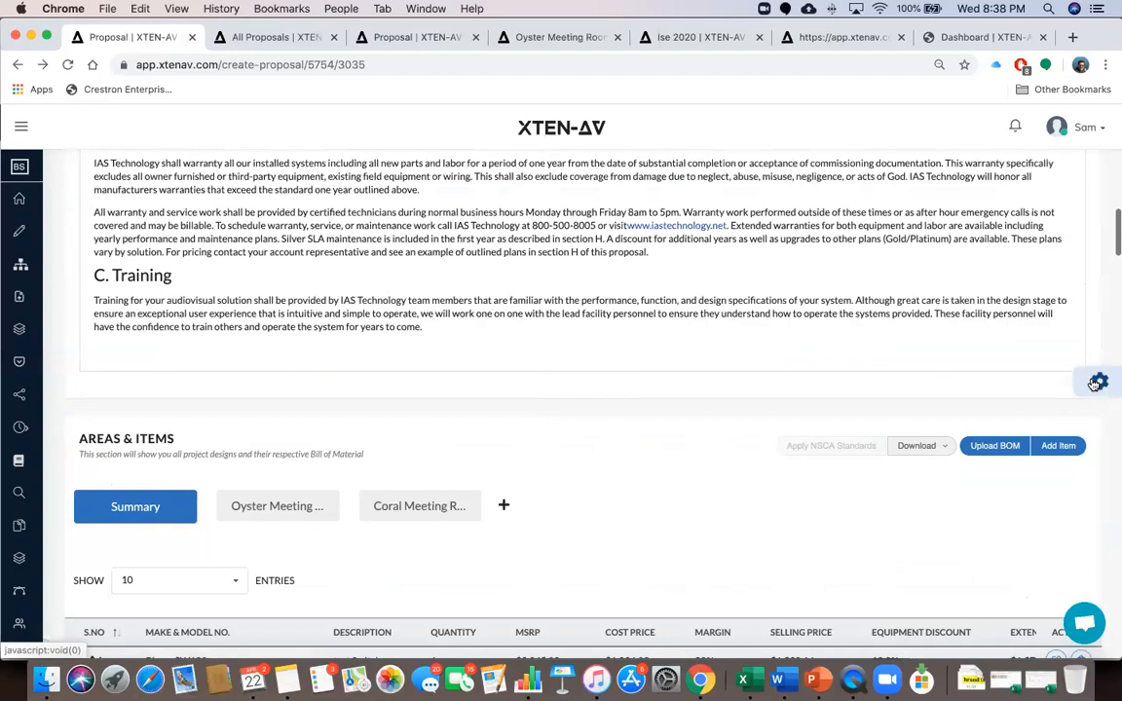
click(1096, 382)
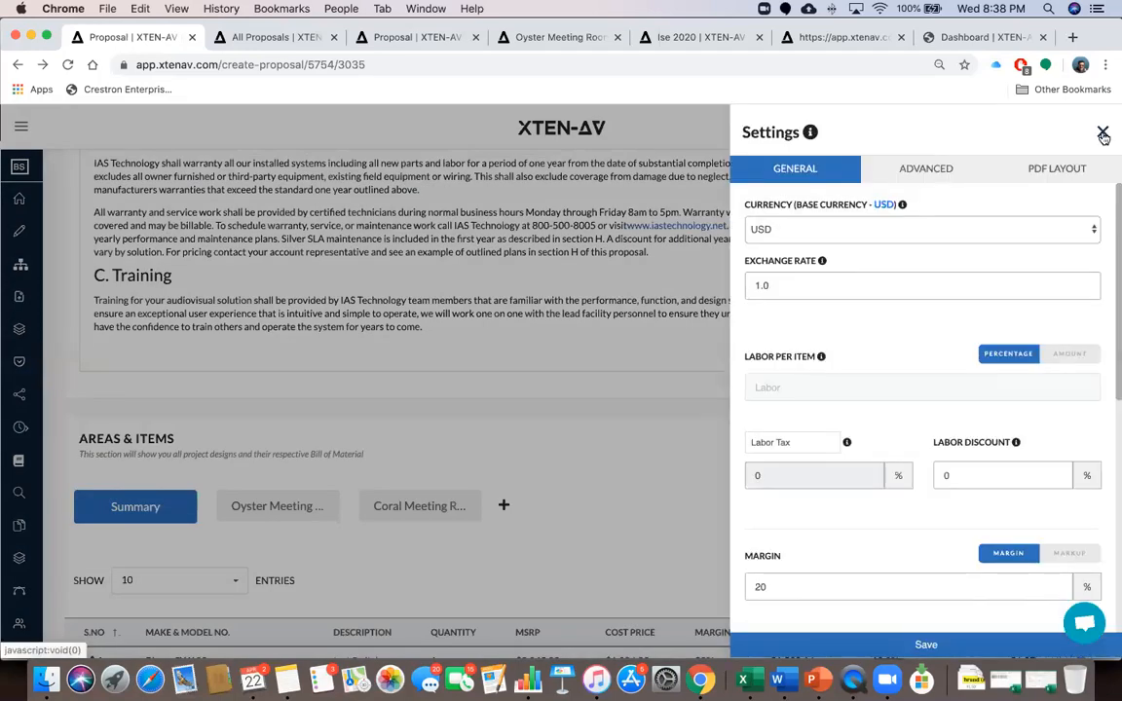
click(1099, 130)
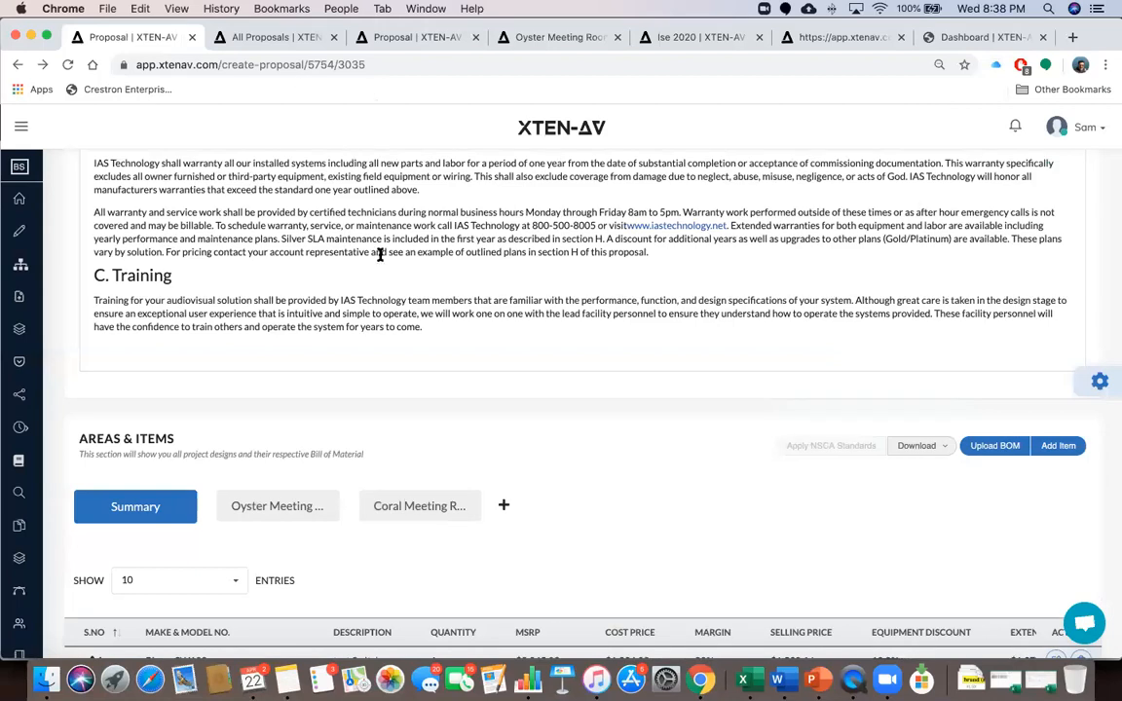
click(22, 129)
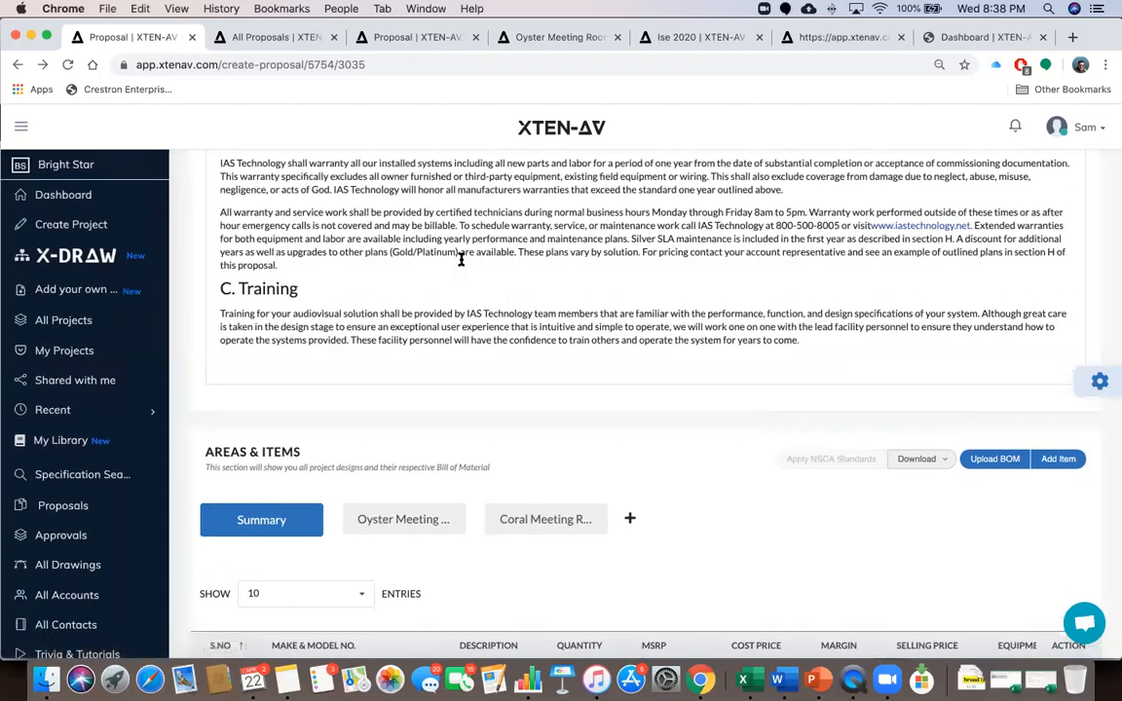
scroll(461, 259, up, 15)
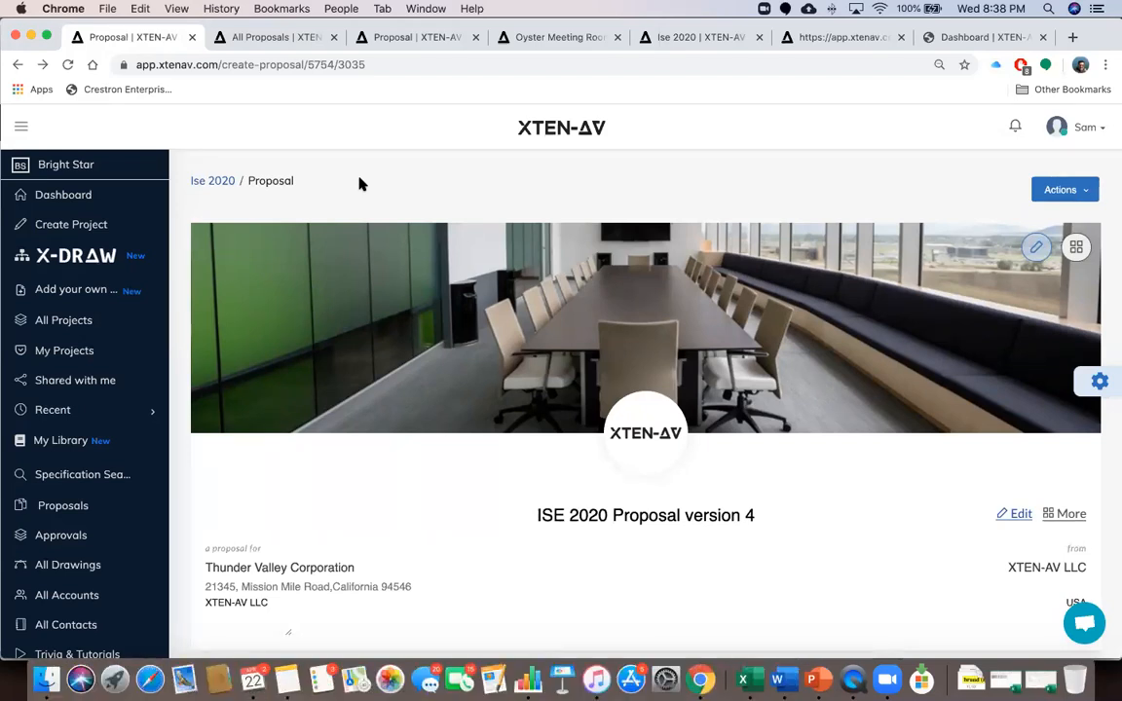
click(850, 656)
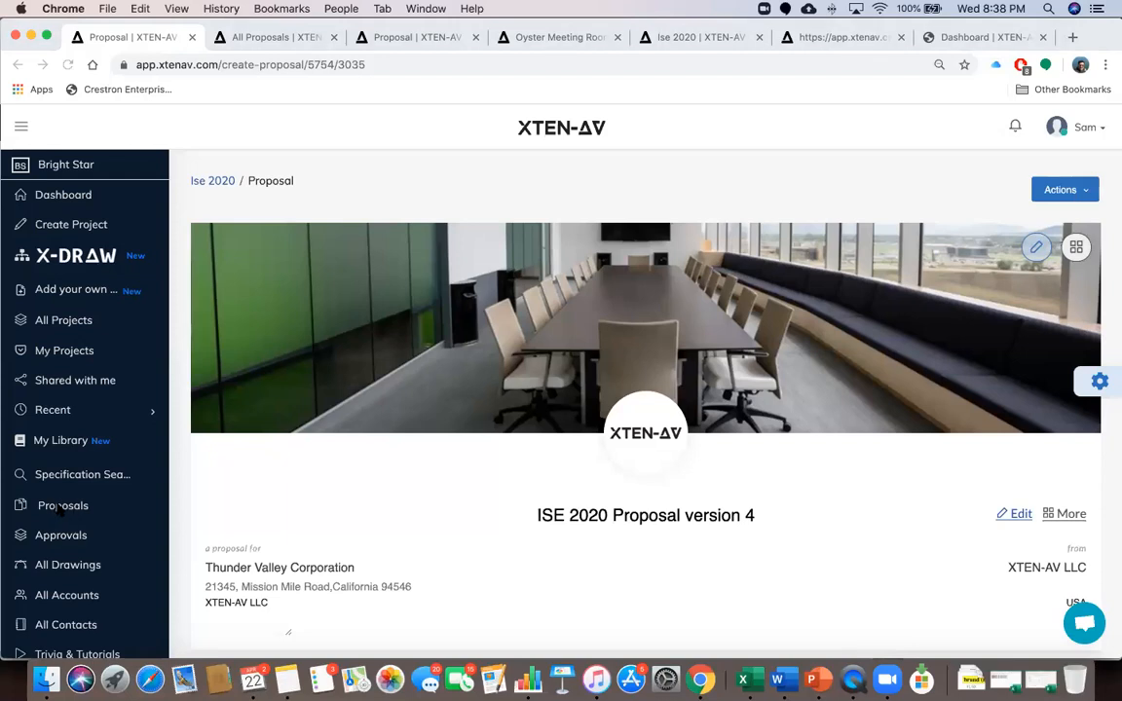
Browse the 57-entry proposals list with clients, budgets, totals and stages
click(258, 37)
scroll(288, 402, down, 3)
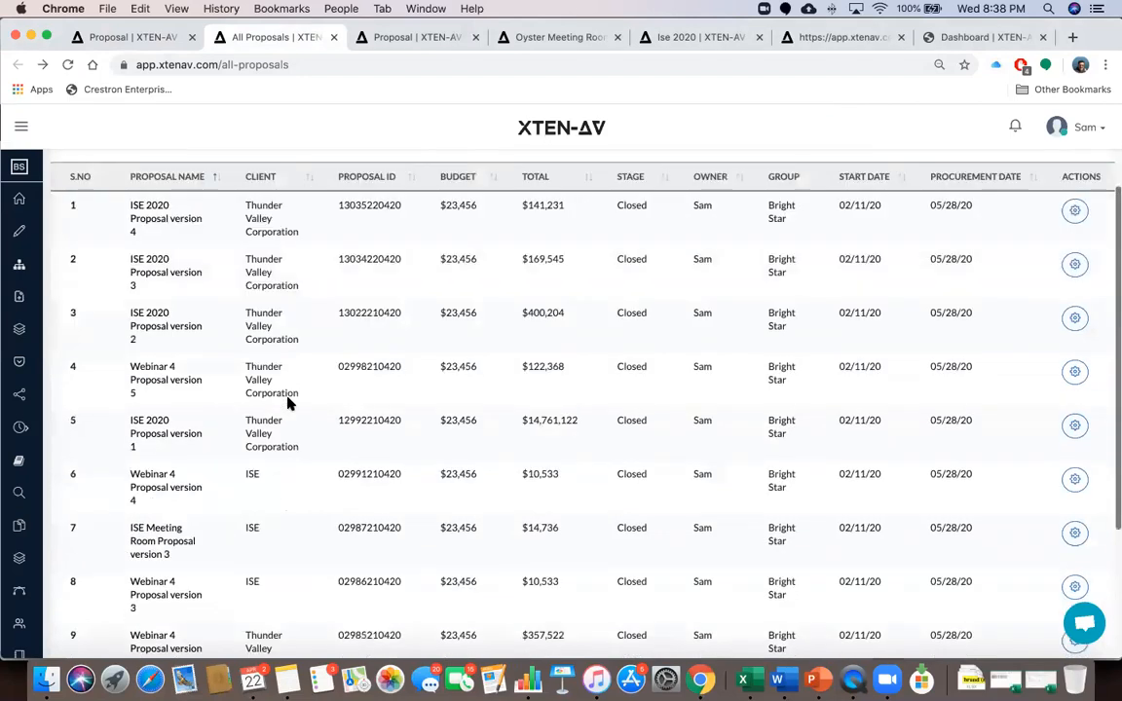
scroll(288, 402, down, 2)
scroll(288, 402, up, 5)
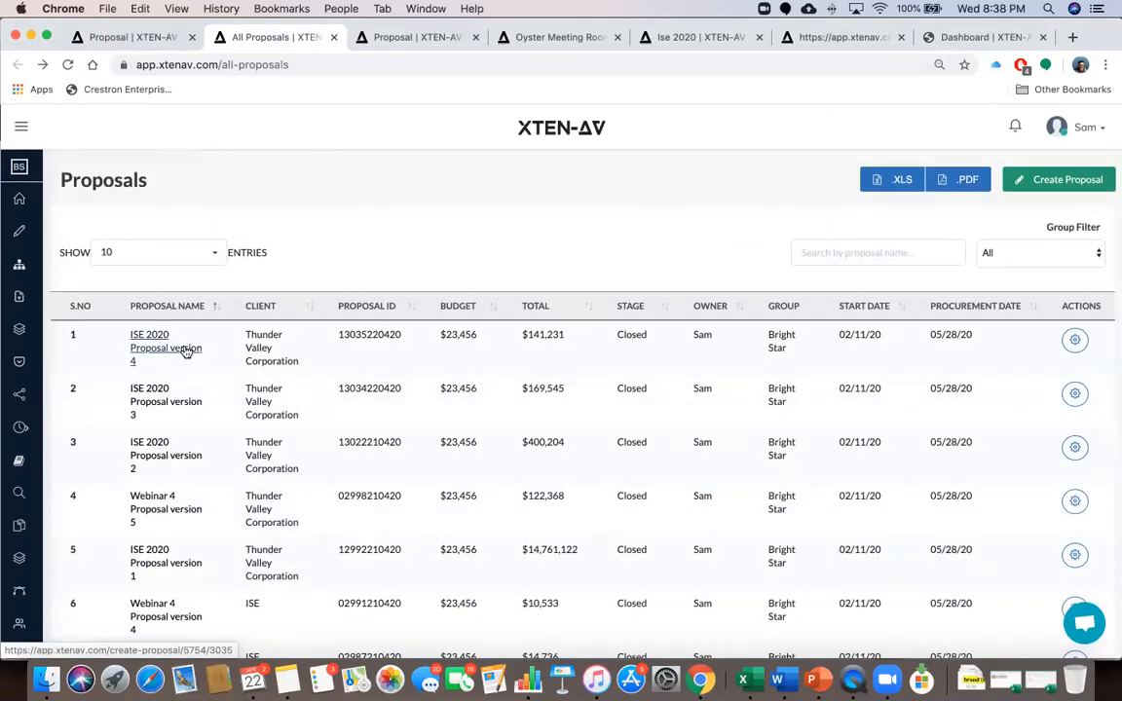
scroll(172, 438, down, 6)
scroll(172, 438, up, 7)
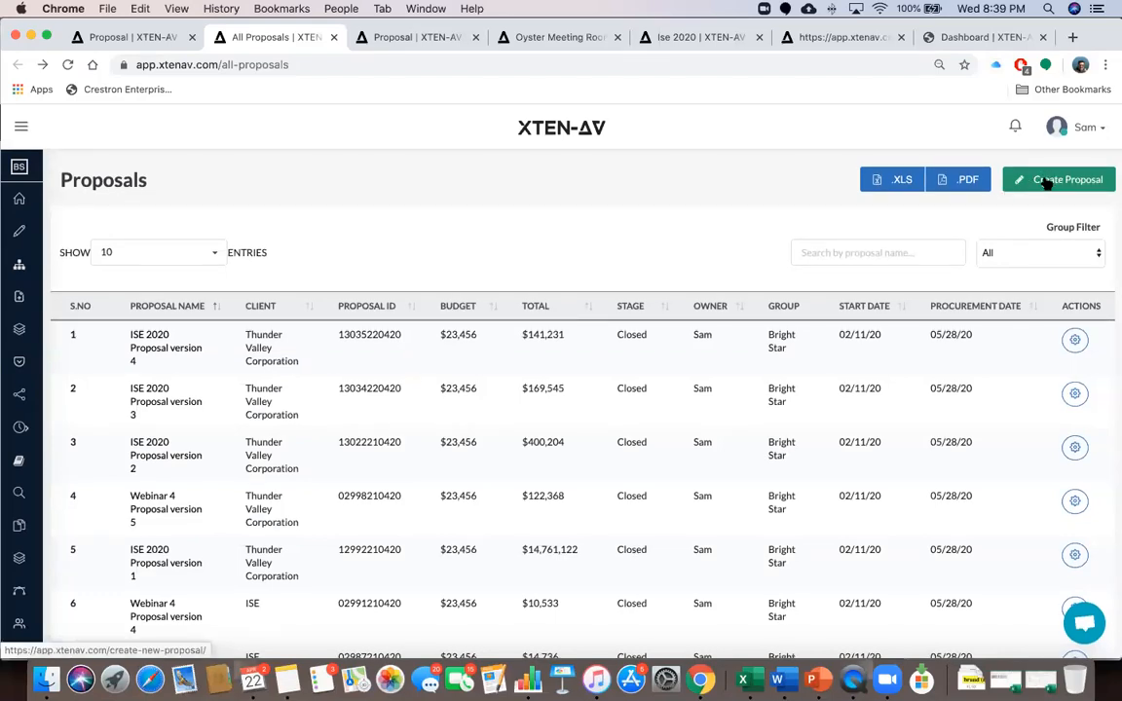
click(408, 39)
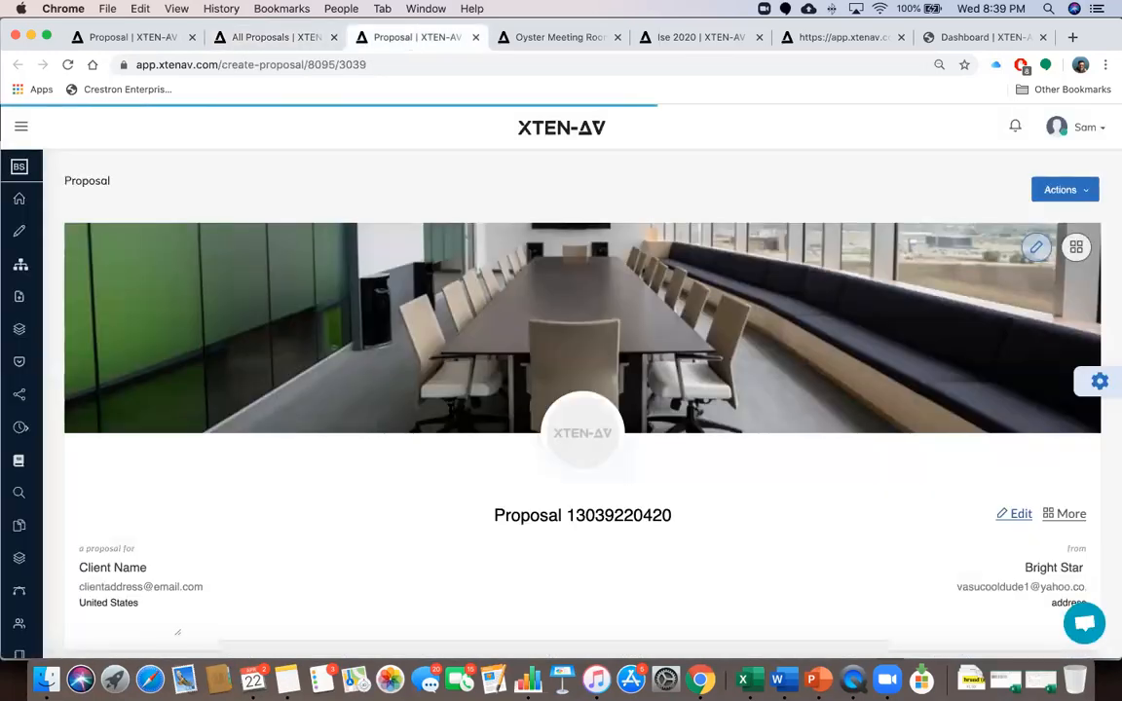
scroll(450, 411, down, 3)
scroll(450, 411, up, 3)
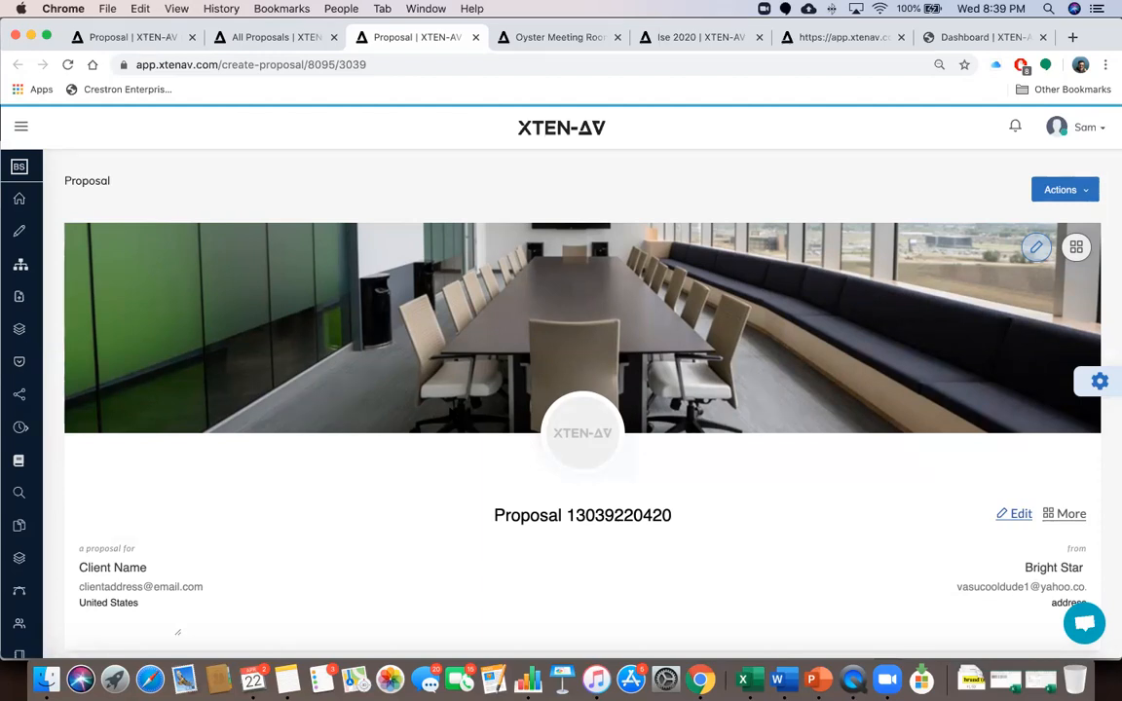
Expand the sidebar, look at All Proposals, return to the new proposal, and collapse the sidebar
click(22, 129)
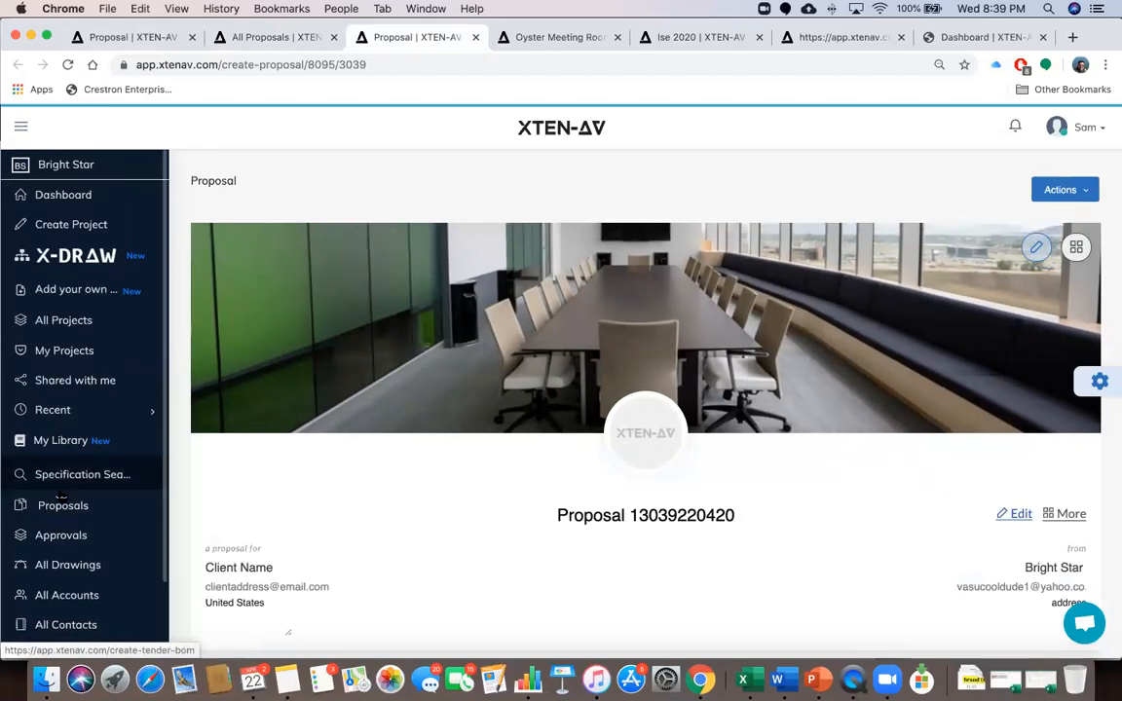
click(247, 39)
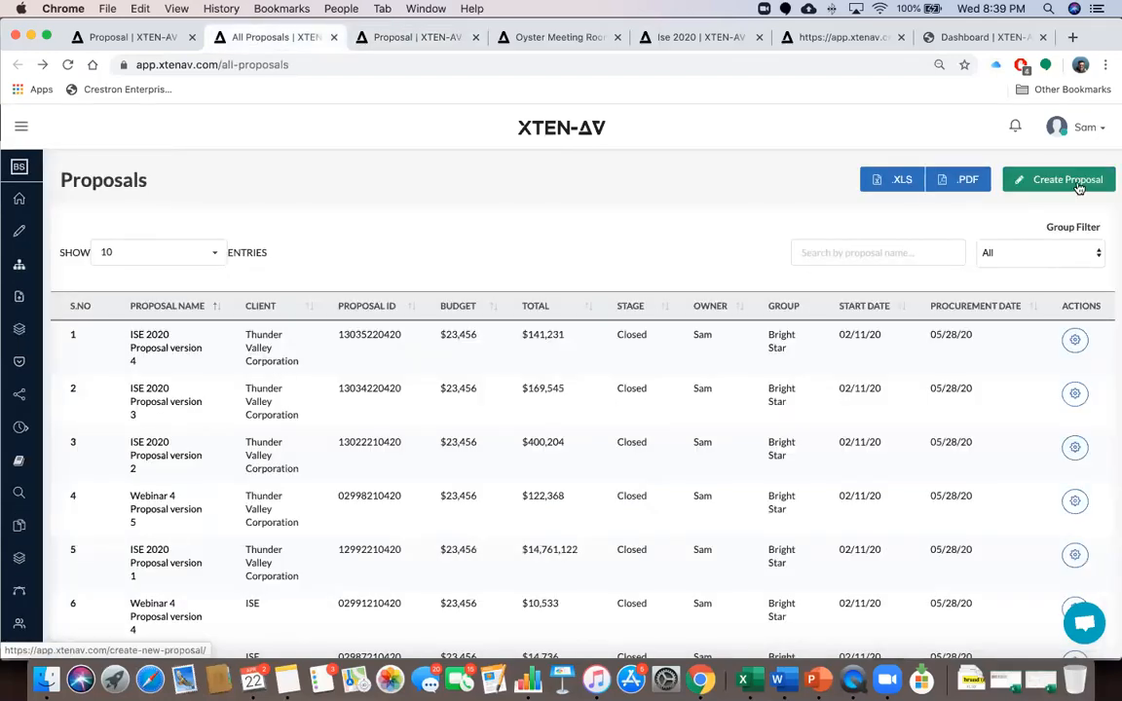
click(409, 37)
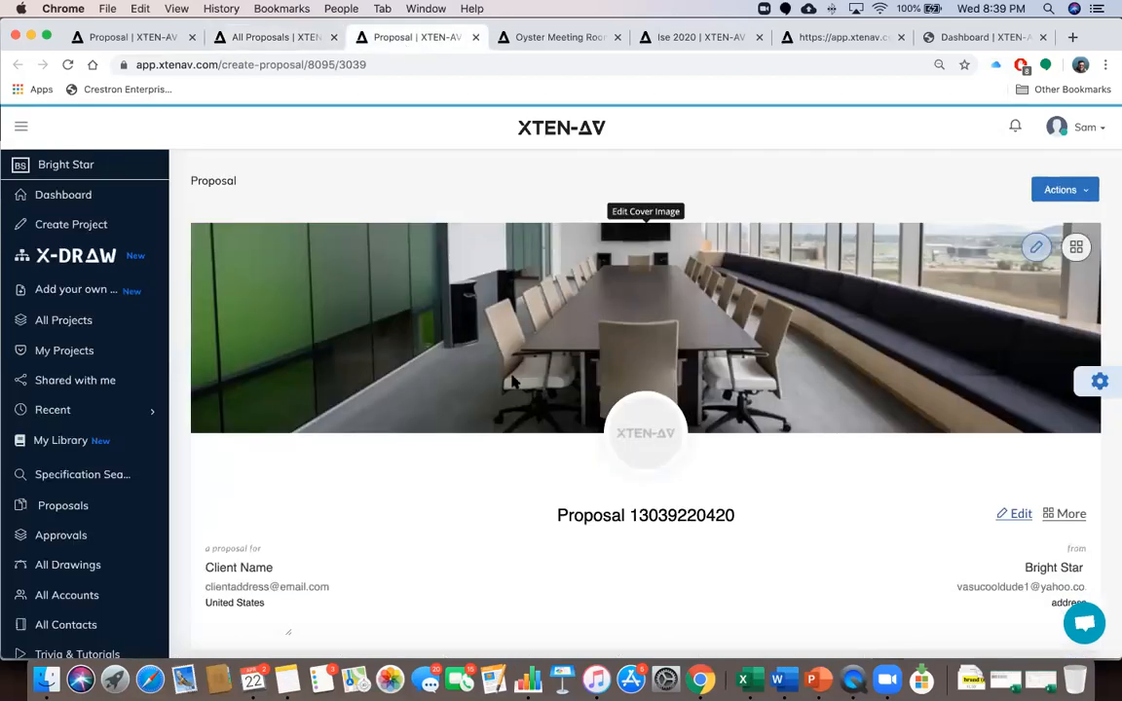
scroll(513, 379, down, 1)
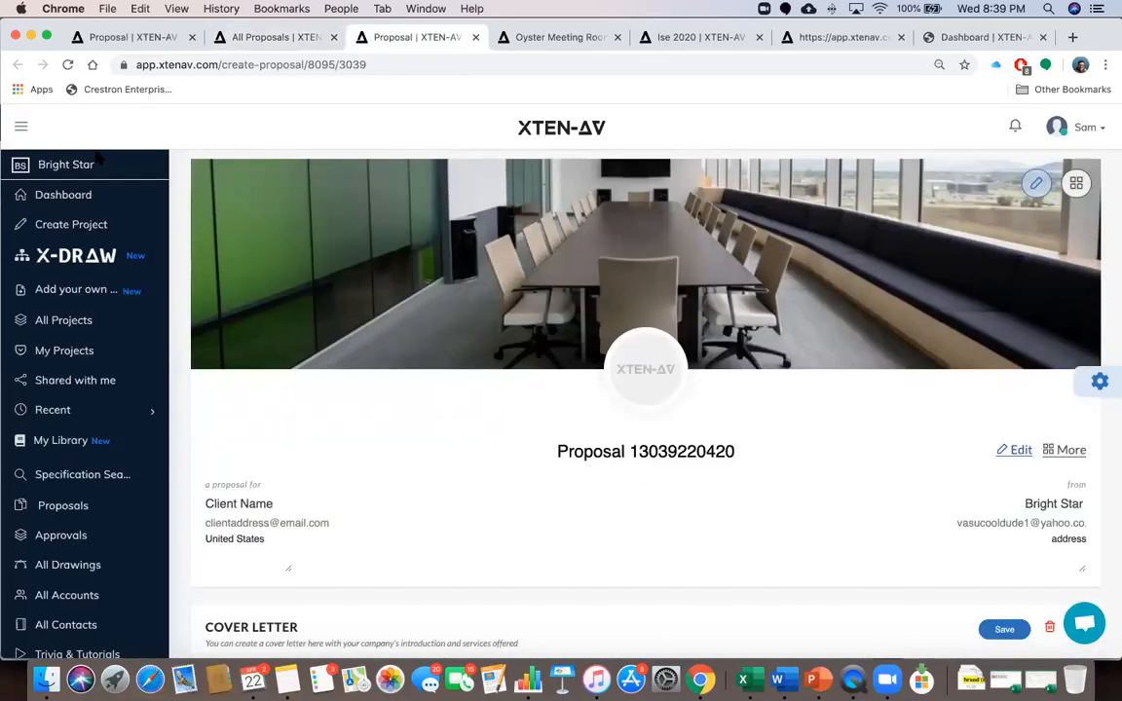
click(20, 126)
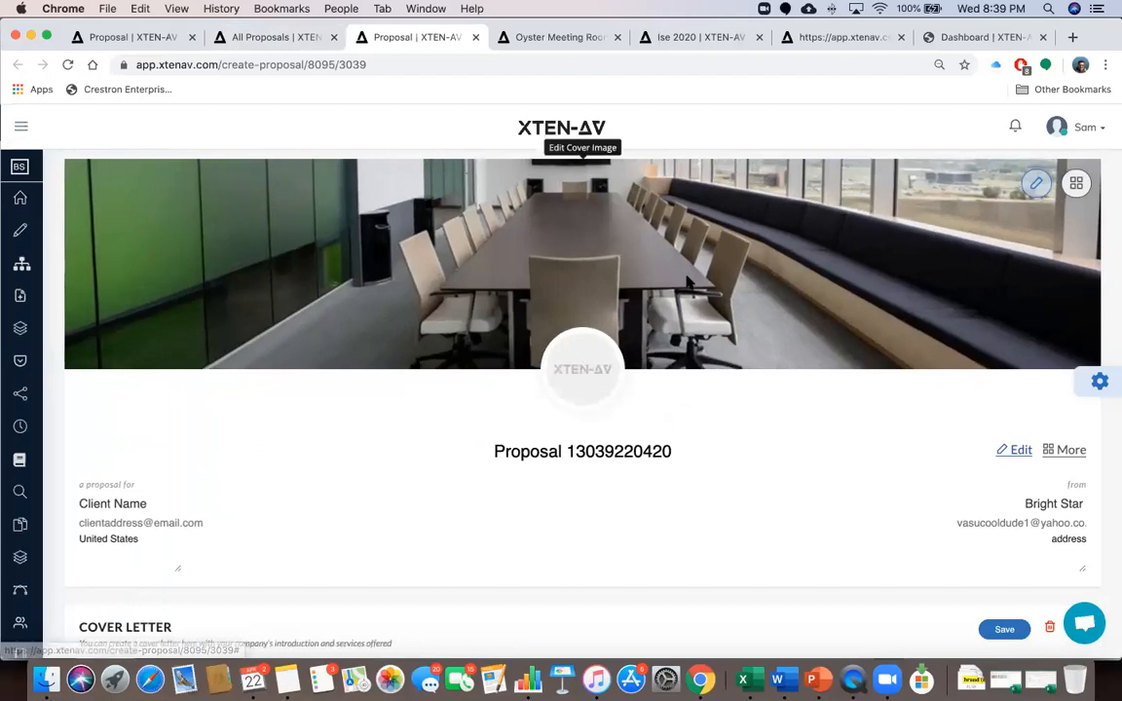
Scroll down to the new proposal's Areas & Items and its empty Summary table
scroll(687, 283, up, 1)
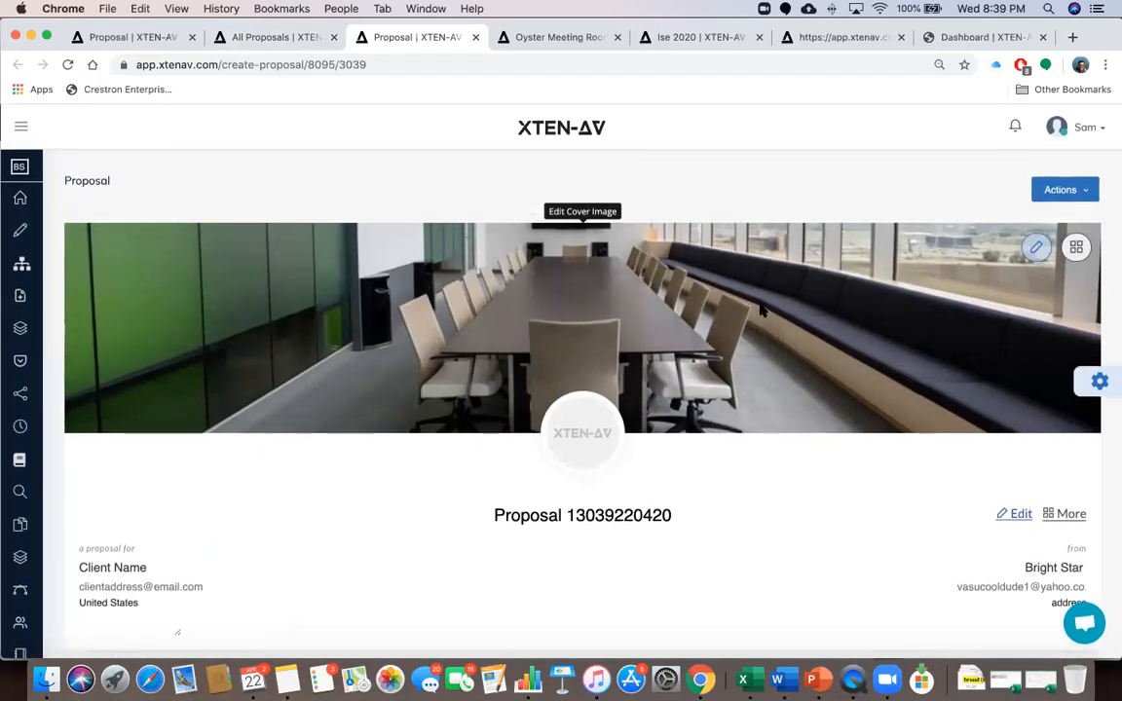
scroll(760, 310, down, 1)
scroll(947, 297, down, 1)
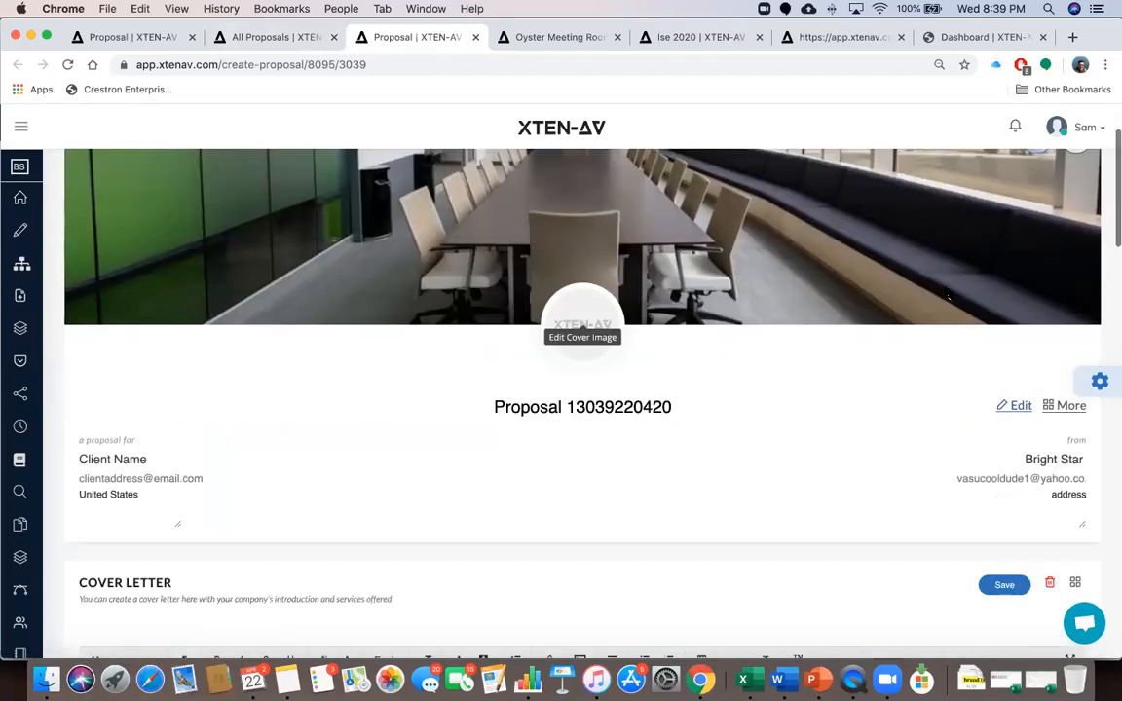
scroll(631, 338, down, 3)
scroll(504, 418, down, 3)
scroll(504, 421, down, 5)
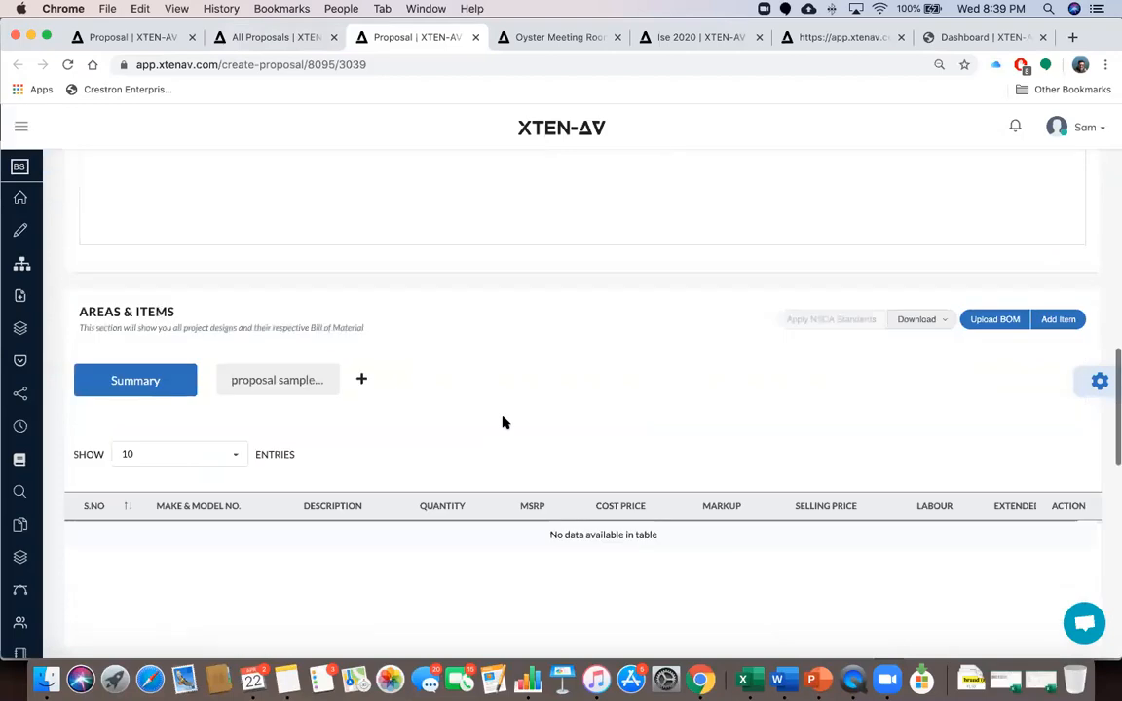
scroll(504, 422, down, 3)
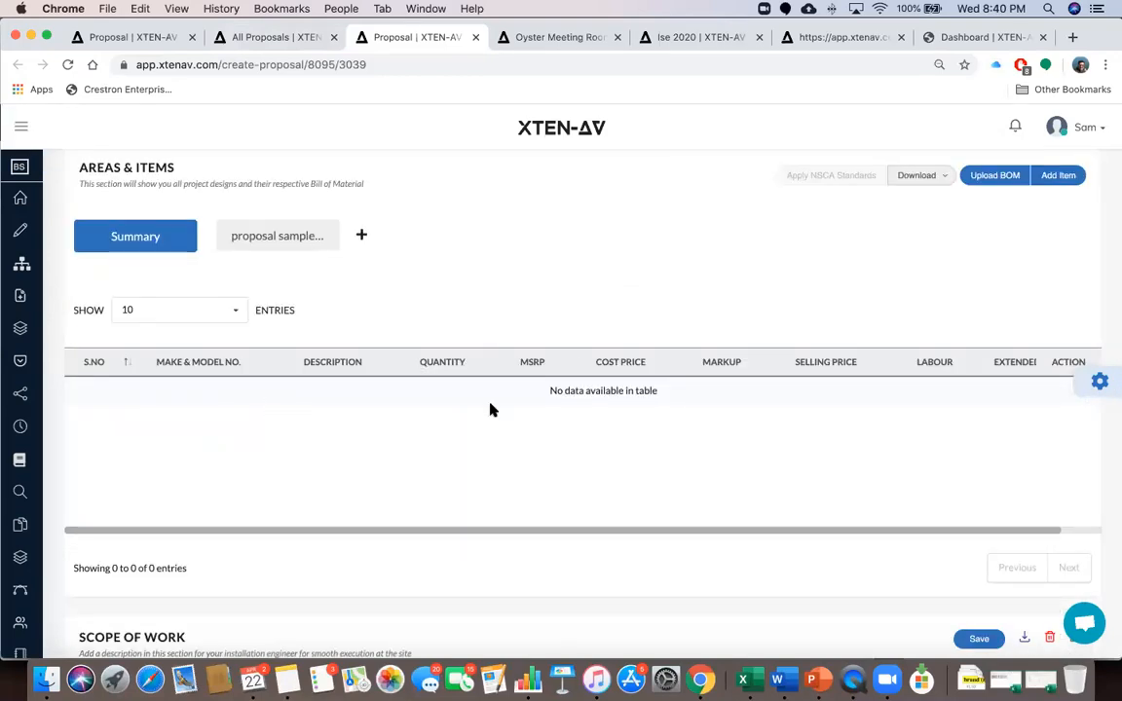
Search 'tannoy' and save one TANNOY VXP 8 at $500.49 as the room's first line item
click(1058, 176)
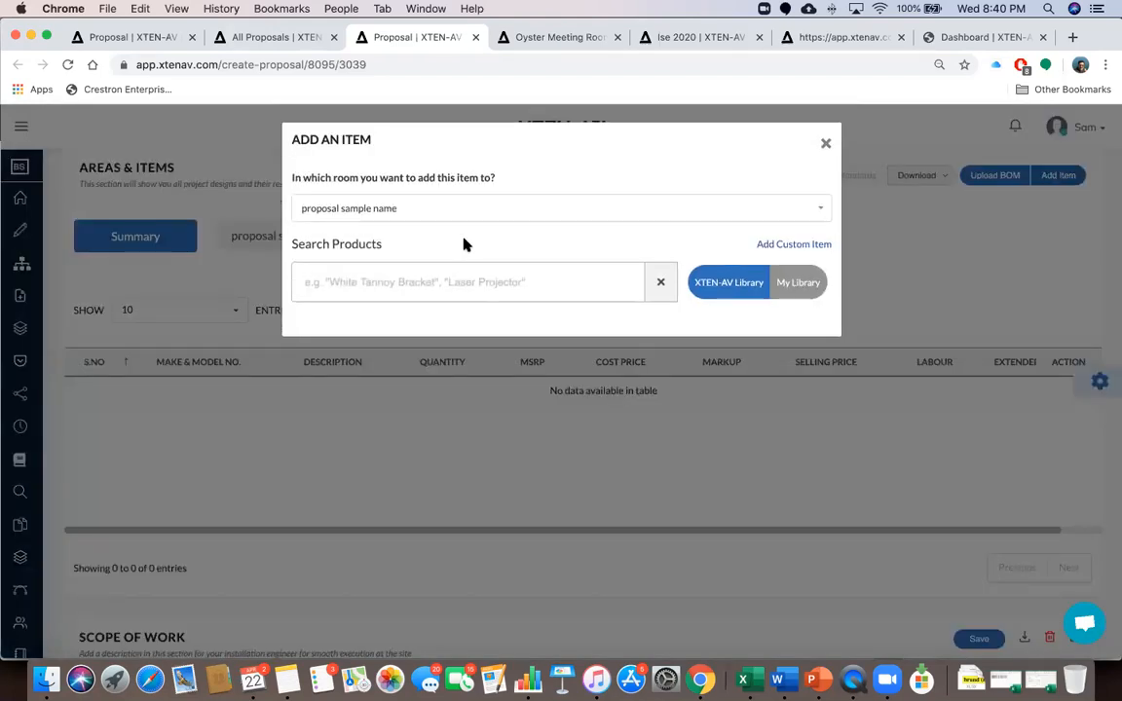
click(825, 146)
click(1057, 182)
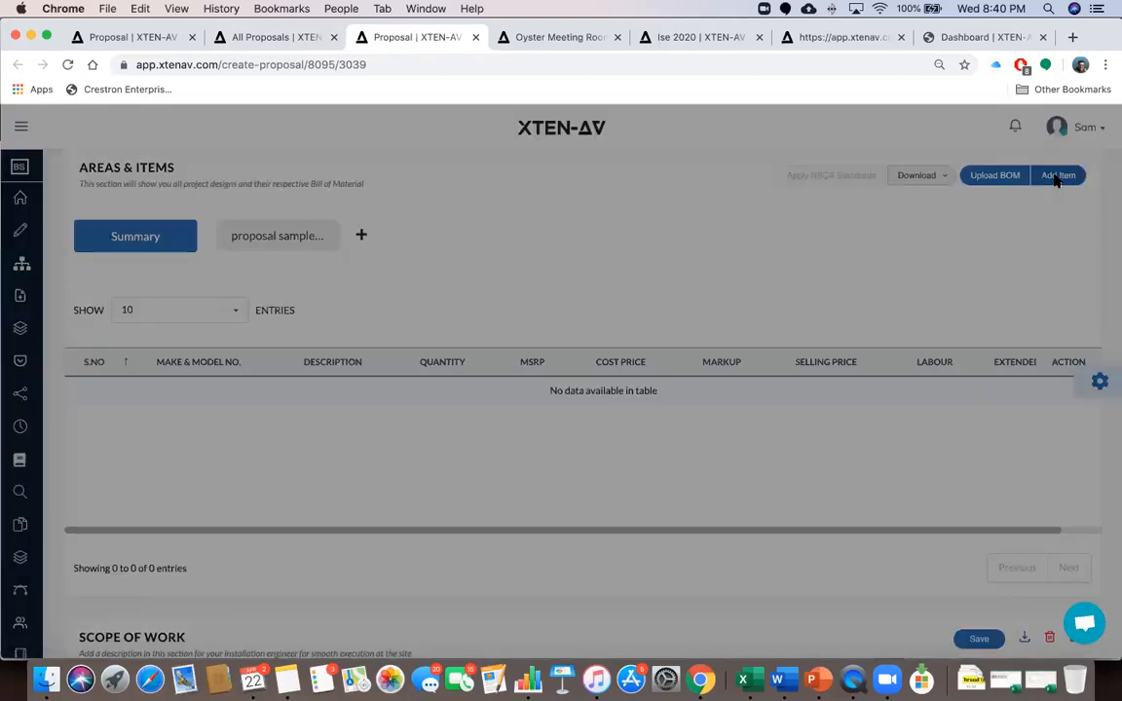
click(493, 275)
text(tannoy)
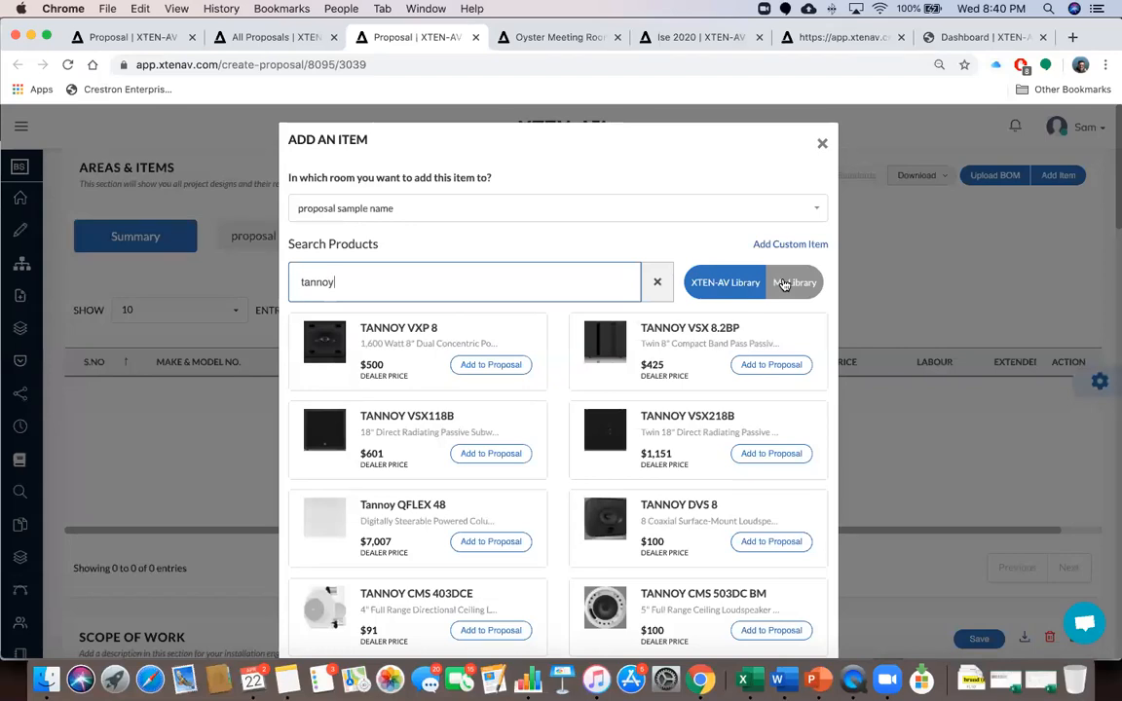
click(481, 365)
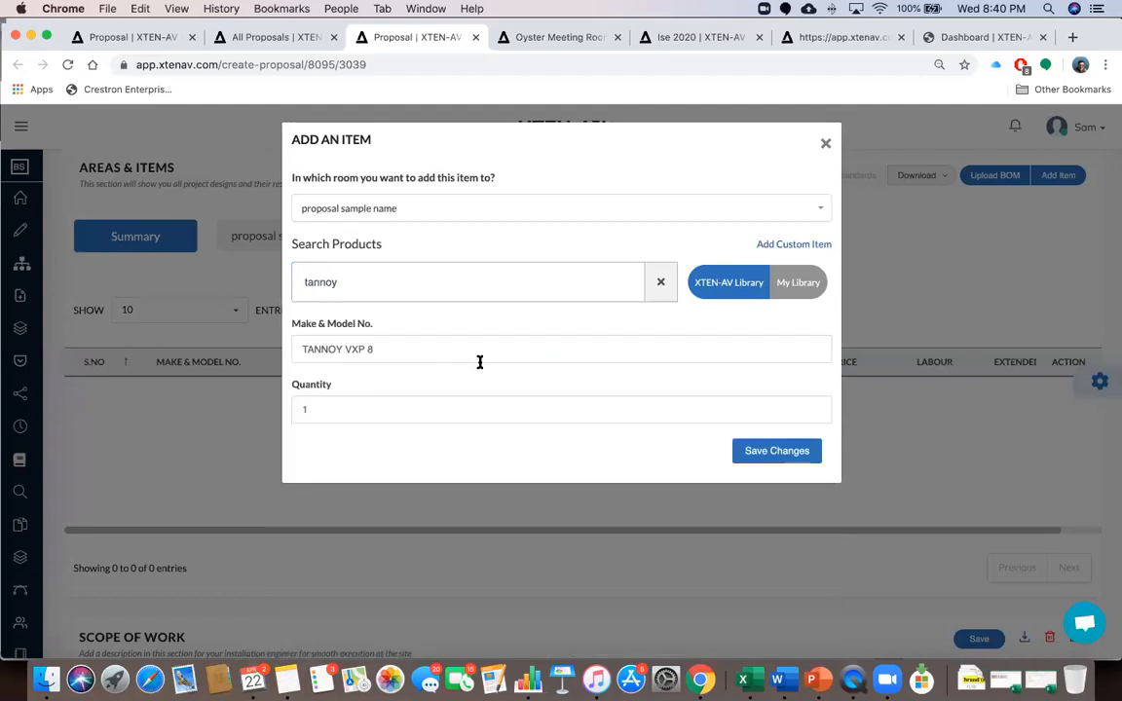
click(775, 453)
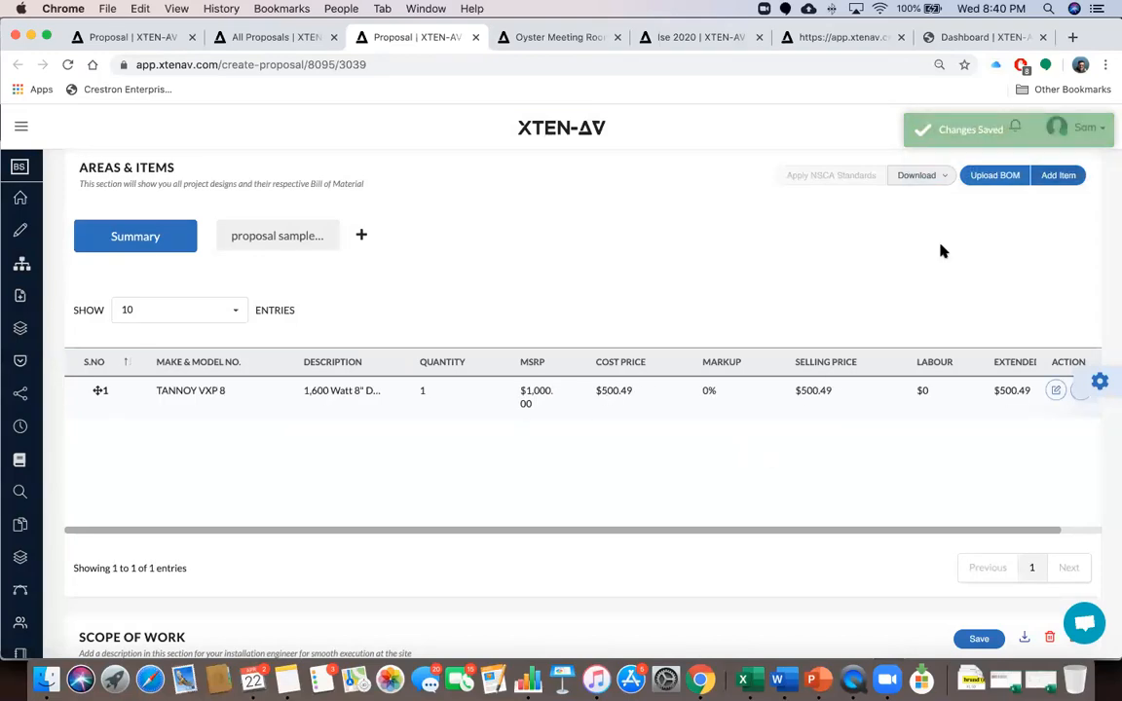
Start a BOM upload for the proposal sample name room and show the Excel template workbook
click(998, 178)
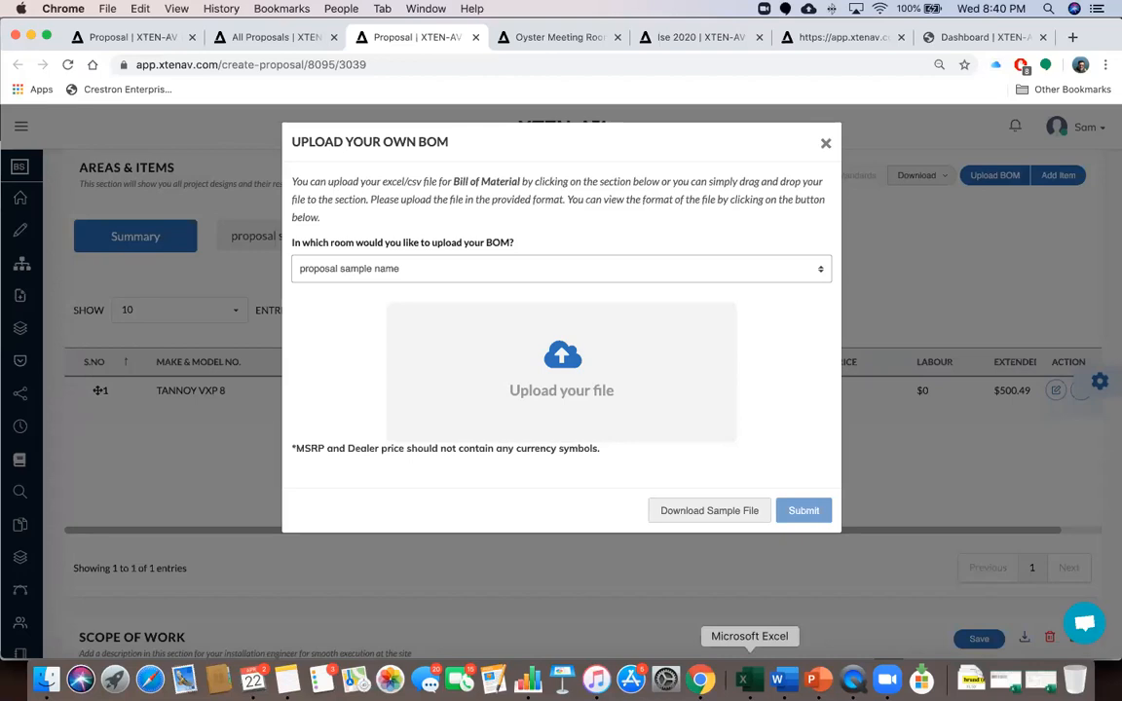
click(743, 679)
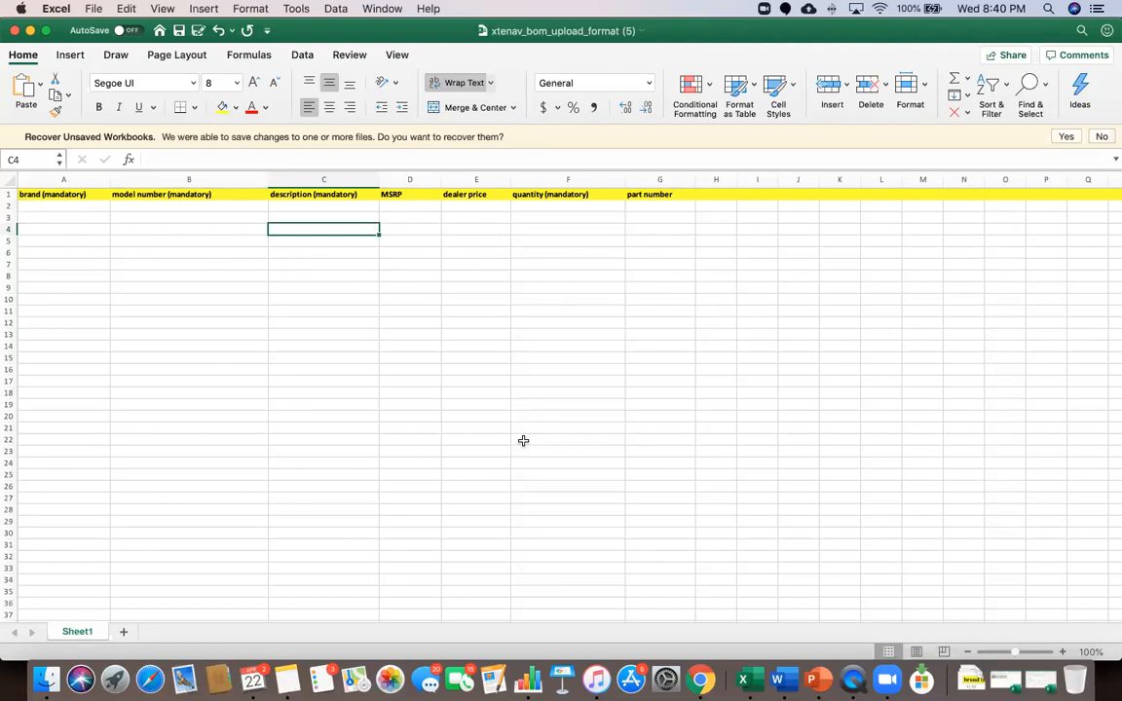
After reviewing the Excel template's header row, return to XTEN-AV's Upload BOM dialog for the room
click(699, 679)
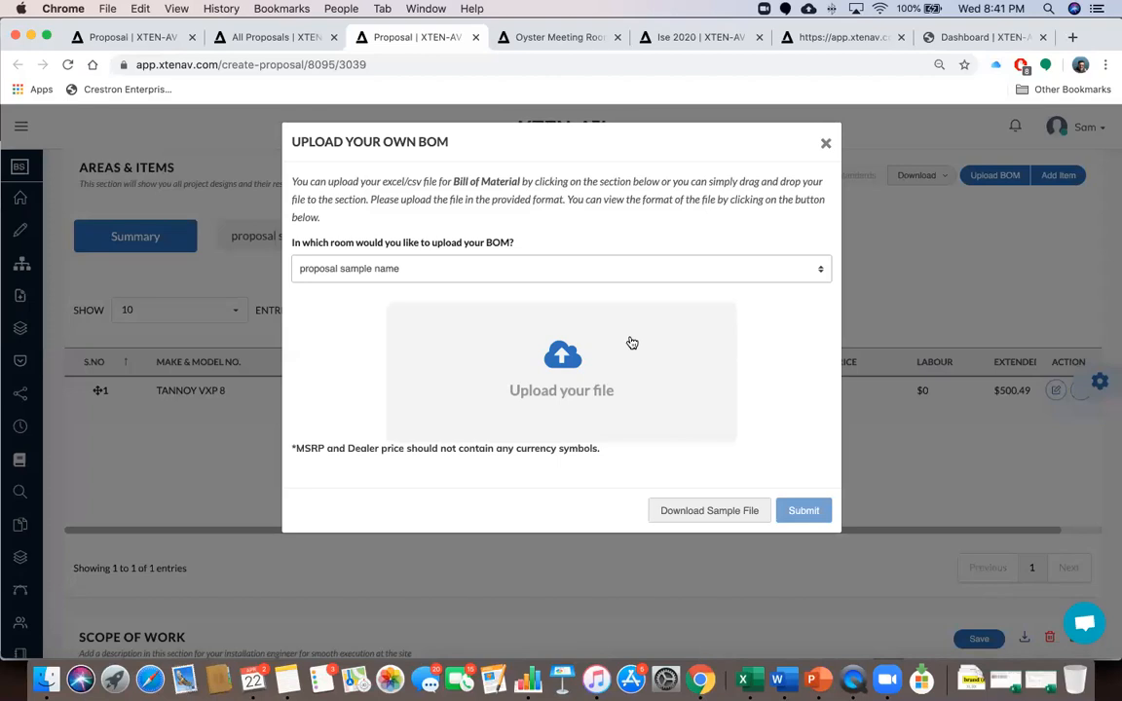
click(827, 143)
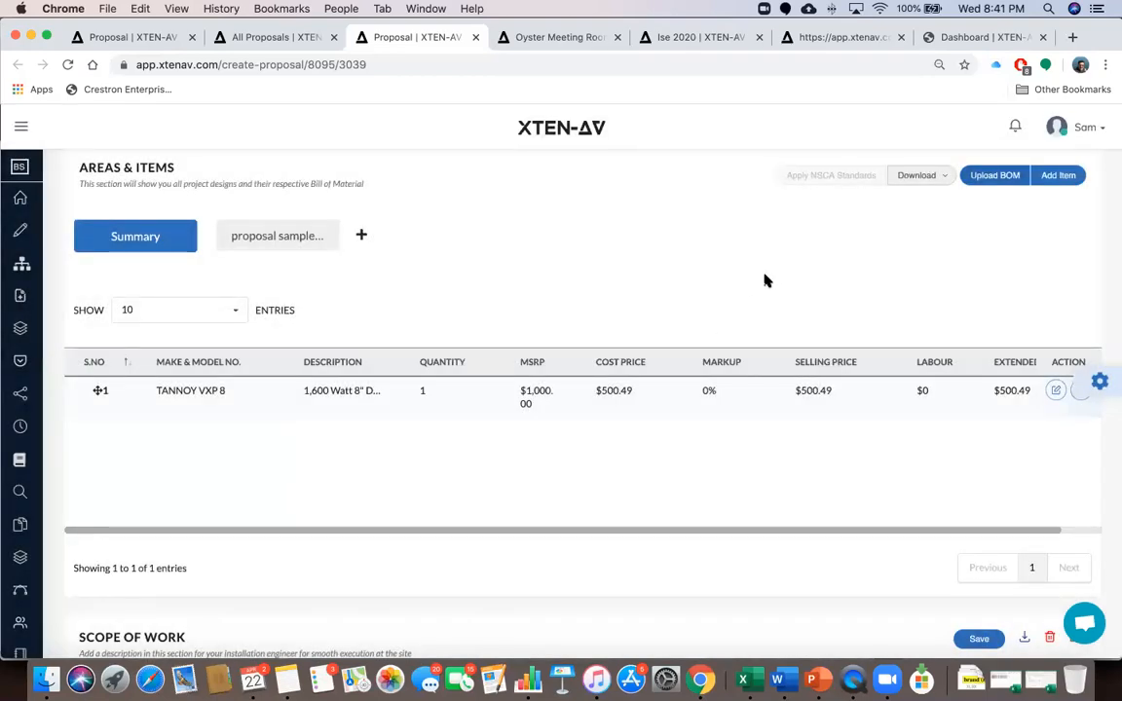
scroll(764, 281, down, 5)
scroll(765, 281, down, 5)
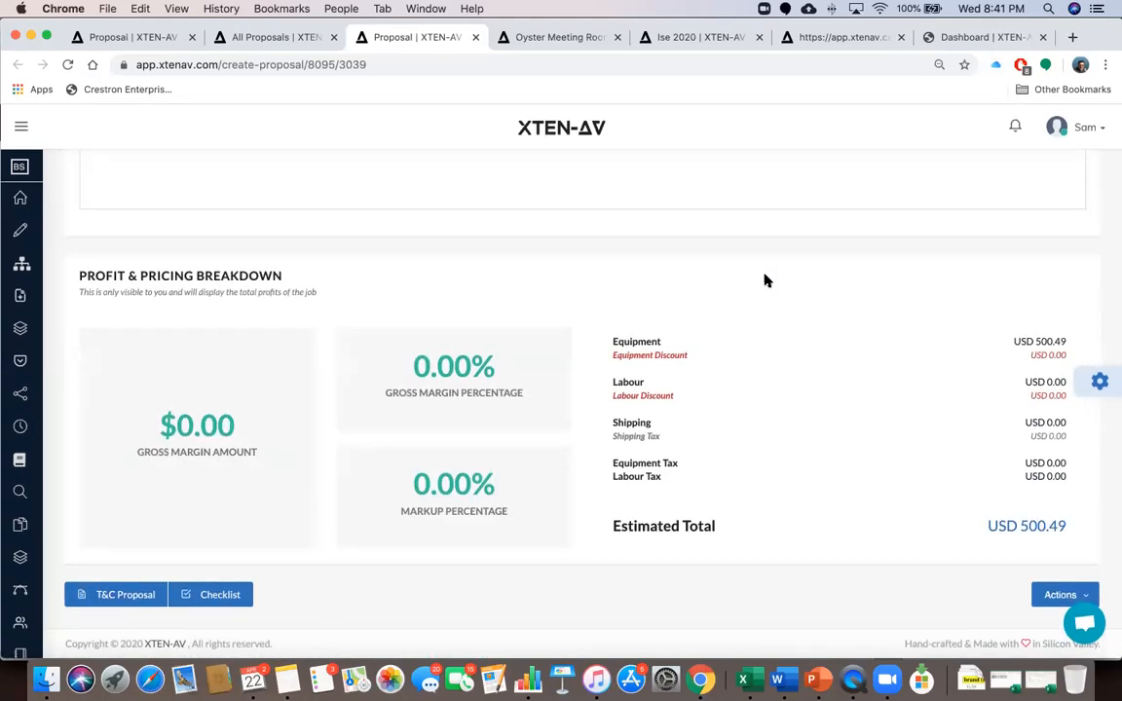
scroll(764, 281, up, 15)
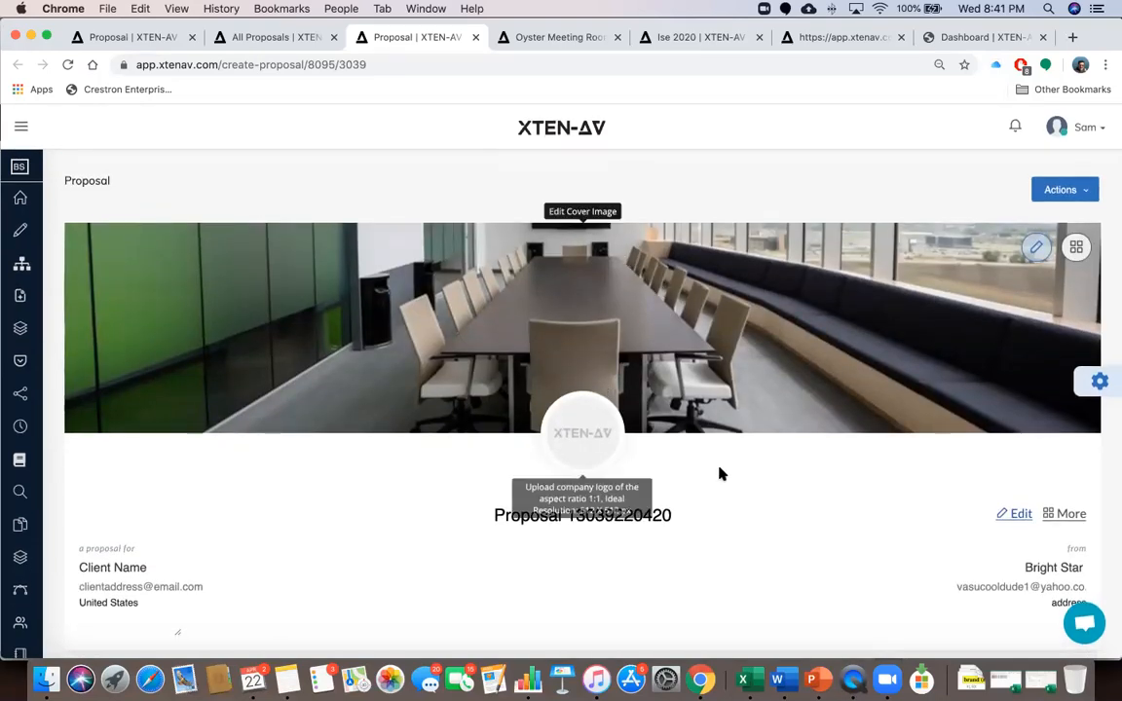
scroll(721, 474, down, 5)
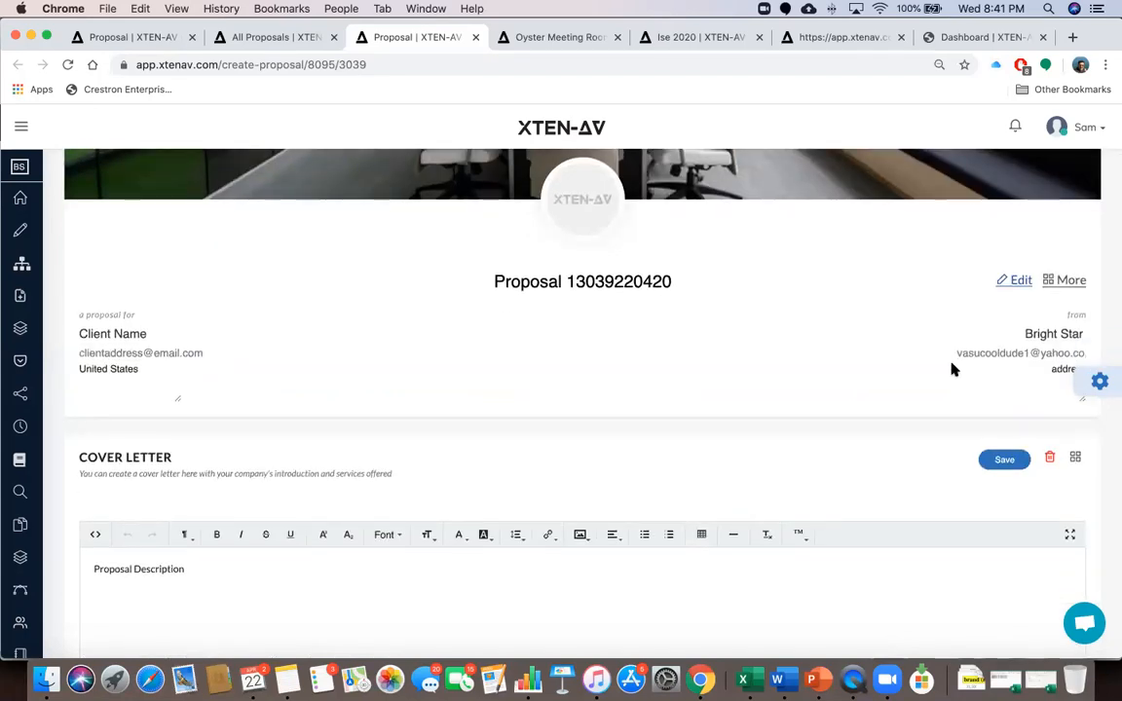
scroll(952, 365, down, 5)
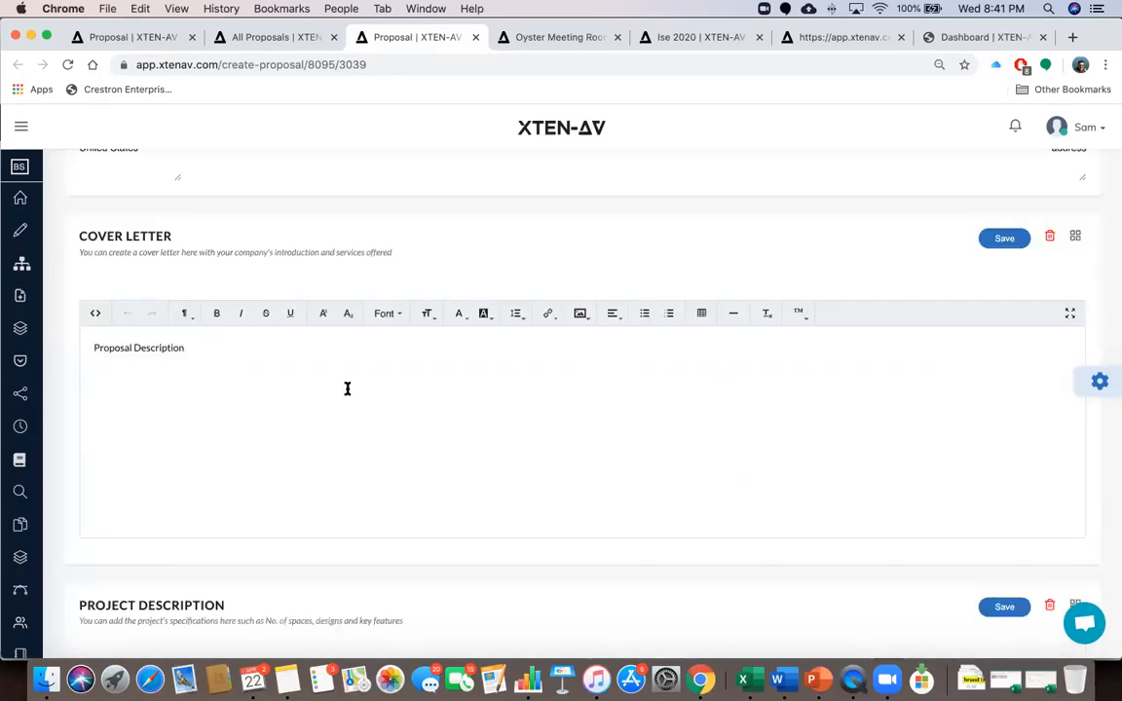
scroll(346, 389, down, 15)
scroll(319, 478, down, 10)
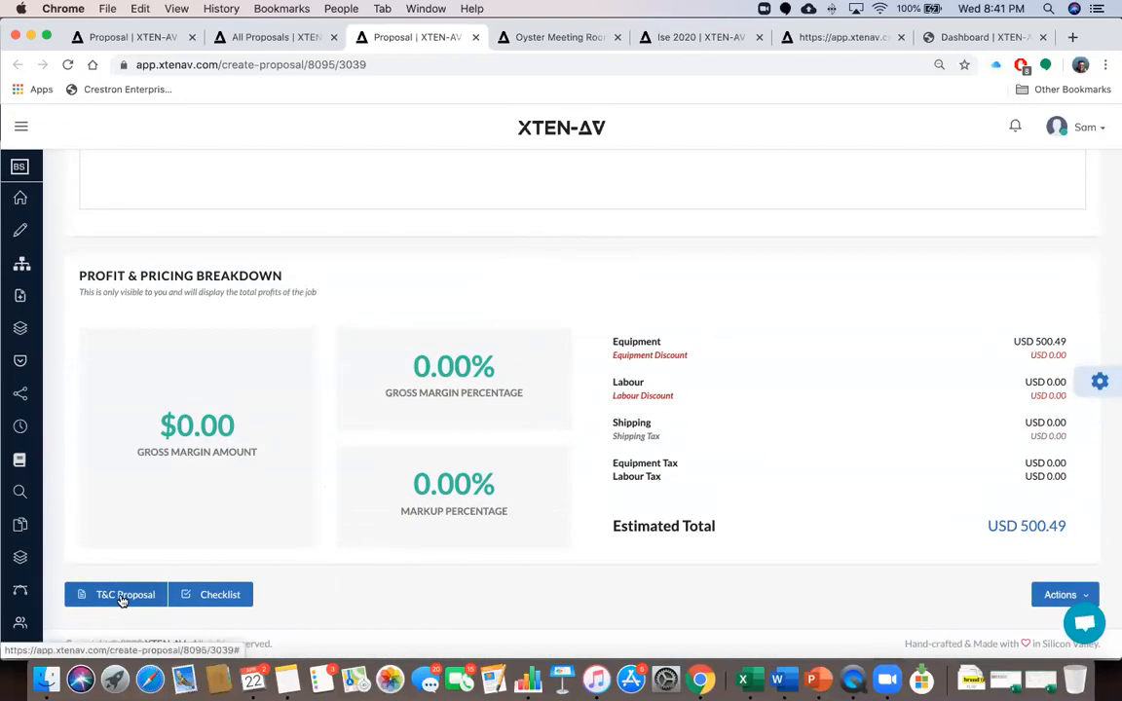
Glance at the Terms and Conditions, then open Apply/Edit Template from the proposal's Actions menu
click(122, 595)
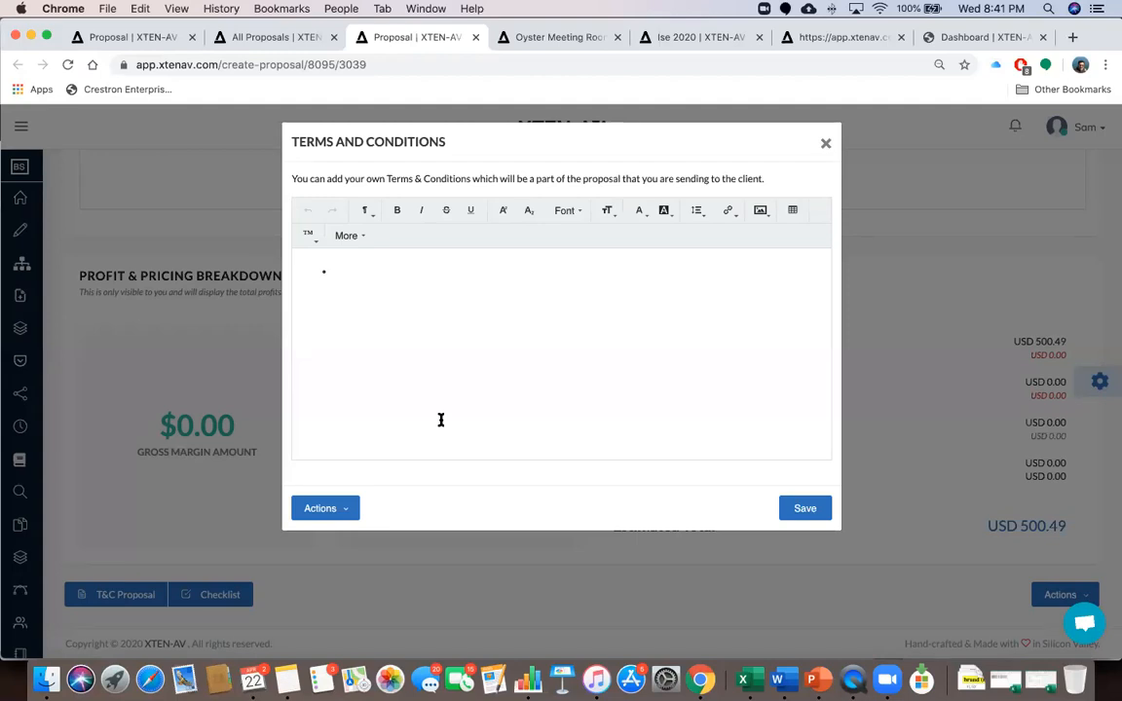
click(826, 143)
scroll(773, 336, up, 5)
scroll(773, 336, up, 10)
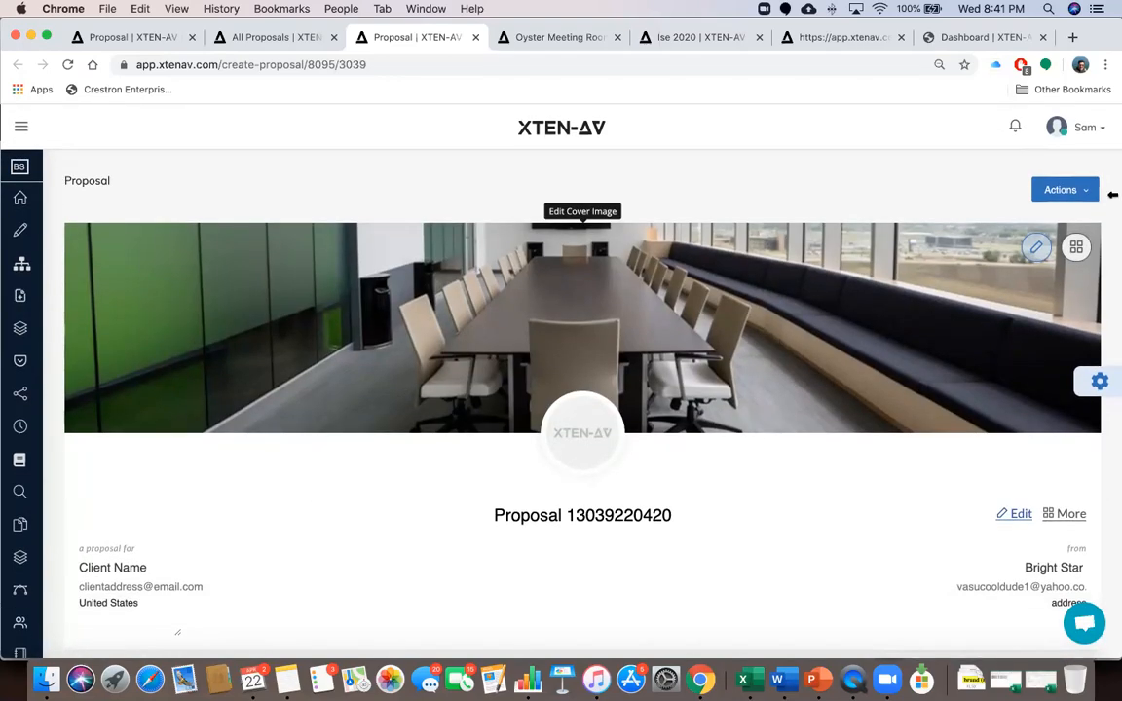
click(1076, 191)
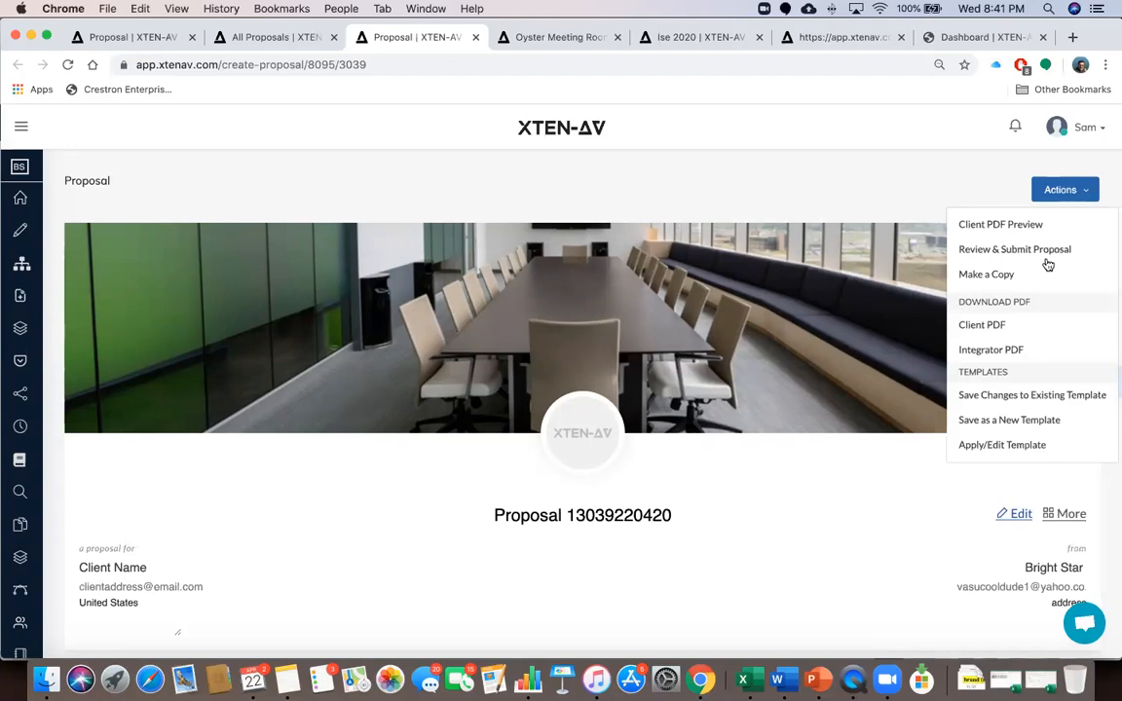
click(984, 446)
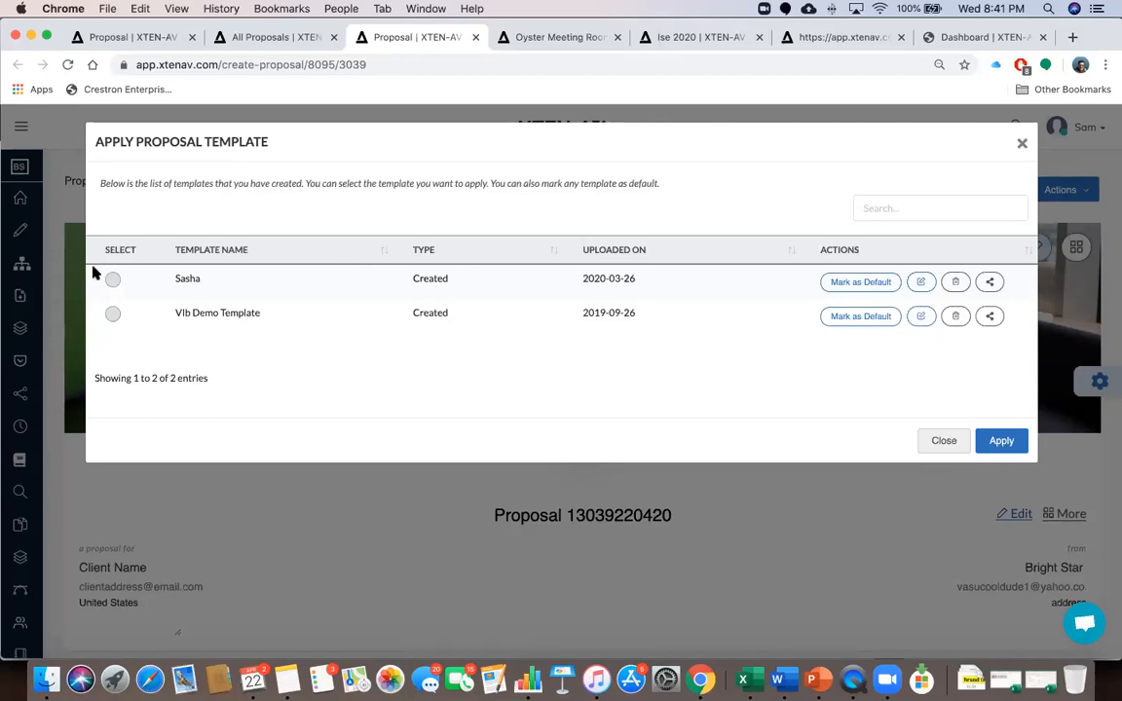
Mark the Sasha template as default, leave its sharing options unchanged, and apply it to the proposal
click(113, 281)
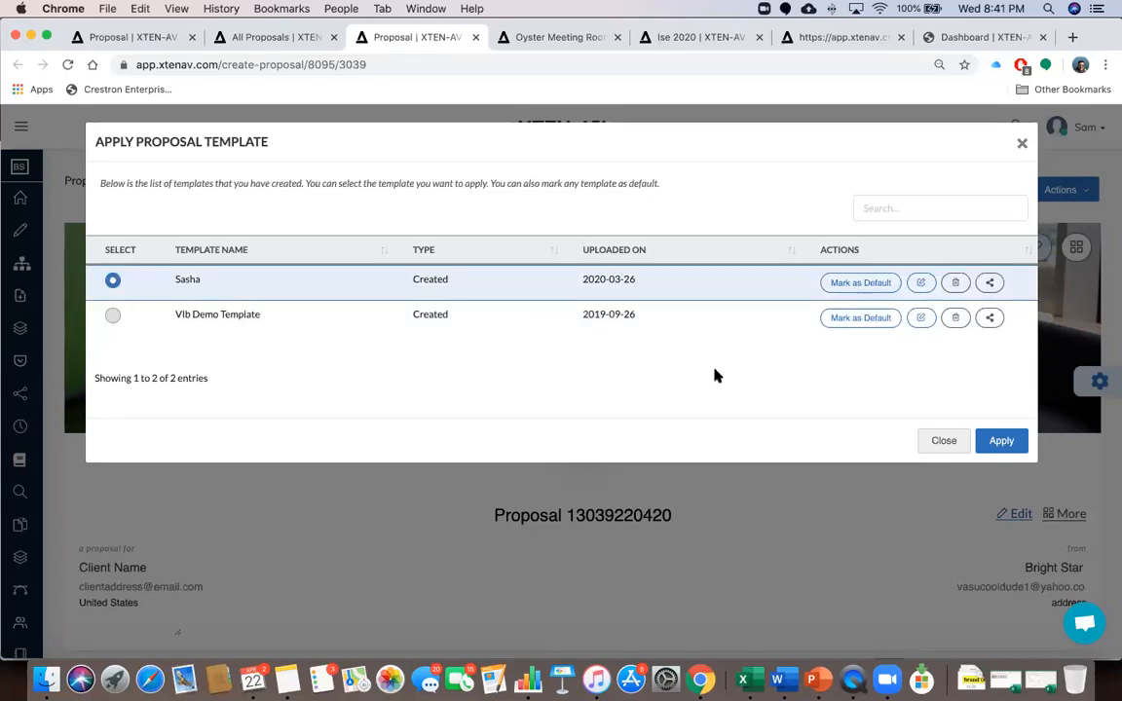
click(866, 286)
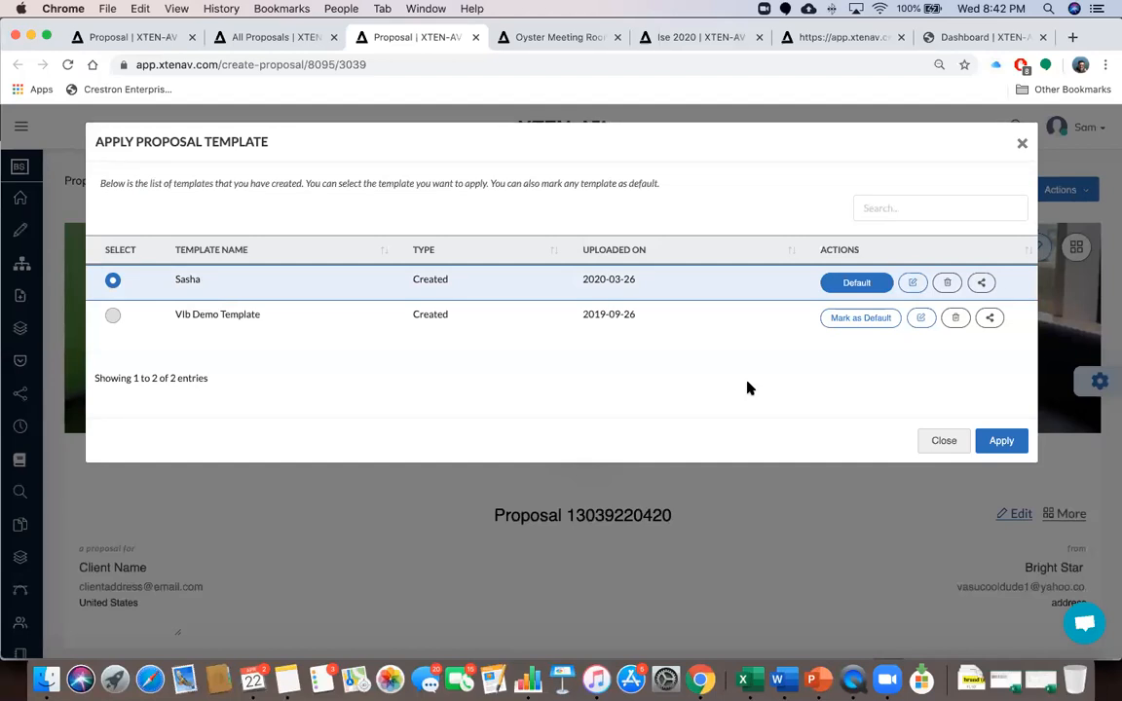
click(983, 283)
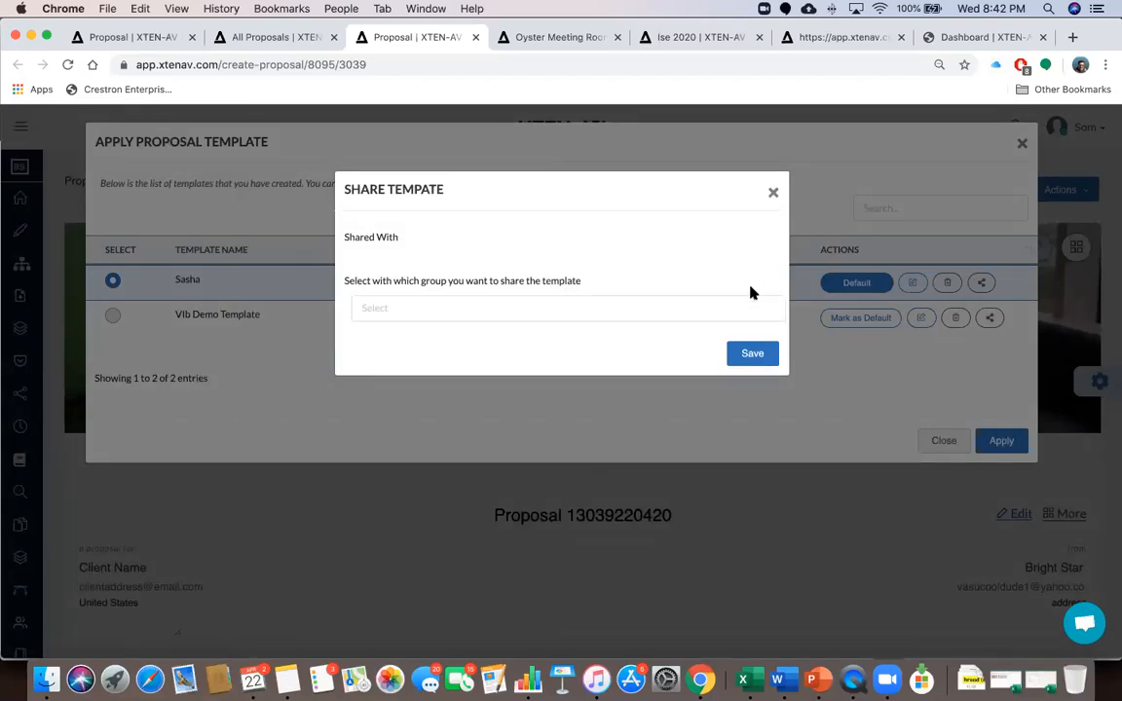
click(709, 308)
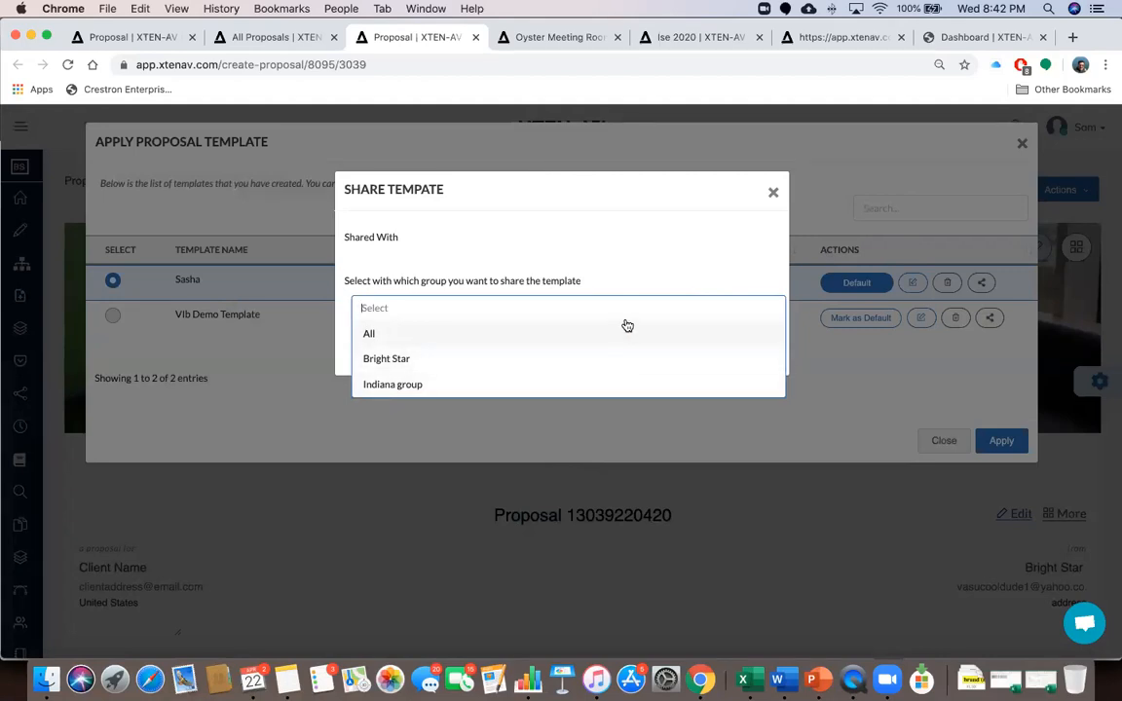
click(636, 280)
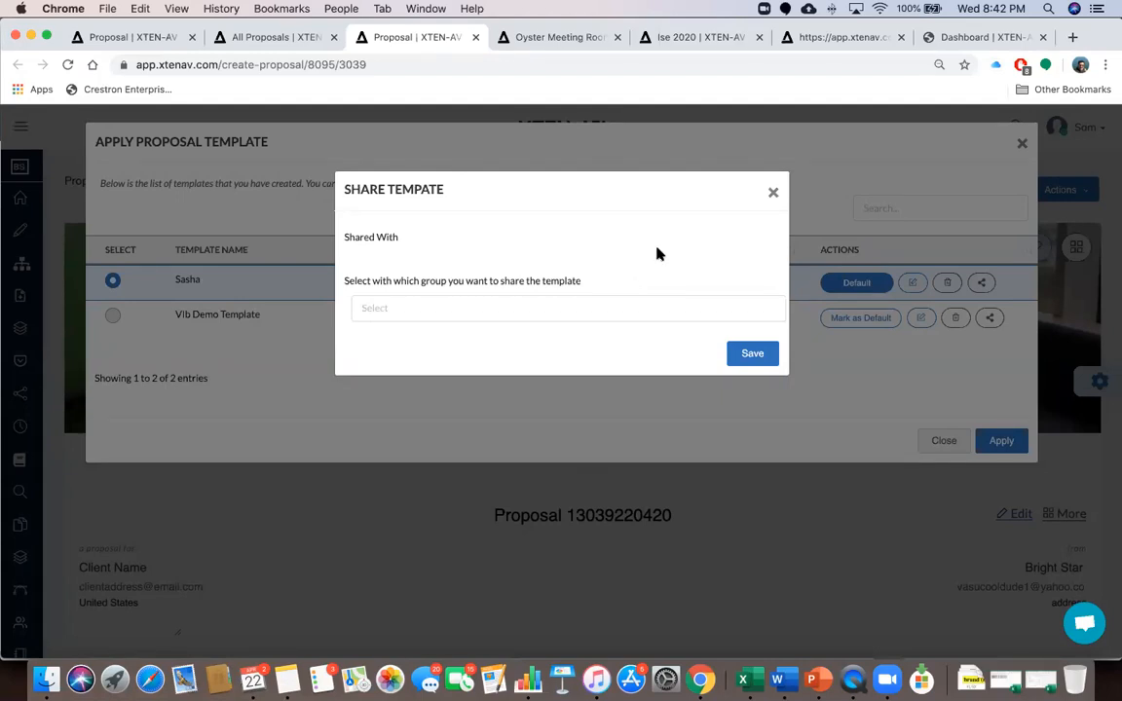
click(774, 192)
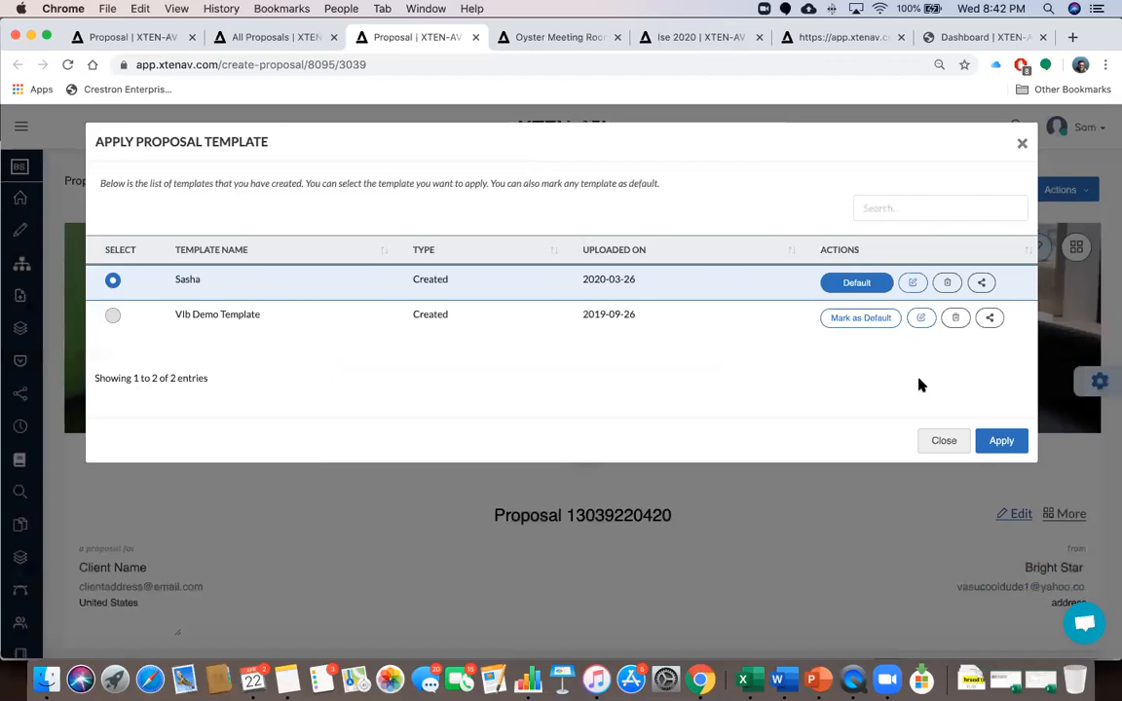
click(1002, 443)
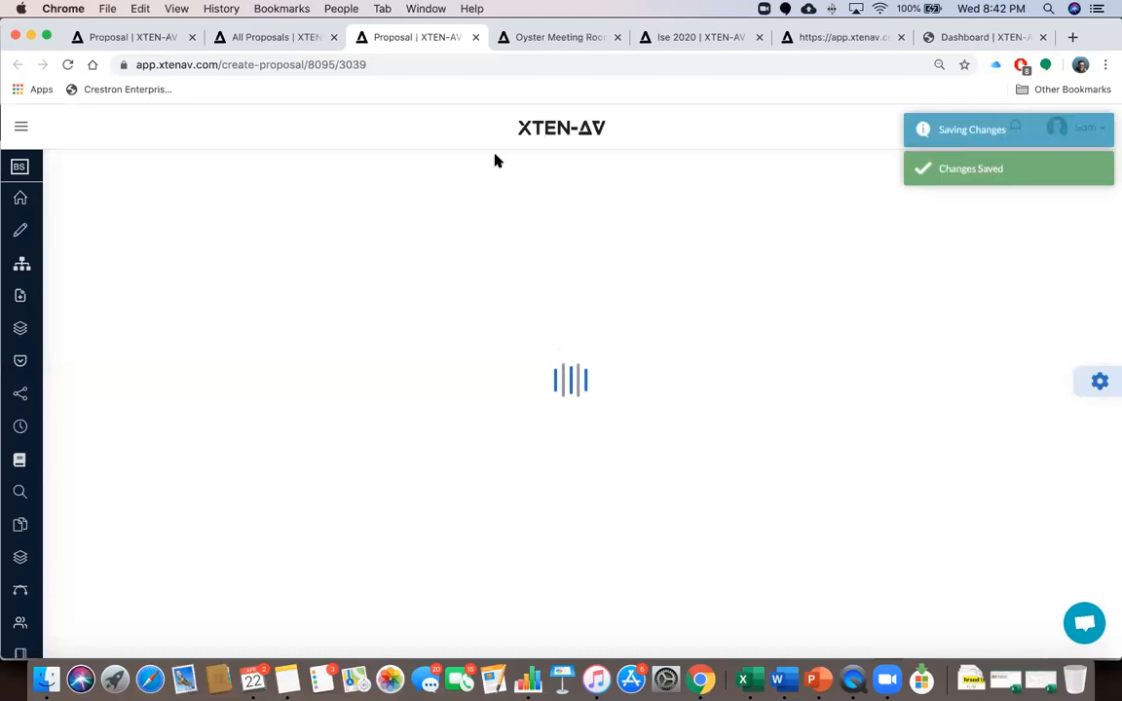
Cycle through the Oyster Meeting Room, Dashboard and Create a Design browser tabs
click(521, 37)
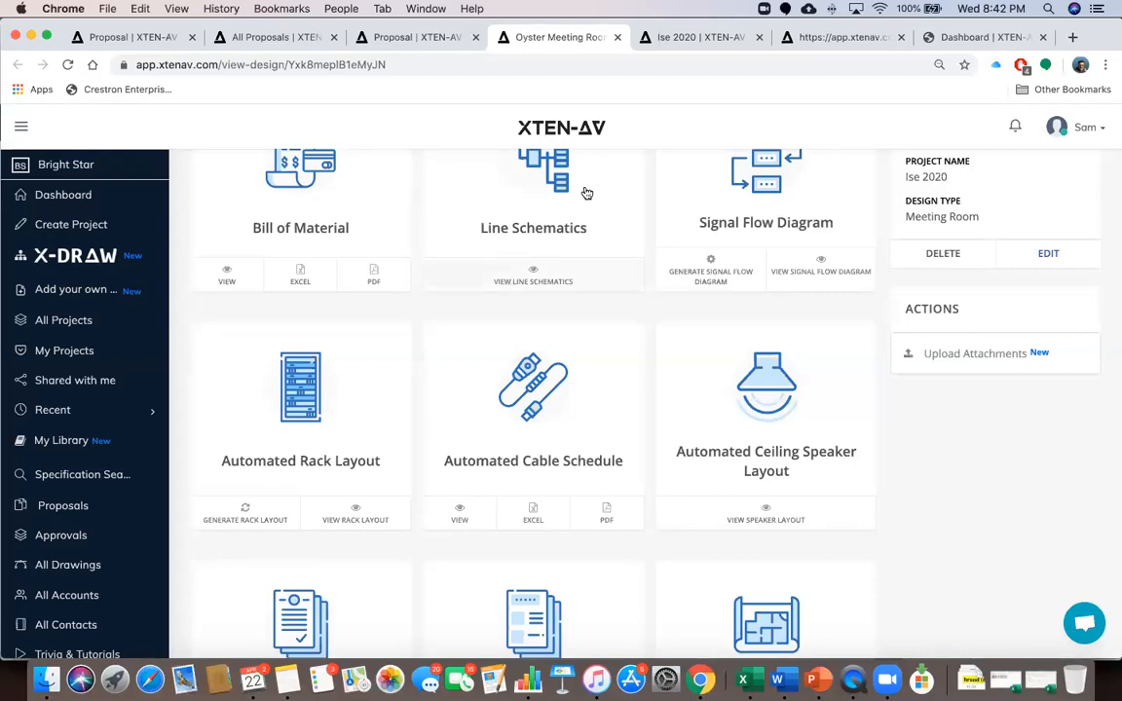
click(944, 39)
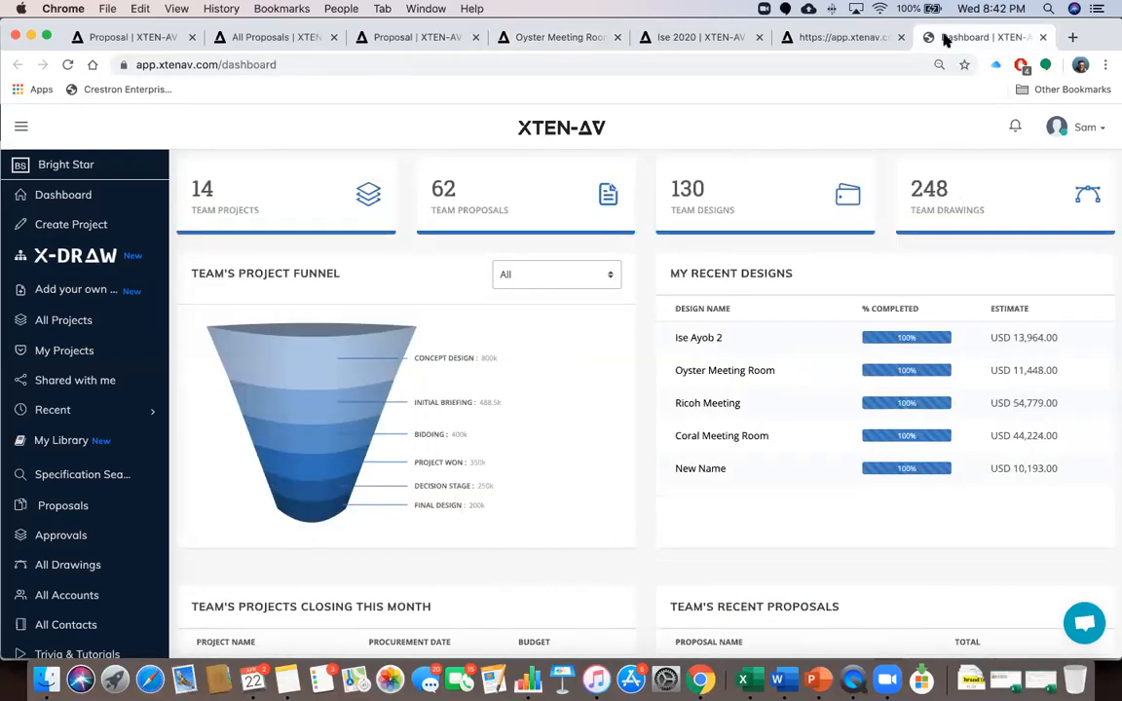
click(836, 39)
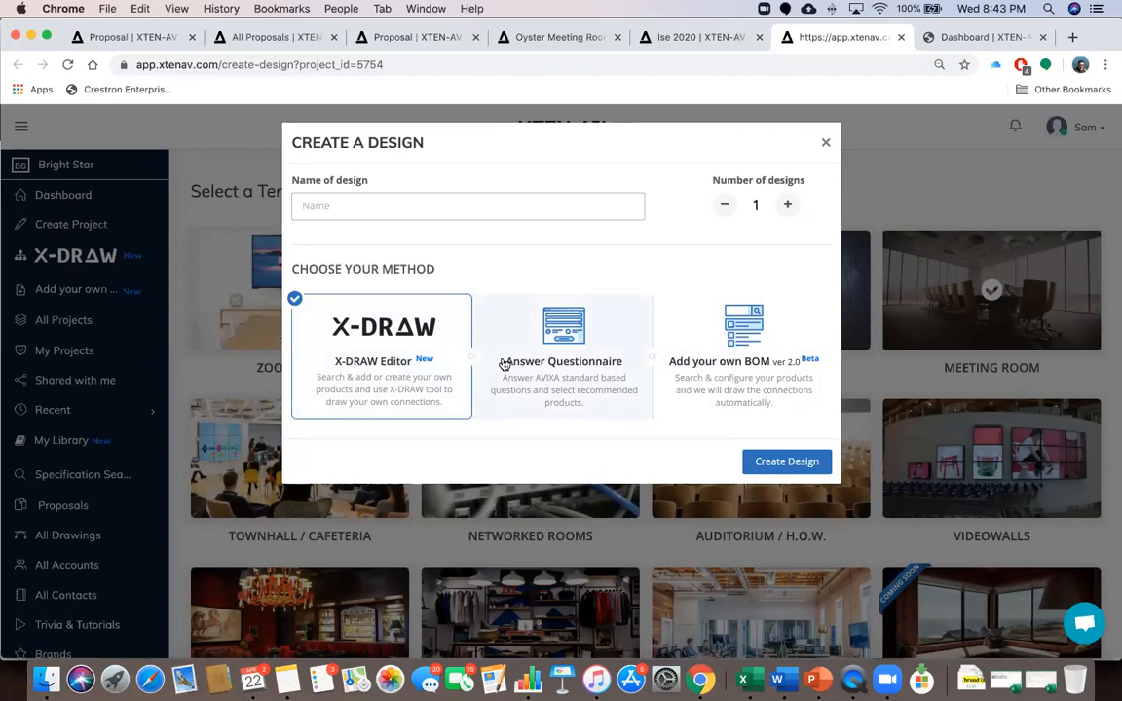
Go back to the Oyster Meeting Room tab and scroll through its design tiles to Proposals and Floor Plans
click(545, 37)
scroll(488, 279, up, 3)
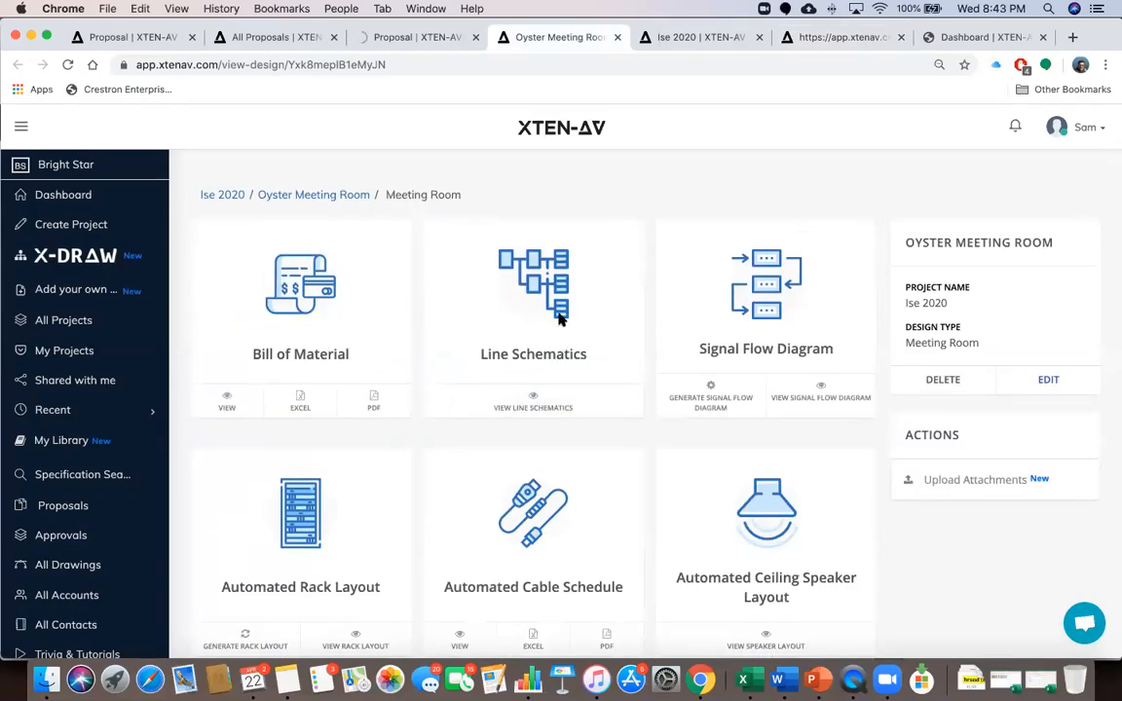
scroll(560, 319, down, 2)
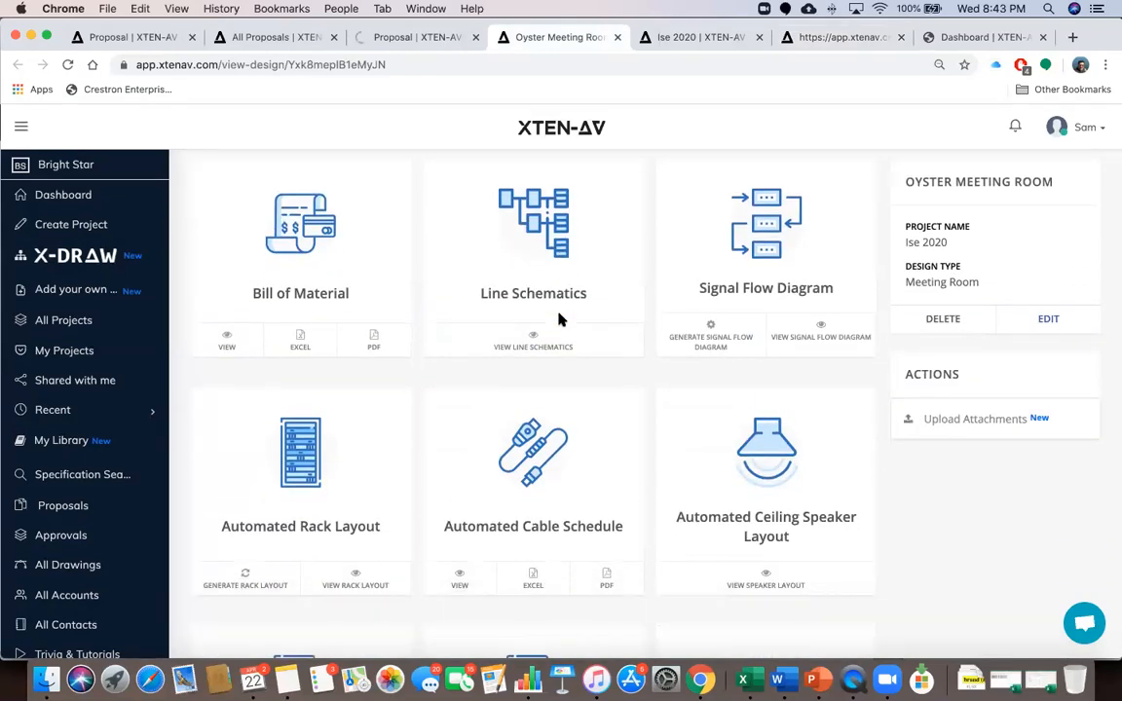
scroll(559, 319, down, 3)
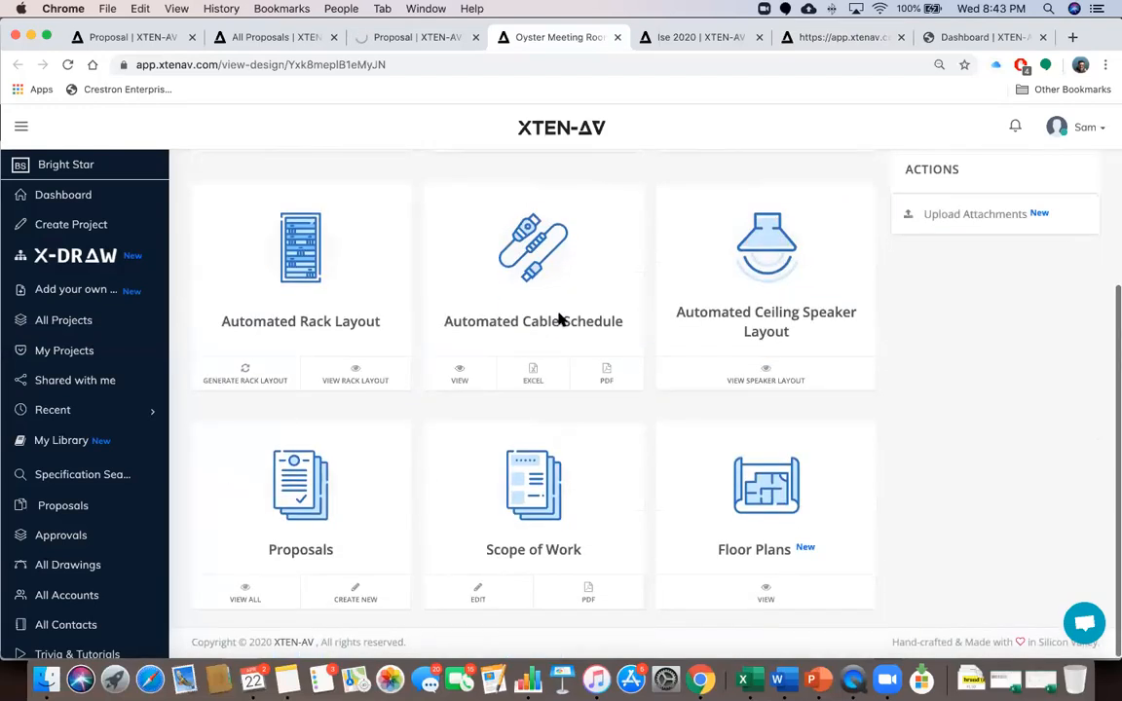
scroll(553, 327, up, 4)
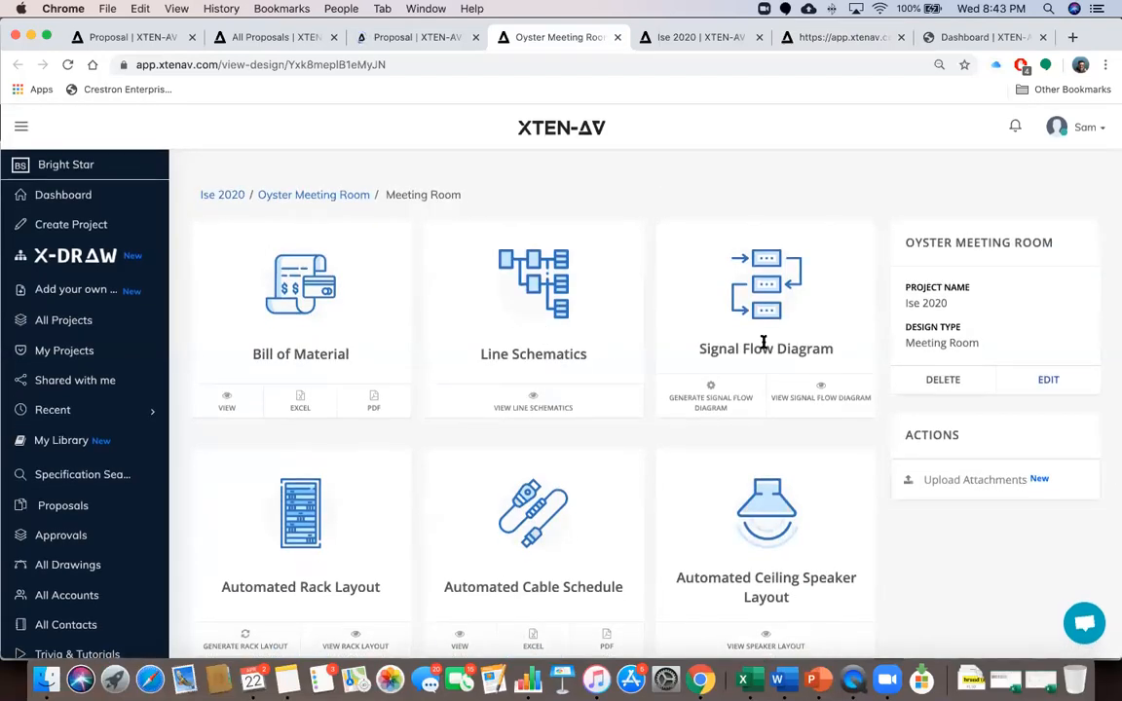
scroll(762, 341, down, 1)
scroll(765, 348, down, 5)
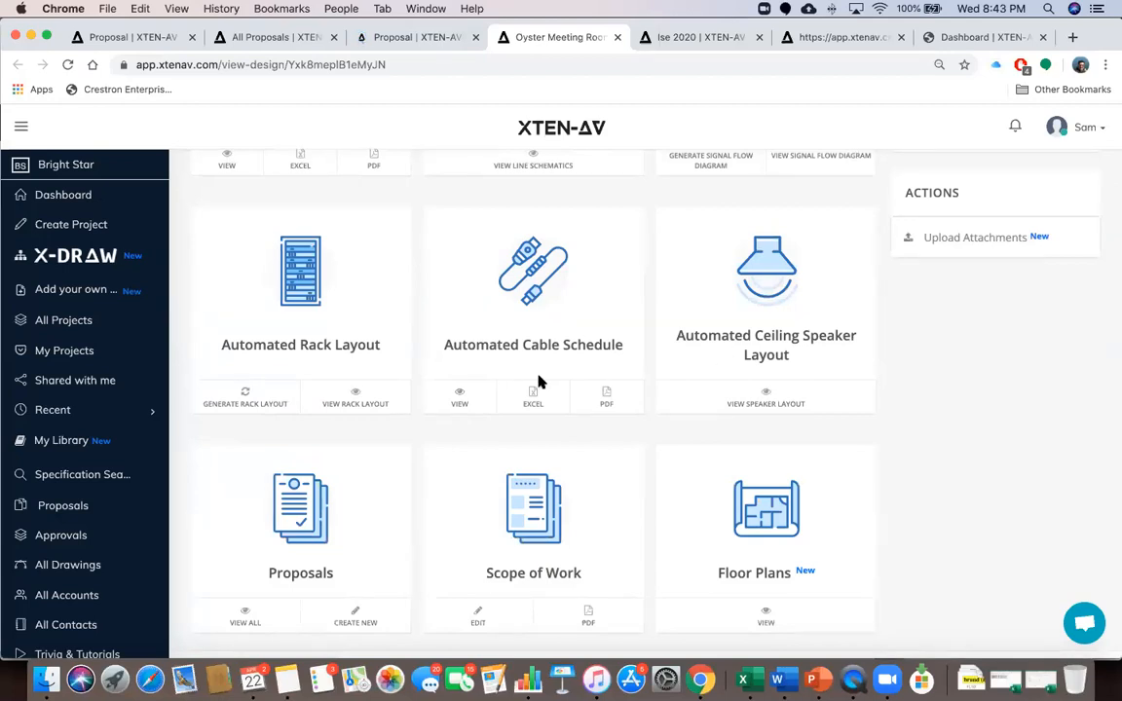
scroll(345, 455, down, 1)
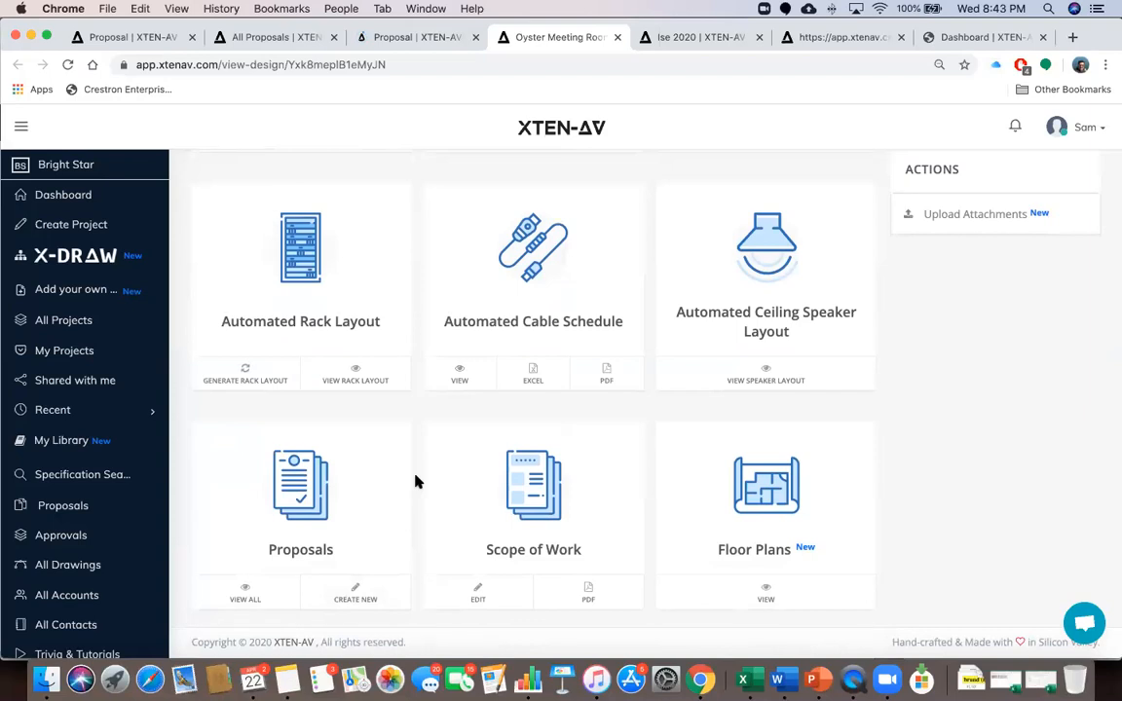
scroll(417, 481, up, 5)
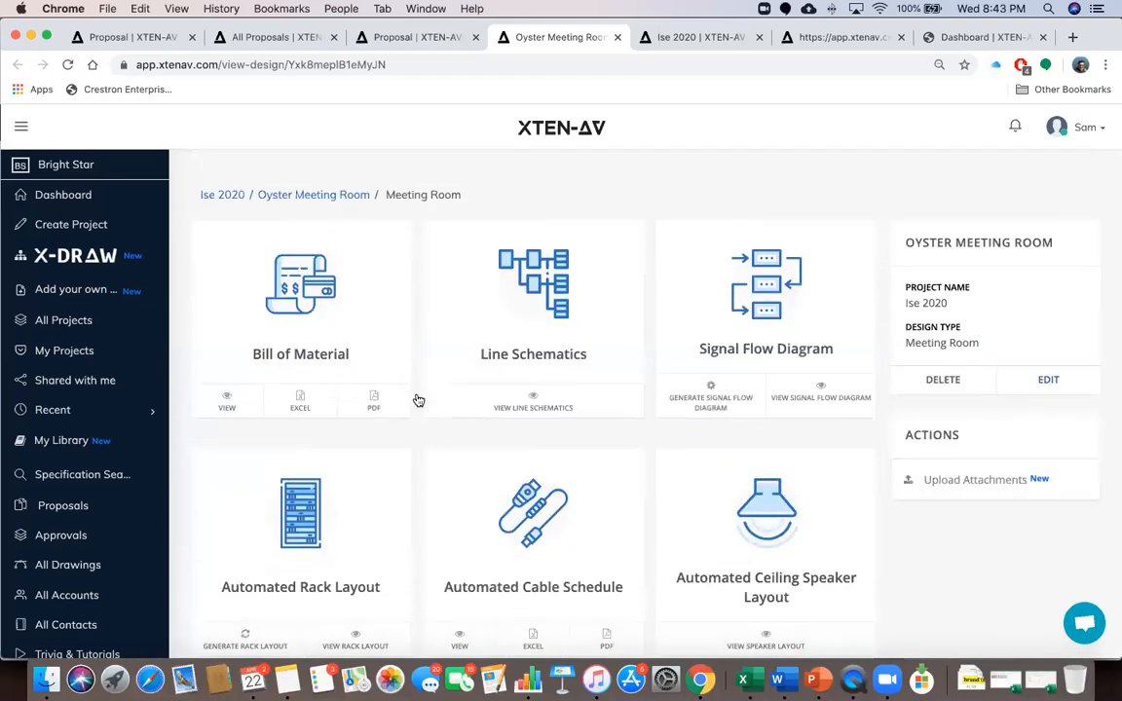
scroll(399, 433, down, 5)
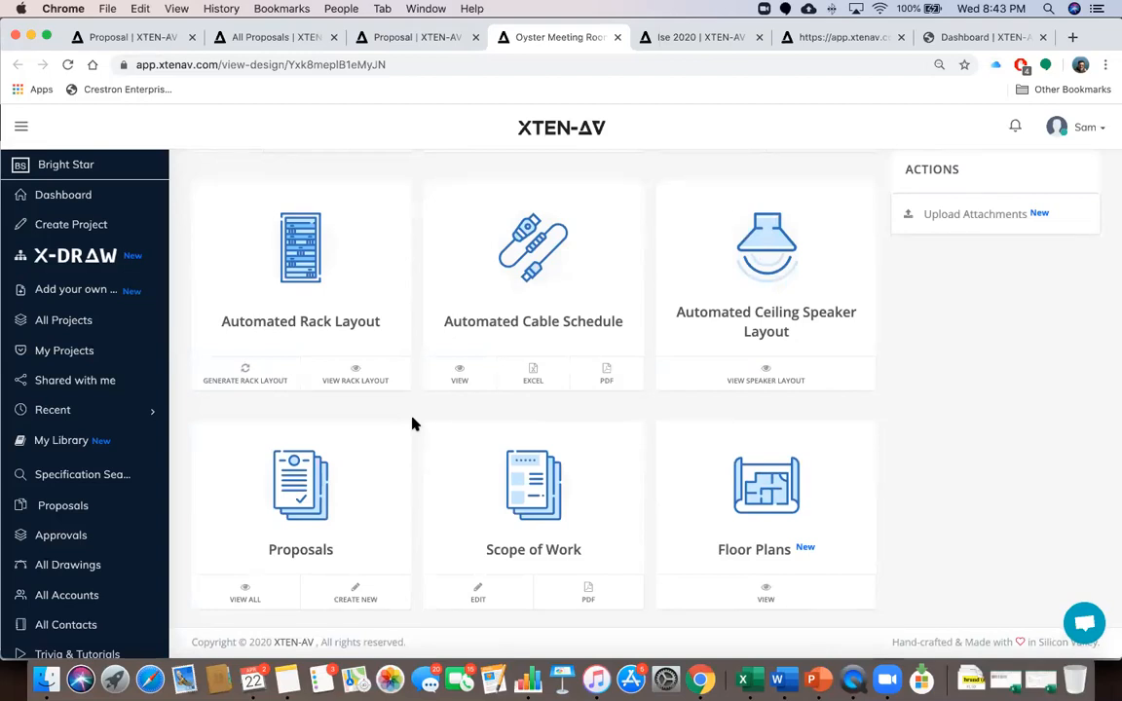
click(355, 593)
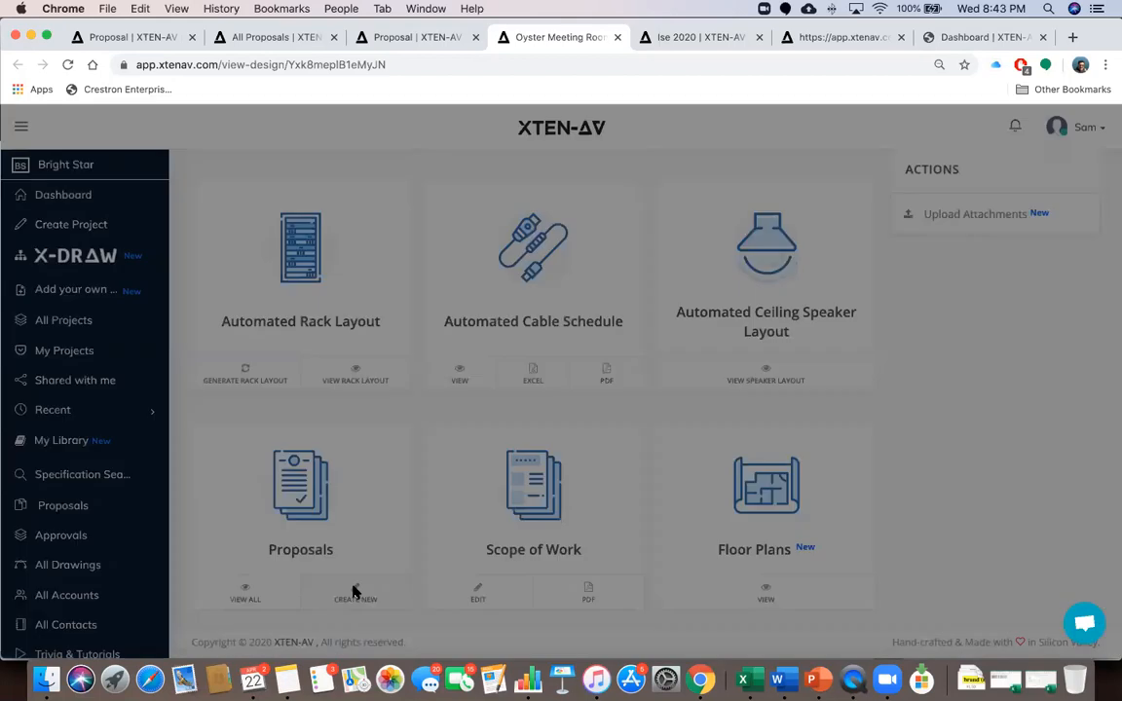
click(653, 445)
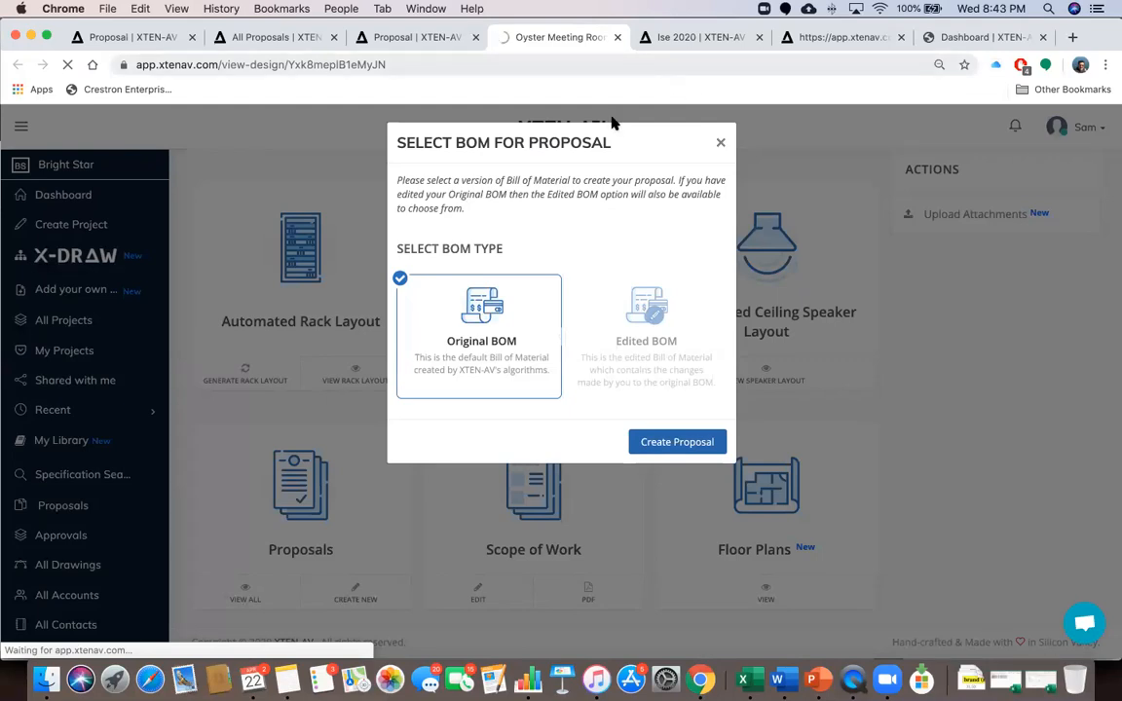
click(684, 37)
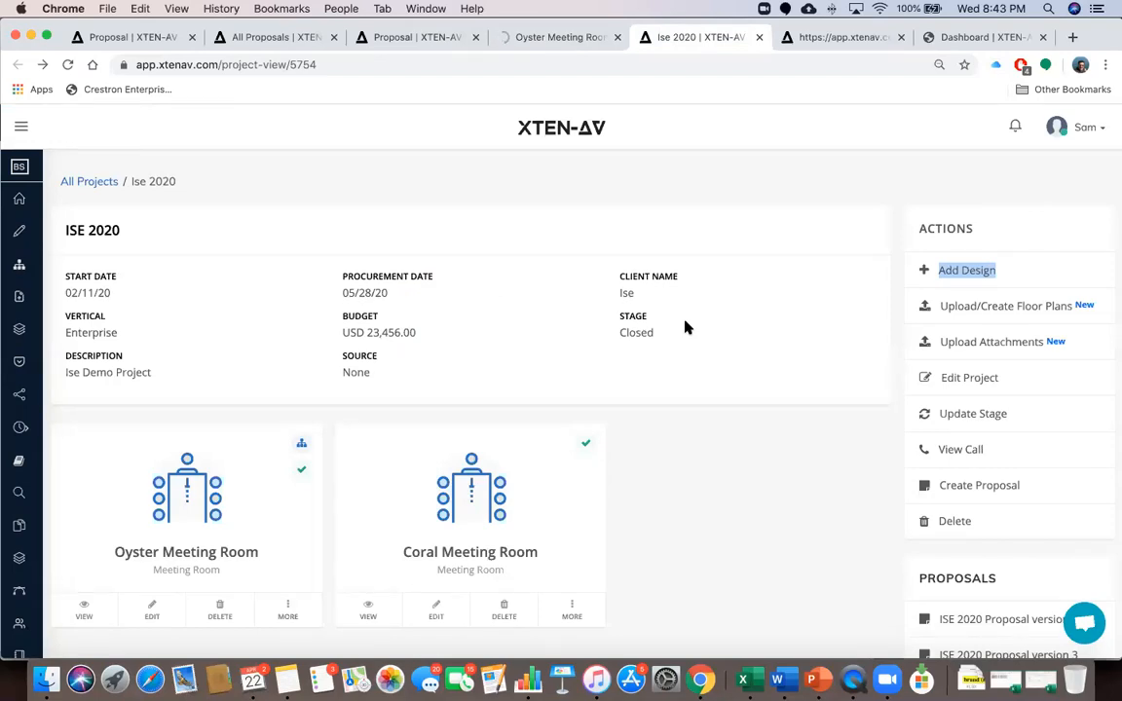
scroll(684, 327, down, 1)
scroll(685, 327, down, 2)
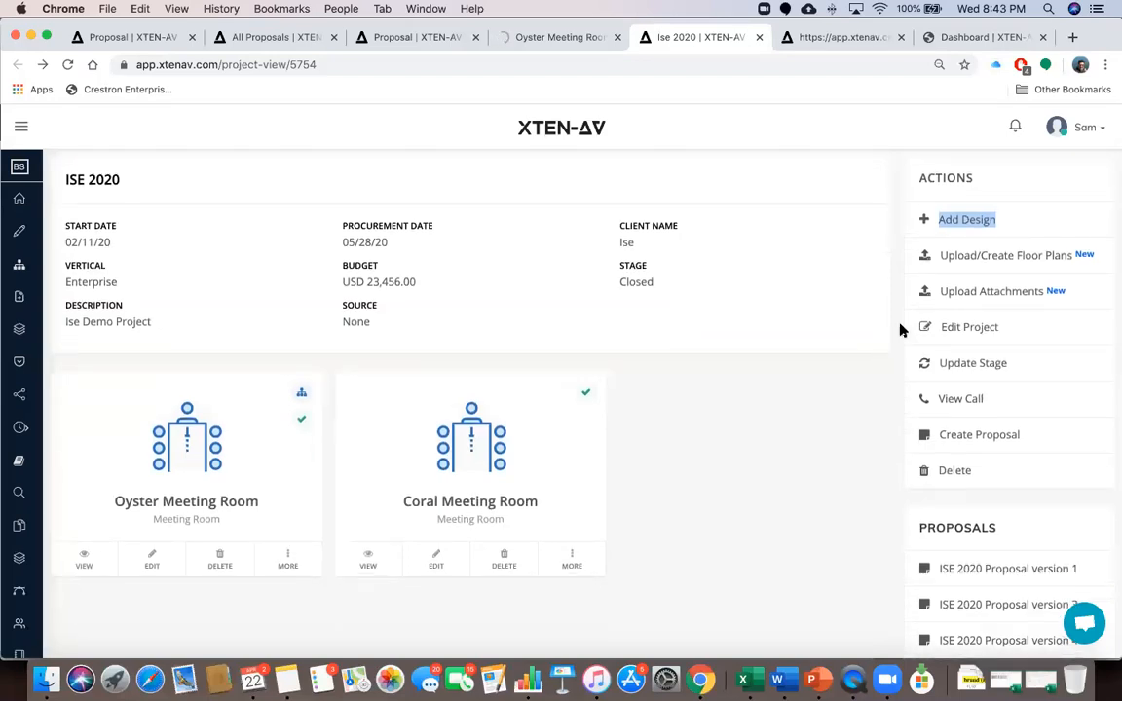
click(835, 371)
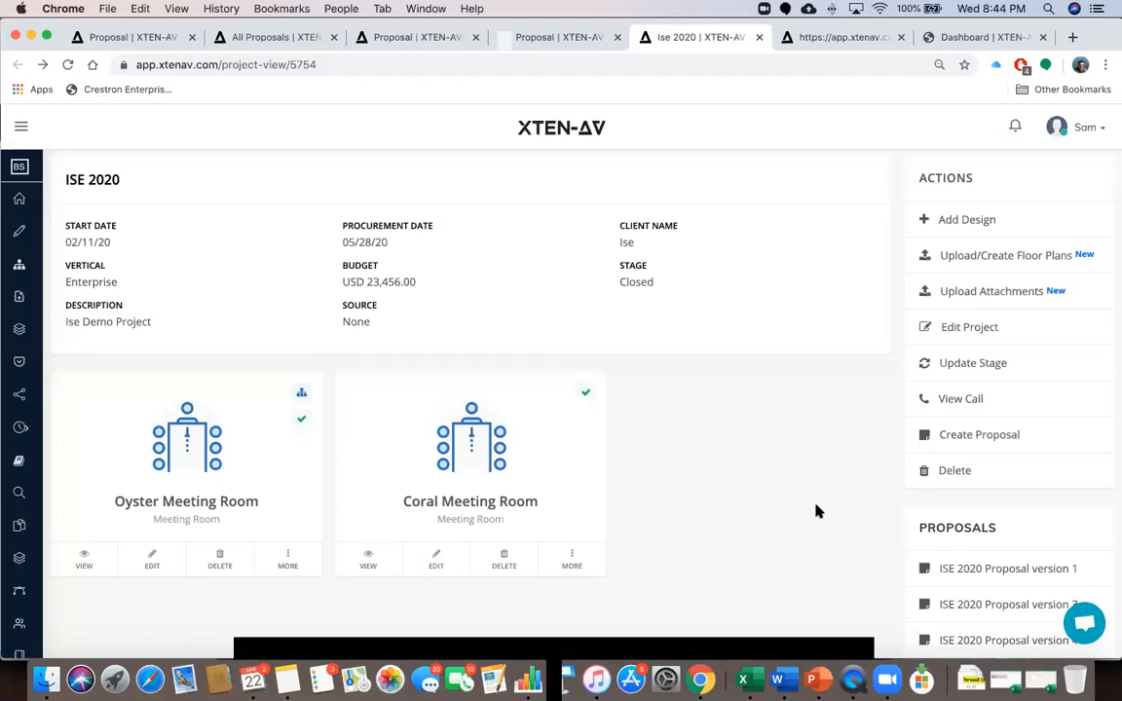
scroll(816, 511, down, 3)
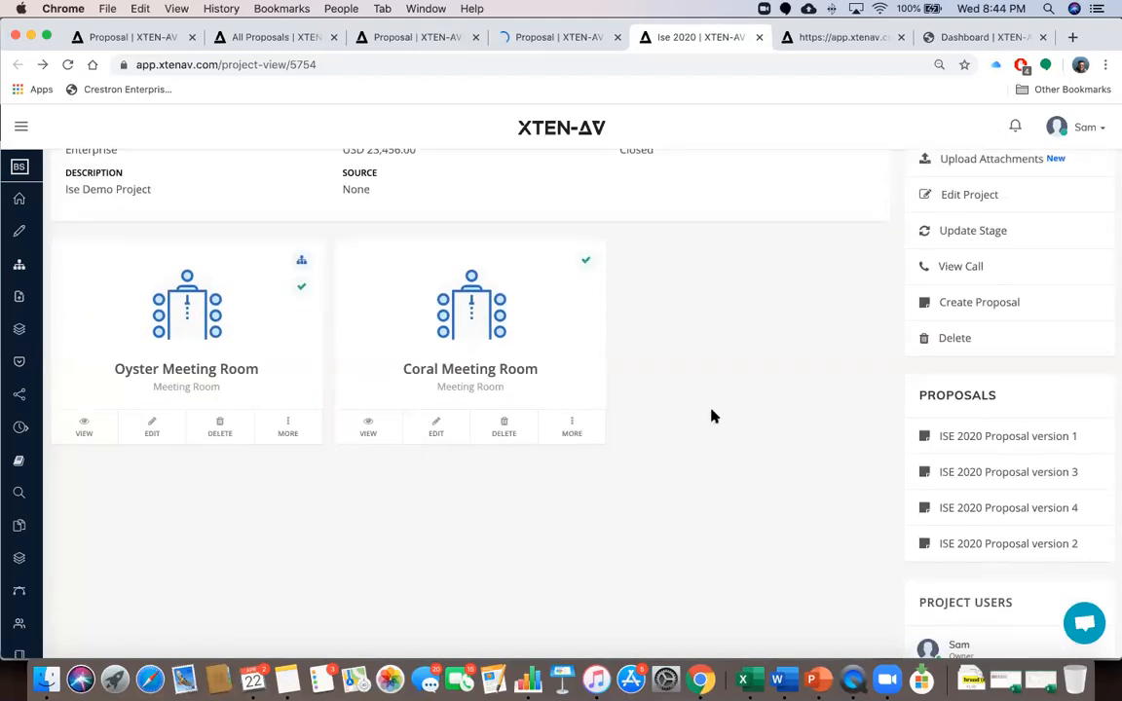
scroll(711, 416, up, 4)
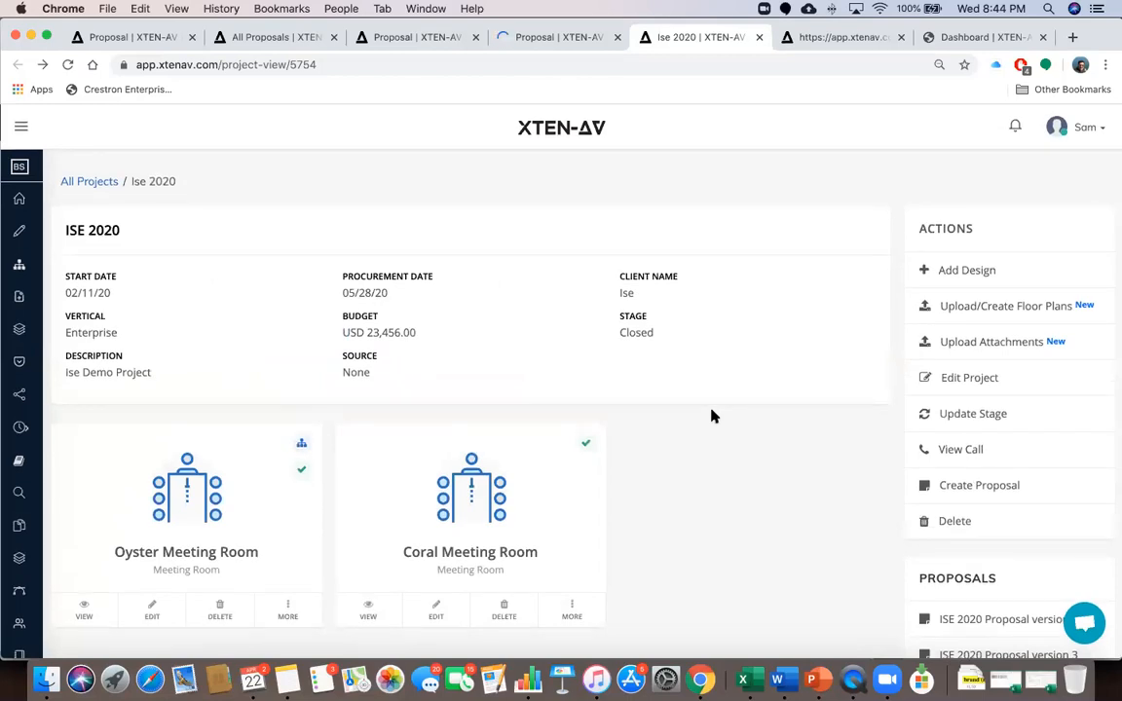
scroll(684, 476, down, 3)
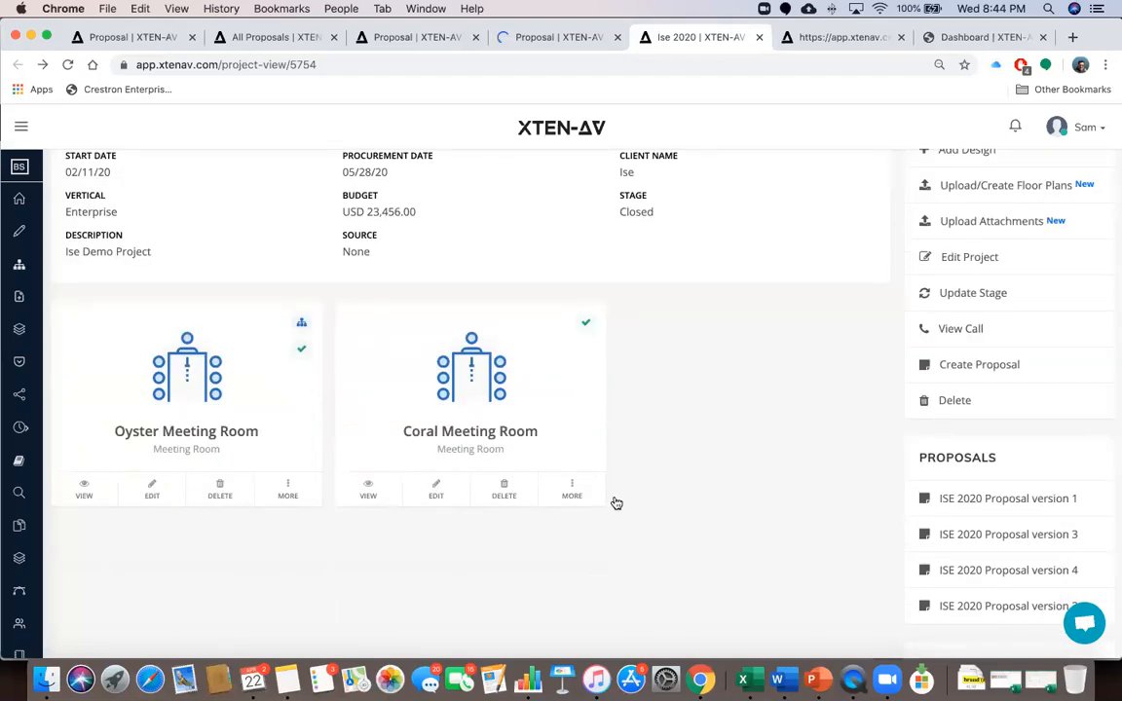
scroll(740, 473, up, 2)
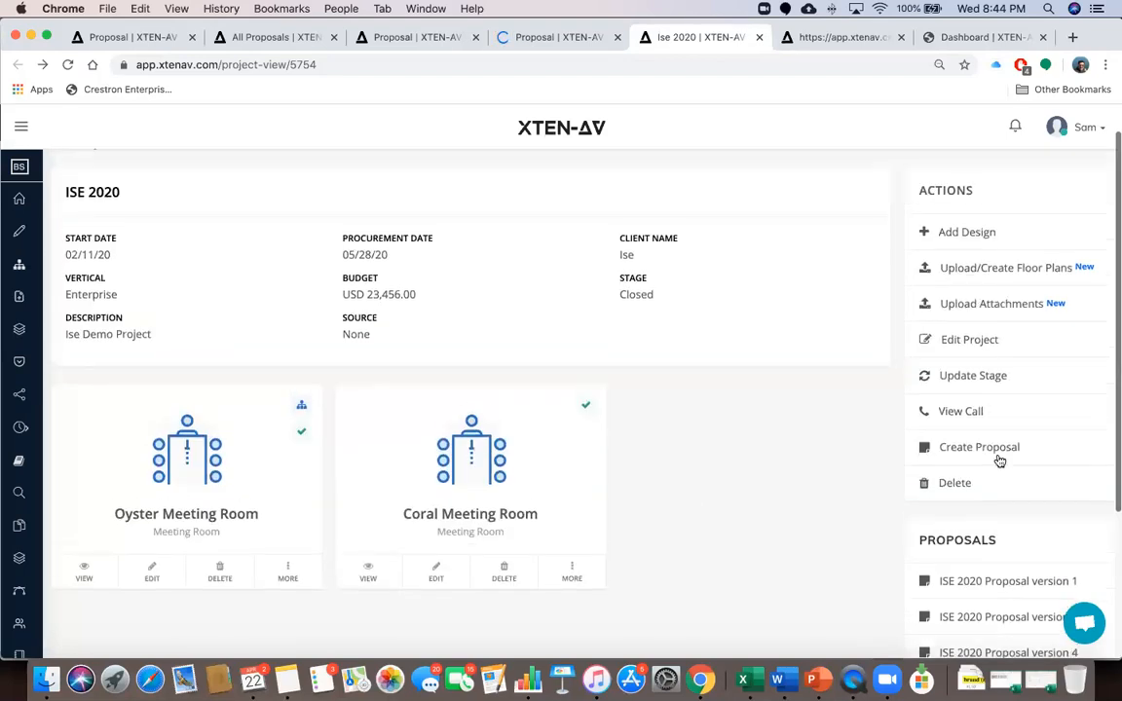
scroll(729, 400, up, 1)
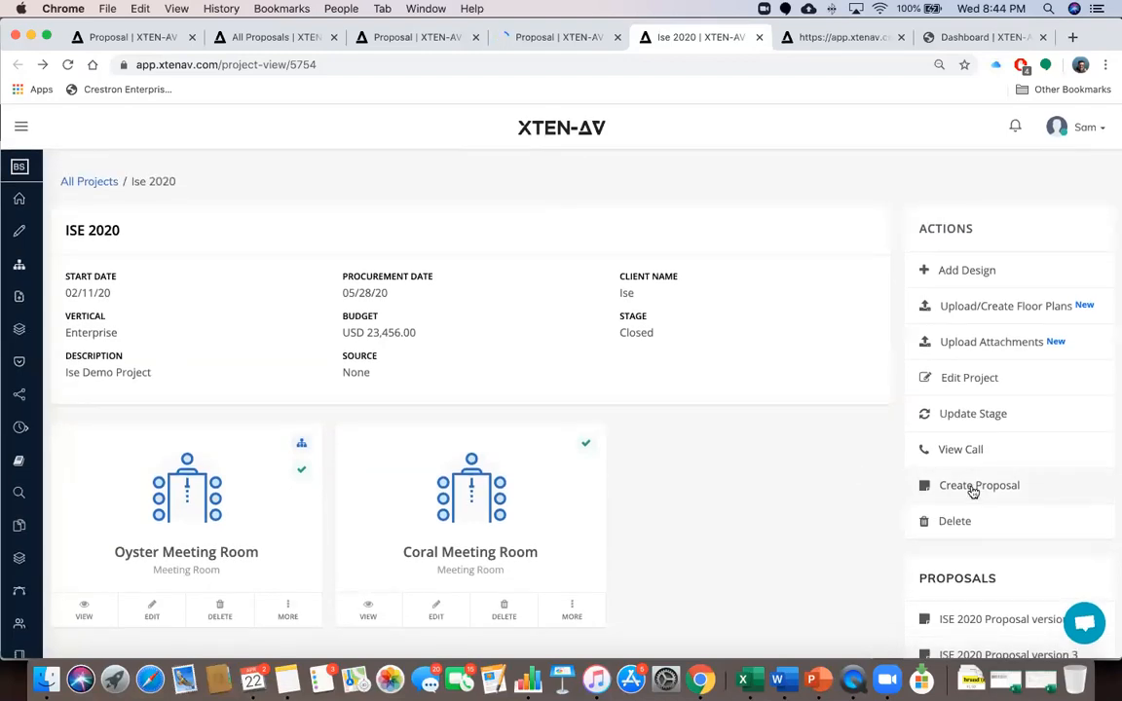
scroll(819, 498, down, 5)
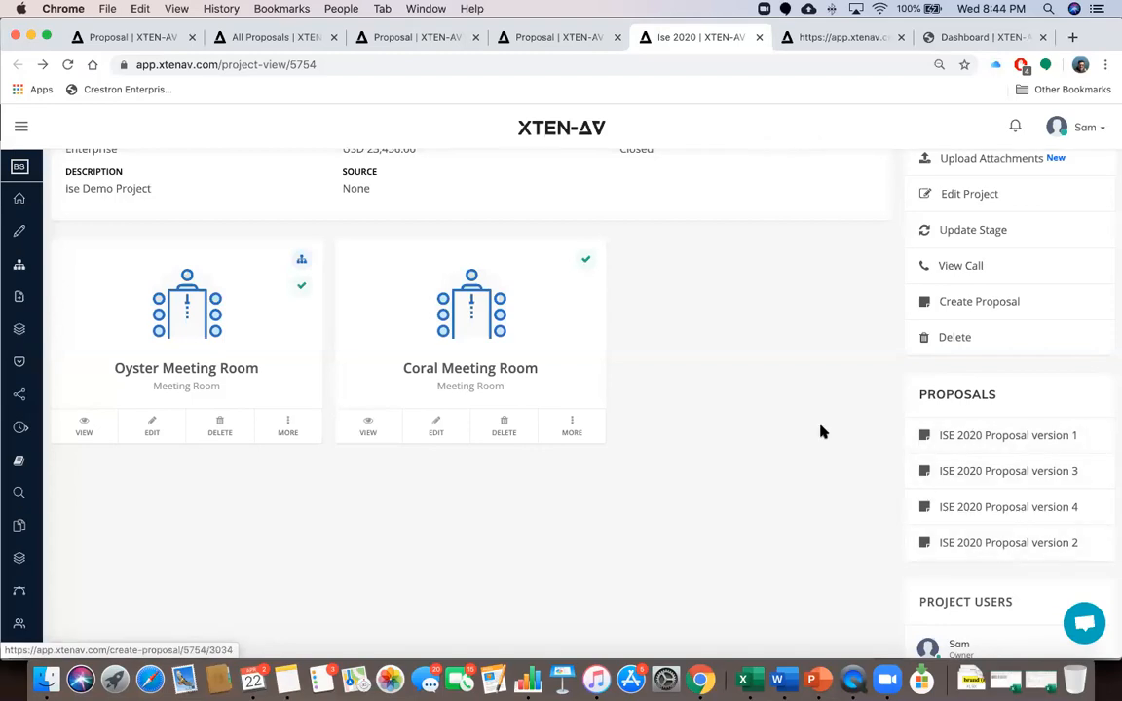
scroll(821, 431, up, 2)
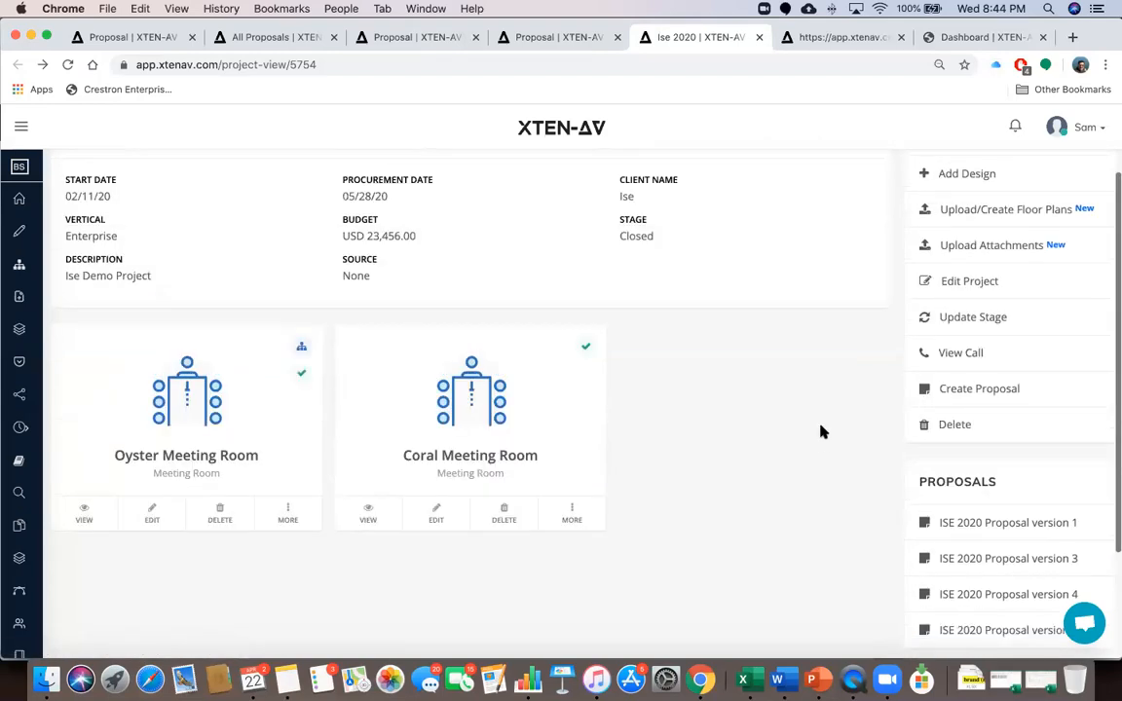
Choose Create Proposal for the Ise 2020 project and create it from the Original BOM
click(976, 390)
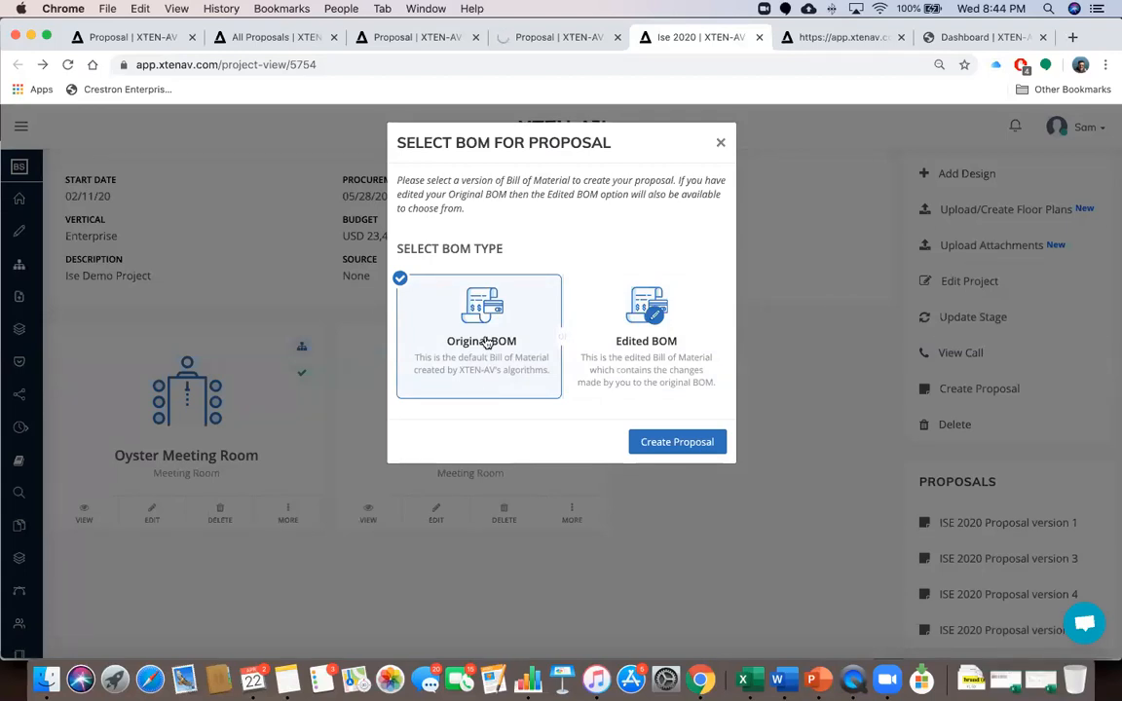
click(673, 444)
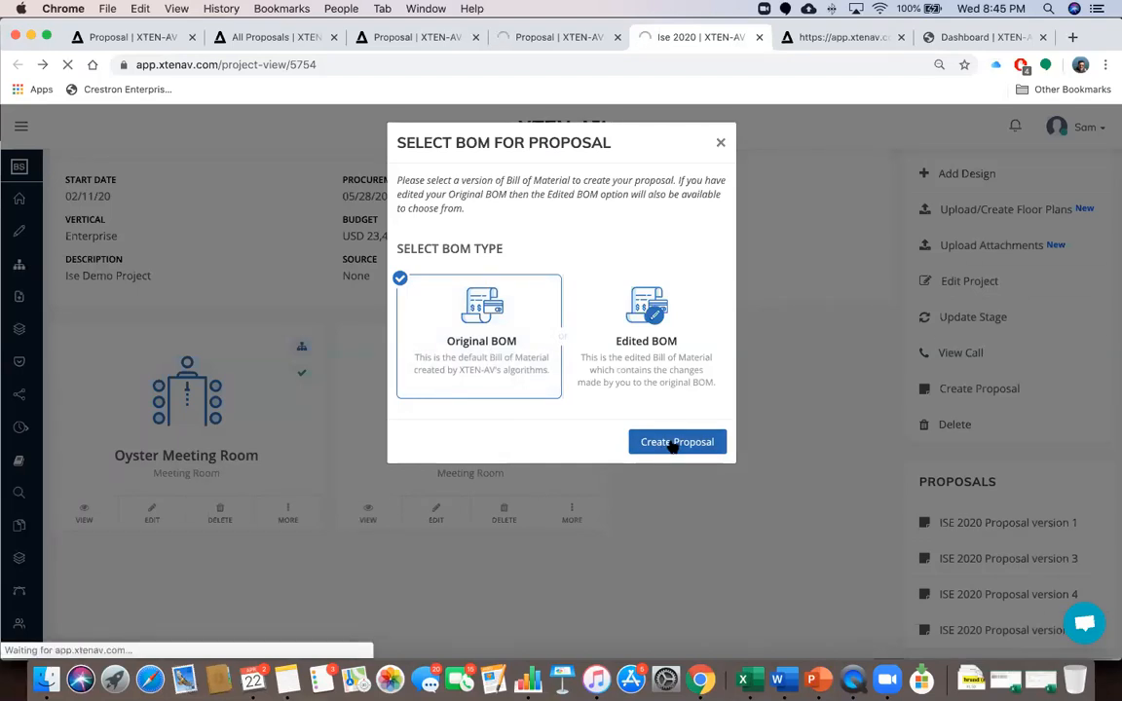
click(397, 39)
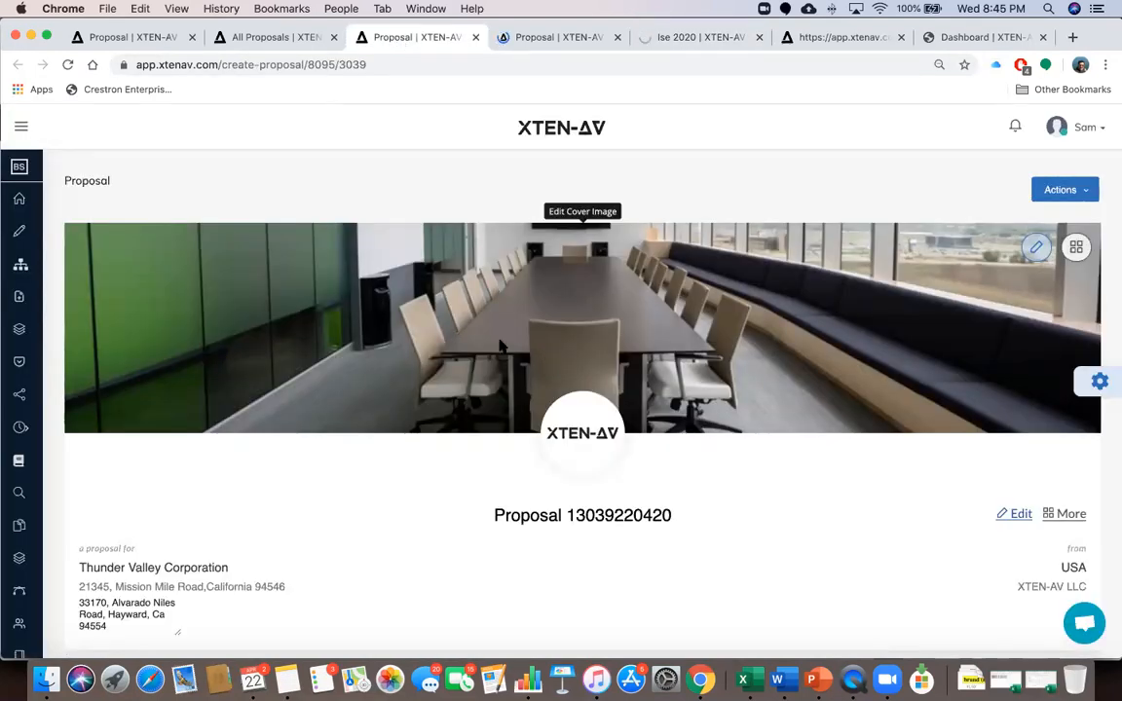
scroll(500, 346, down, 1)
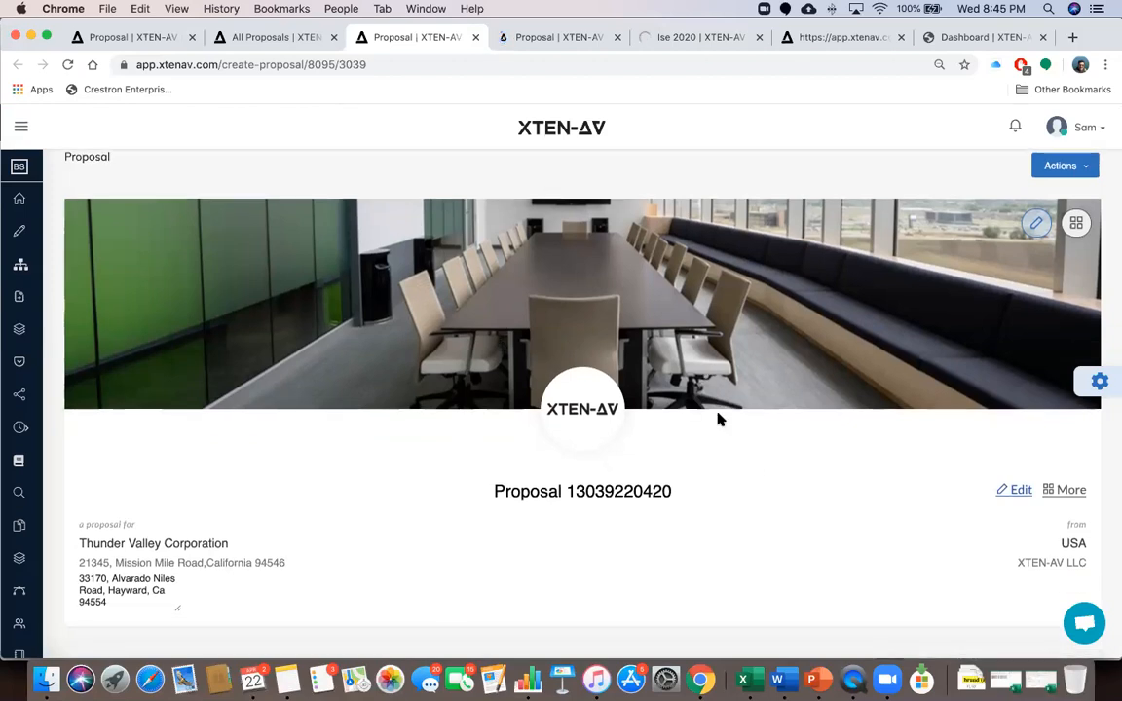
scroll(718, 419, down, 1)
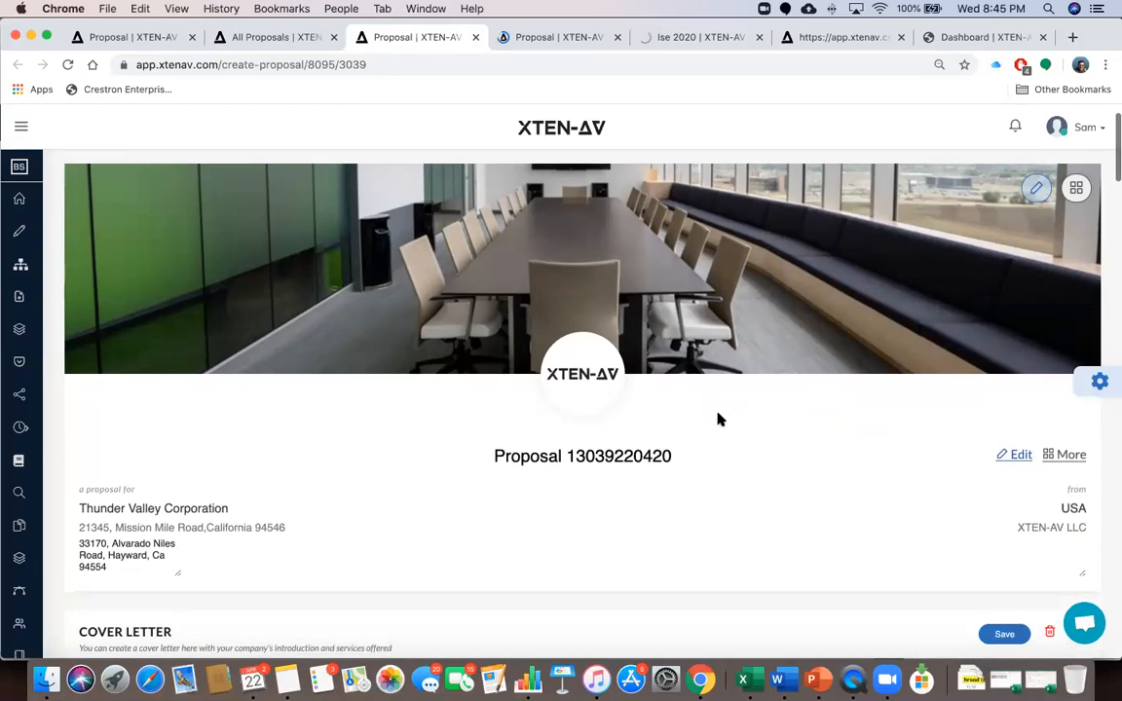
scroll(718, 417, down, 1)
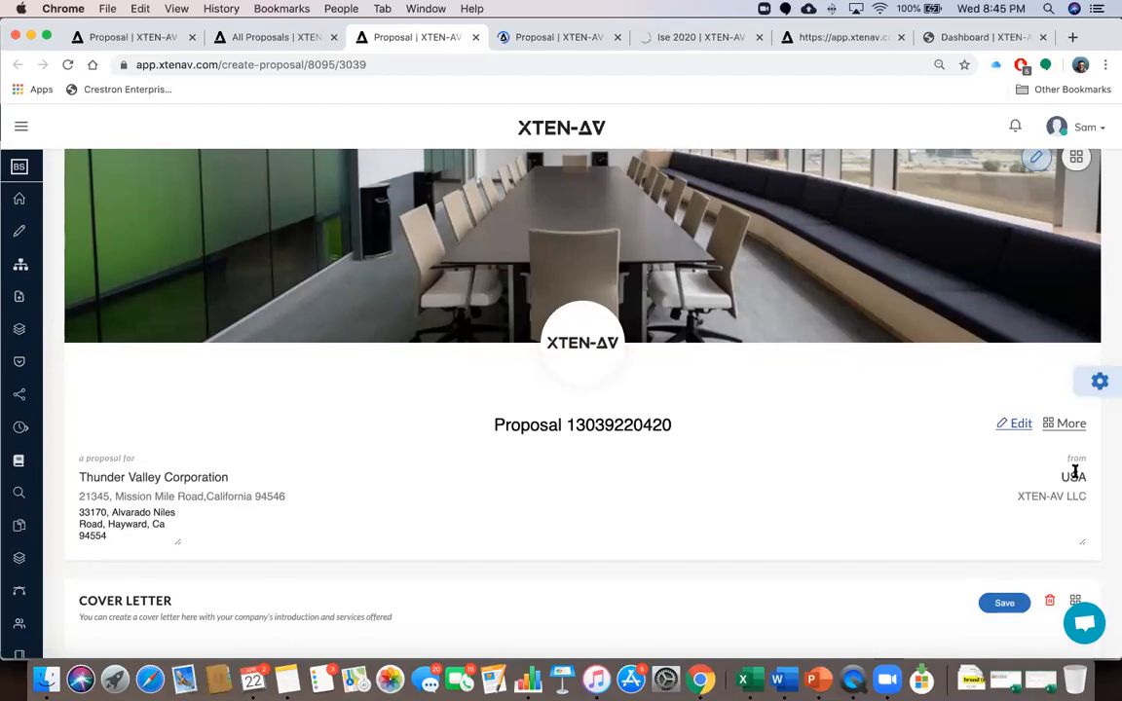
scroll(1055, 492, down, 5)
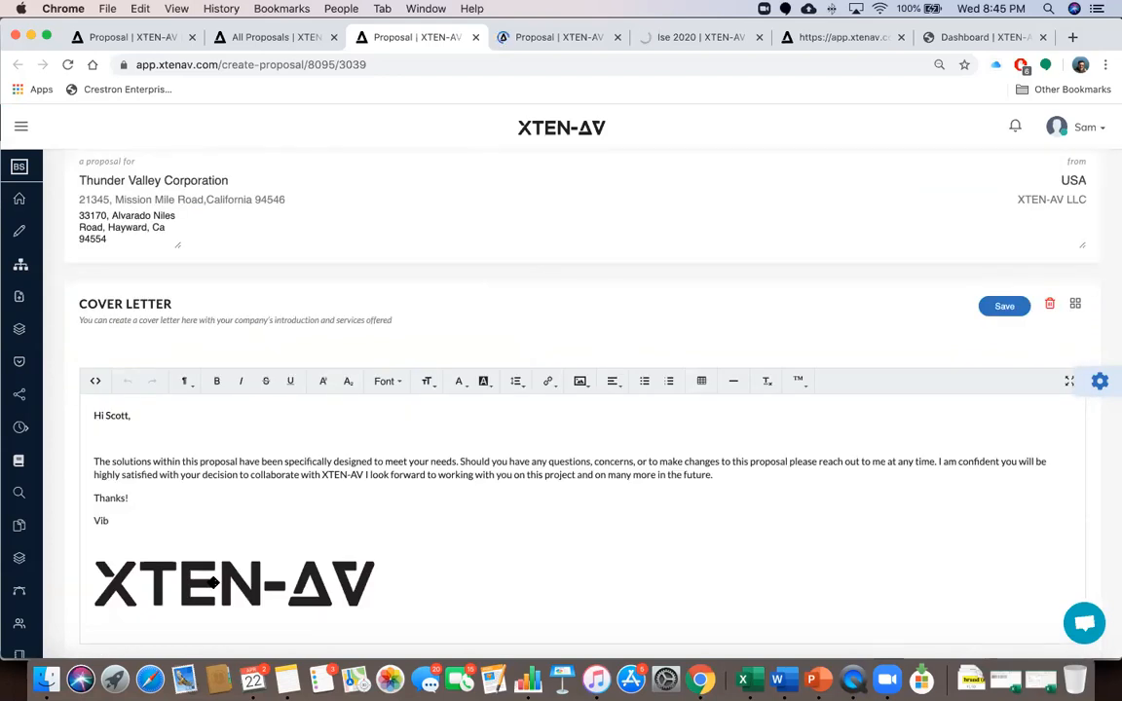
scroll(249, 500, down, 9)
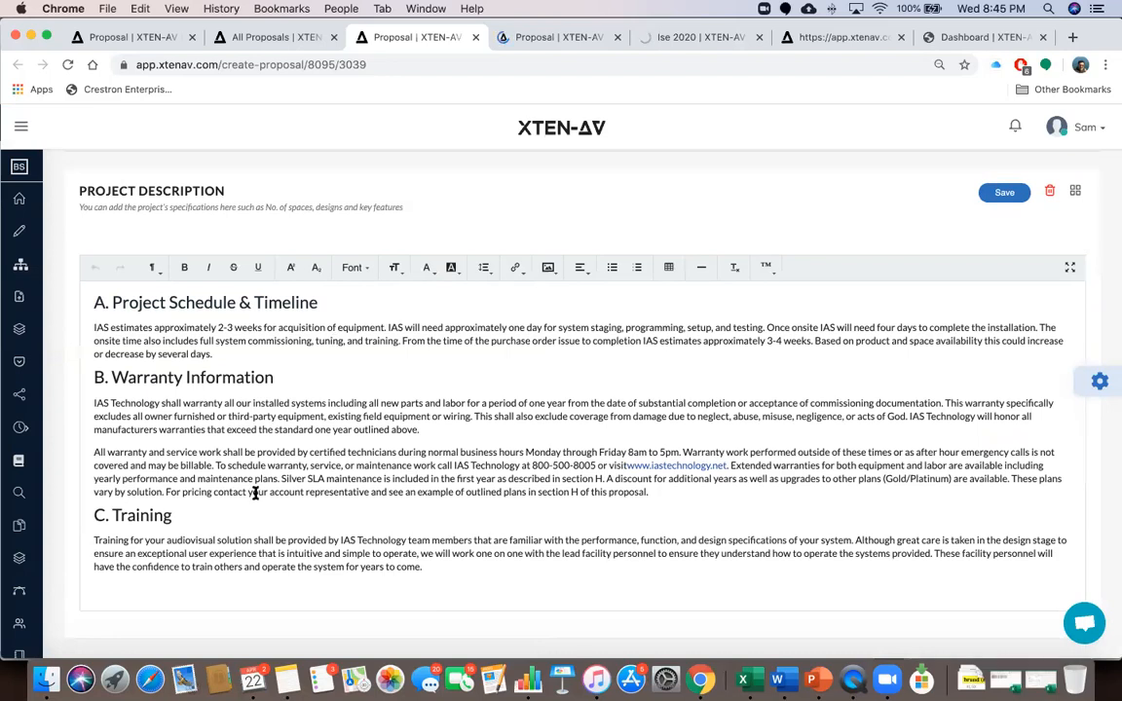
scroll(258, 497, down, 8)
scroll(253, 498, up, 5)
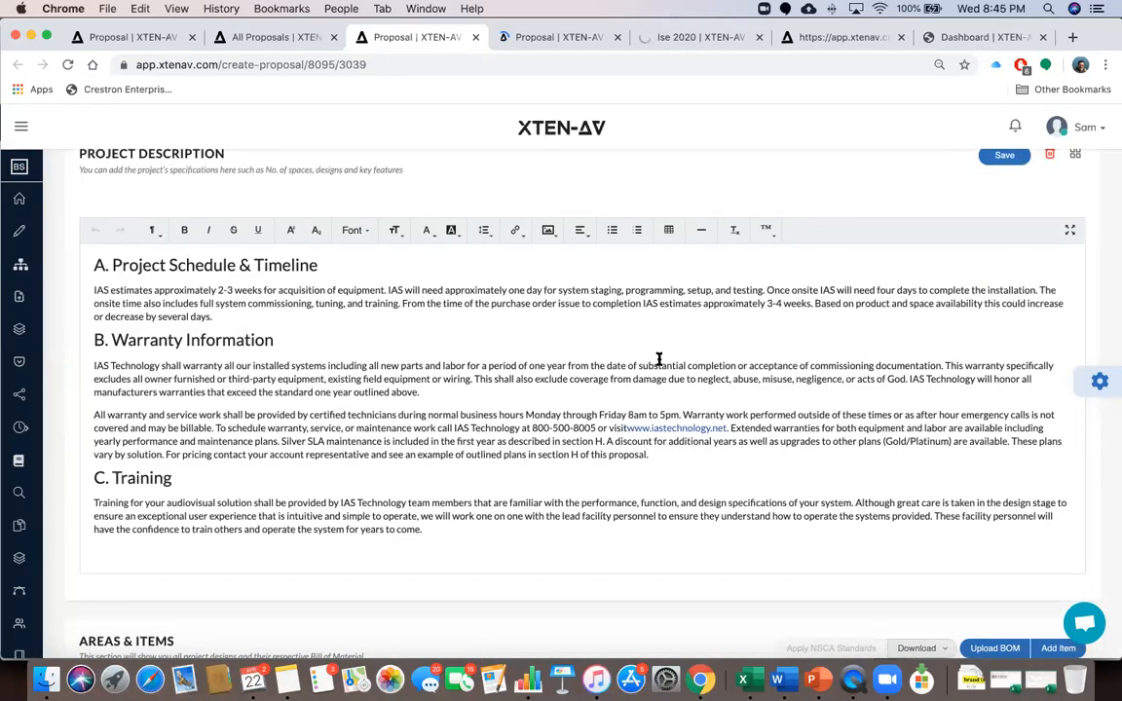
scroll(658, 361, down, 15)
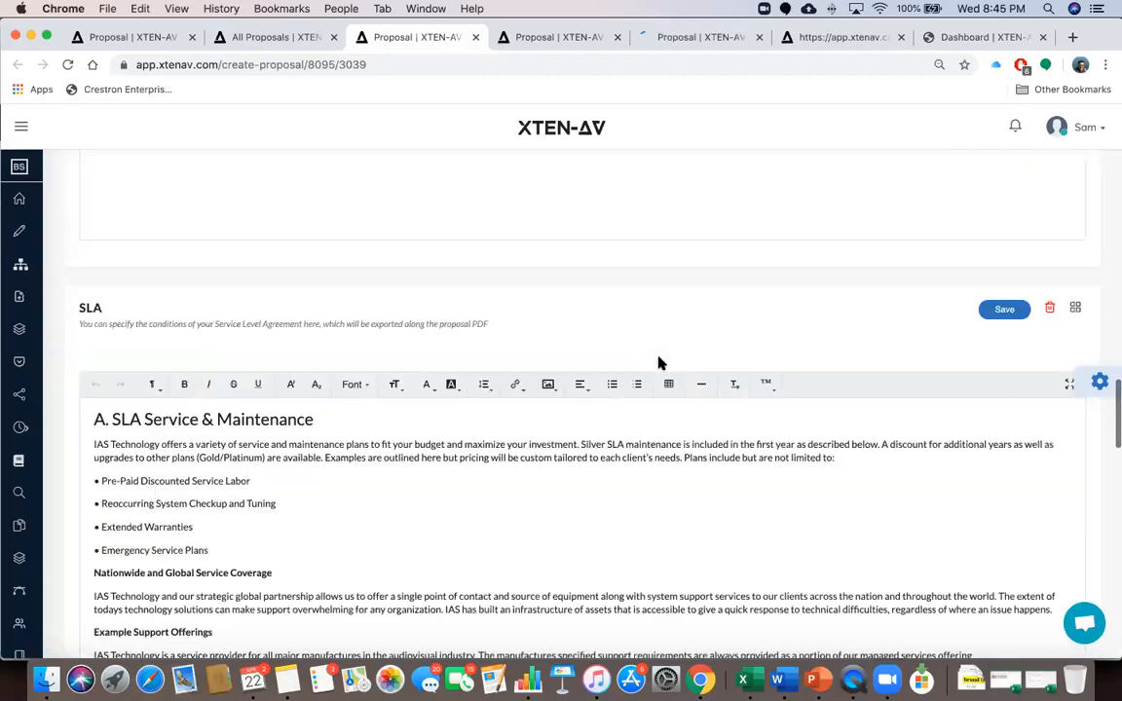
scroll(596, 338, up, 3)
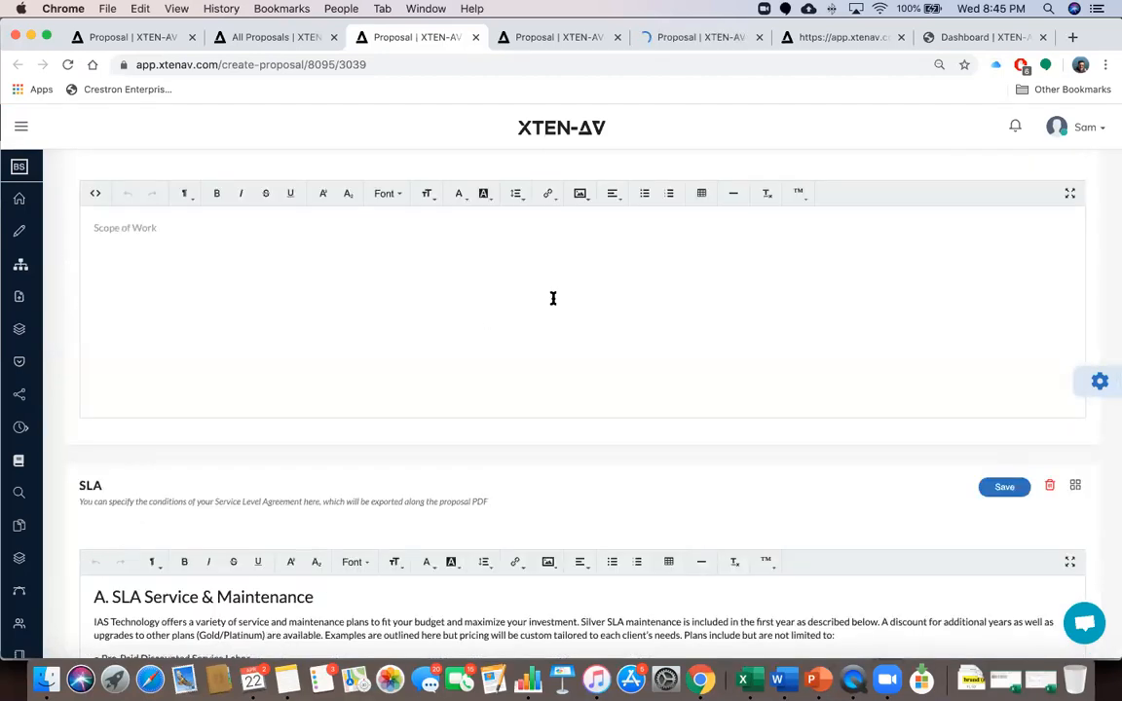
scroll(552, 298, down, 5)
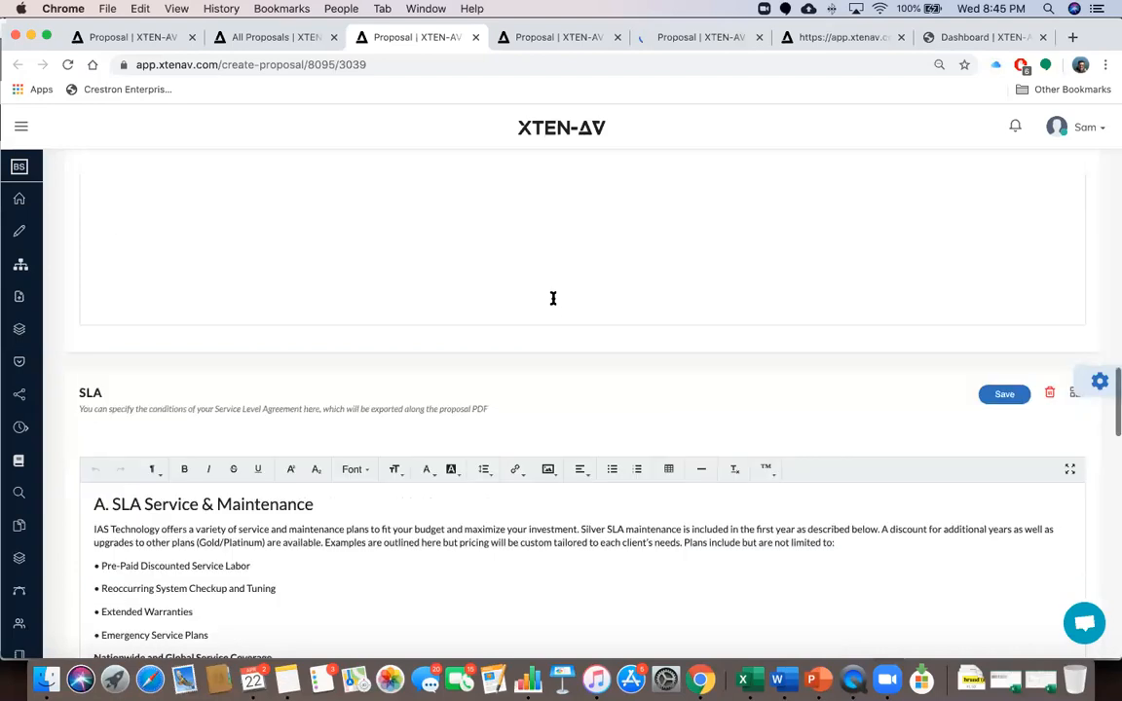
scroll(490, 394, down, 20)
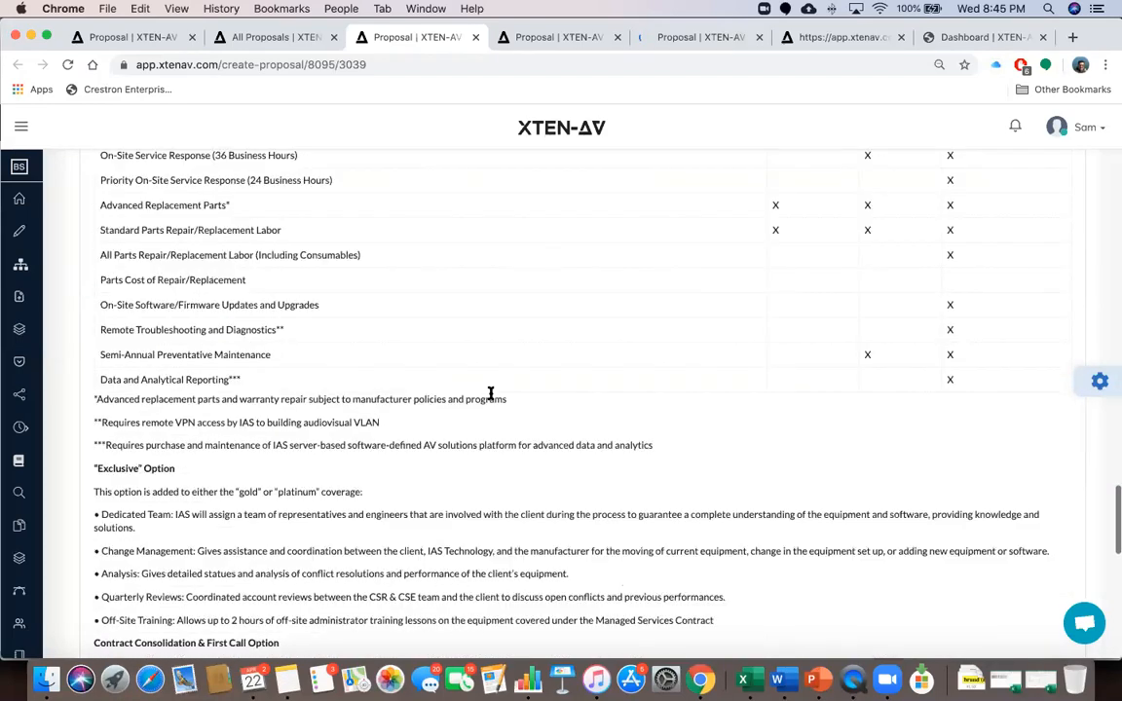
scroll(490, 400, down, 5)
scroll(491, 400, up, 11)
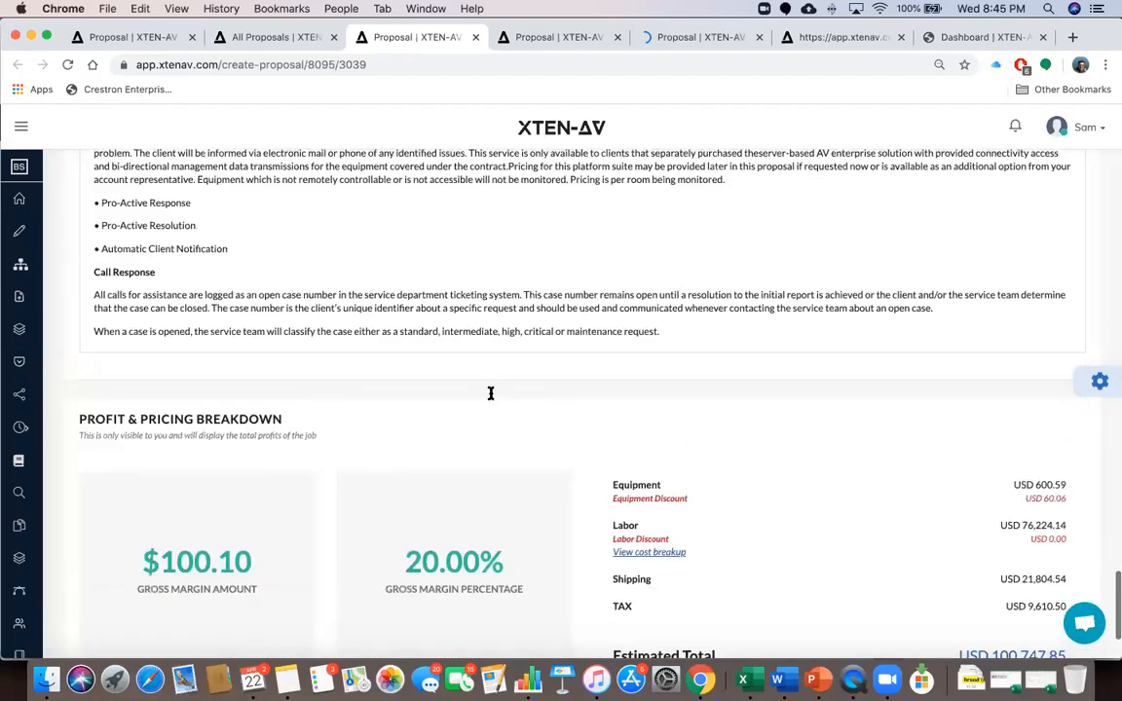
scroll(491, 393, up, 15)
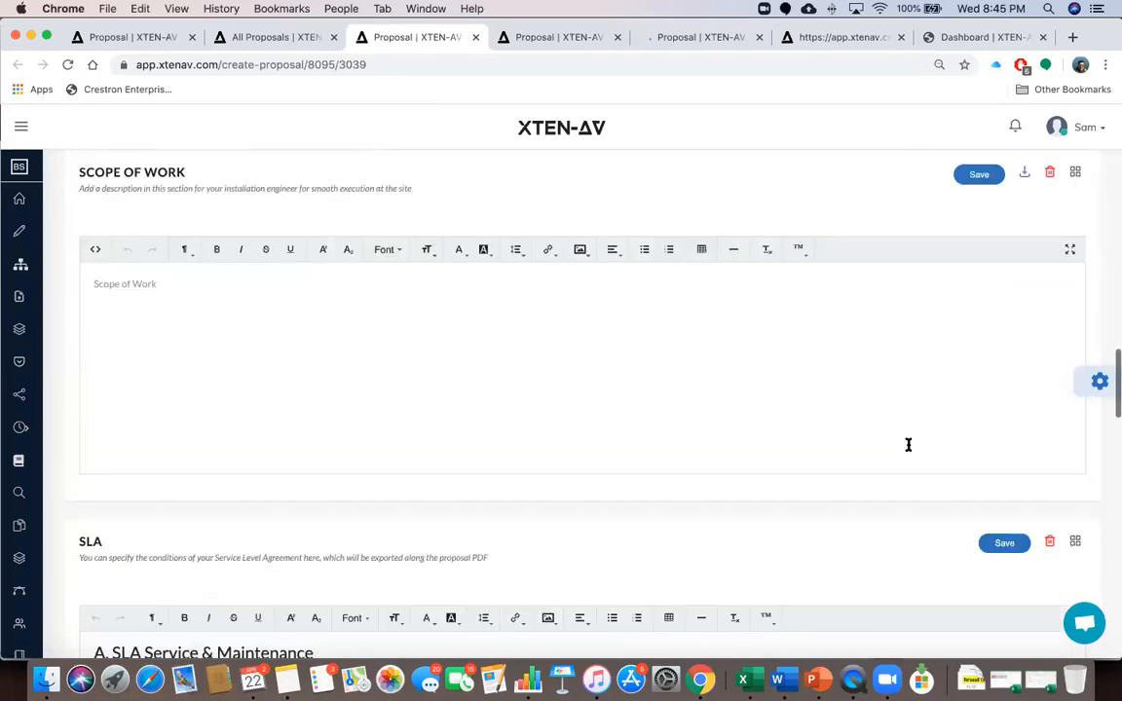
Check the General settings for tax, discount, margin and shipping, close them, and open Actions
click(1099, 382)
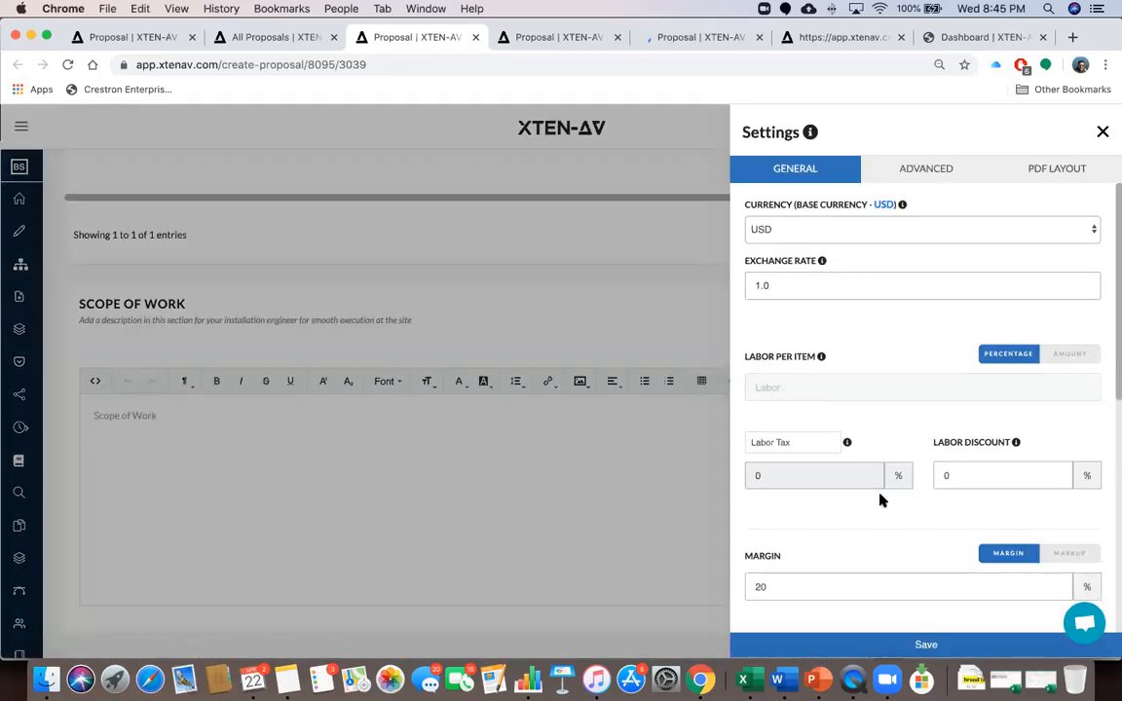
scroll(904, 534, down, 10)
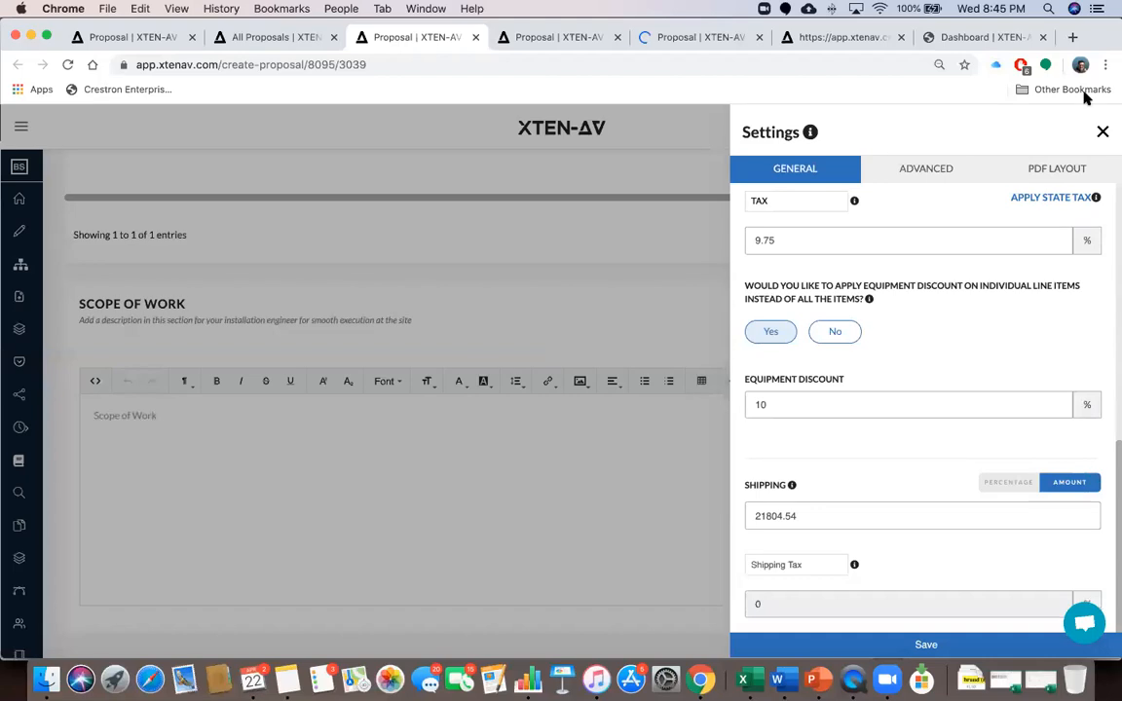
click(1103, 134)
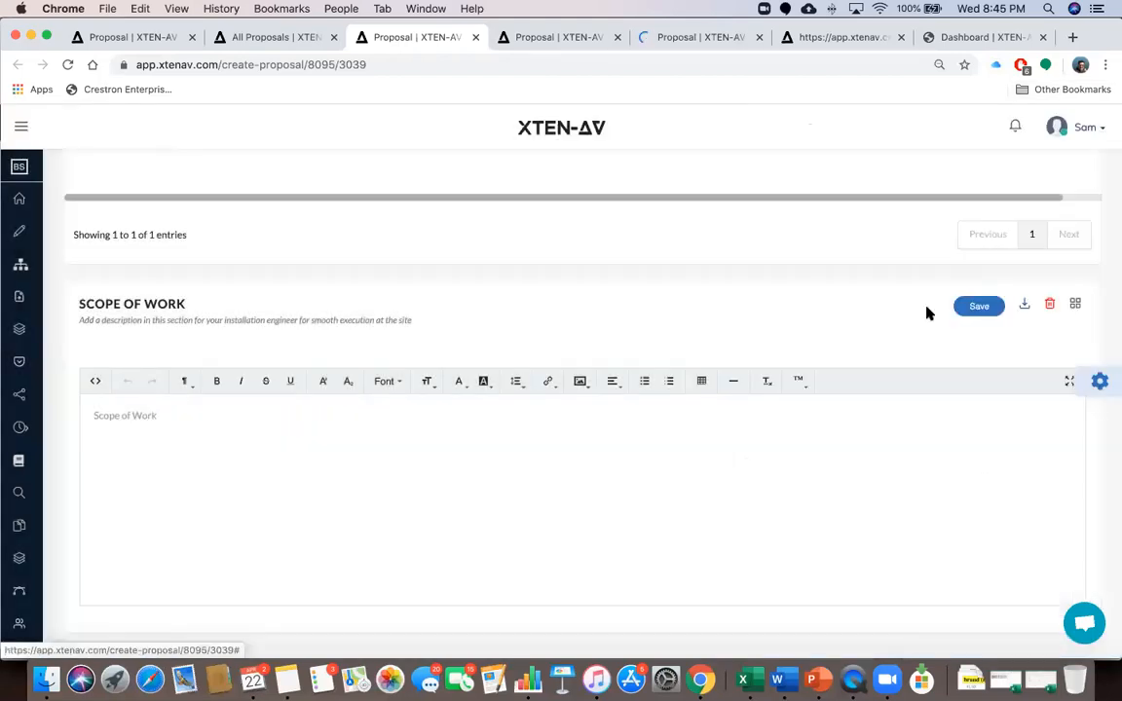
scroll(915, 331, up, 4)
scroll(911, 336, up, 10)
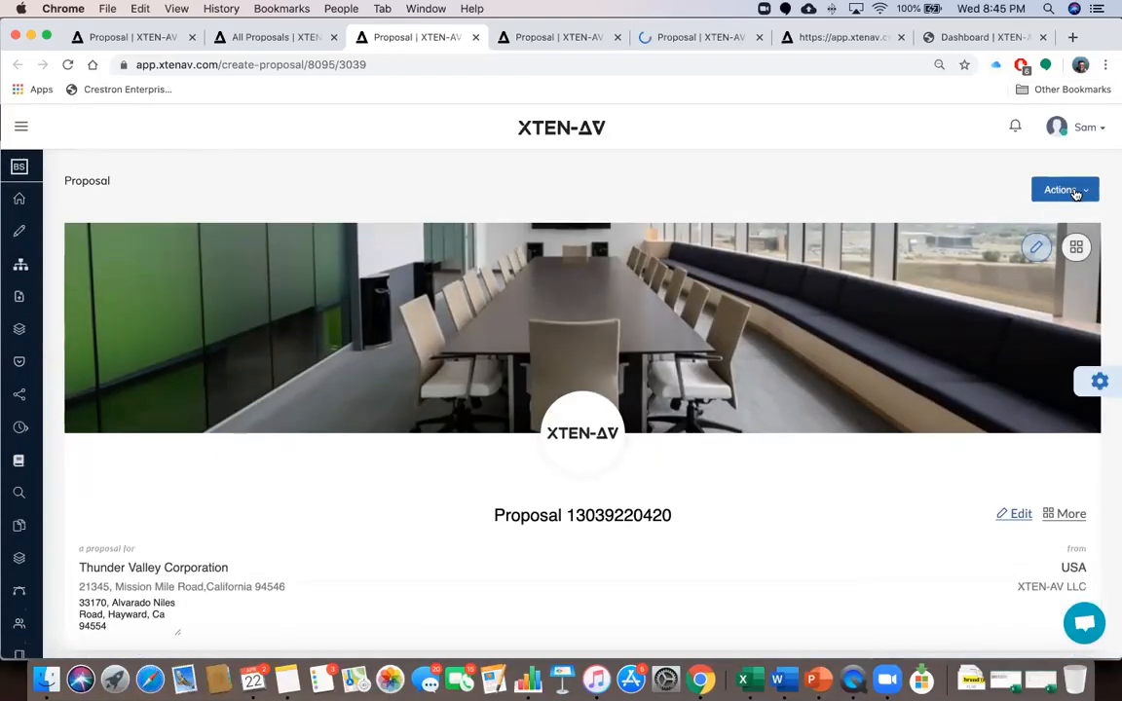
click(1069, 190)
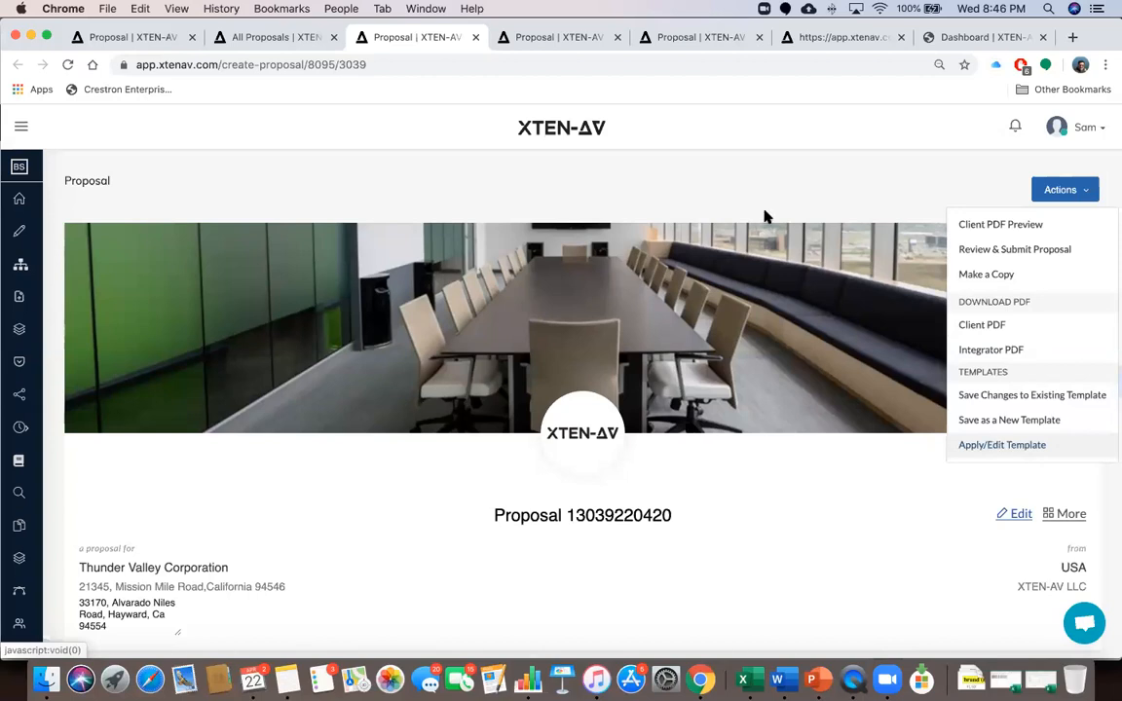
Switch to Oyster Meeting Room Proposal version 6 and browse its template list without applying one
click(562, 39)
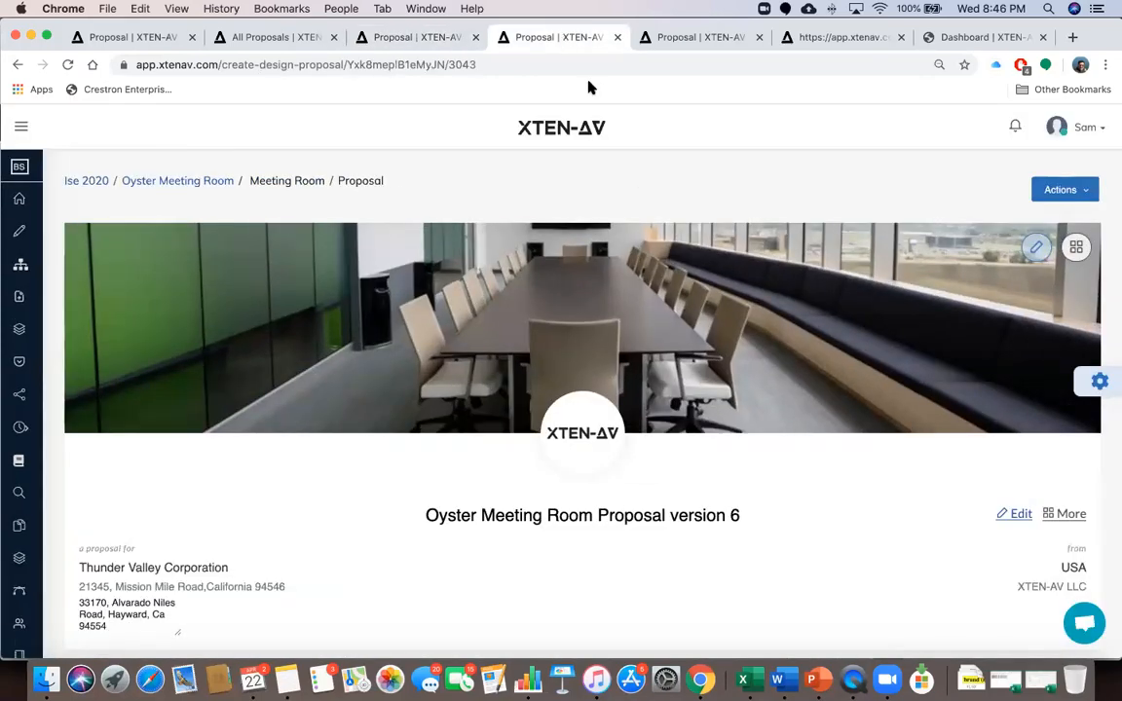
scroll(768, 515, down, 1)
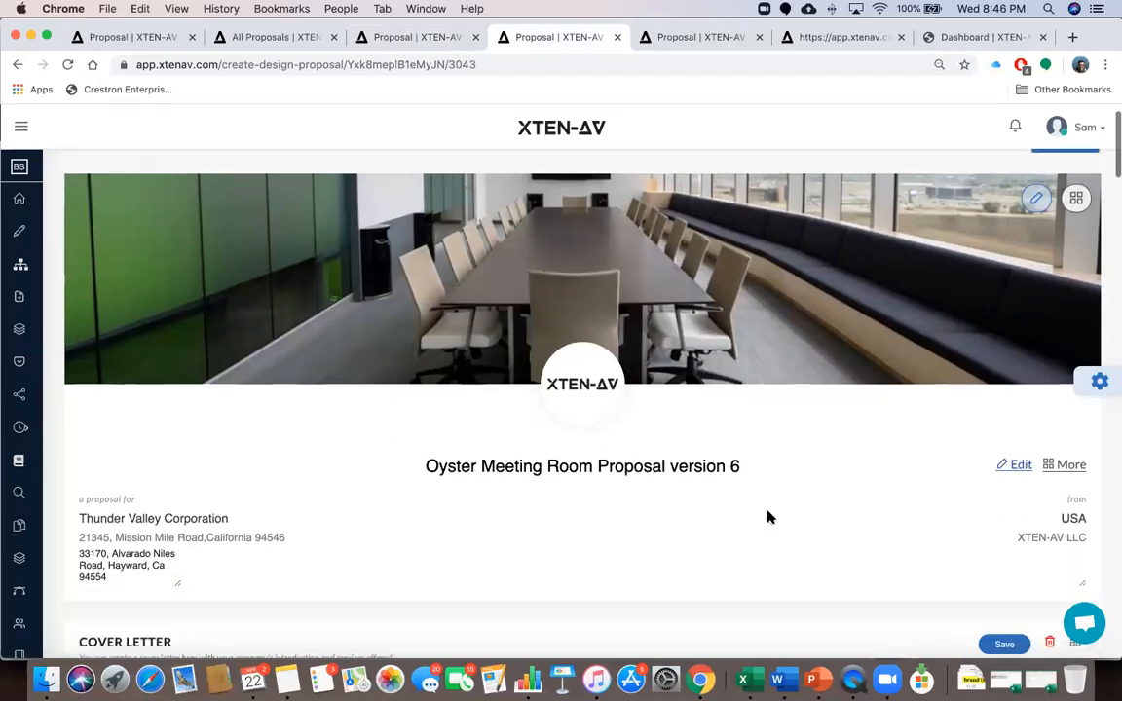
scroll(768, 518, down, 1)
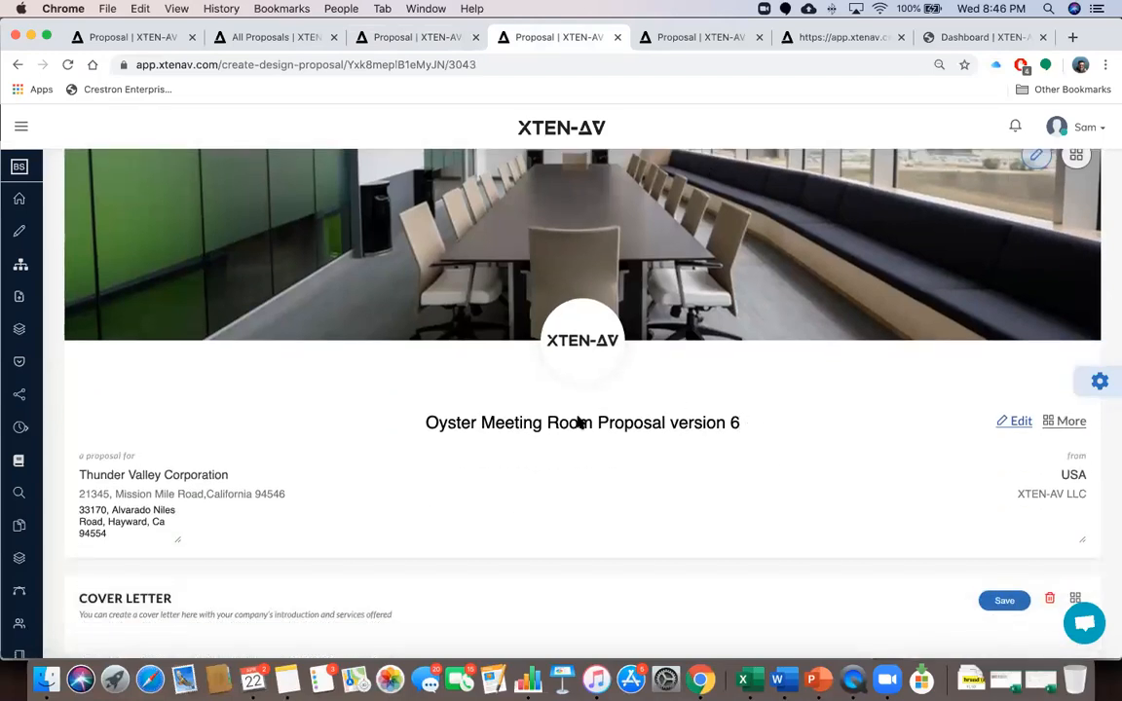
scroll(863, 390, up, 2)
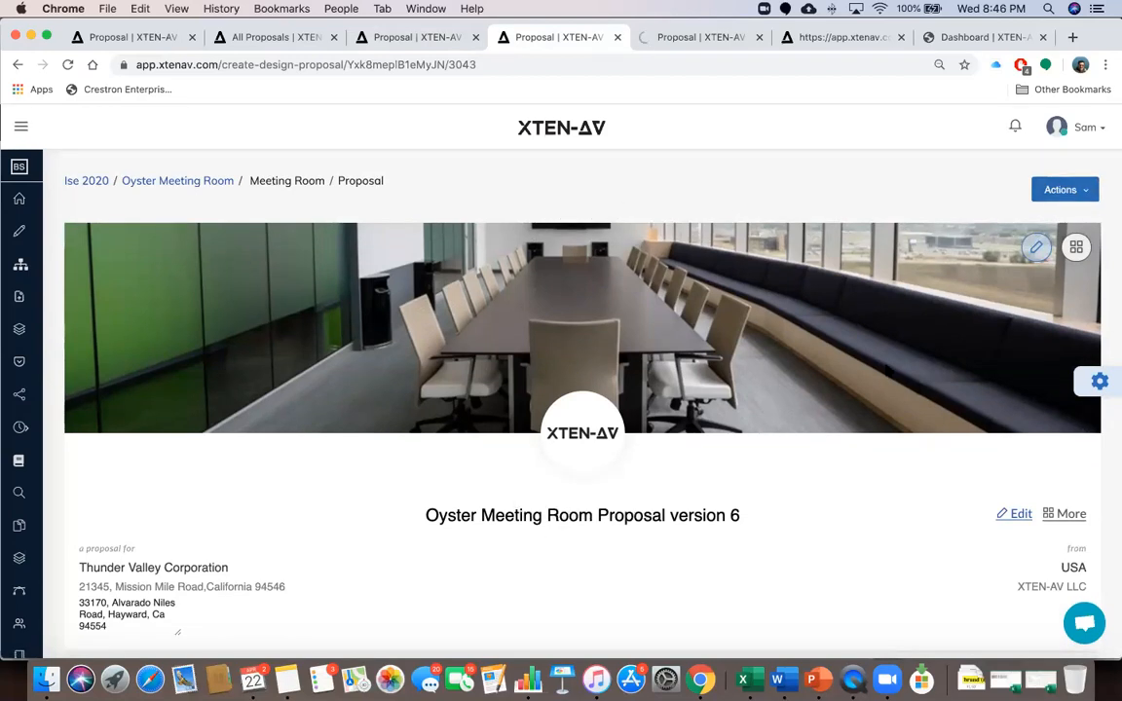
click(1062, 189)
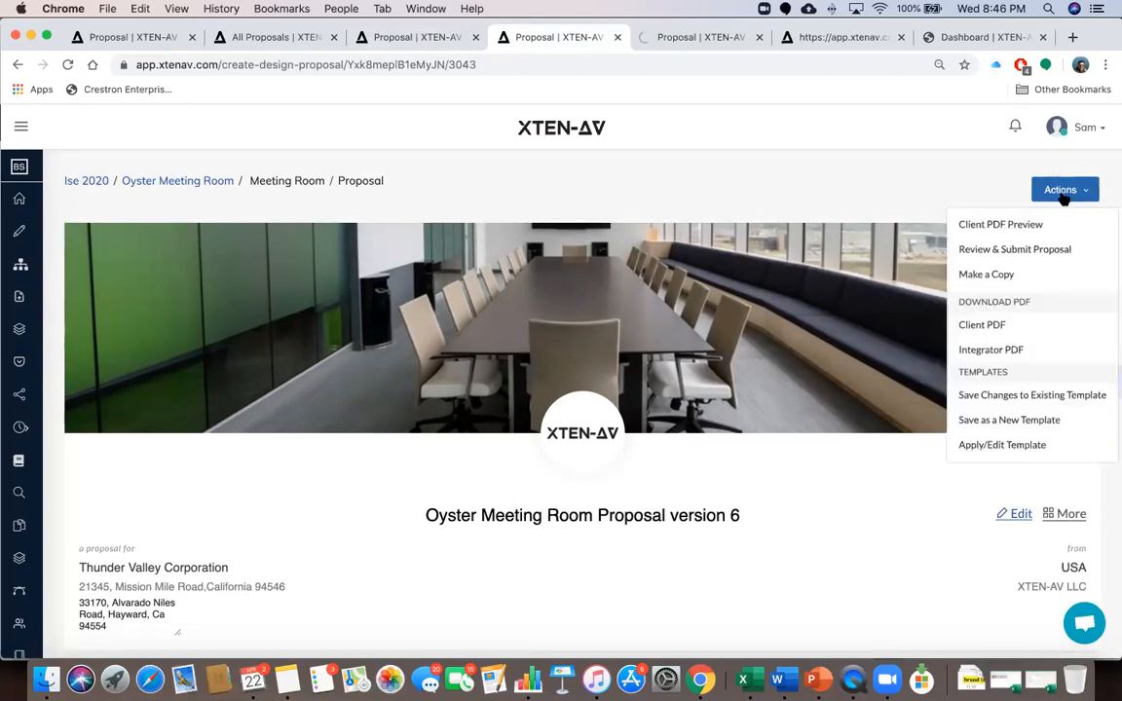
click(996, 445)
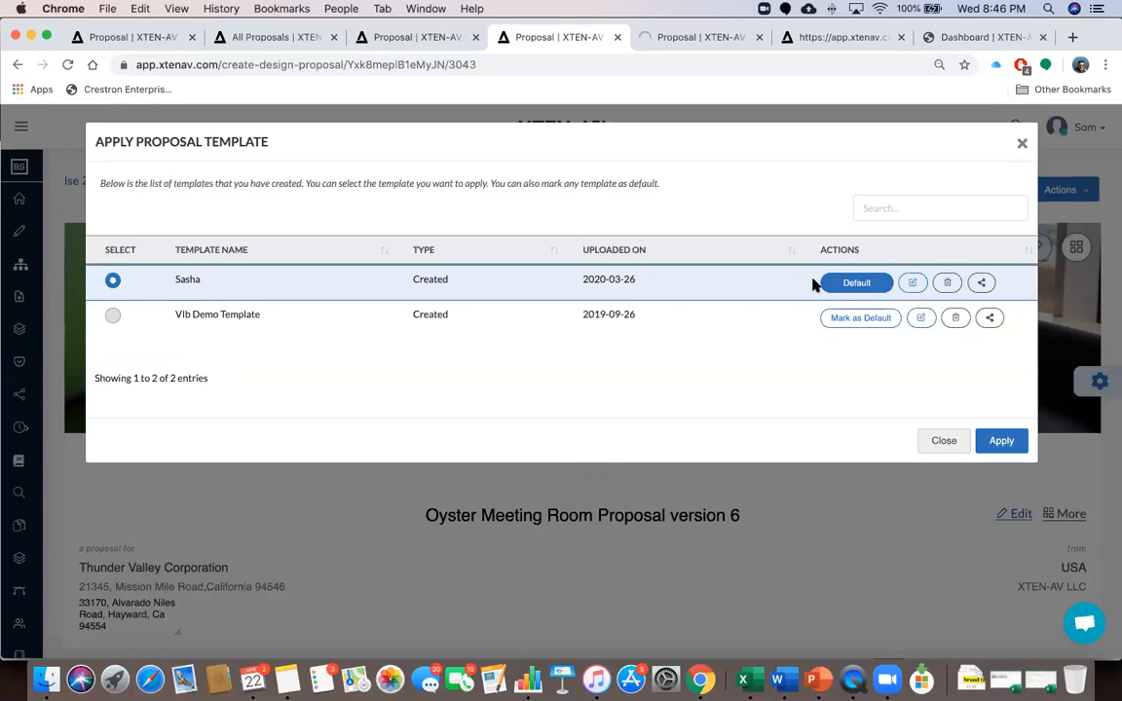
click(670, 498)
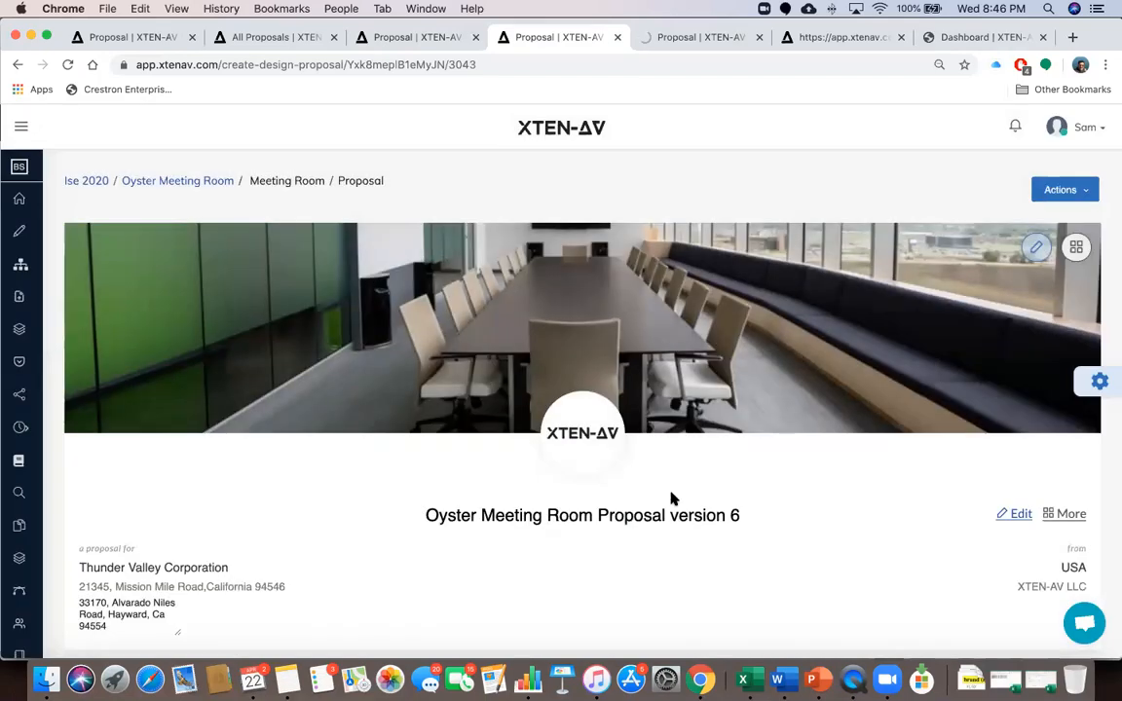
Scroll to the bottom of the proposal and open its Terms and Conditions
scroll(670, 499, down, 2)
scroll(631, 494, down, 5)
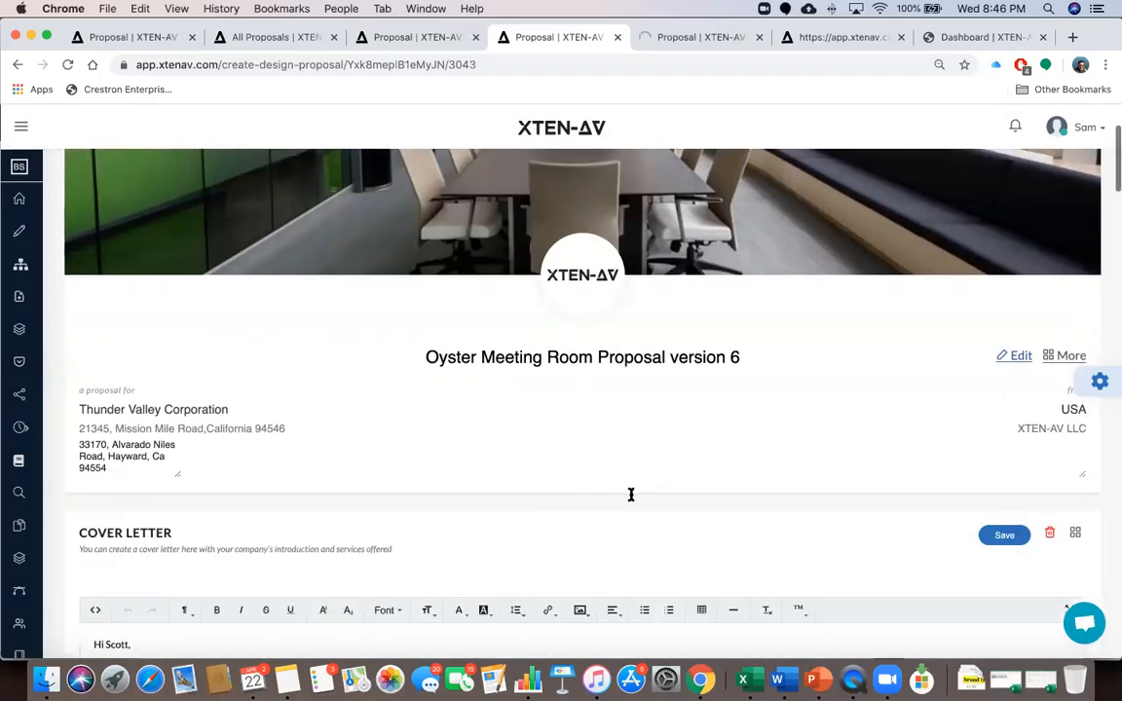
scroll(631, 500, down, 5)
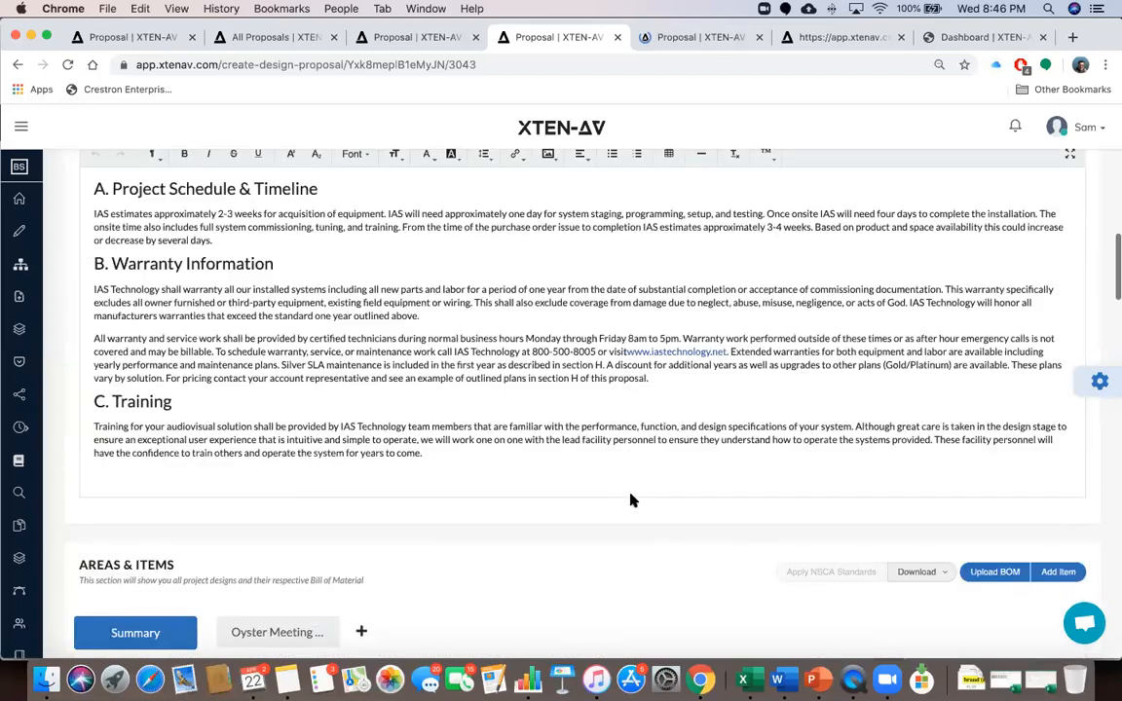
scroll(631, 493, down, 5)
scroll(631, 497, down, 10)
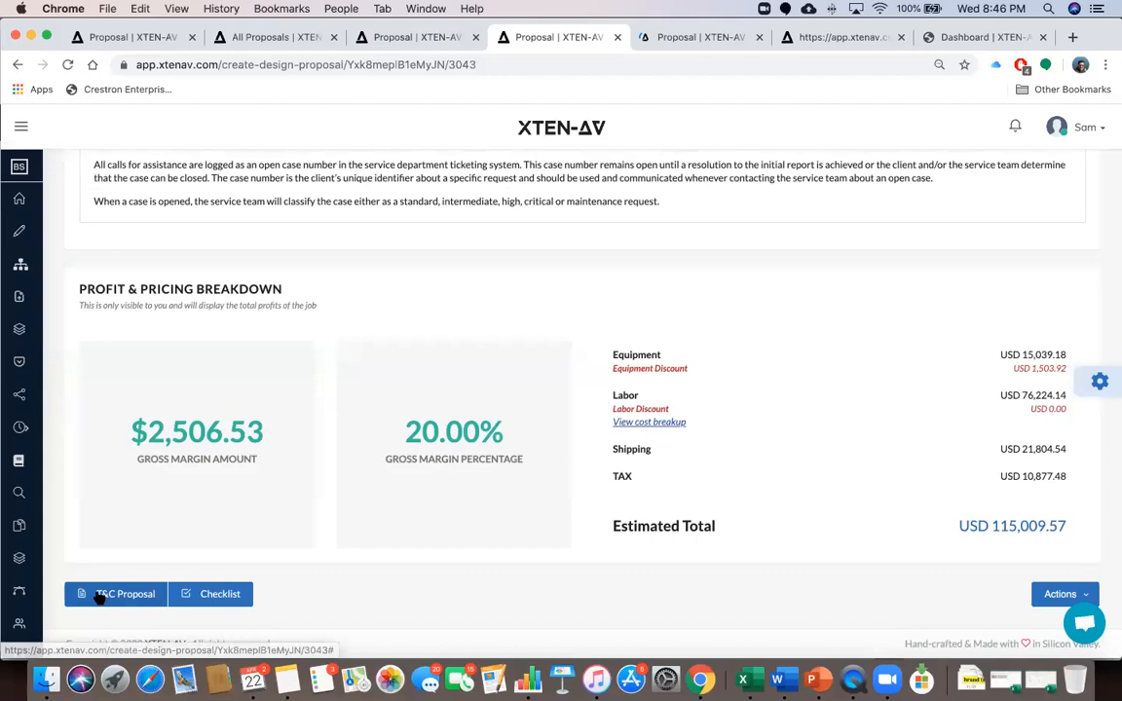
click(105, 592)
scroll(444, 433, down, 10)
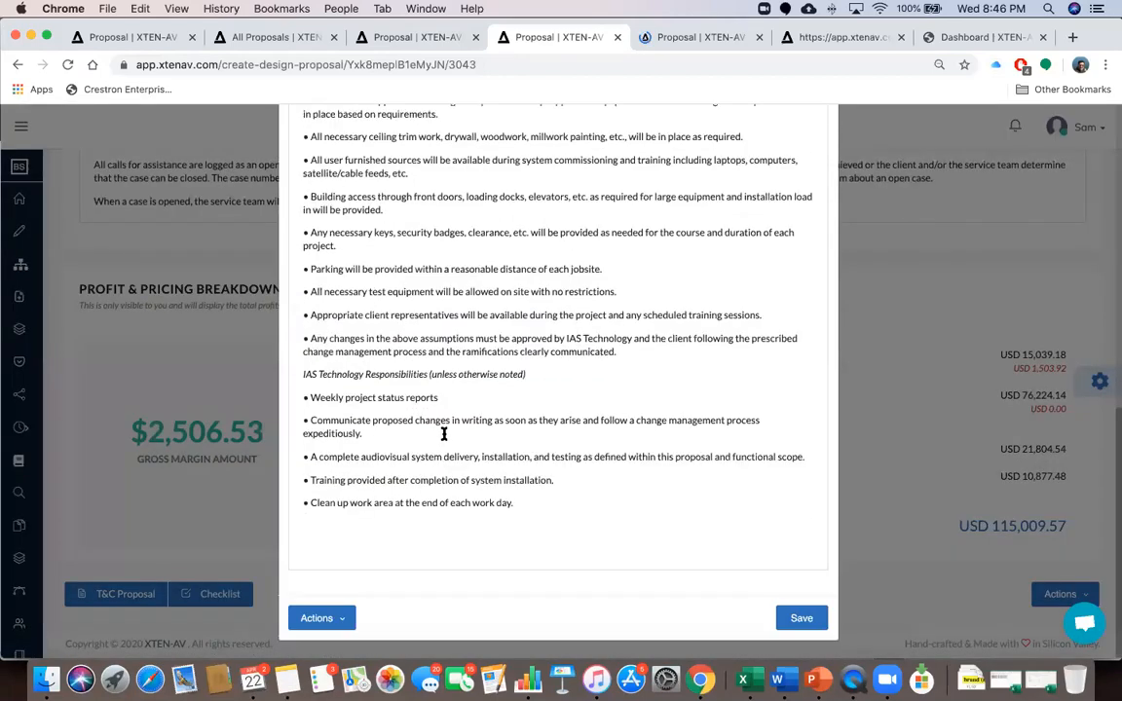
scroll(444, 433, up, 10)
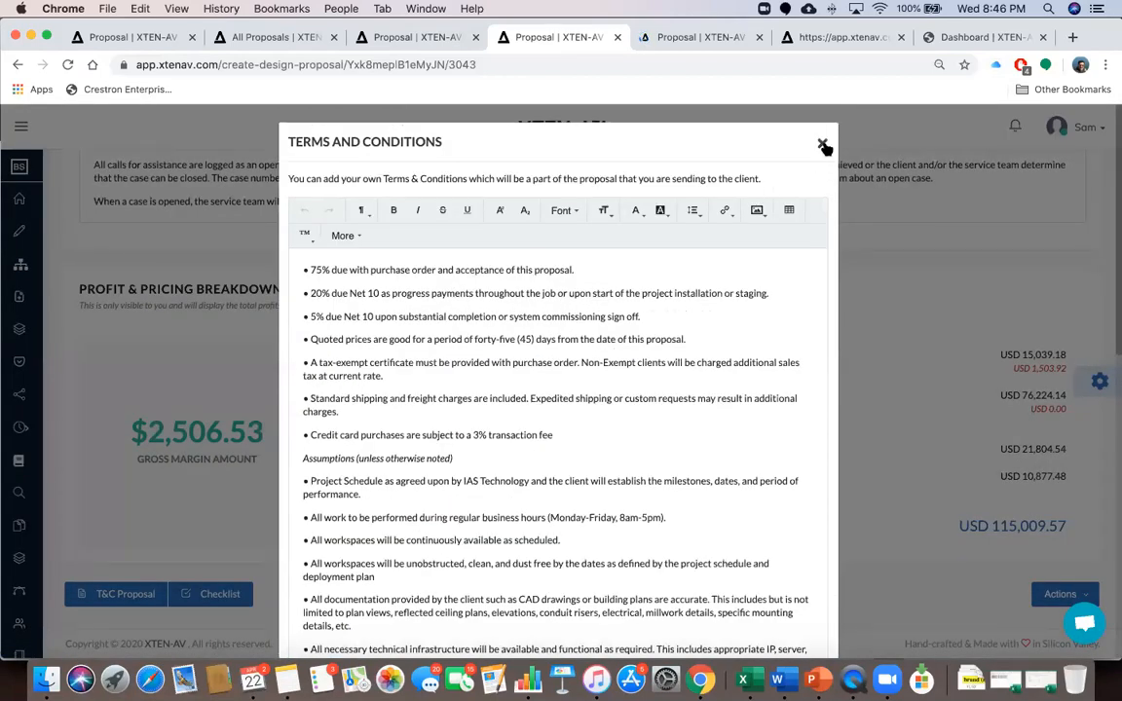
Close the Terms and Conditions and review the General and Advanced pricing and labor settings
click(823, 147)
click(1099, 381)
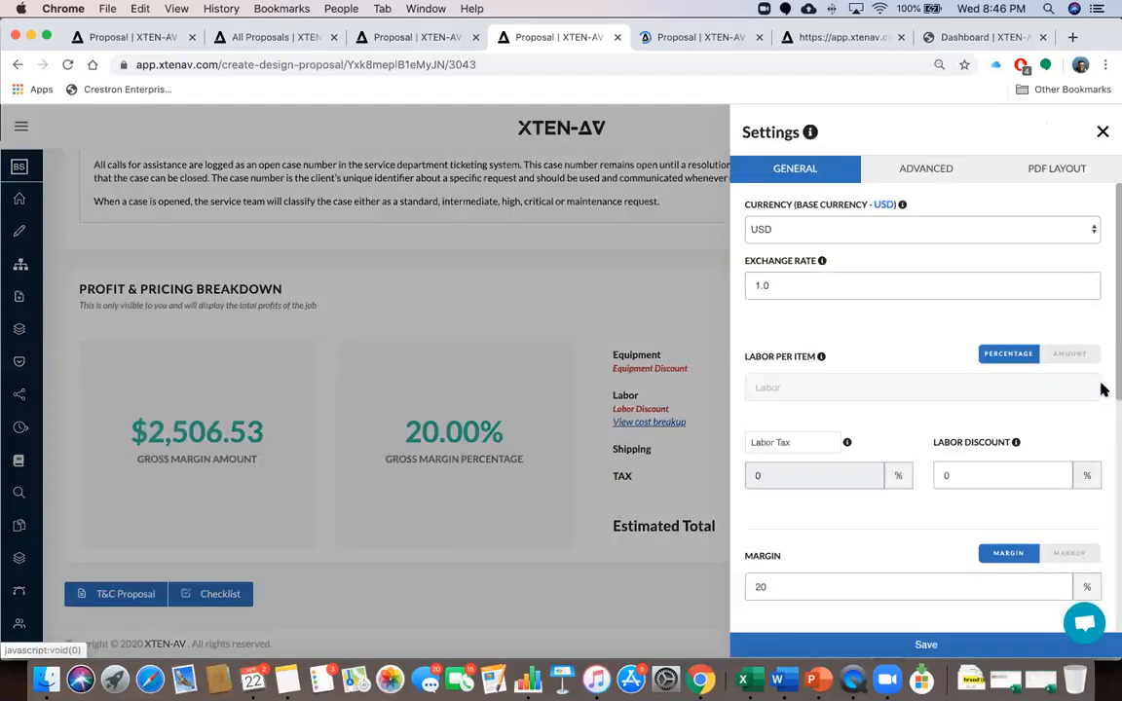
scroll(893, 432, down, 10)
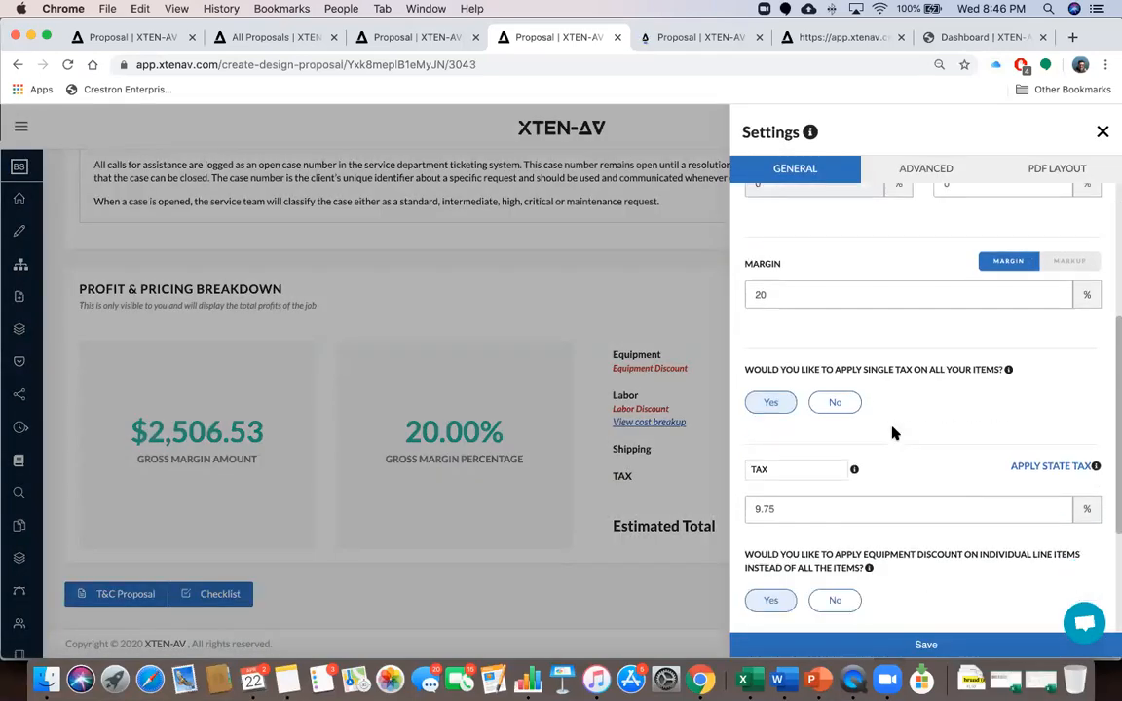
scroll(913, 429, down, 3)
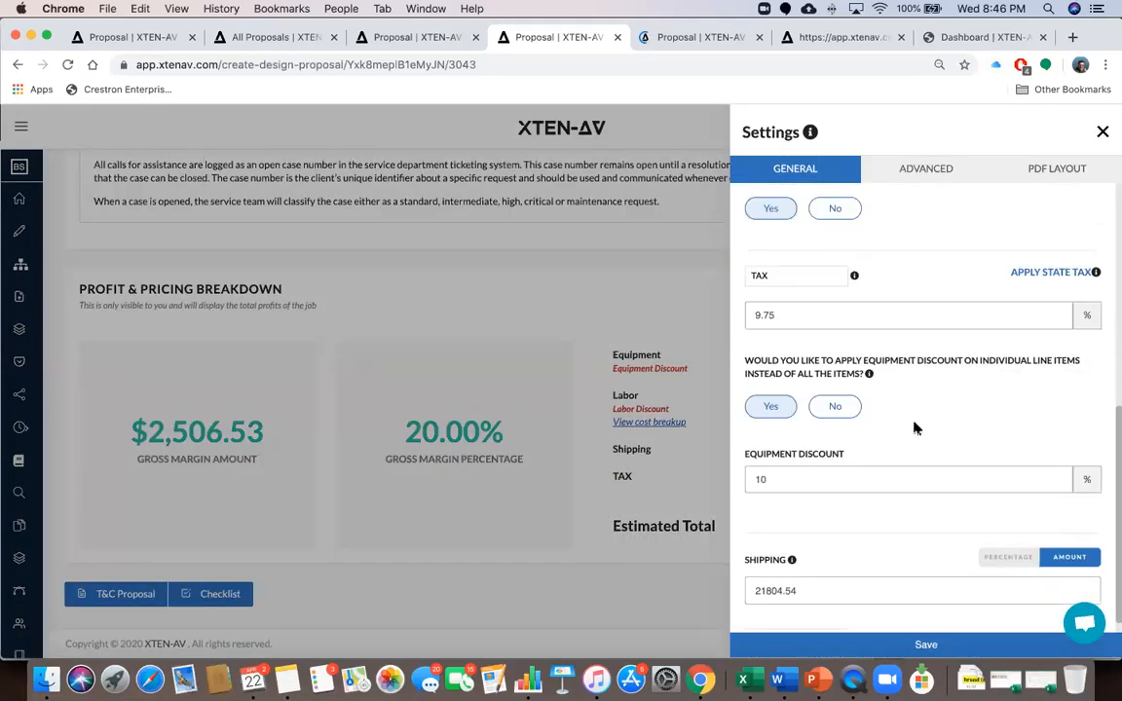
click(942, 168)
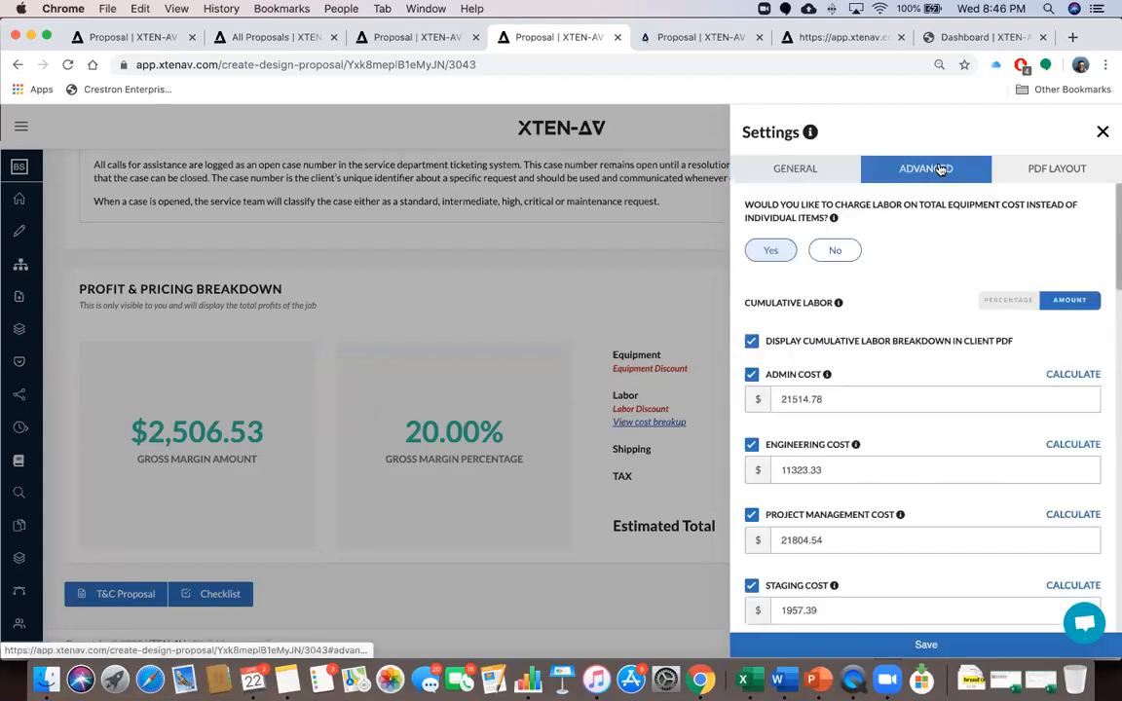
scroll(896, 429, down, 5)
scroll(896, 430, down, 1)
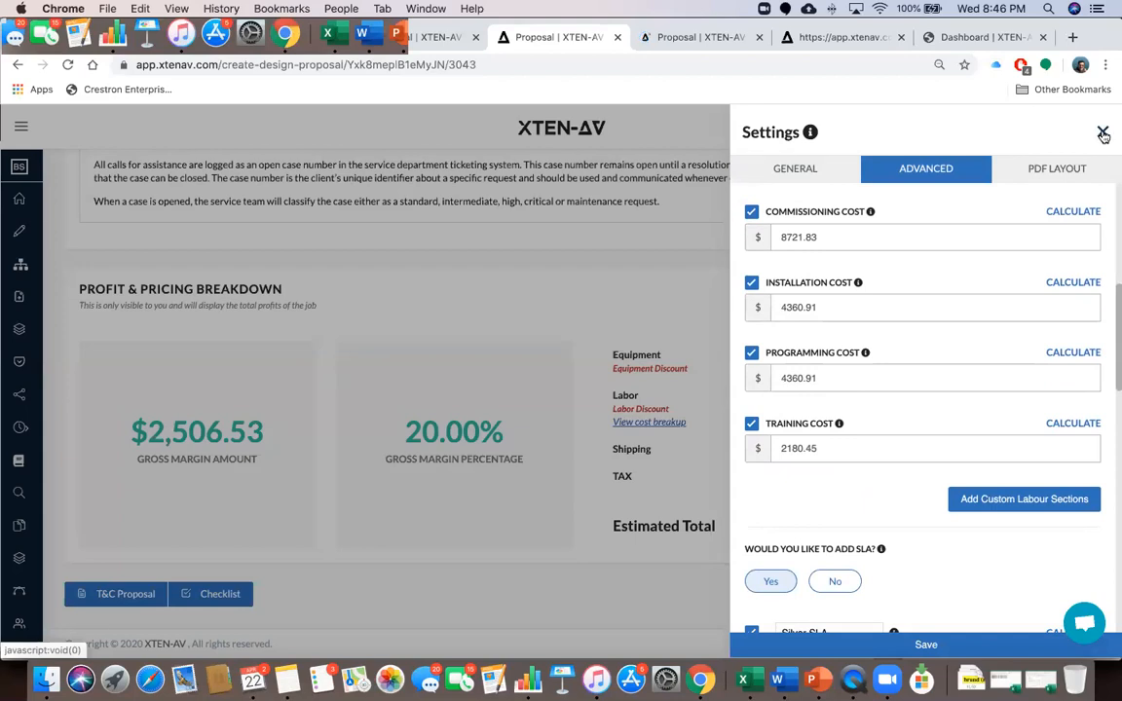
Close Settings, return to the cover page, and list the proposal's PDF and template actions
click(1102, 134)
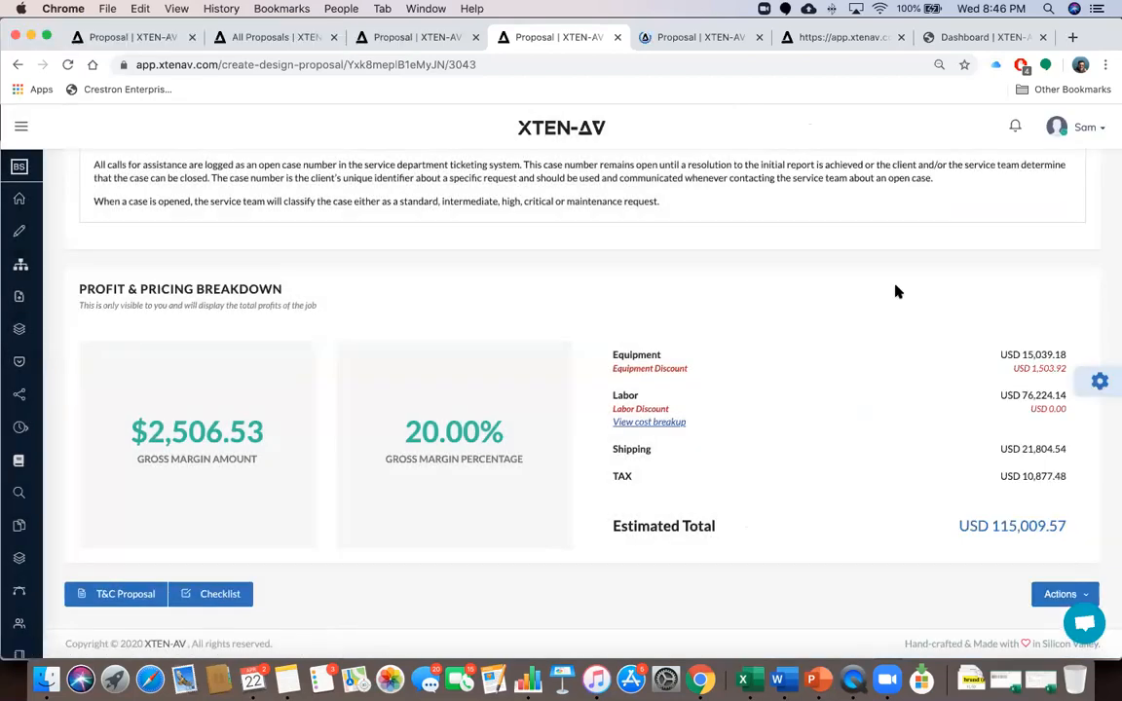
scroll(897, 291, up, 20)
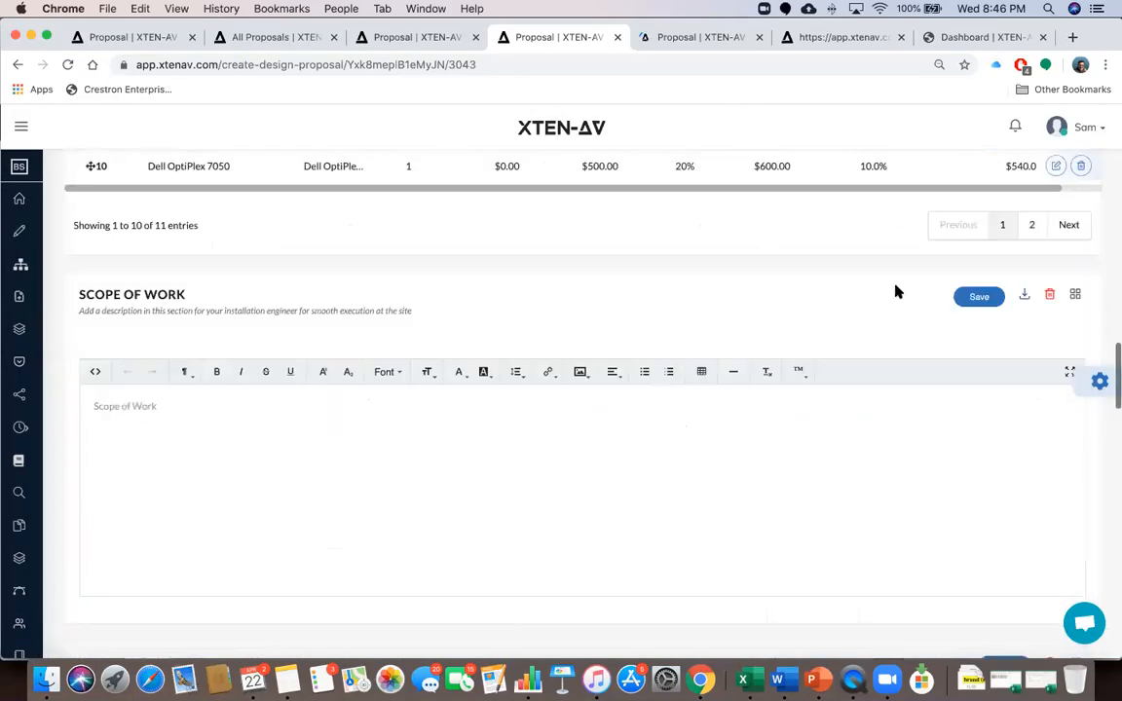
scroll(896, 286, up, 15)
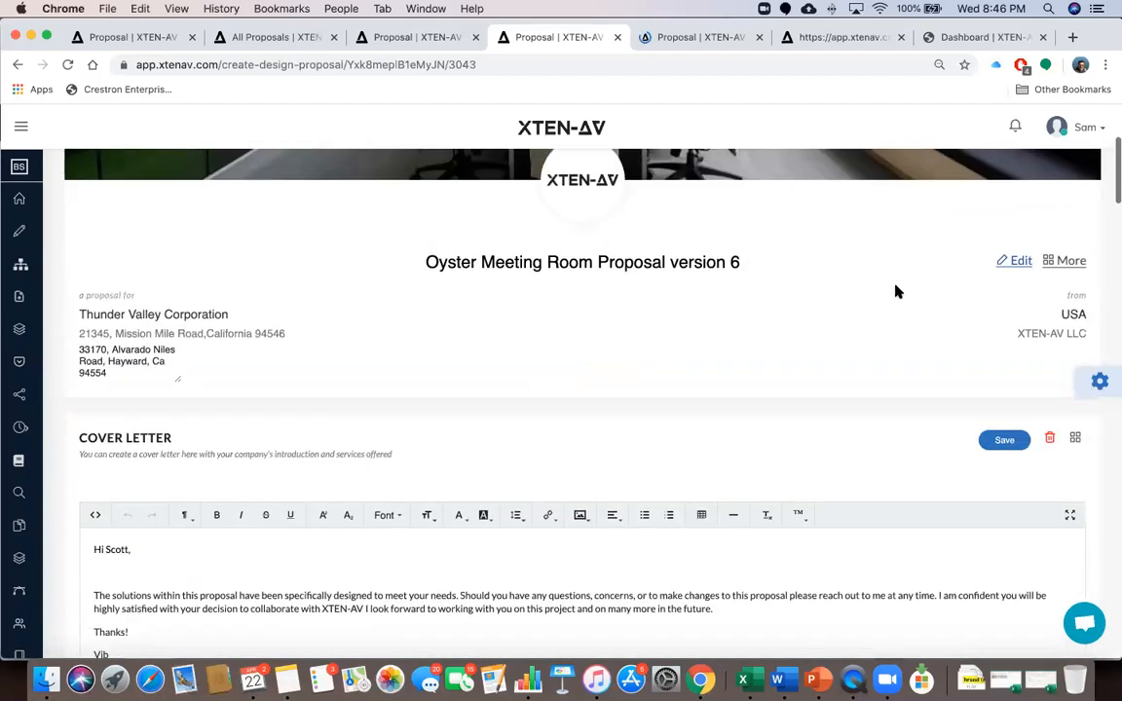
scroll(896, 291, up, 5)
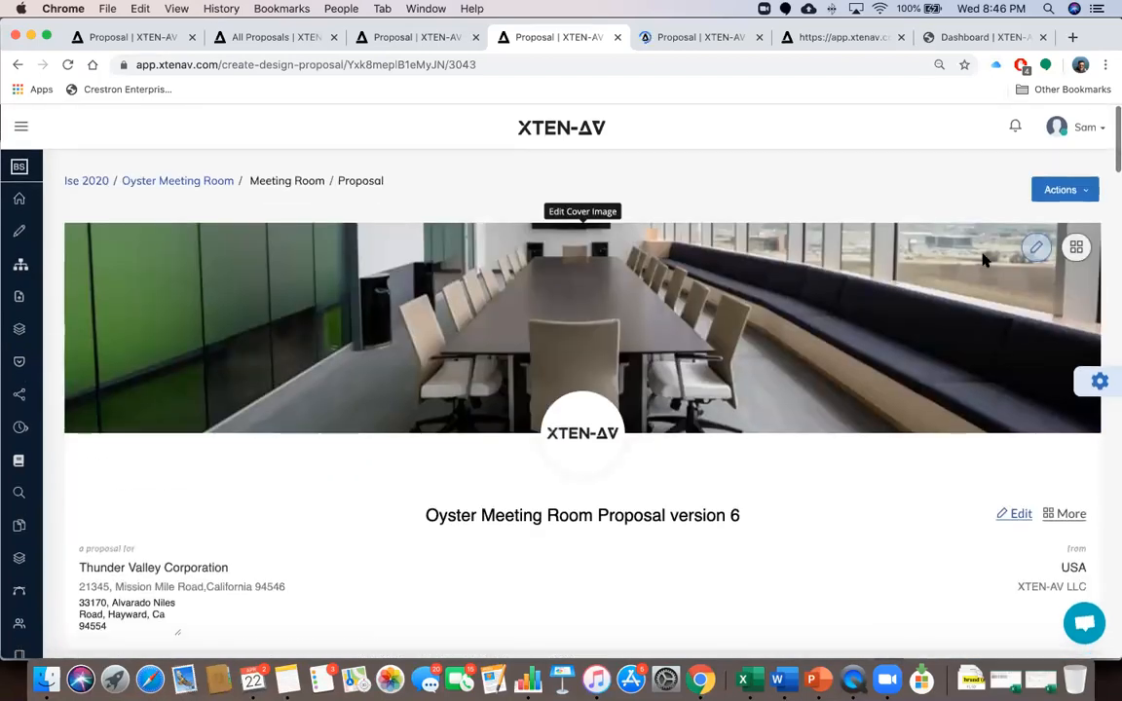
click(1080, 191)
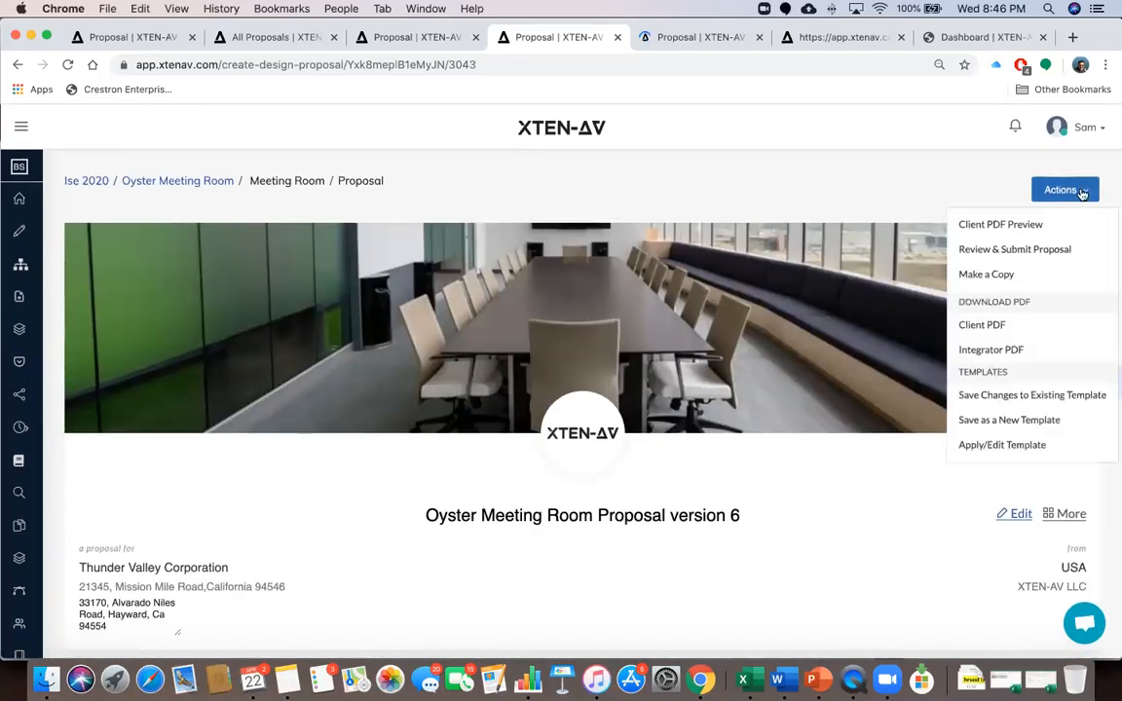
Use Save as a New Template to save the proposal under the name 'Proposal webinar'
click(1003, 422)
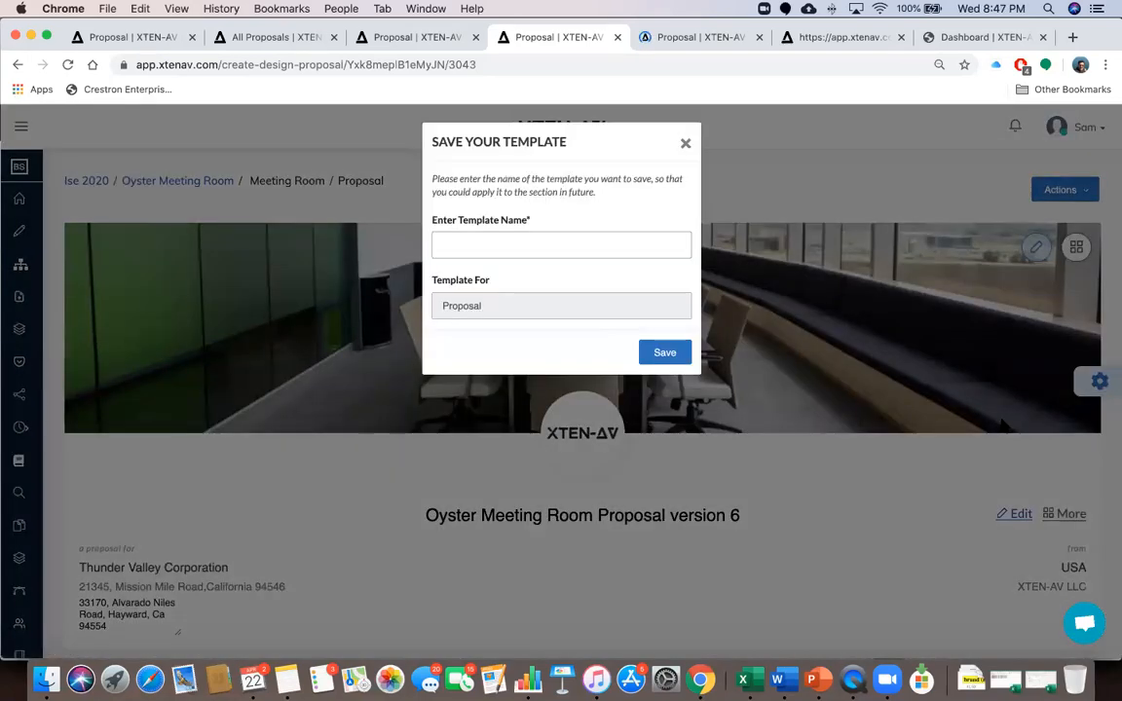
click(549, 242)
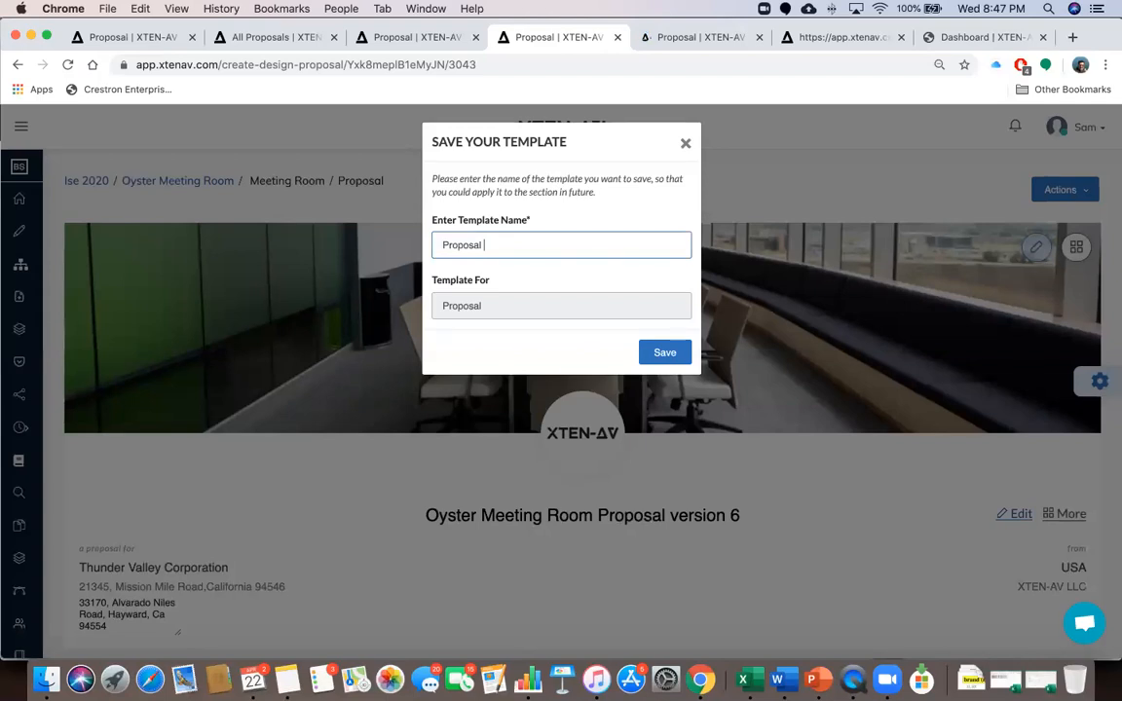
text(webinar)
click(663, 355)
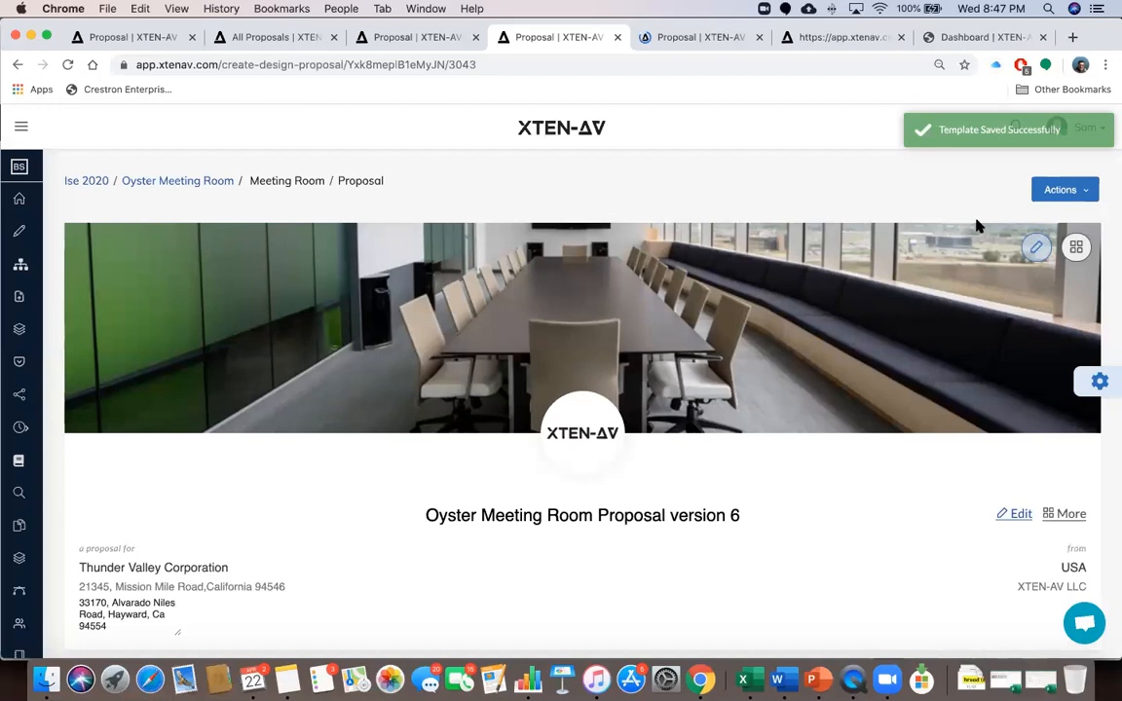
click(1058, 191)
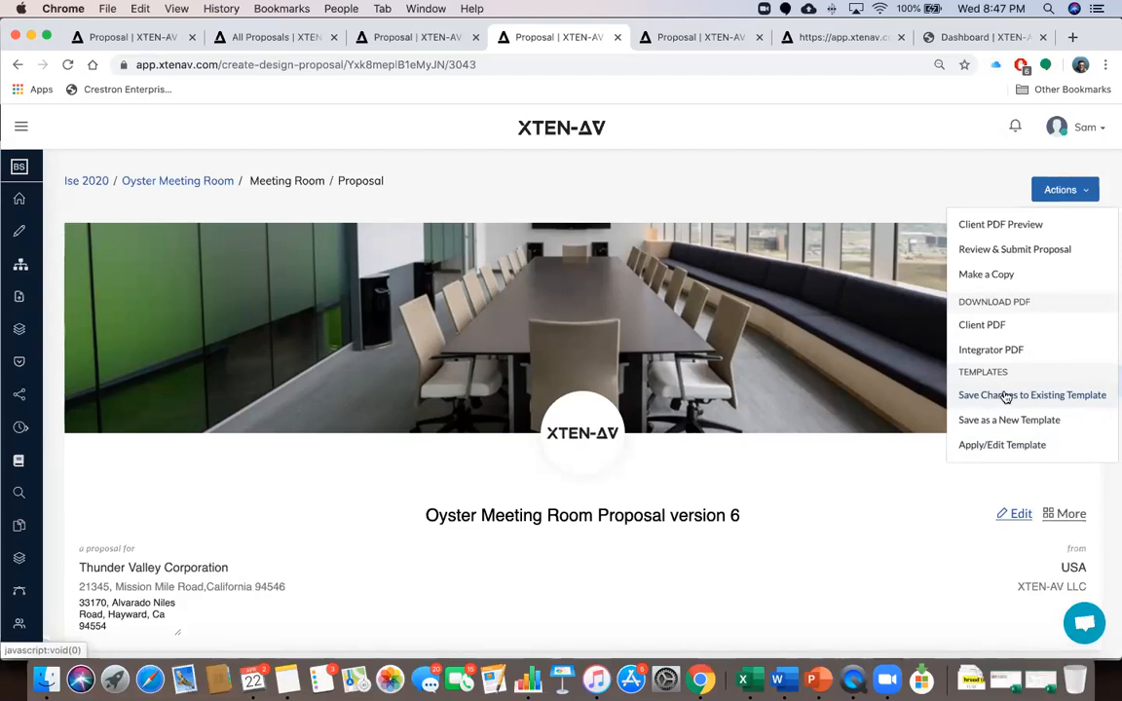
Overwrite the existing 'Proposal webinar' template with the proposal's current changes
click(998, 395)
click(664, 249)
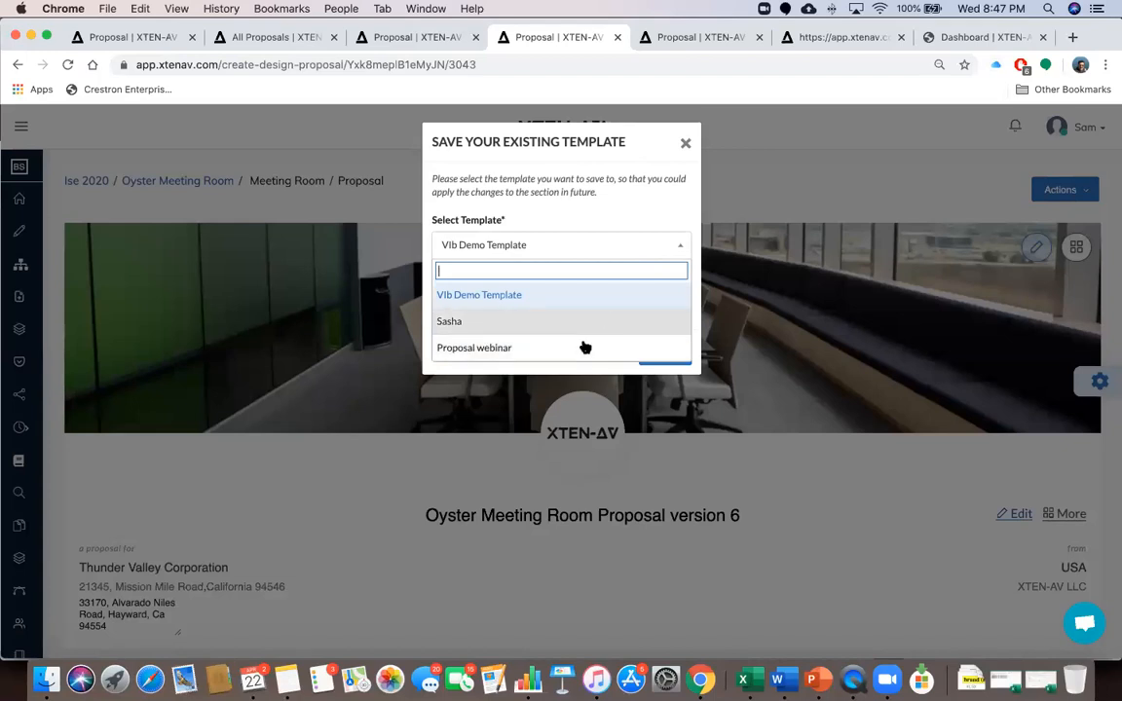
click(510, 348)
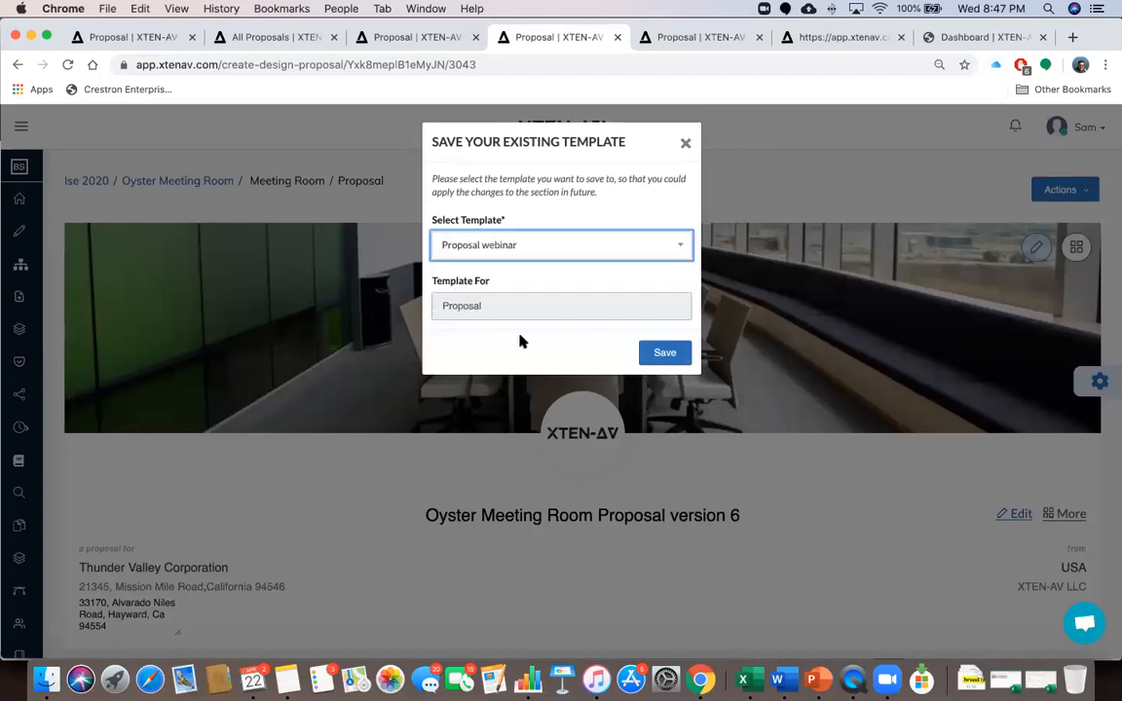
click(664, 353)
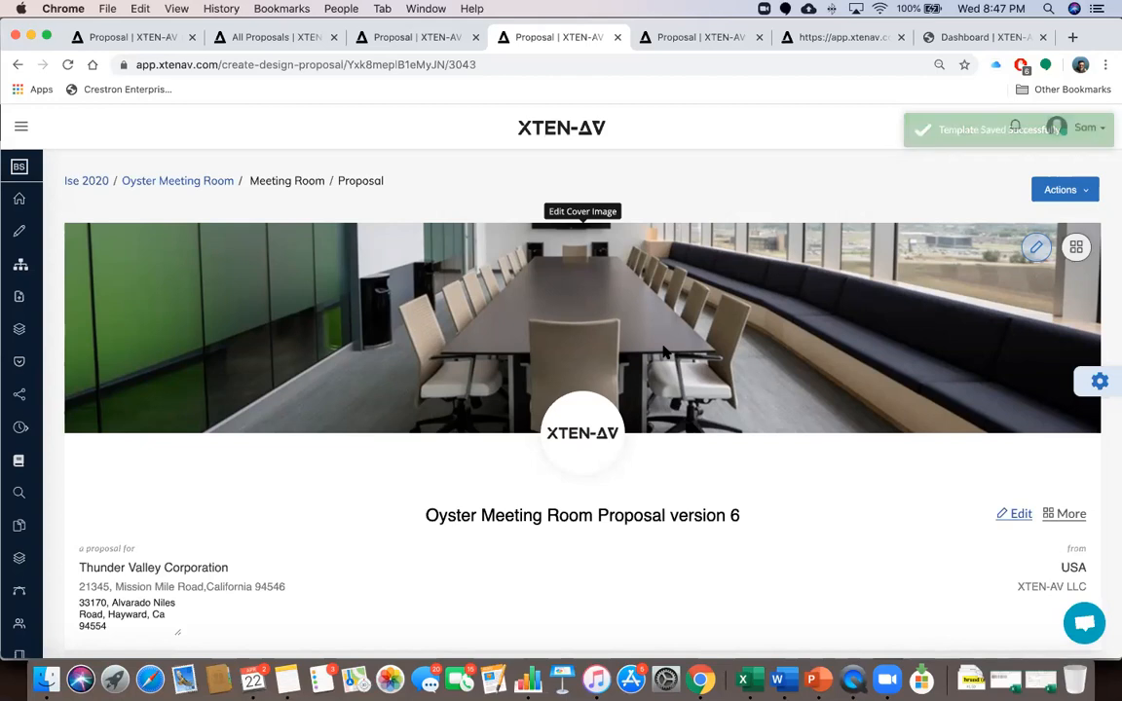
scroll(768, 443, down, 5)
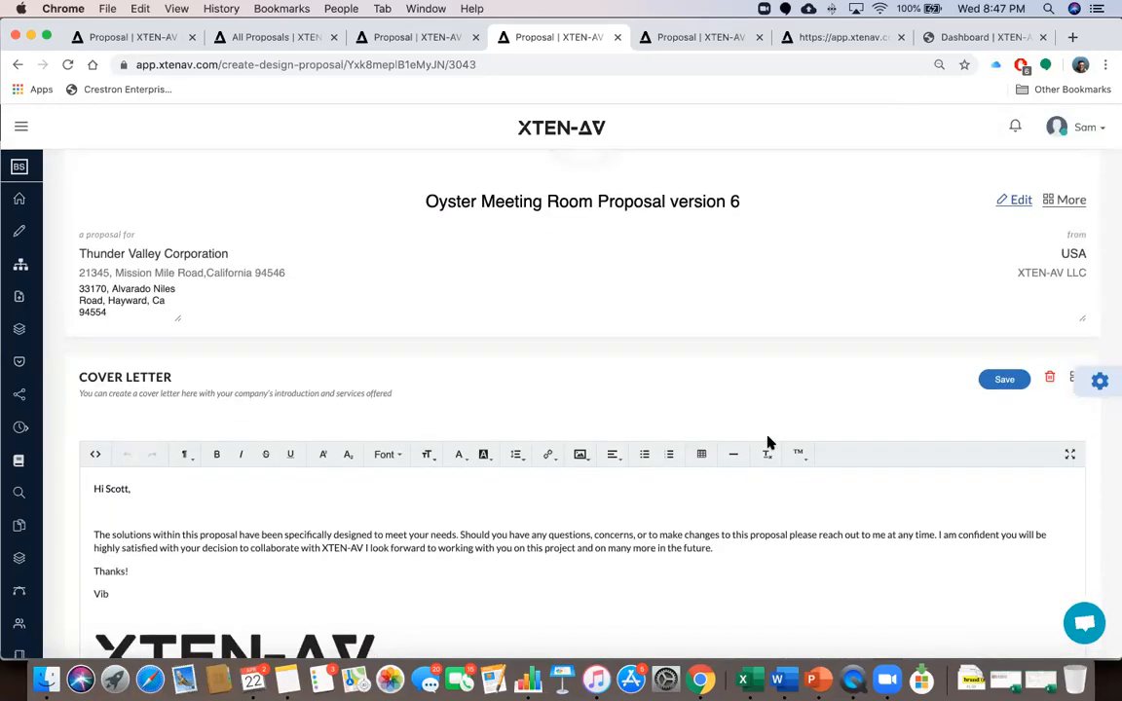
scroll(776, 350, up, 5)
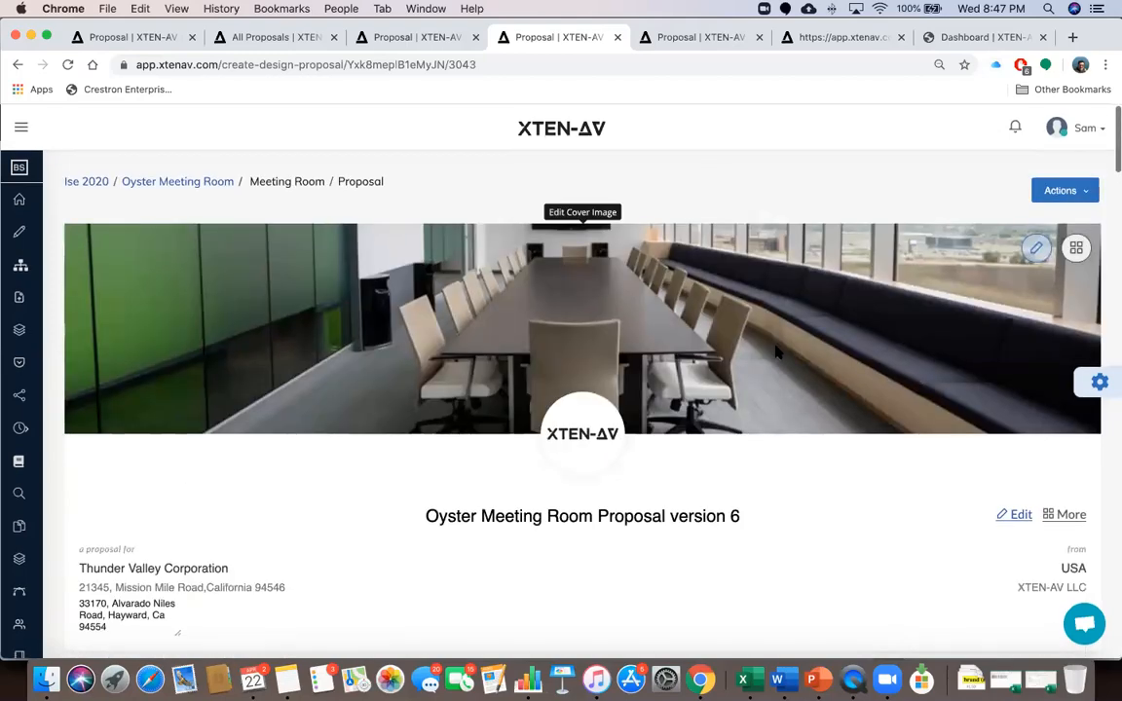
scroll(776, 350, down, 4)
scroll(776, 352, down, 15)
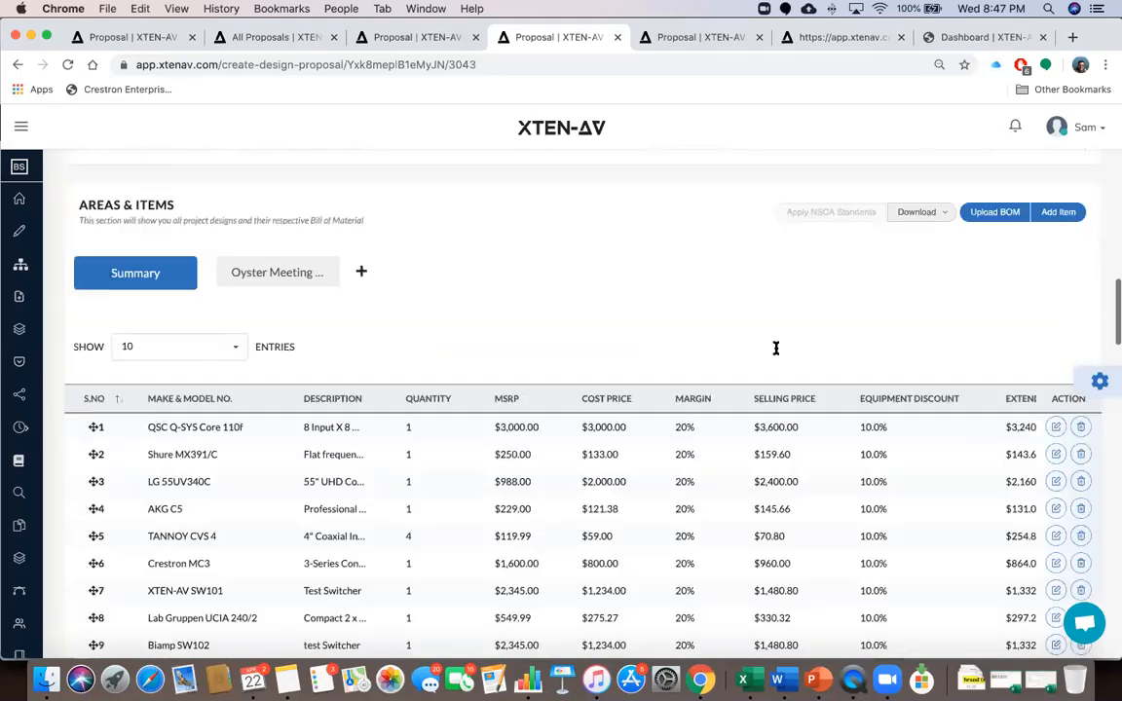
scroll(774, 346, up, 15)
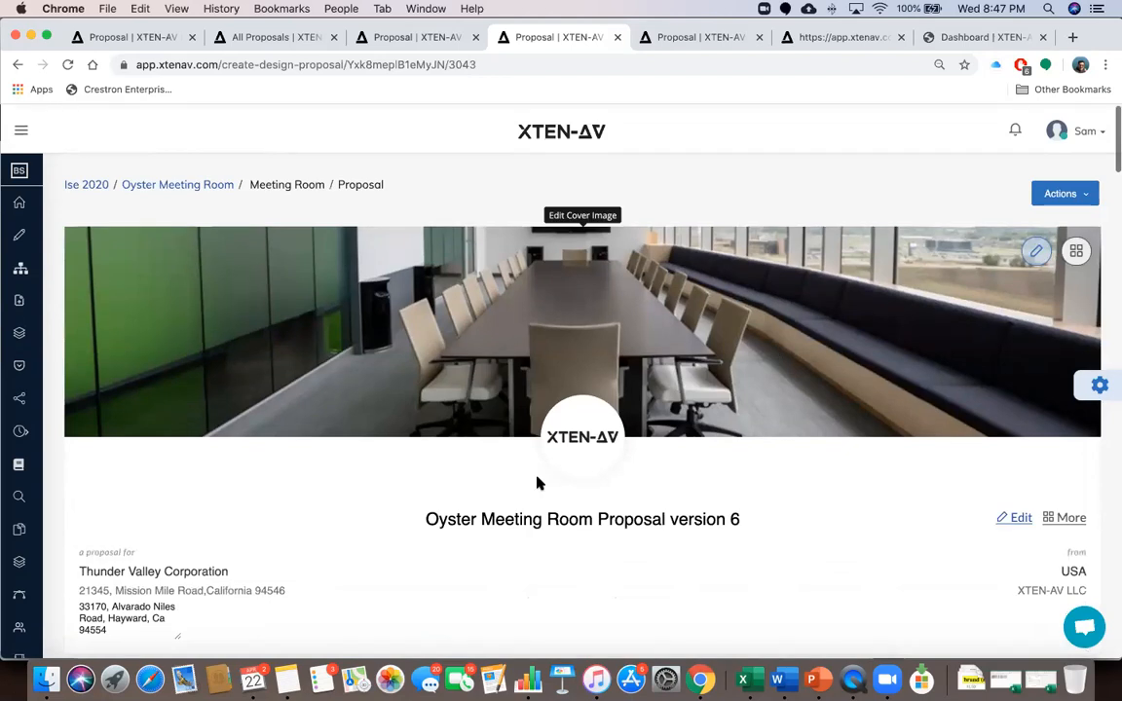
click(467, 681)
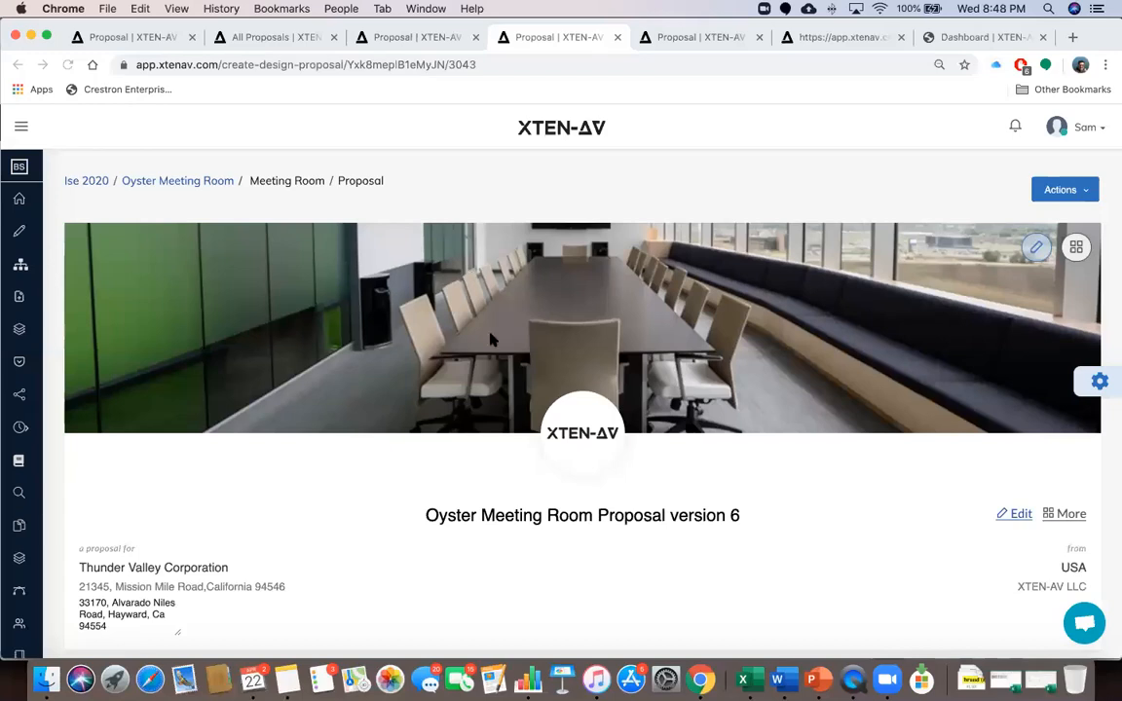
scroll(434, 297, down, 10)
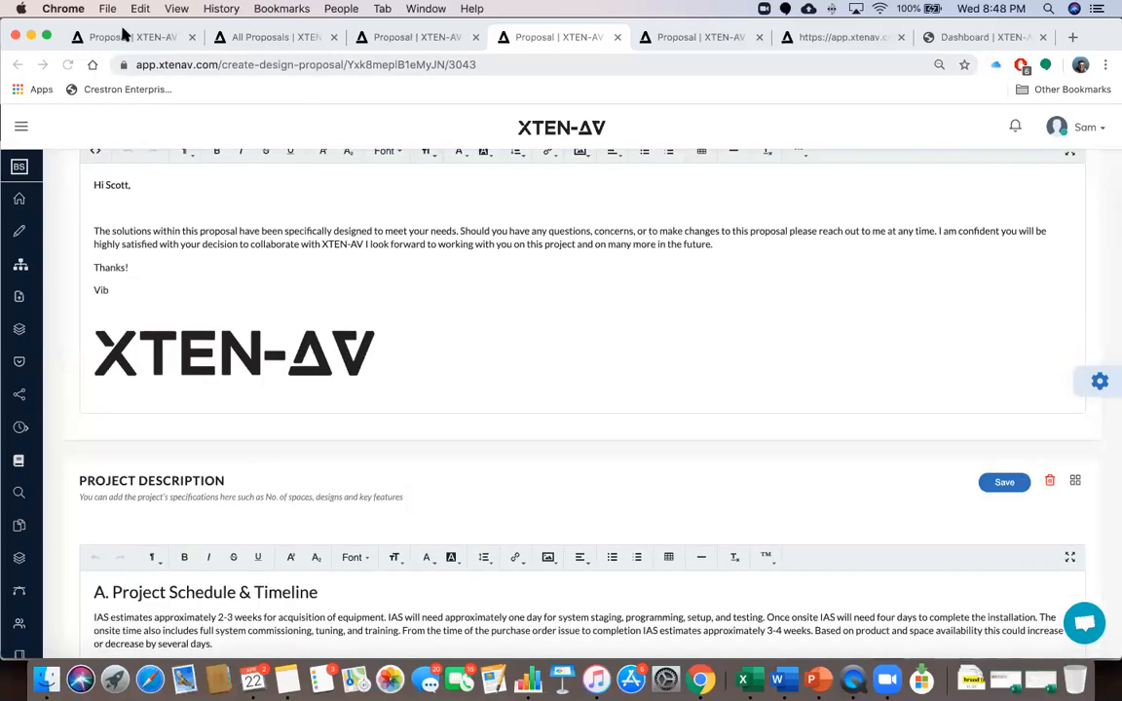
Look over ISE 2020 Proposal version 4, then open version 5 and scroll through it
click(120, 36)
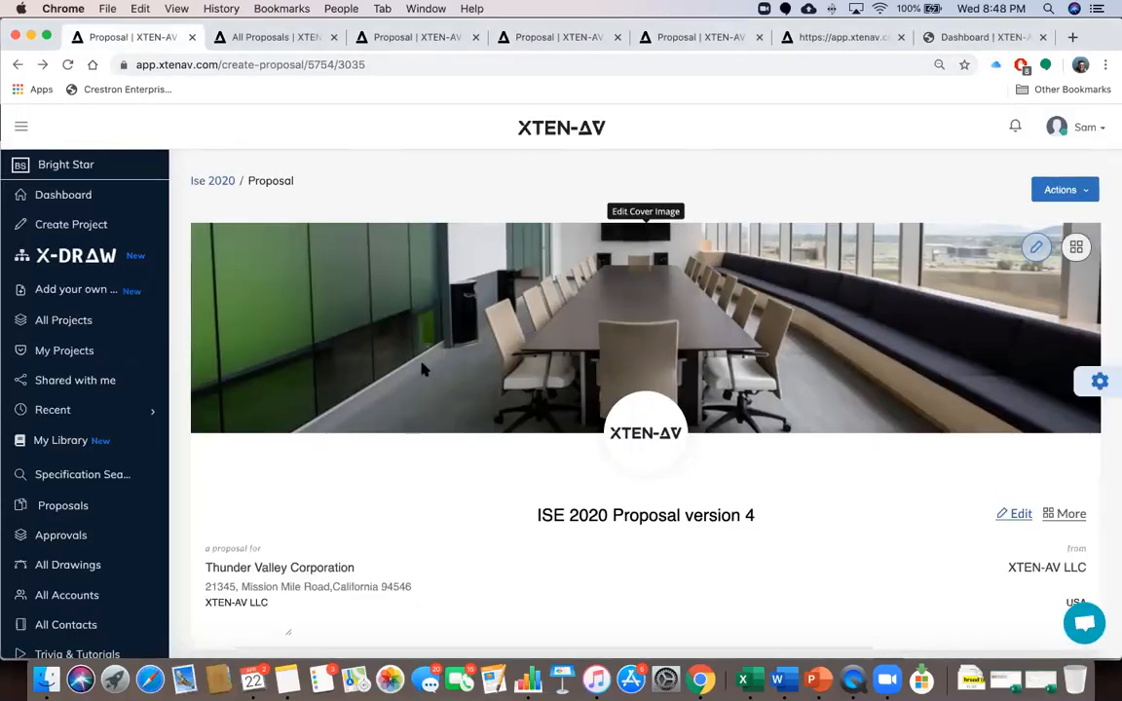
scroll(423, 369, down, 1)
click(705, 37)
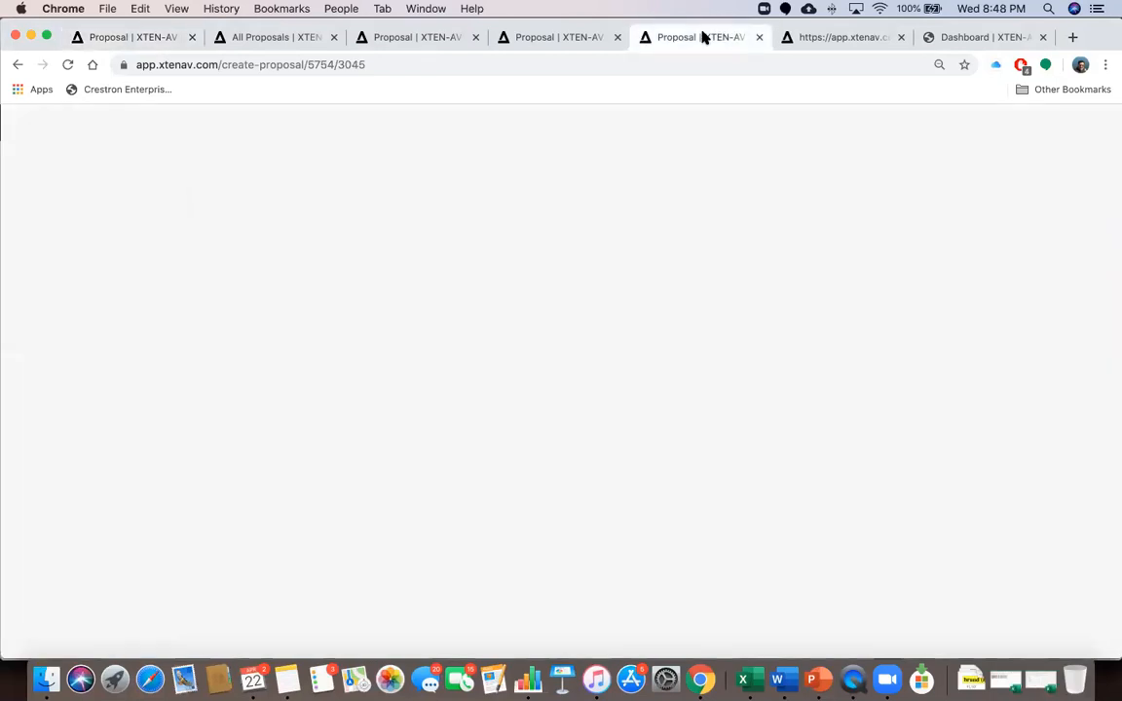
scroll(640, 402, down, 1)
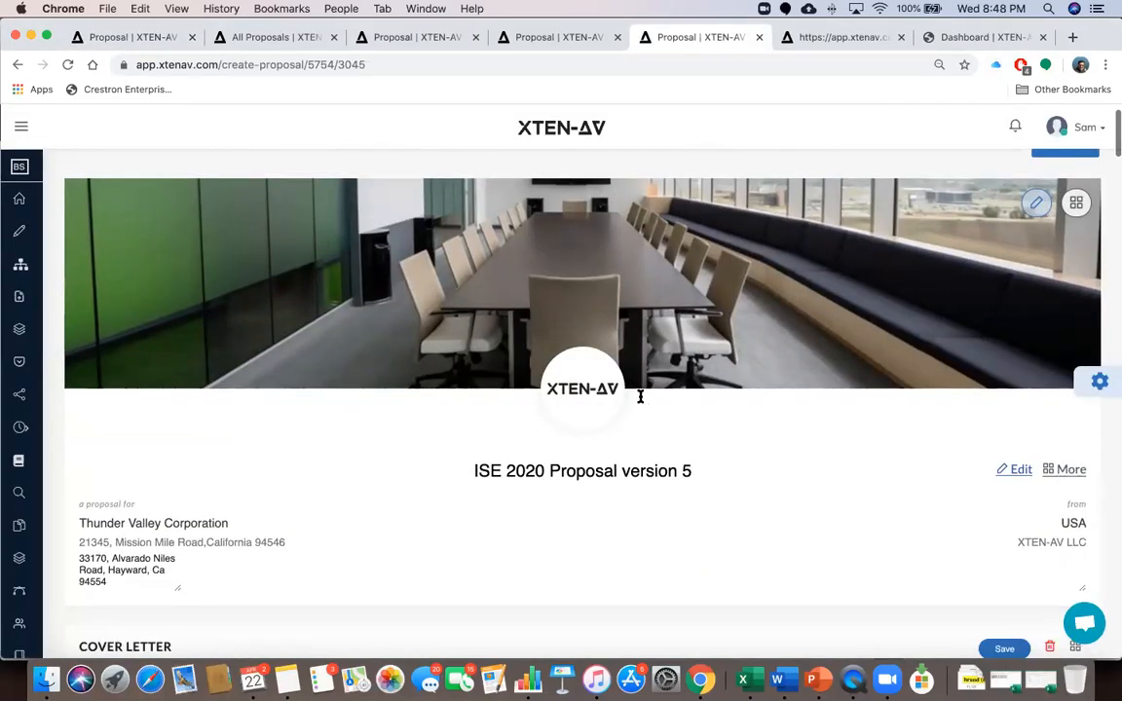
scroll(640, 402, down, 10)
Return to version 4, collapse the side navigation, and scroll down to its Summary equipment table
click(119, 36)
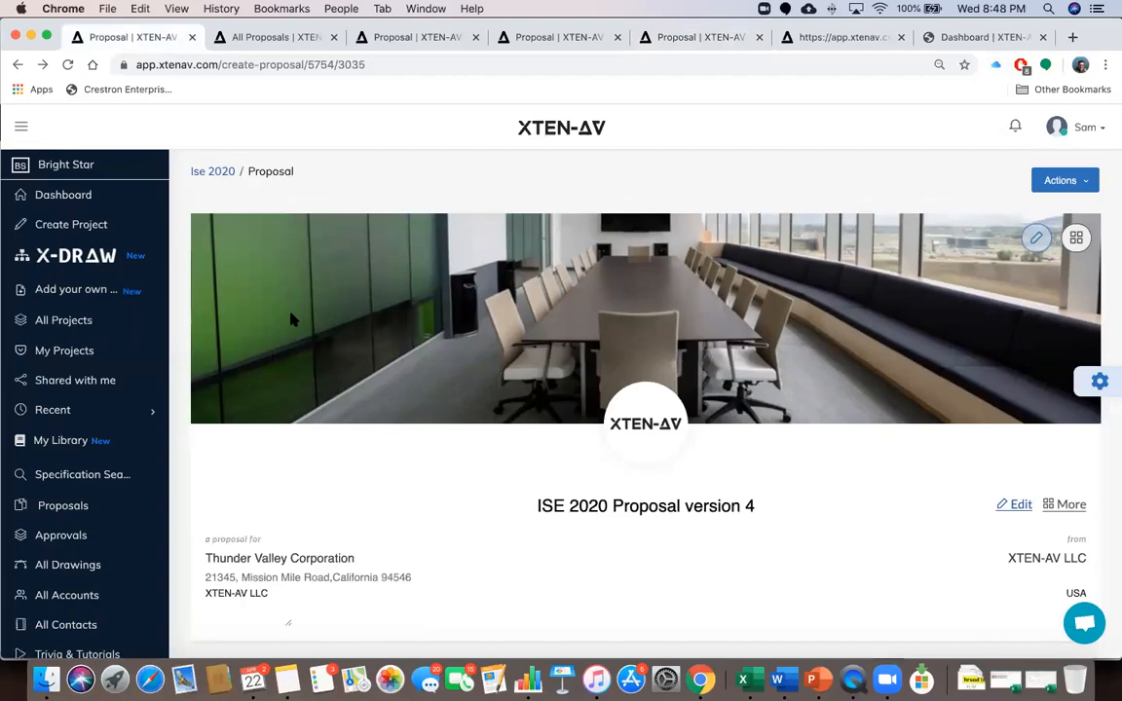
scroll(343, 404, down, 3)
scroll(343, 407, down, 10)
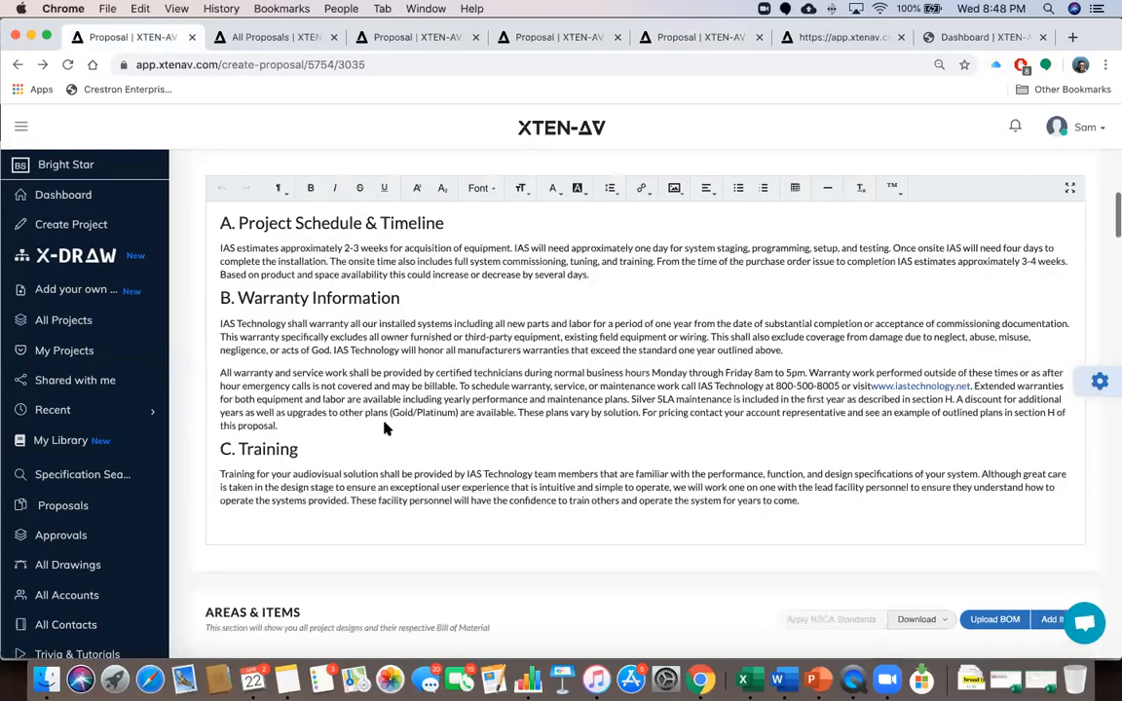
scroll(385, 428, down, 8)
scroll(385, 428, up, 20)
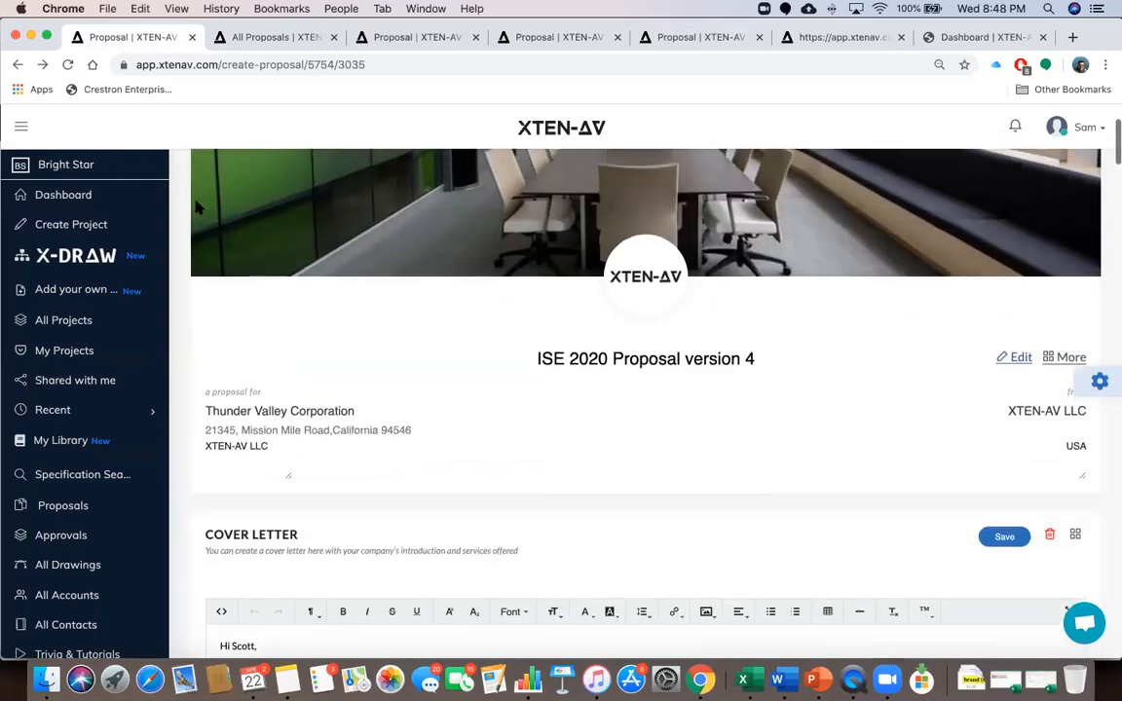
click(22, 126)
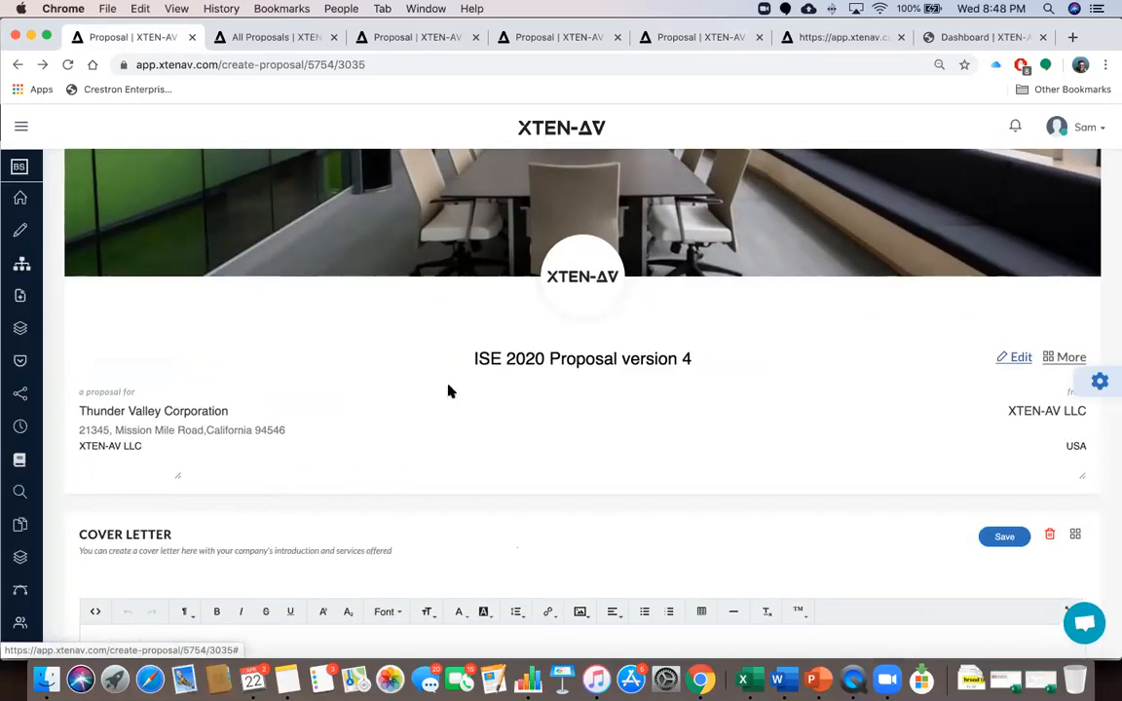
scroll(495, 446, down, 3)
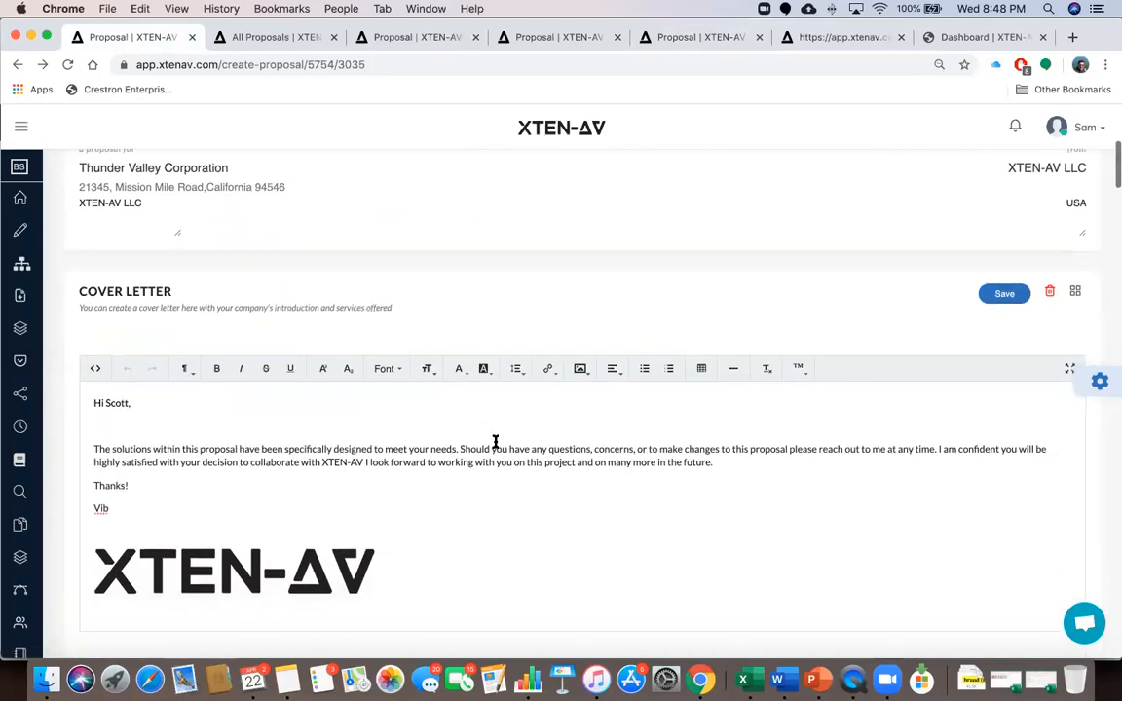
scroll(493, 444, down, 1)
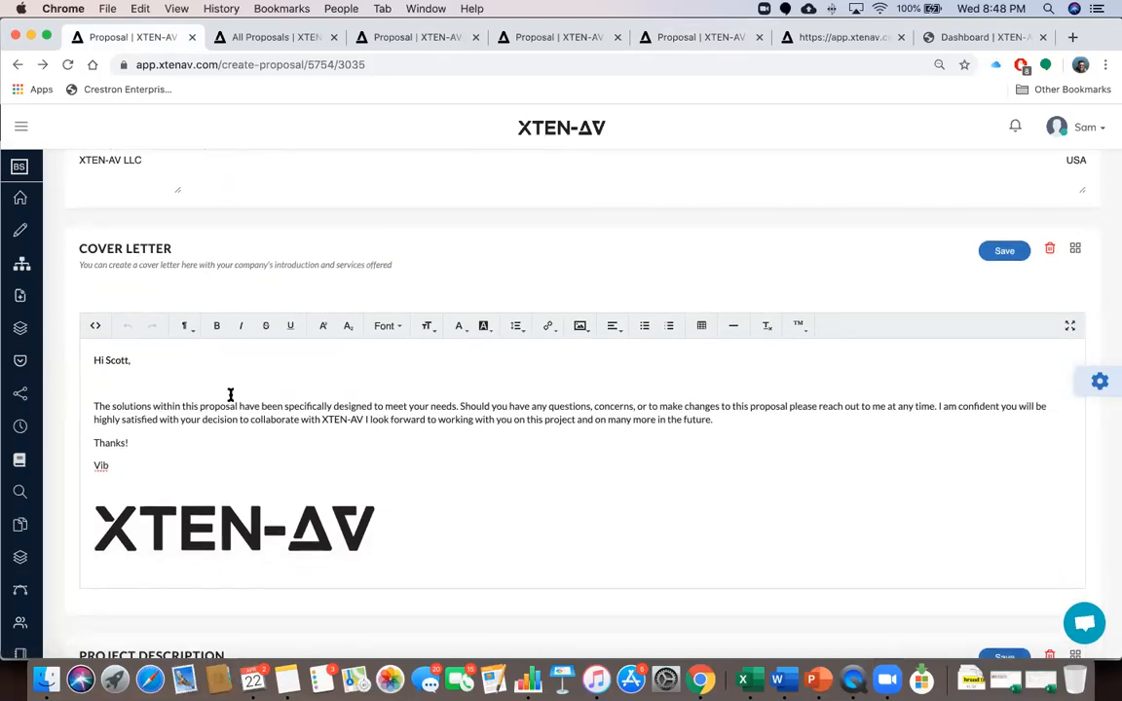
scroll(231, 397, down, 15)
scroll(231, 395, down, 5)
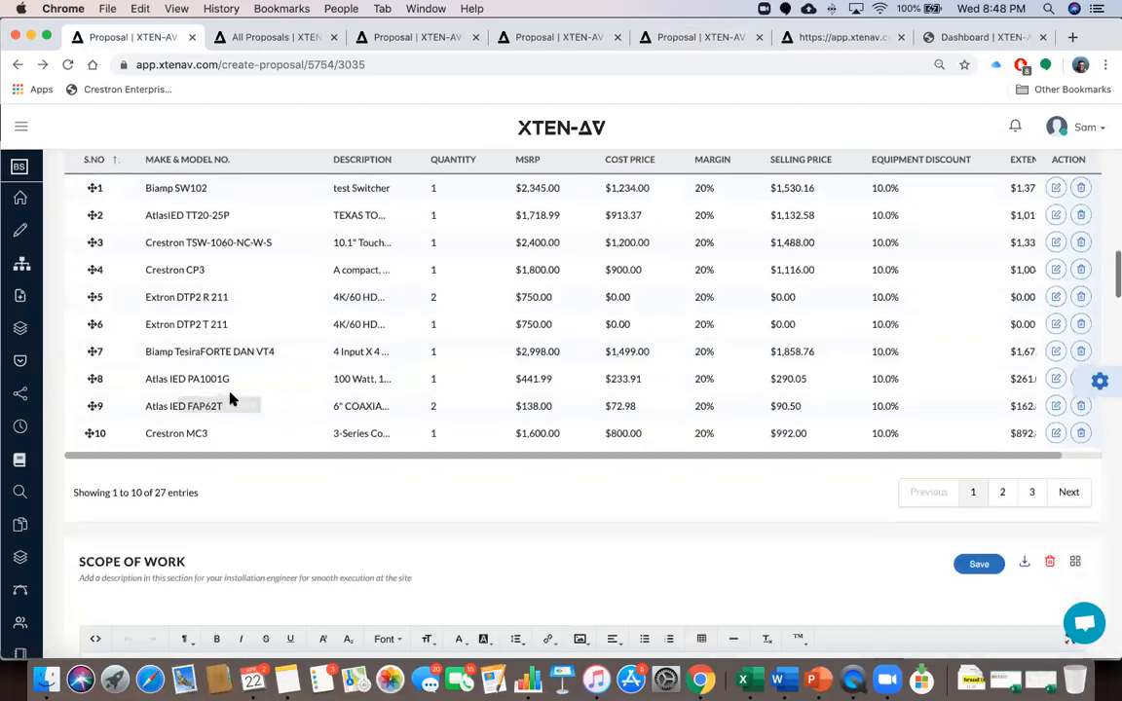
Switch the Areas & Items table from Oyster Meeting Room to Coral Meeting Room's 16 items
scroll(230, 395, up, 4)
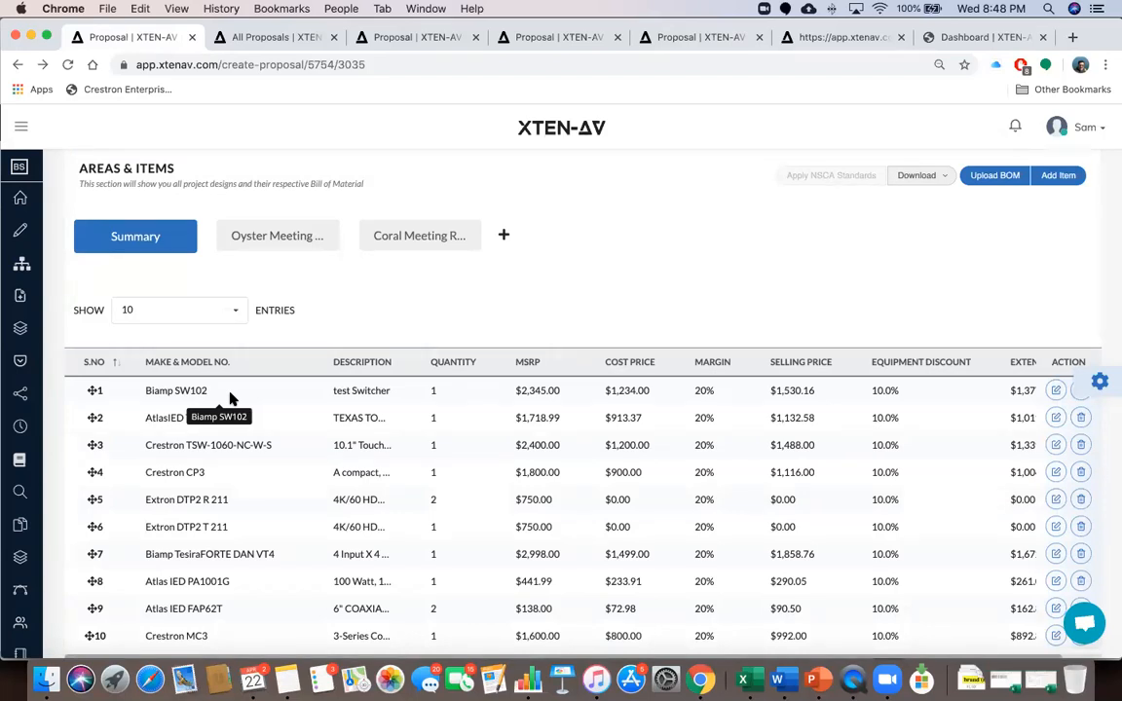
scroll(425, 473, down, 2)
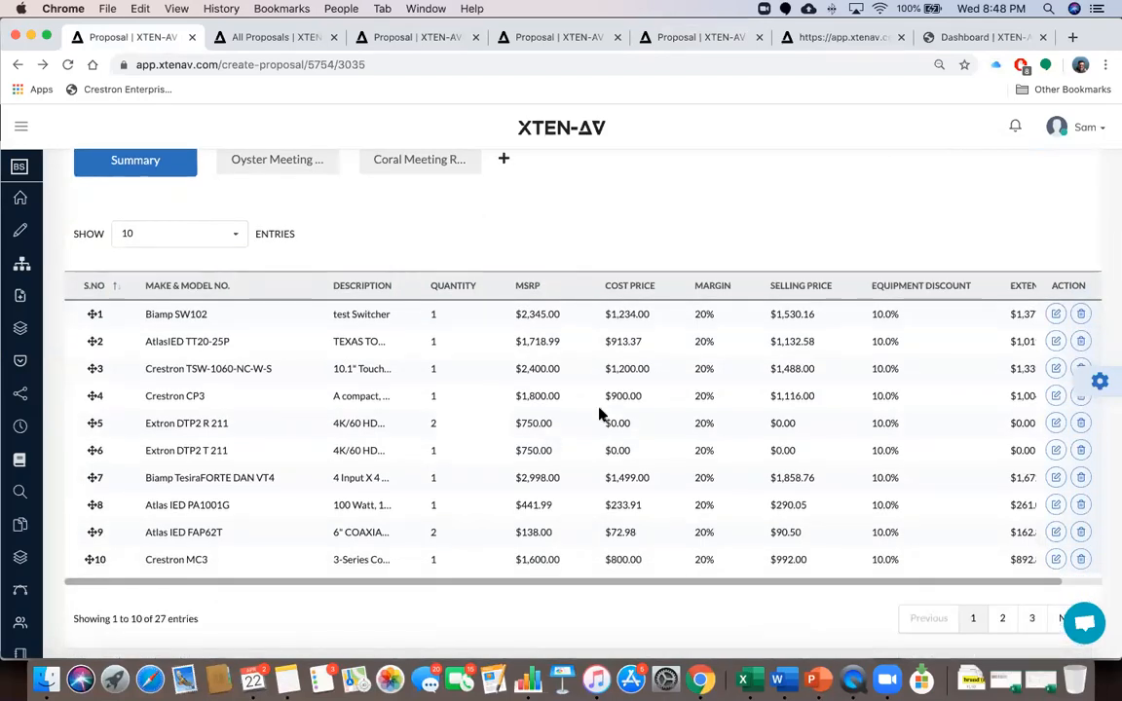
scroll(546, 380, up, 2)
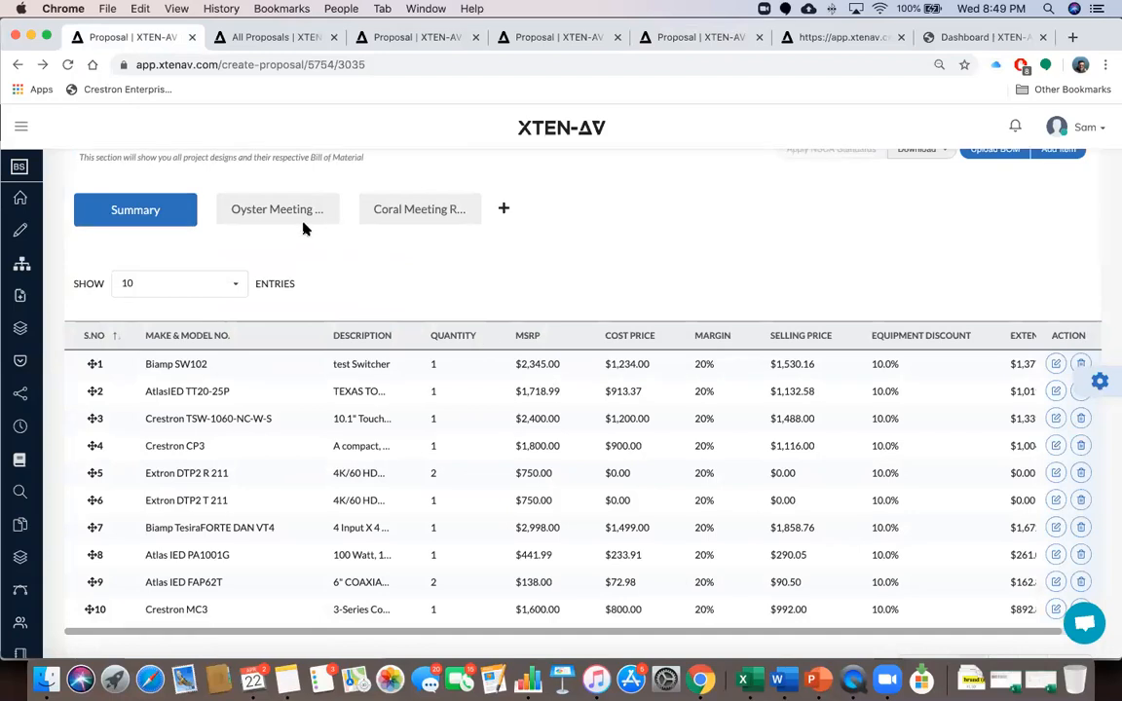
click(289, 210)
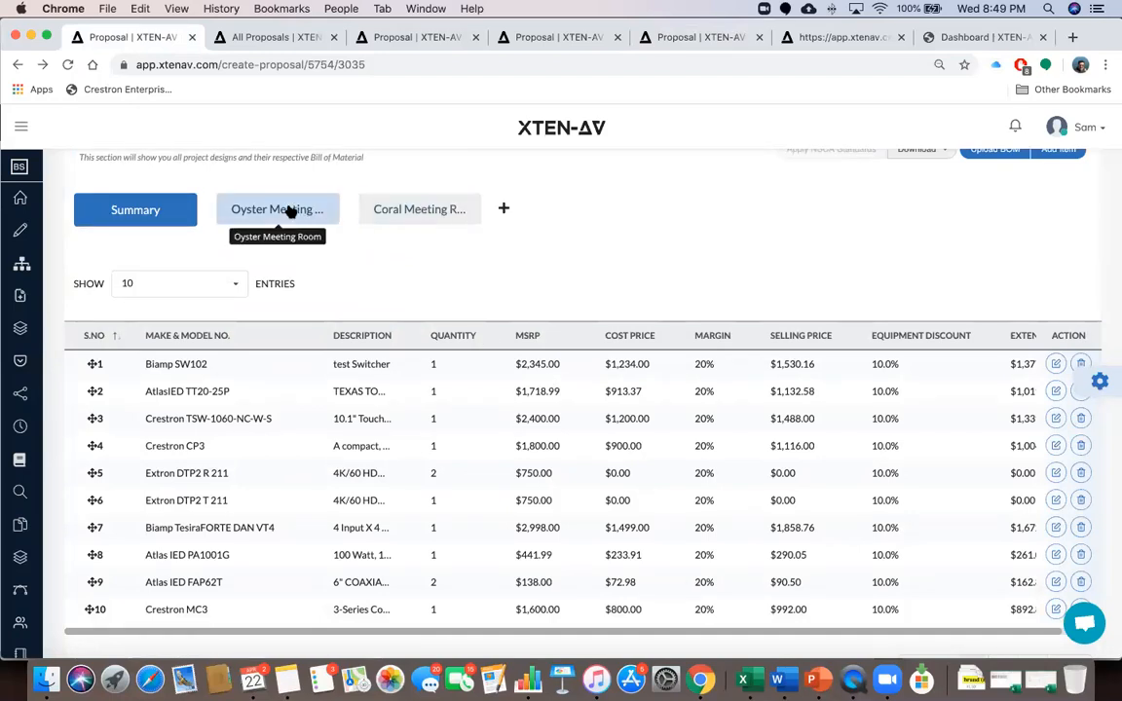
click(398, 211)
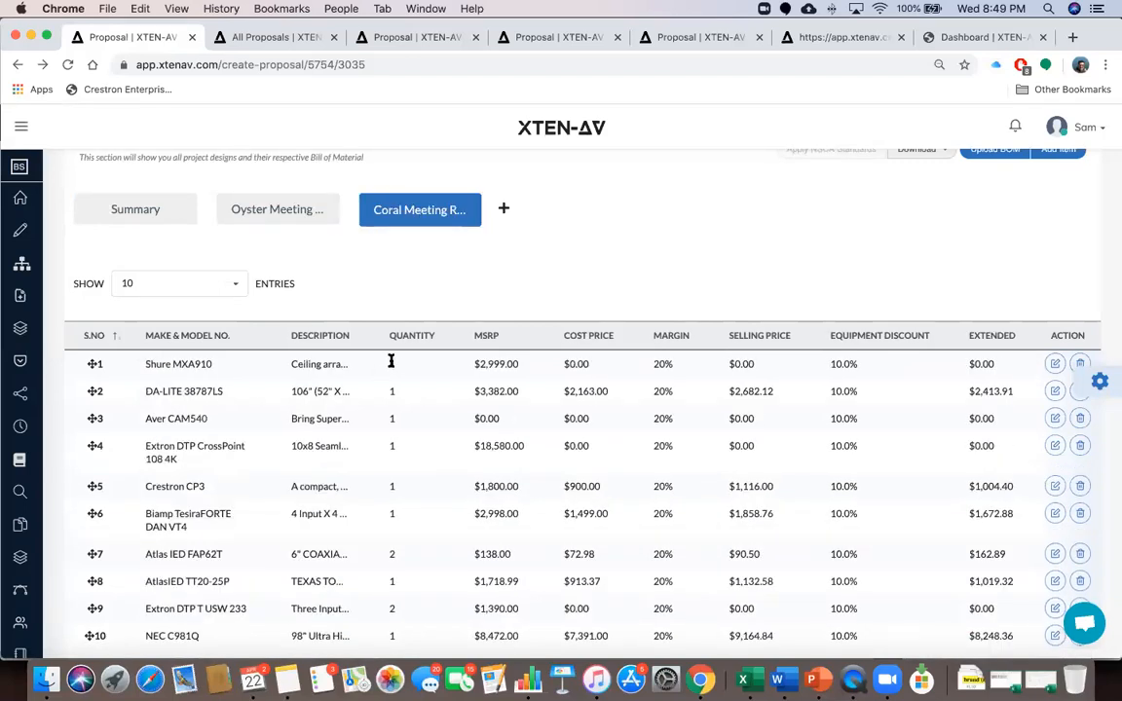
scroll(393, 408, down, 2)
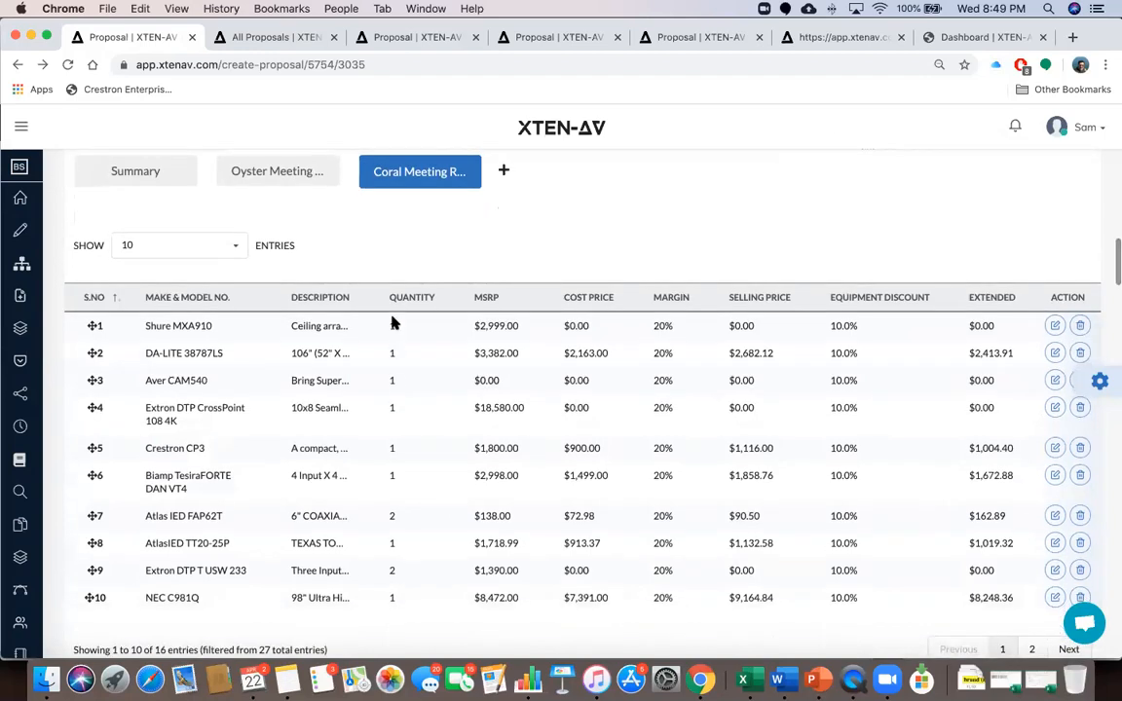
Cancel the Add Room prompt, then edit and save the Shure MXA910 line (qty 1, $2,999.00 MSRP)
click(504, 170)
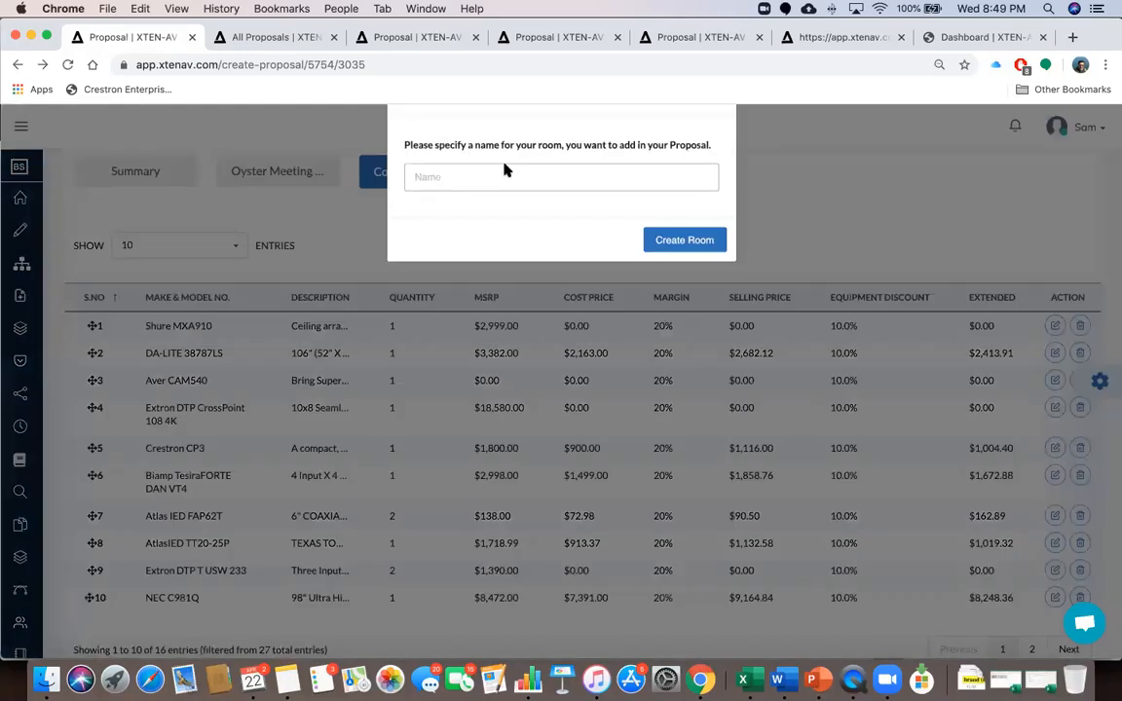
click(721, 143)
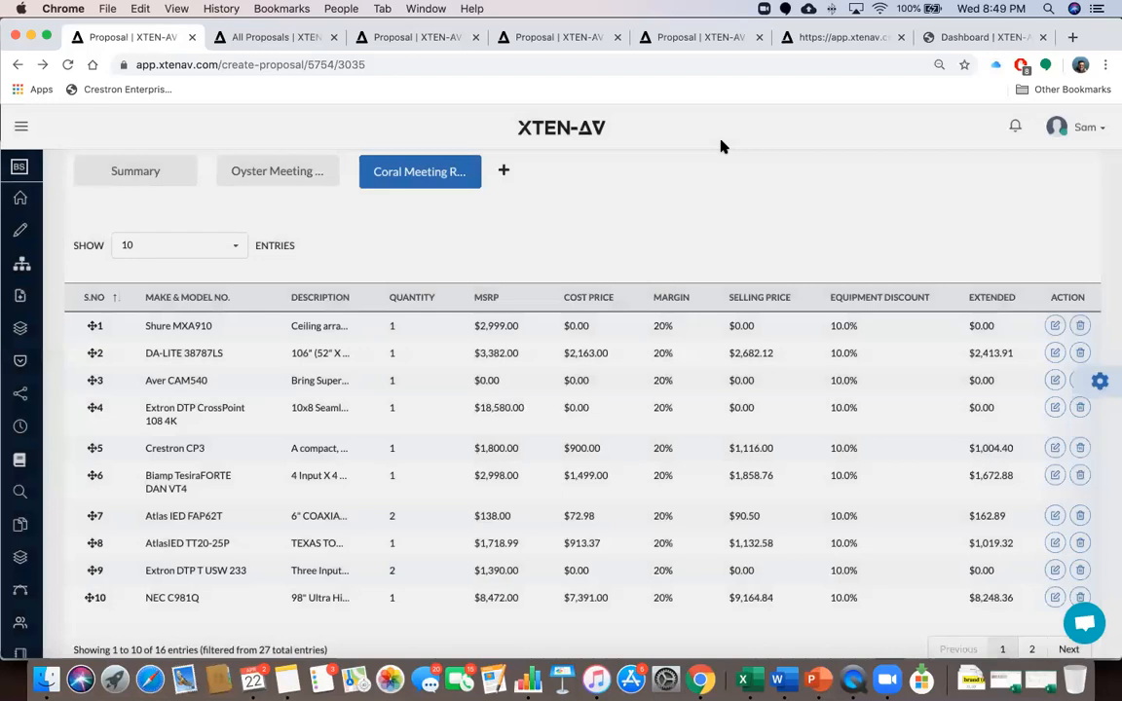
scroll(656, 376, up, 1)
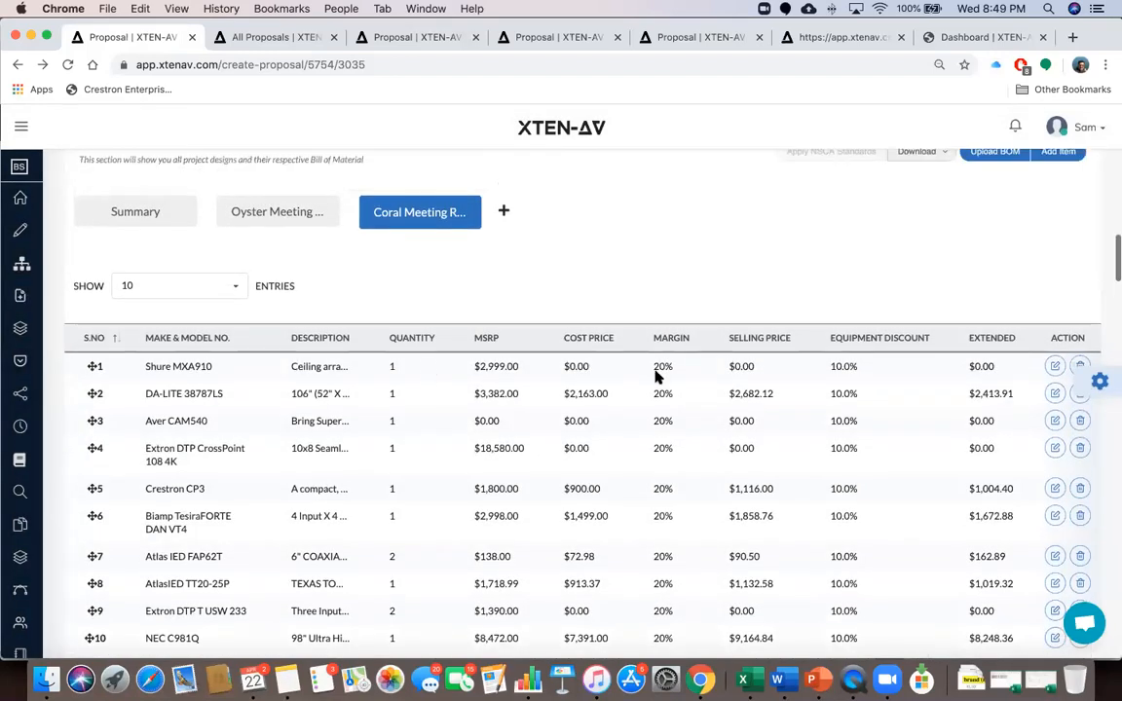
scroll(707, 356, down, 1)
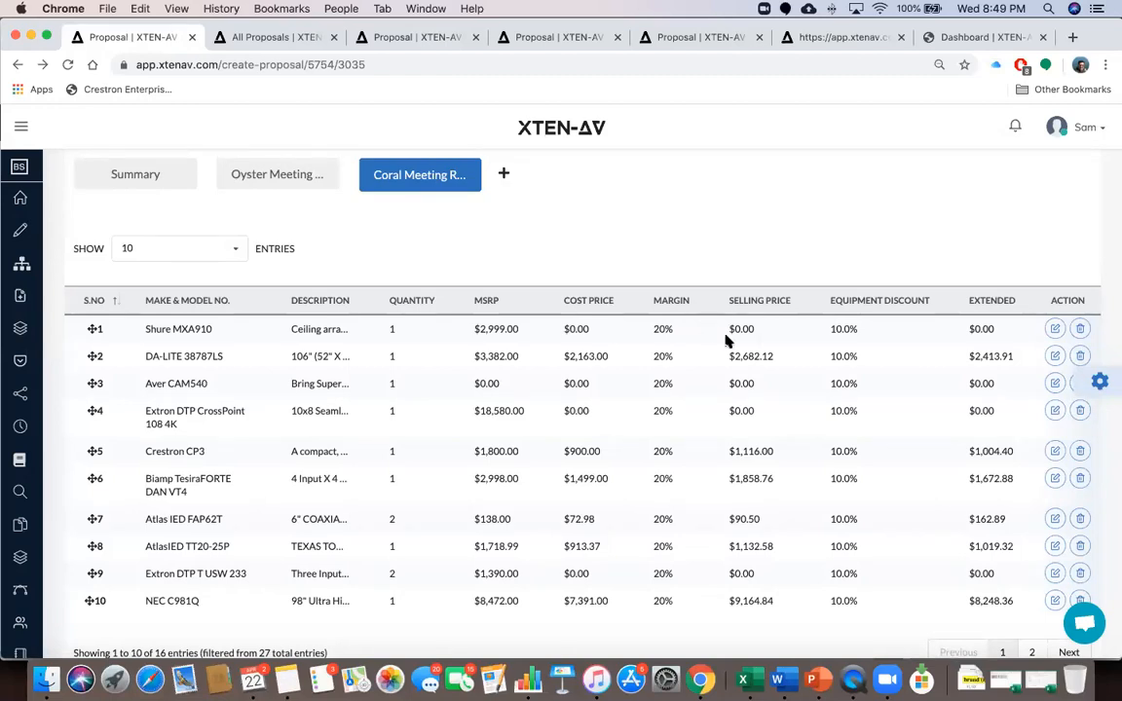
click(1056, 330)
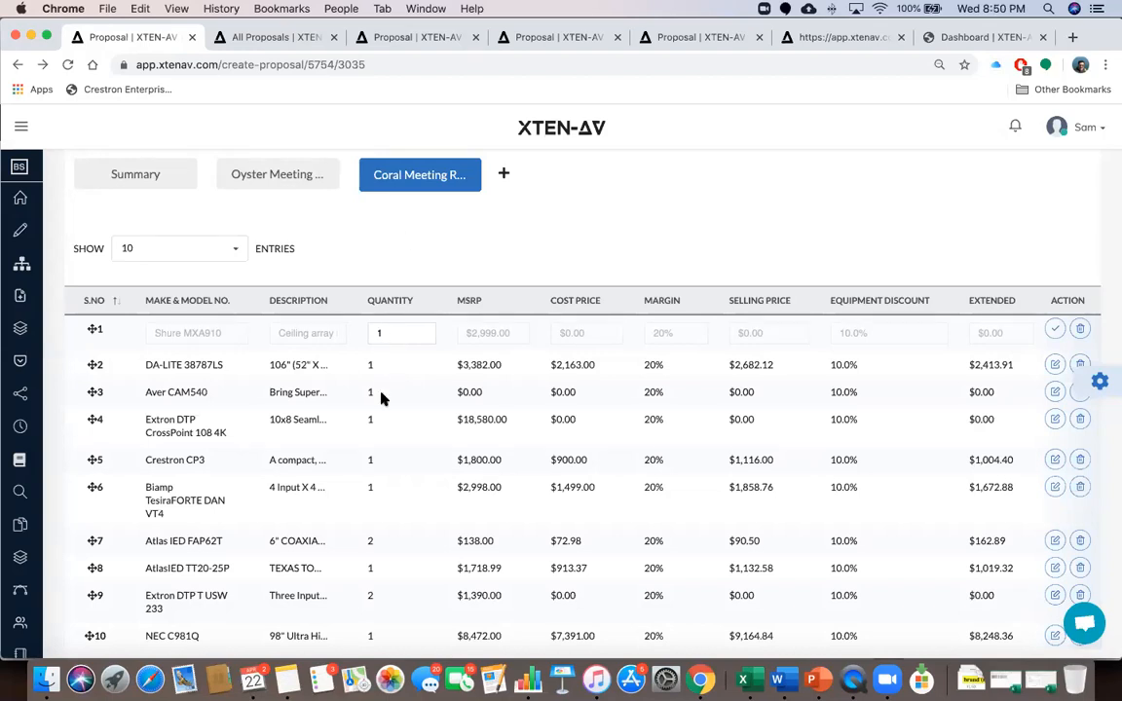
click(1057, 330)
Start adding an item for Coral Meeting Room, then close the add-item window without adding
scroll(1024, 240, up, 2)
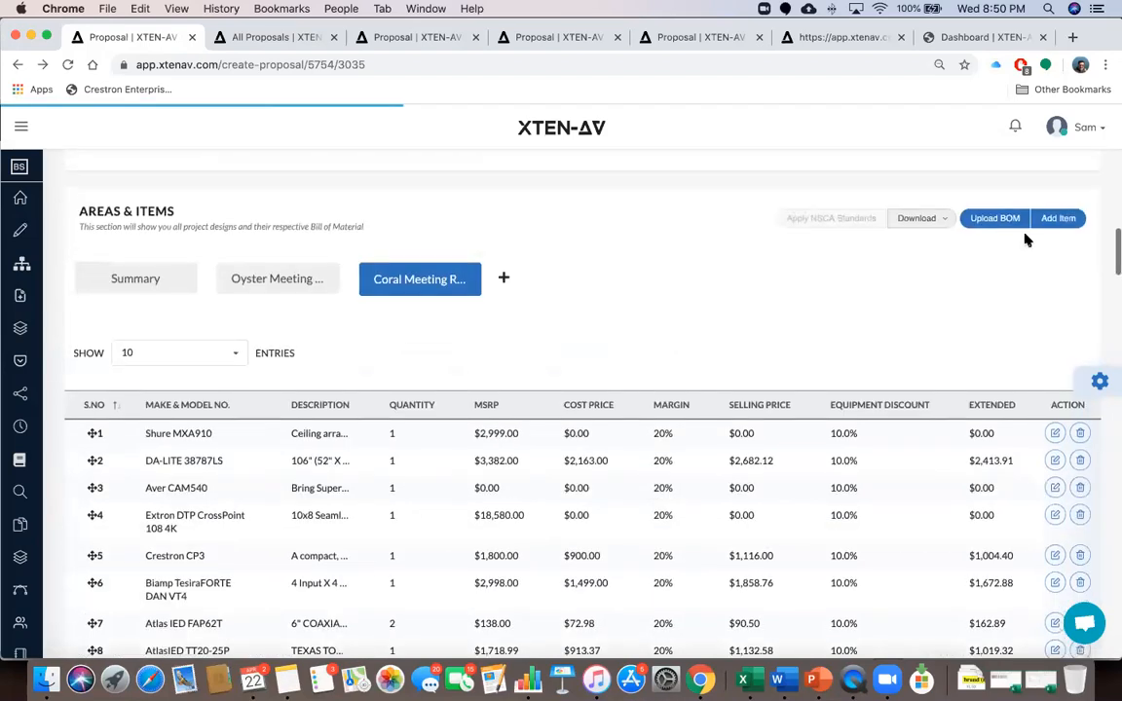
click(1049, 222)
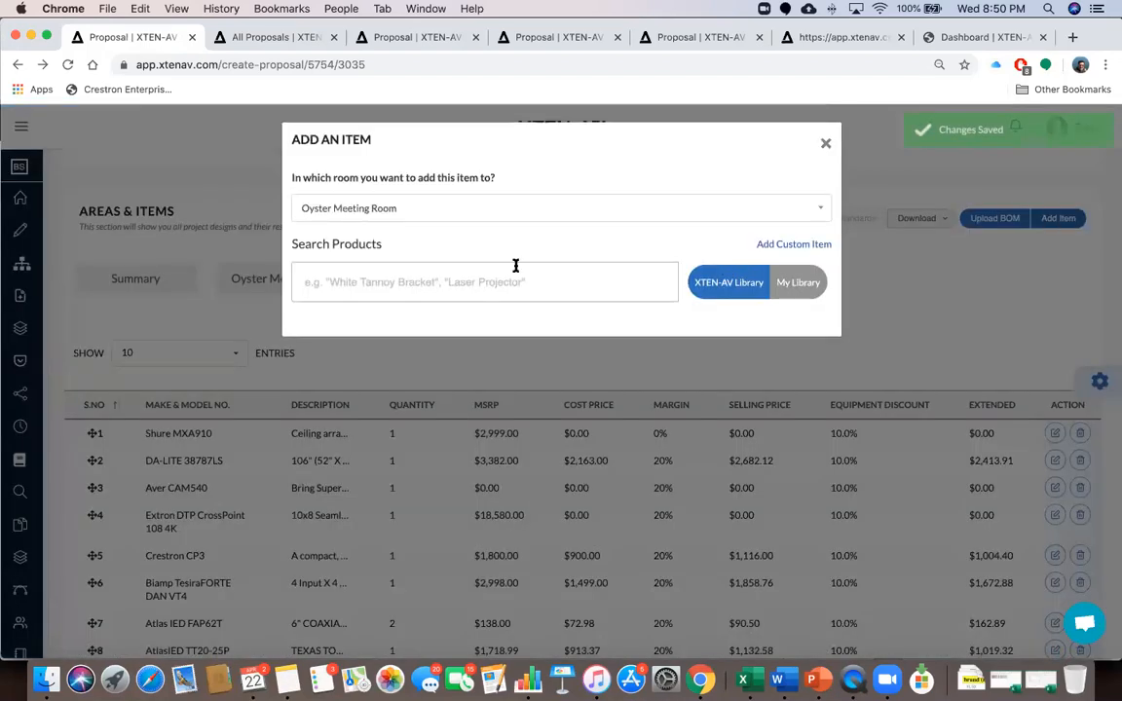
click(462, 211)
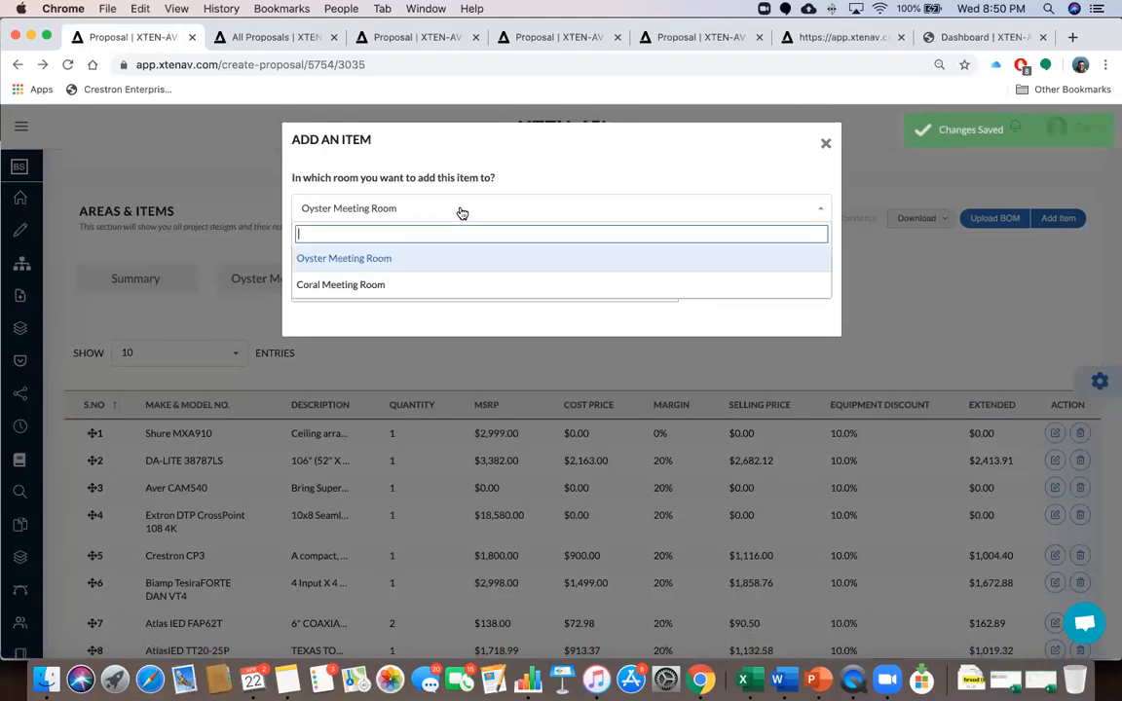
click(438, 285)
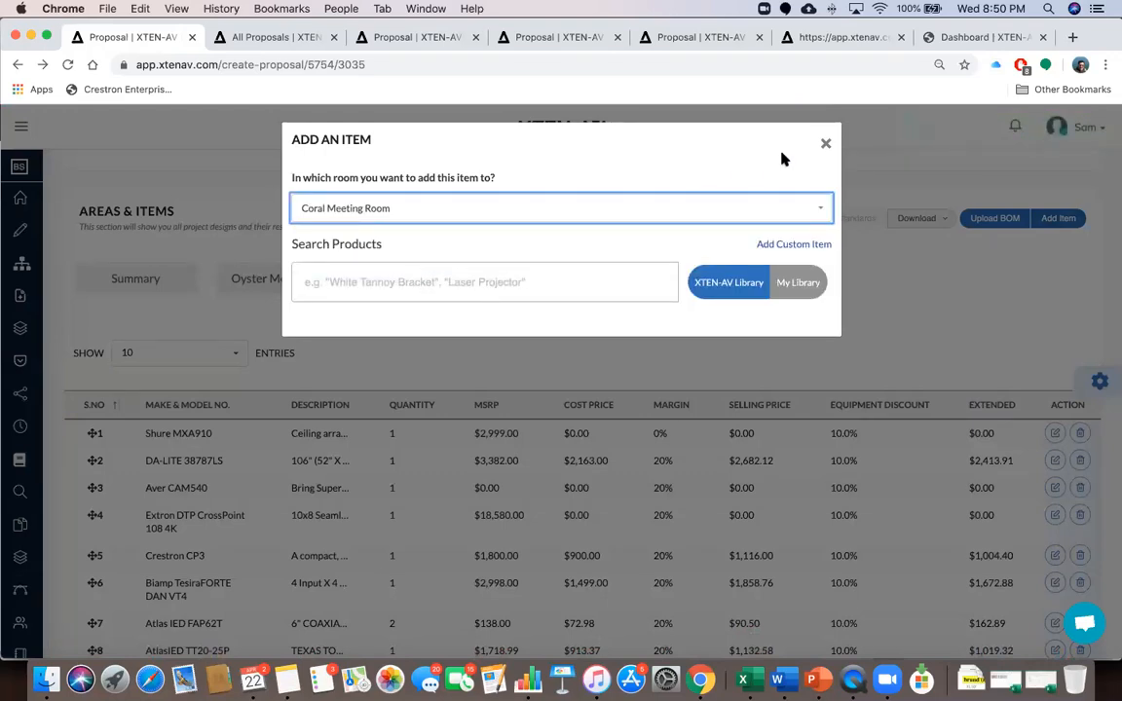
click(824, 143)
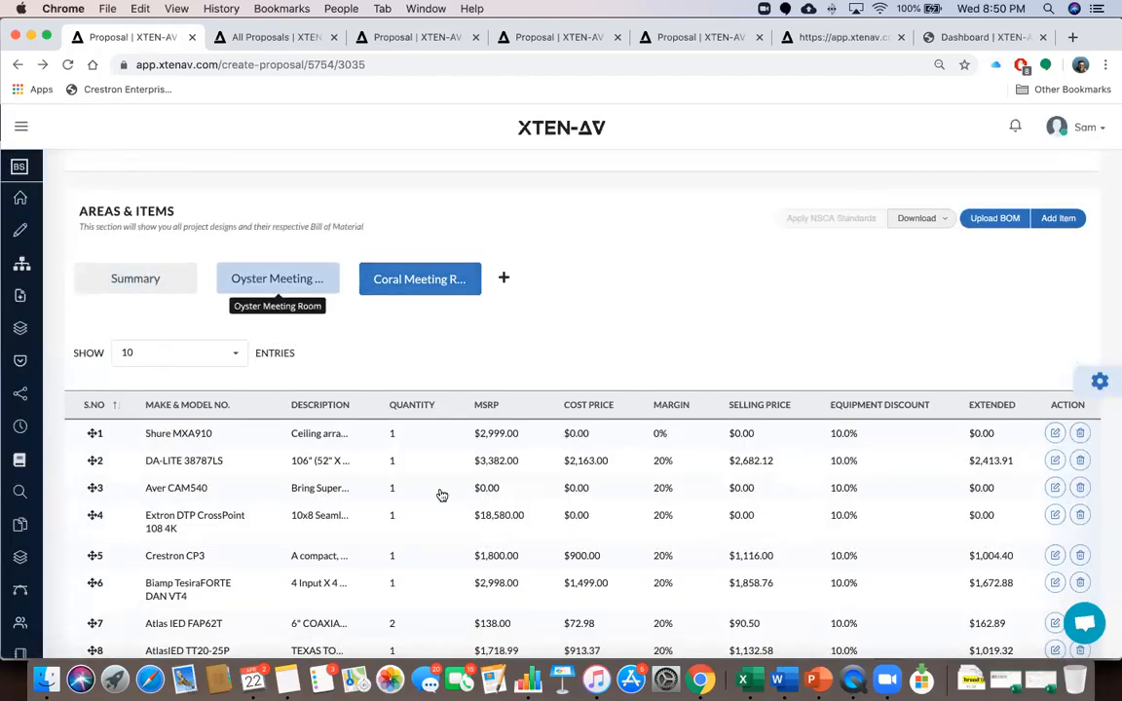
Show the Summary item table and put the Biamp SW102 'test Switcher' row into edit mode
click(276, 281)
click(134, 278)
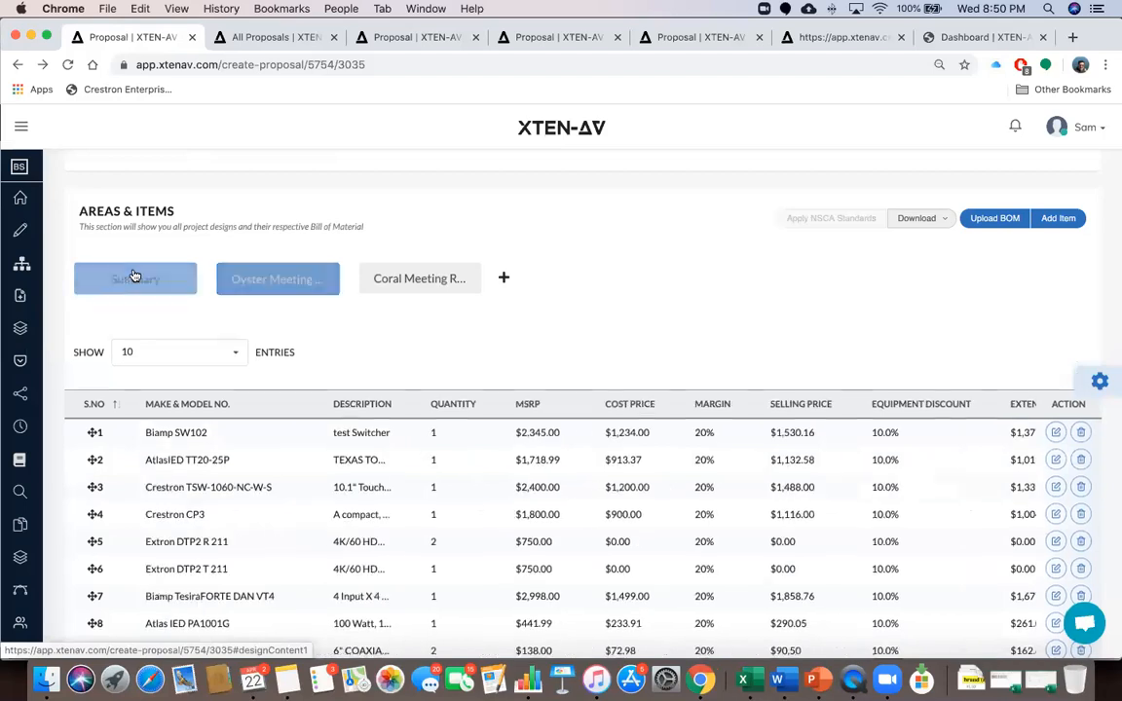
scroll(386, 459, down, 1)
scroll(386, 459, down, 2)
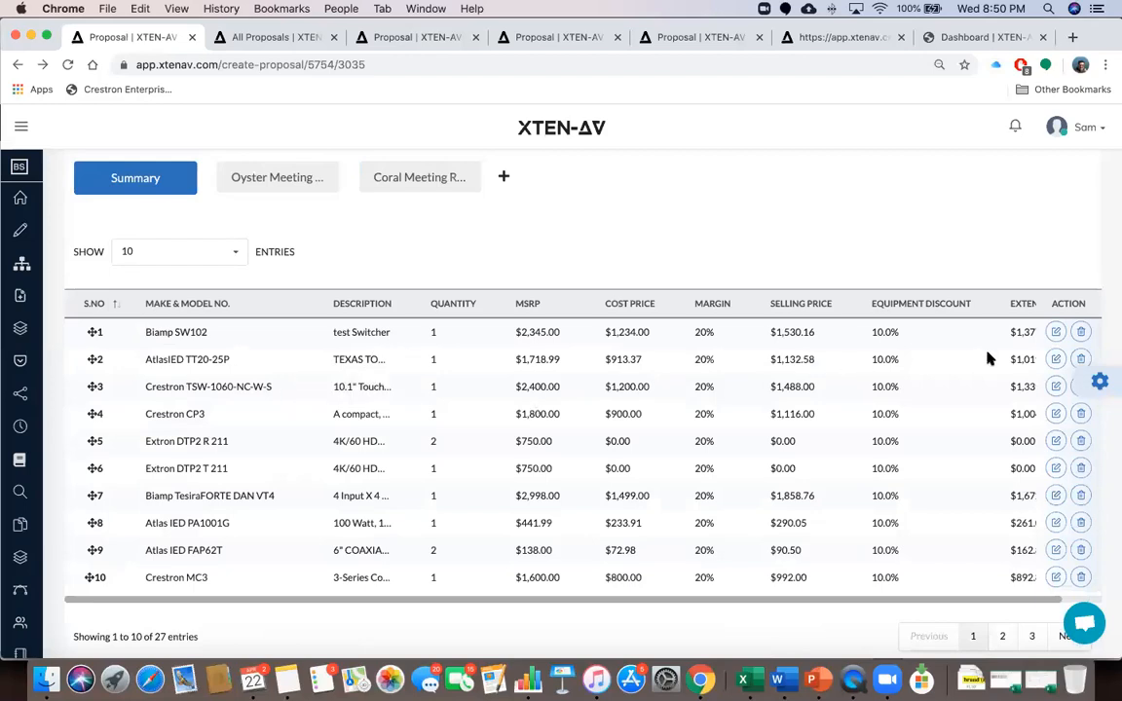
click(1056, 333)
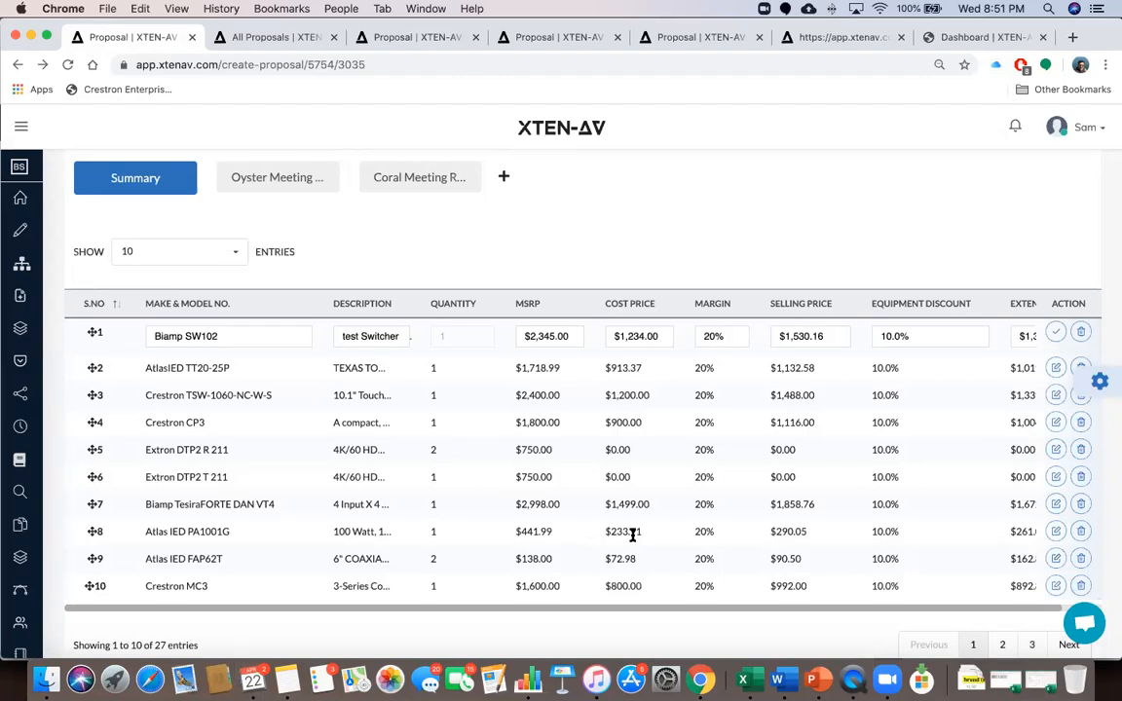
Open and close the account options menu, then expand the labelled side navigation
click(1104, 132)
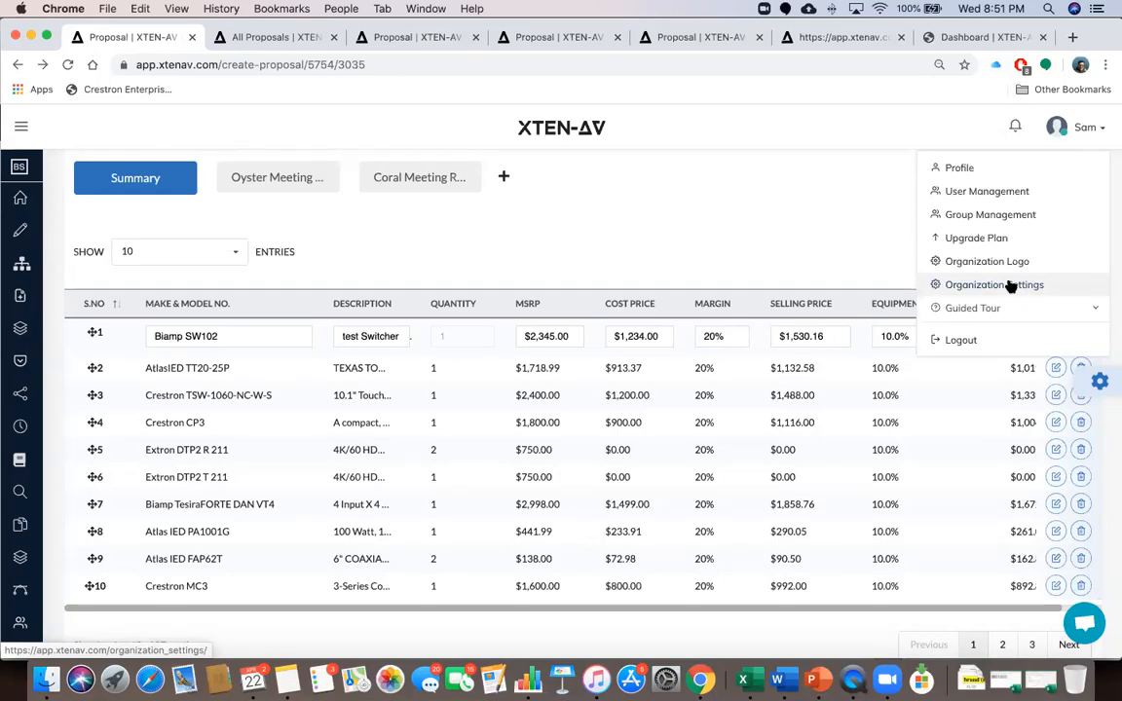
click(819, 251)
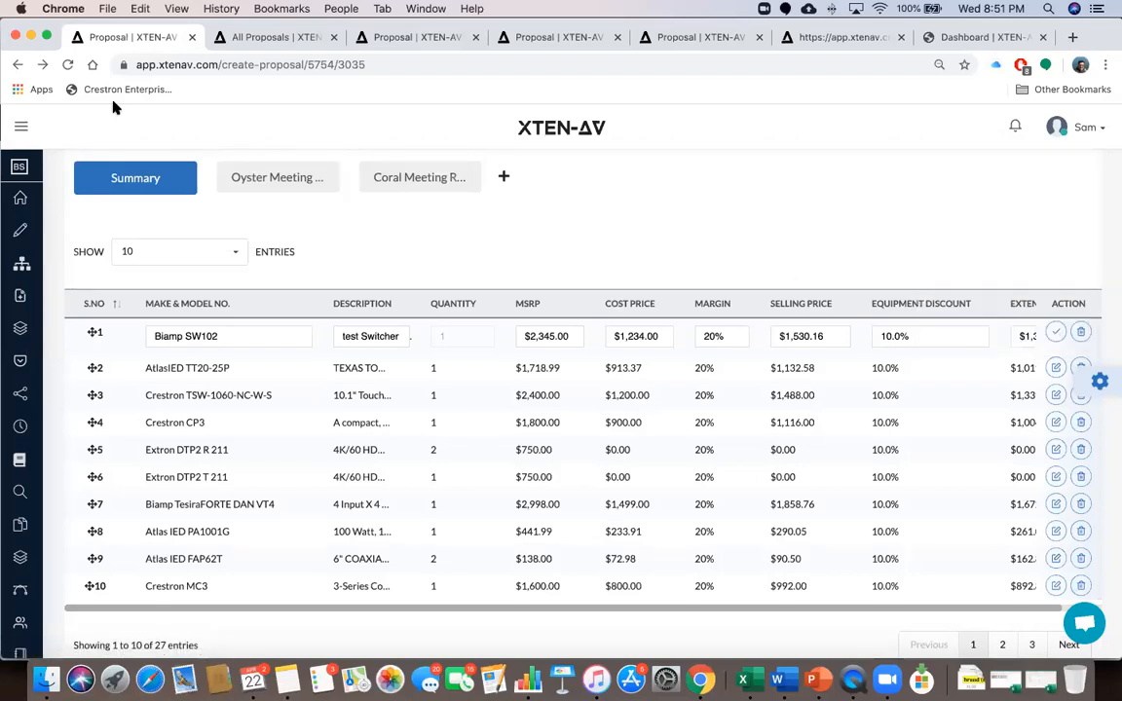
click(20, 127)
click(21, 127)
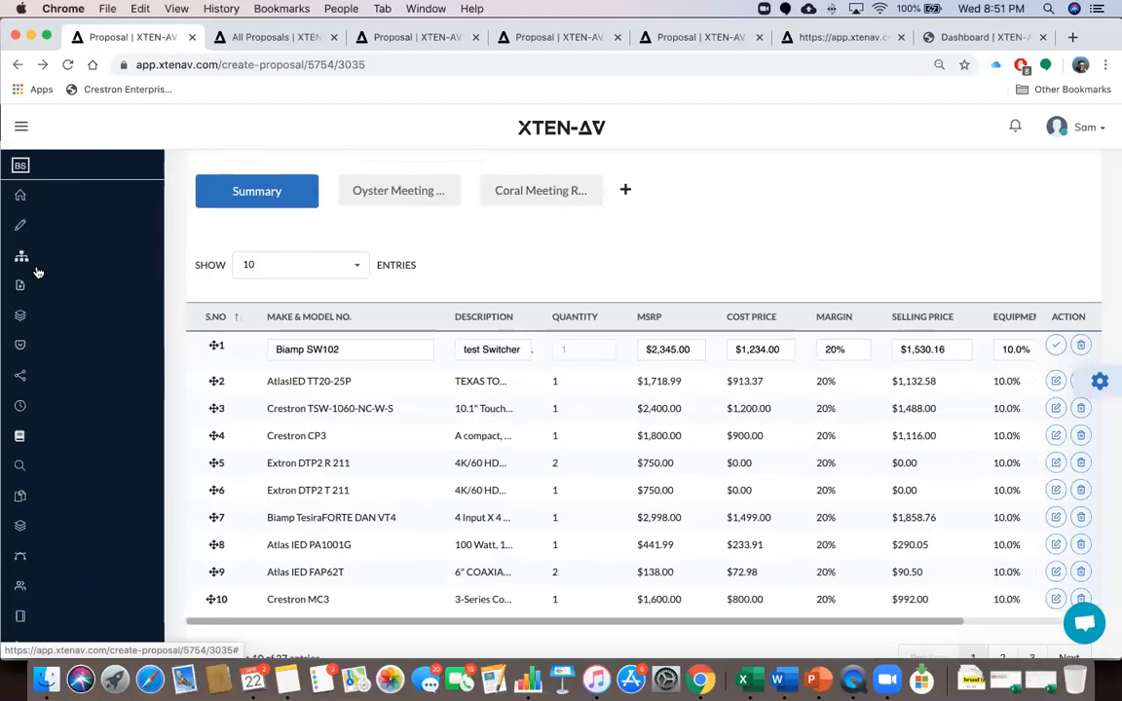
click(20, 128)
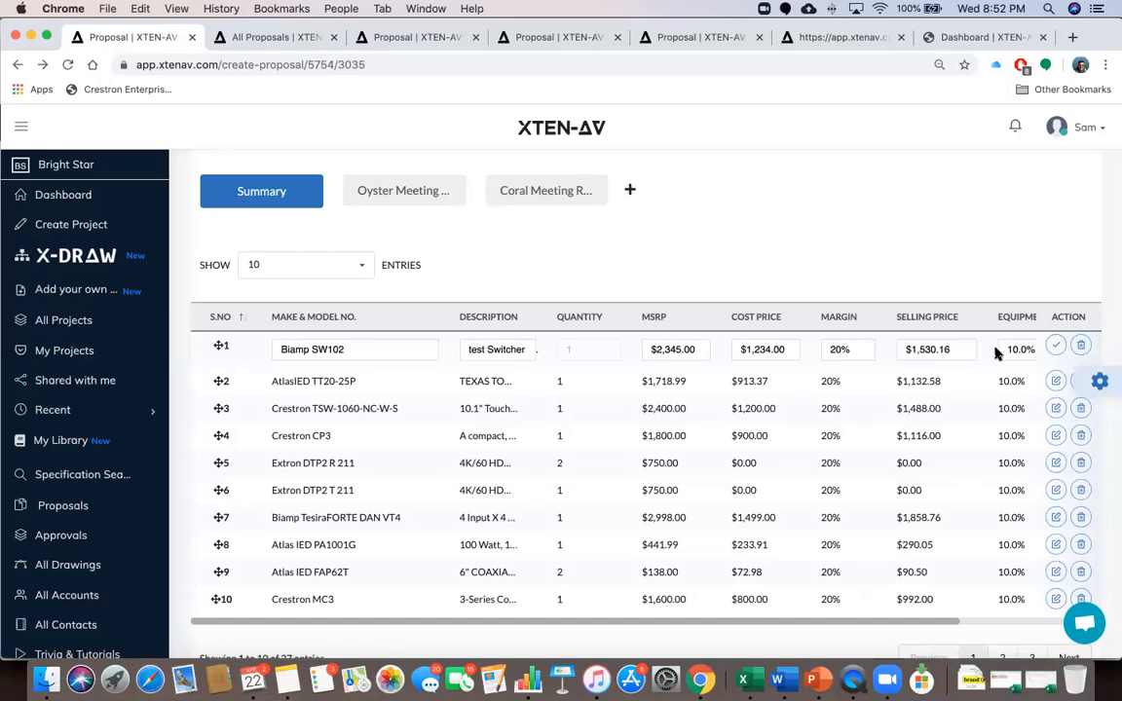
Save the edited Biamp SW102 row, now at 19% margin and $1,377.14 extended
scroll(997, 354, right, 3)
scroll(915, 353, right, 1)
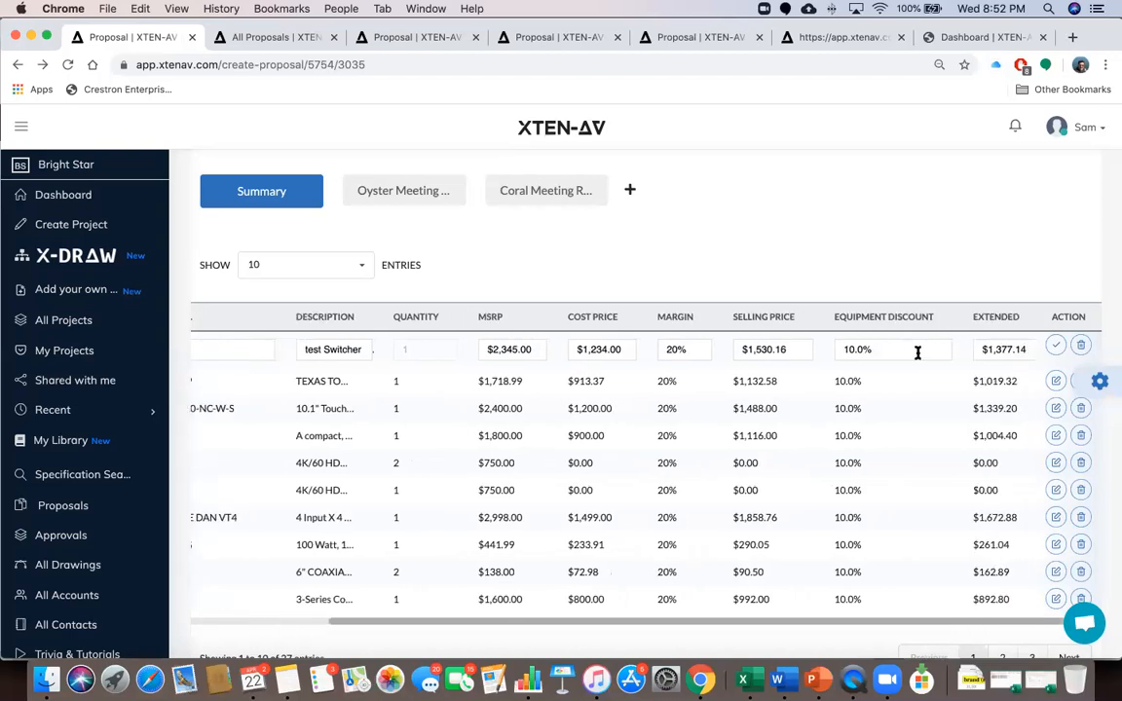
scroll(905, 353, right, 1)
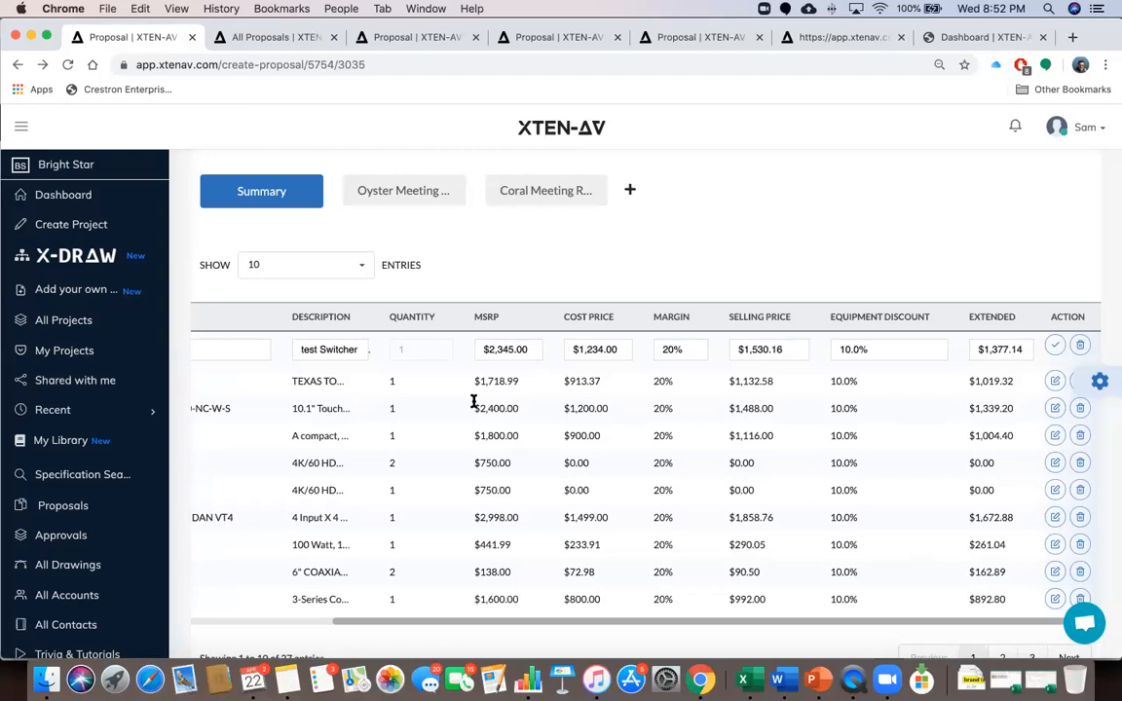
click(1055, 348)
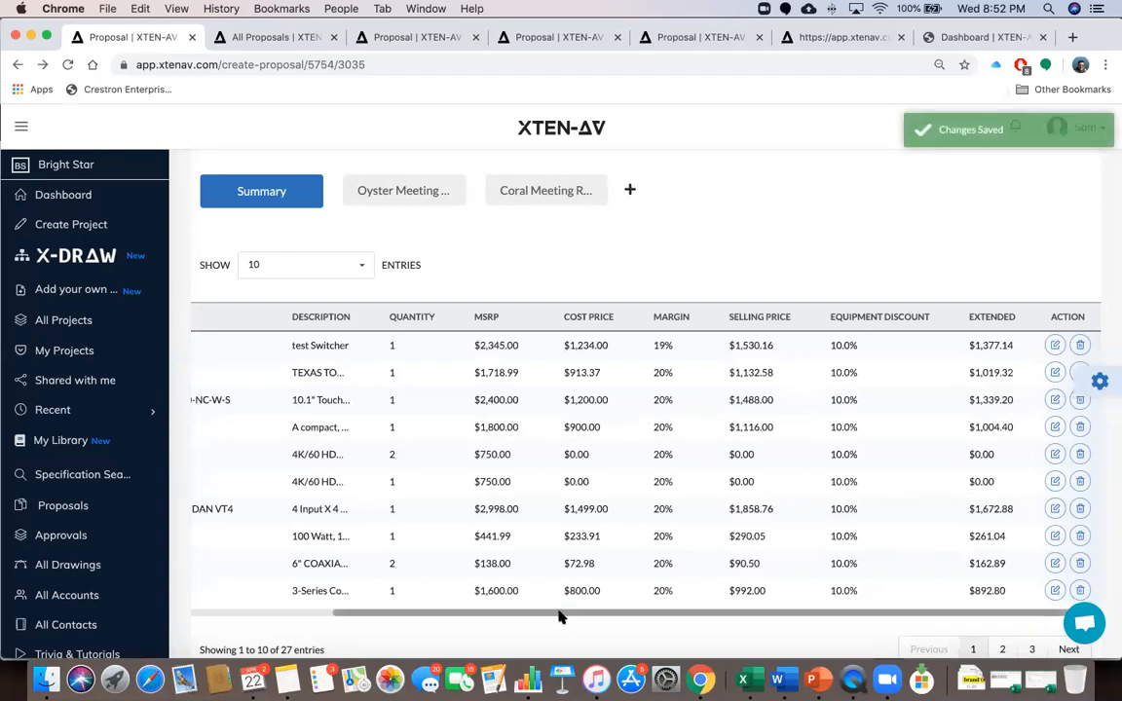
mouse_move(560, 617)
mouse_down()
mouse_move(426, 609)
mouse_move(551, 606)
mouse_up()
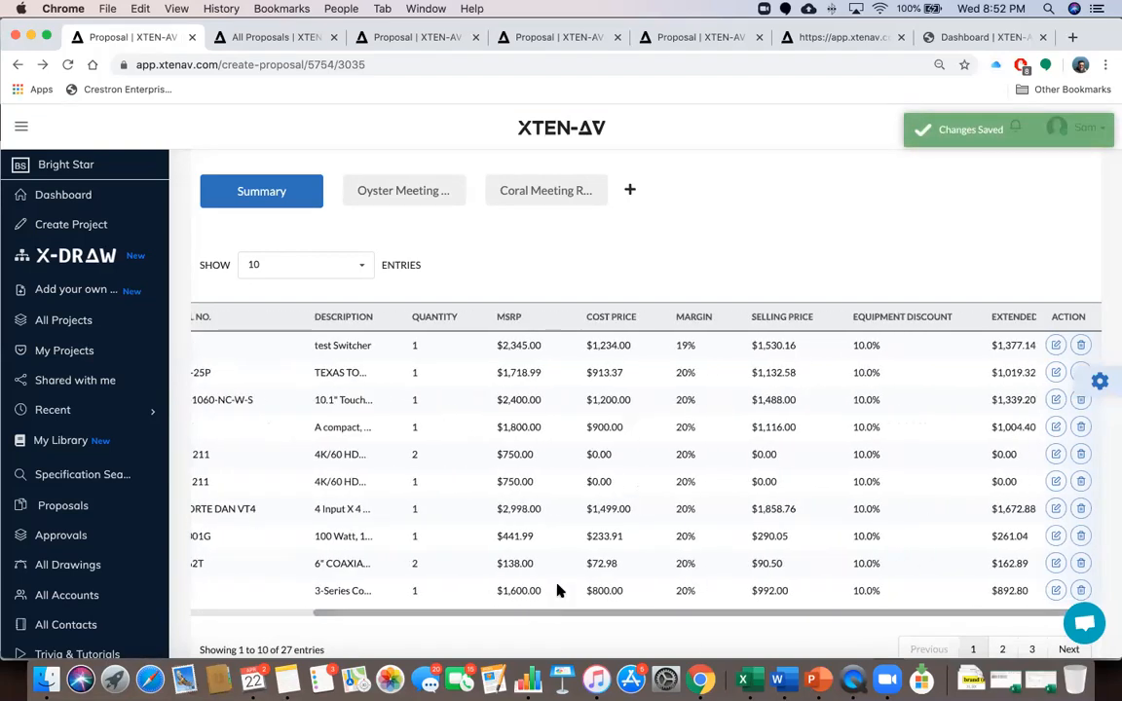
Open the proposal pricing settings and check the currency list, keeping USD
click(1099, 379)
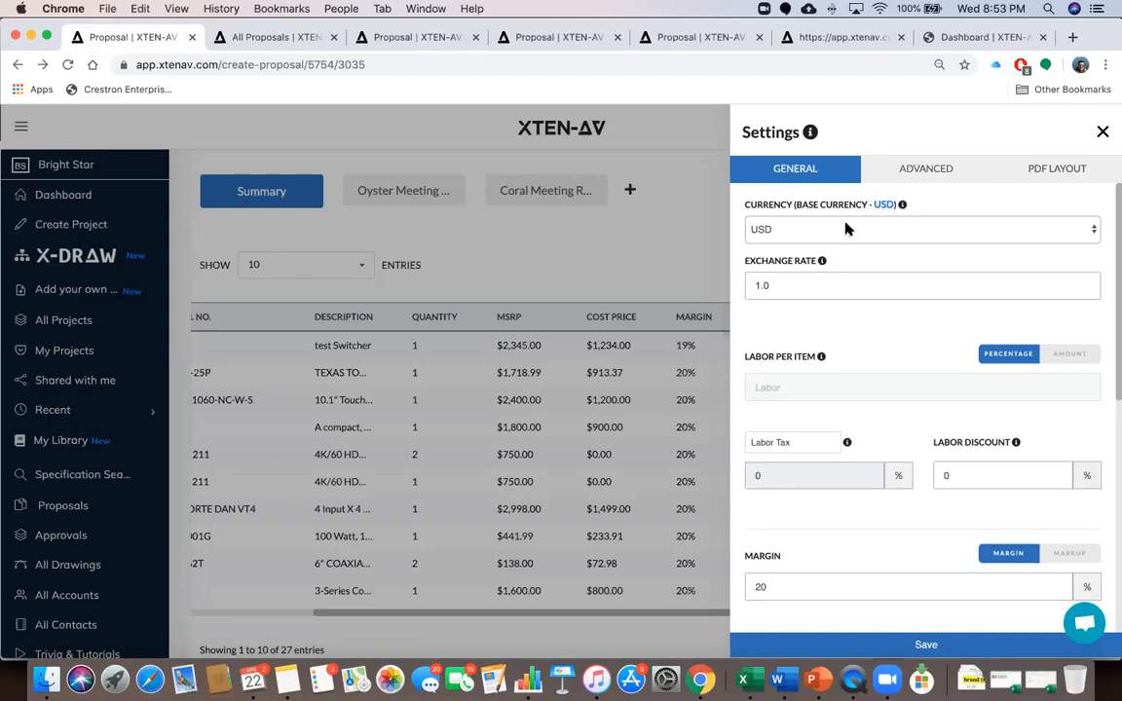
click(846, 229)
scroll(841, 323, down, 5)
scroll(842, 322, down, 5)
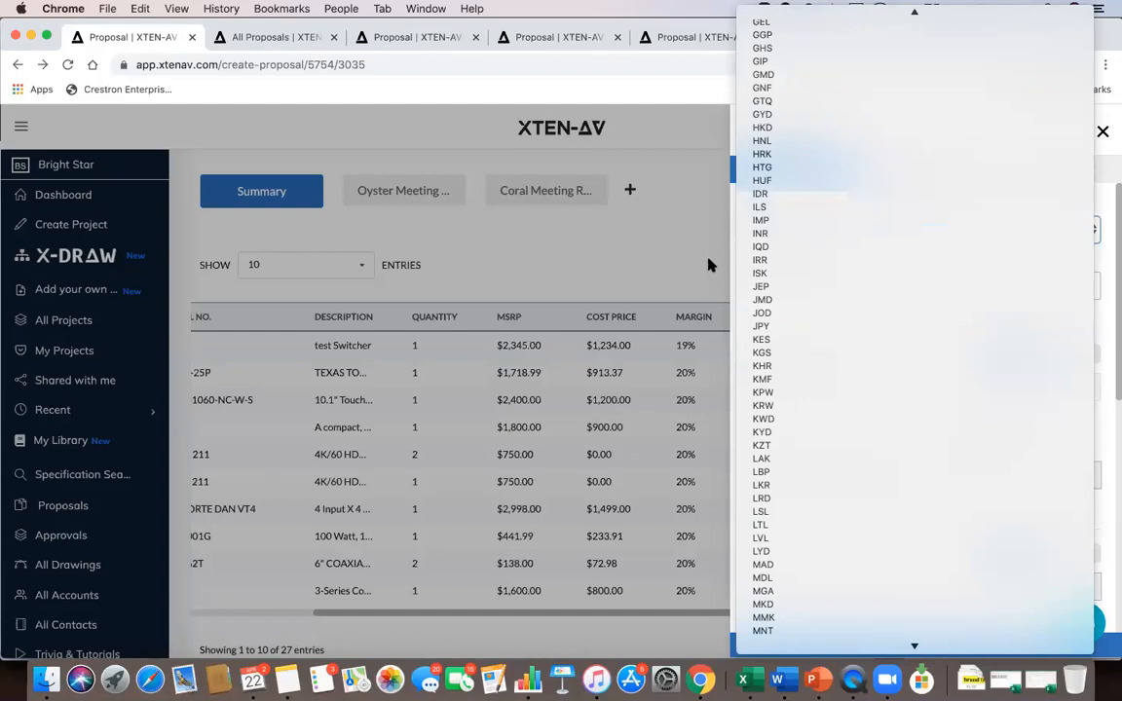
click(709, 265)
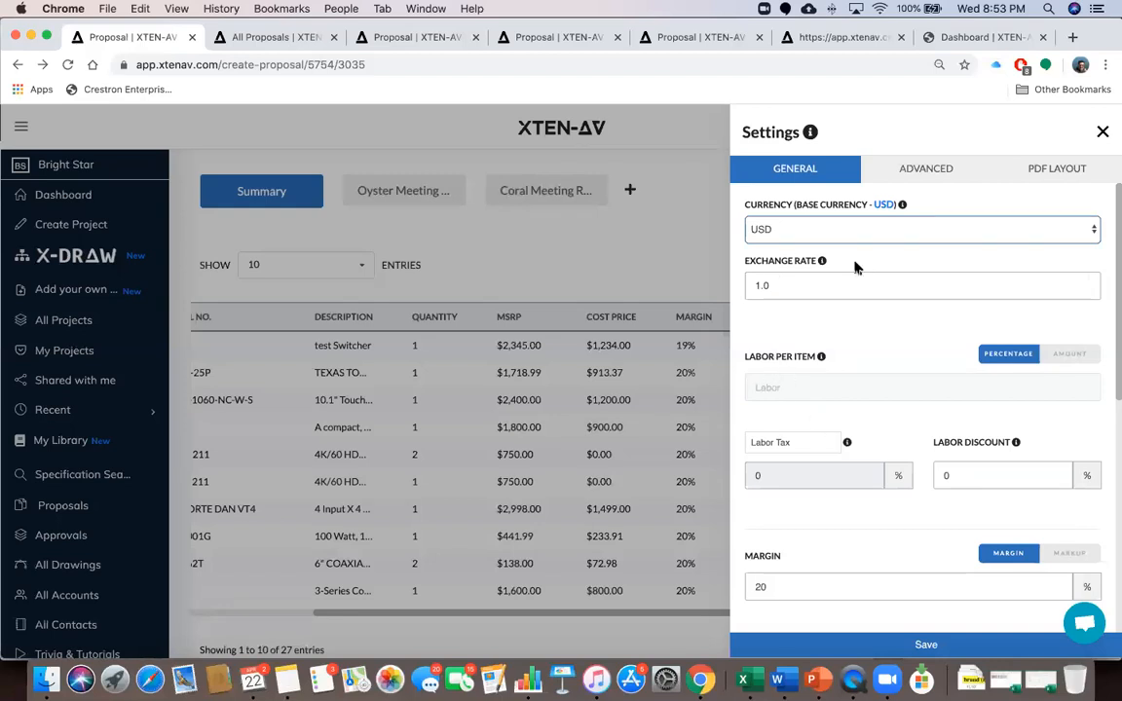
Set Advanced labor on total equipment cost to No and General Labor Per Item to Amount
click(921, 172)
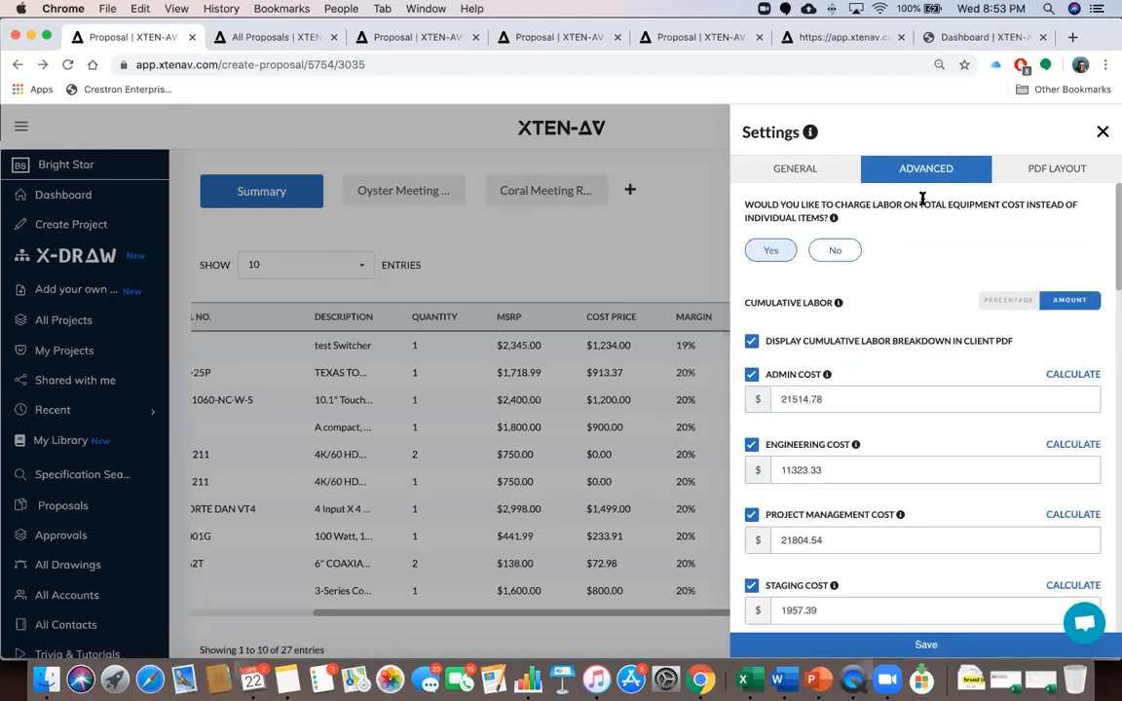
click(830, 250)
click(812, 171)
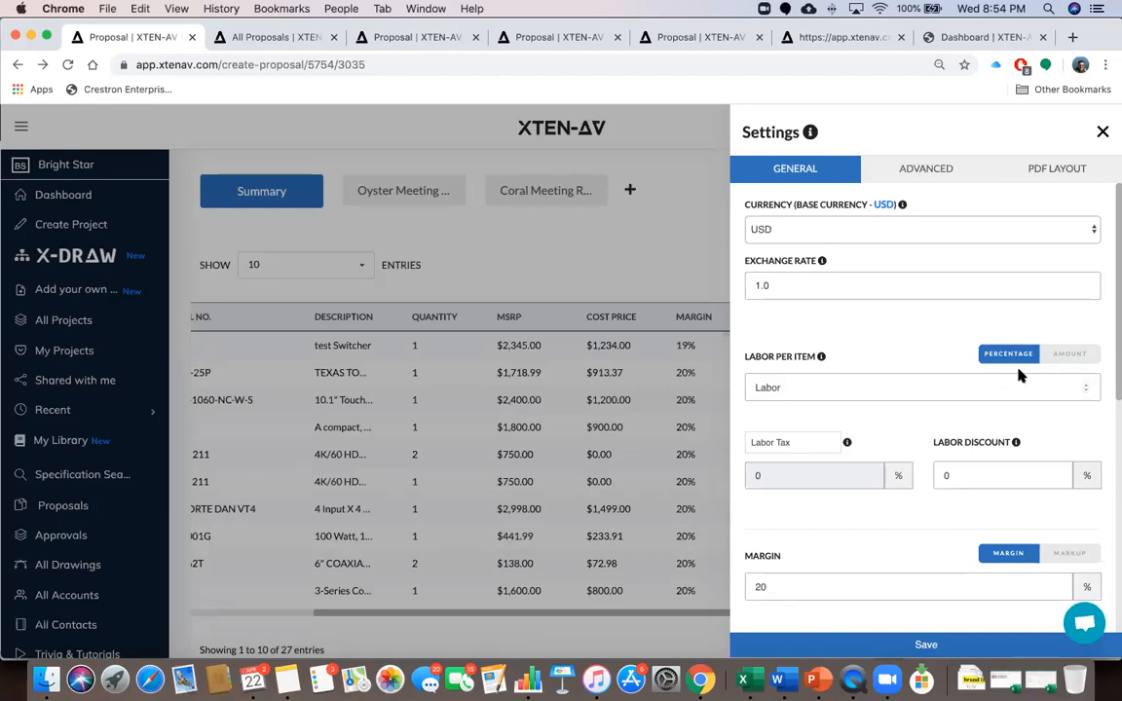
click(1065, 358)
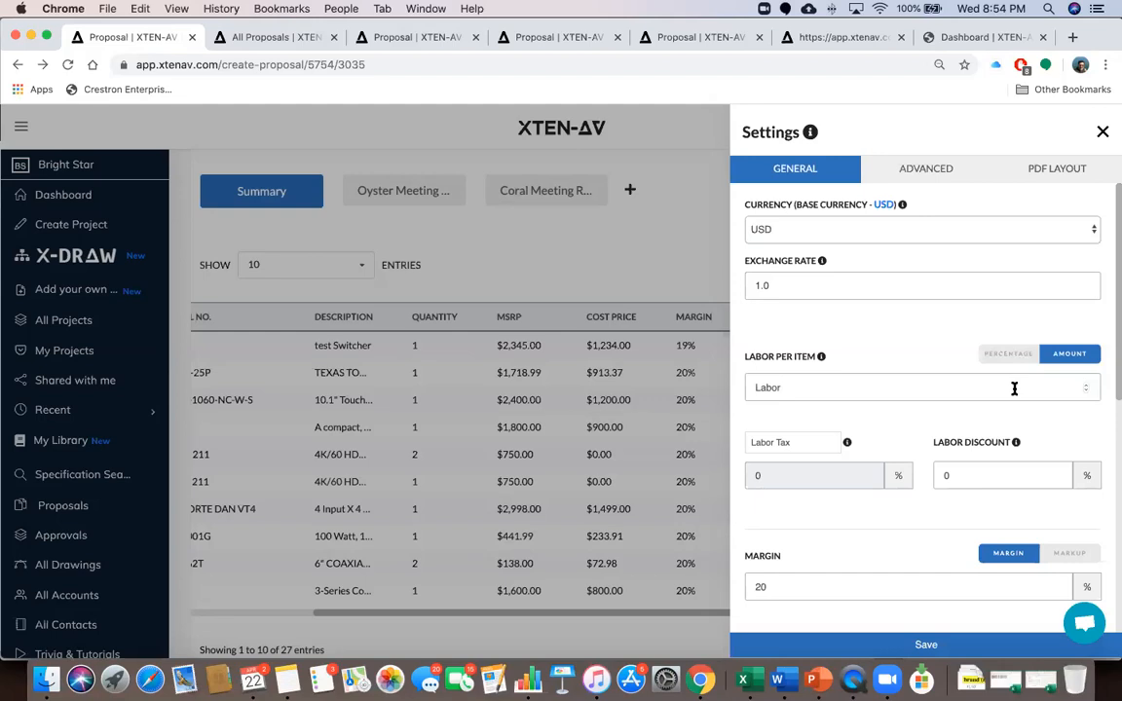
click(913, 172)
Charge labor on total equipment cost and scroll through the cumulative labor costs
click(783, 251)
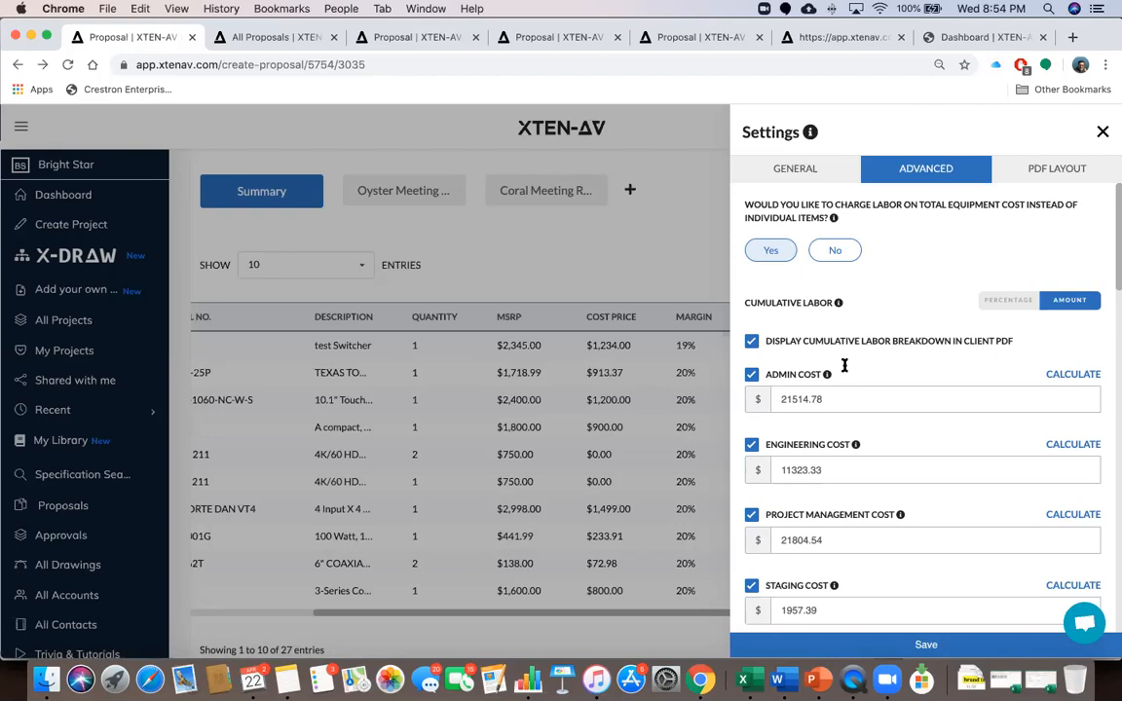
scroll(842, 366, down, 1)
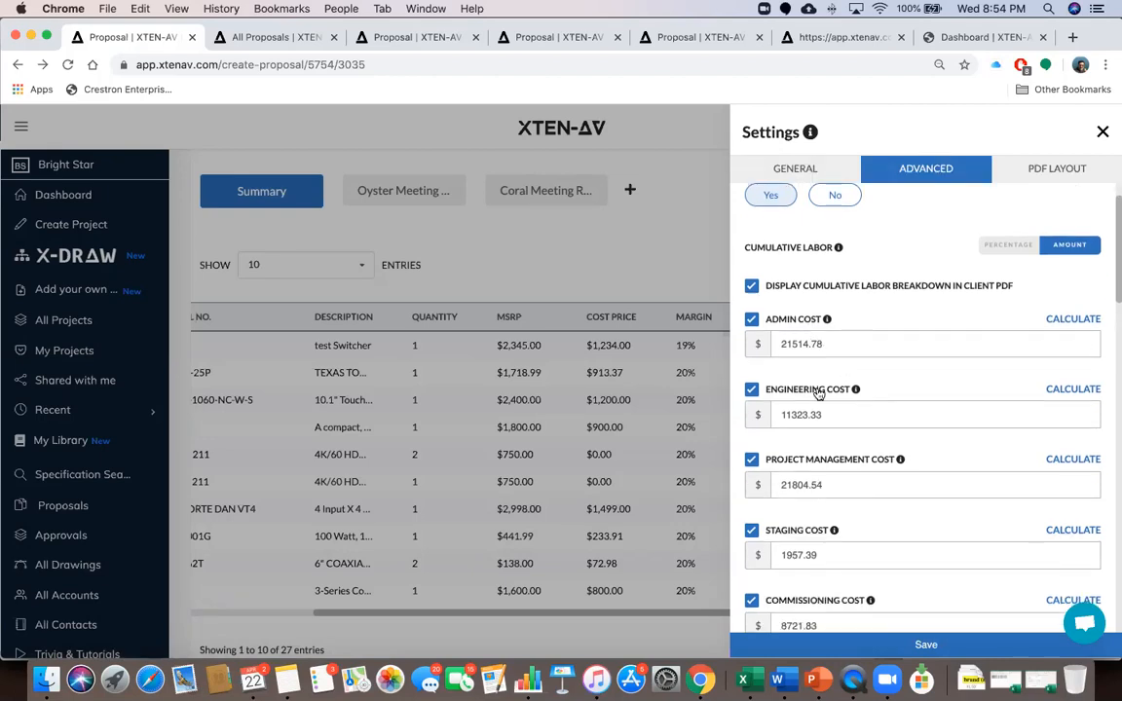
scroll(819, 391, down, 1)
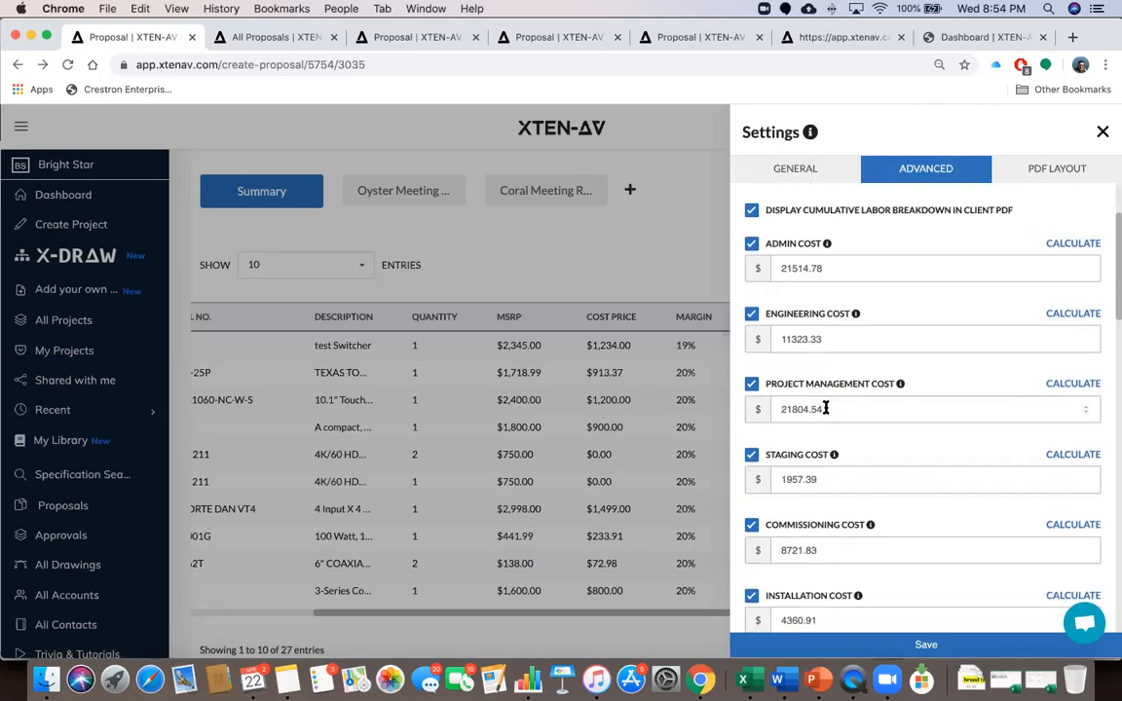
scroll(824, 409, down, 2)
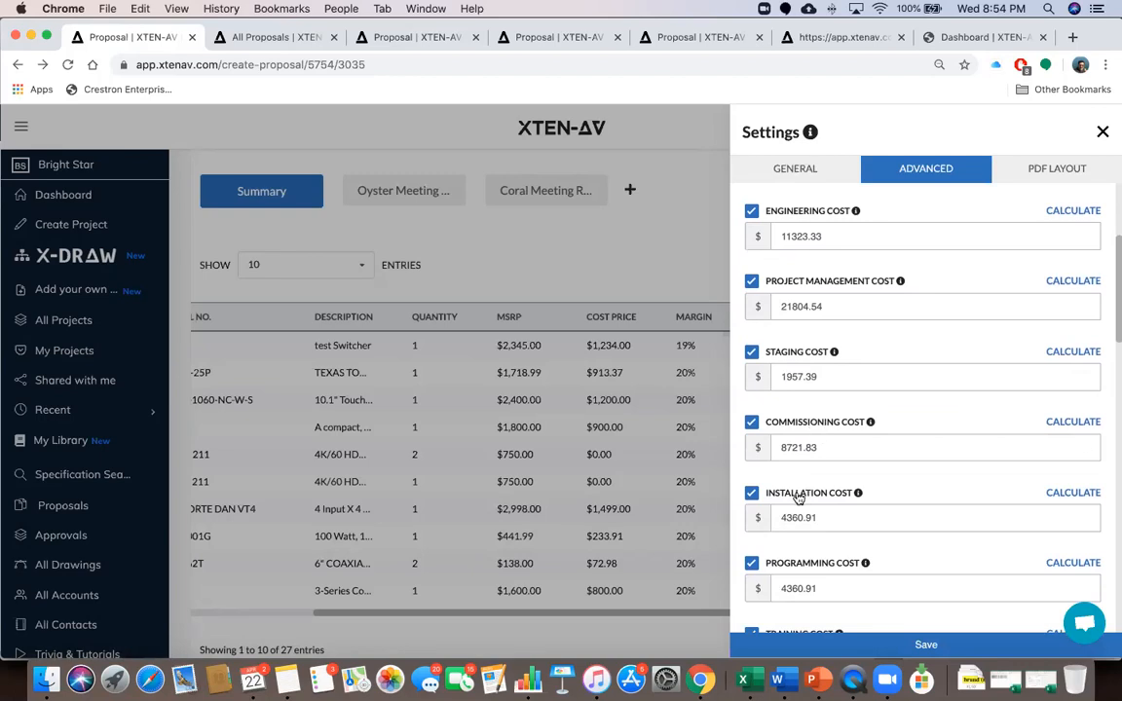
scroll(823, 533, down, 3)
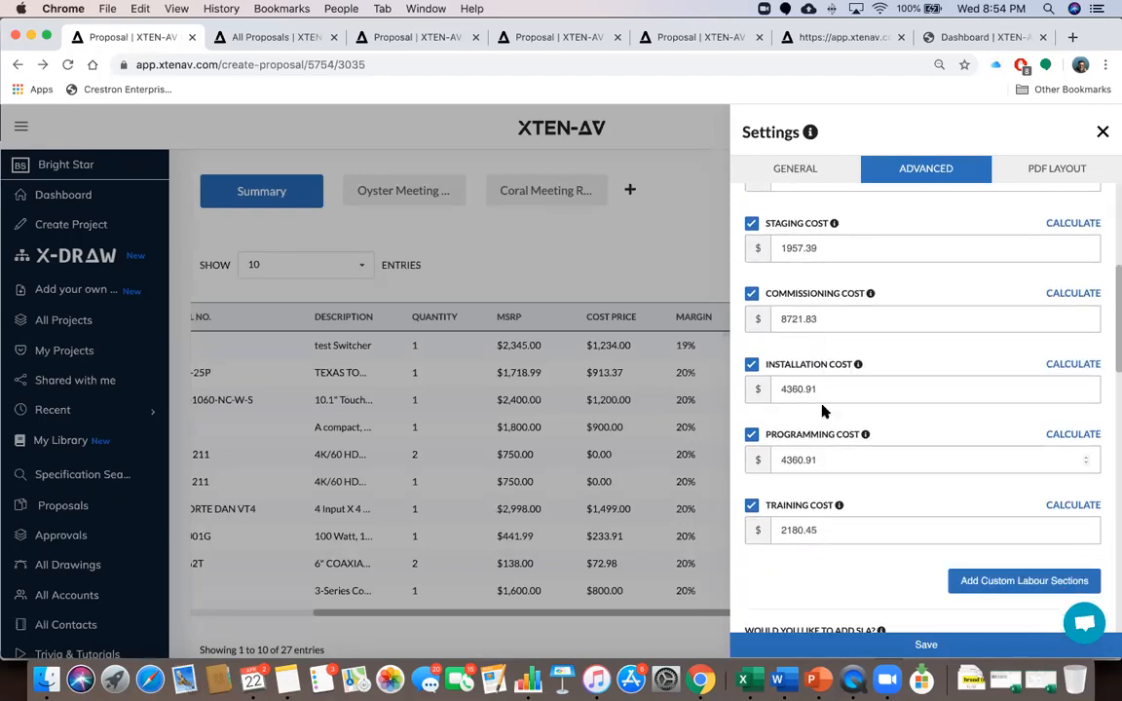
scroll(823, 409, up, 8)
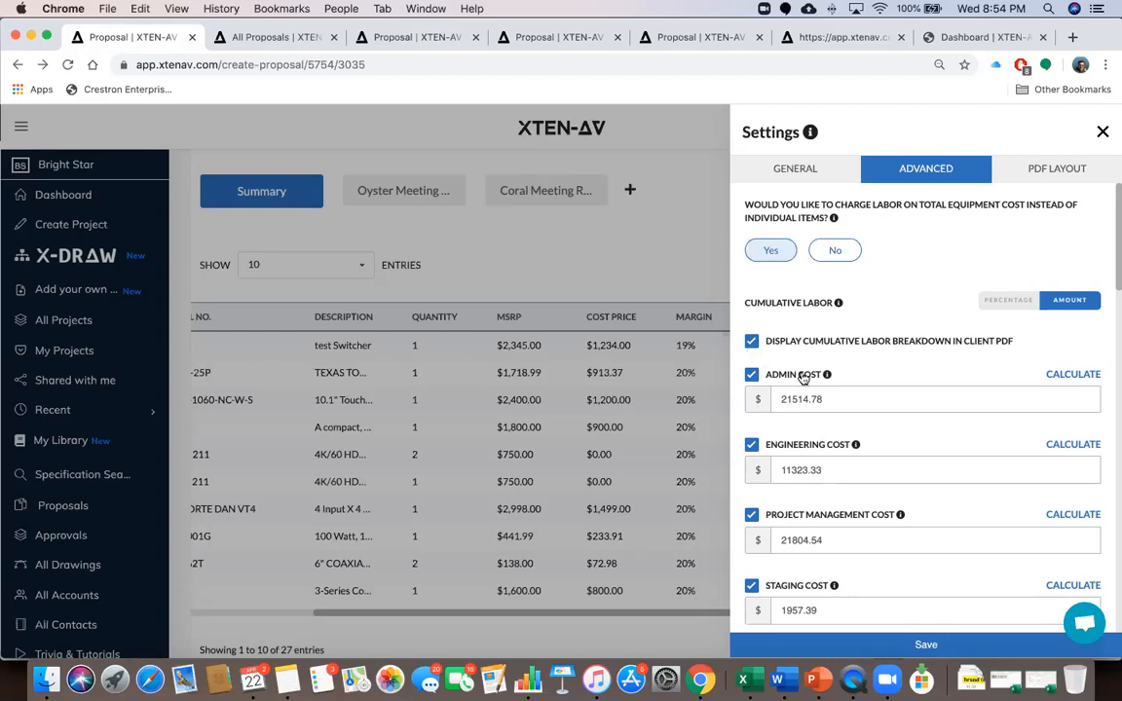
Open the Admin Cost calculator asking for total labor hours and rate per hour
scroll(801, 462, down, 3)
scroll(800, 461, down, 1)
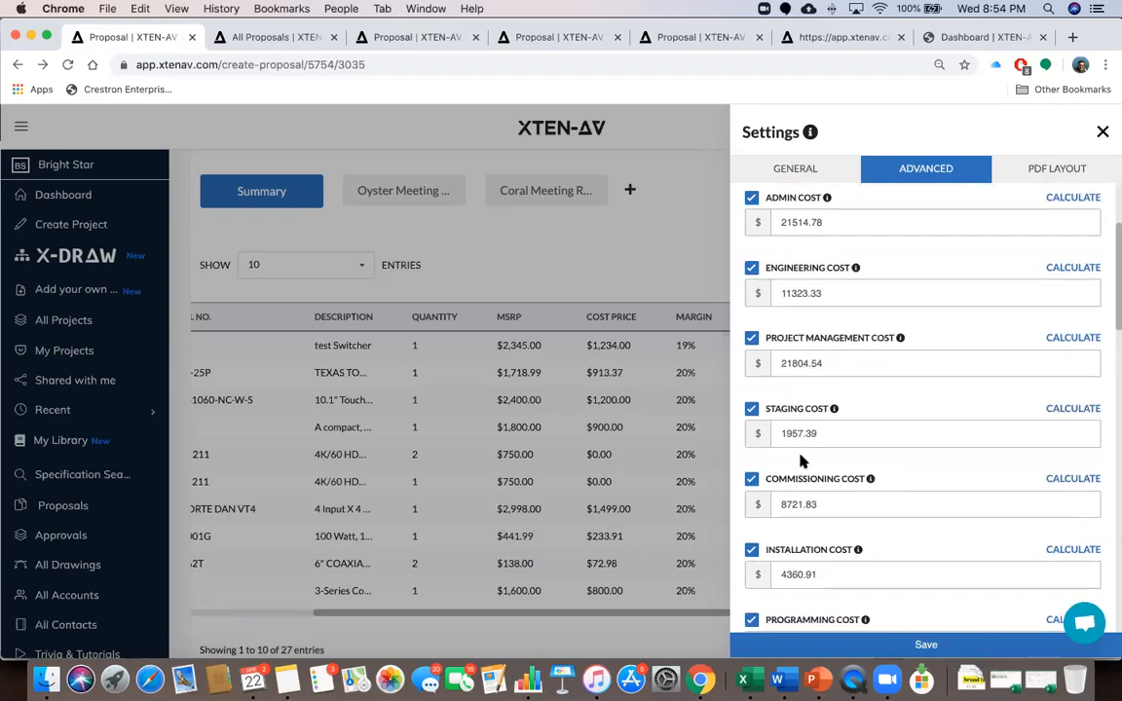
scroll(799, 455, up, 4)
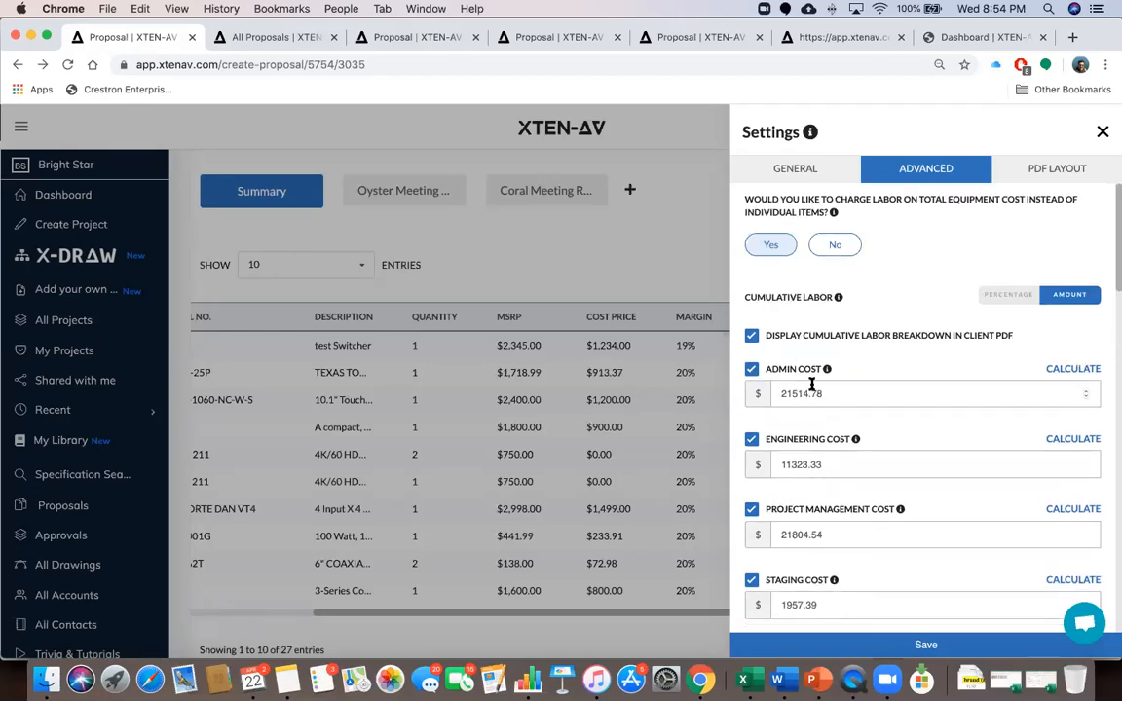
scroll(808, 382, down, 1)
scroll(814, 426, down, 5)
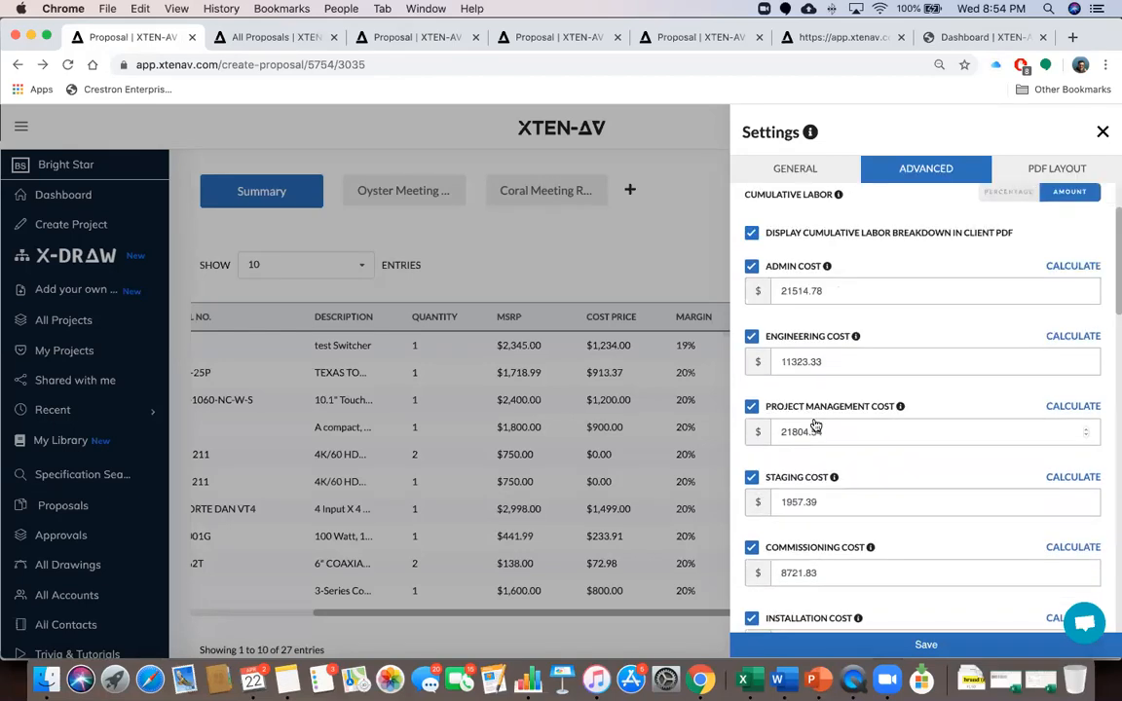
scroll(814, 425, down, 1)
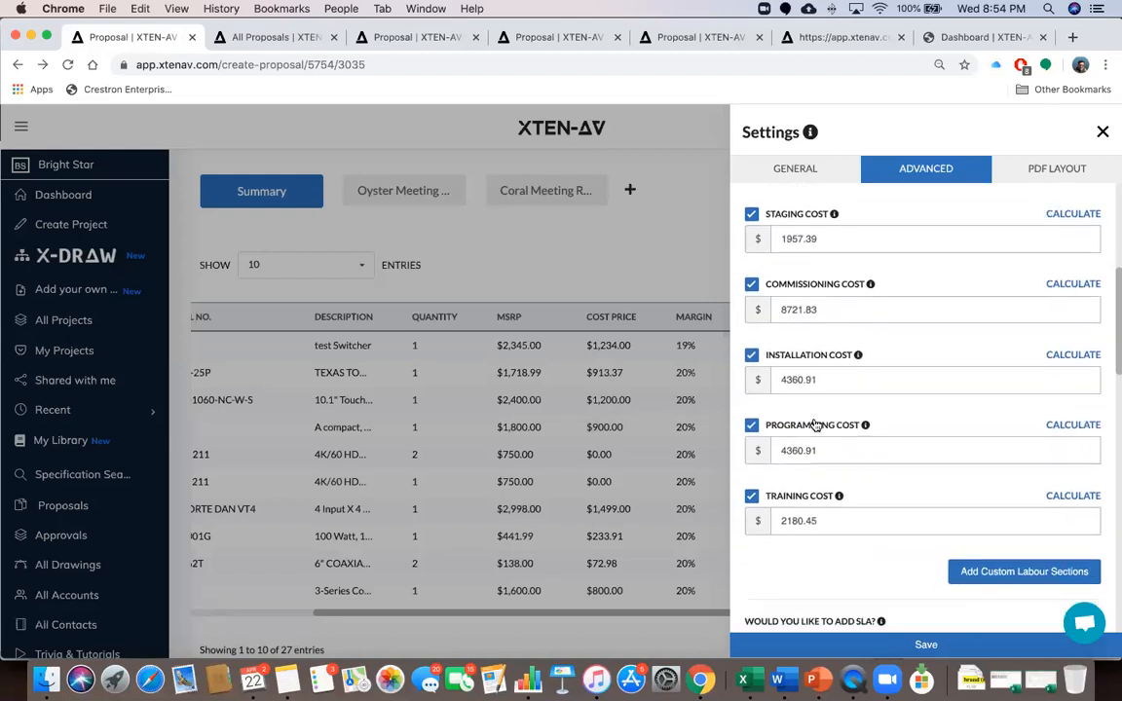
scroll(814, 426, up, 6)
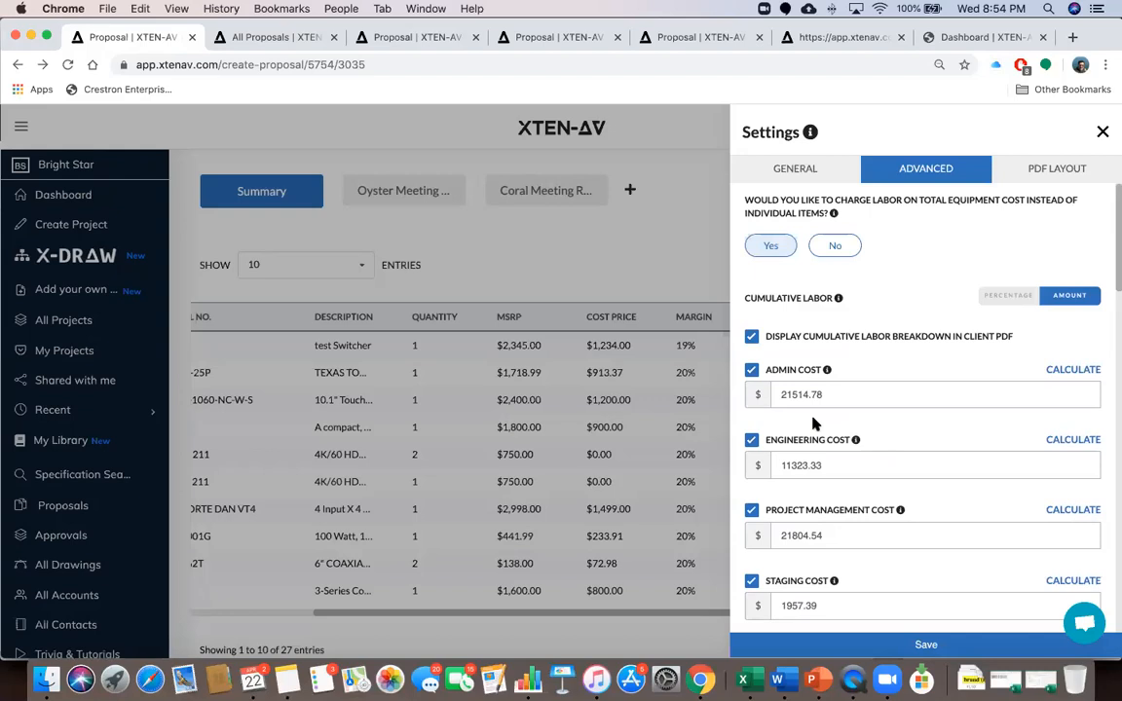
click(1057, 371)
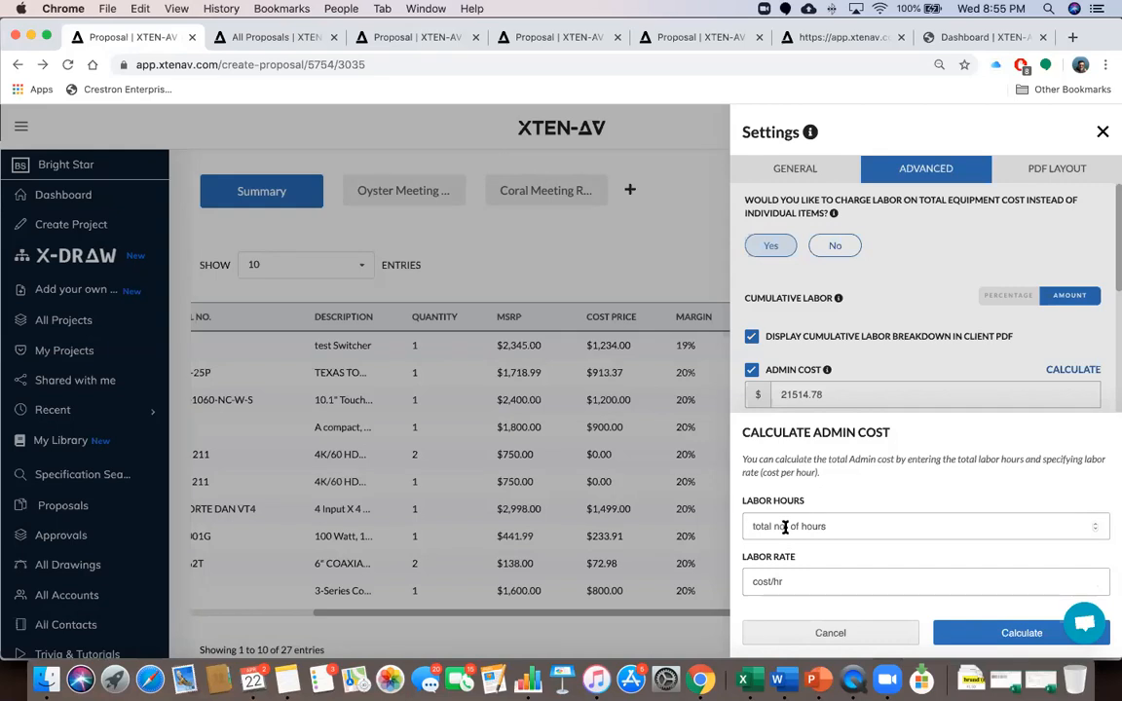
Cancel the Admin Cost calculator and scroll through the labour costs down to Training Cost
click(837, 629)
scroll(994, 460, down, 5)
scroll(995, 460, down, 3)
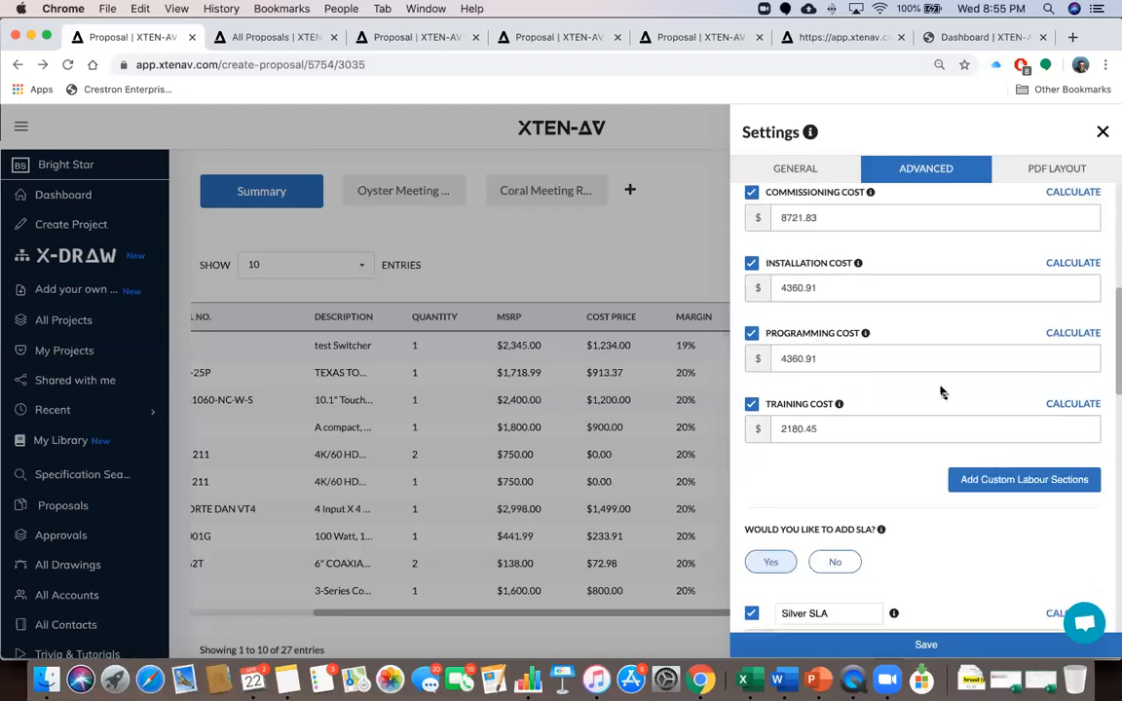
scroll(941, 391, up, 5)
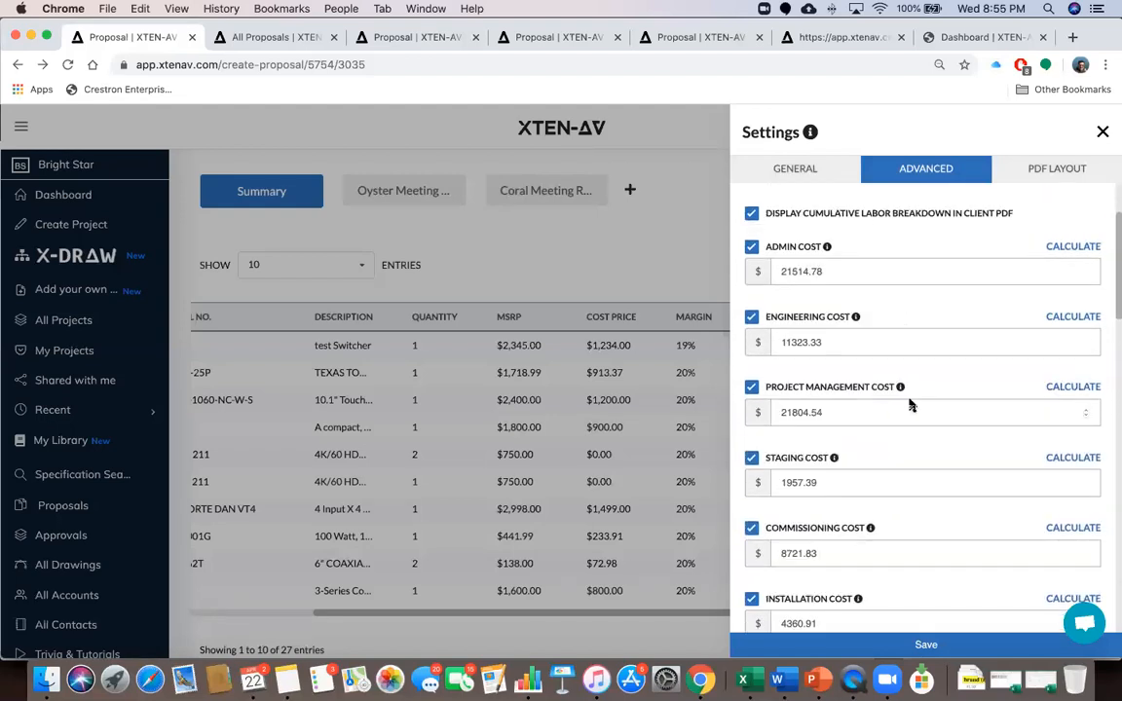
scroll(910, 405, down, 5)
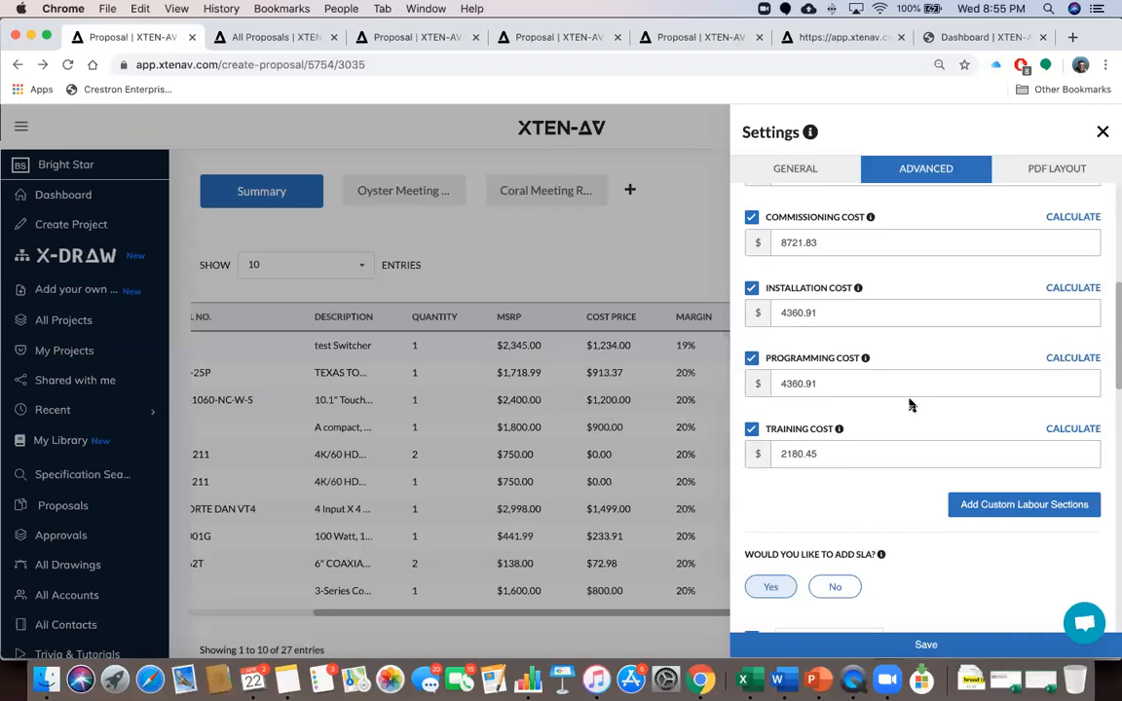
Add a custom labour cost named 'Travelling Cost' with an amount of 2000
click(969, 503)
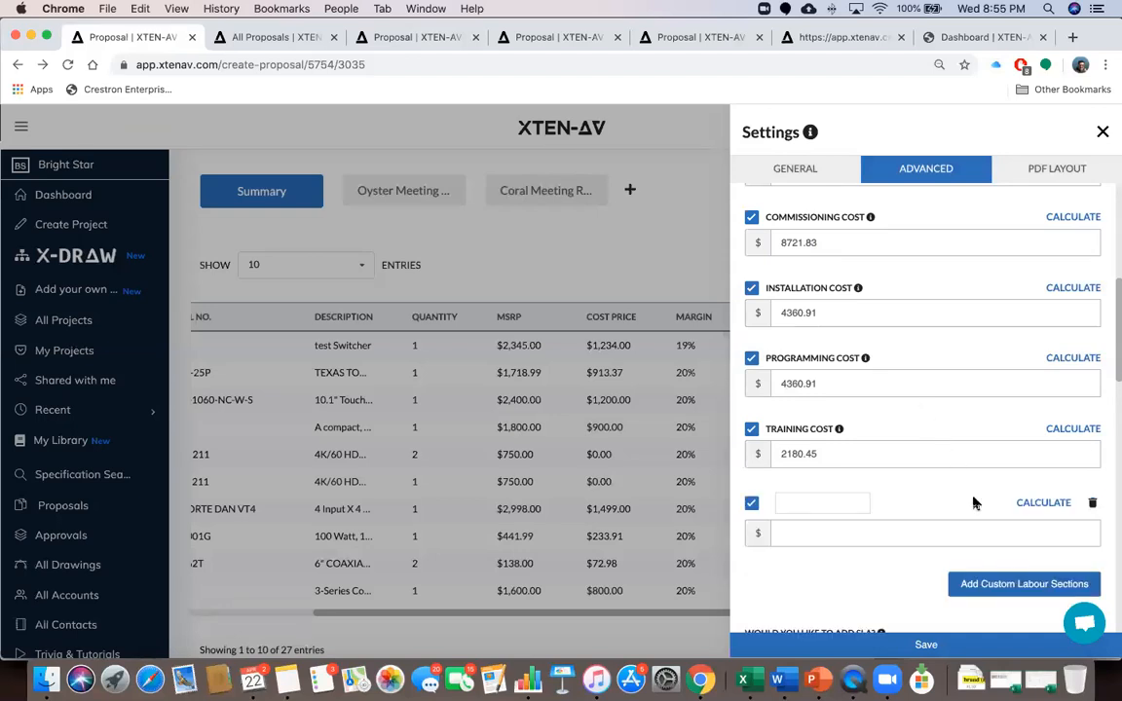
click(826, 503)
text(Travelling Cost)
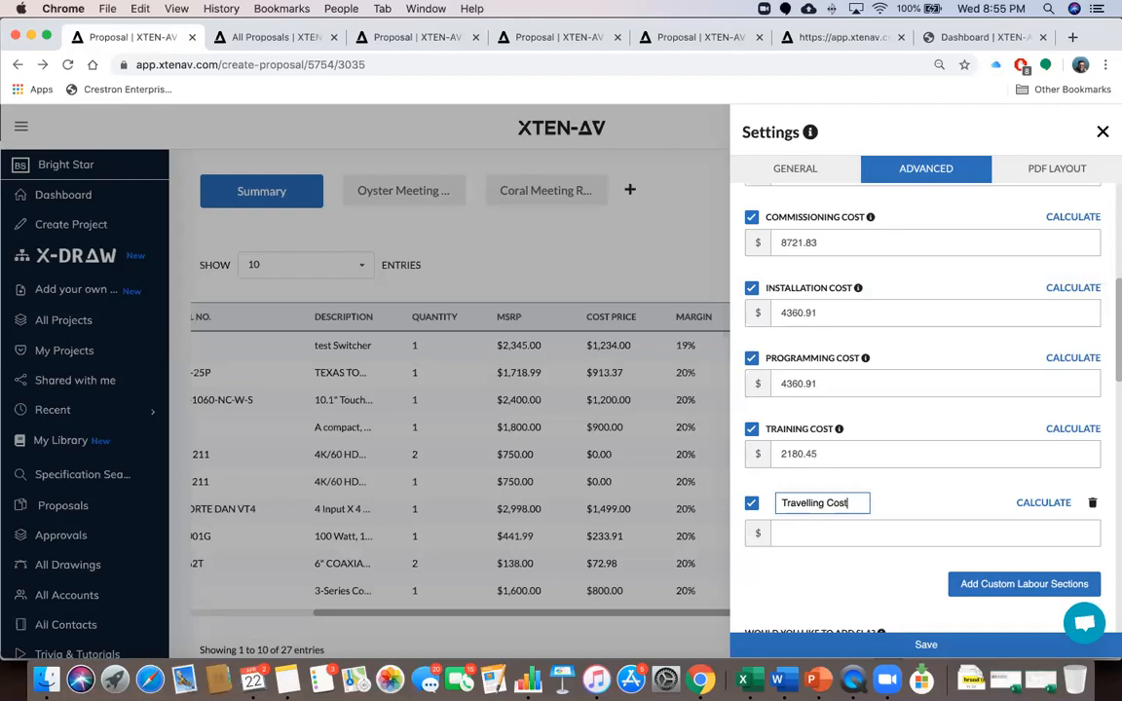
click(811, 534)
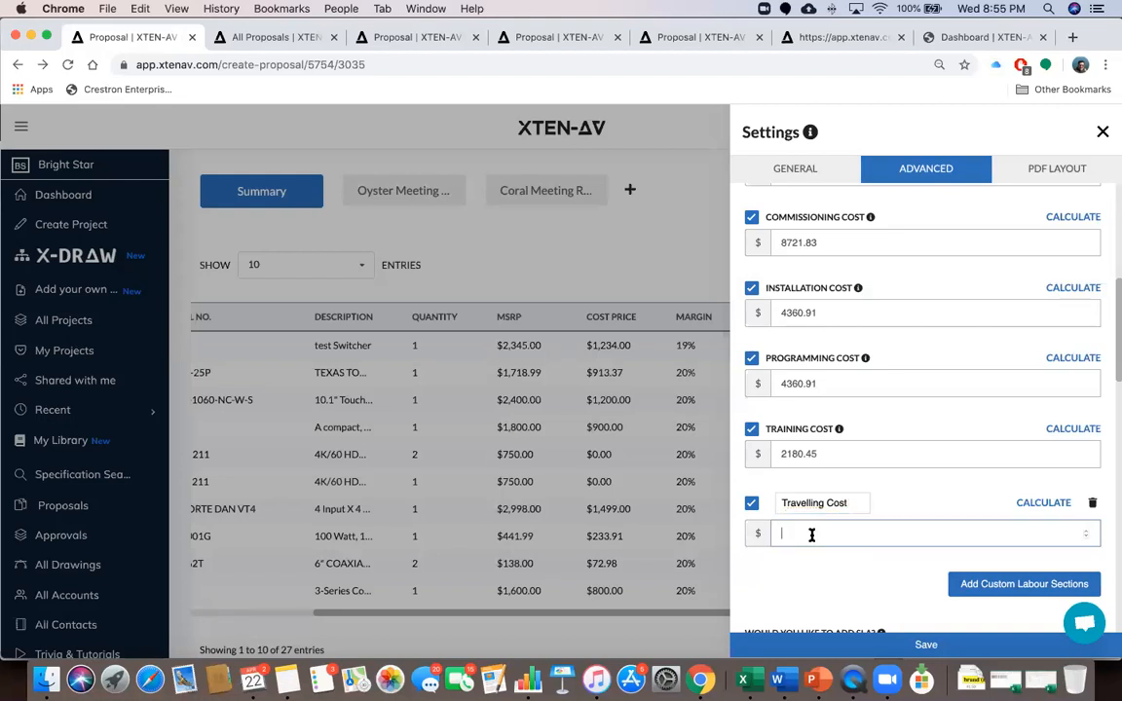
click(1031, 503)
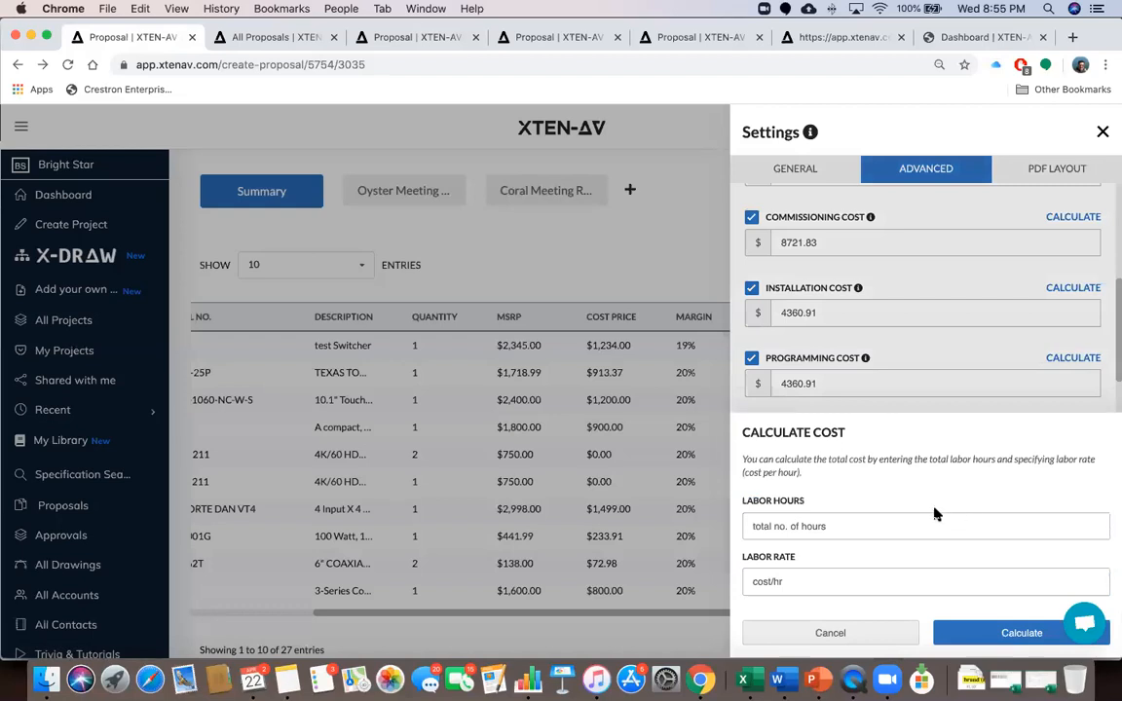
click(872, 638)
click(843, 533)
text(20000)
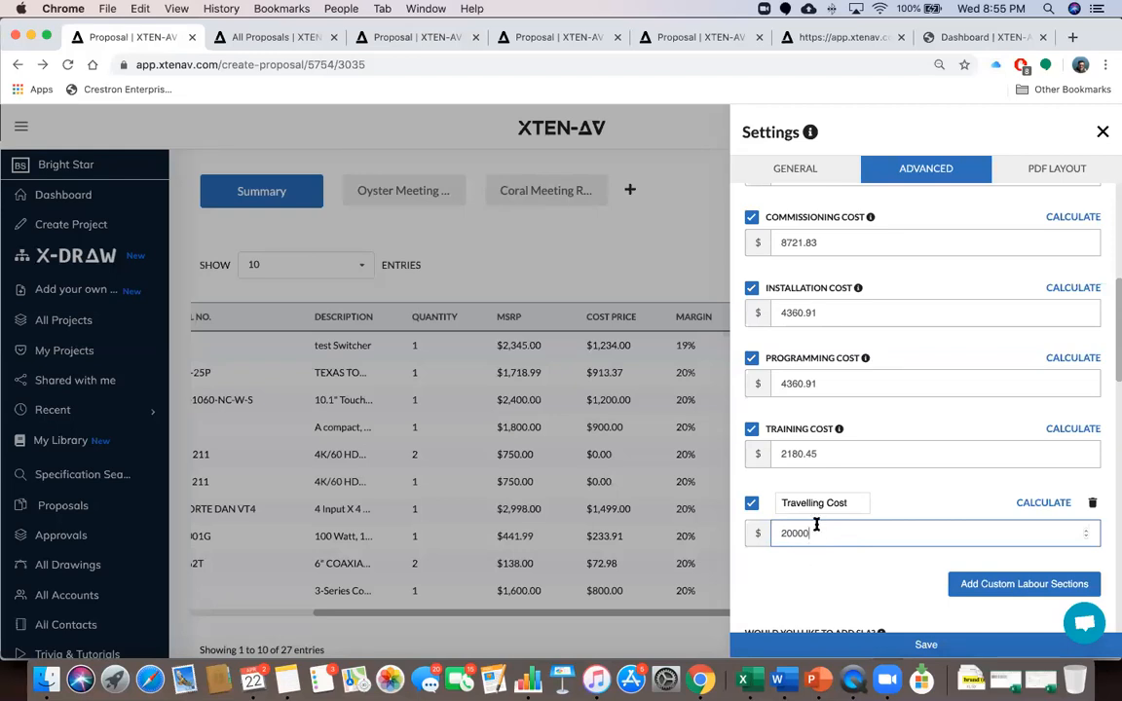
key(BackSpace)
Delete the extra empty custom labour cost row that was added
click(980, 581)
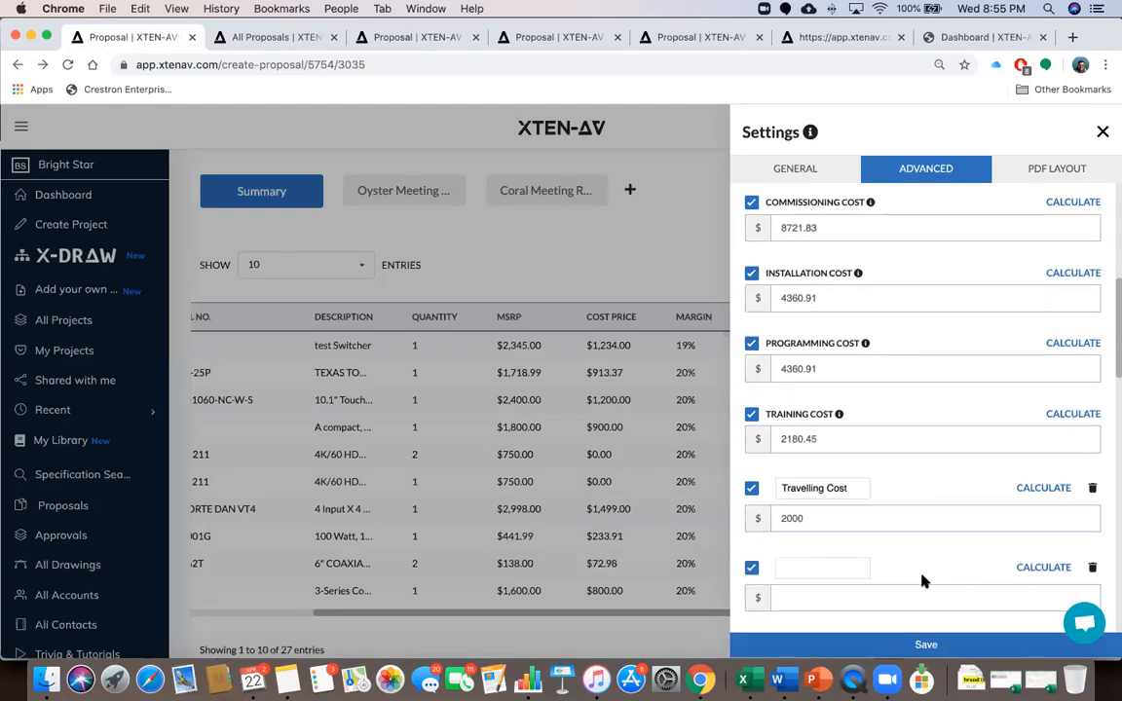
scroll(924, 582, down, 2)
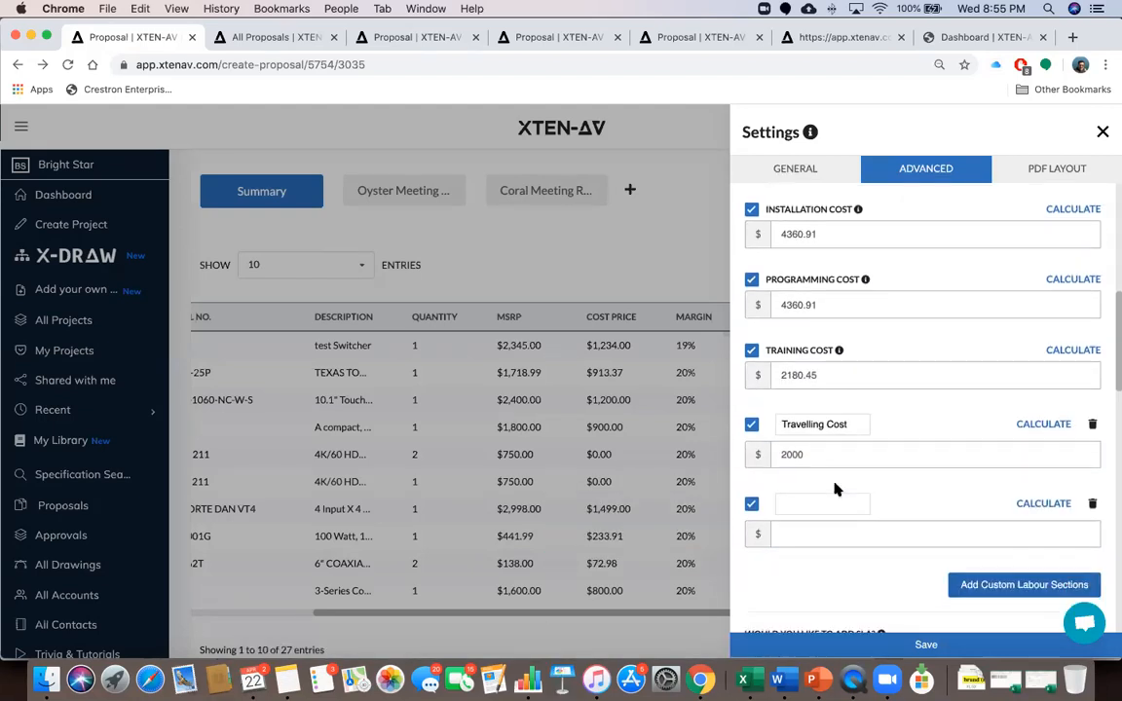
click(1093, 503)
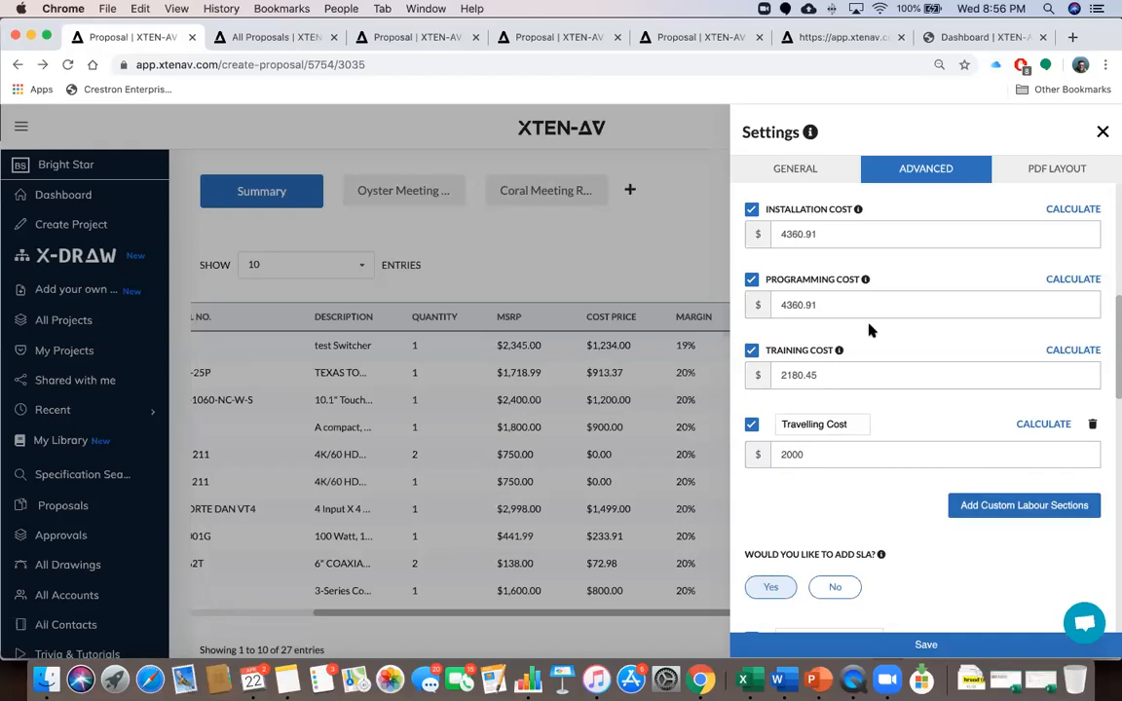
scroll(869, 327, up, 5)
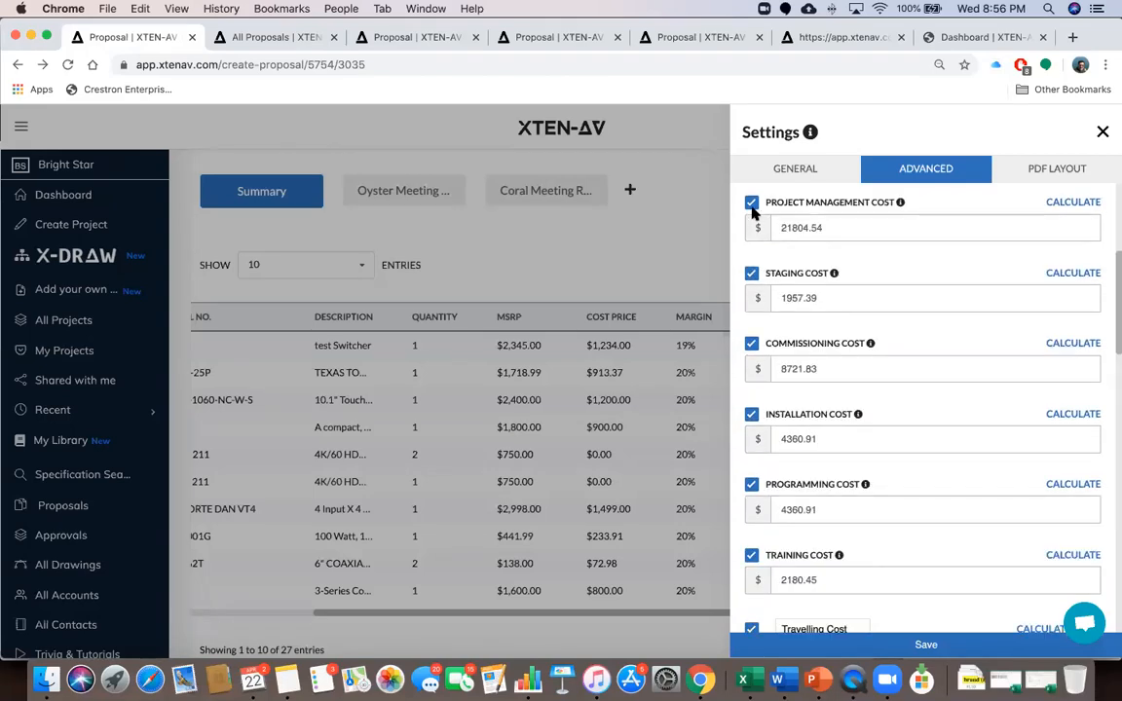
scroll(836, 419, down, 4)
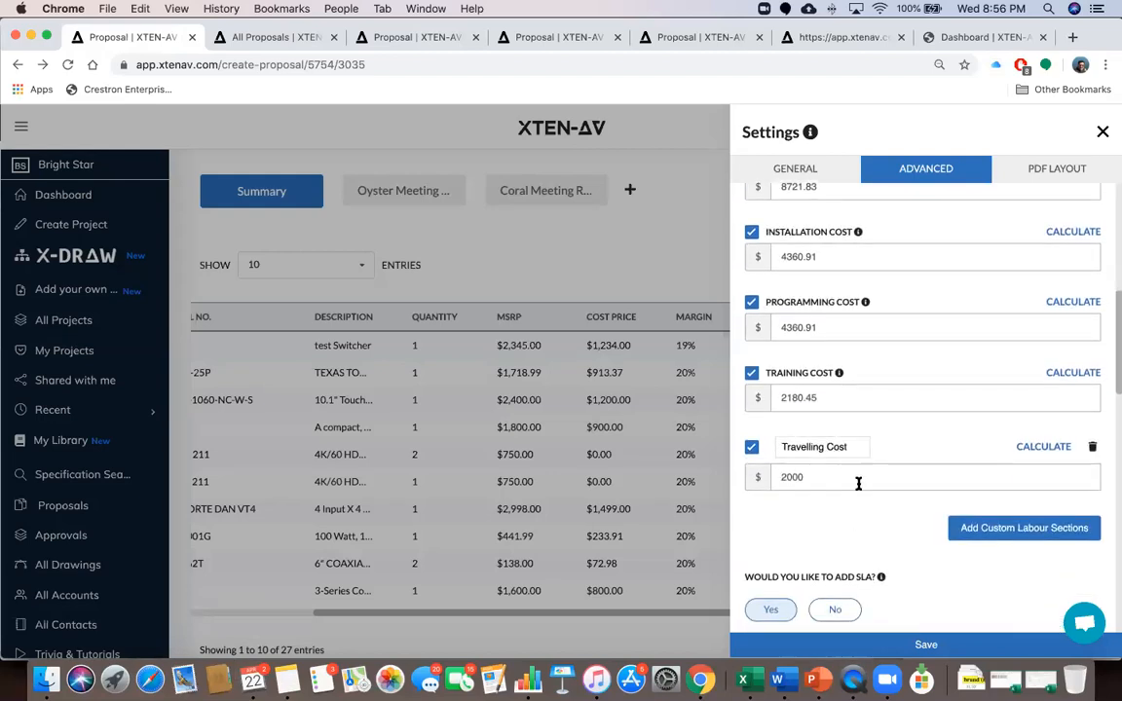
In the General settings, try Markup pricing, then switch back to Margin
click(808, 173)
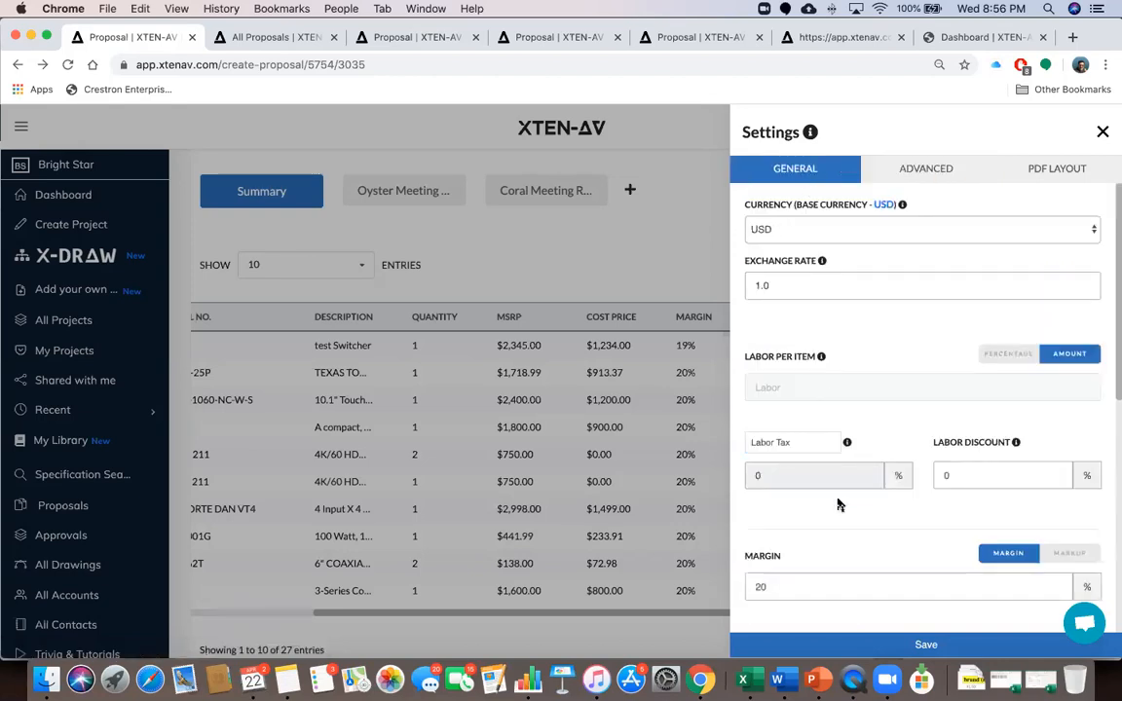
scroll(840, 505, down, 2)
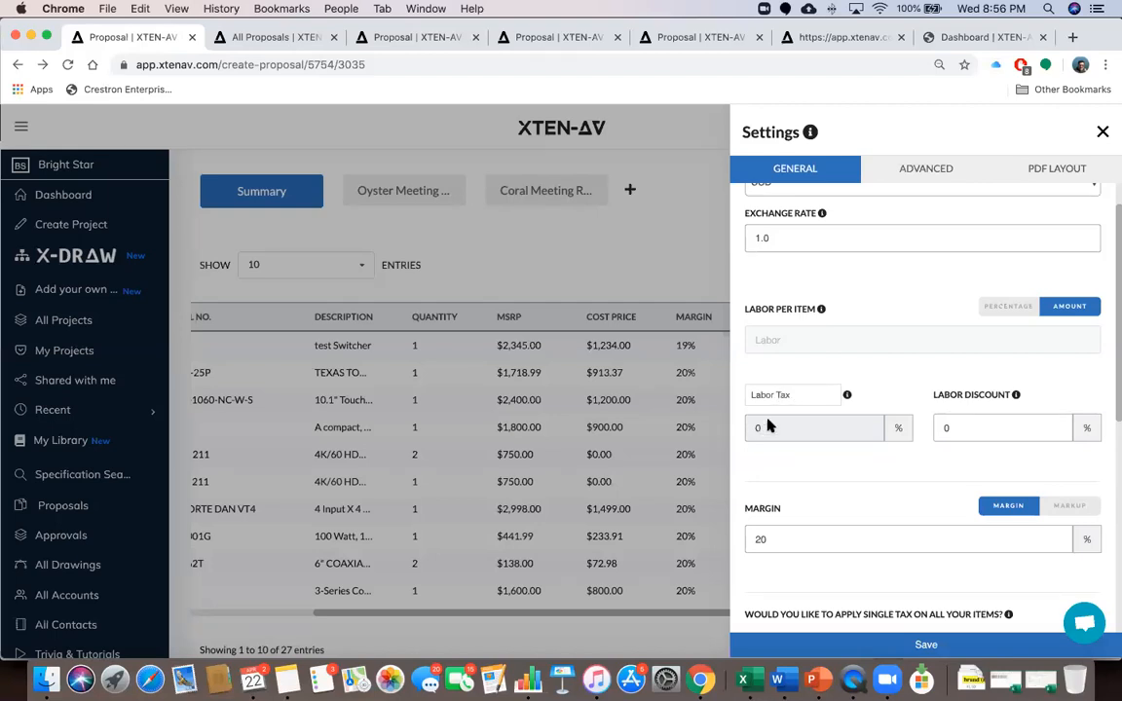
scroll(814, 479, down, 3)
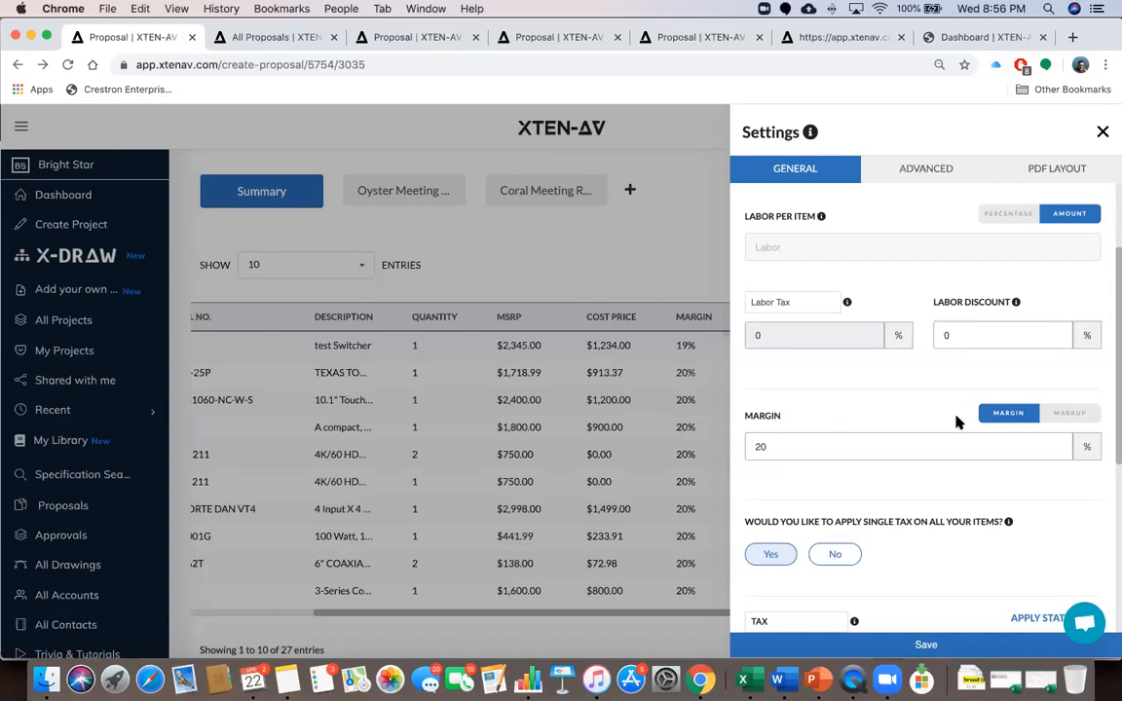
click(1070, 417)
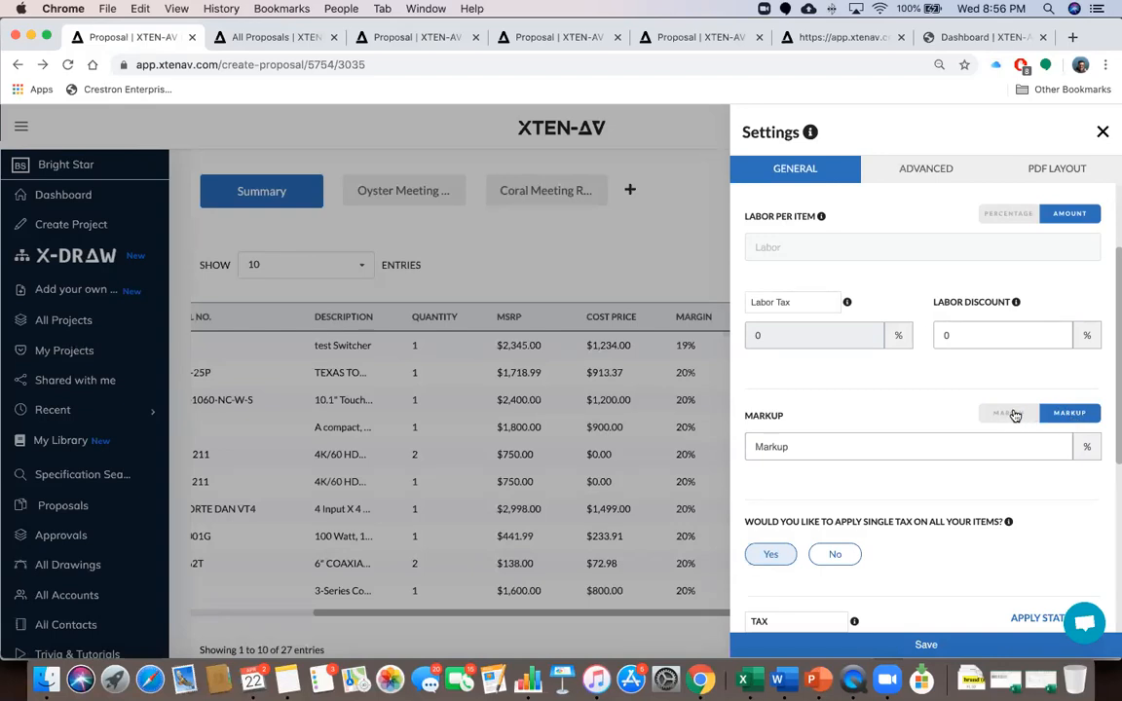
click(1009, 414)
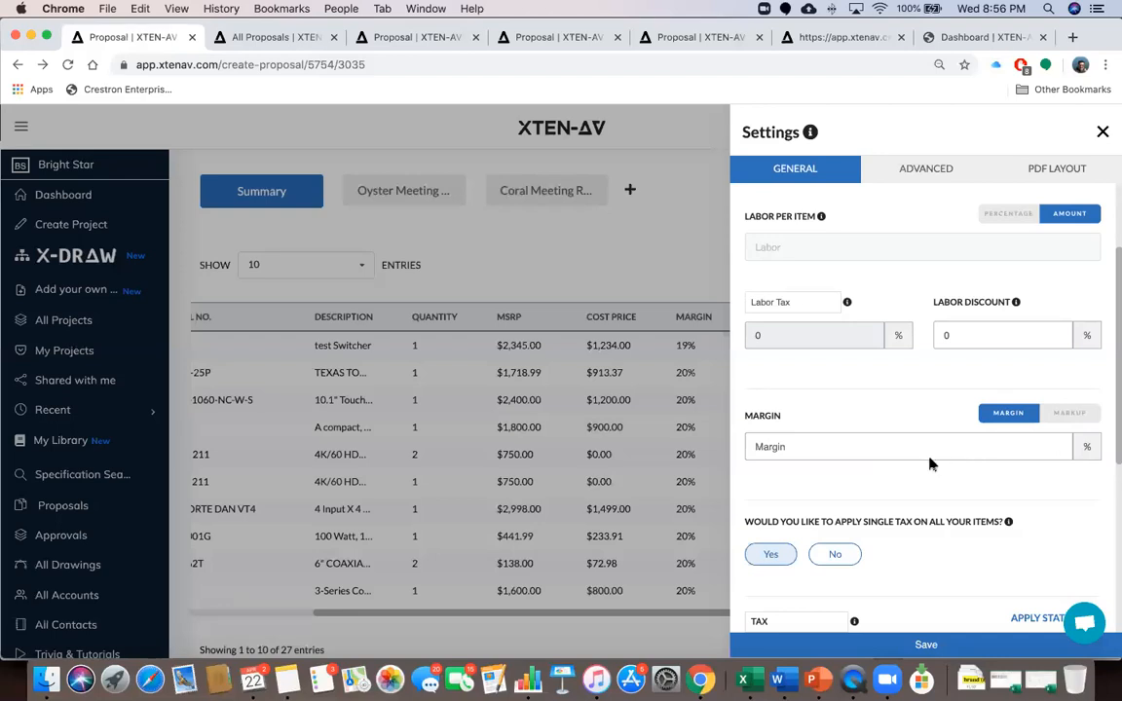
Re-enter the margin as 20% and select the Labor Tax value of 0
click(842, 441)
text(20)
scroll(840, 490, down, 2)
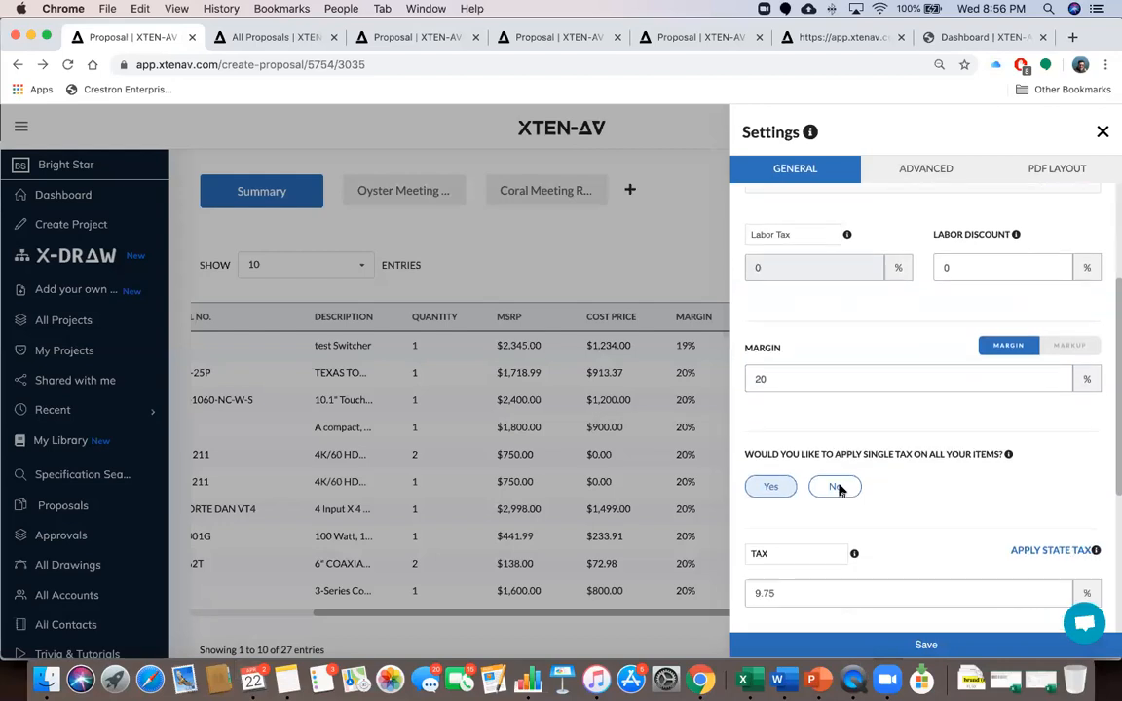
scroll(840, 490, down, 2)
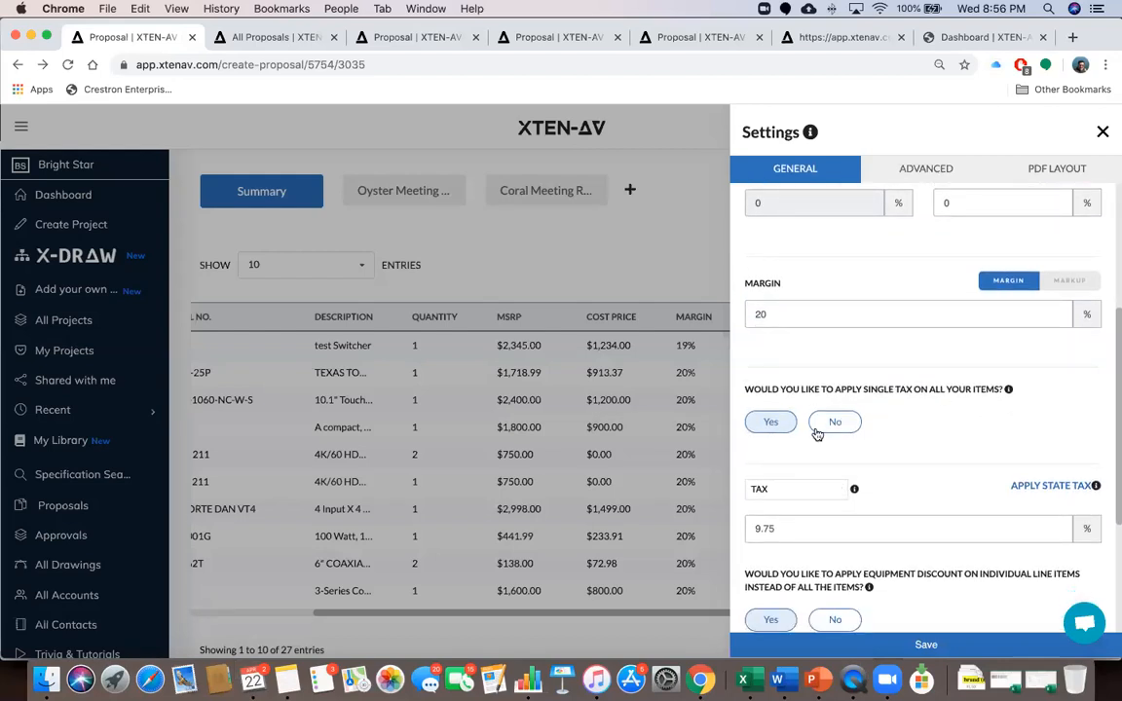
scroll(900, 375, up, 1)
scroll(814, 295, up, 3)
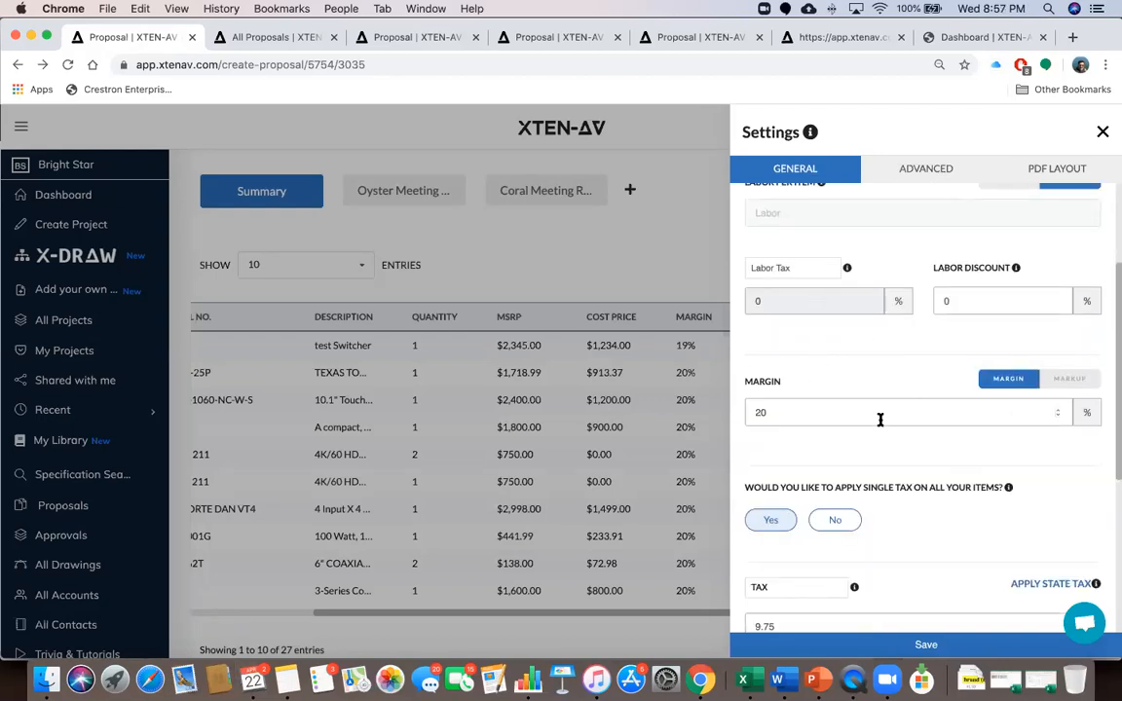
scroll(878, 421, up, 3)
double_click(768, 383)
scroll(814, 450, down, 4)
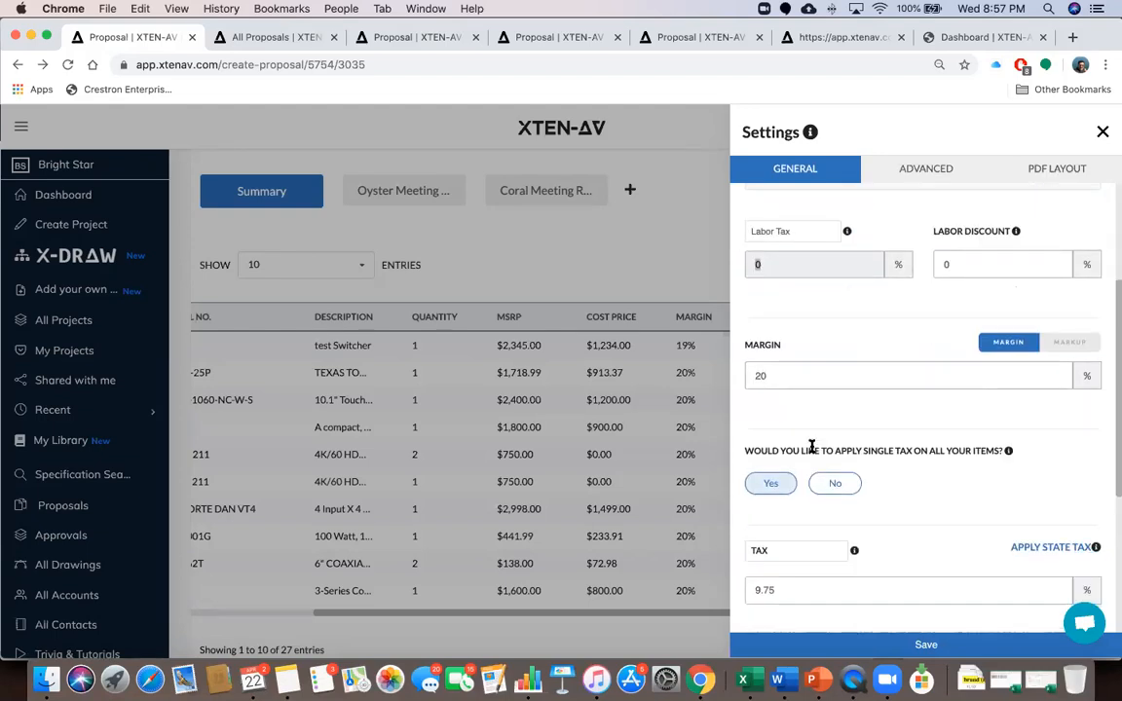
Rename the single tax label to GST, keeping its 9.75% rate
click(788, 548)
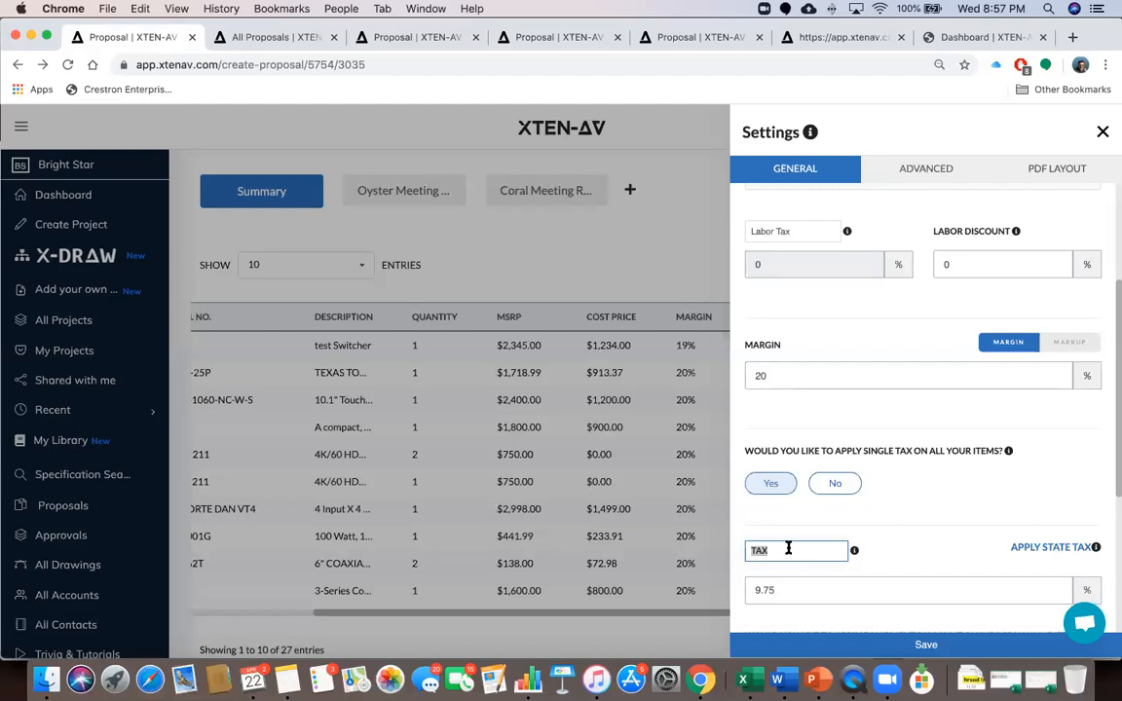
text(VA)
text(GST)
scroll(888, 526, down, 5)
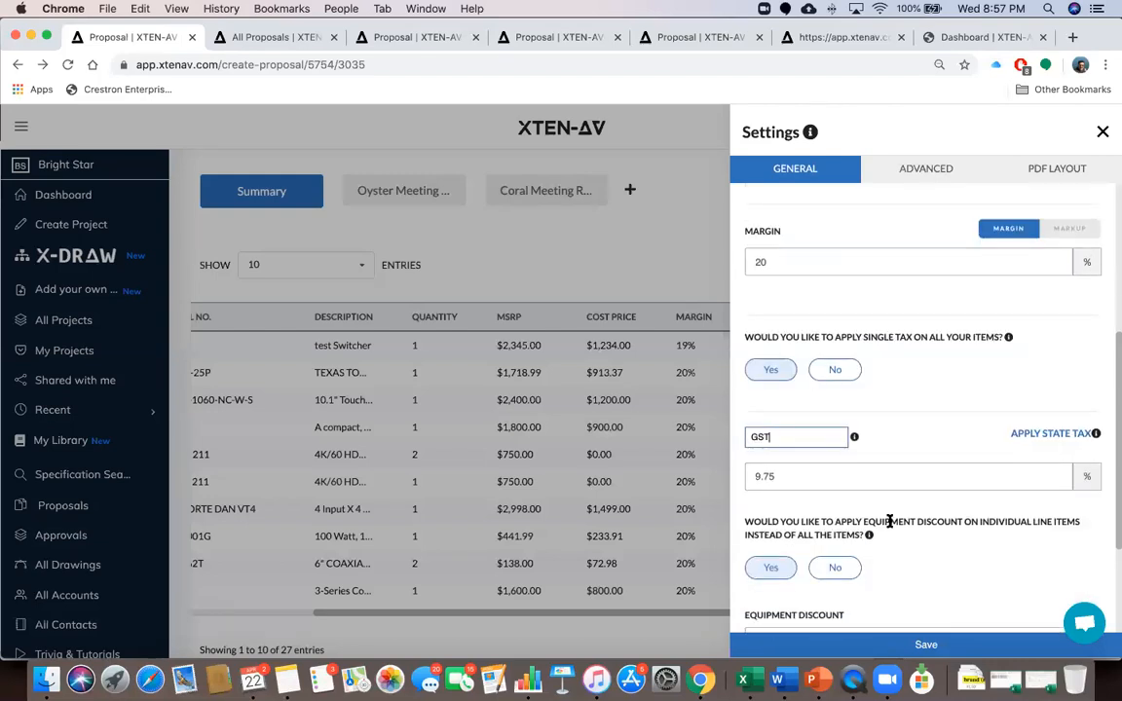
click(959, 440)
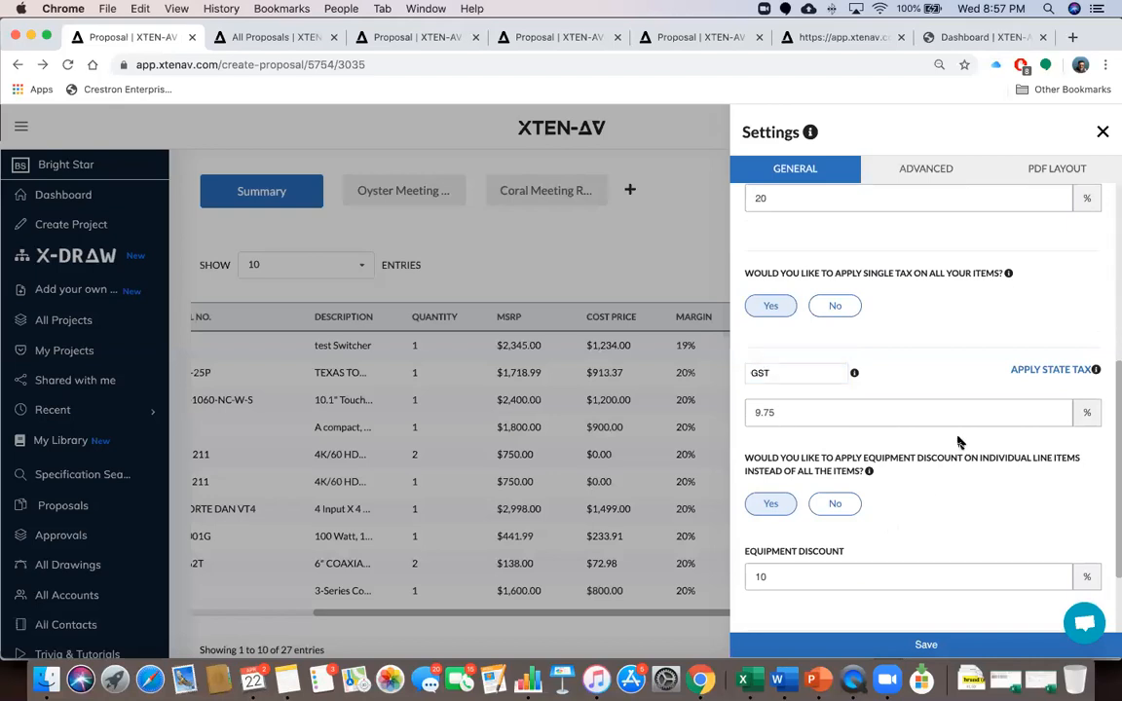
Open the US state tax lookup and cancel it without entering a zipcode
click(1050, 371)
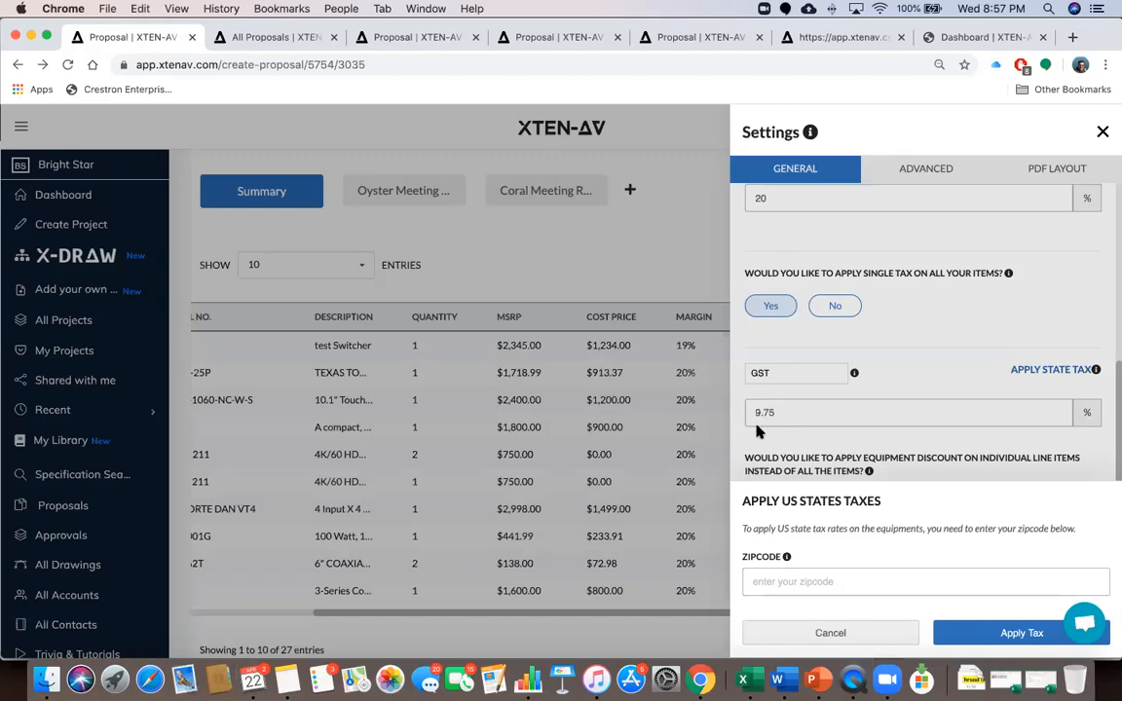
click(867, 632)
mouse_move(1095, 371)
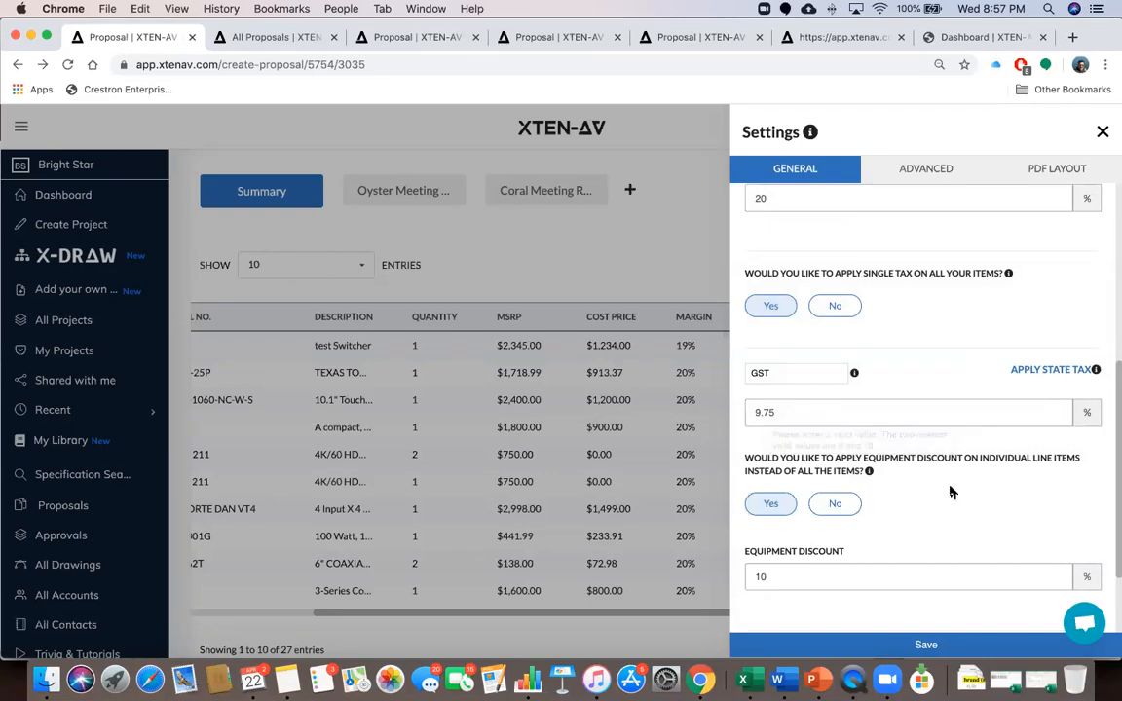
scroll(951, 492, down, 2)
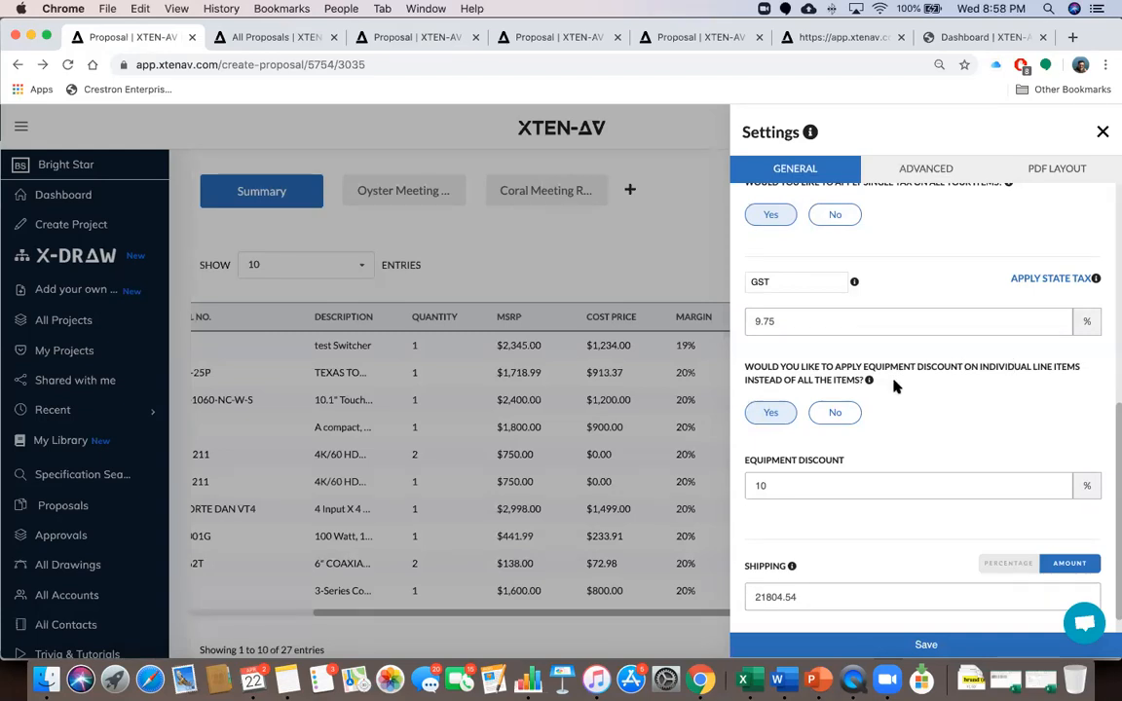
click(1103, 132)
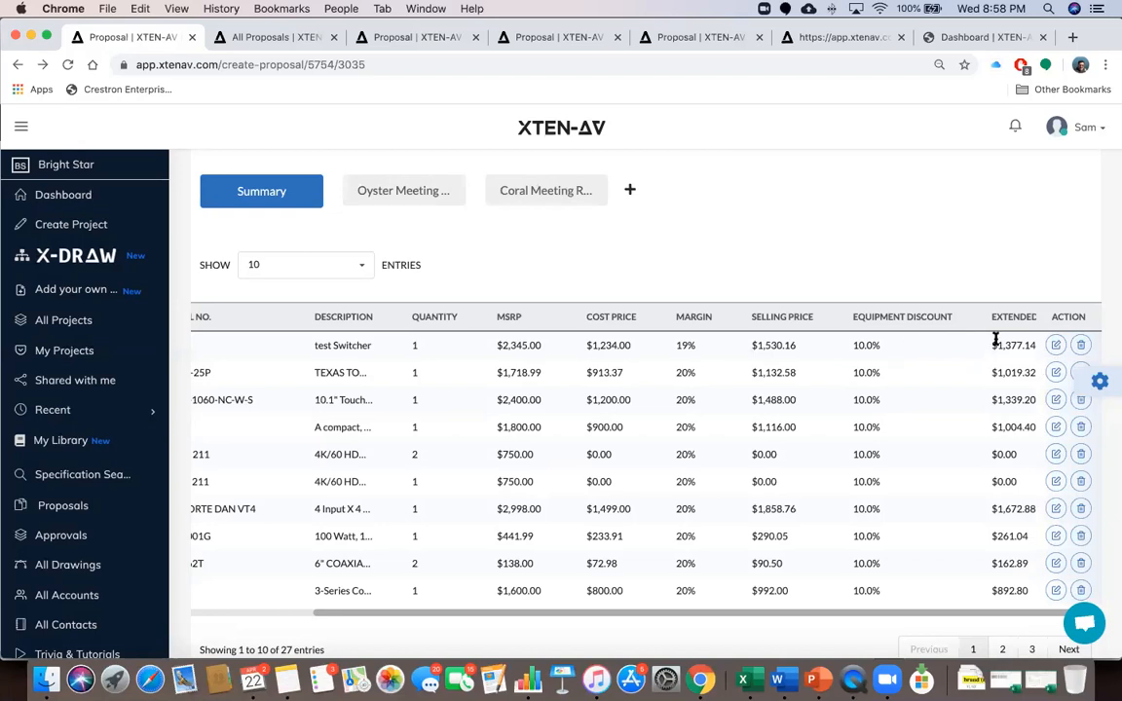
click(1052, 348)
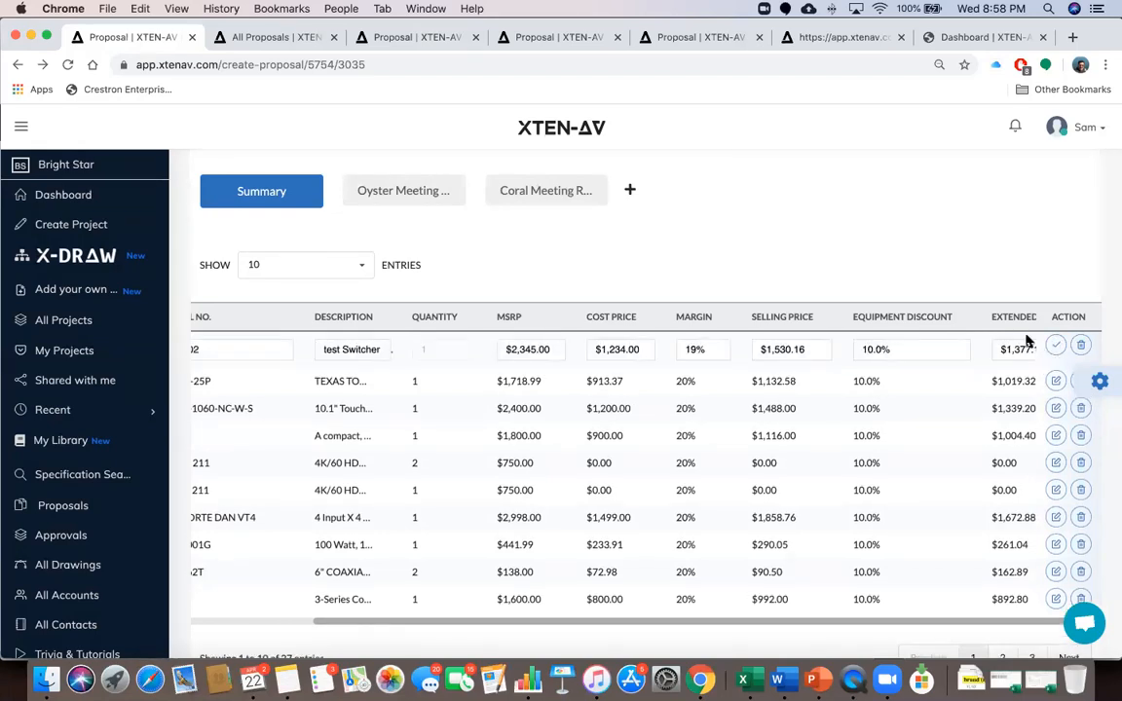
click(1054, 344)
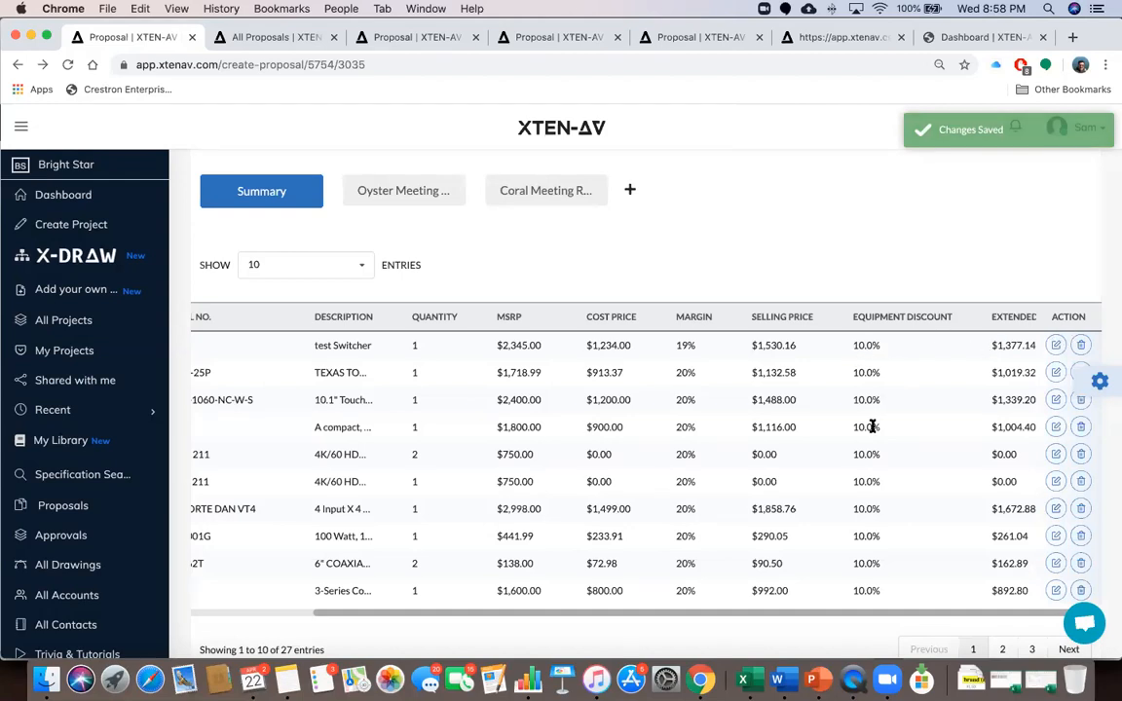
click(1099, 380)
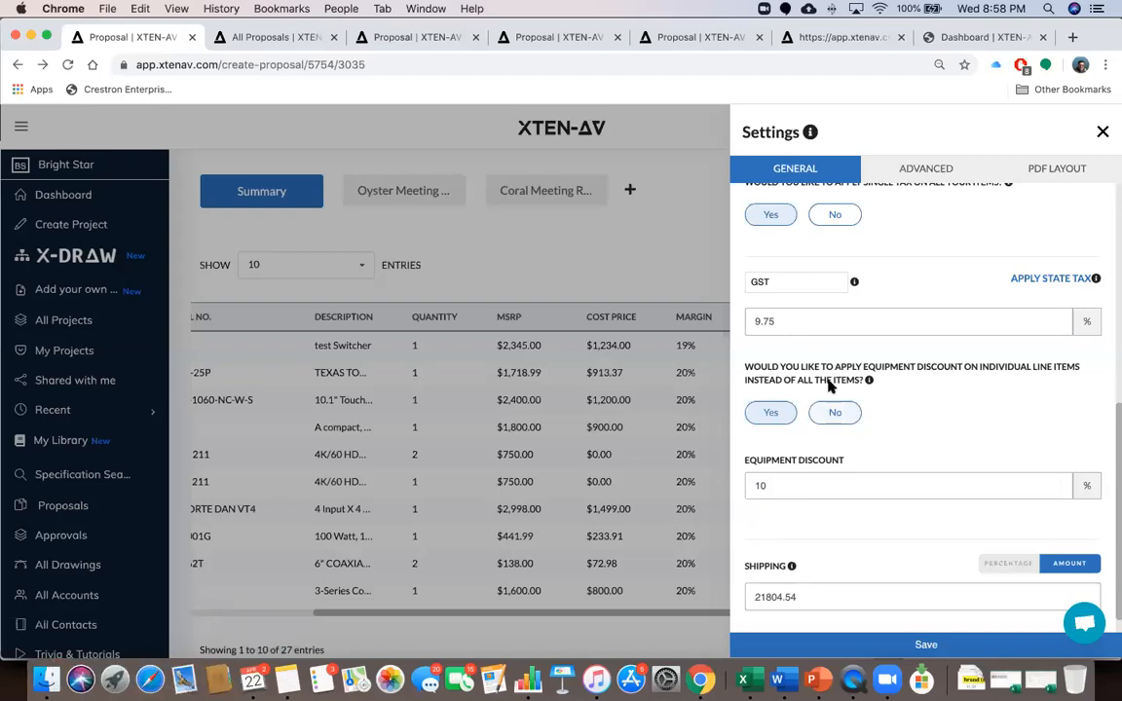
Close the proposal settings to view the full table, then reopen them
click(1103, 134)
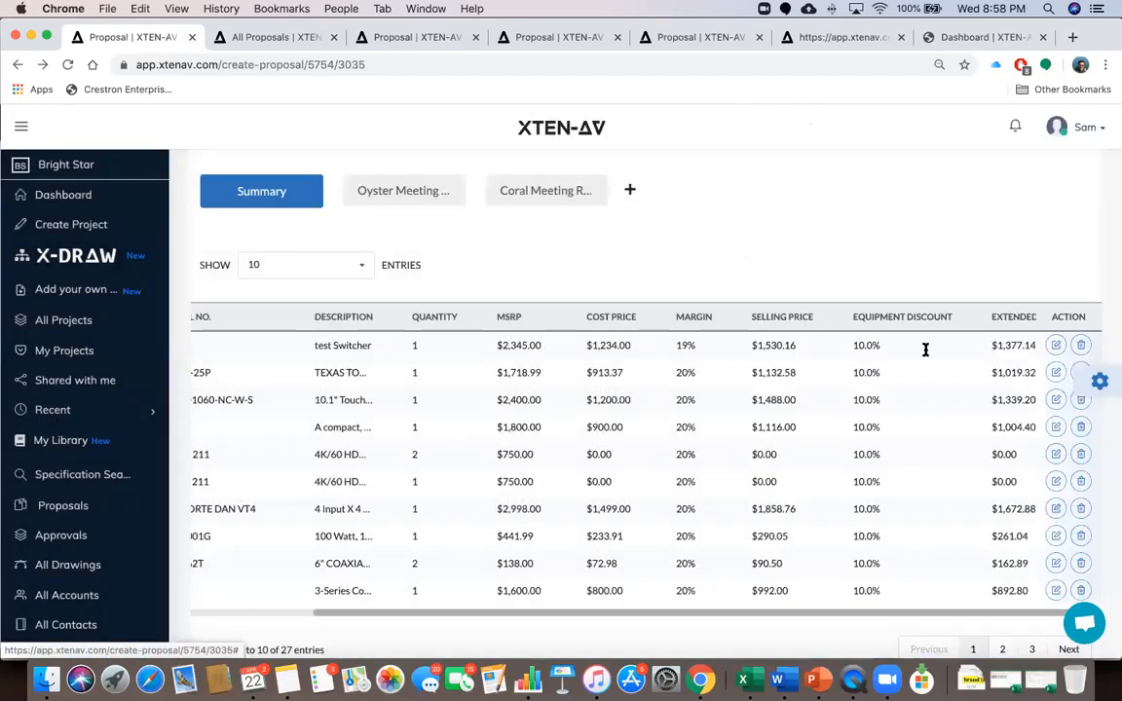
click(1099, 380)
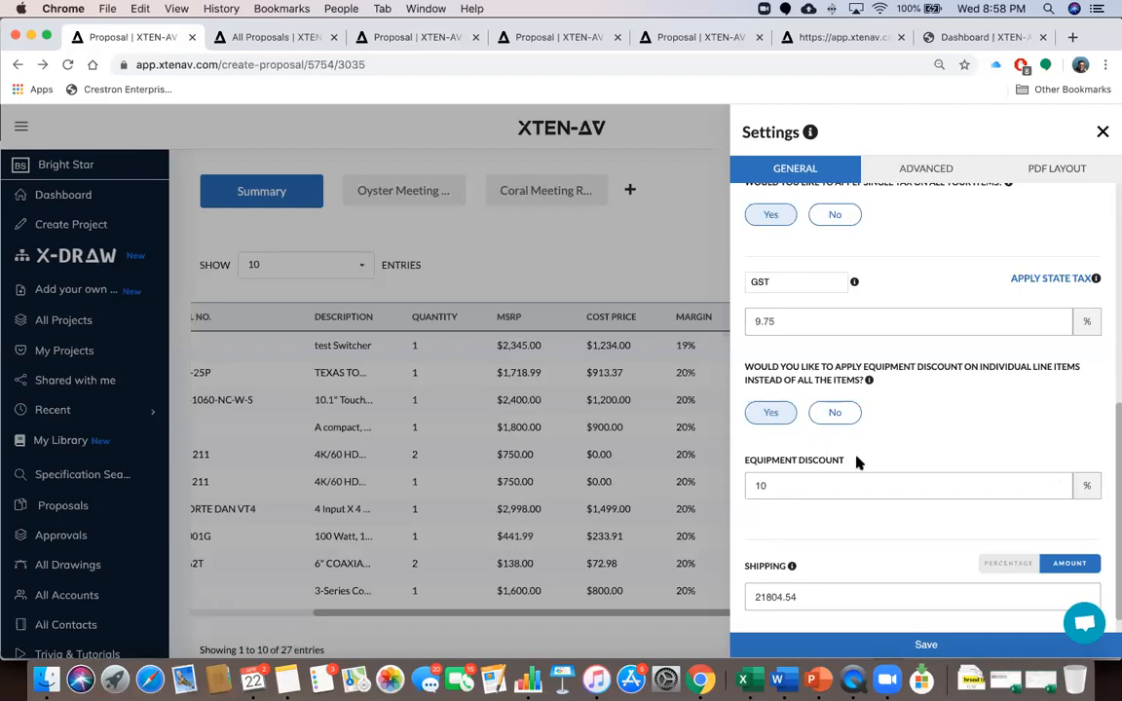
scroll(857, 457, down, 1)
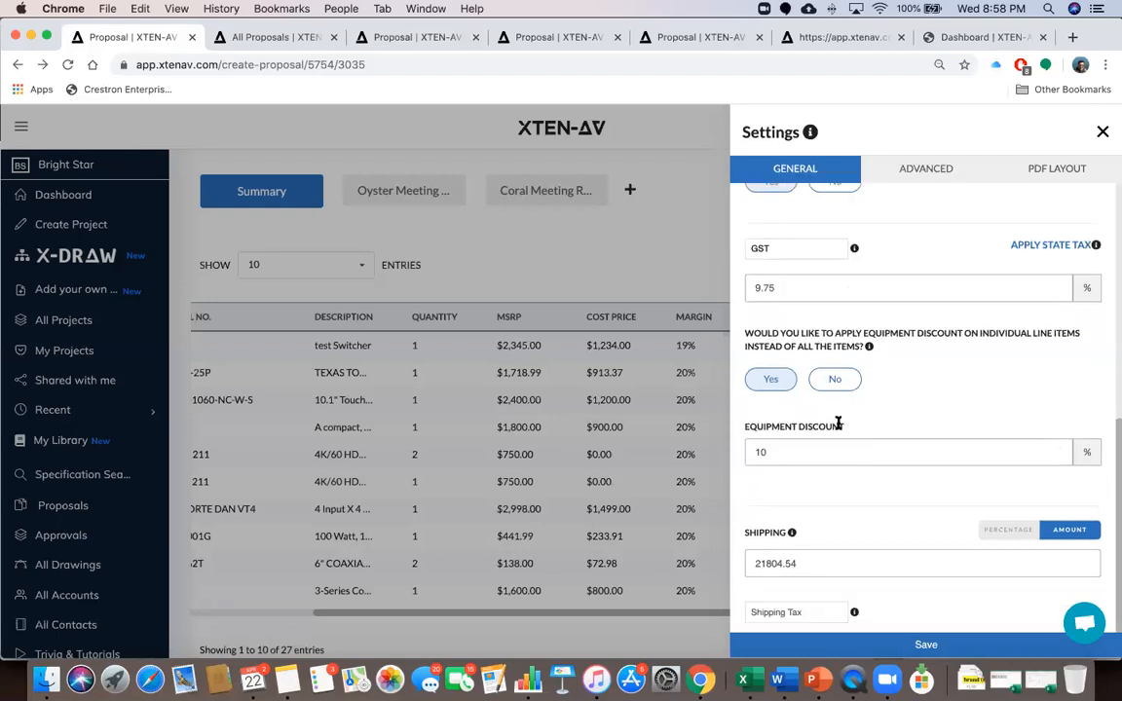
scroll(837, 426, down, 1)
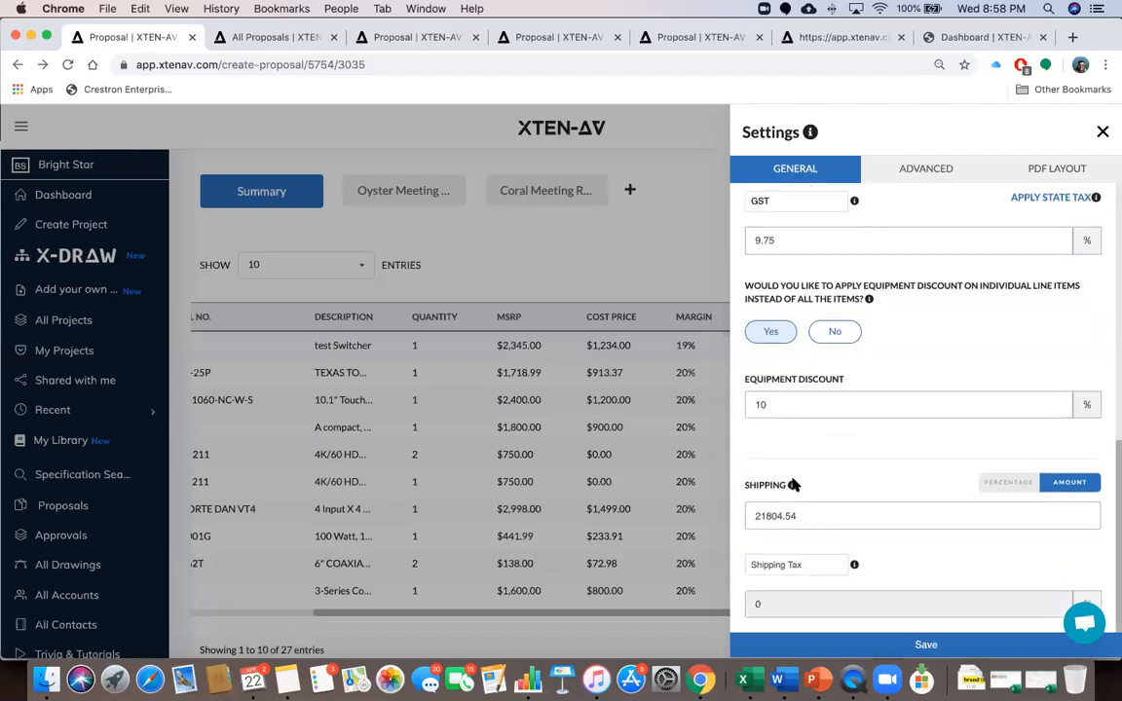
Try Percentage shipping, then leave Shipping set to a flat Amount
mouse_move(793, 488)
click(1010, 484)
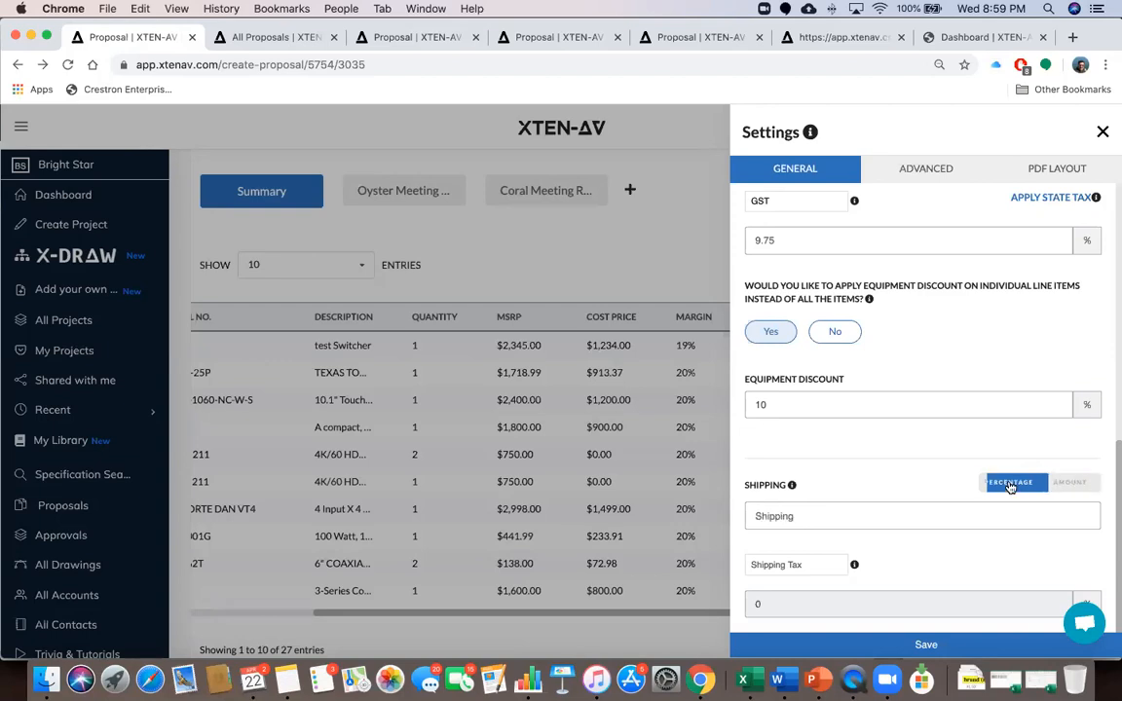
click(1071, 483)
click(1021, 486)
click(1086, 487)
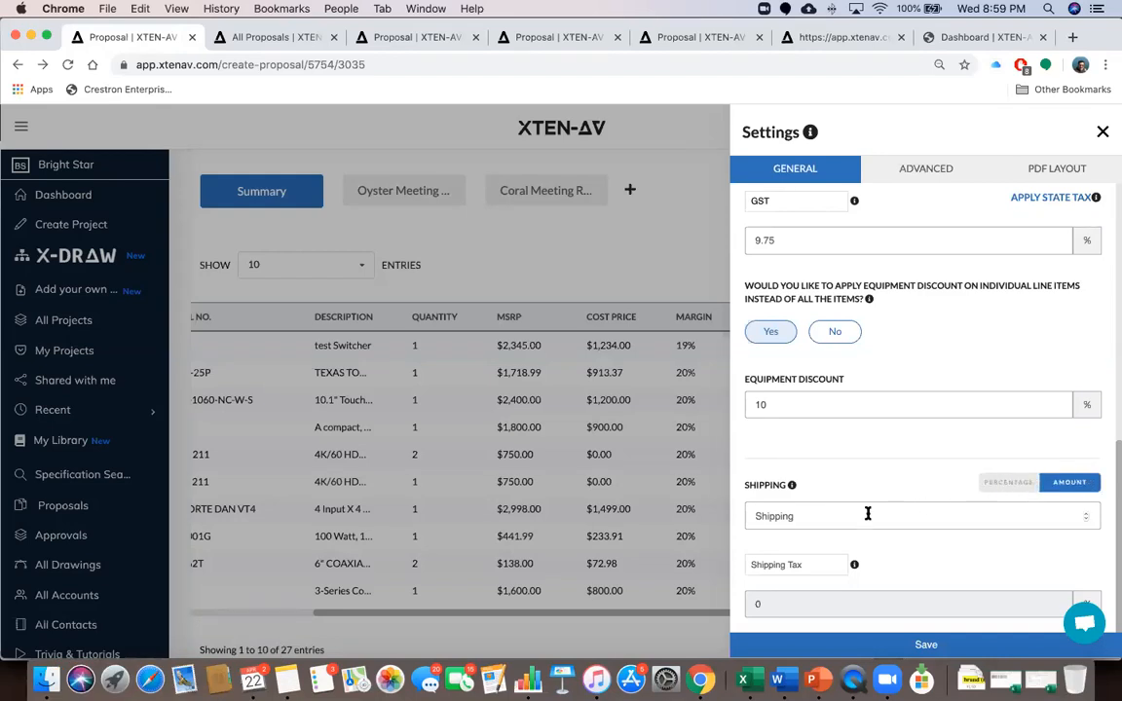
Enter a shipping amount of 20000, leaving shipping tax at 0
click(794, 513)
text(20000)
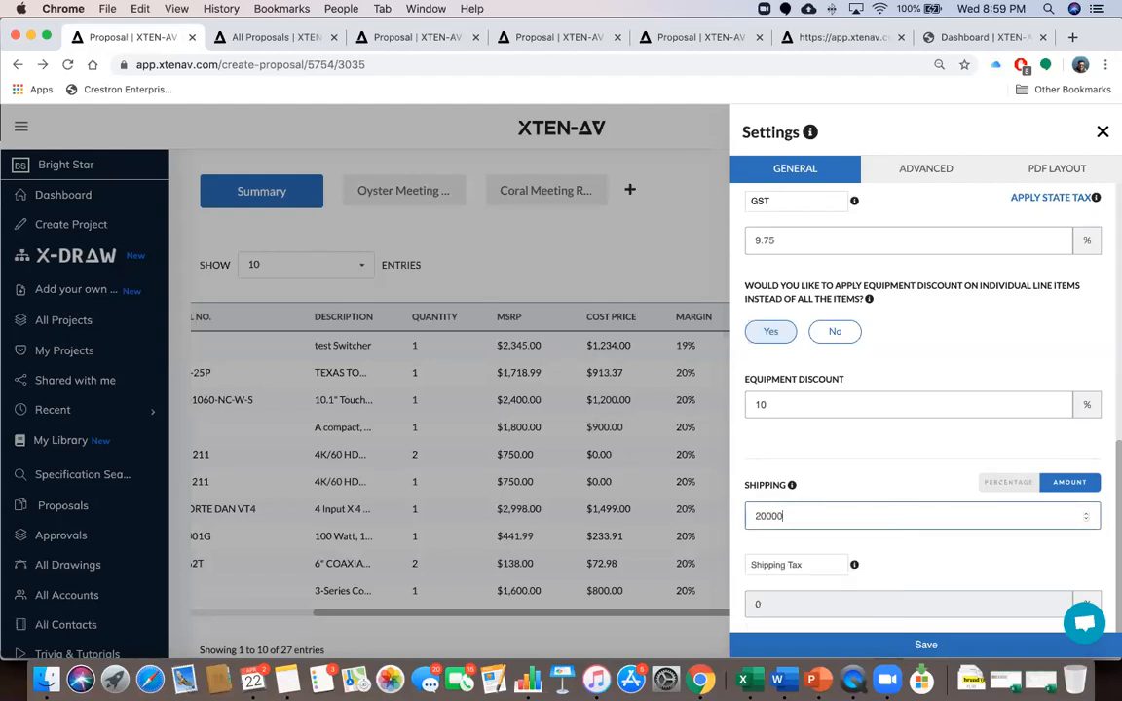
click(817, 480)
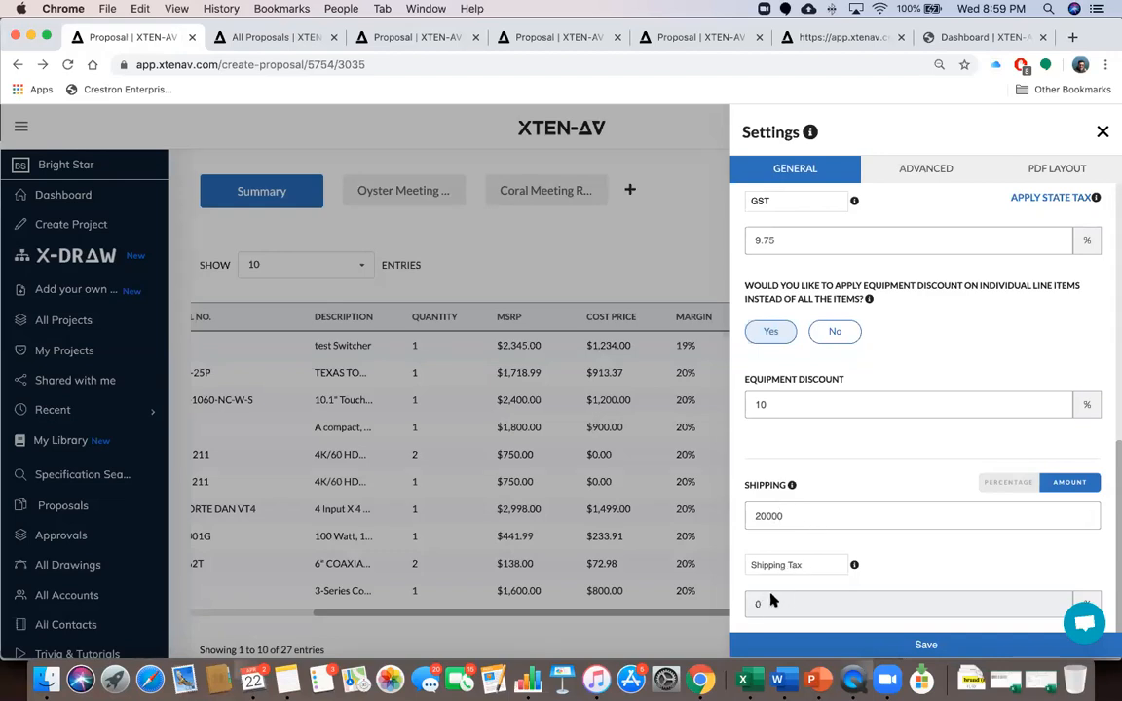
scroll(845, 458, up, 1)
scroll(845, 458, up, 5)
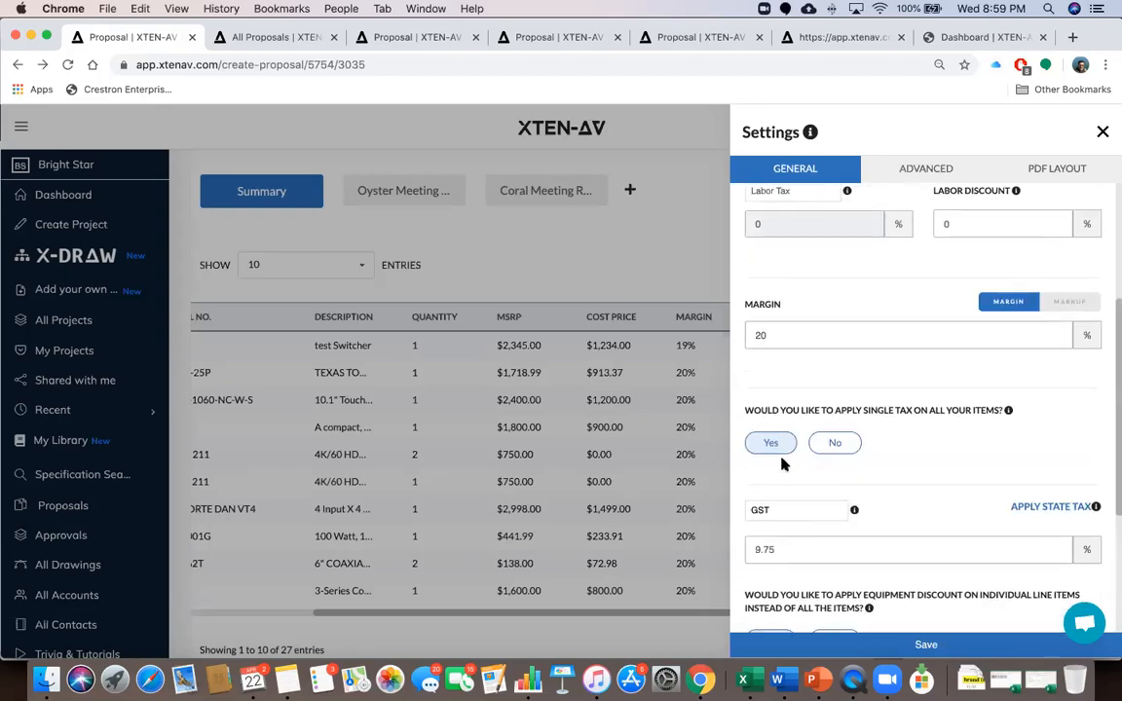
scroll(866, 474, down, 5)
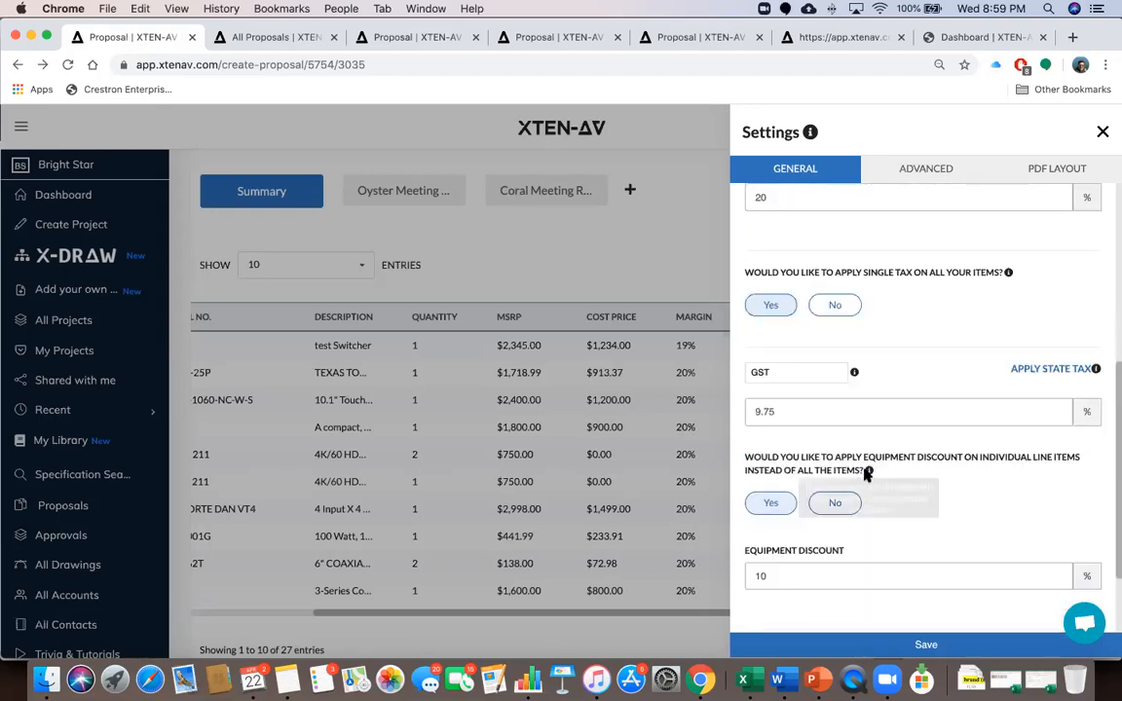
scroll(864, 467, up, 8)
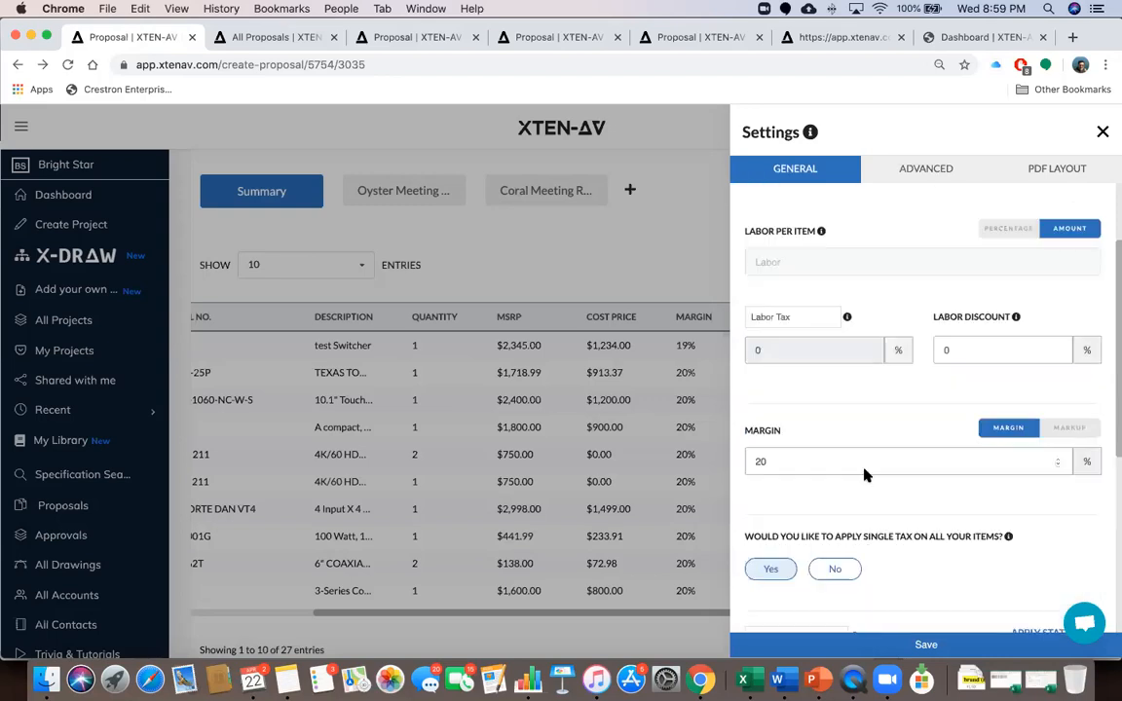
Go to the Advanced settings and review labour costs down to SLA (Silver 8322.40, Gold 16644.80)
click(919, 171)
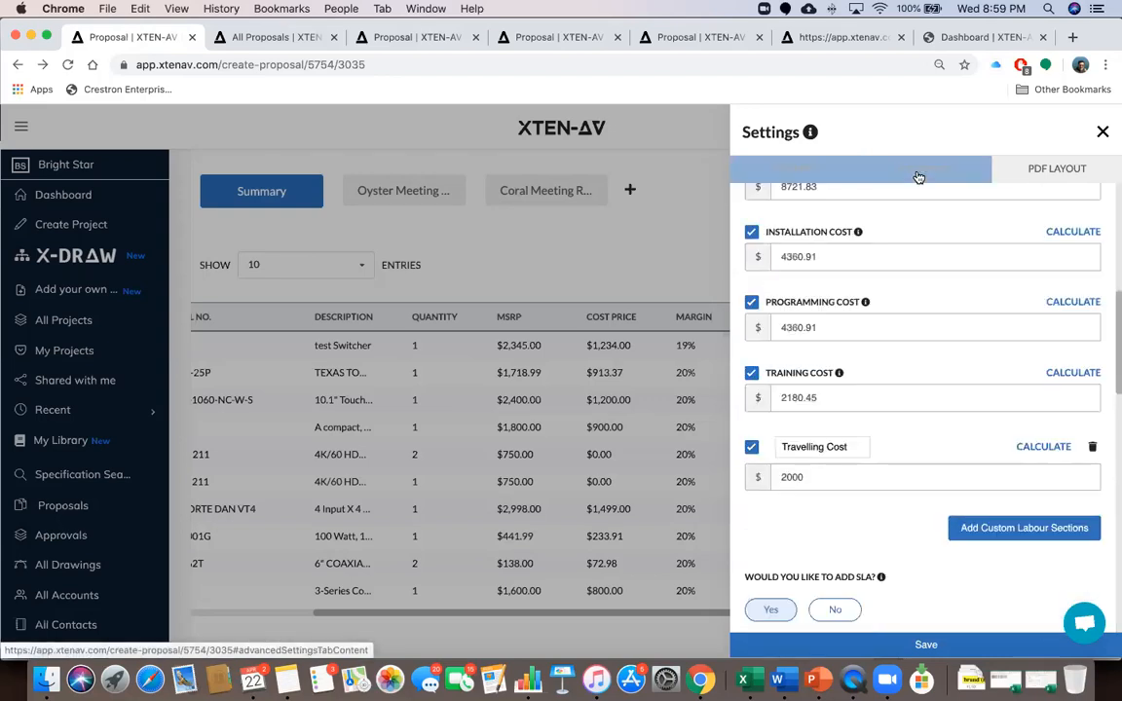
scroll(895, 344, up, 5)
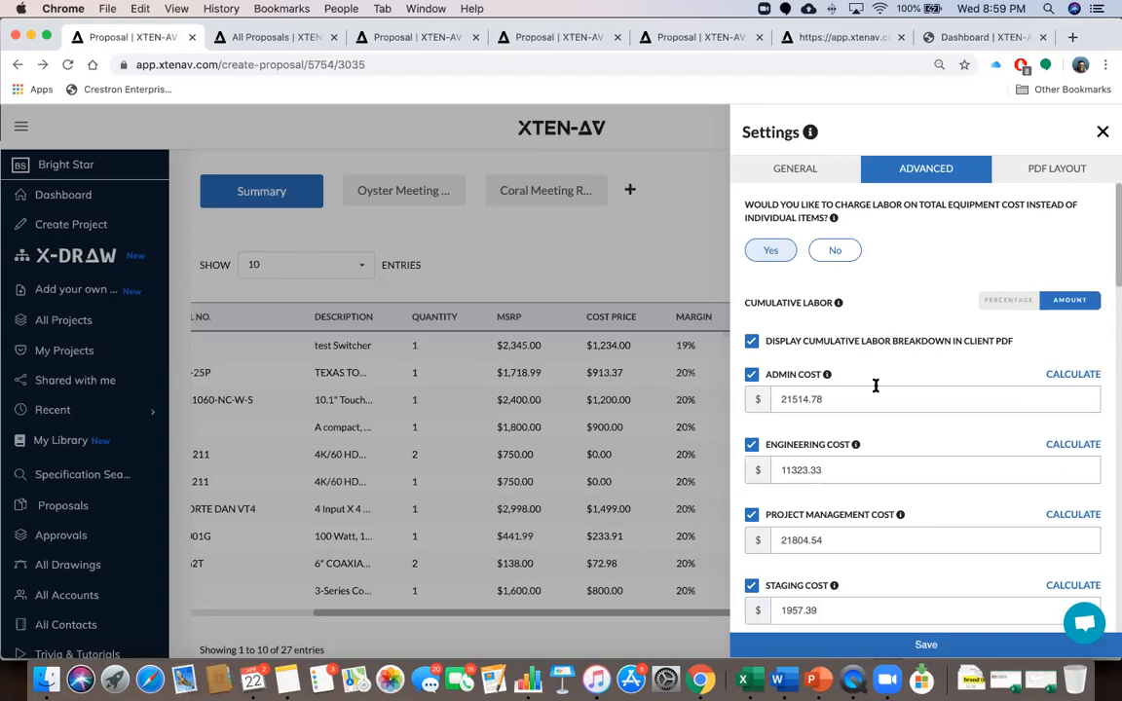
scroll(877, 386, down, 2)
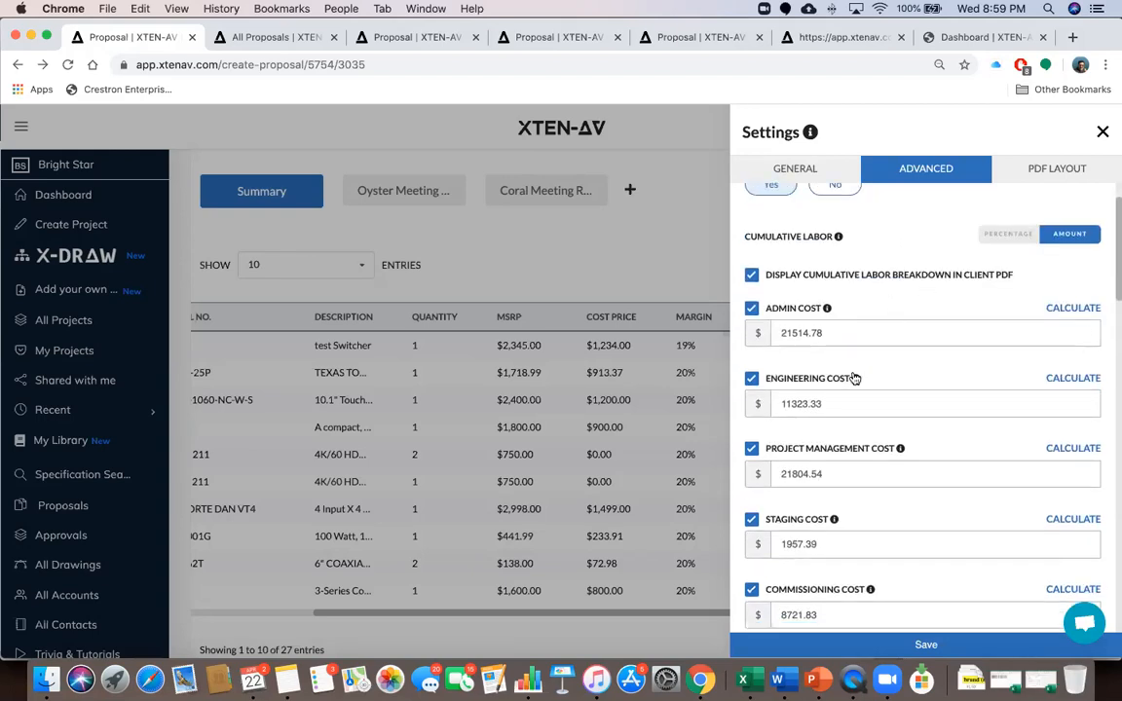
scroll(819, 380, down, 6)
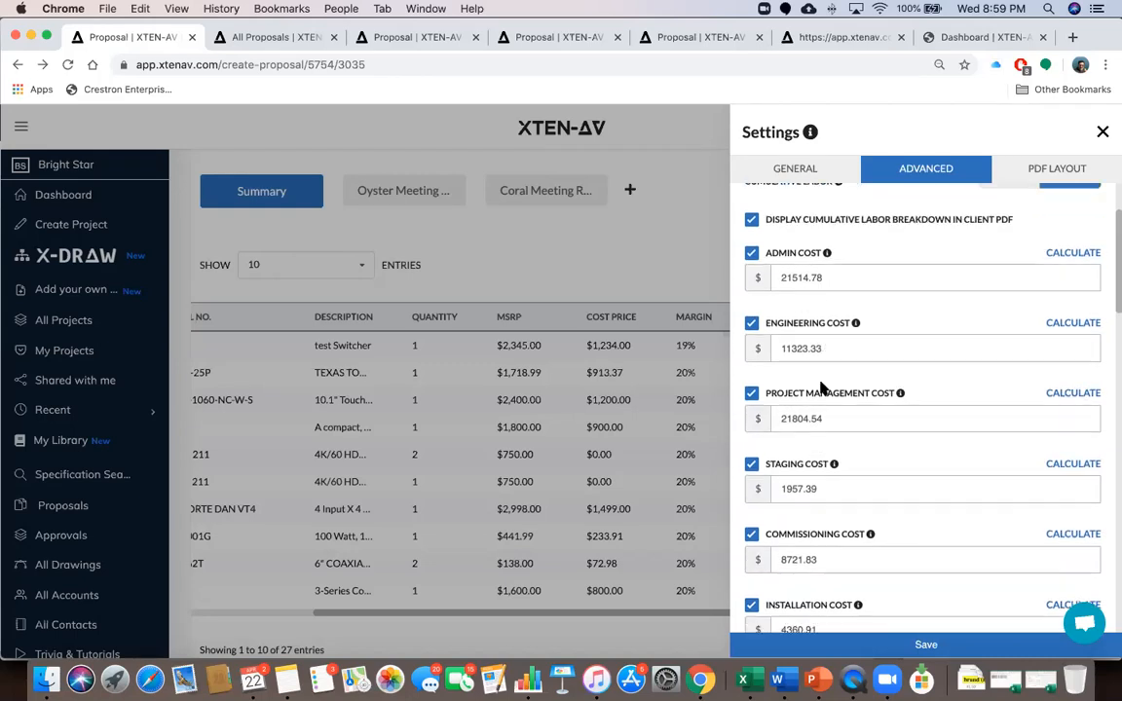
scroll(821, 383, down, 1)
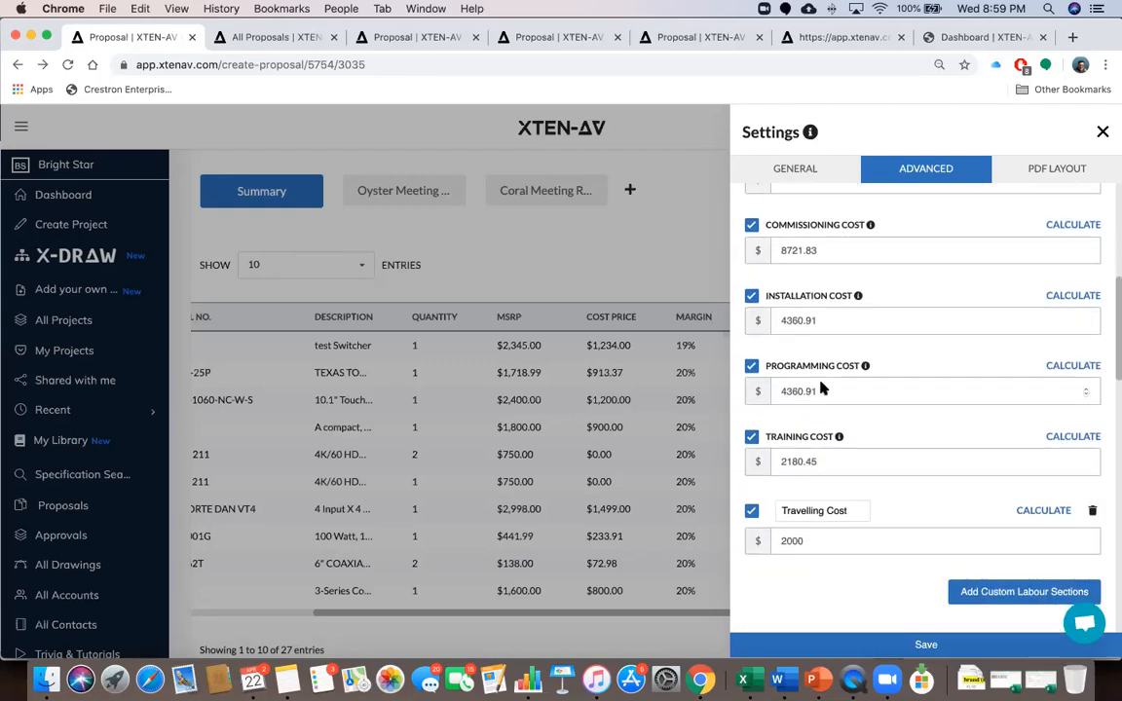
scroll(821, 388, up, 7)
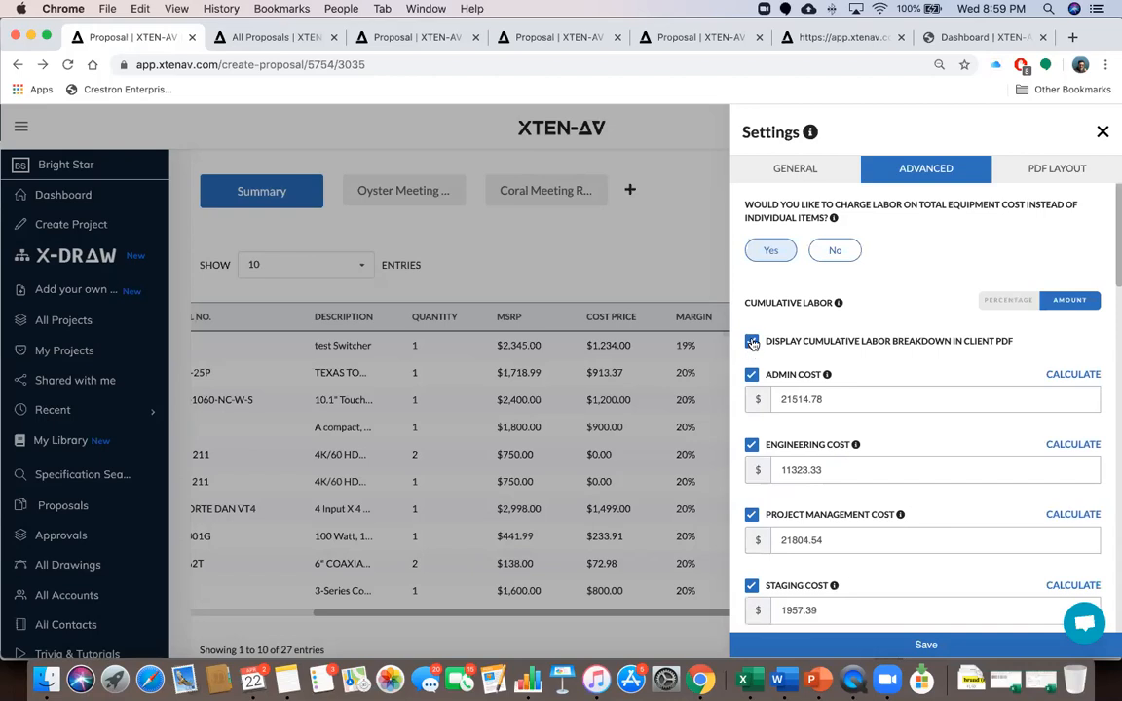
scroll(860, 367, down, 4)
scroll(860, 368, down, 4)
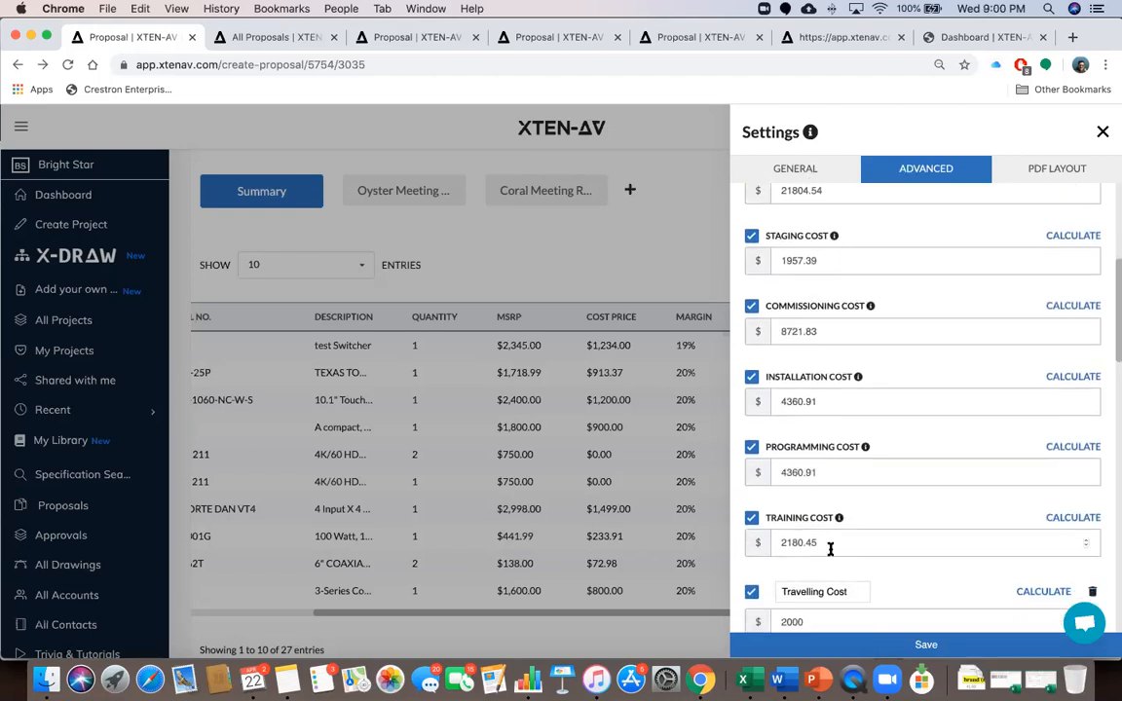
scroll(876, 519, down, 3)
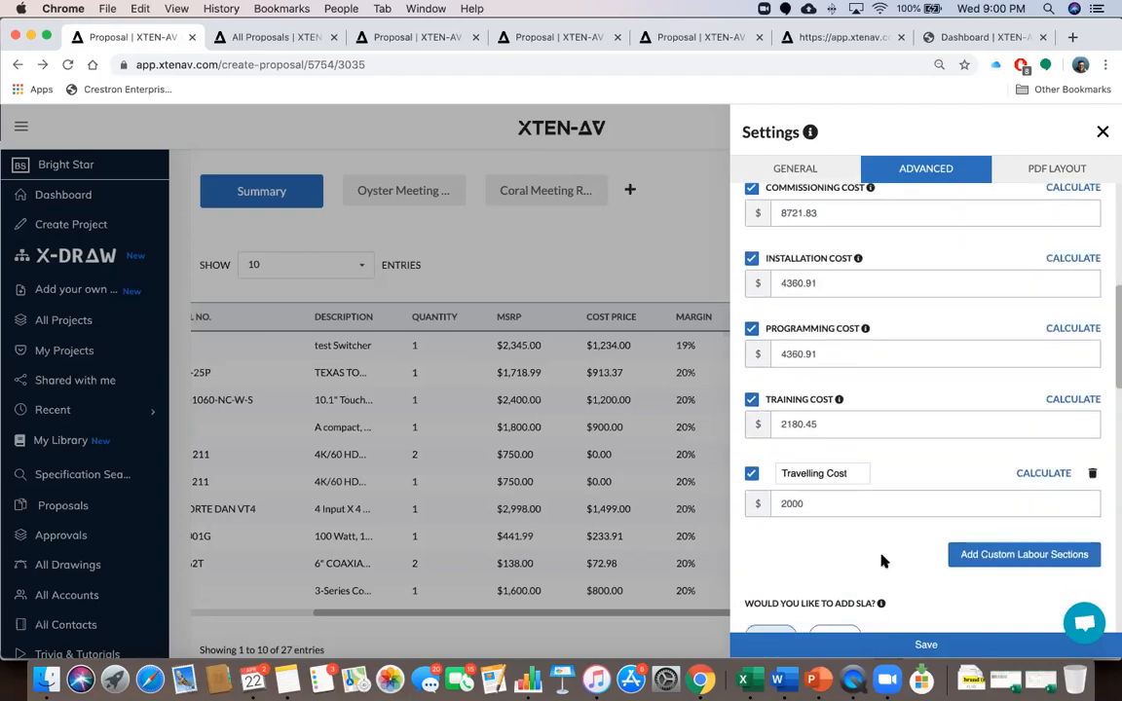
scroll(881, 561, down, 1)
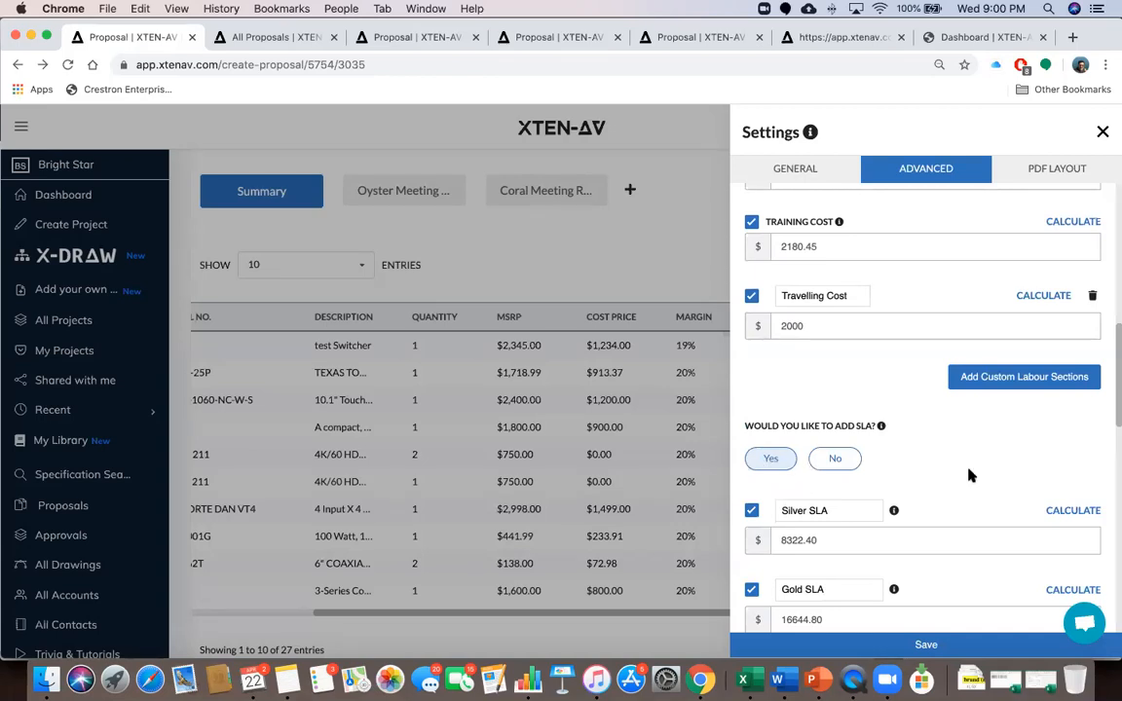
scroll(969, 472, down, 3)
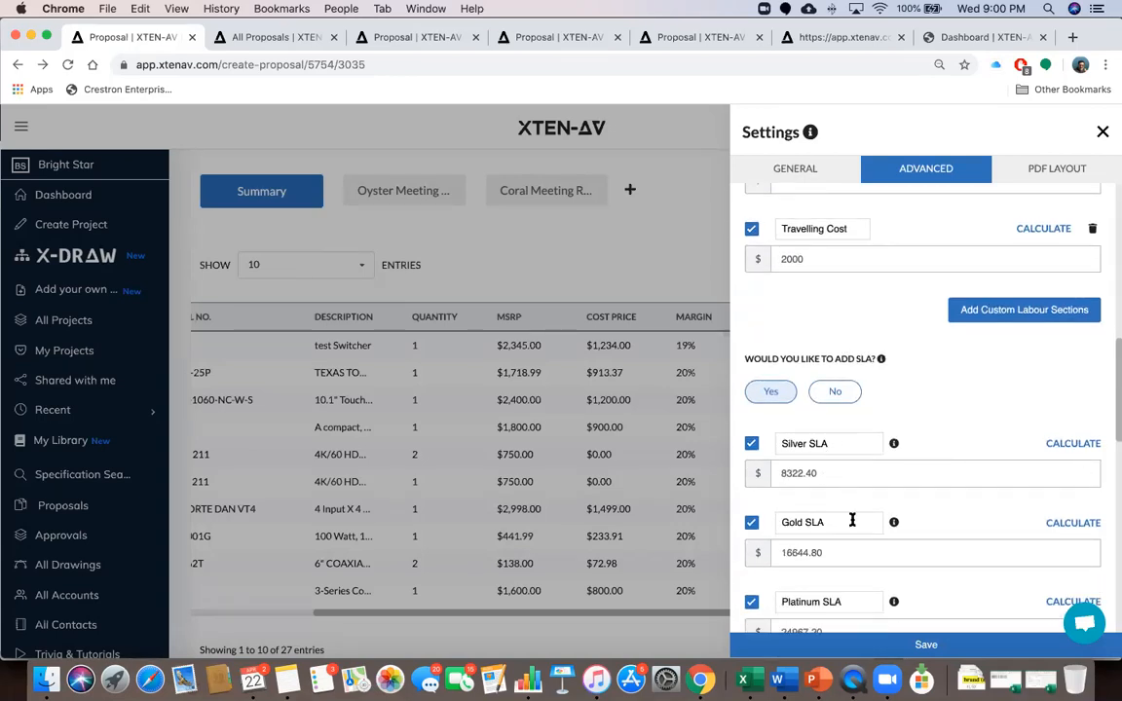
click(796, 444)
scroll(874, 538, down, 1)
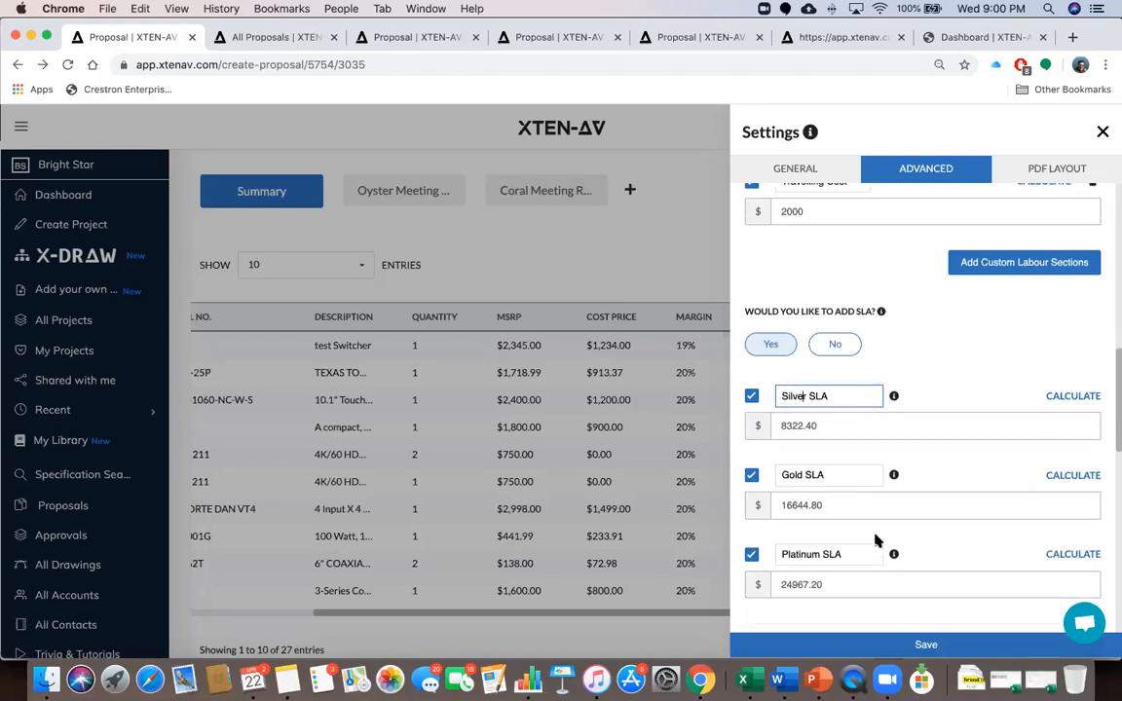
click(1075, 396)
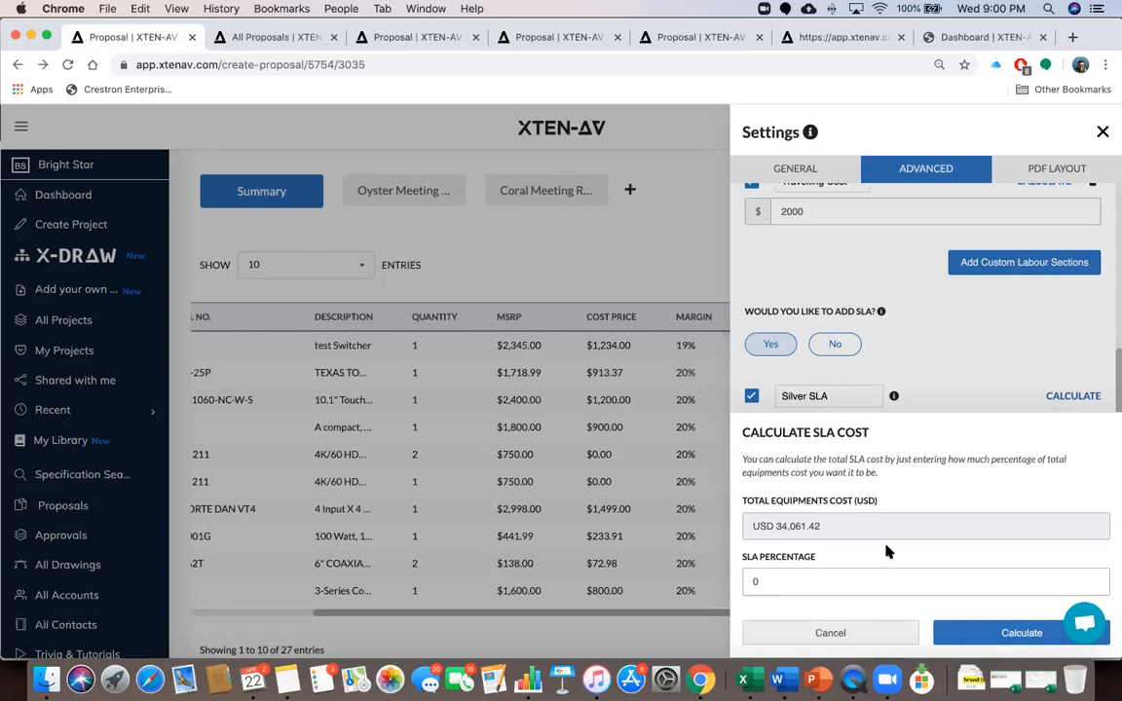
click(864, 634)
scroll(930, 550, down, 4)
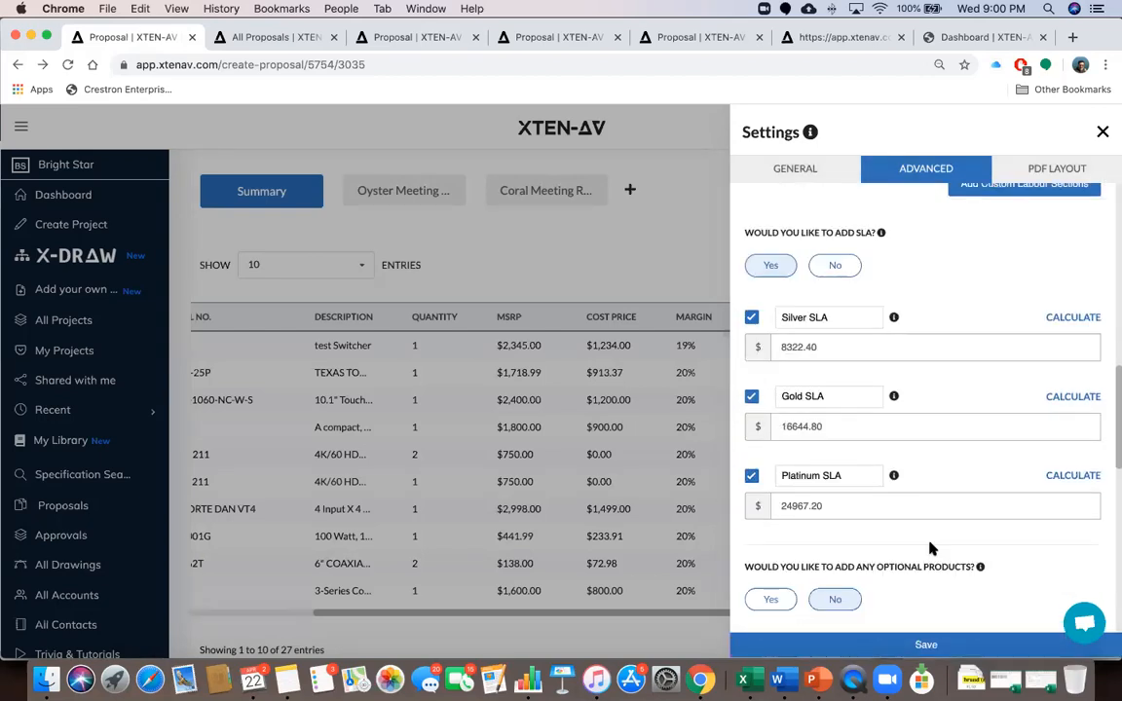
scroll(932, 548, down, 2)
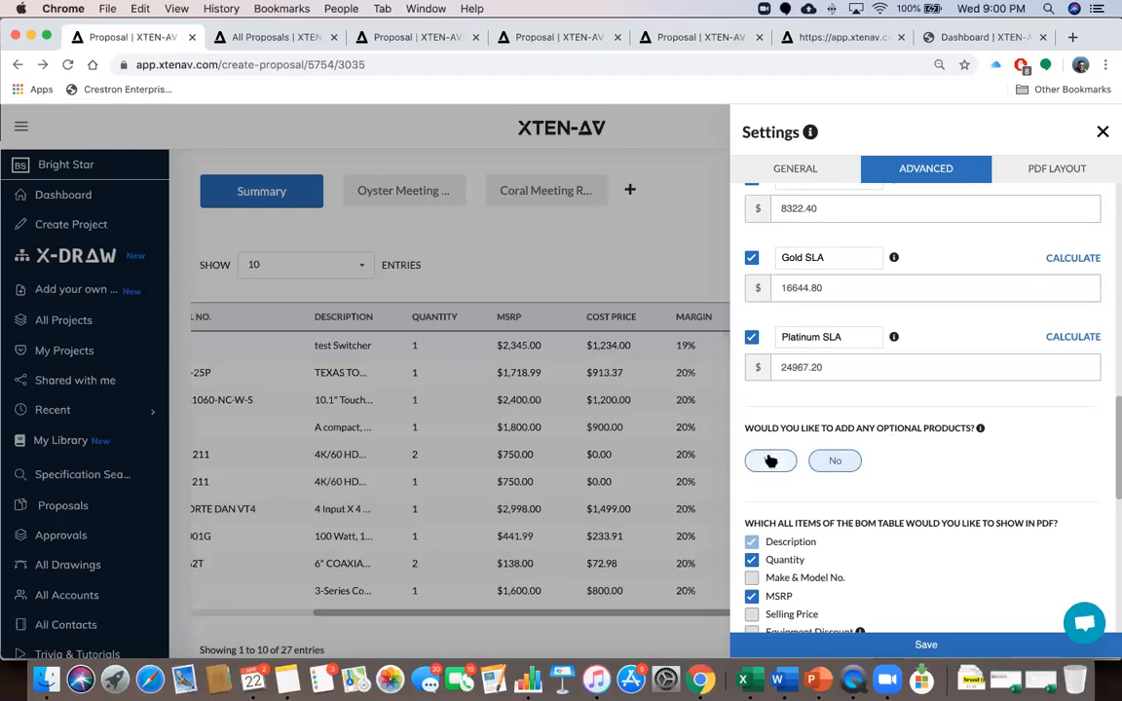
click(1102, 133)
scroll(733, 441, down, 5)
scroll(734, 440, down, 2)
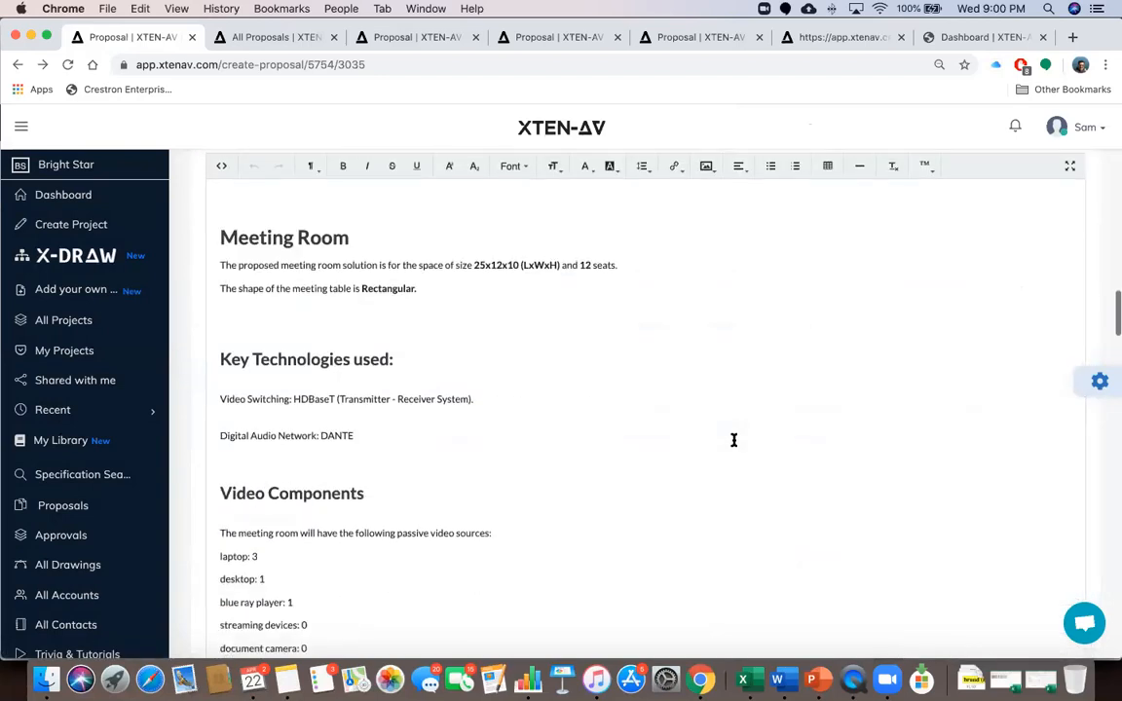
scroll(734, 443, up, 5)
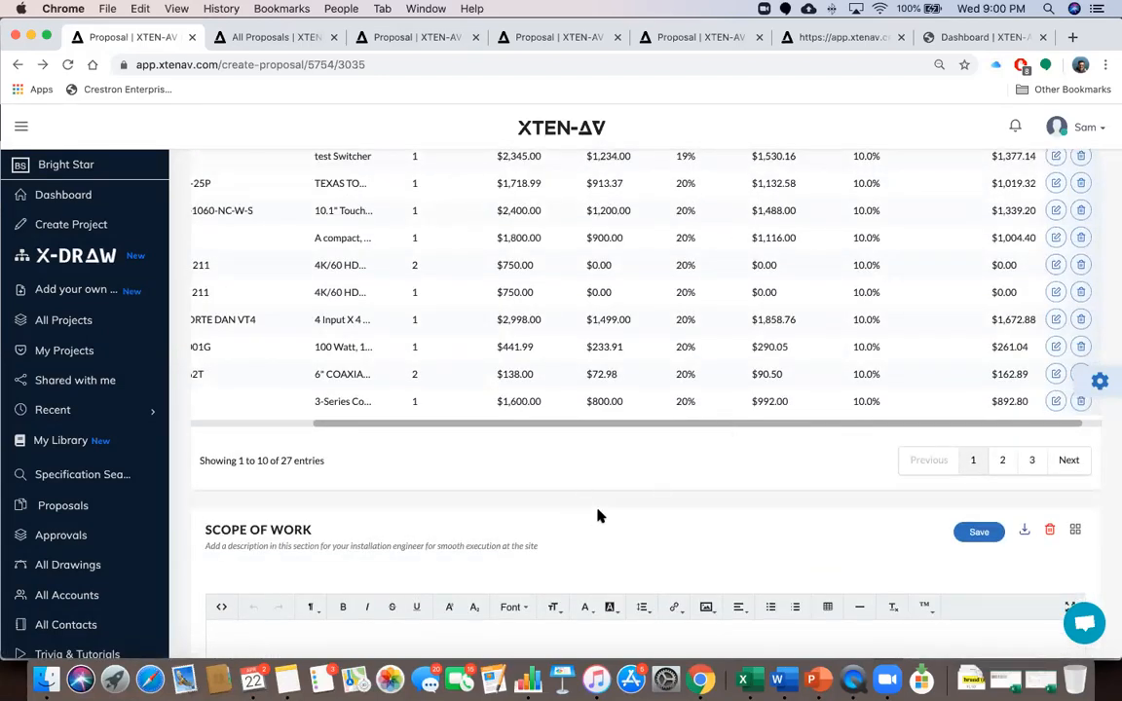
click(1100, 380)
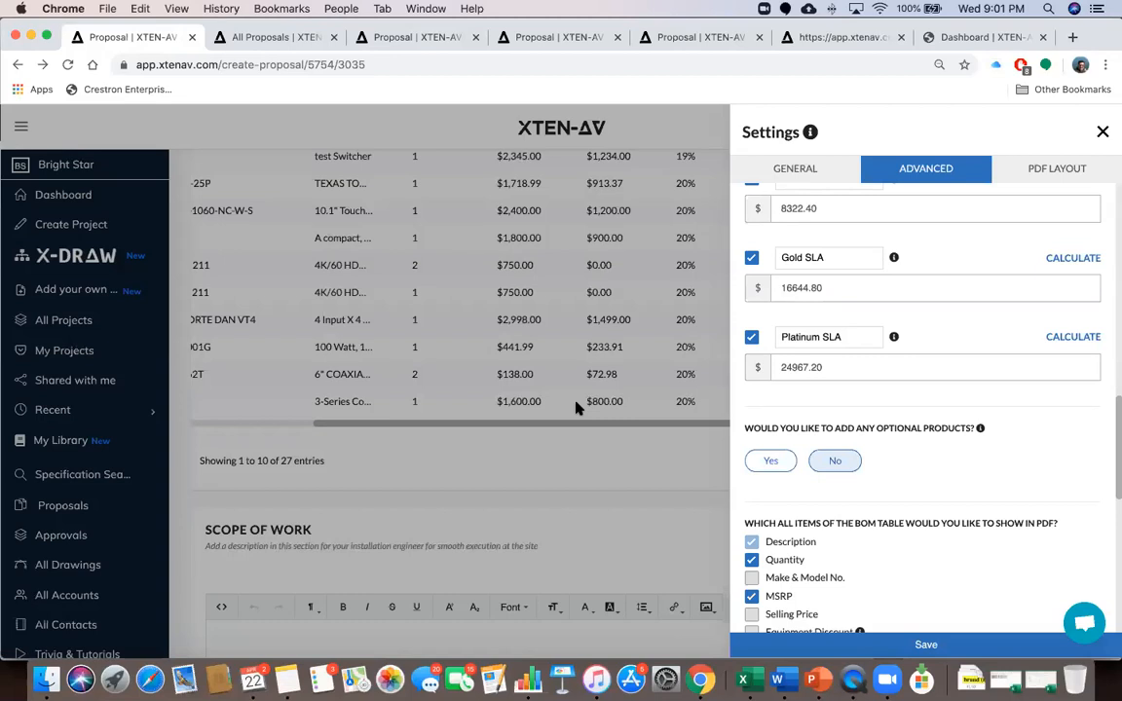
Tick Selling Price and Extended Price for the PDF BOM table, replacing lump-sum-only pricing
scroll(911, 471, down, 3)
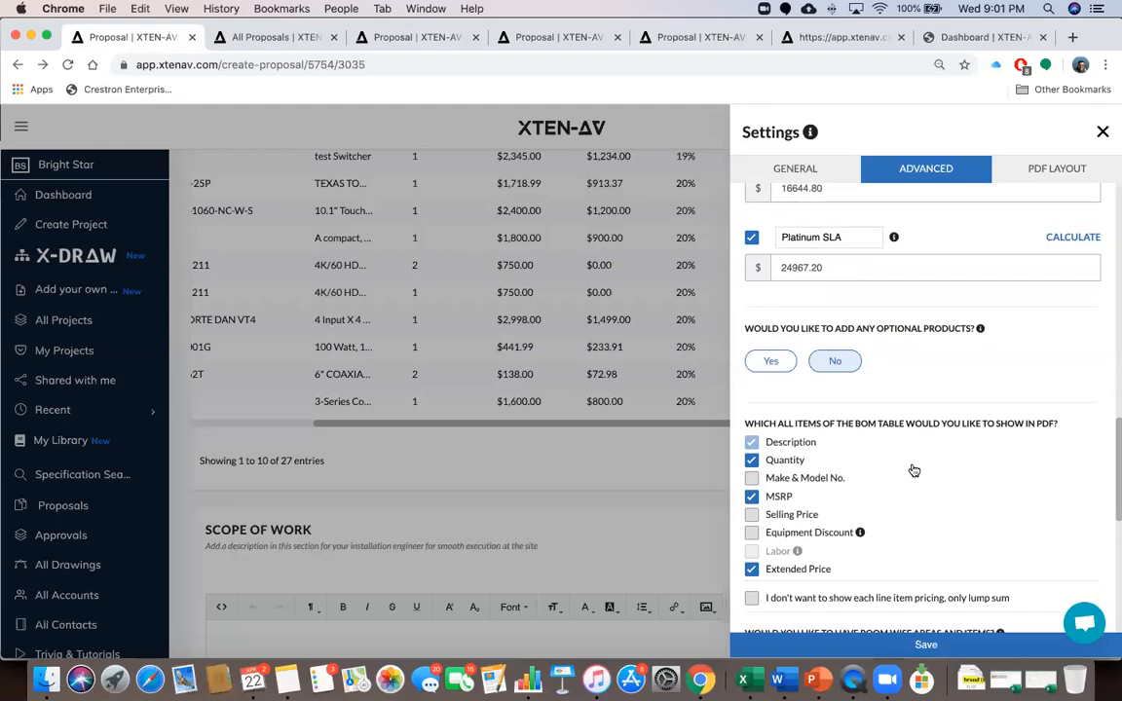
scroll(913, 471, down, 1)
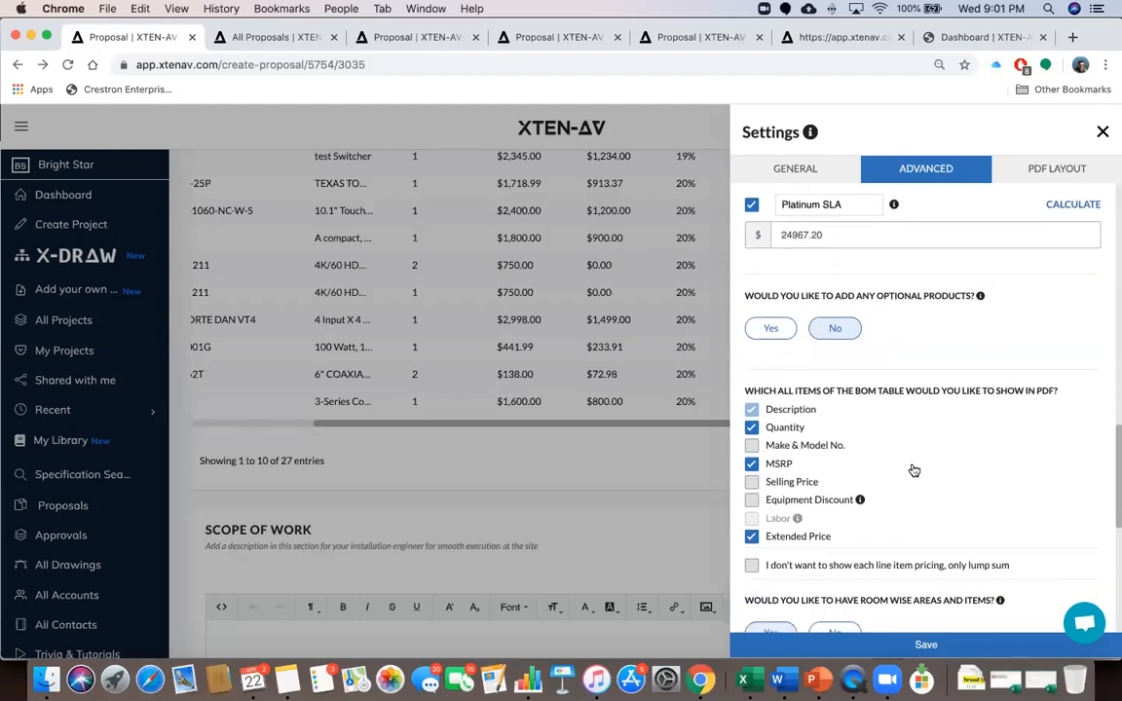
scroll(914, 470, down, 1)
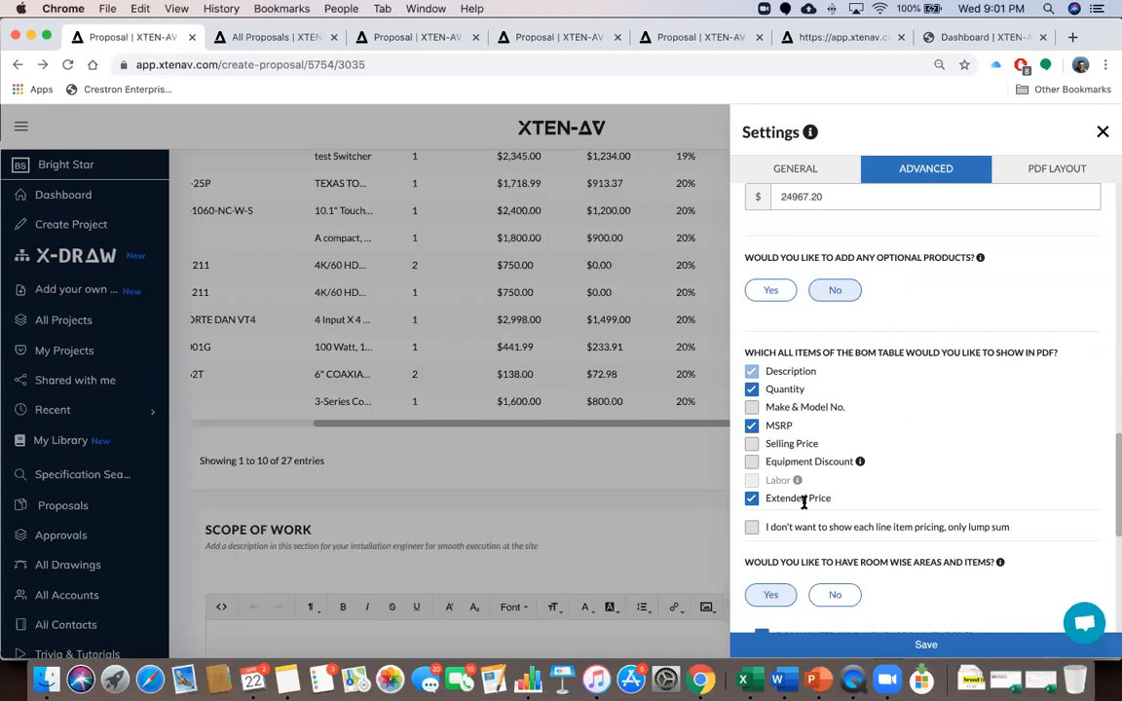
click(752, 528)
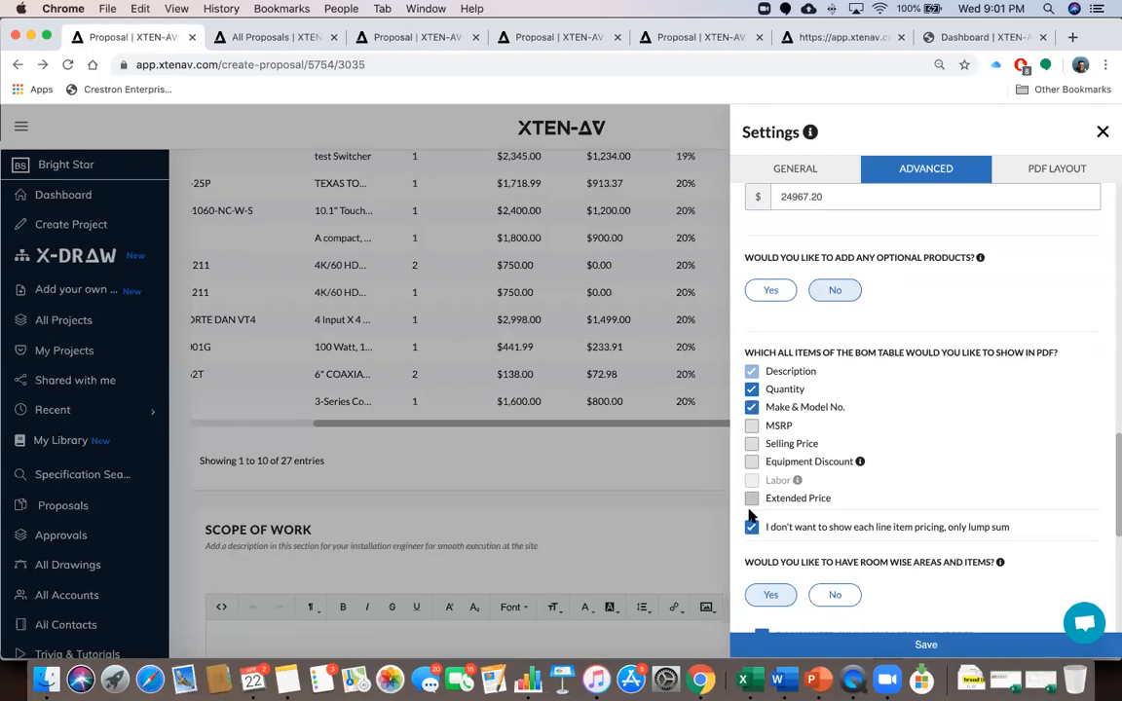
click(752, 444)
click(751, 499)
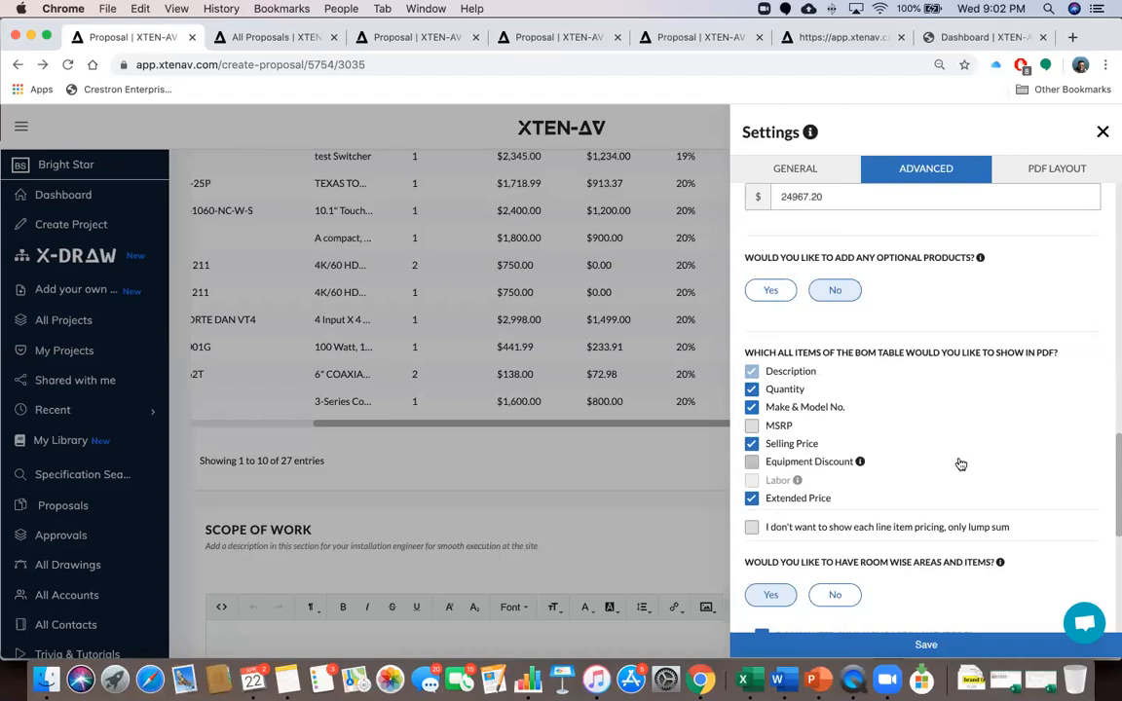
scroll(961, 464, down, 1)
scroll(960, 465, down, 3)
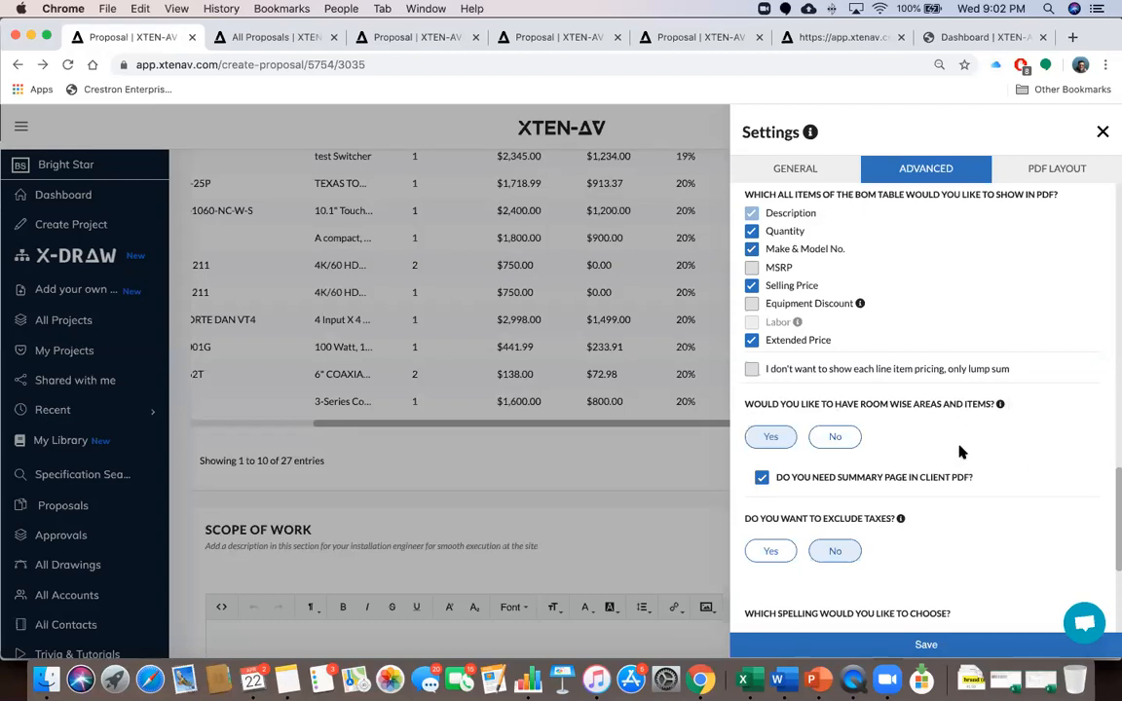
scroll(959, 452, down, 2)
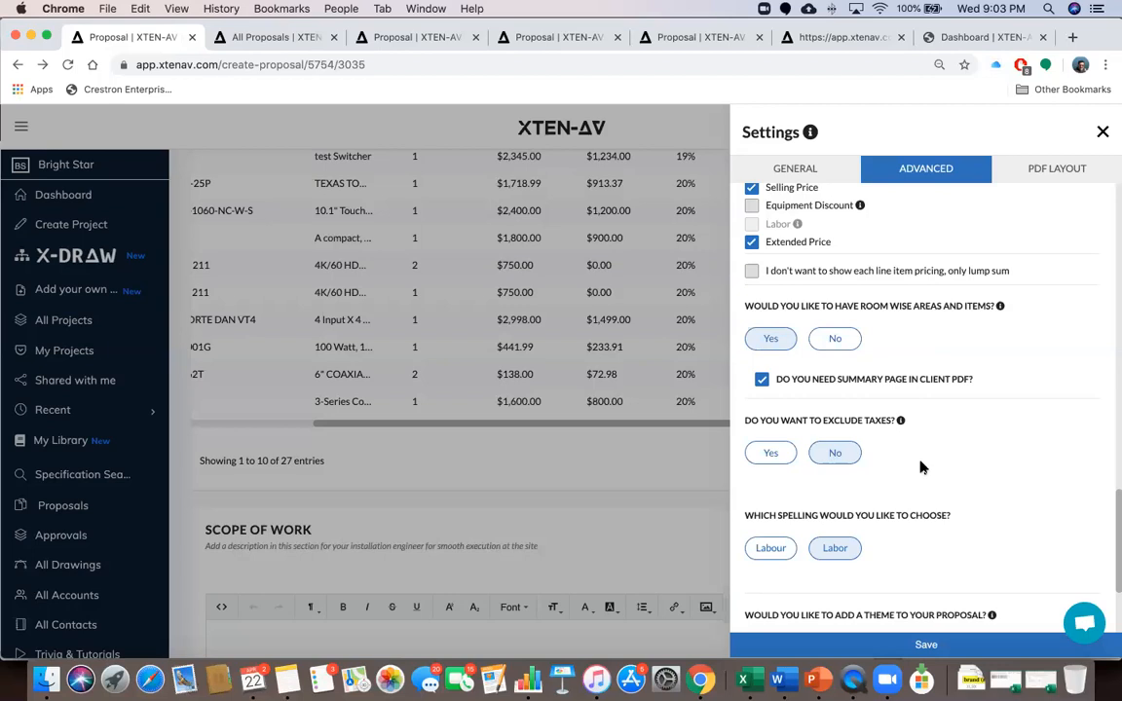
scroll(921, 473, down, 3)
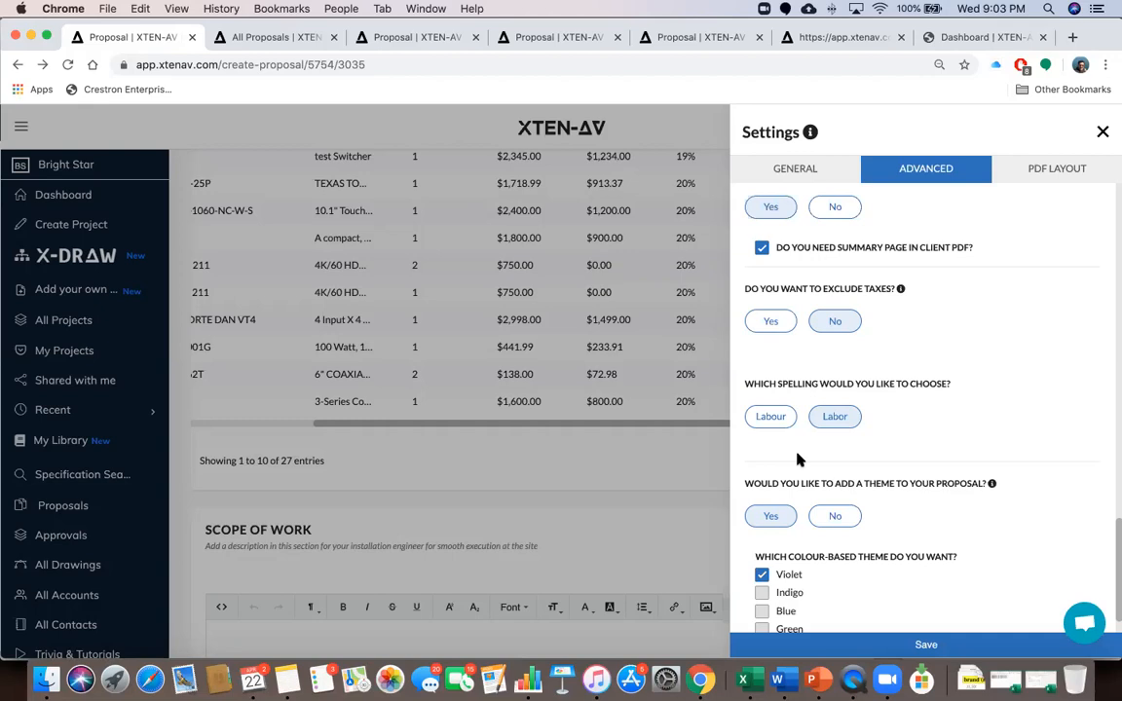
scroll(905, 447, down, 3)
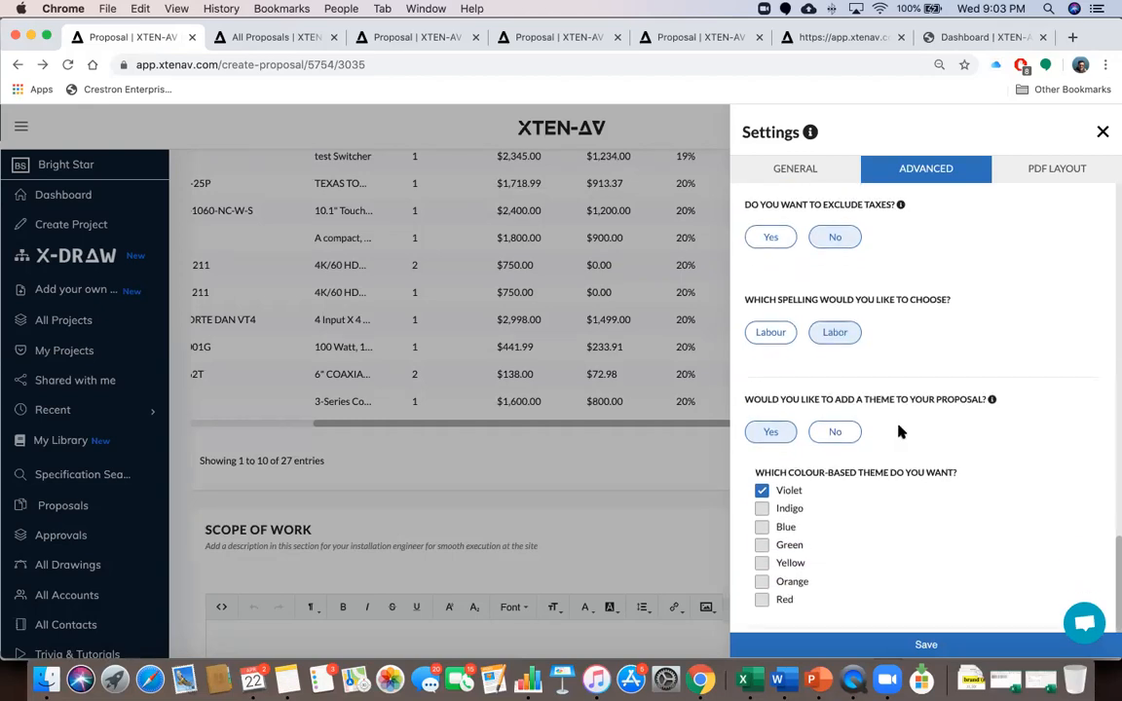
scroll(900, 432, down, 2)
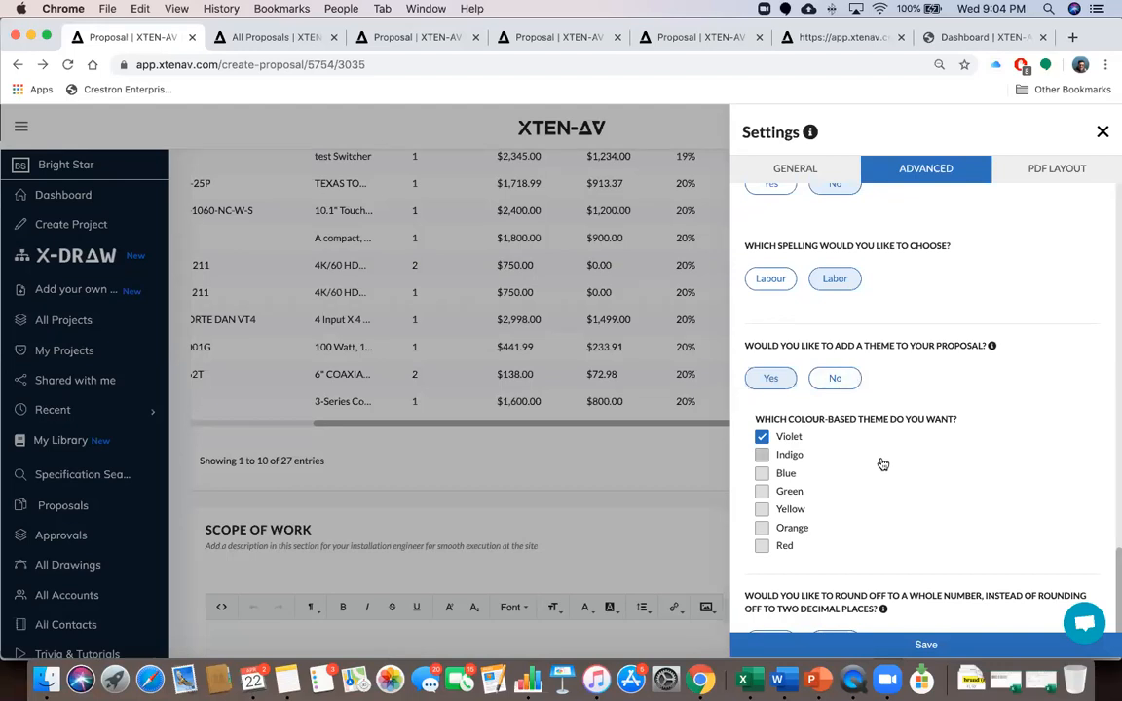
scroll(882, 464, down, 1)
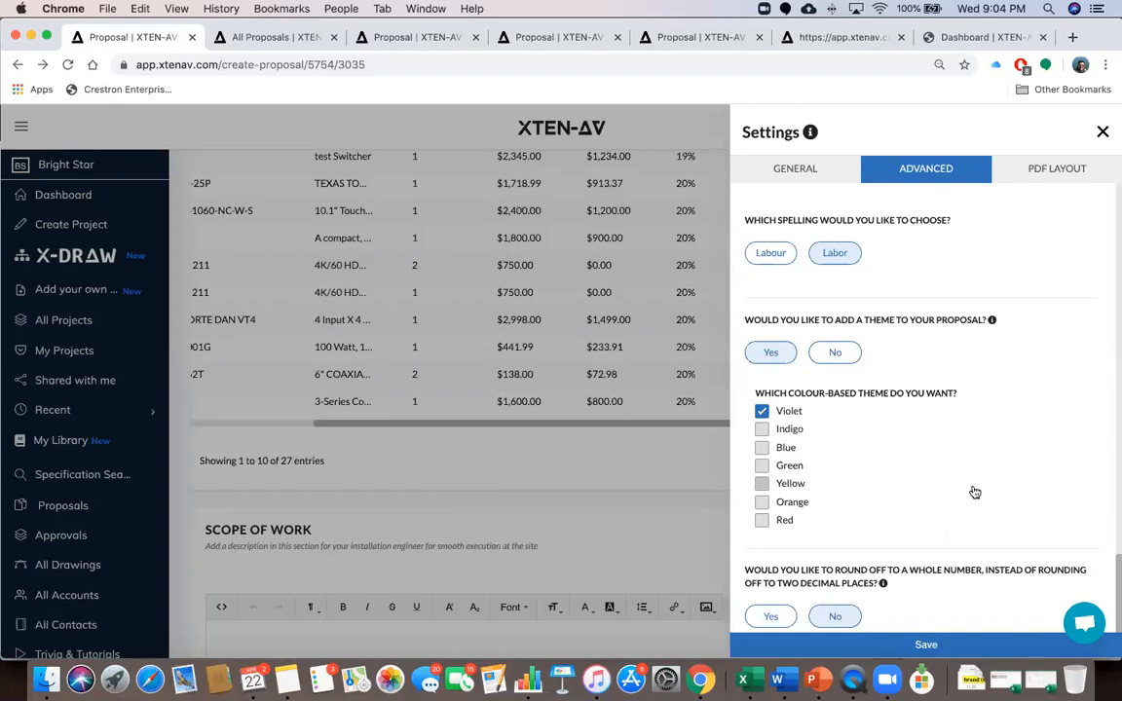
scroll(974, 493, up, 10)
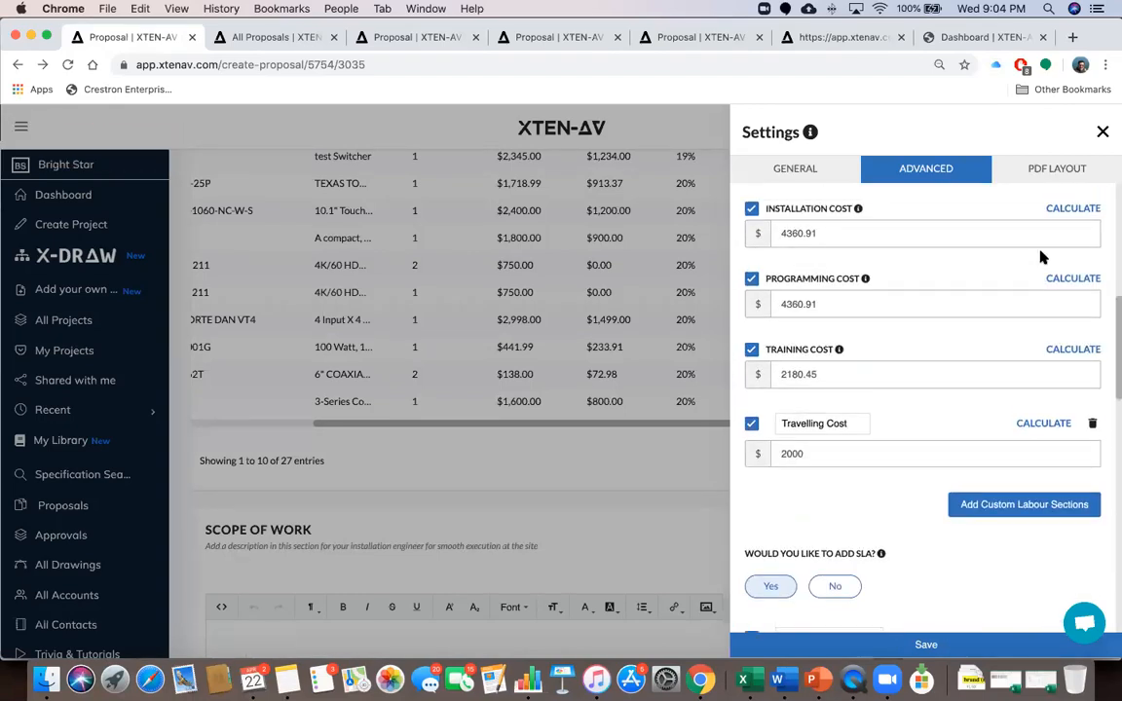
In PDF Layout, retitle the Cover Letter section 'Executive Summary', leaving section order and visibility unchanged
click(1052, 170)
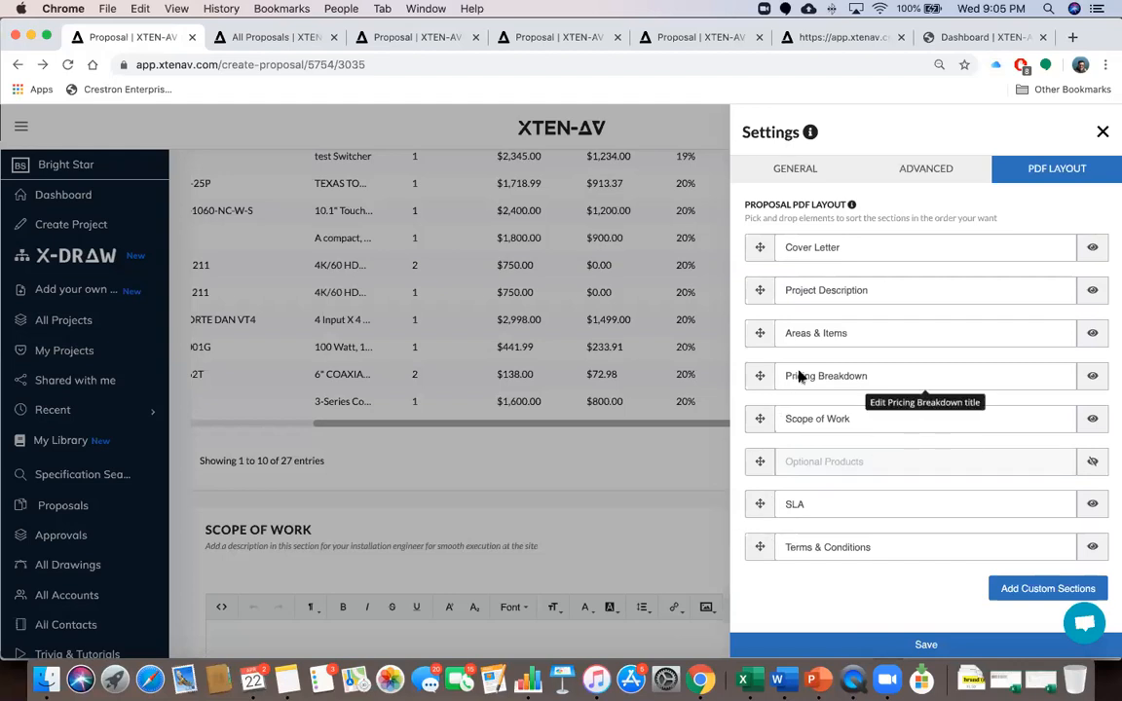
mouse_move(760, 336)
mouse_down()
mouse_move(759, 263)
mouse_move(757, 329)
mouse_up()
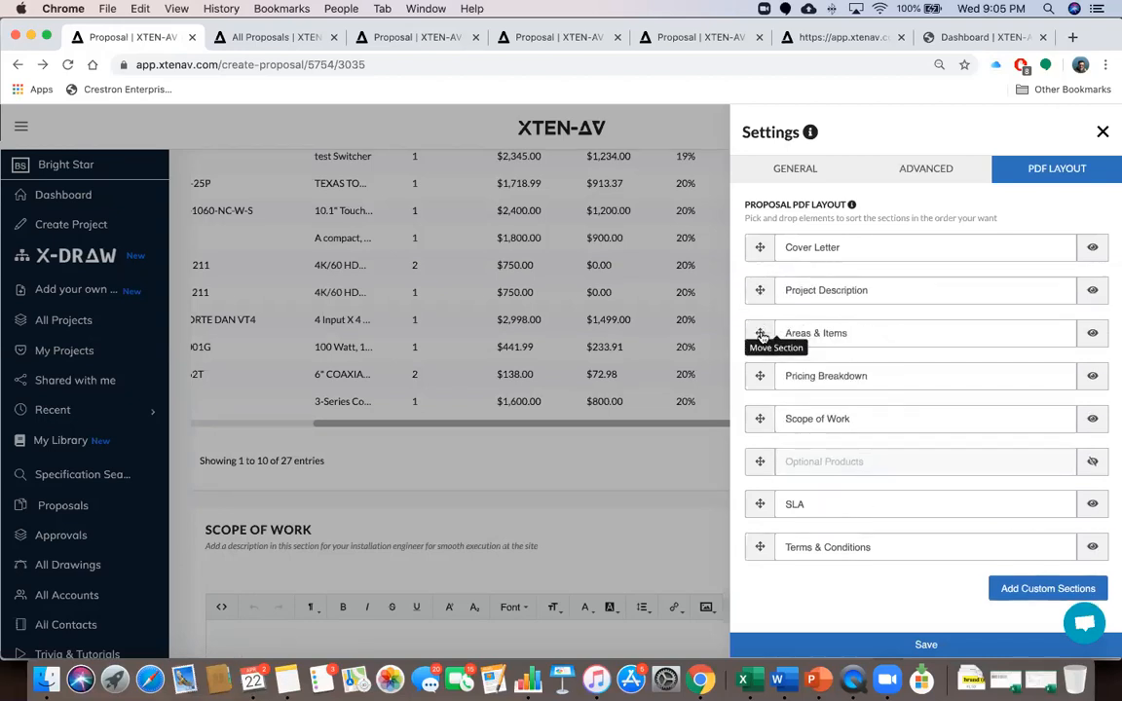
click(1092, 290)
click(1091, 291)
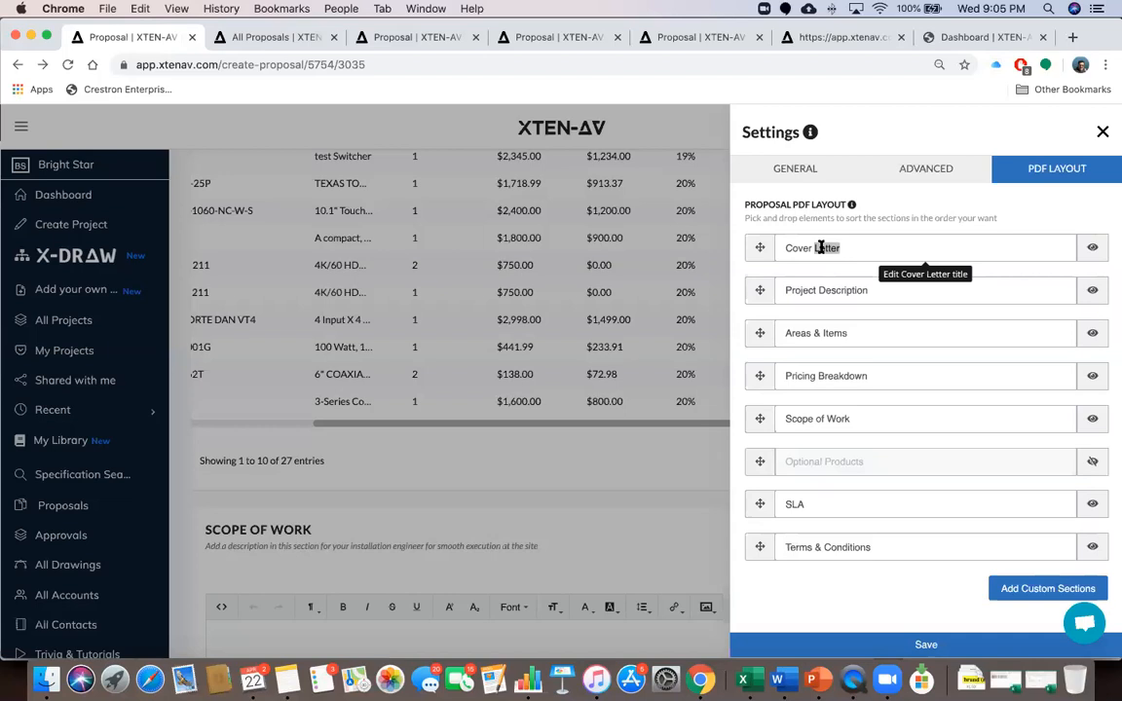
click(822, 248)
text(Exe)
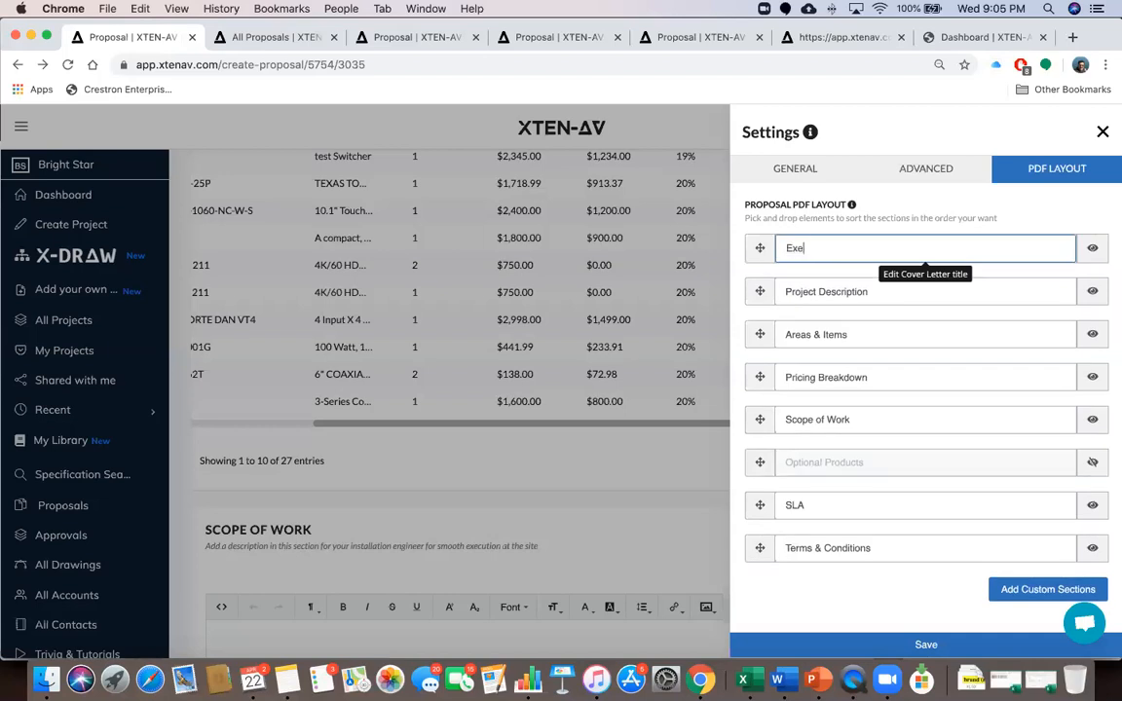
text(cutive Summary)
click(825, 270)
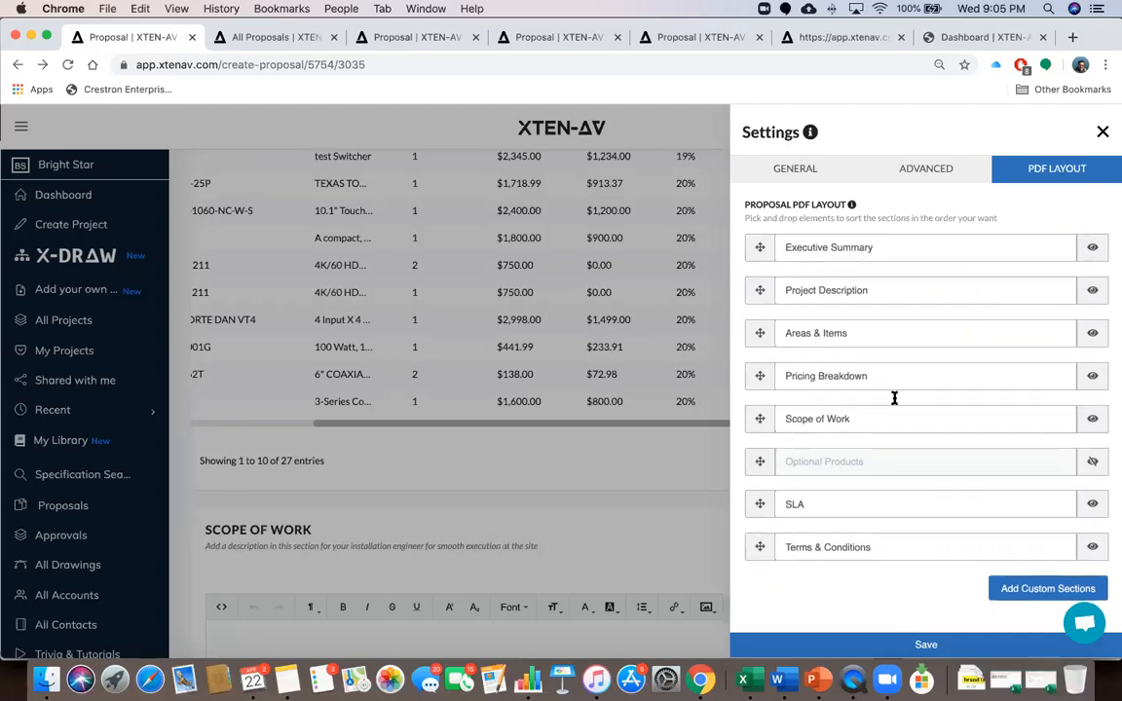
Add a custom 'Company Profile' section and move it between Optional Products and SLA
click(1041, 587)
click(922, 583)
text(Company Profile)
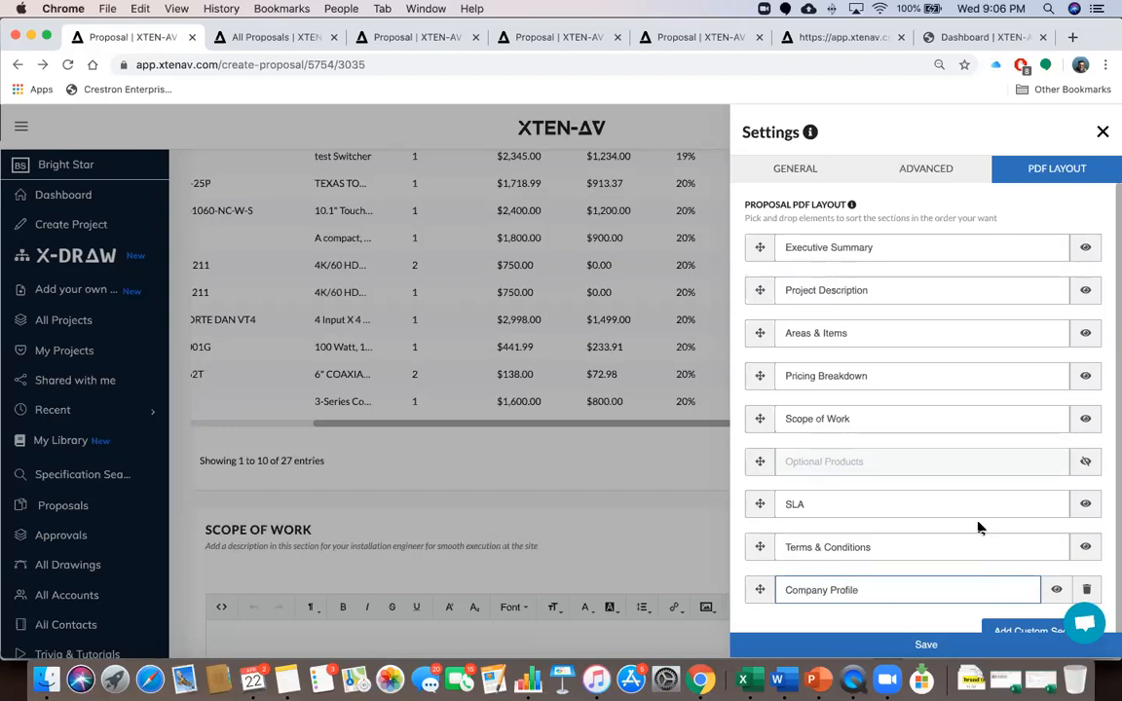
scroll(979, 528, down, 1)
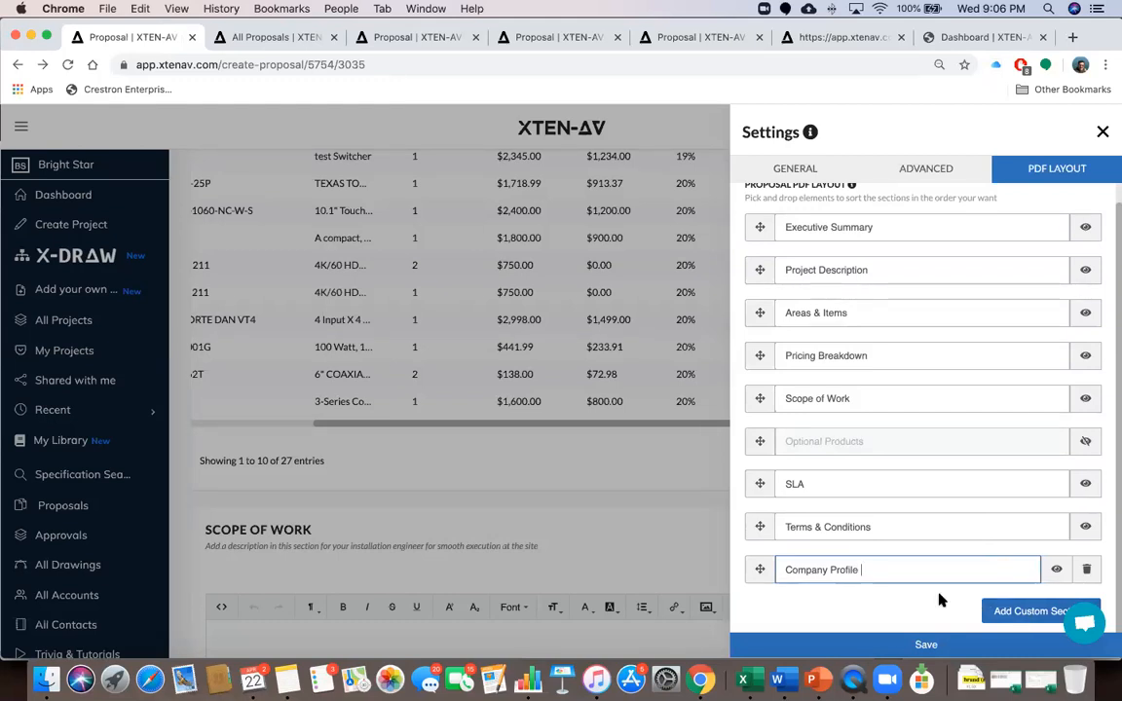
drag(757, 570, 746, 479)
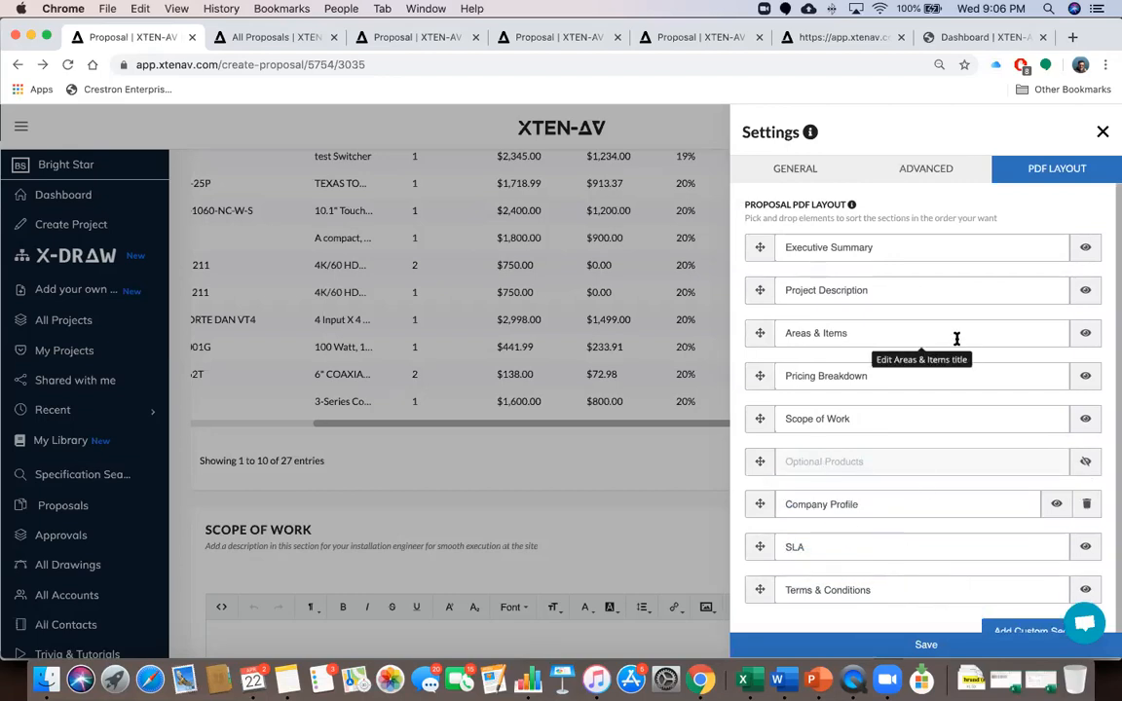
Review the Advanced, General and PDF Layout tabs, then save all proposal settings
click(939, 168)
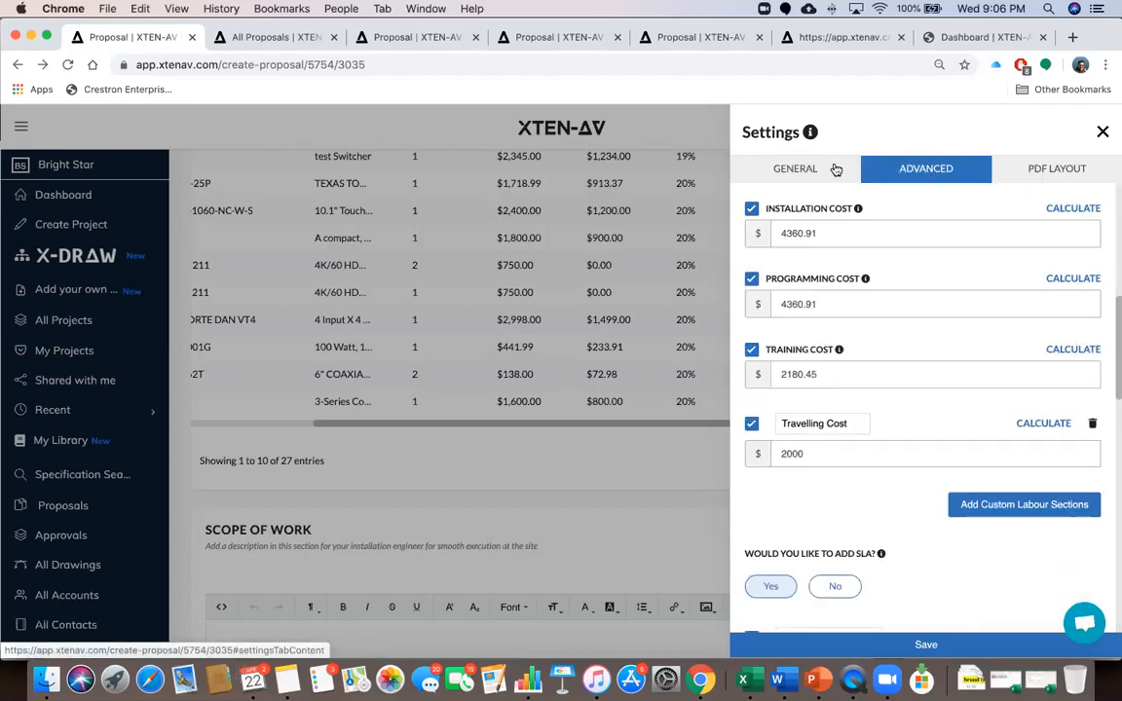
click(795, 169)
scroll(873, 336, down, 5)
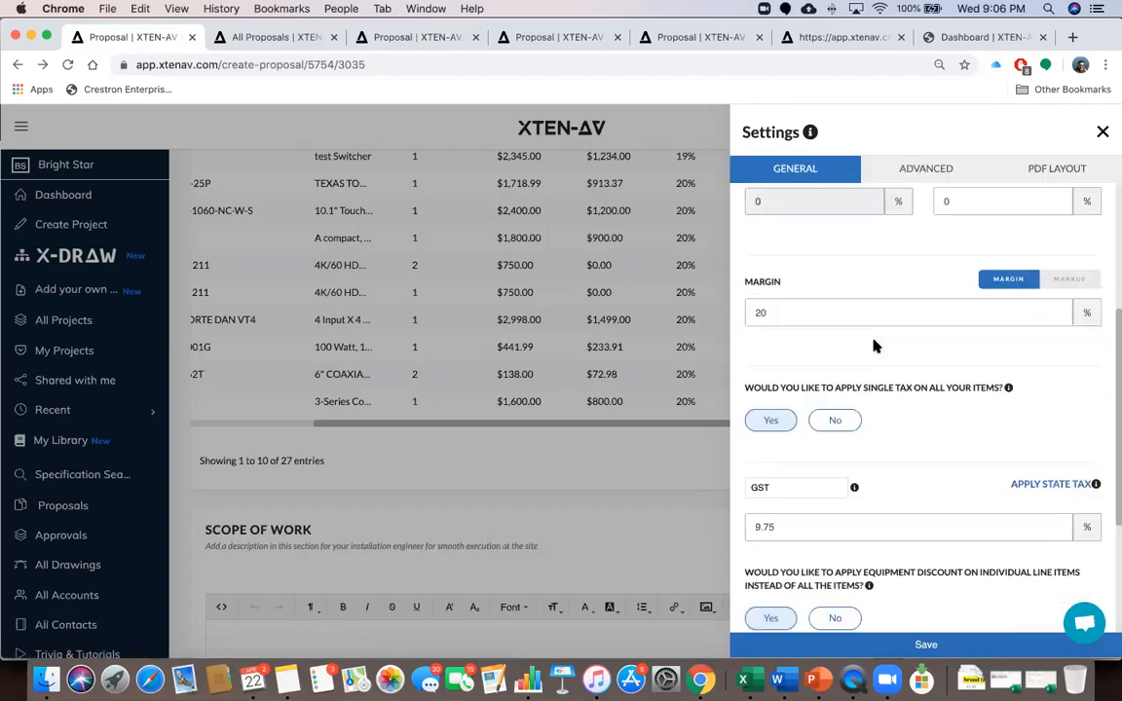
scroll(873, 346, down, 3)
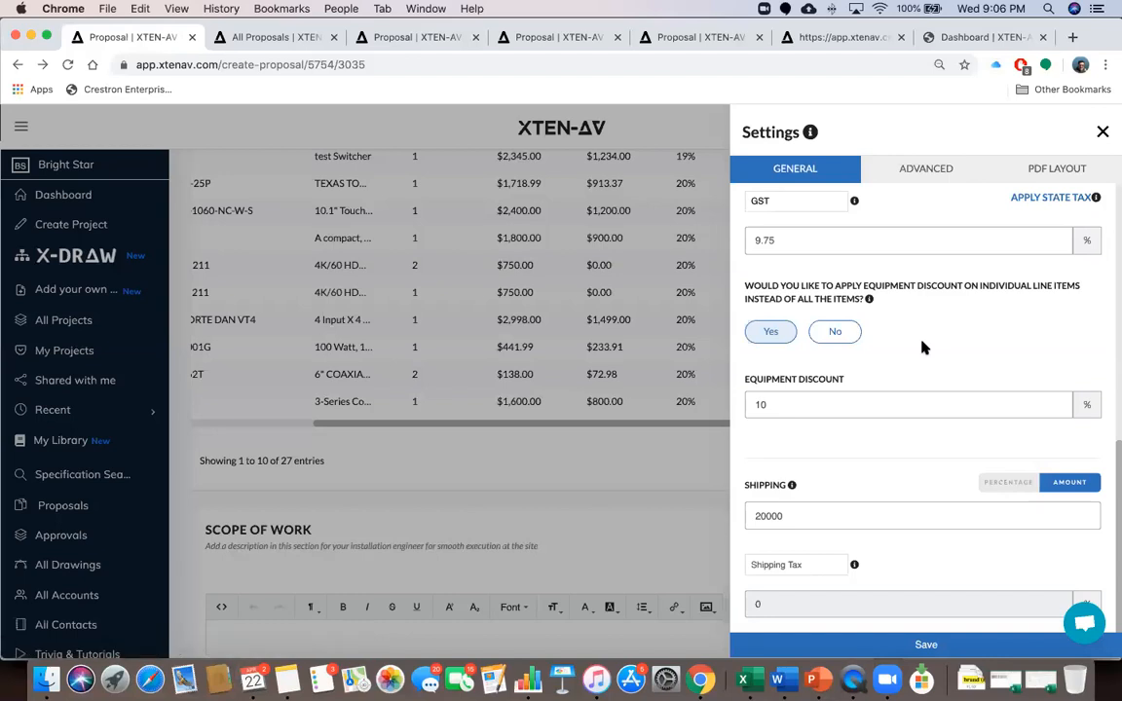
scroll(923, 347, up, 10)
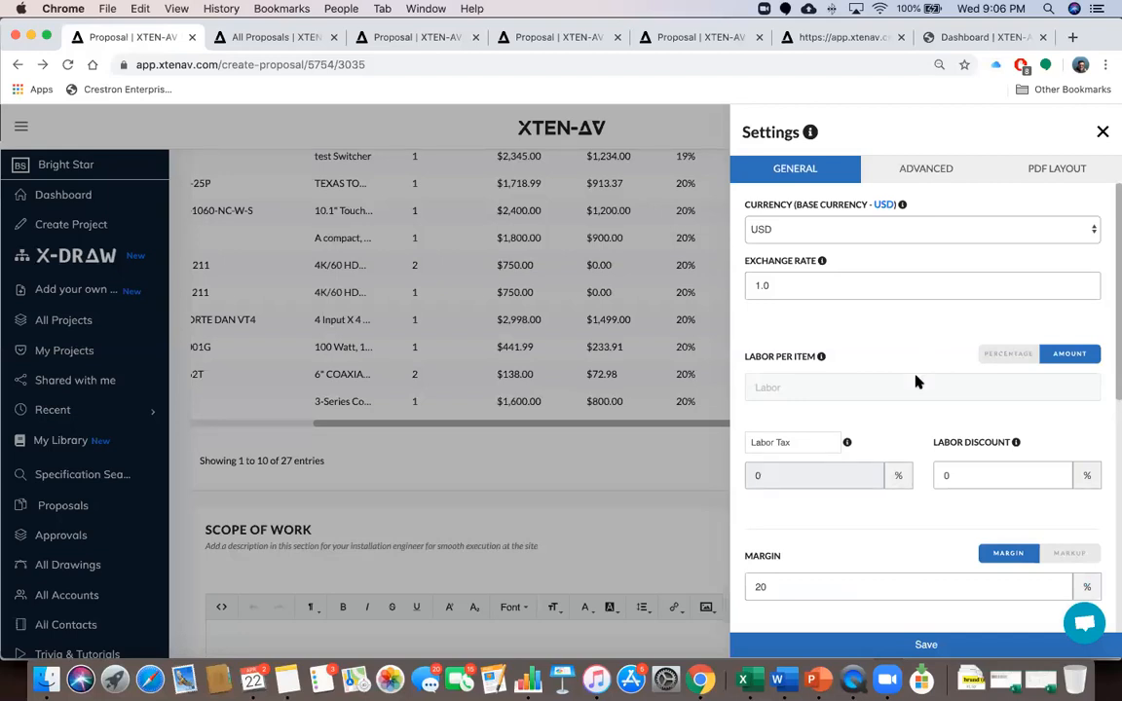
click(919, 168)
click(1030, 168)
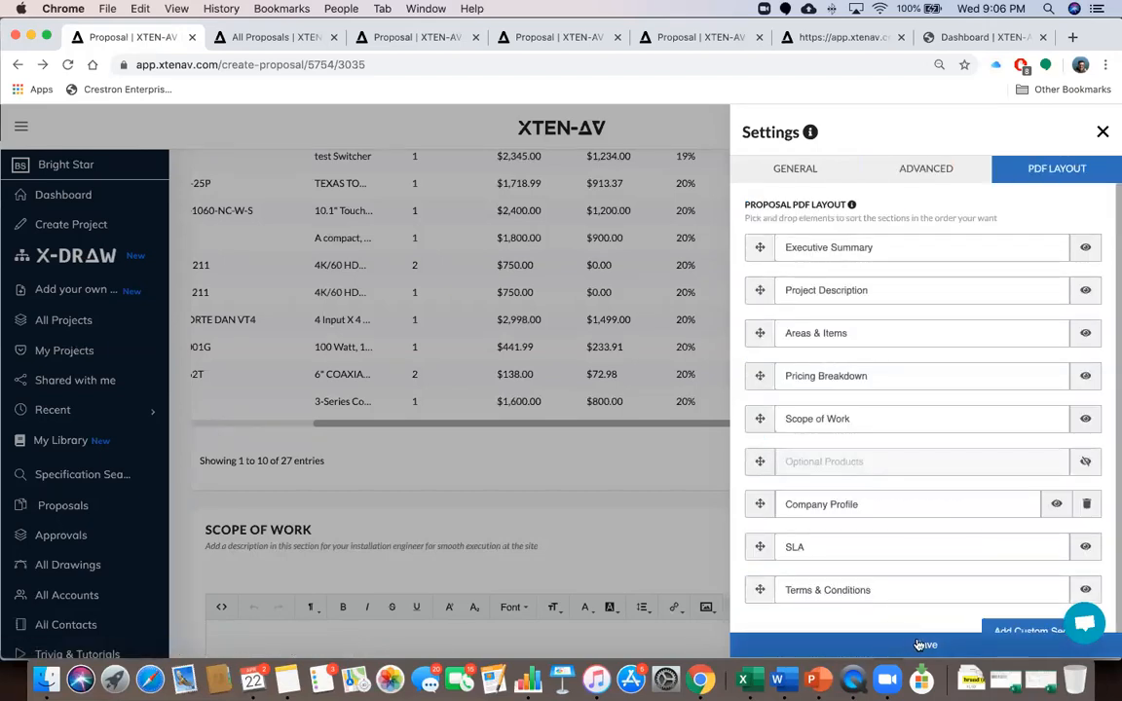
click(920, 645)
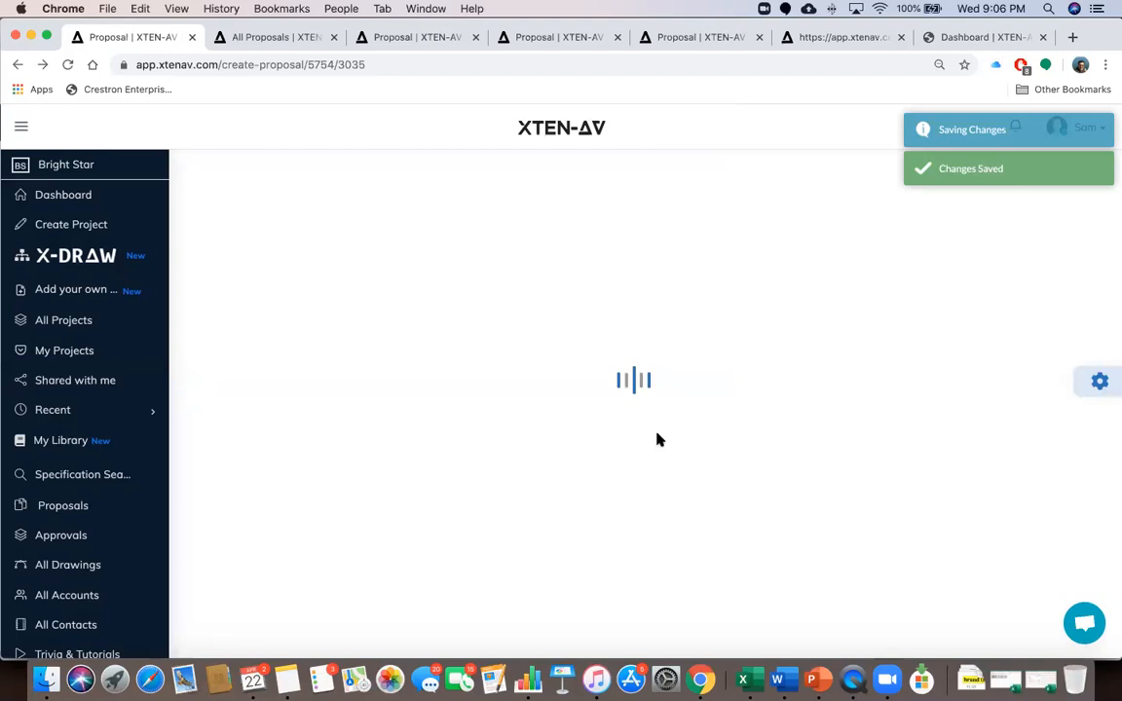
In the other open proposal, set the equipment table's Show entries to All
click(699, 39)
scroll(593, 346, down, 1)
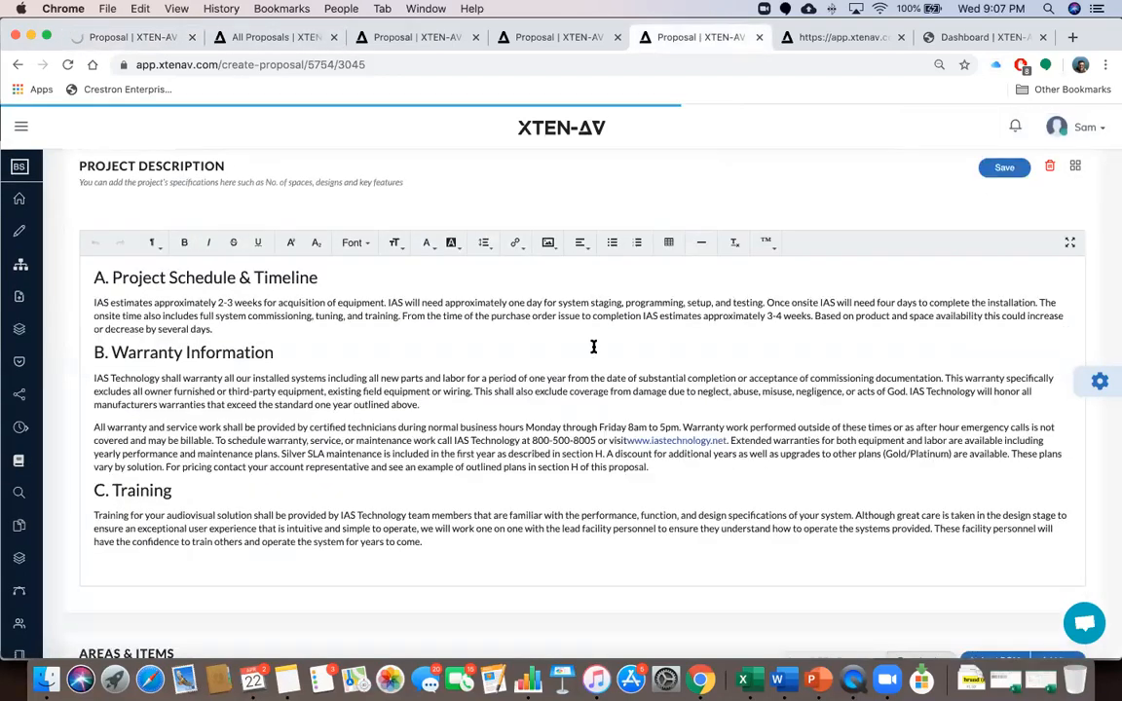
scroll(593, 347, down, 10)
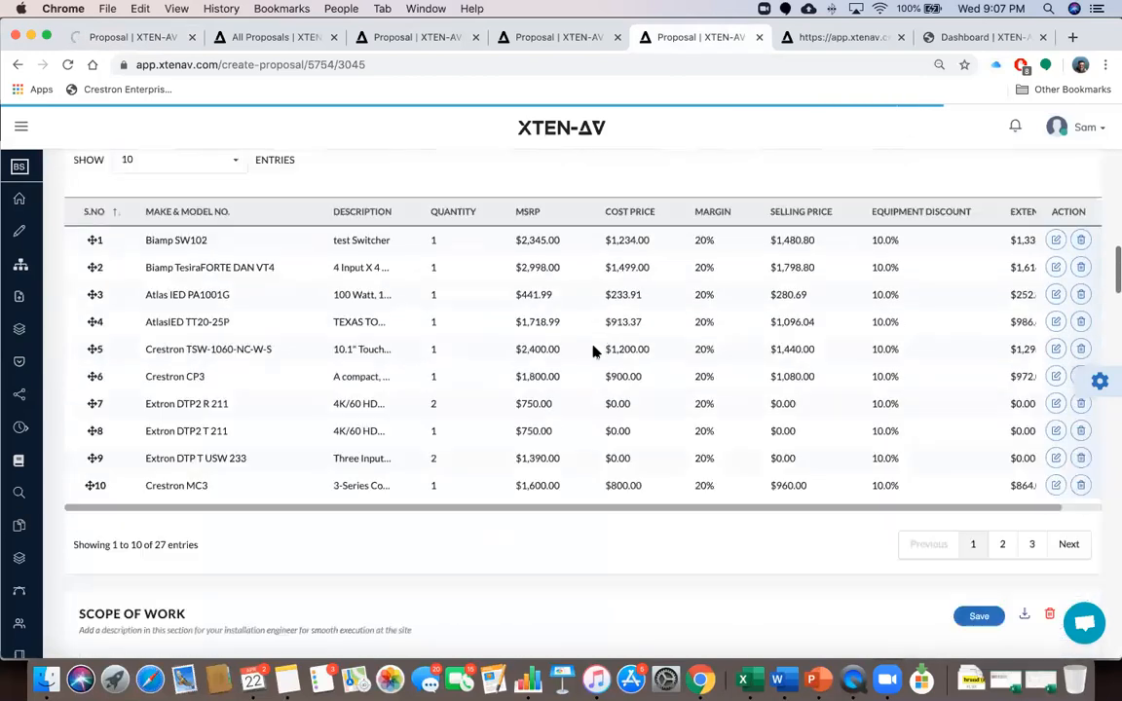
scroll(593, 351, up, 1)
click(228, 198)
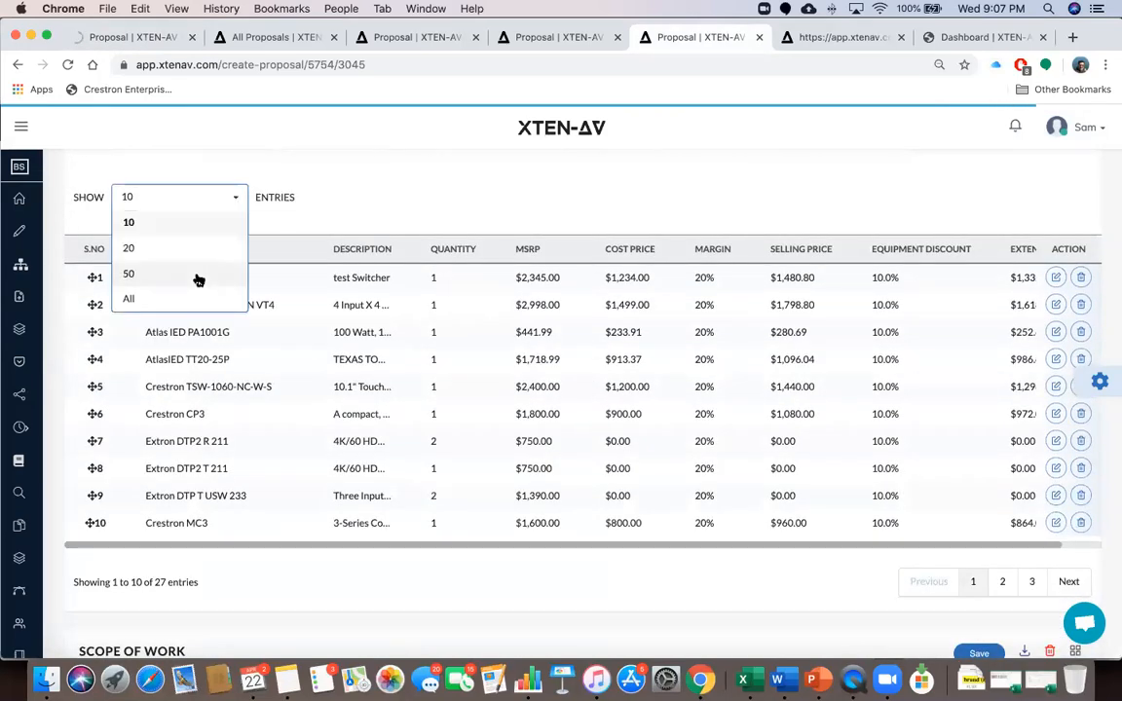
click(193, 297)
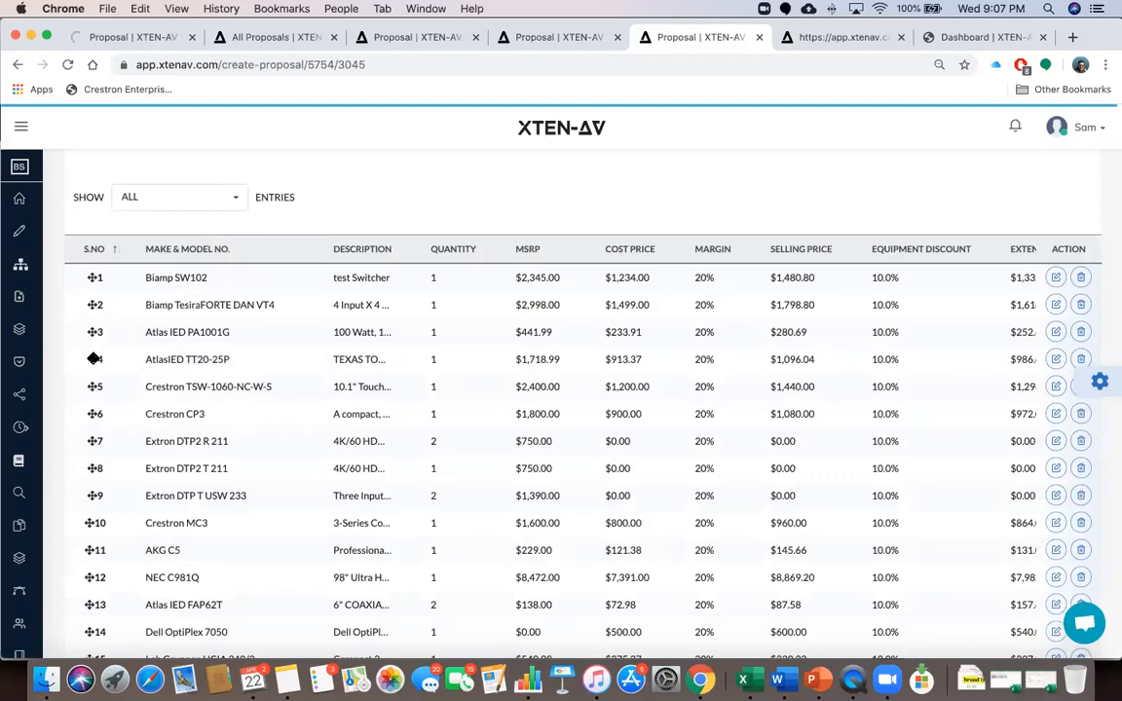
Drag AtlasIED TT20-25P up to third place and Extron DTP2 R 211 to eighth
drag(93, 358, 95, 361)
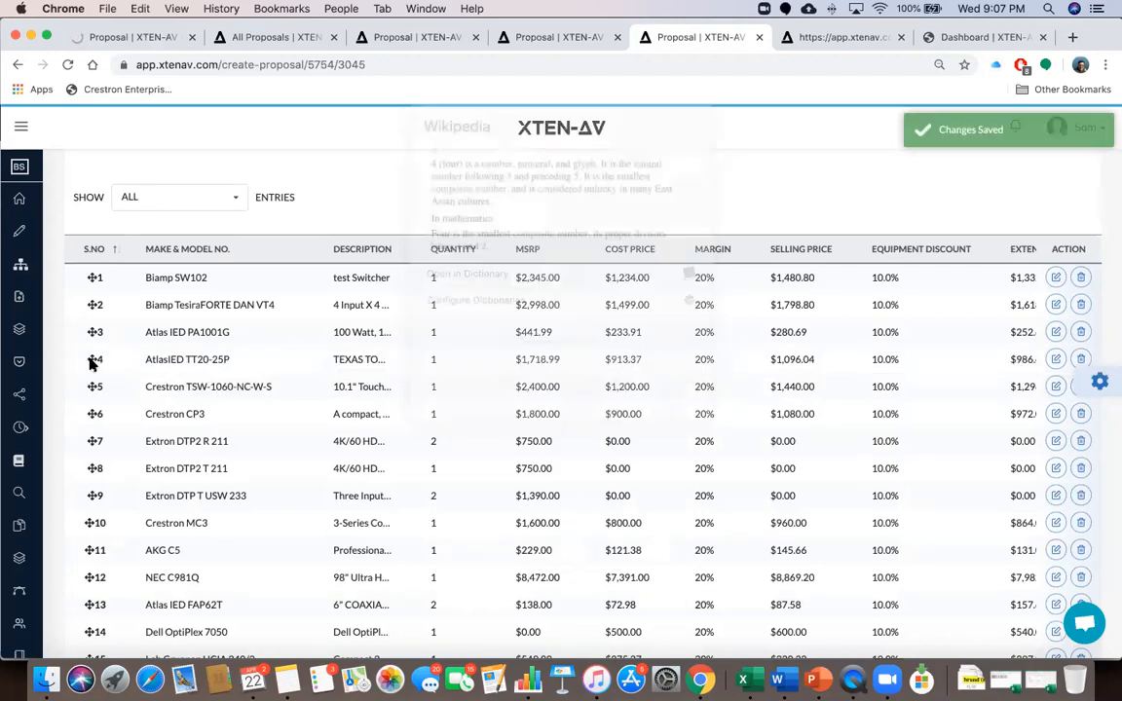
drag(88, 360, 94, 331)
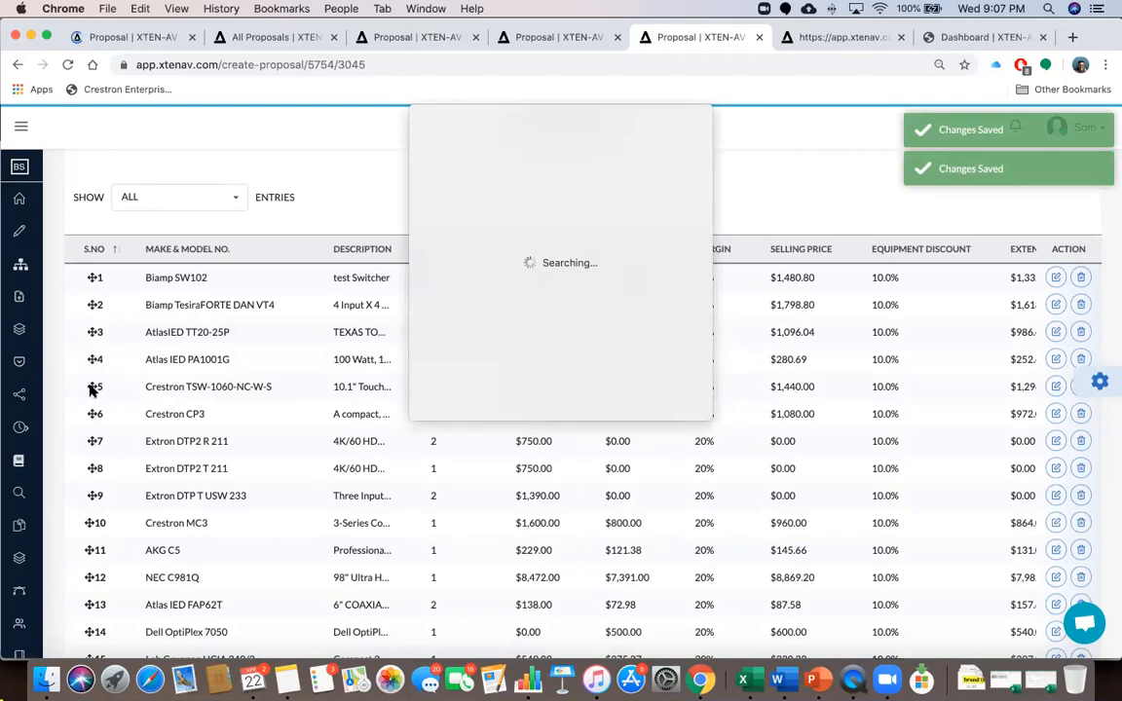
click(751, 185)
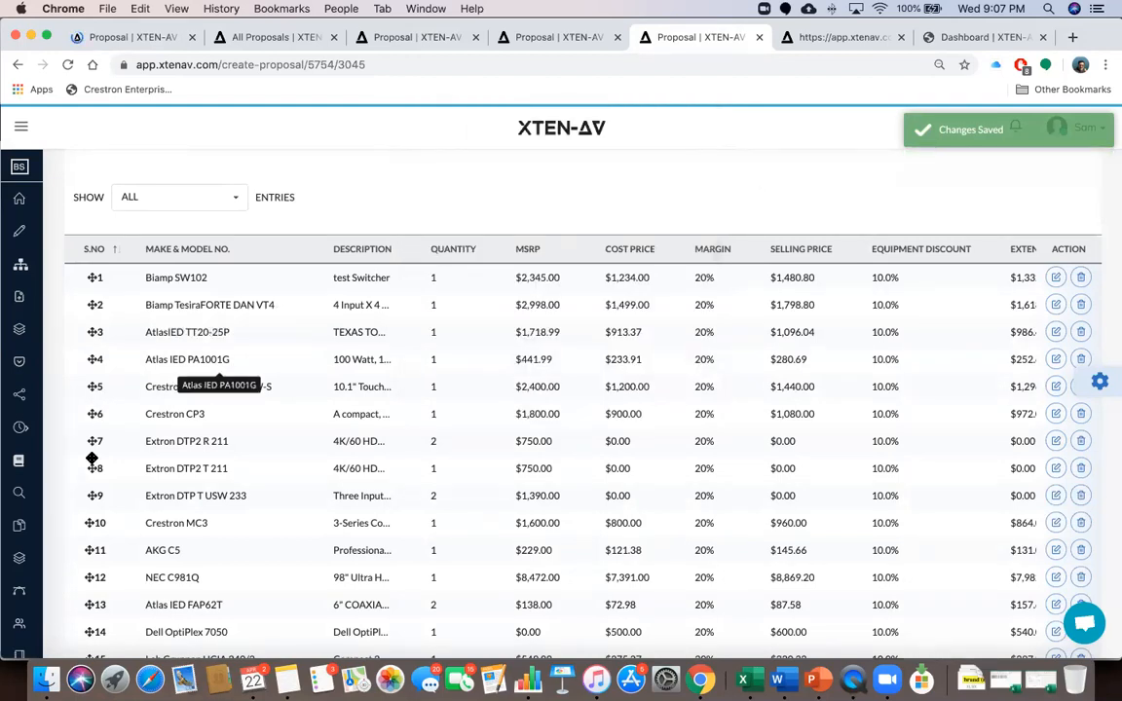
mouse_move(93, 441)
mouse_down()
mouse_move(92, 458)
mouse_move(94, 438)
mouse_up()
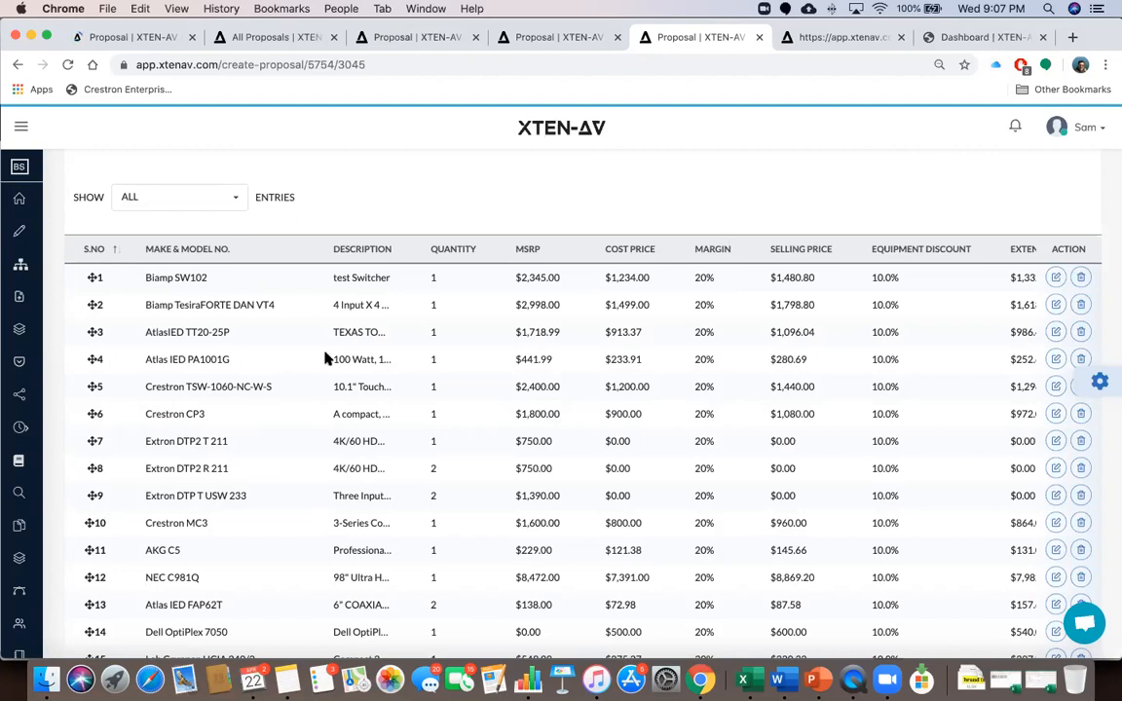
scroll(326, 359, up, 5)
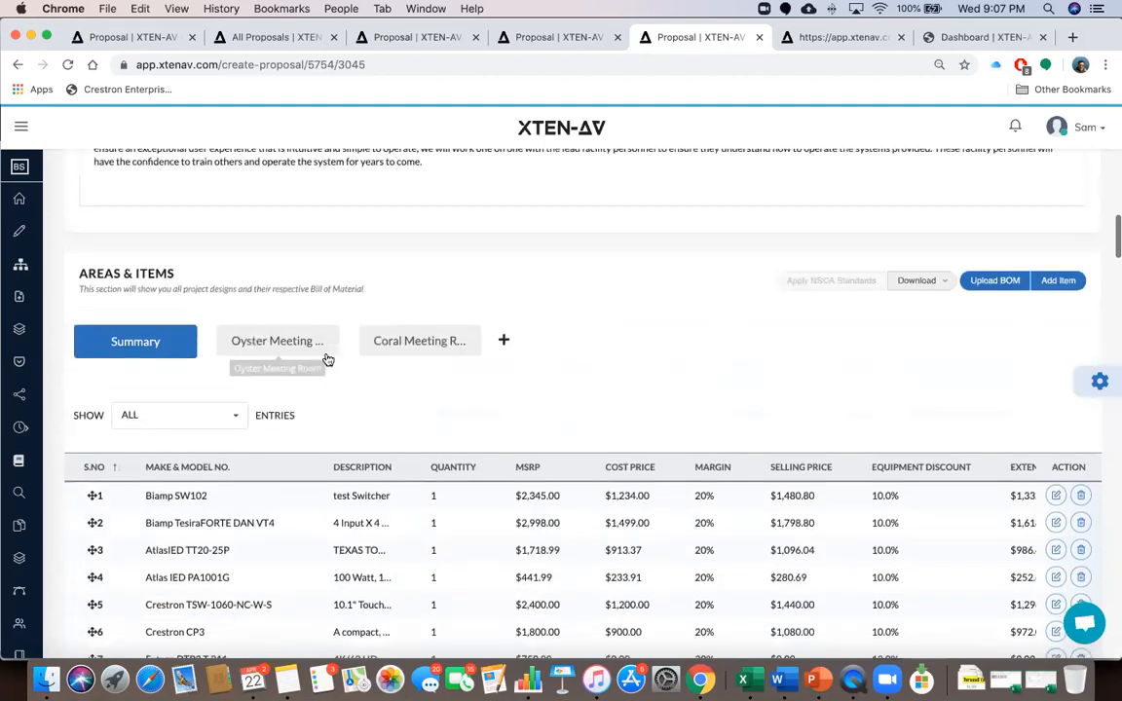
Back in the first proposal, scroll past Cover Letter, Areas & Items and Scope of Work to Profit & Pricing Breakdown
click(146, 39)
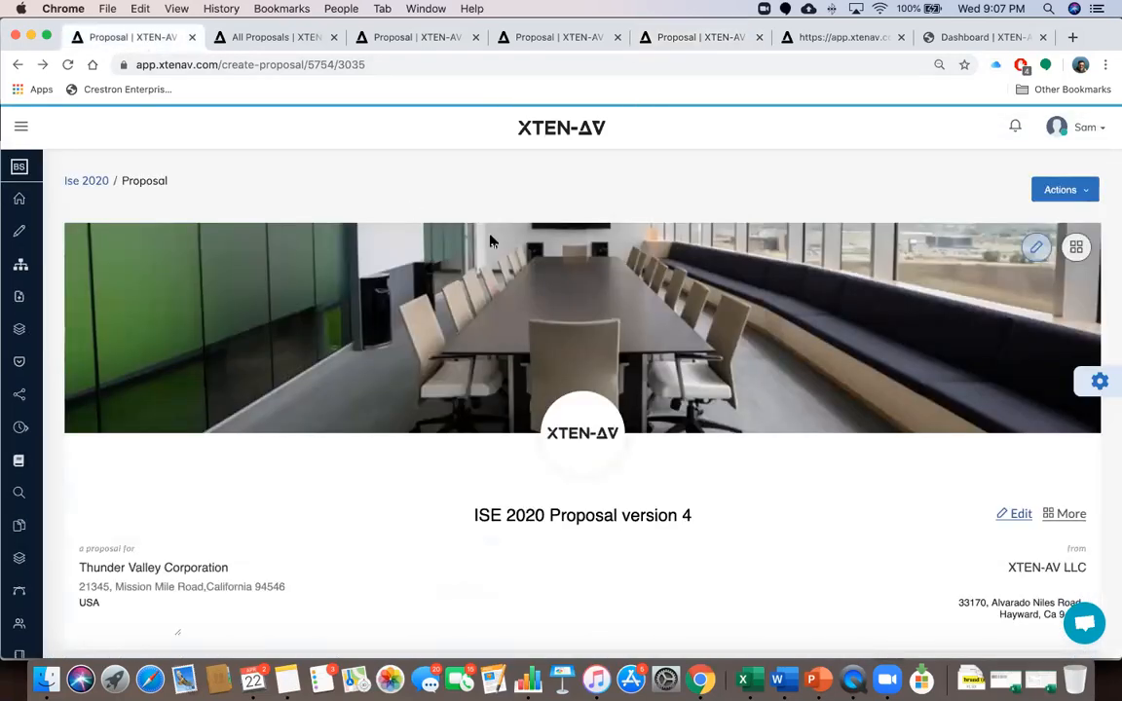
scroll(793, 523, down, 5)
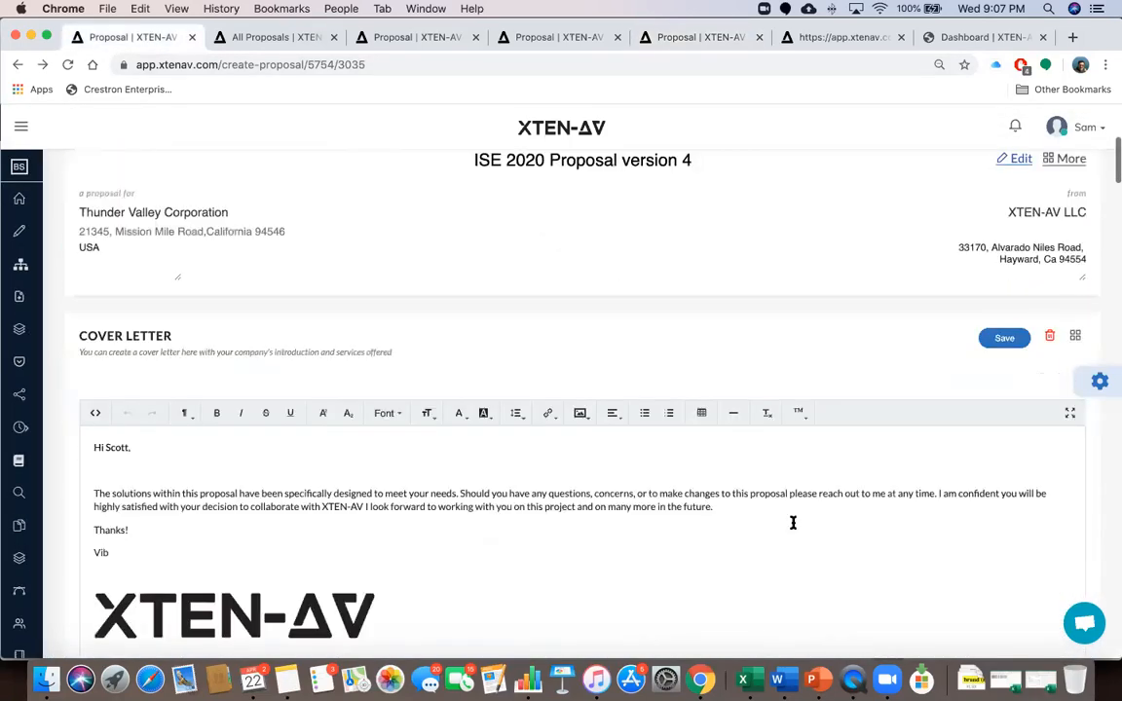
scroll(792, 523, down, 8)
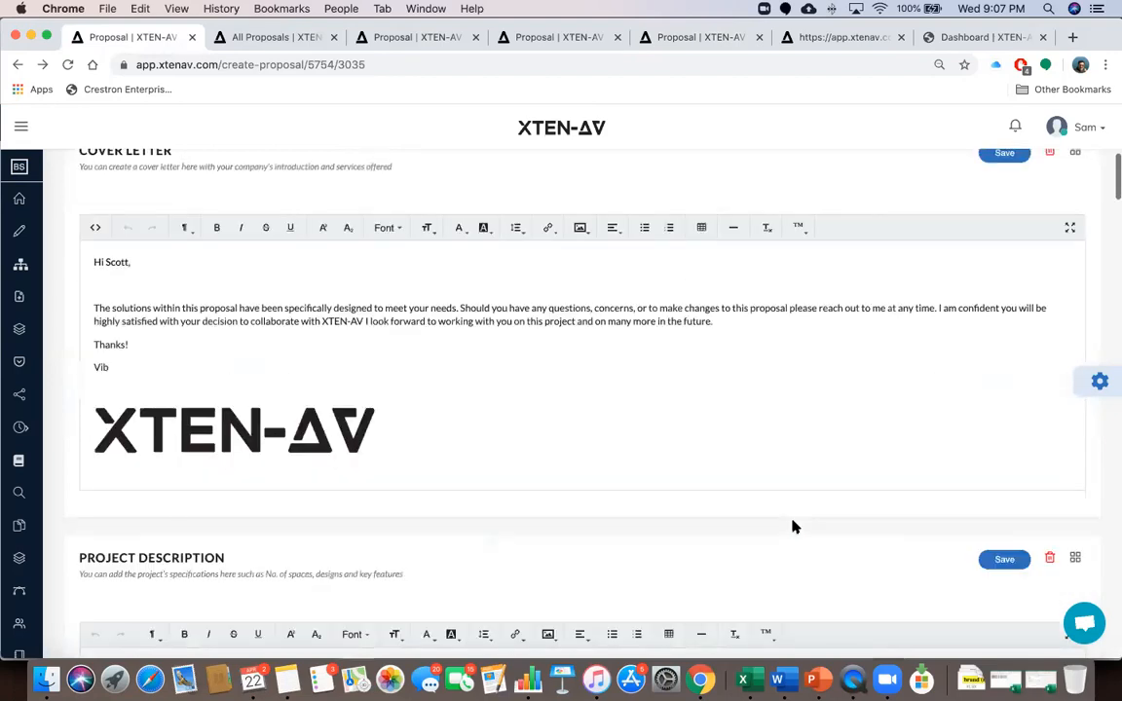
scroll(793, 527, down, 8)
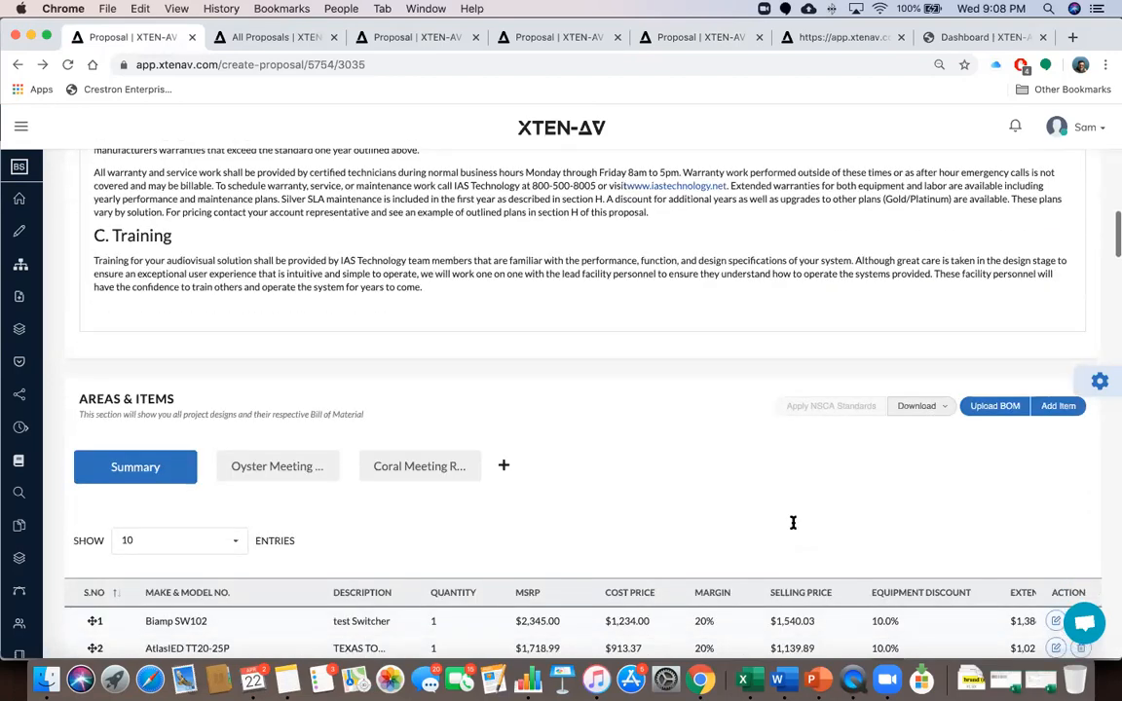
scroll(792, 523, down, 1)
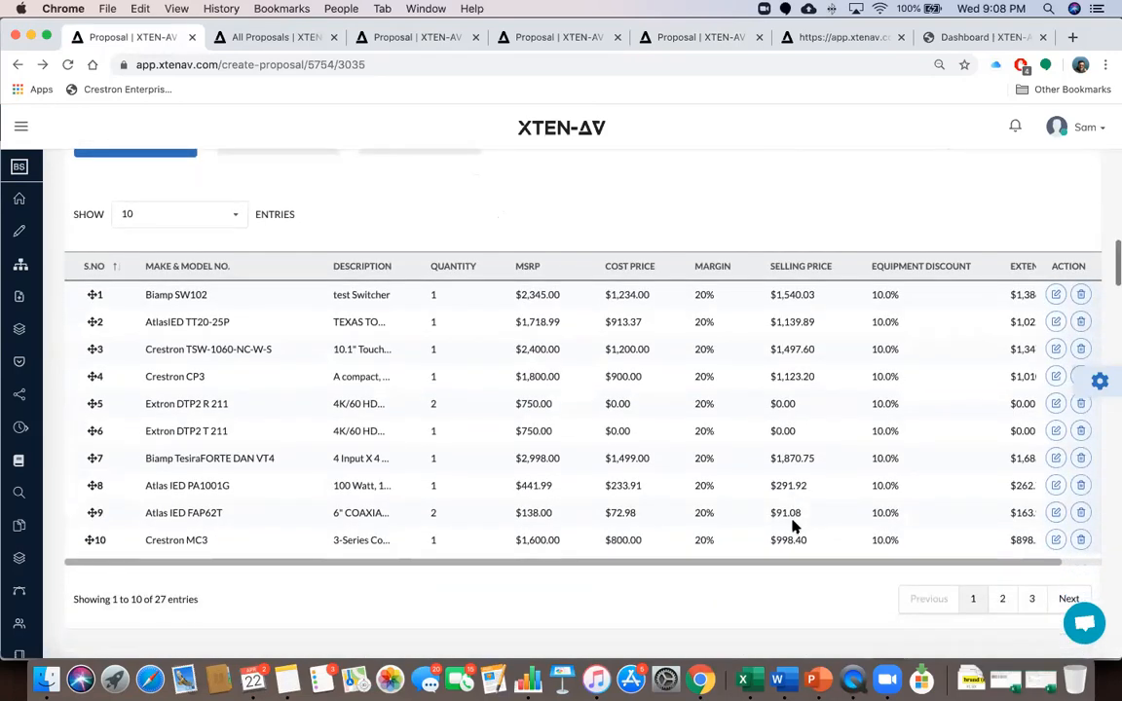
scroll(793, 523, down, 2)
scroll(793, 523, down, 3)
scroll(793, 523, up, 2)
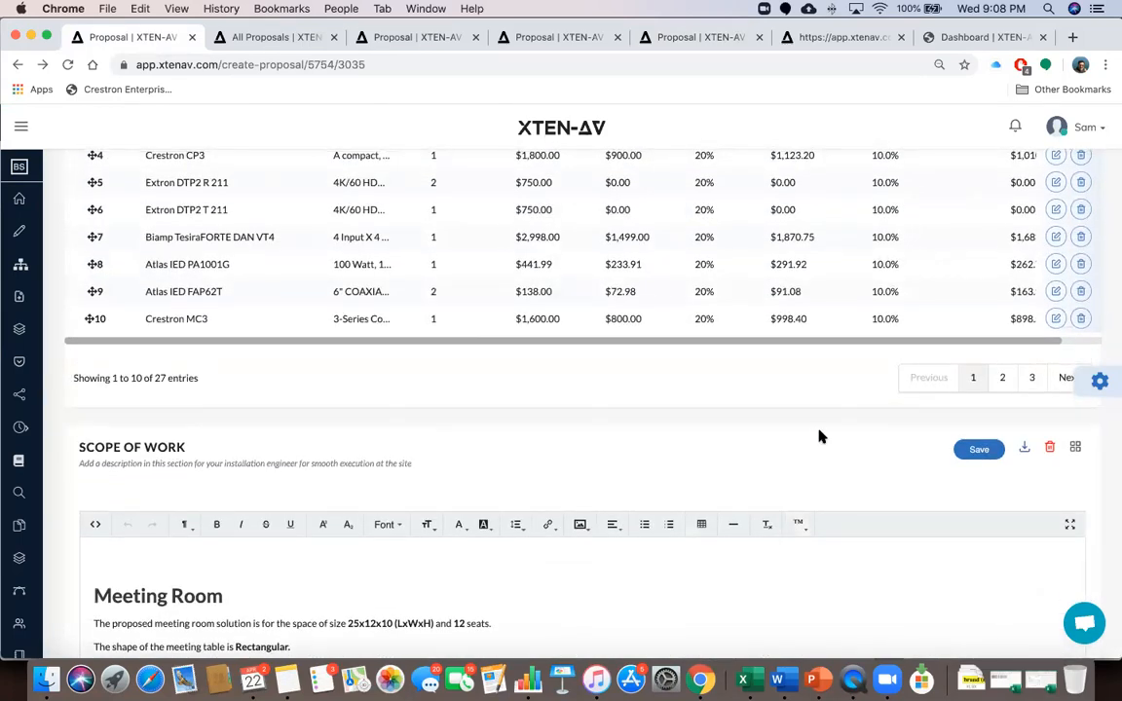
scroll(819, 433, up, 3)
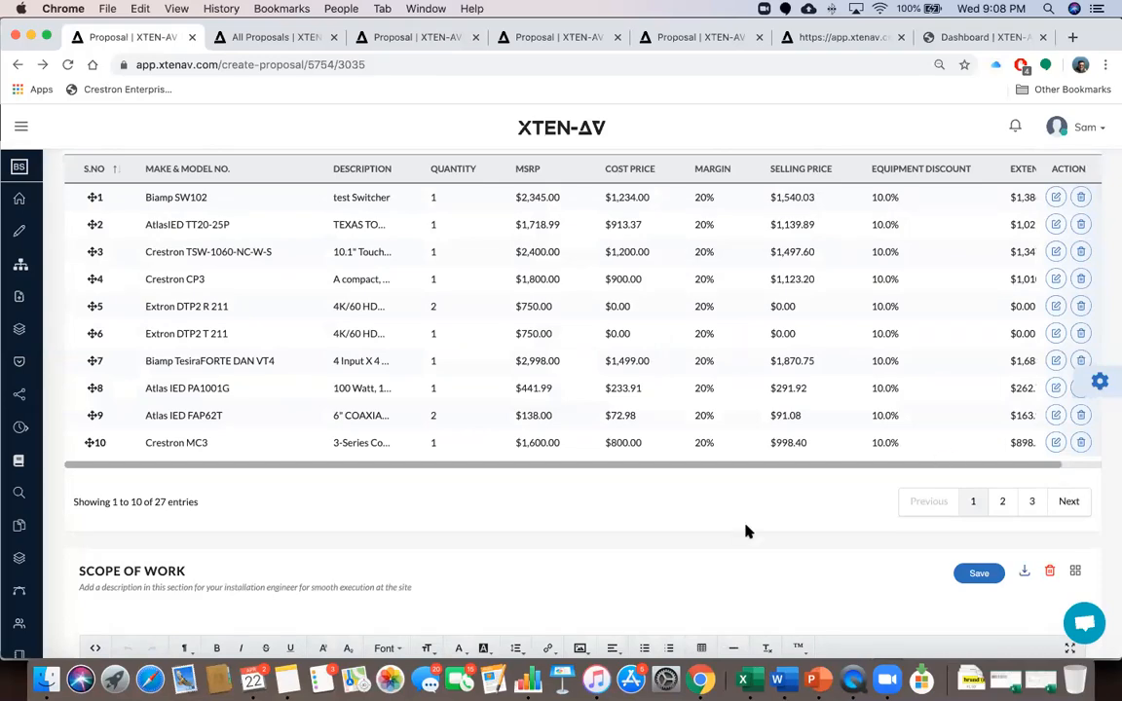
scroll(746, 529, down, 10)
scroll(746, 527, down, 15)
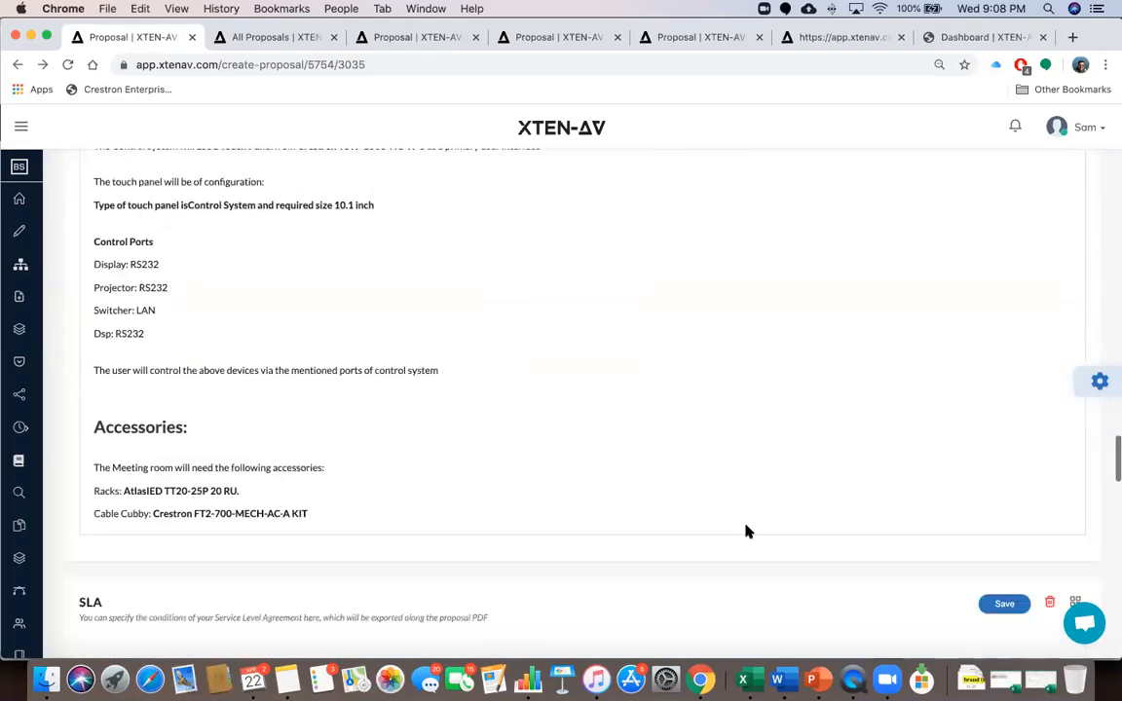
scroll(746, 527, down, 15)
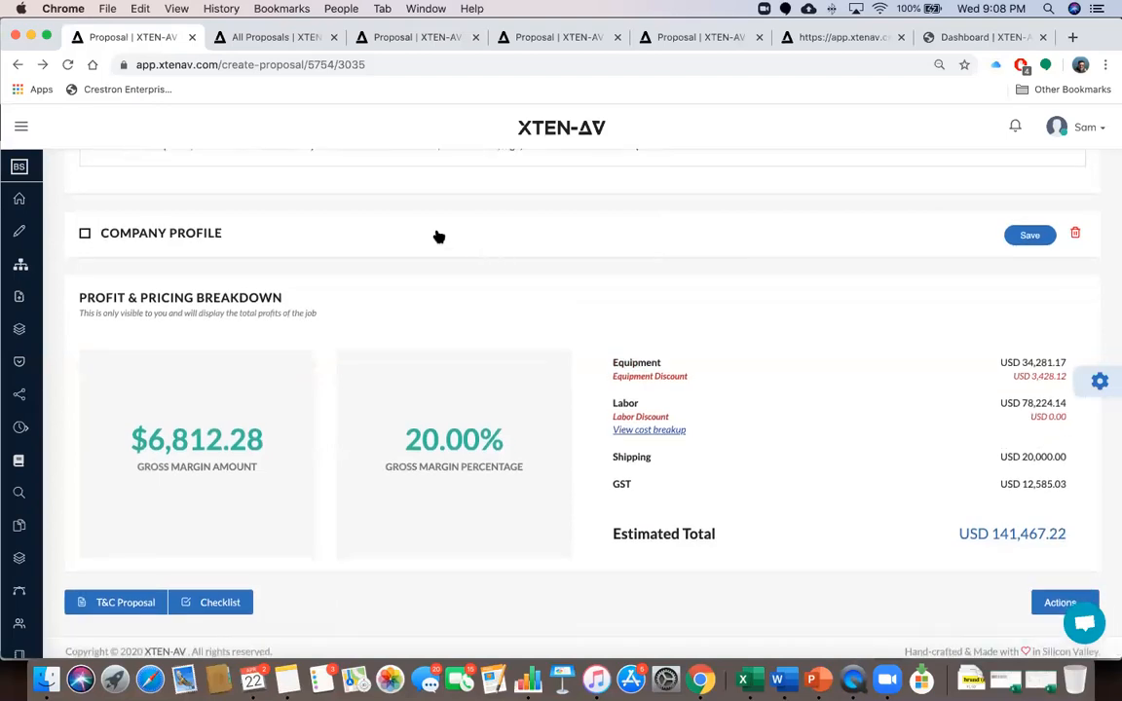
Enter 'This is My Company profile' in the Company Profile editor and save it from the toast
click(439, 236)
click(310, 347)
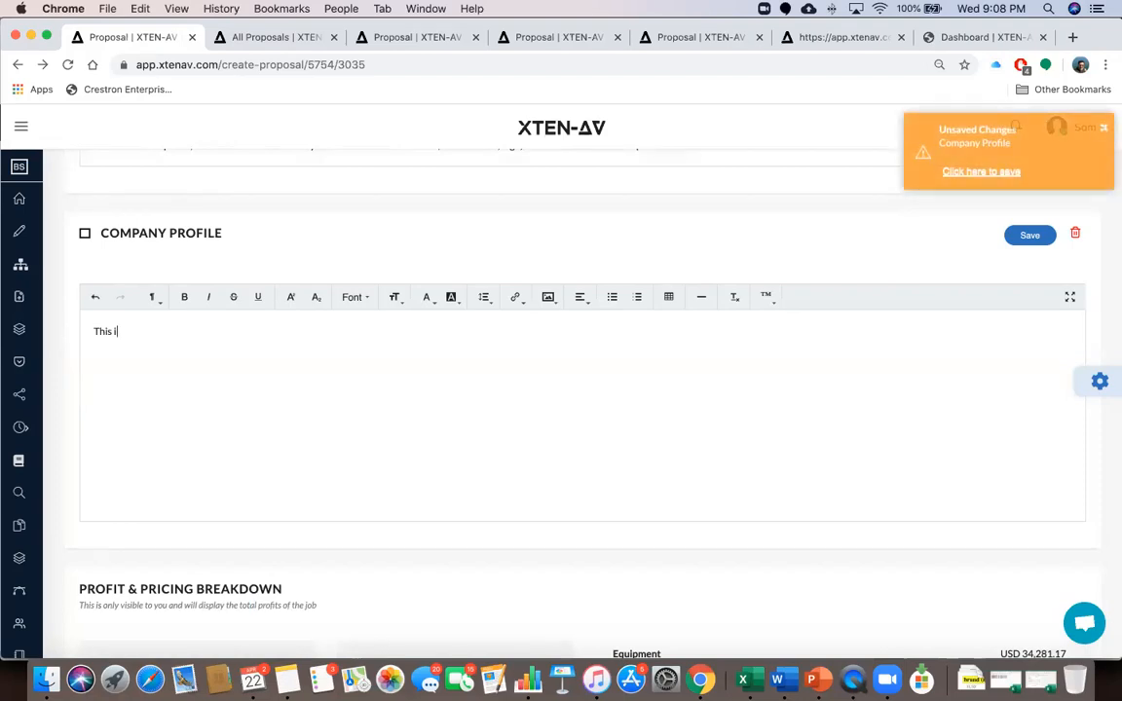
text(This is My COmpany profile)
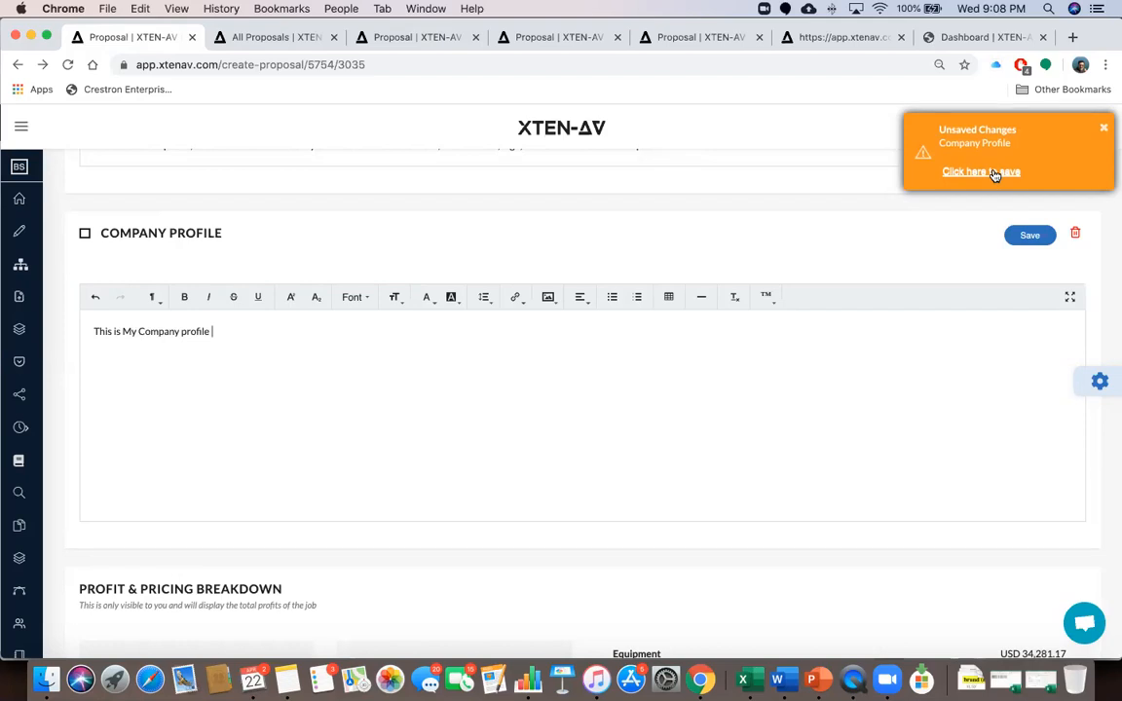
click(984, 173)
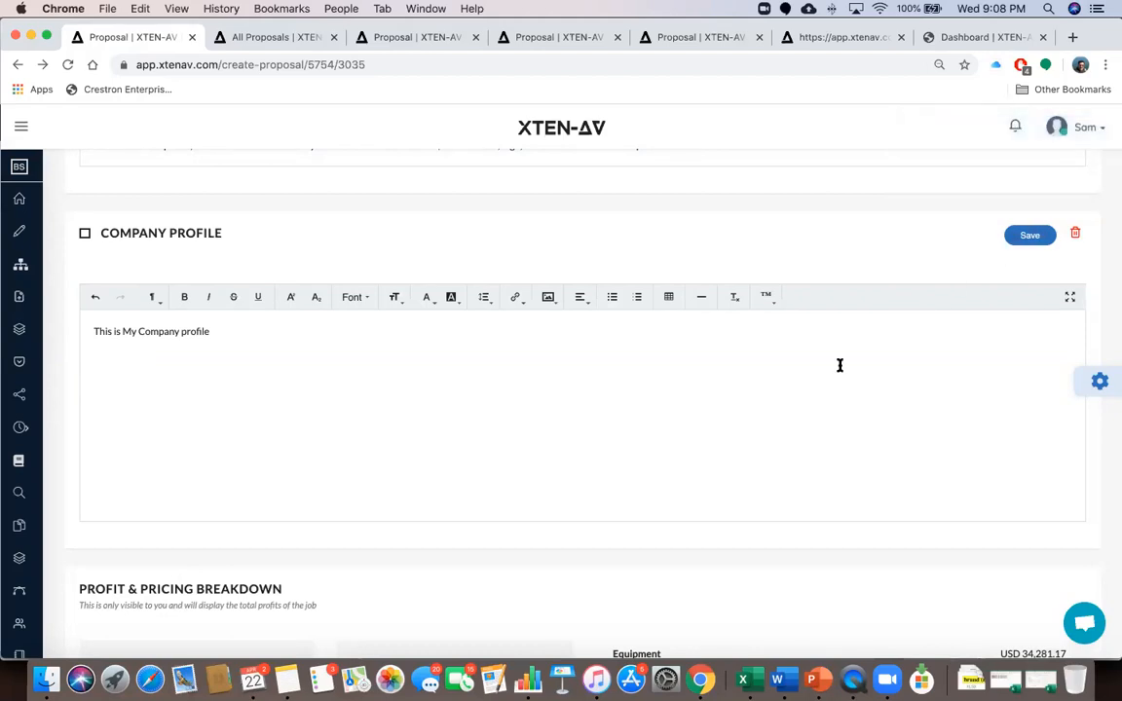
scroll(839, 365, down, 1)
scroll(840, 365, up, 5)
scroll(839, 365, up, 15)
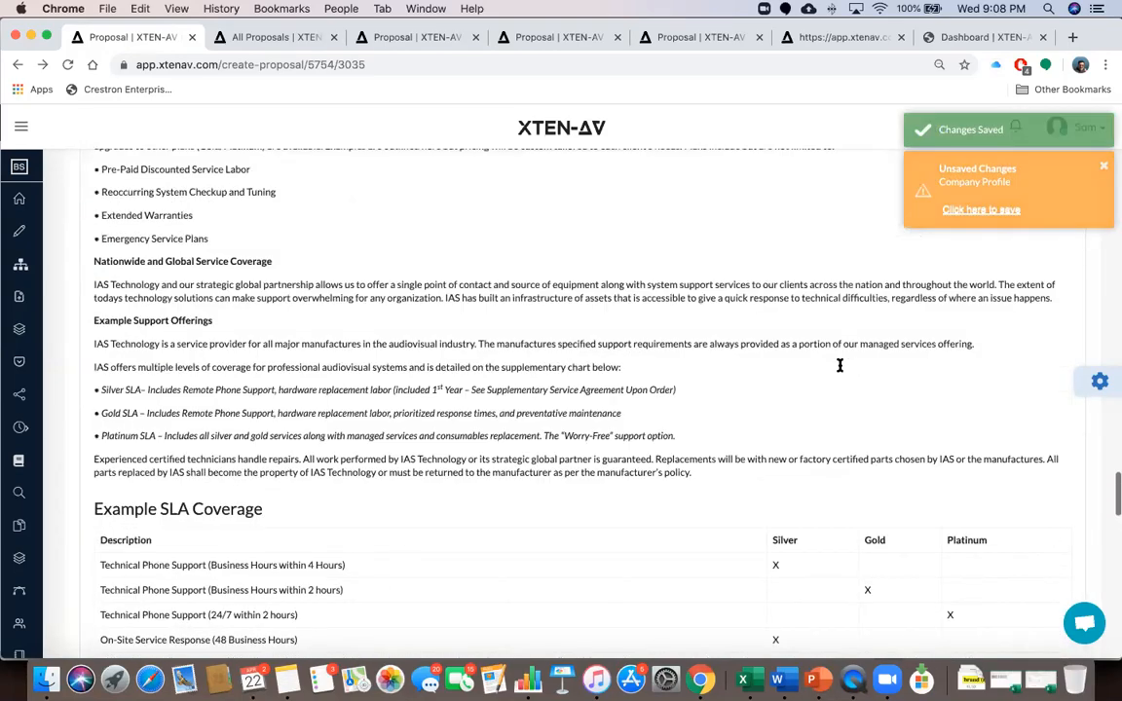
scroll(839, 365, up, 5)
scroll(839, 365, up, 20)
scroll(839, 370, up, 8)
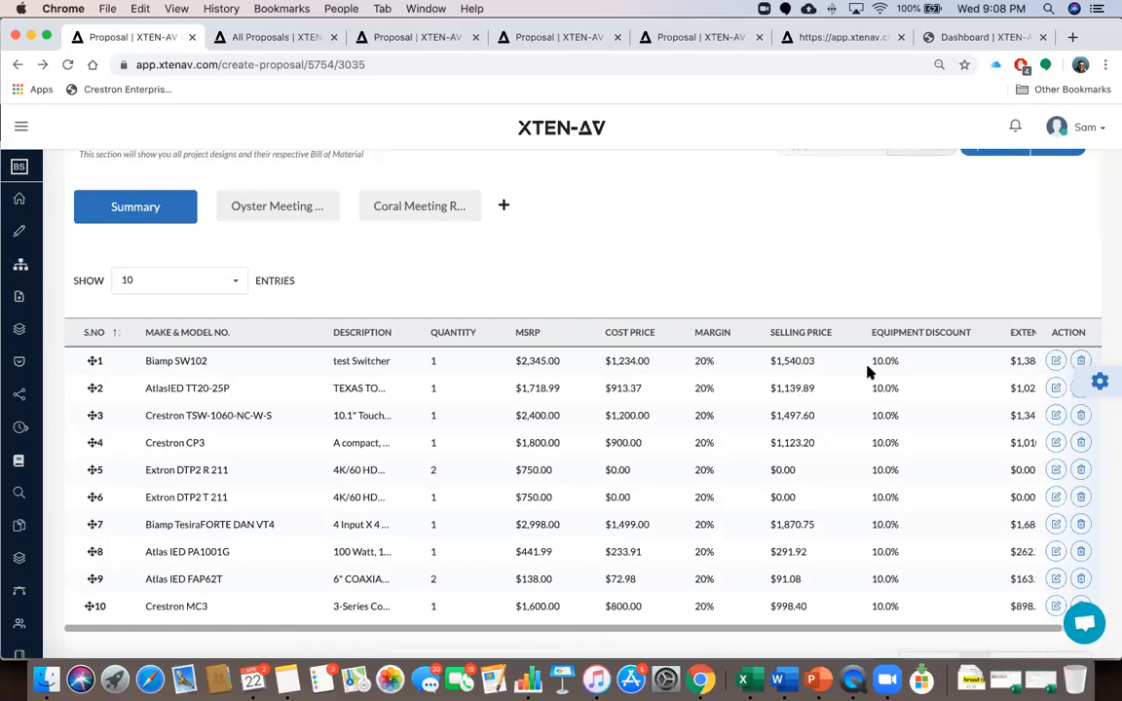
Set the equipment table's SHOW entries to All and briefly check the Settings panel
click(227, 281)
click(195, 381)
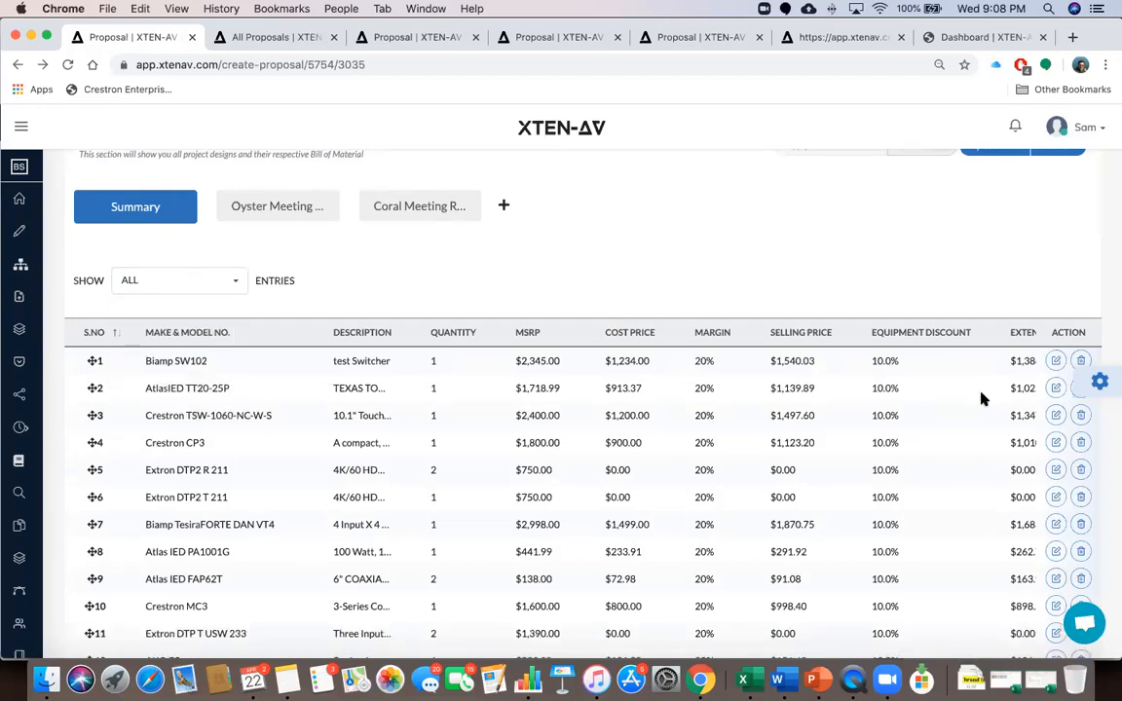
click(1100, 381)
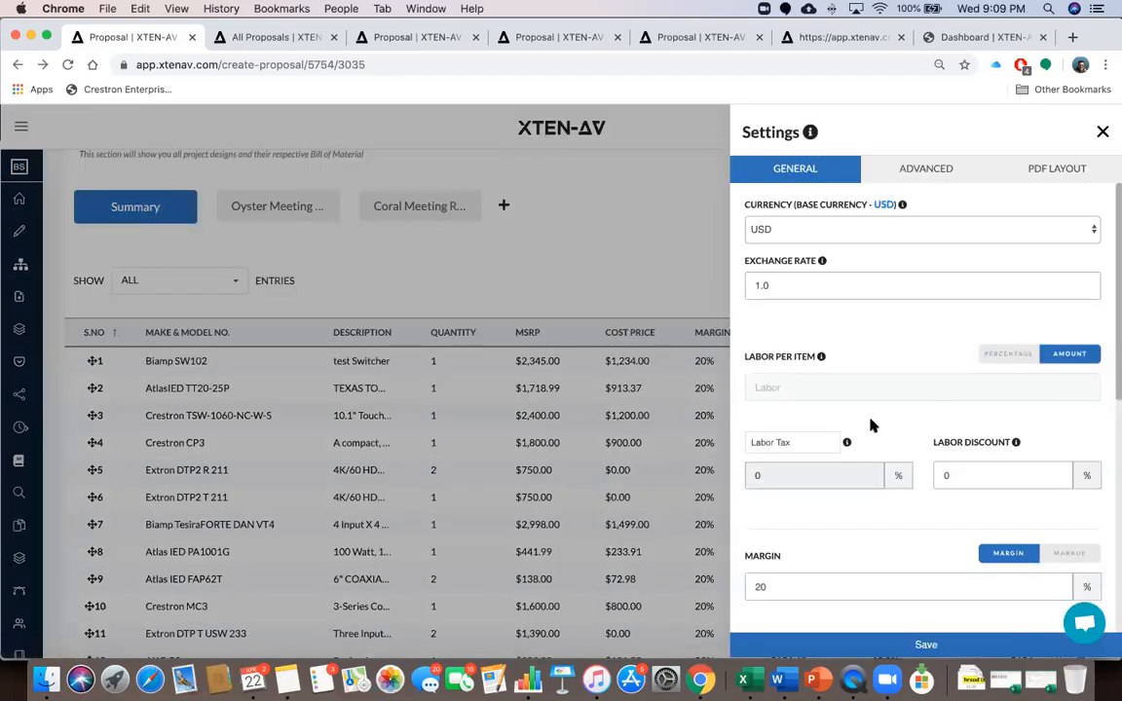
scroll(871, 426, down, 10)
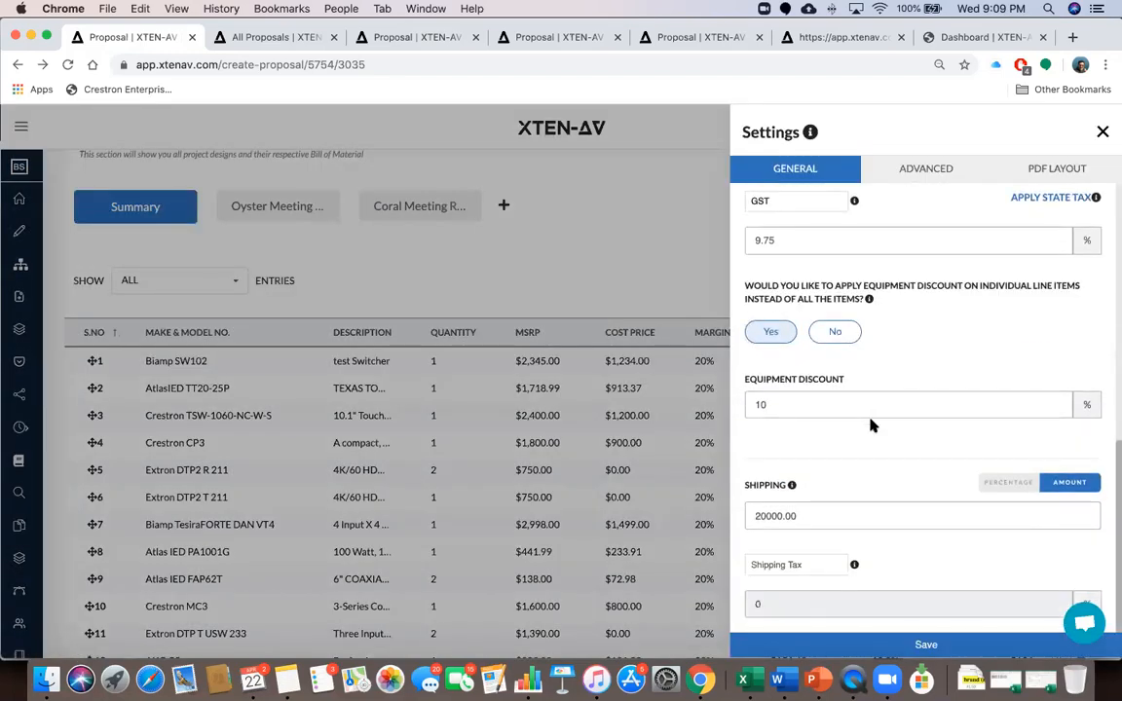
click(1102, 131)
Scroll through the full 27-item table, then reopen and close the Settings panel
scroll(884, 429, down, 5)
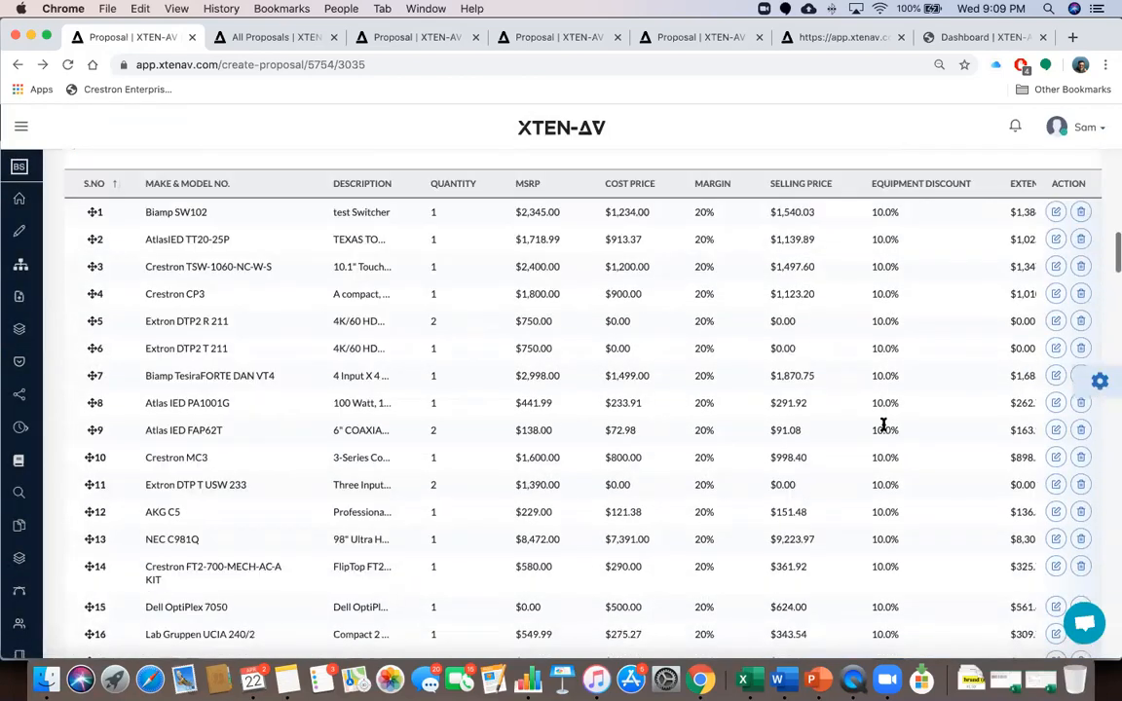
scroll(802, 473, down, 6)
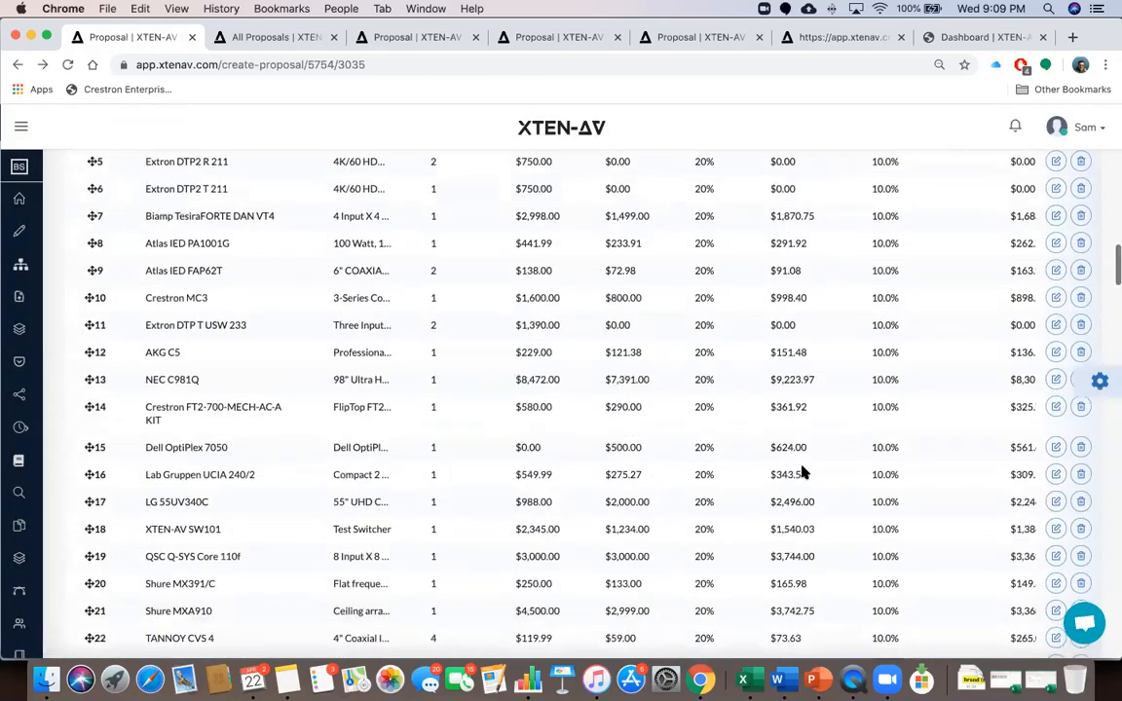
scroll(801, 469, down, 3)
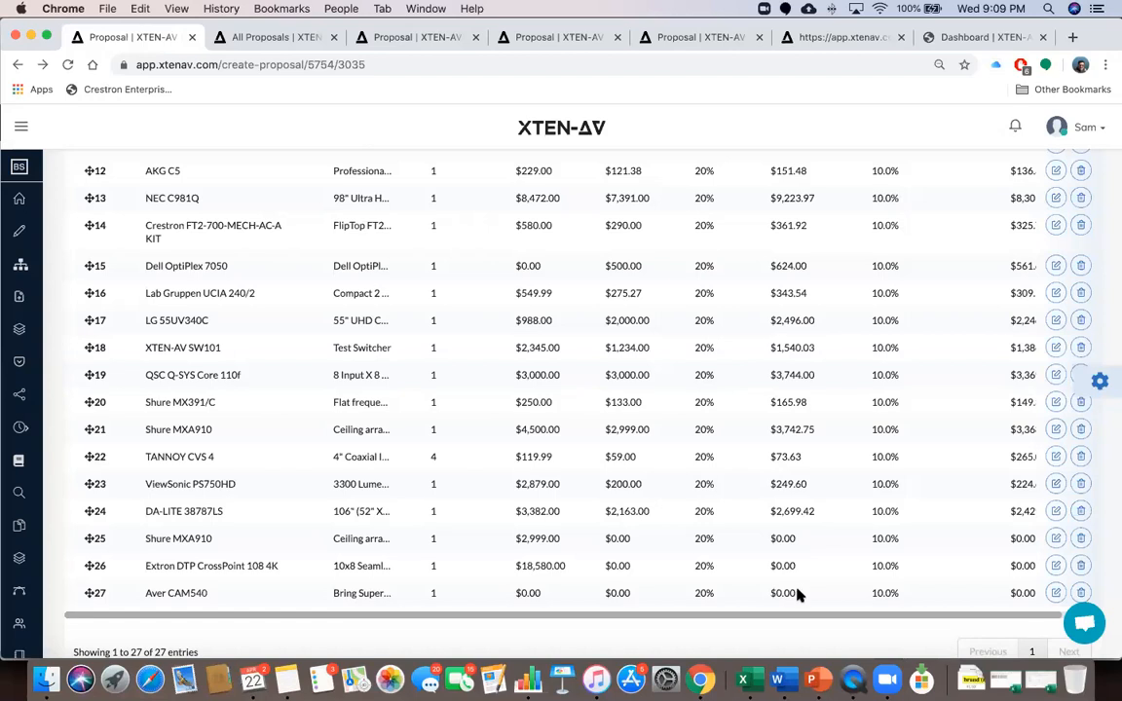
click(1100, 380)
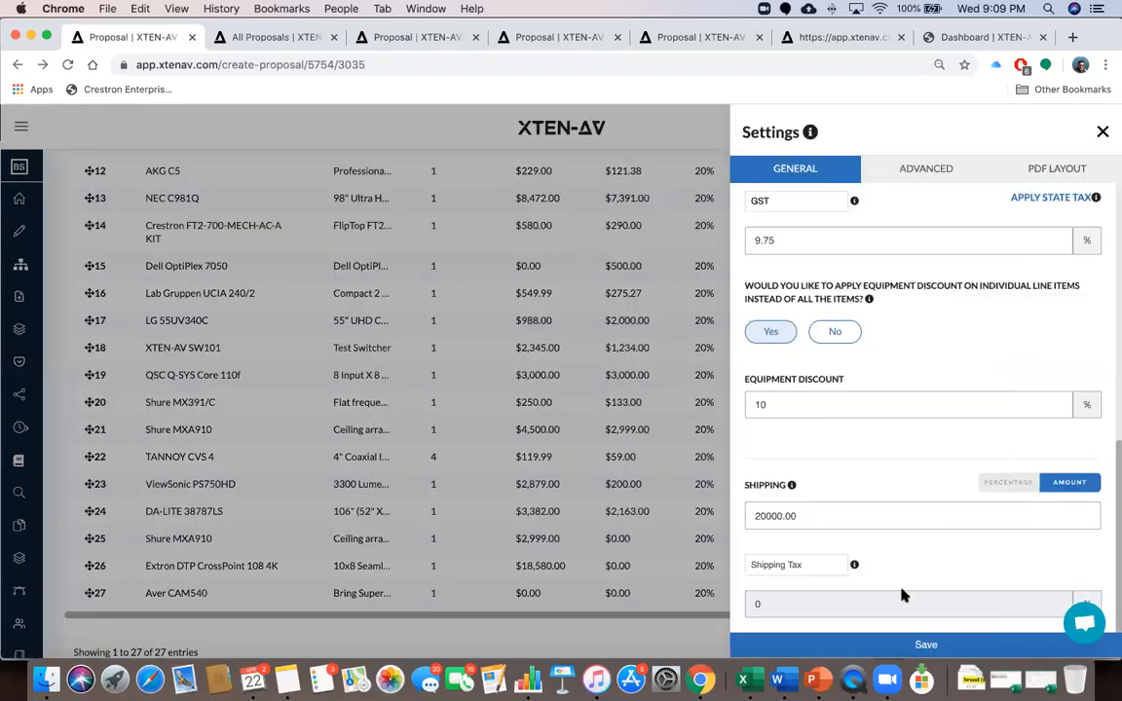
click(1103, 133)
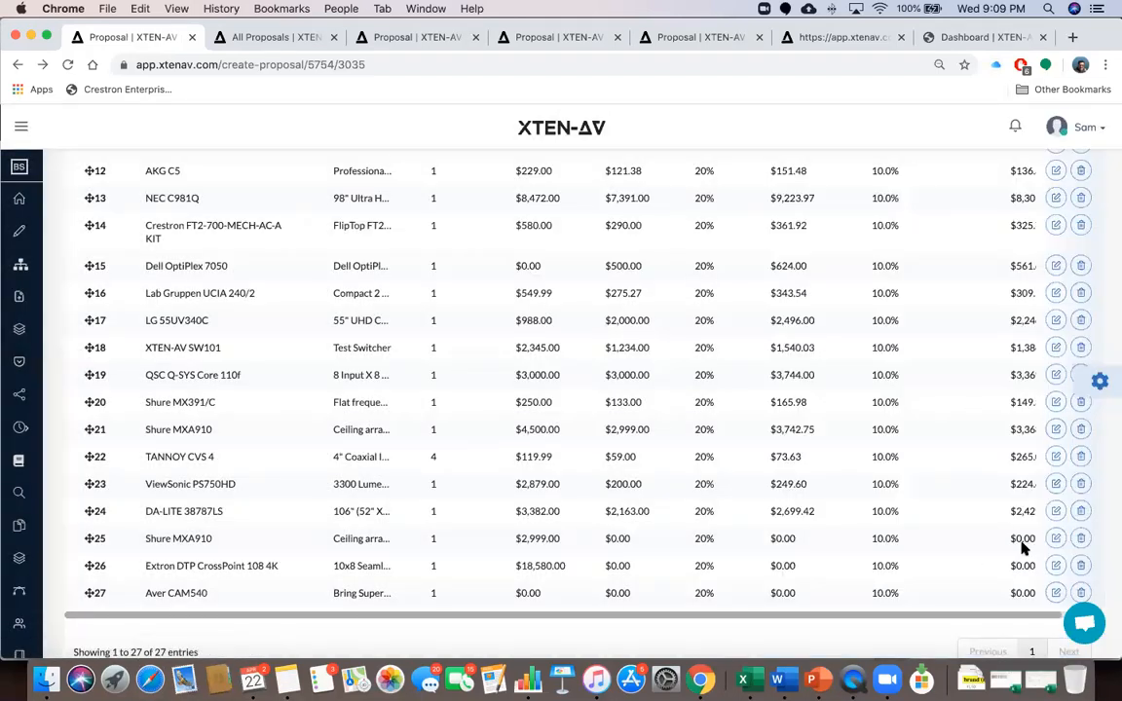
Set row 25's Shure MXA910 cost price to 20 and its margin to 20%
click(1055, 538)
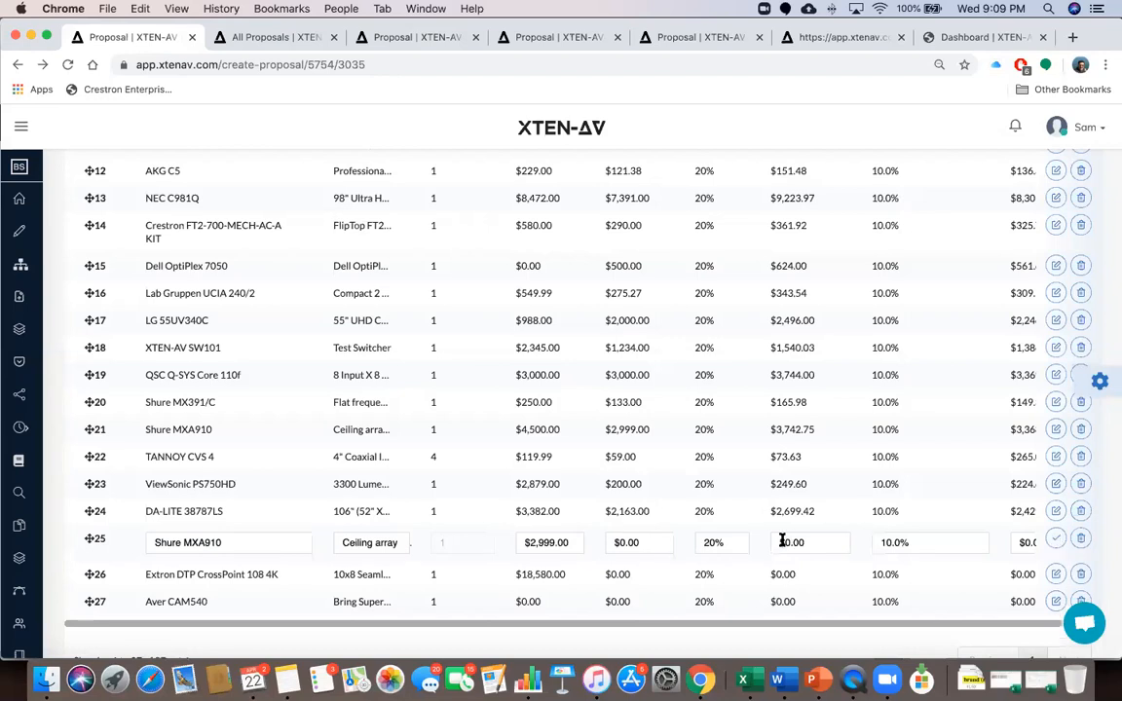
double_click(620, 542)
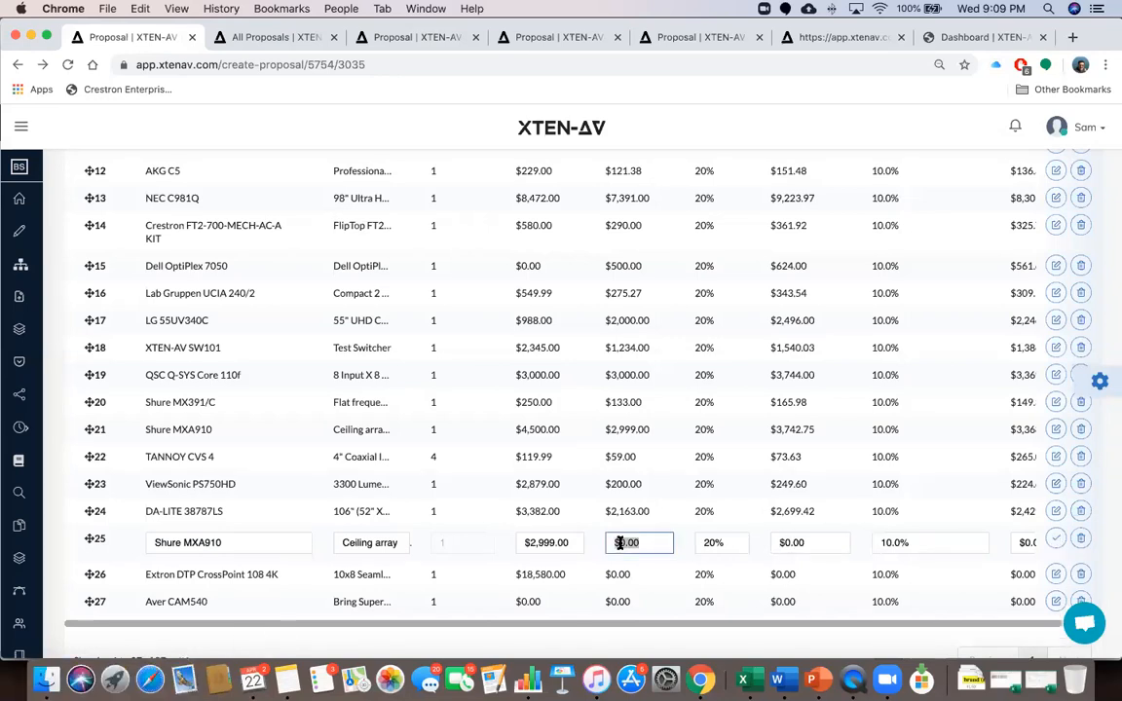
text(20)
click(1055, 539)
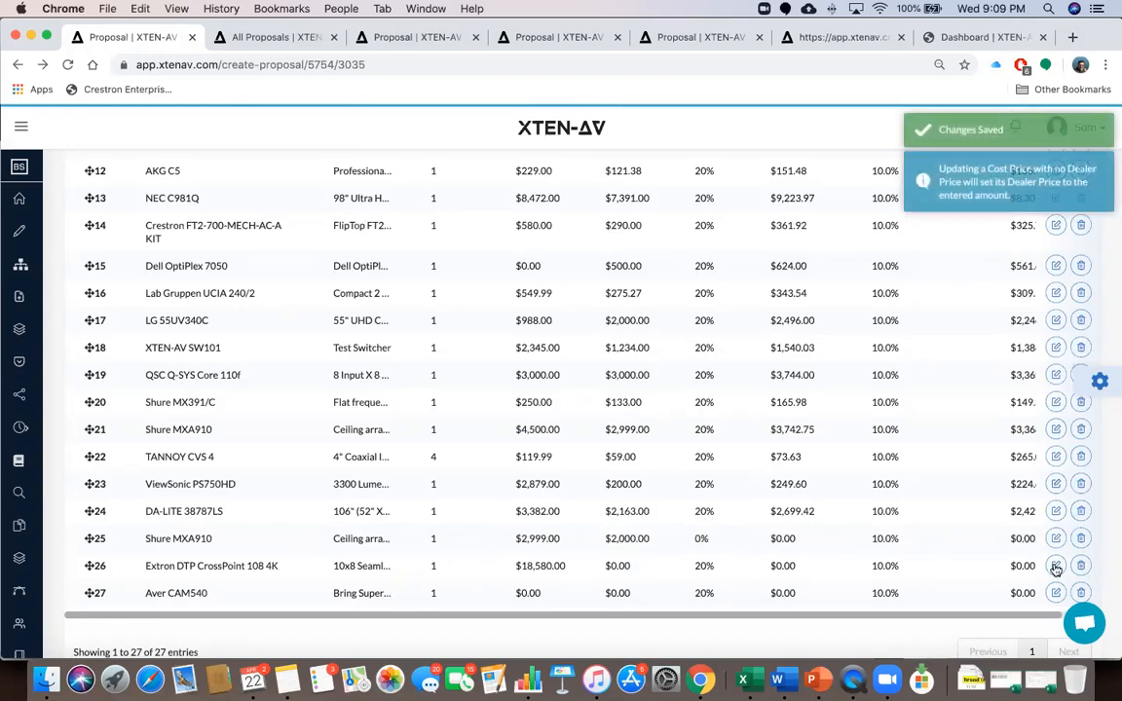
click(1057, 539)
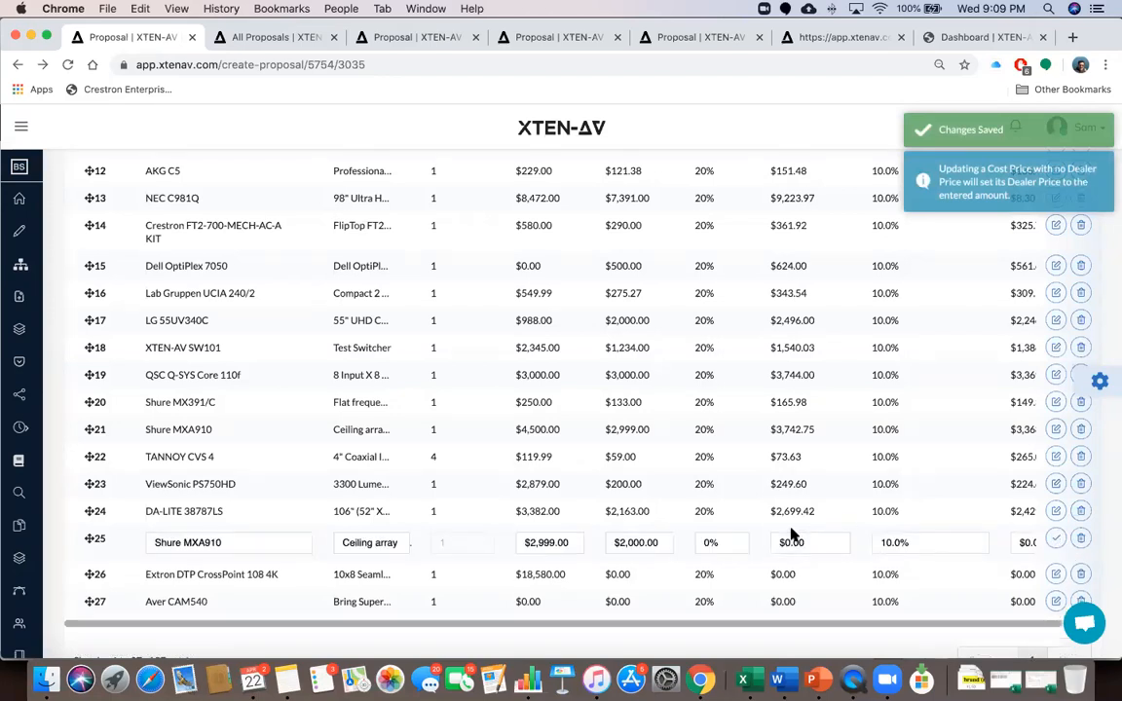
click(709, 542)
text(20)
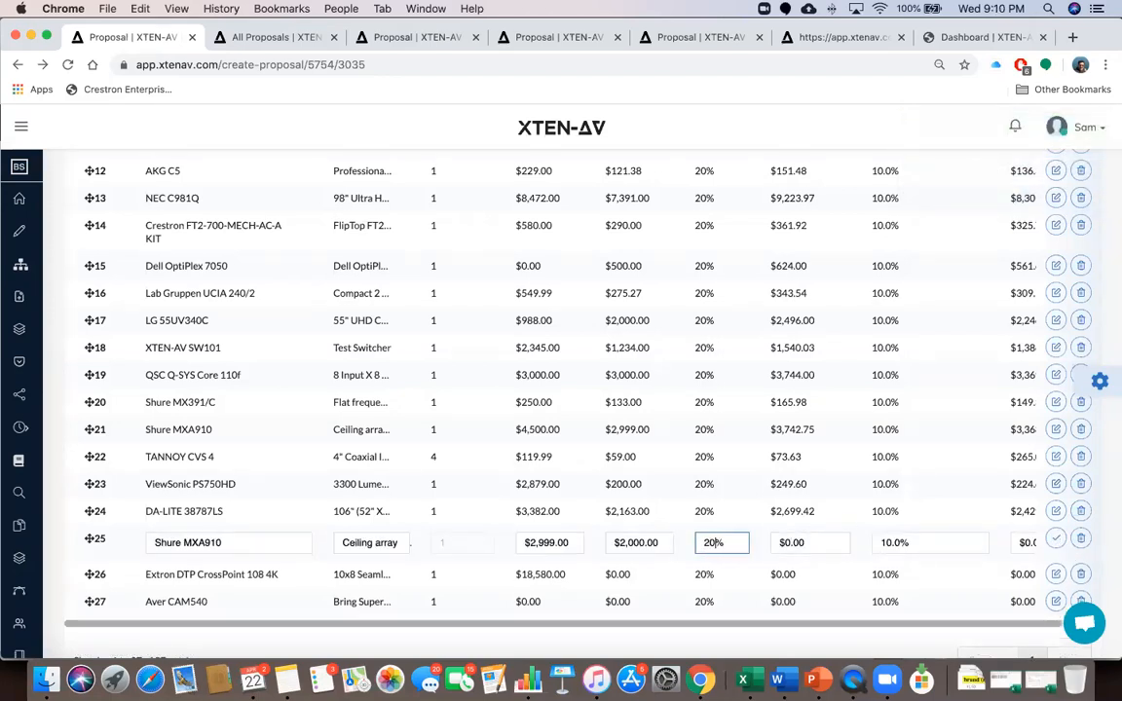
click(1056, 541)
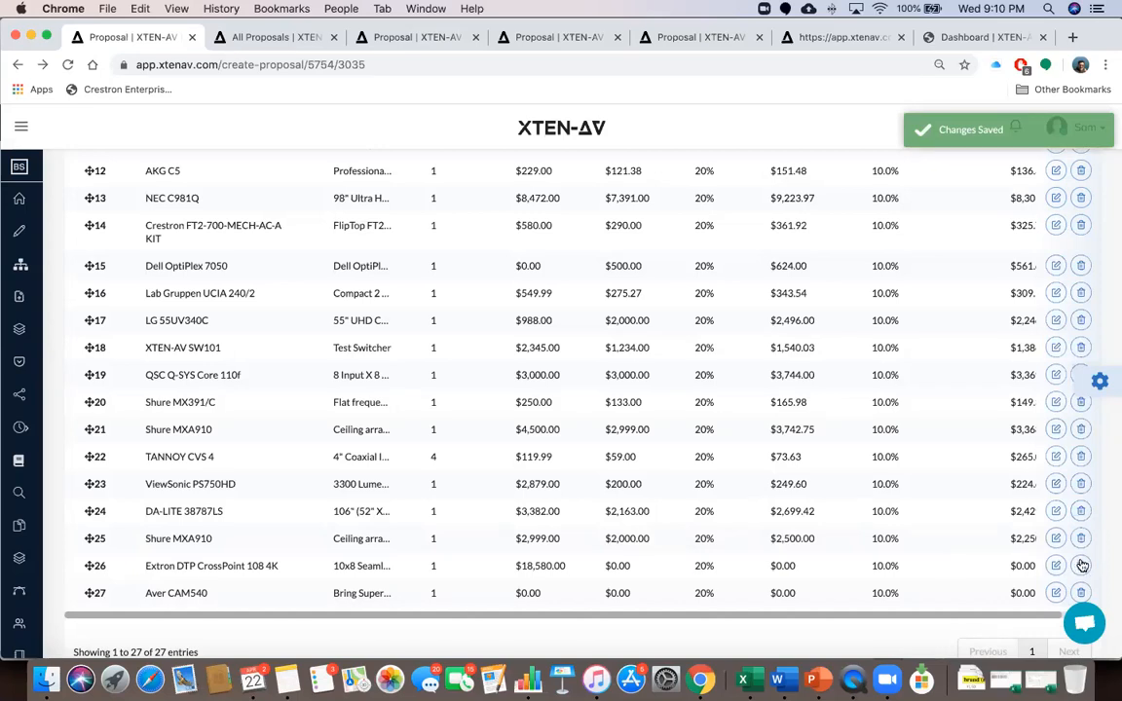
Cancel a deletion of row 26, then give row 25 a 5% equipment discount and open Settings
click(1081, 565)
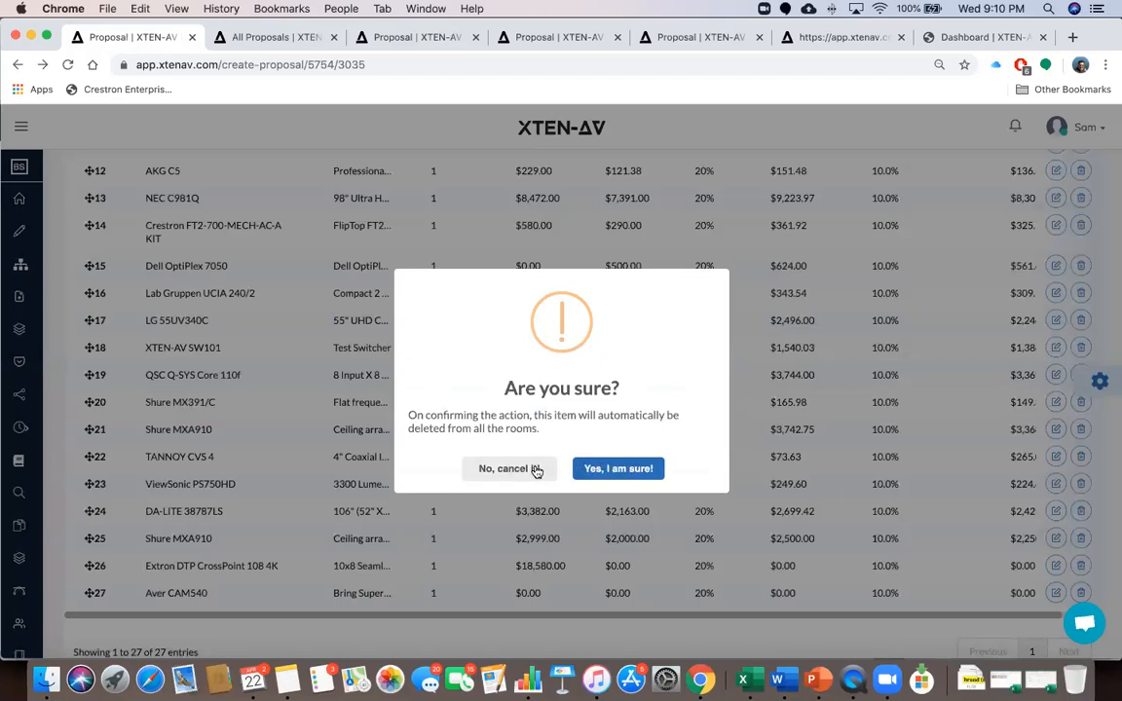
click(508, 469)
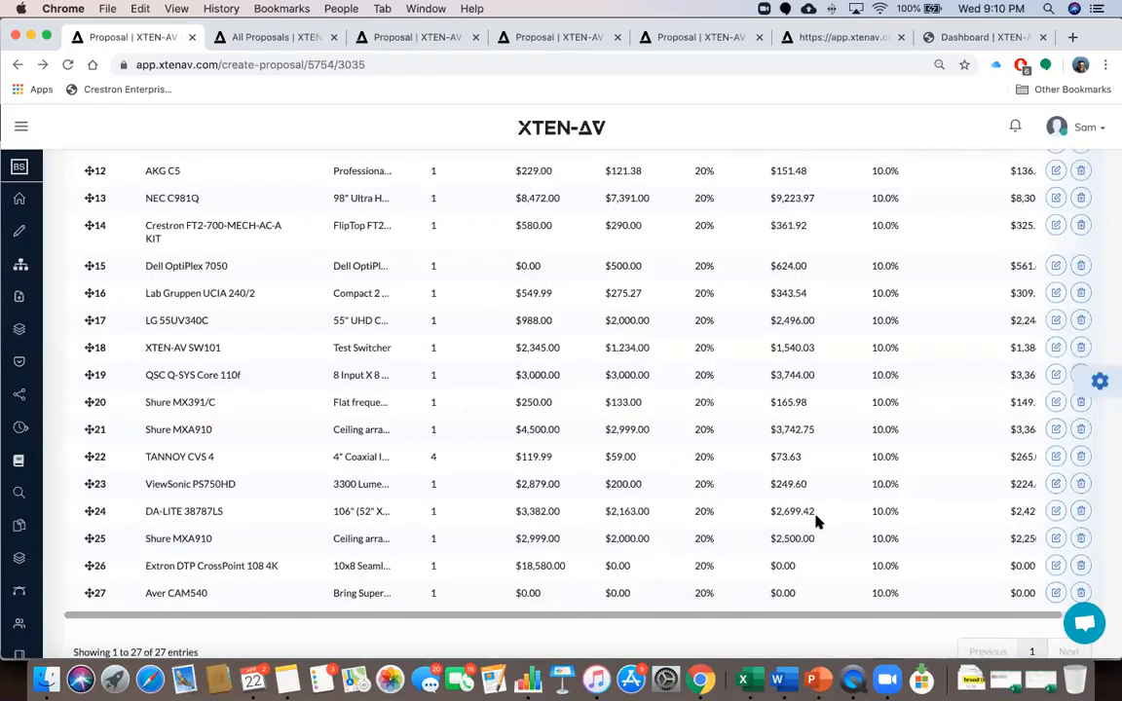
scroll(816, 522, down, 2)
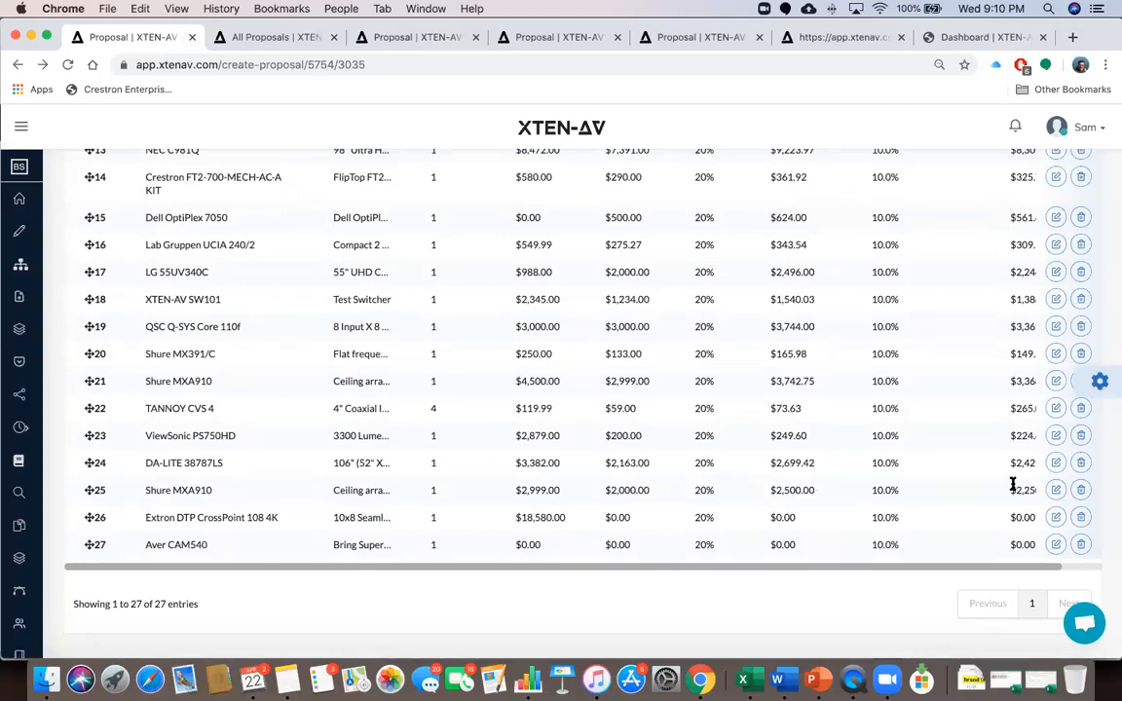
click(1058, 491)
click(892, 494)
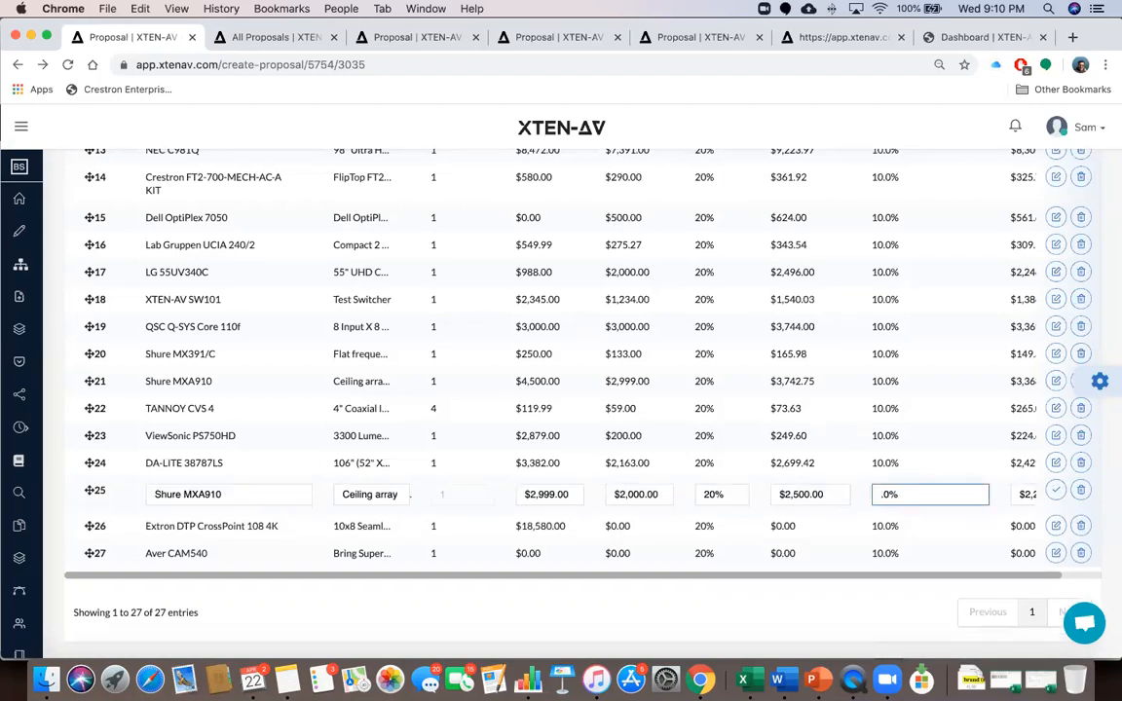
text(5)
click(1056, 490)
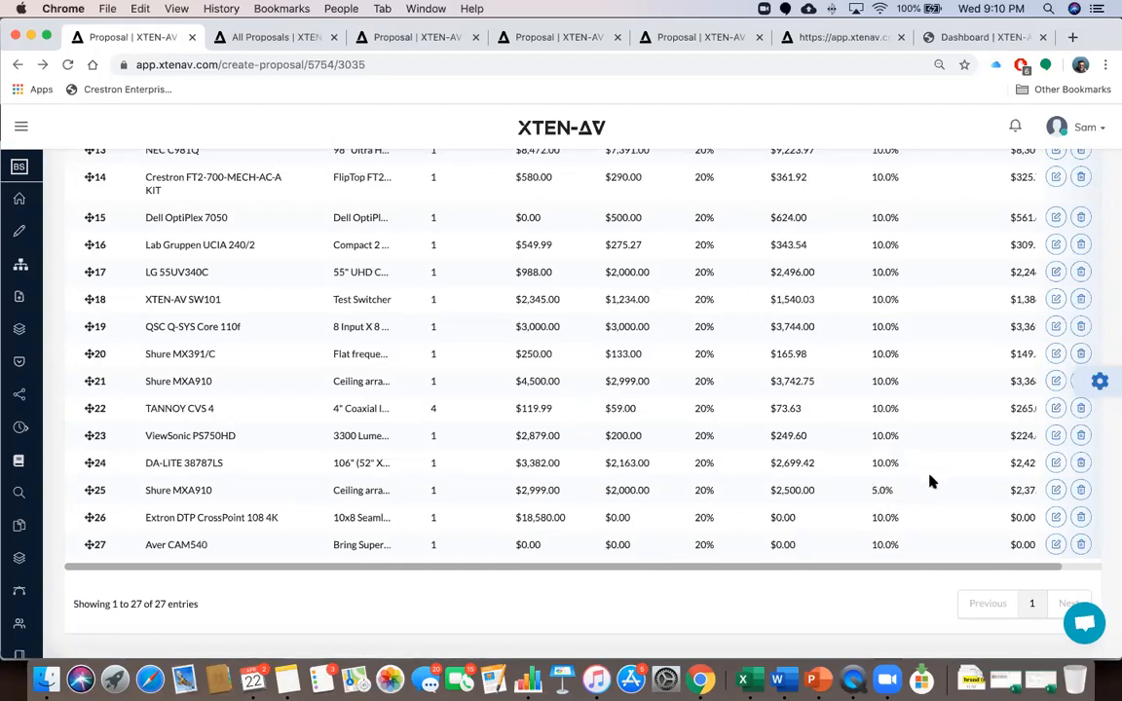
click(1101, 381)
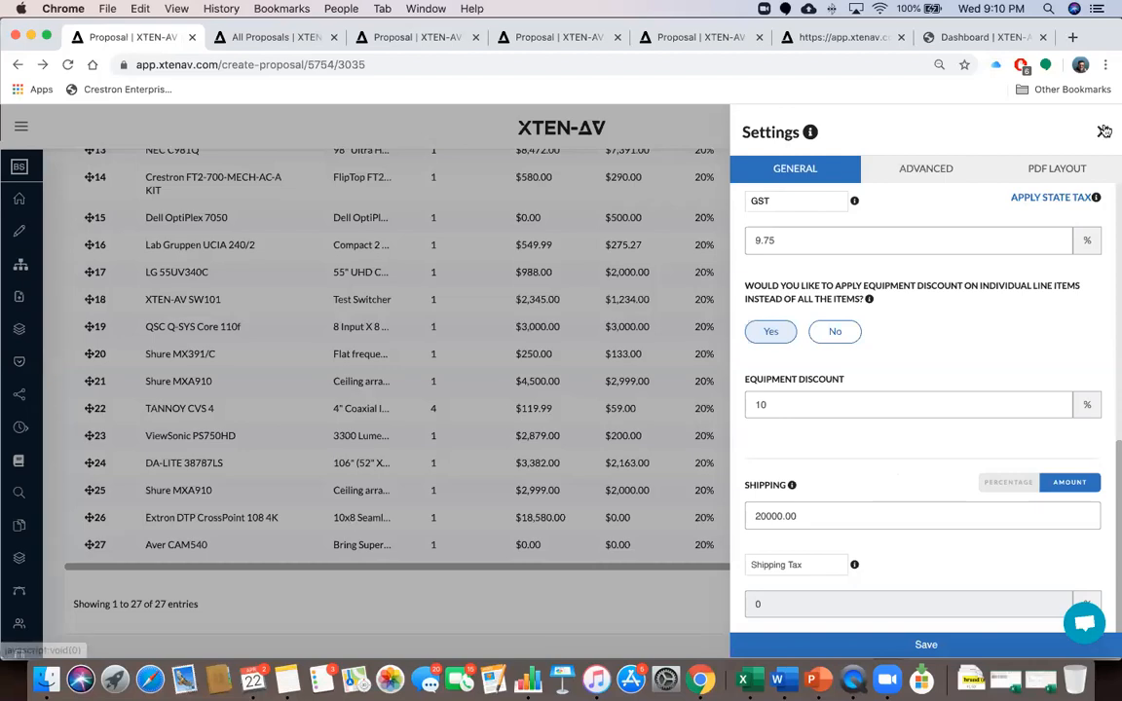
Close Settings, glance at the Webinar #5 agenda slide in PowerPoint, and return to Chrome
click(770, 431)
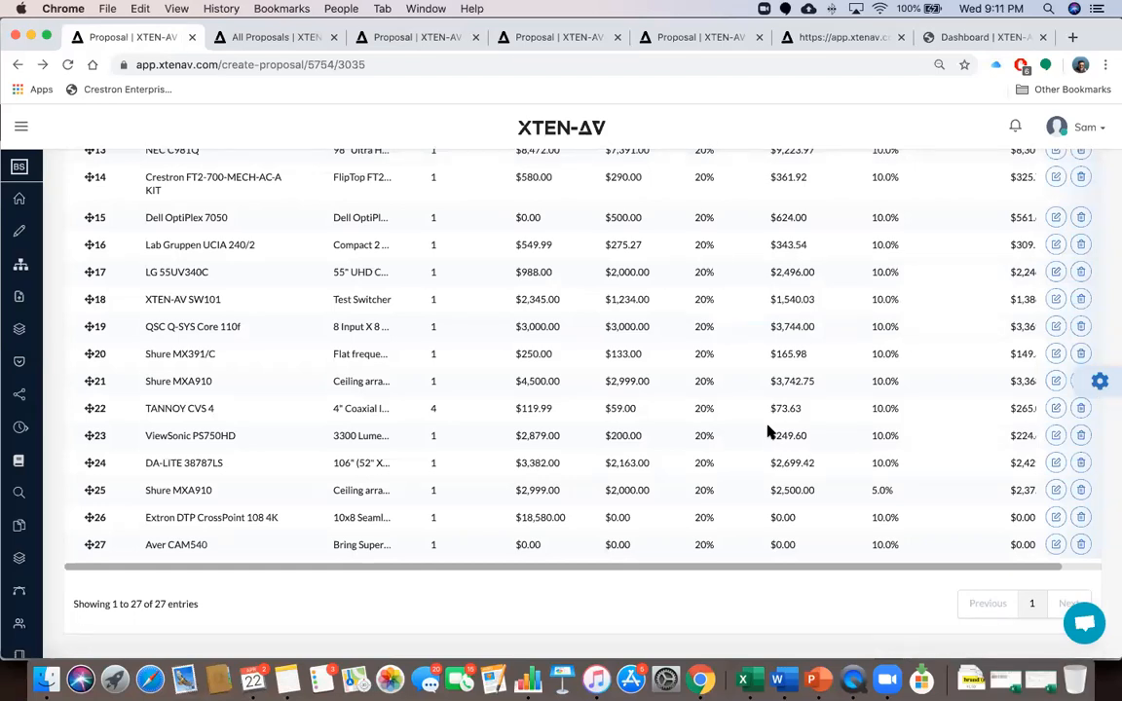
key(ctrl+Right)
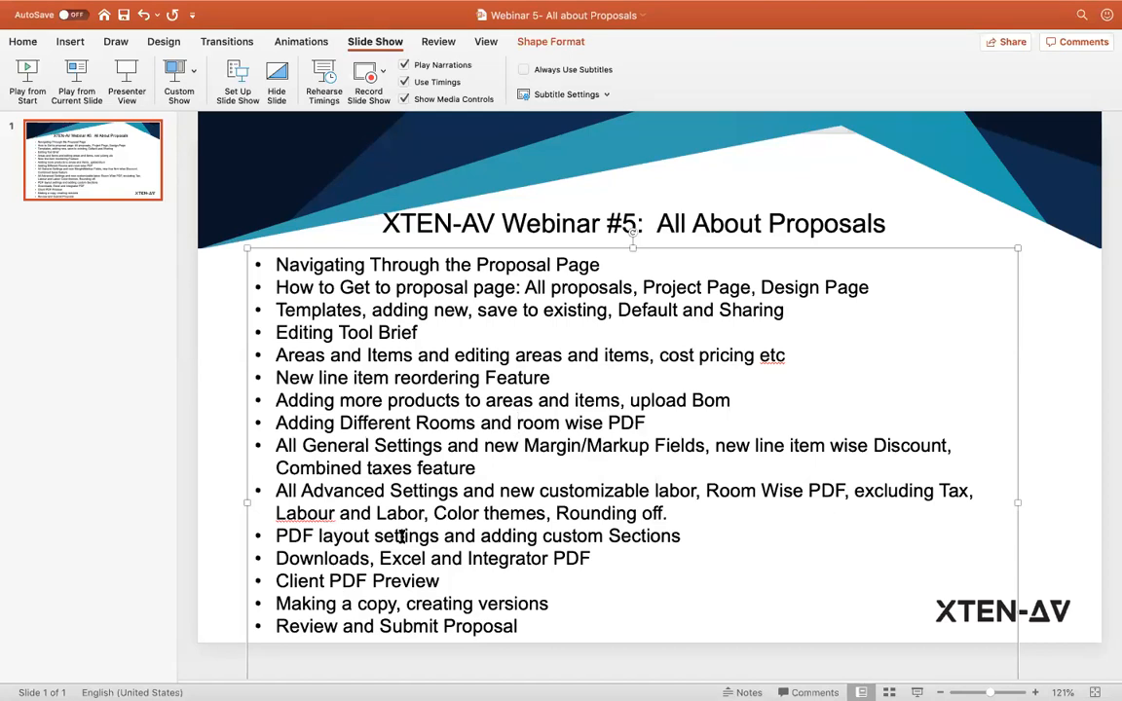
key(ctrl+Left)
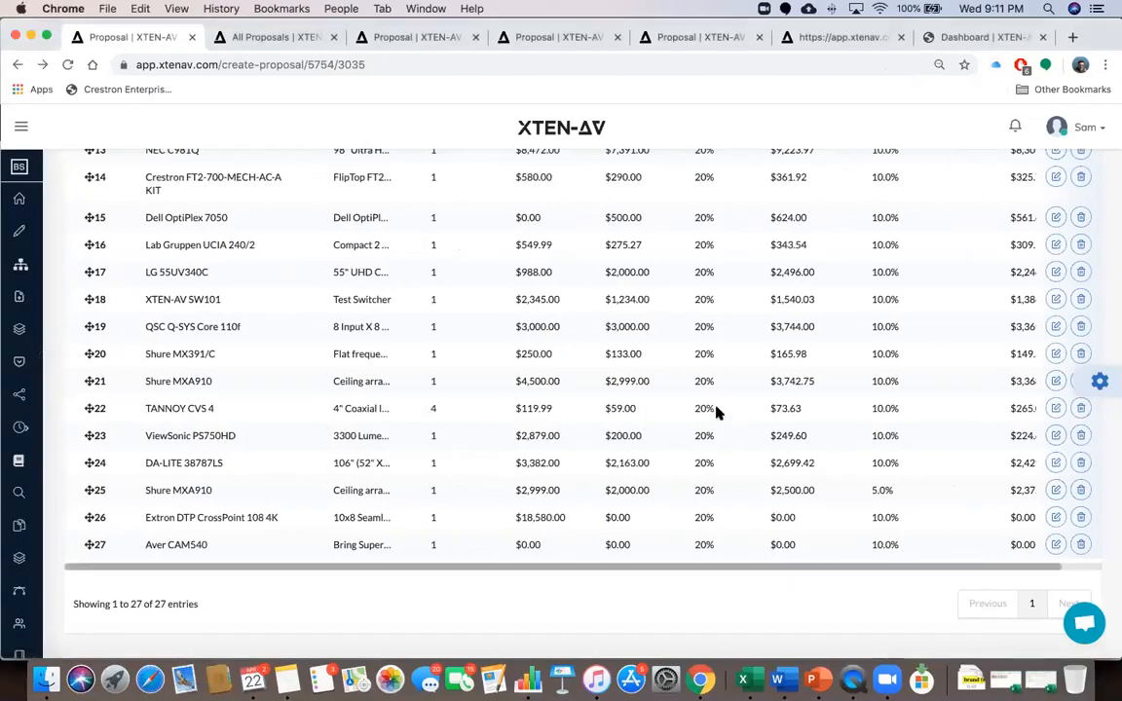
Export the BOM via Download > Download BOM .XLS and open the downloaded .xls workbook
scroll(716, 413, up, 10)
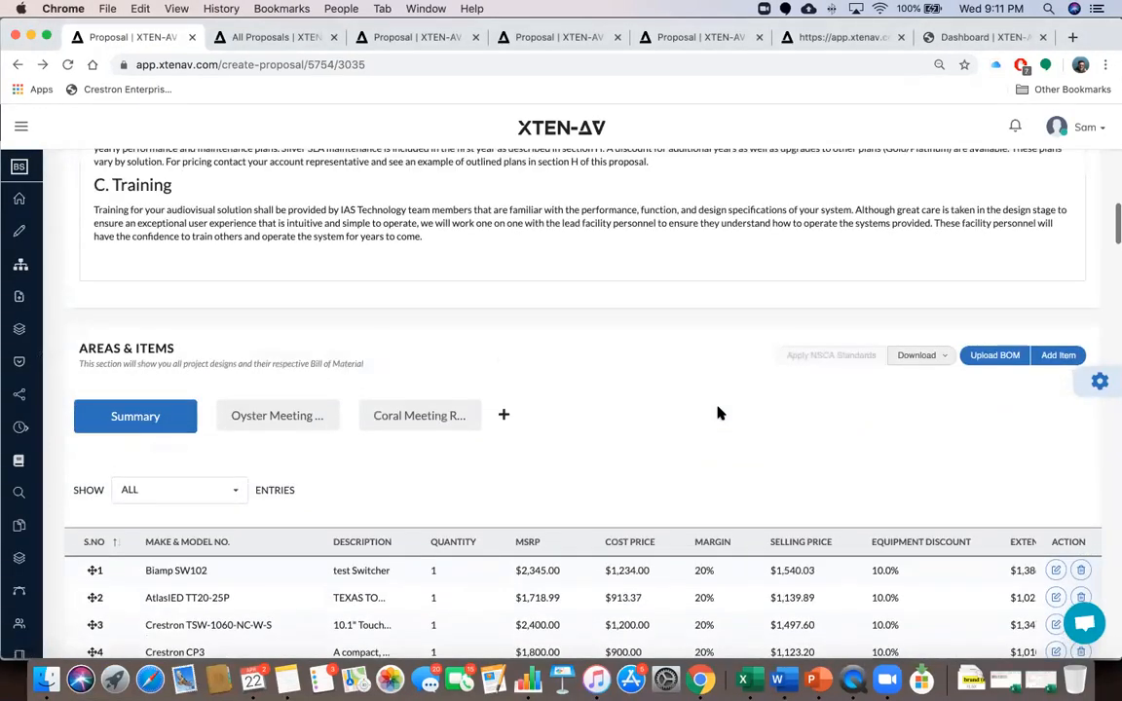
scroll(896, 400, down, 2)
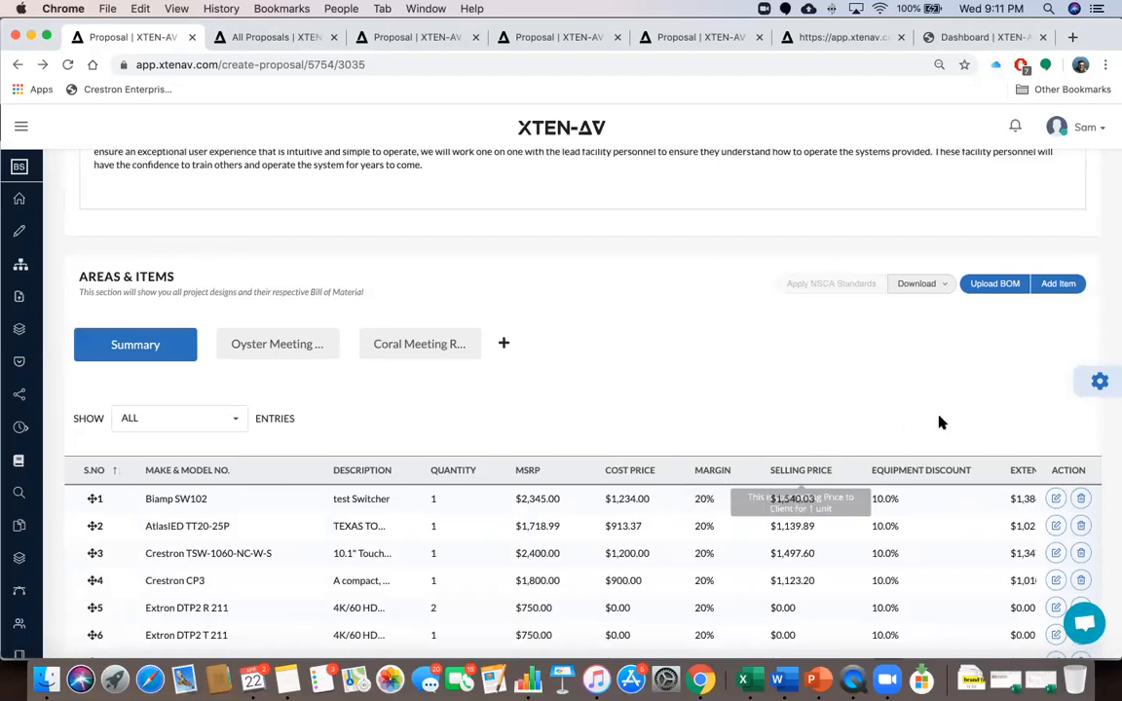
click(943, 286)
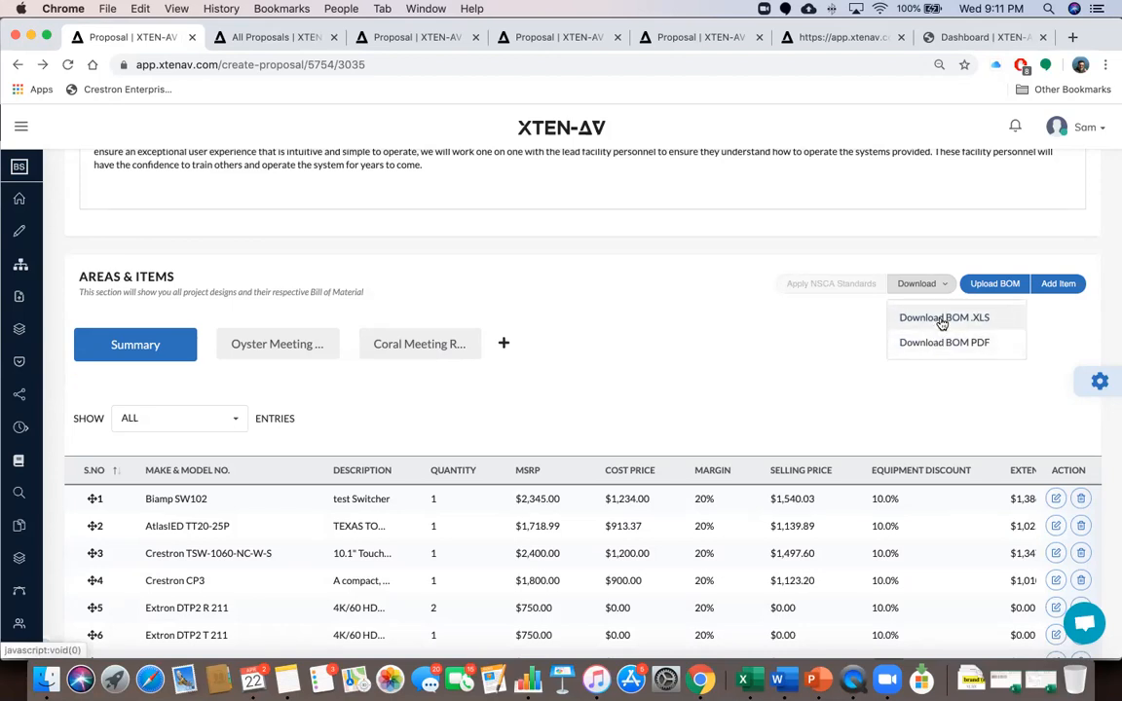
click(943, 319)
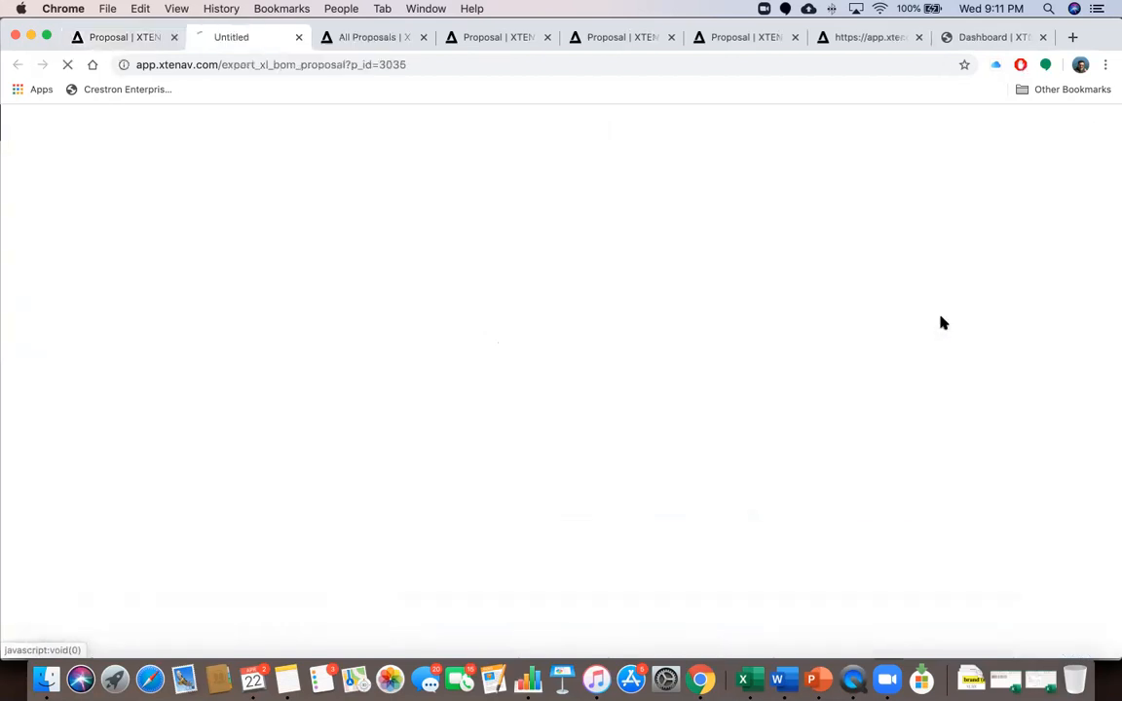
click(133, 39)
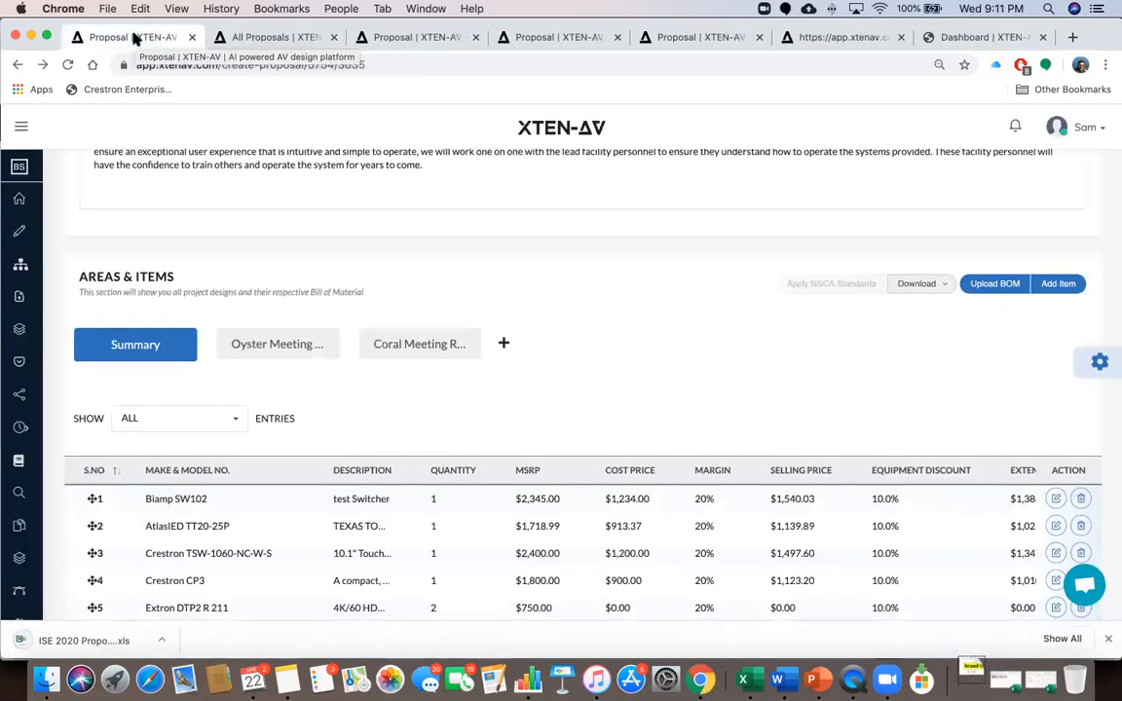
click(74, 639)
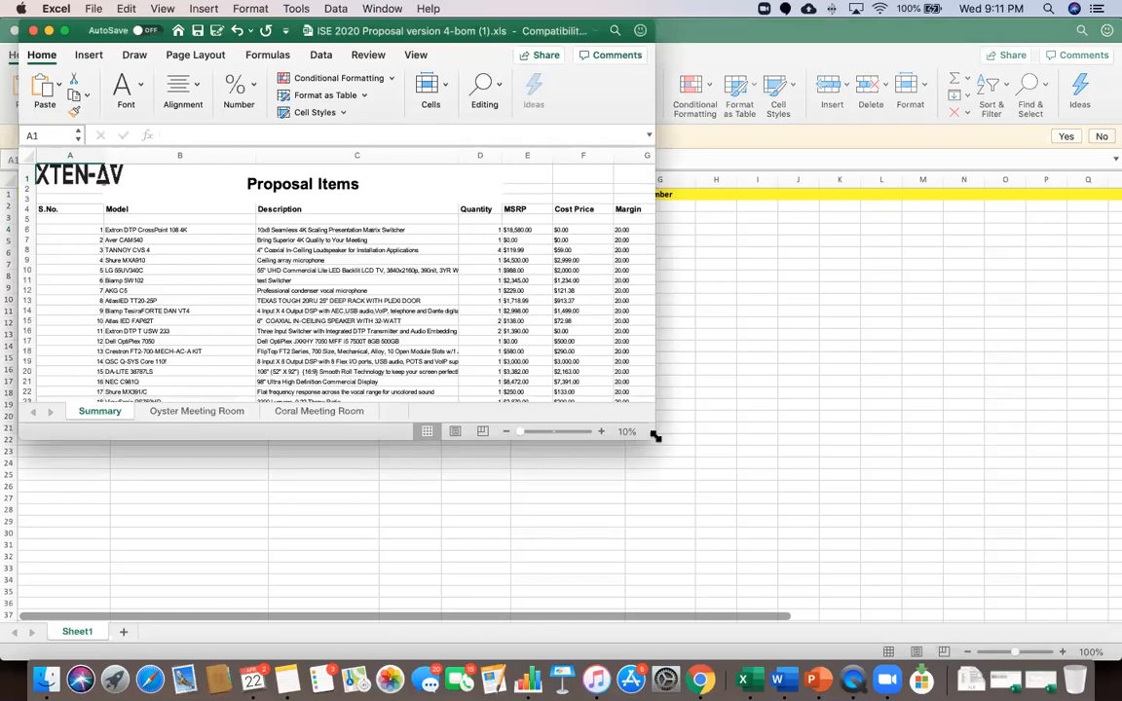
Widen the Excel window to review the BOM Summary sheet columns, then return to the browser
drag(651, 435, 814, 469)
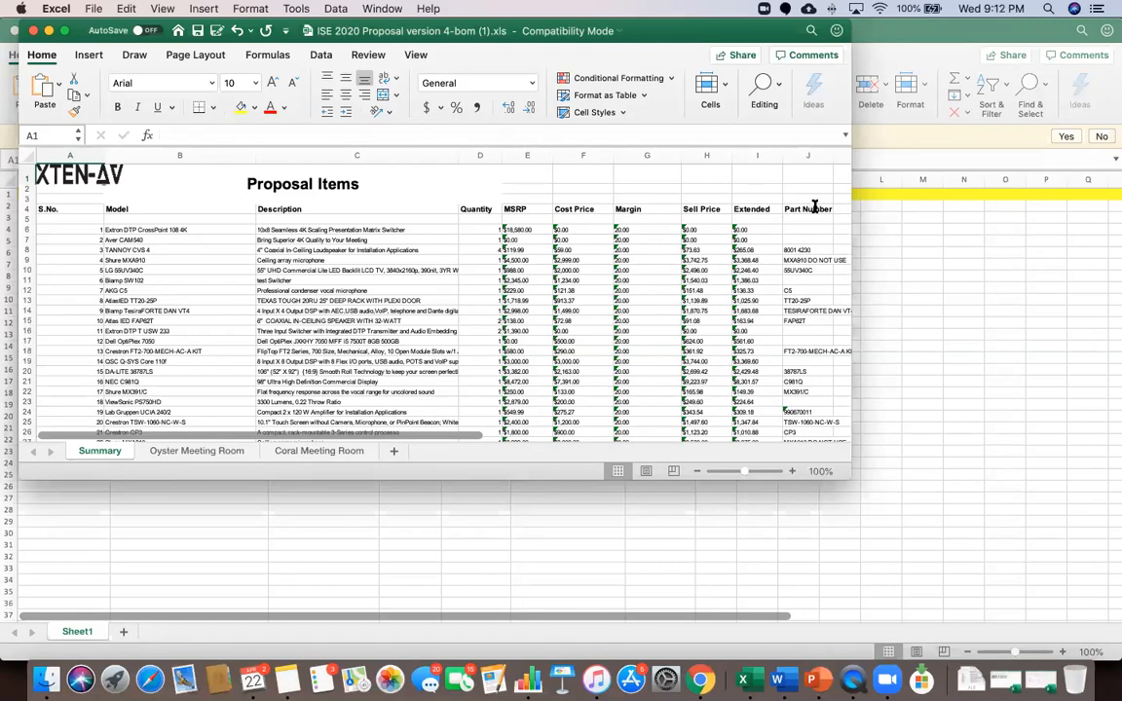
key(super+Tab)
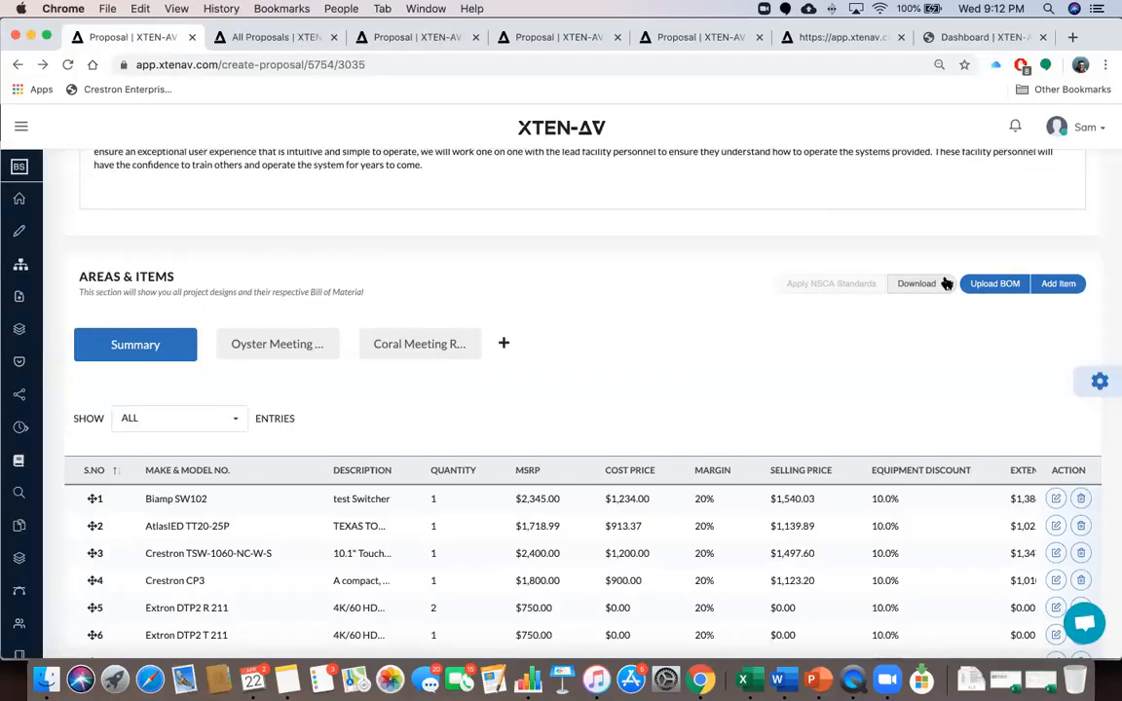
click(943, 284)
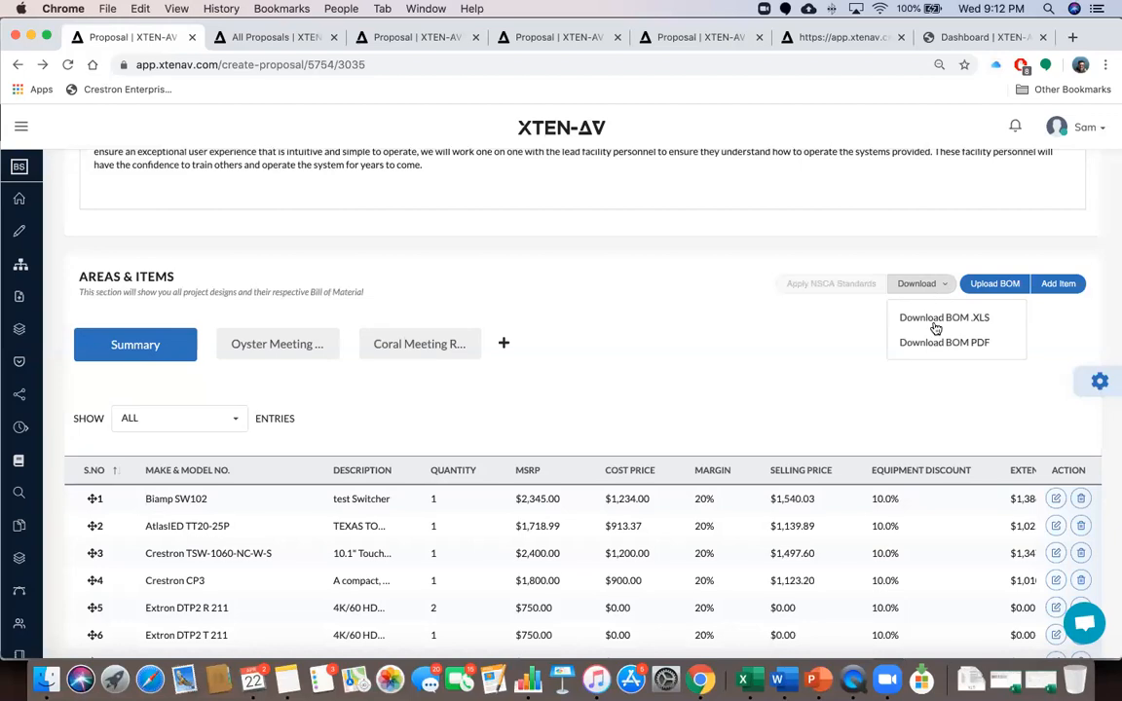
click(860, 363)
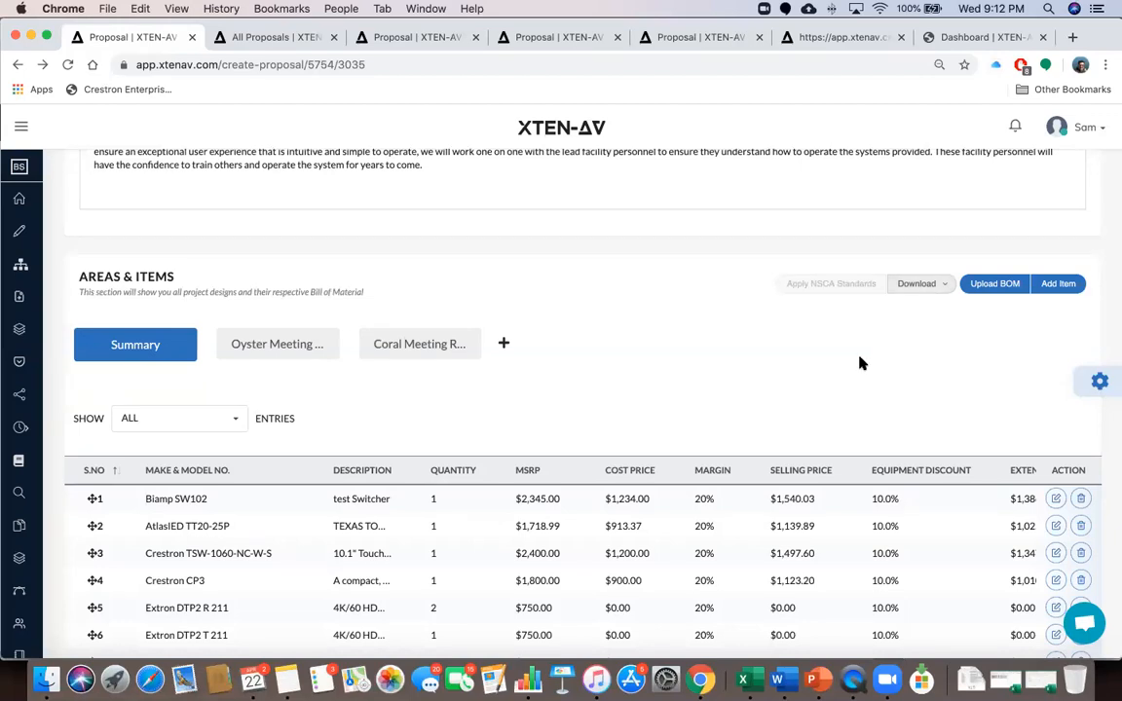
scroll(842, 360, down, 2)
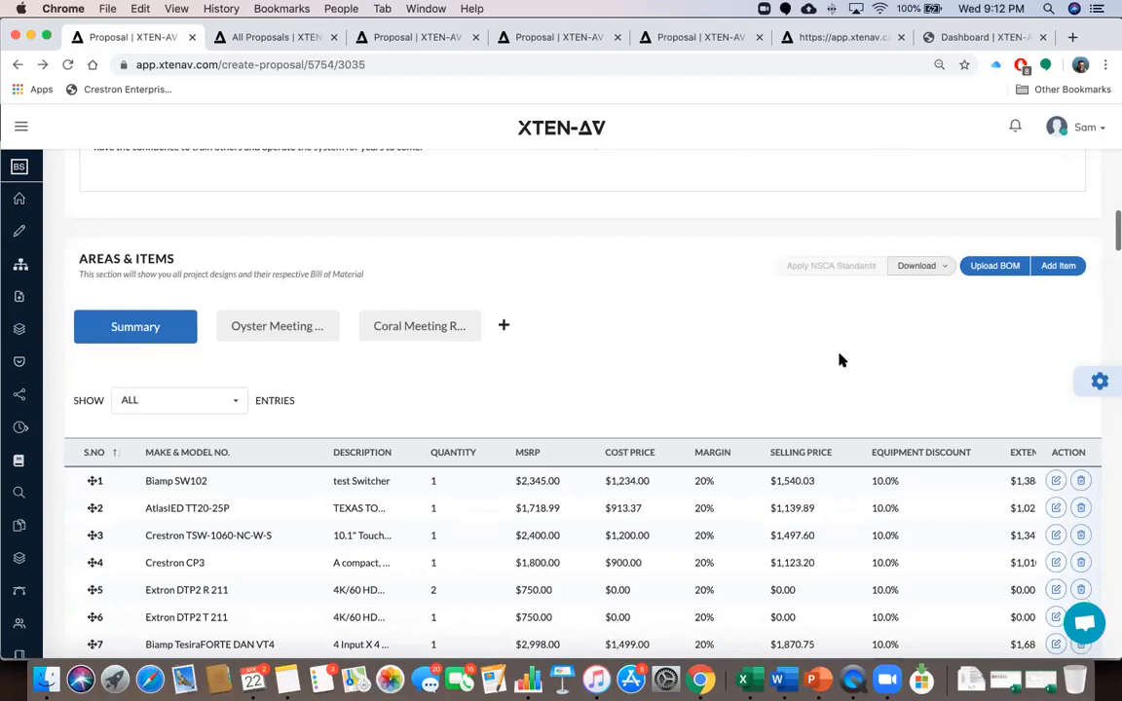
scroll(842, 360, down, 20)
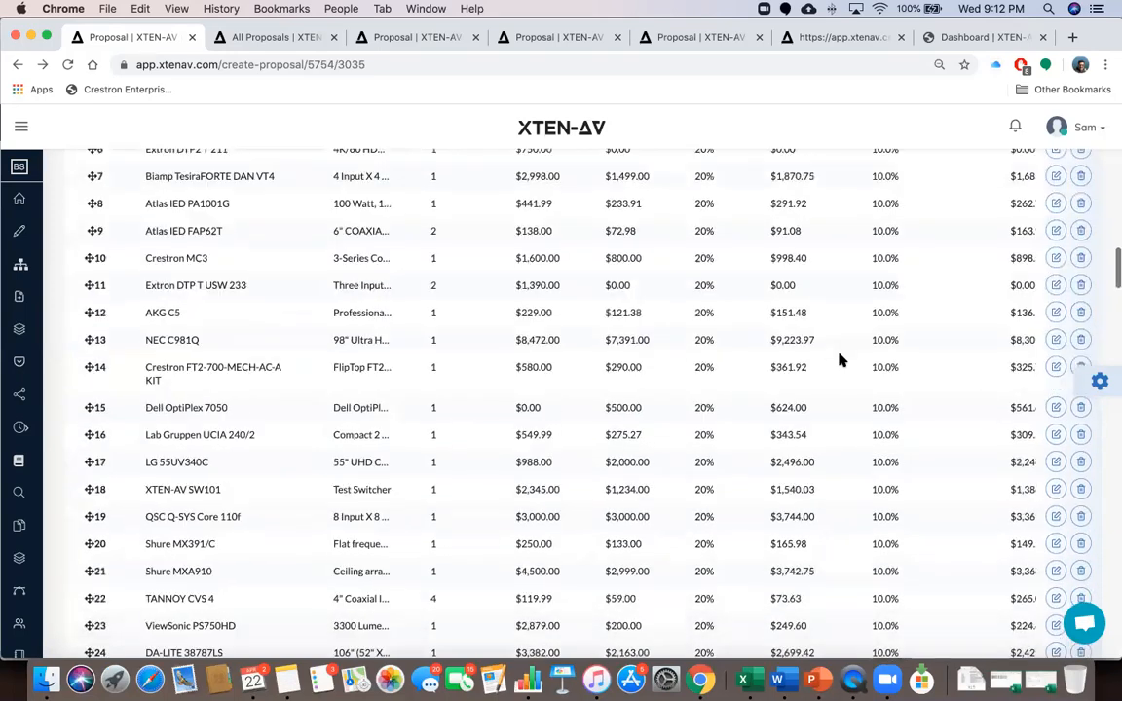
scroll(839, 357, down, 1)
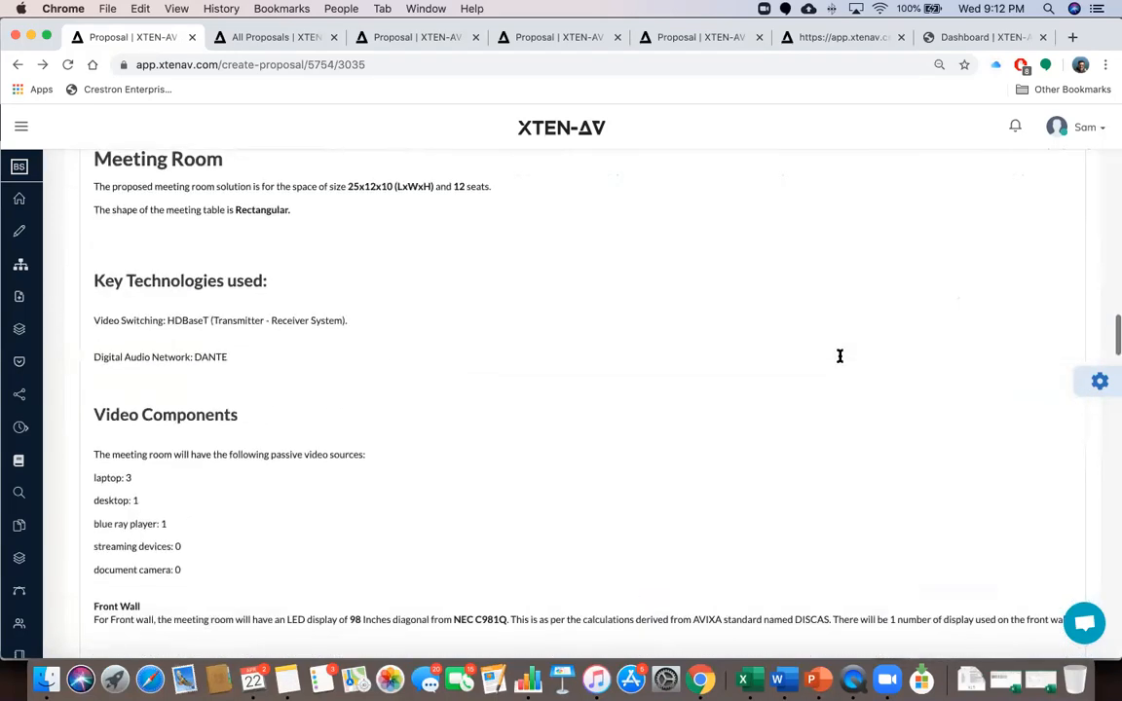
scroll(839, 357, up, 20)
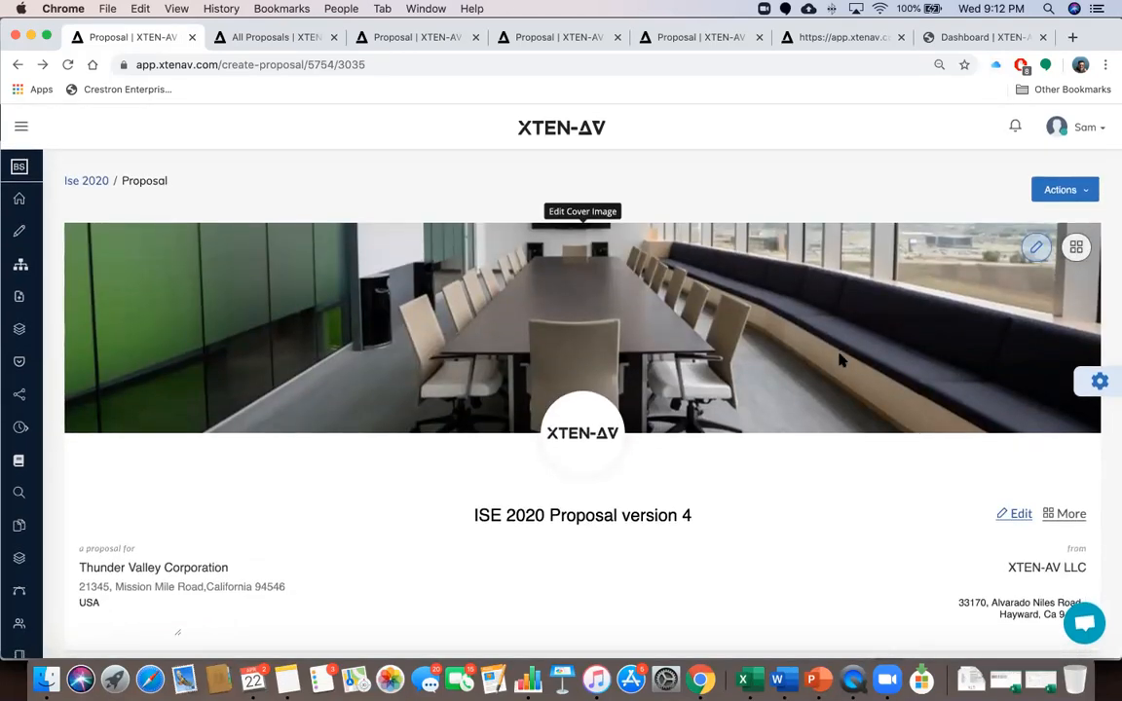
scroll(840, 360, down, 15)
scroll(839, 361, down, 20)
scroll(840, 360, down, 15)
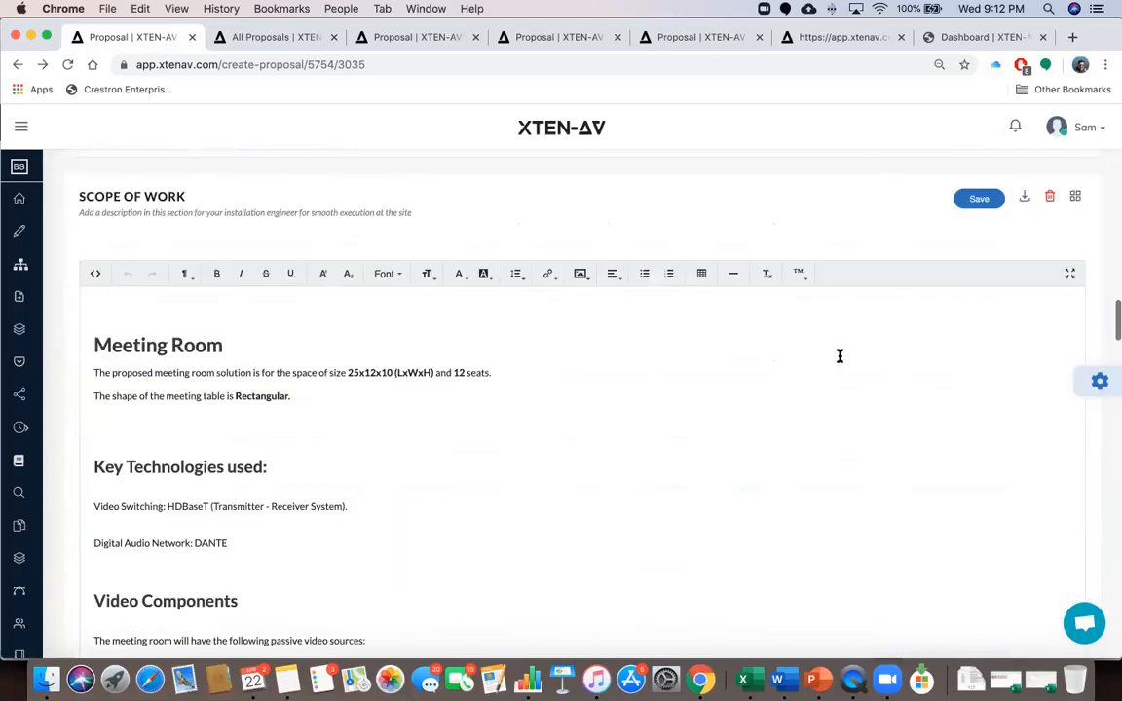
scroll(840, 356, down, 20)
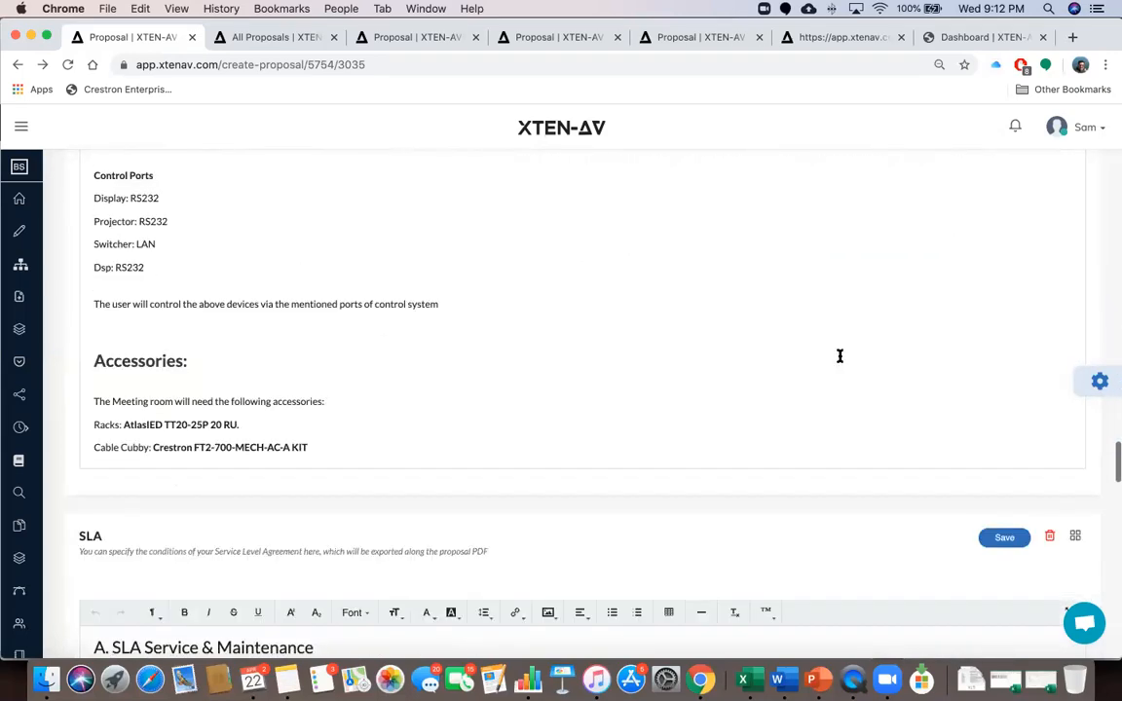
scroll(839, 356, down, 20)
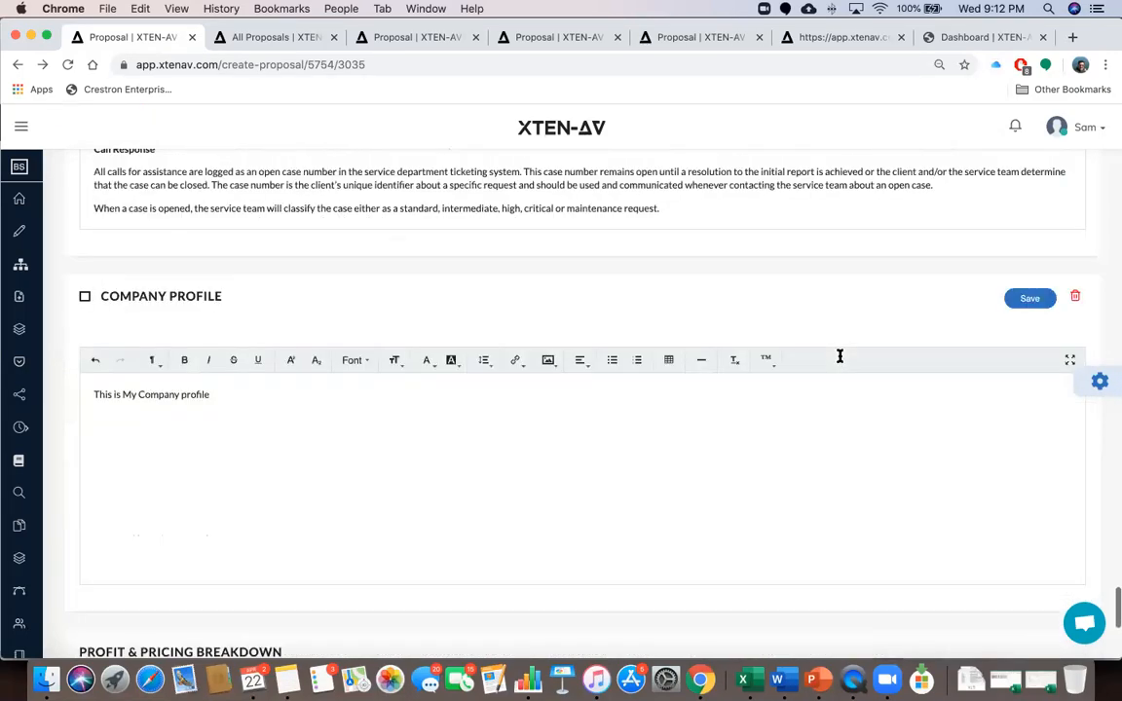
scroll(839, 356, up, 20)
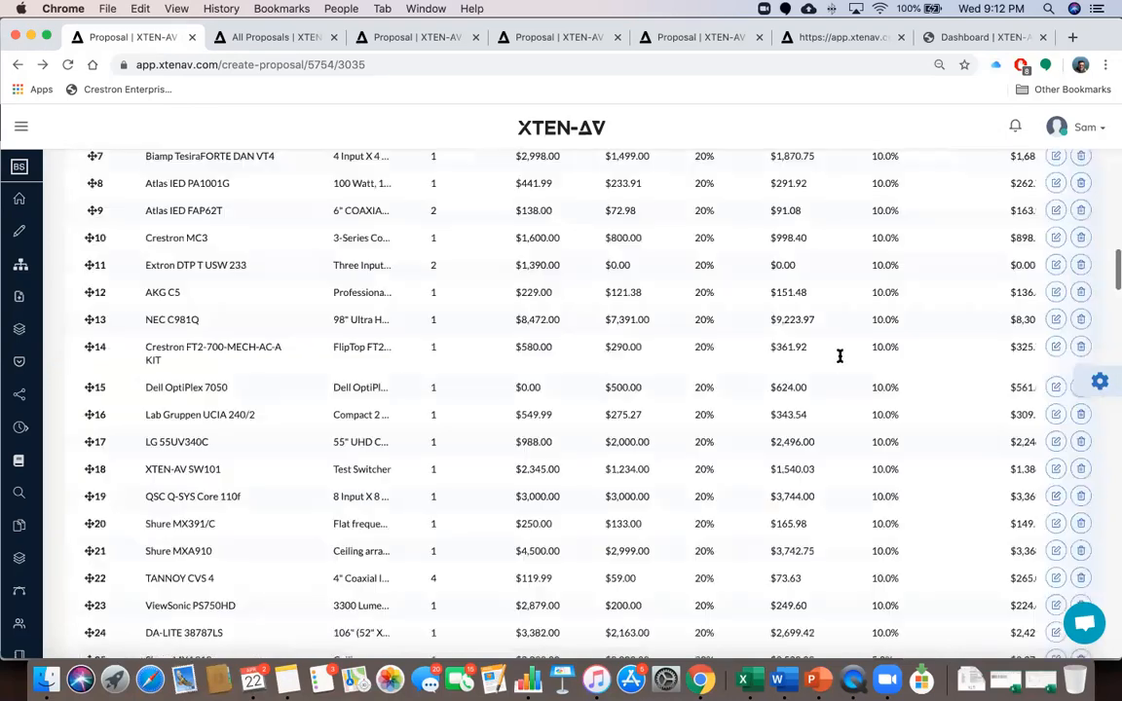
scroll(840, 356, up, 20)
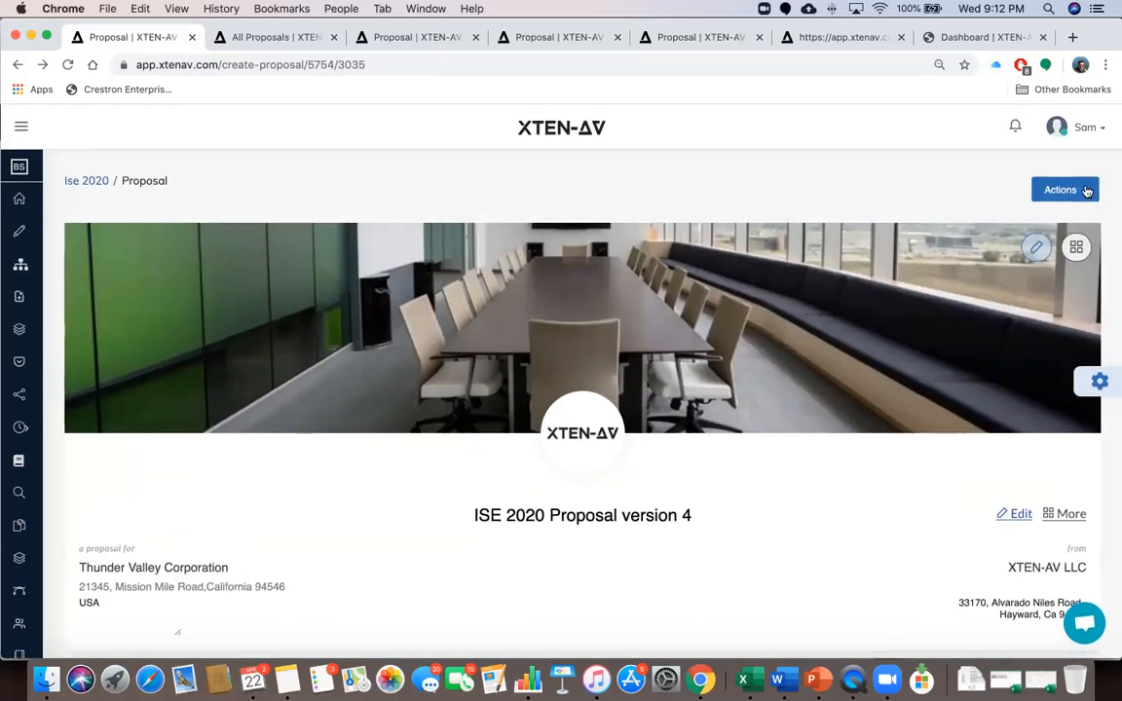
Open Actions > Client PDF Preview and scroll past the cover and Table of Contents to the Executive Summary
click(1087, 191)
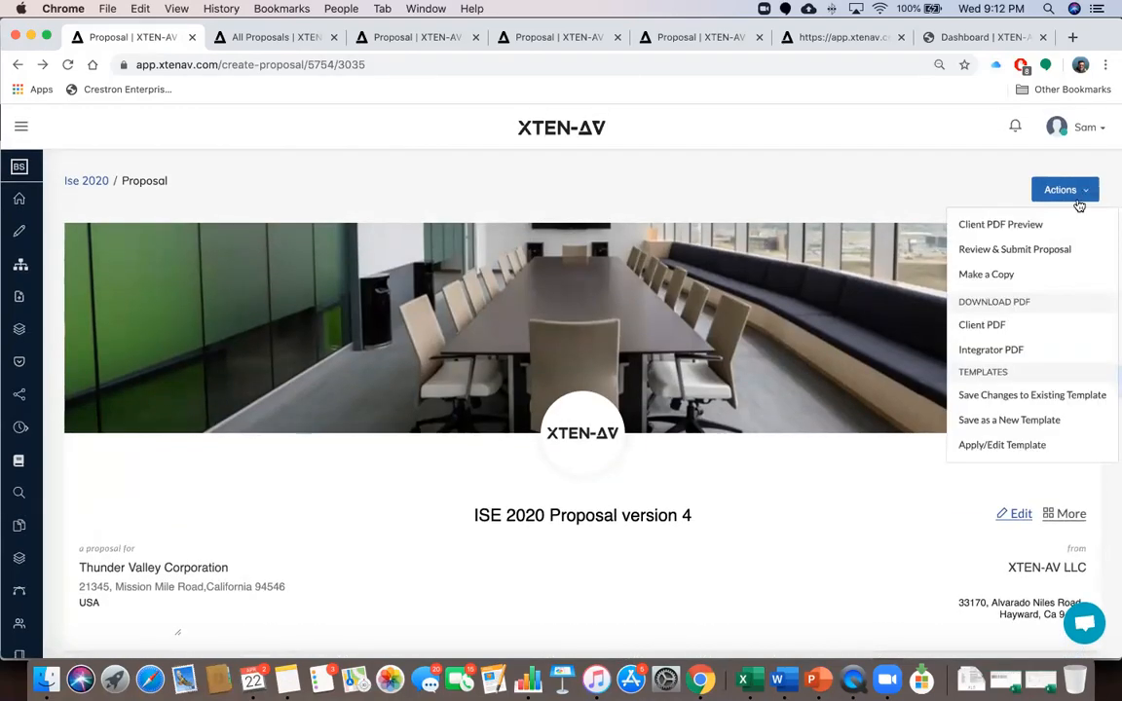
click(1027, 226)
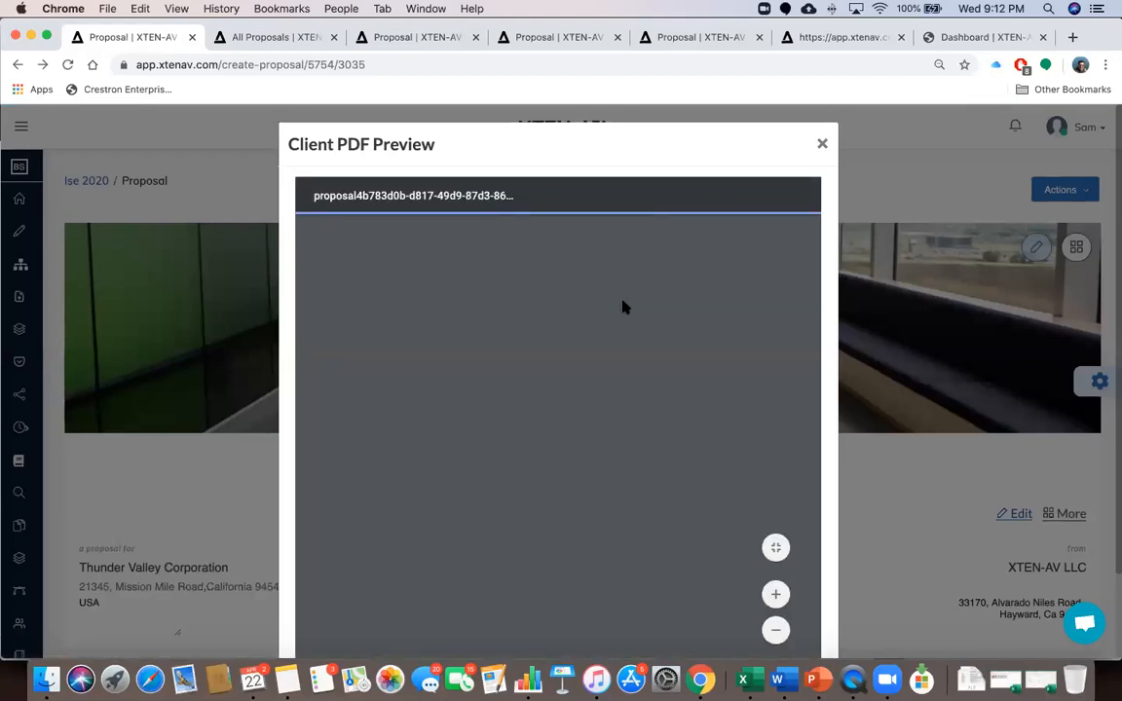
scroll(598, 413, down, 1)
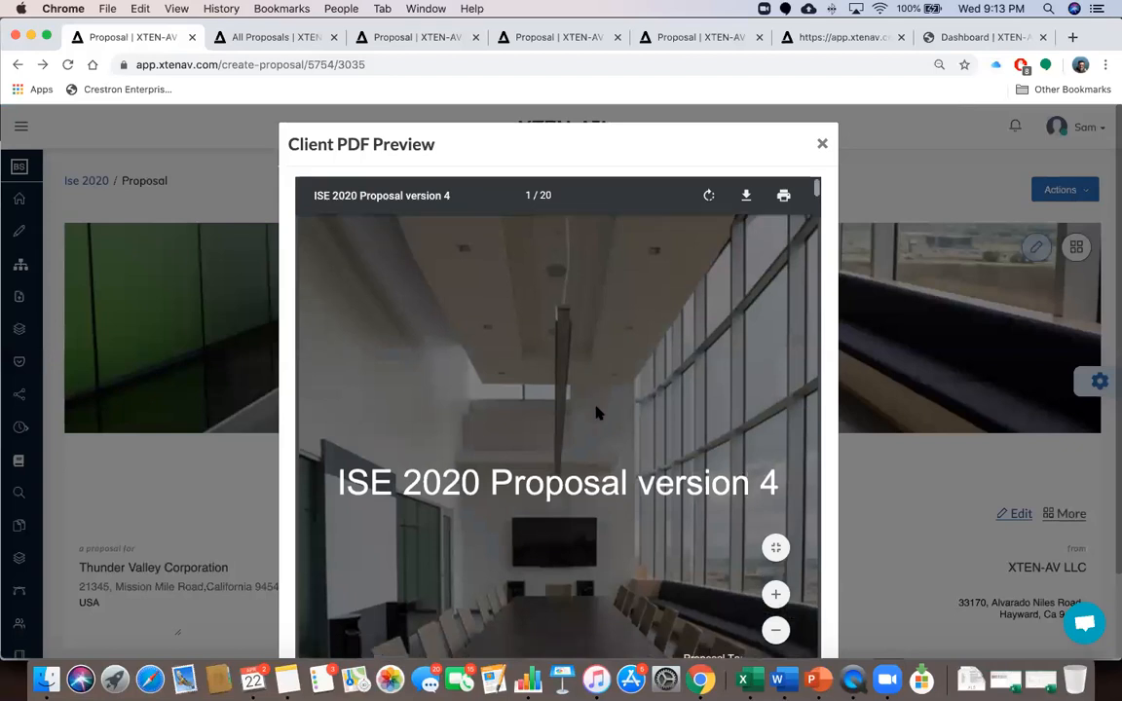
scroll(598, 412, down, 2)
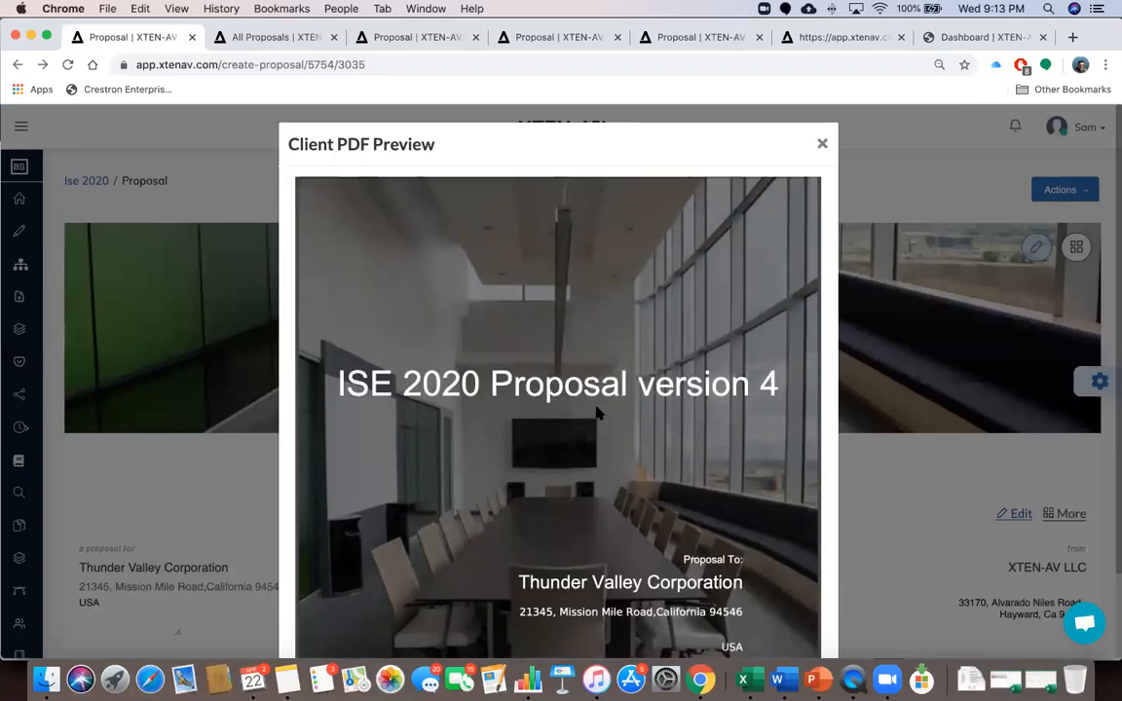
scroll(598, 413, down, 3)
scroll(598, 413, down, 9)
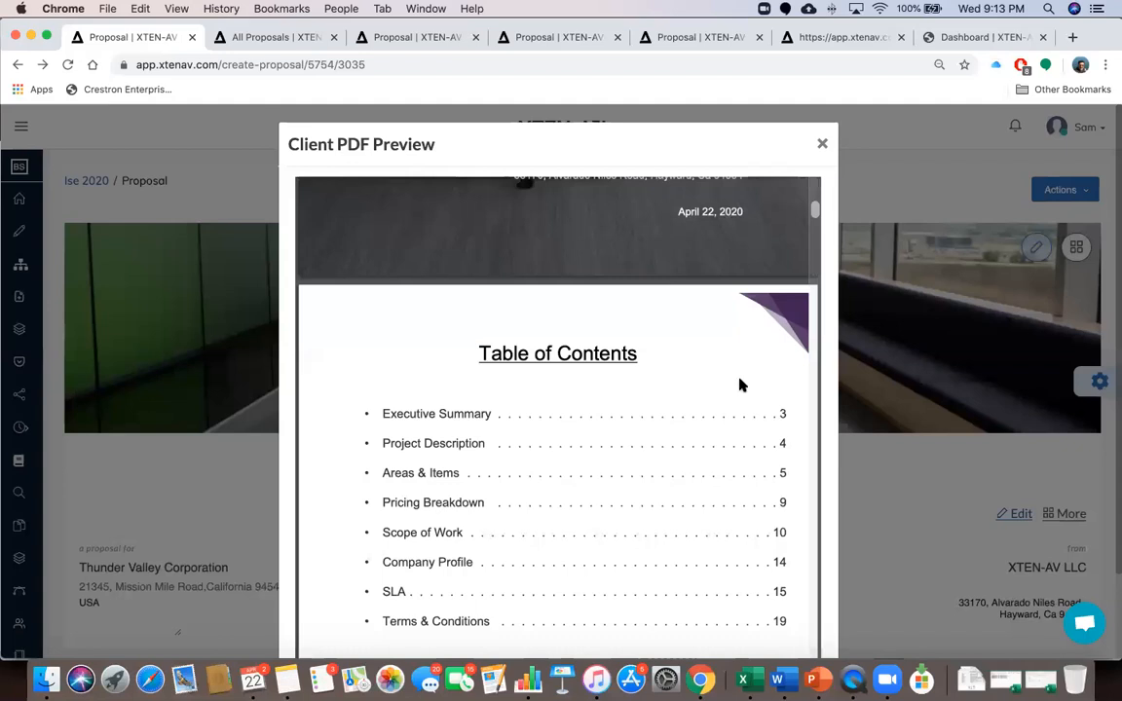
scroll(676, 442, down, 3)
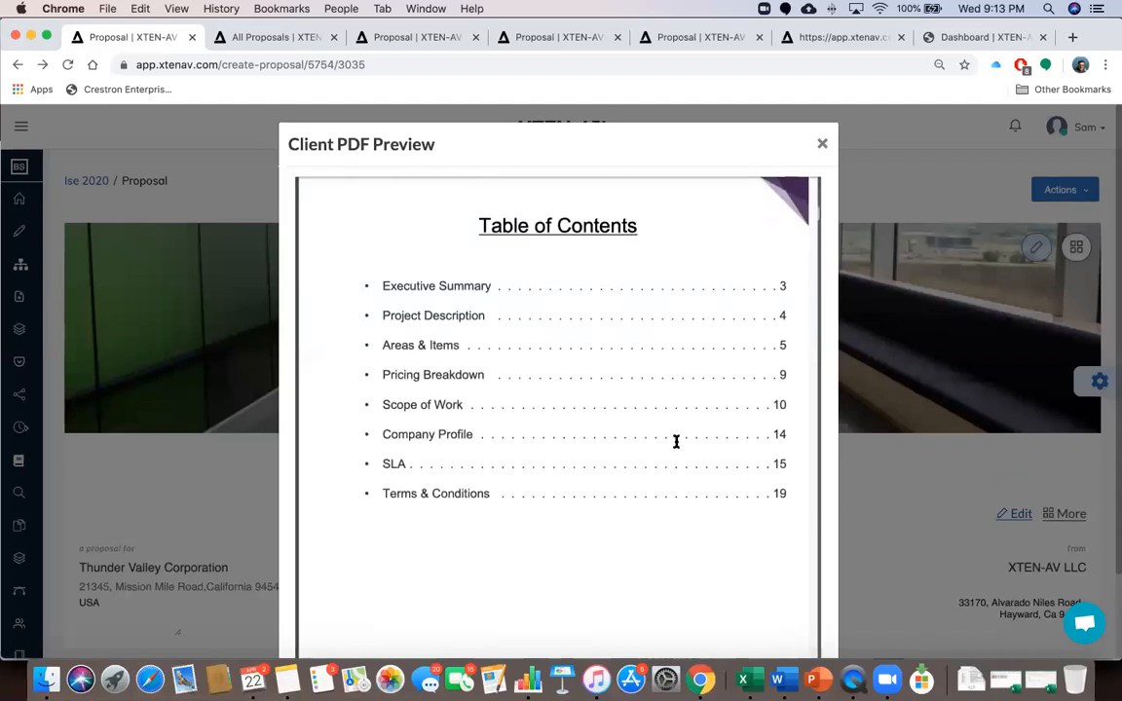
scroll(675, 442, down, 15)
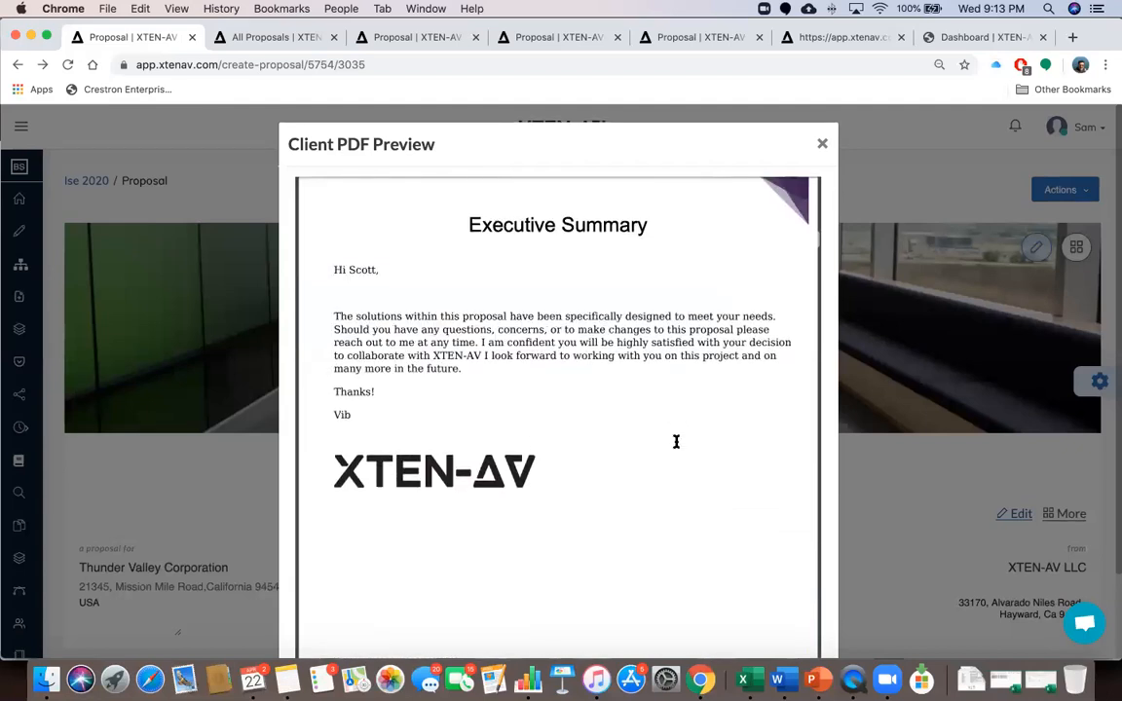
scroll(604, 418, up, 2)
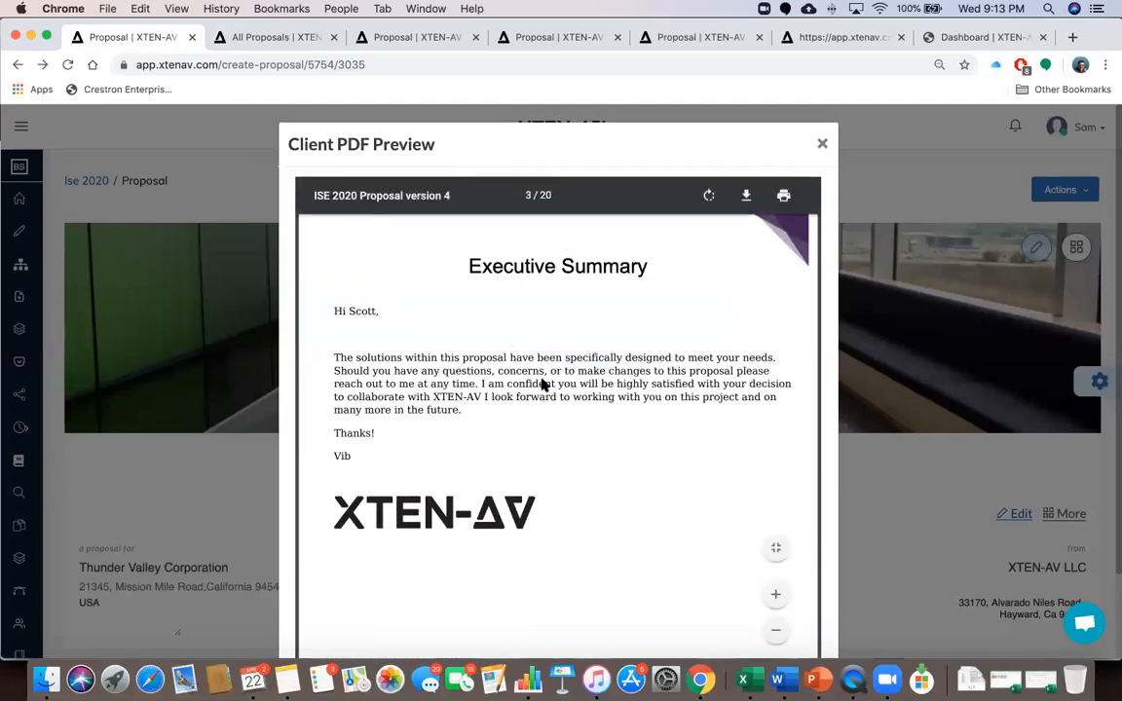
Scroll the PDF preview through the Areas & Items tables to page 8's Coral Meeting Room total of $19,151.39
scroll(556, 439, down, 8)
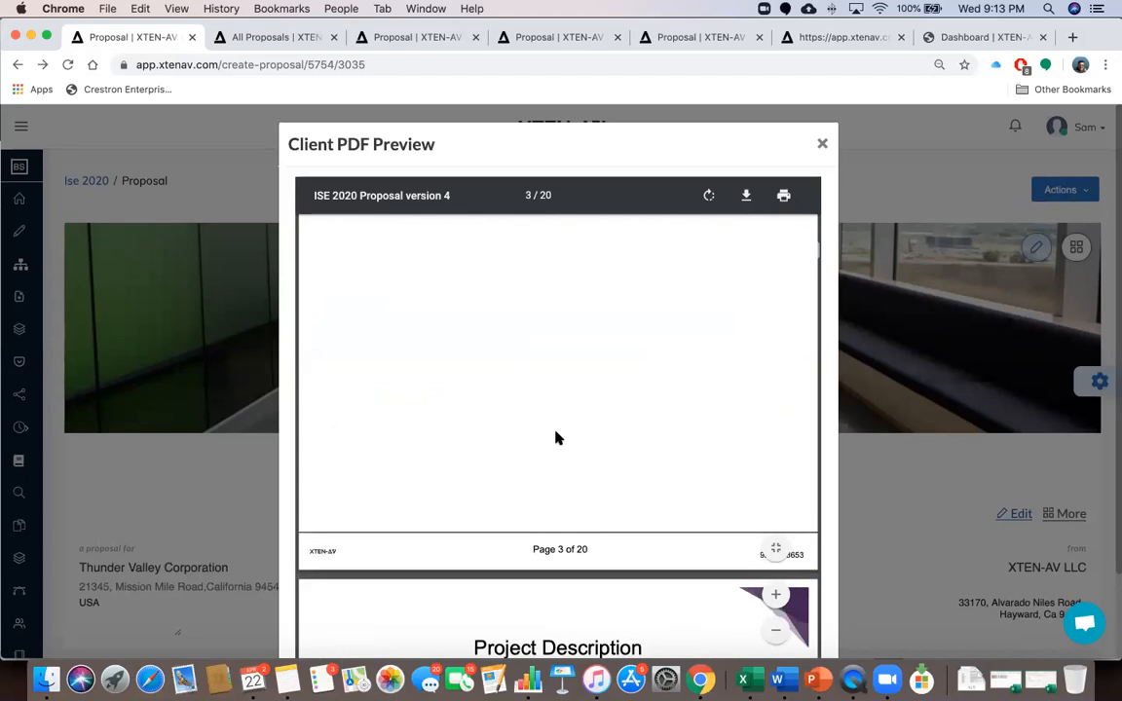
scroll(556, 439, down, 10)
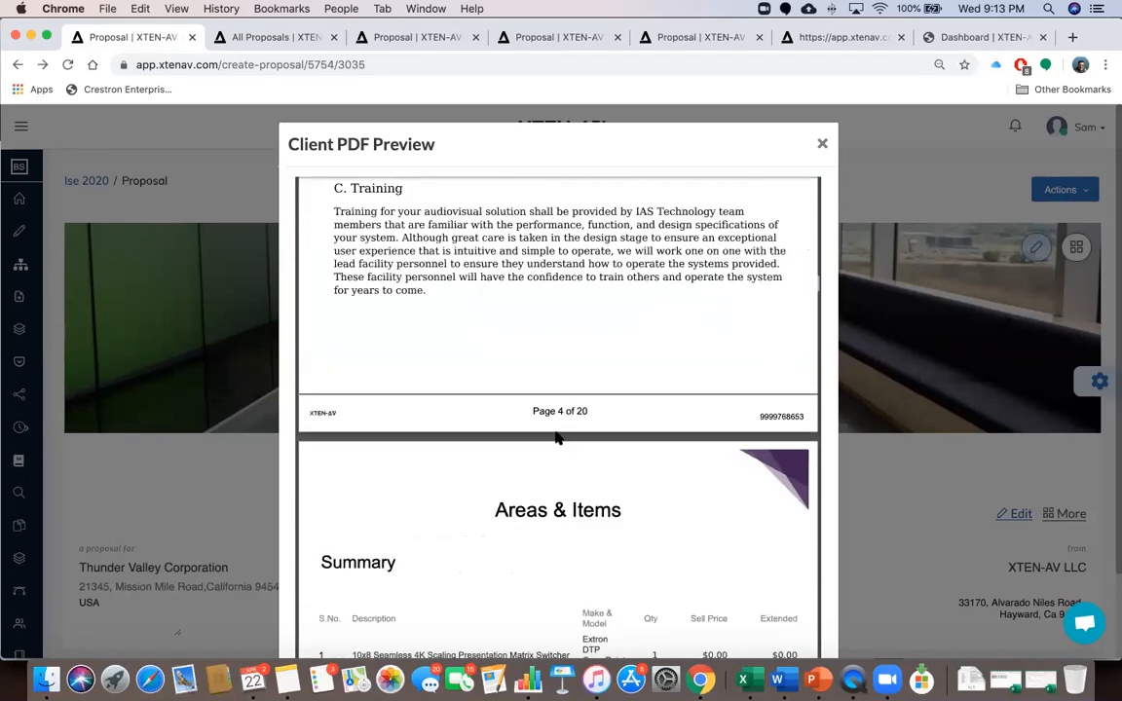
scroll(556, 438, down, 3)
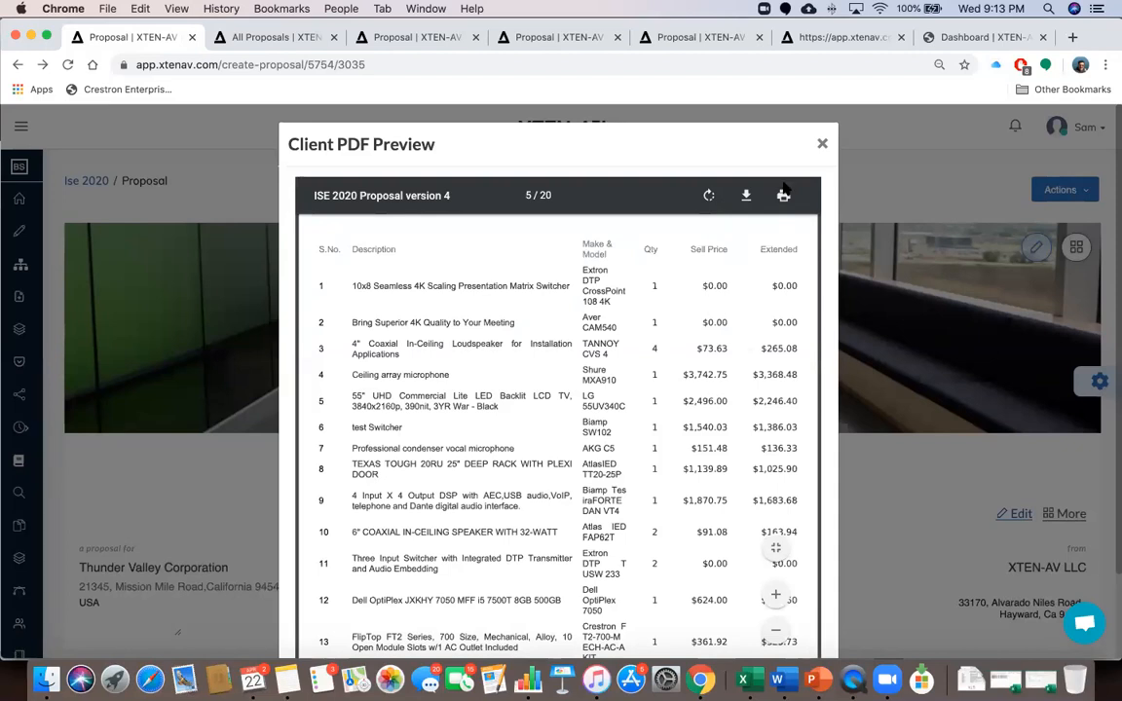
scroll(758, 379, down, 3)
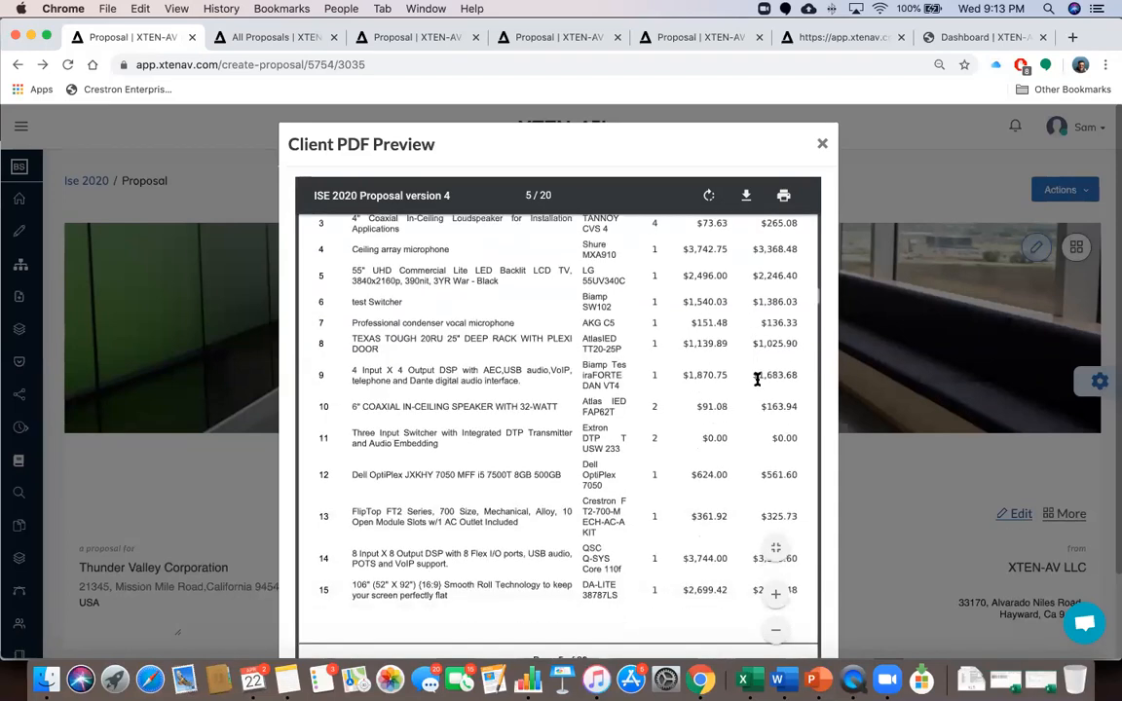
scroll(725, 441, up, 3)
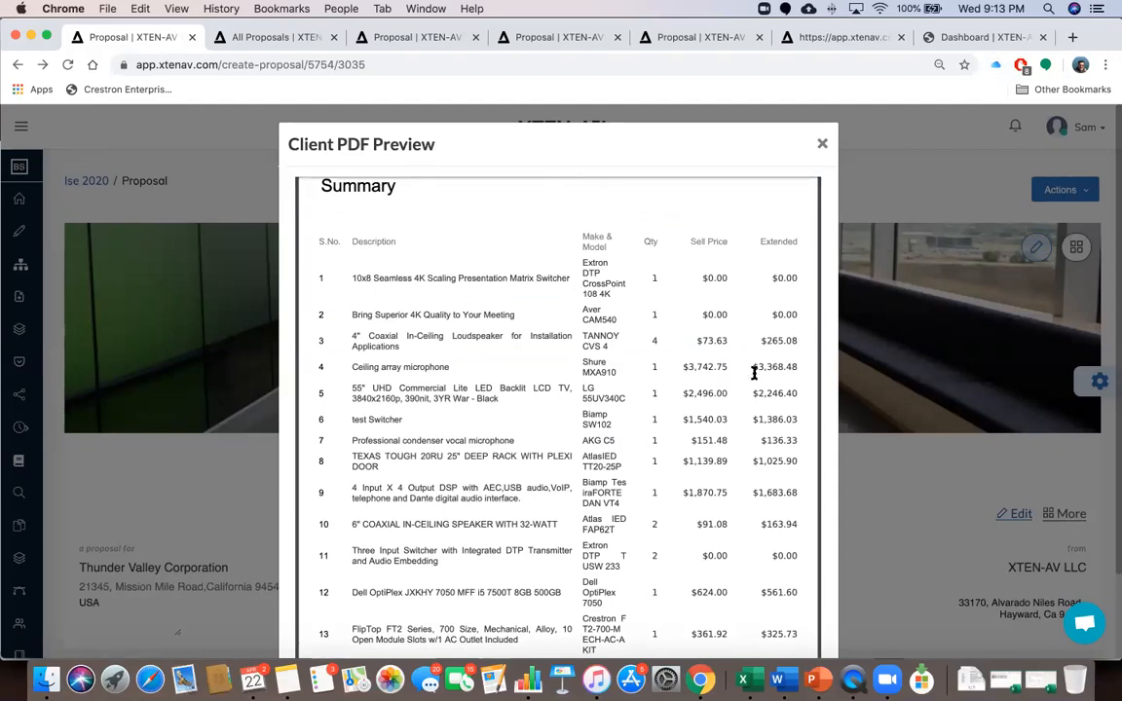
scroll(754, 373, down, 10)
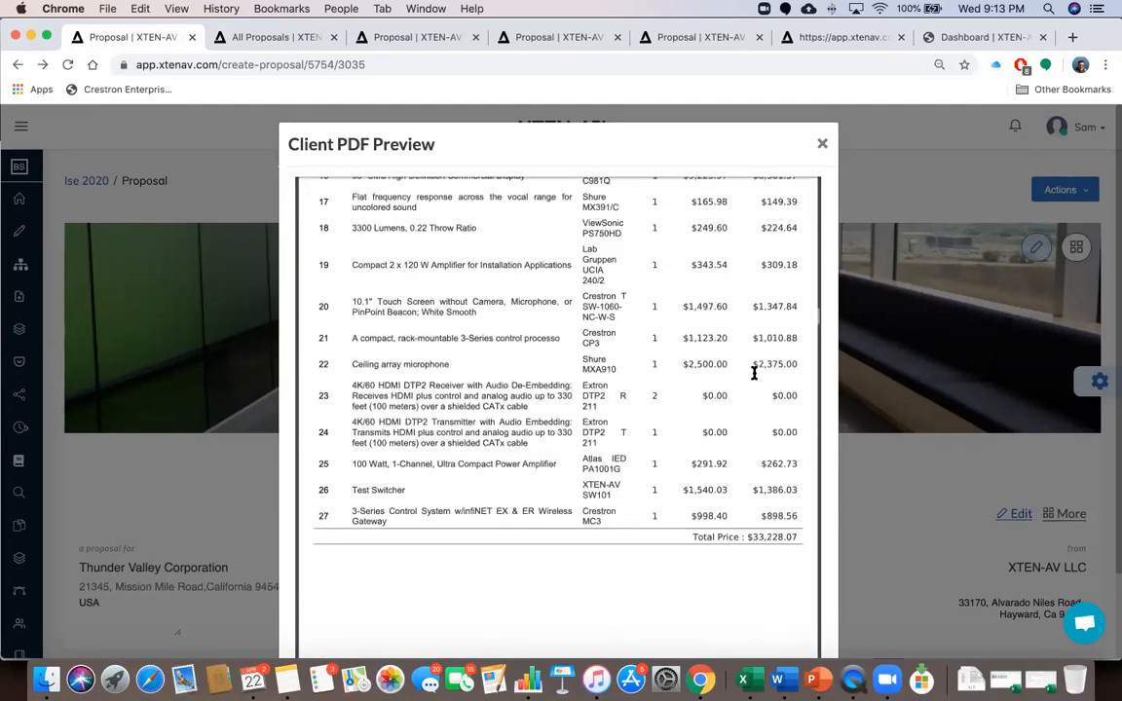
scroll(754, 371, up, 10)
scroll(753, 371, down, 1)
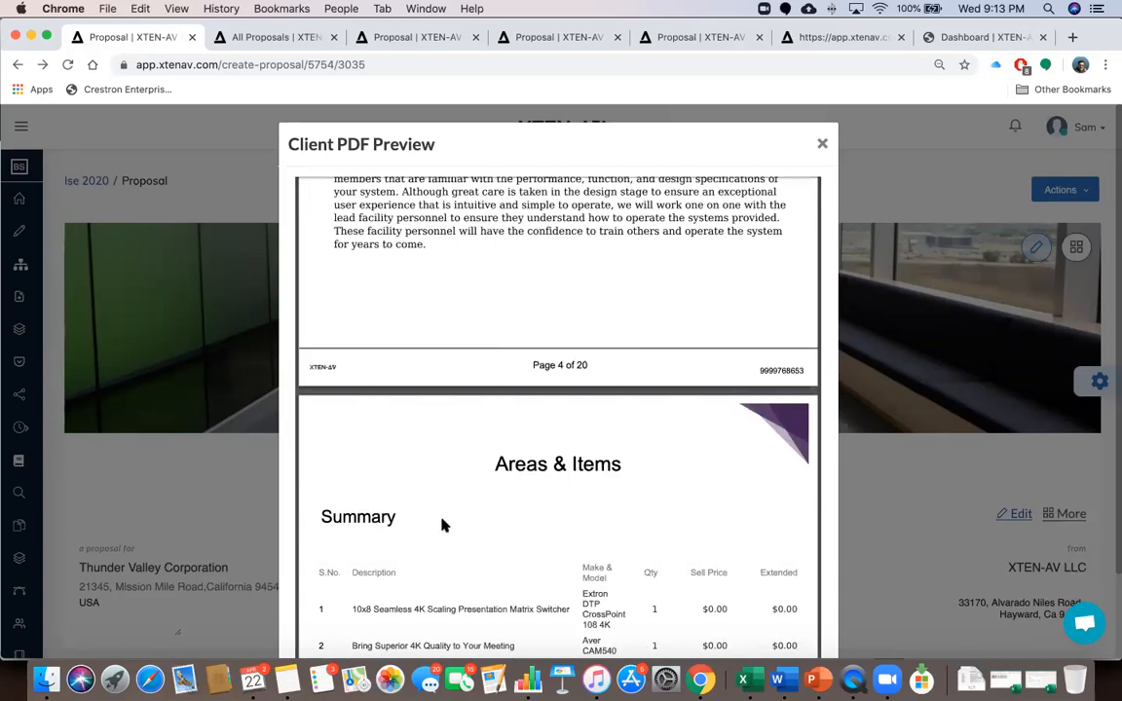
scroll(443, 525, down, 7)
scroll(443, 525, down, 8)
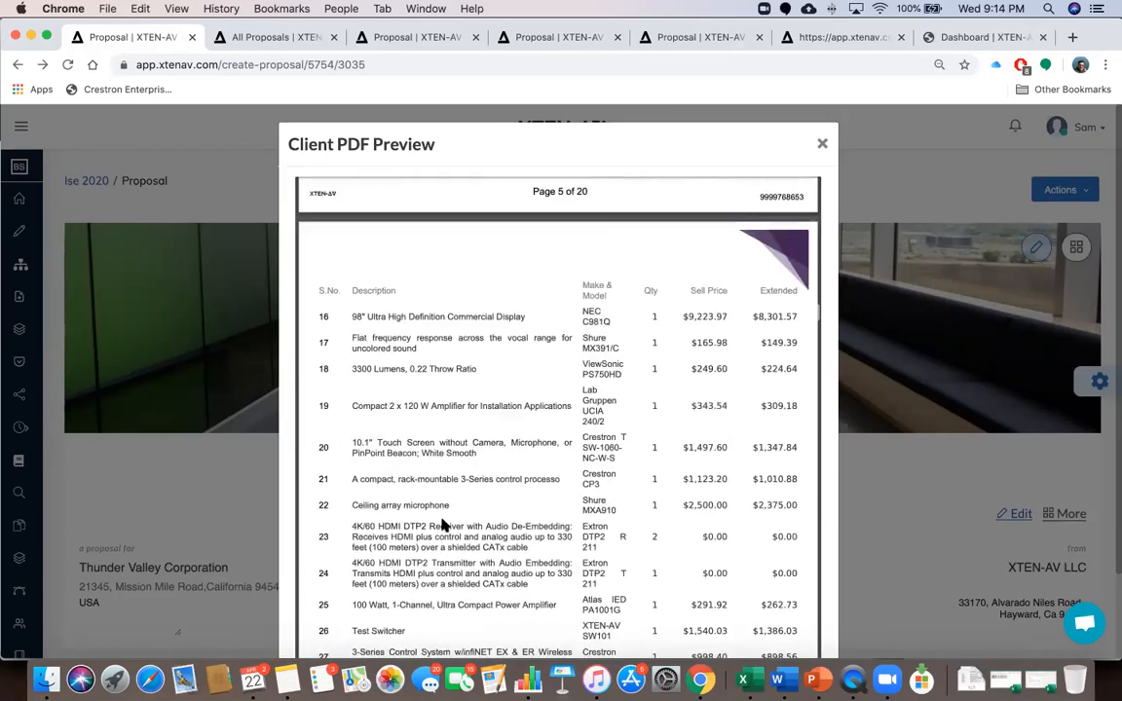
scroll(575, 496, down, 8)
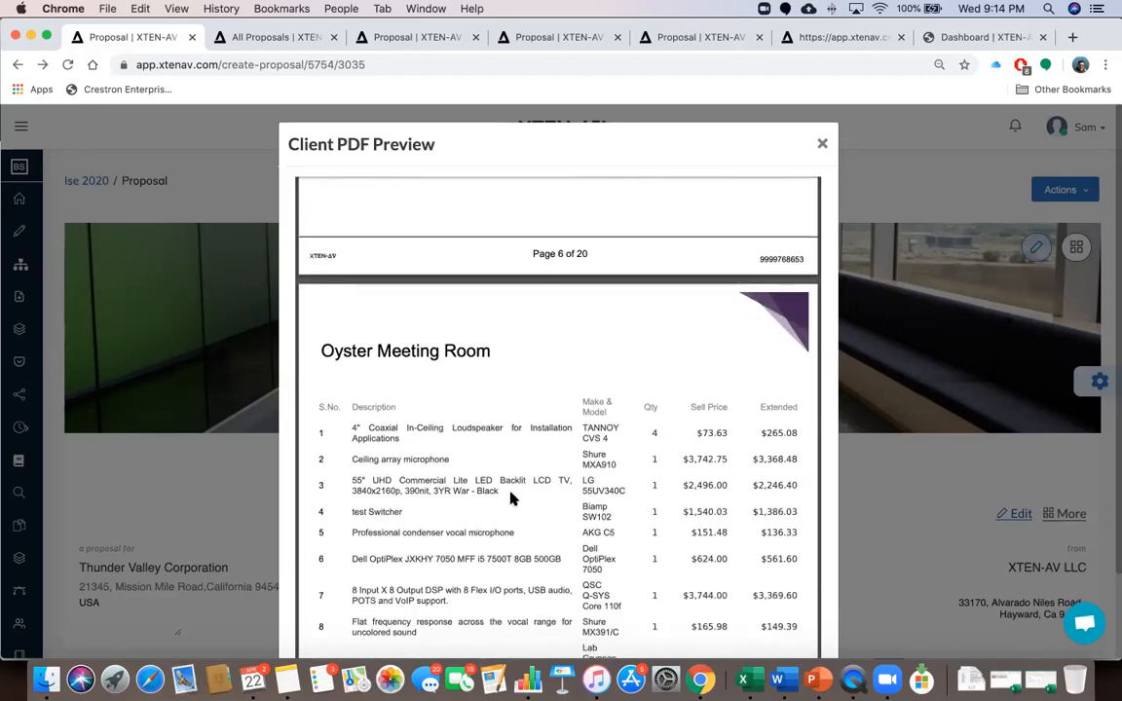
scroll(513, 499, down, 6)
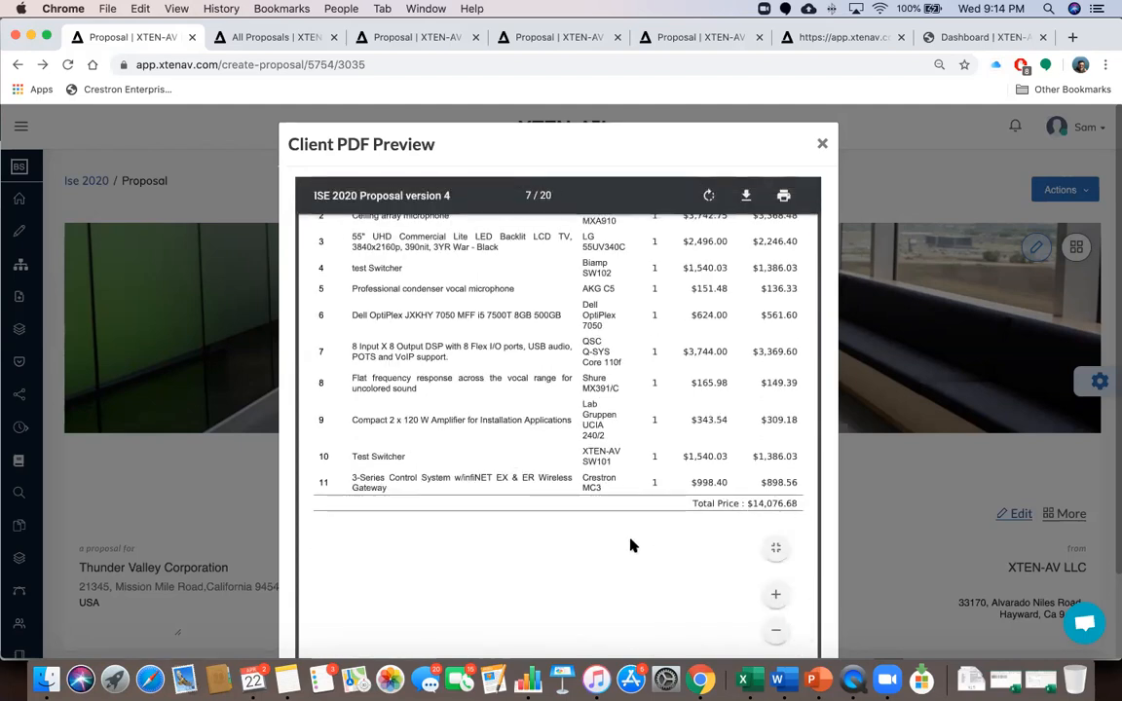
scroll(630, 545, down, 10)
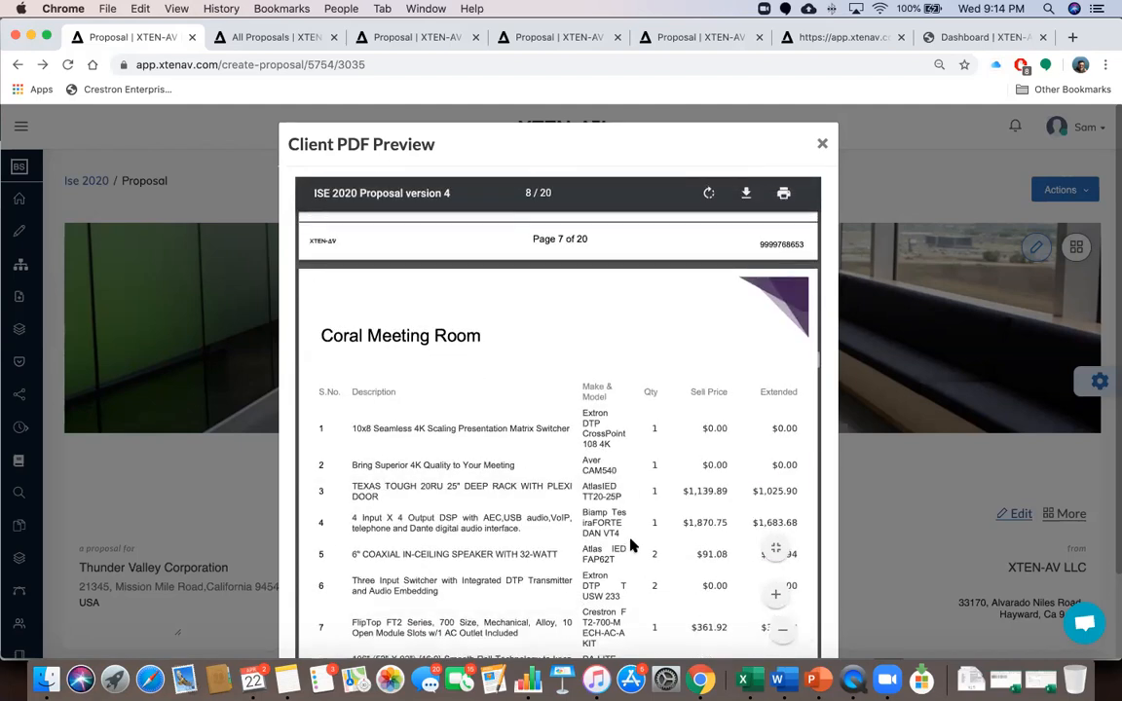
scroll(630, 545, down, 10)
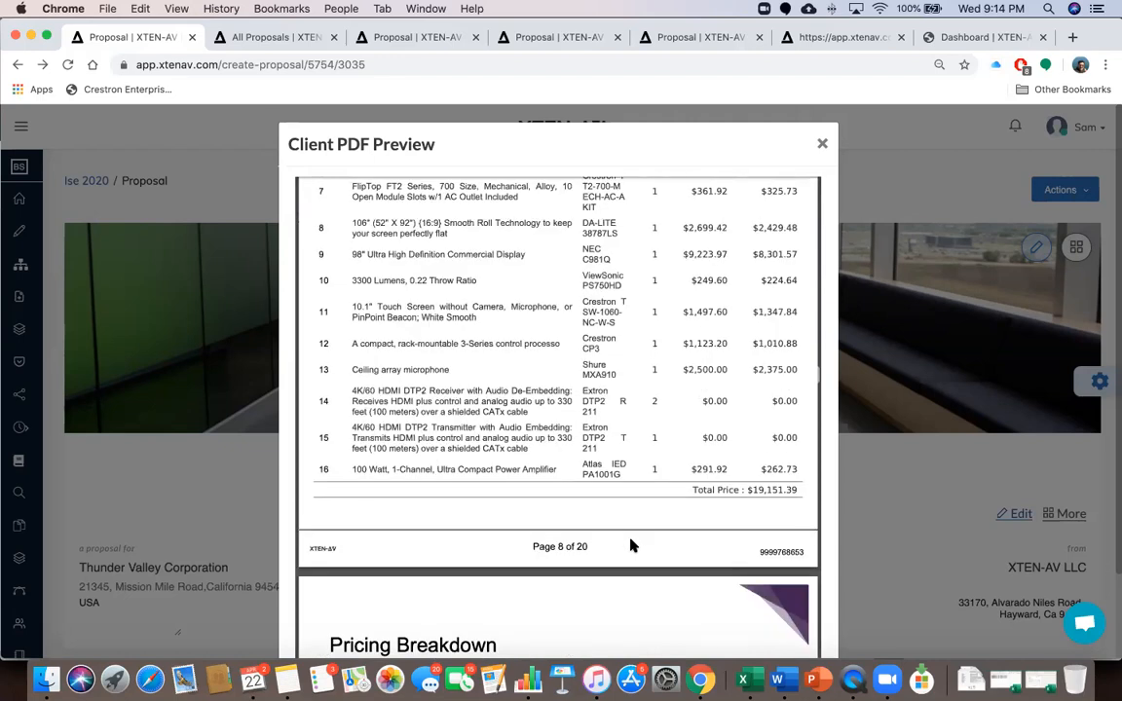
scroll(630, 545, down, 5)
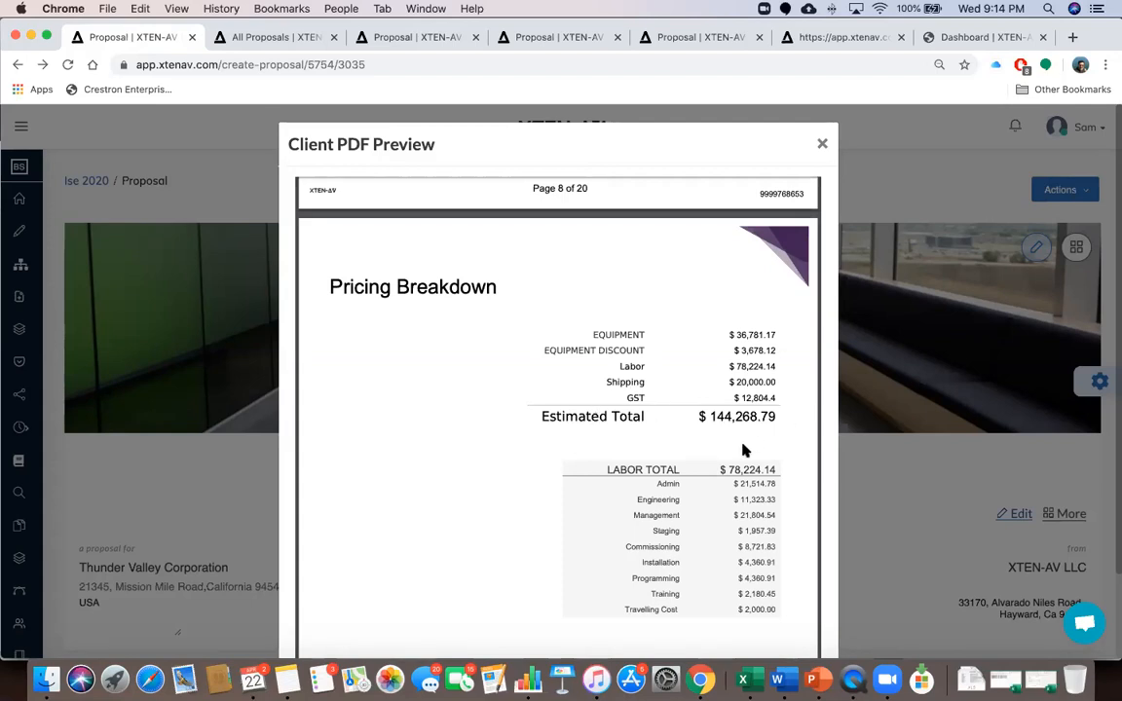
Read through the Client PDF Preview down to page 20's Terms & Conditions
scroll(741, 451, down, 2)
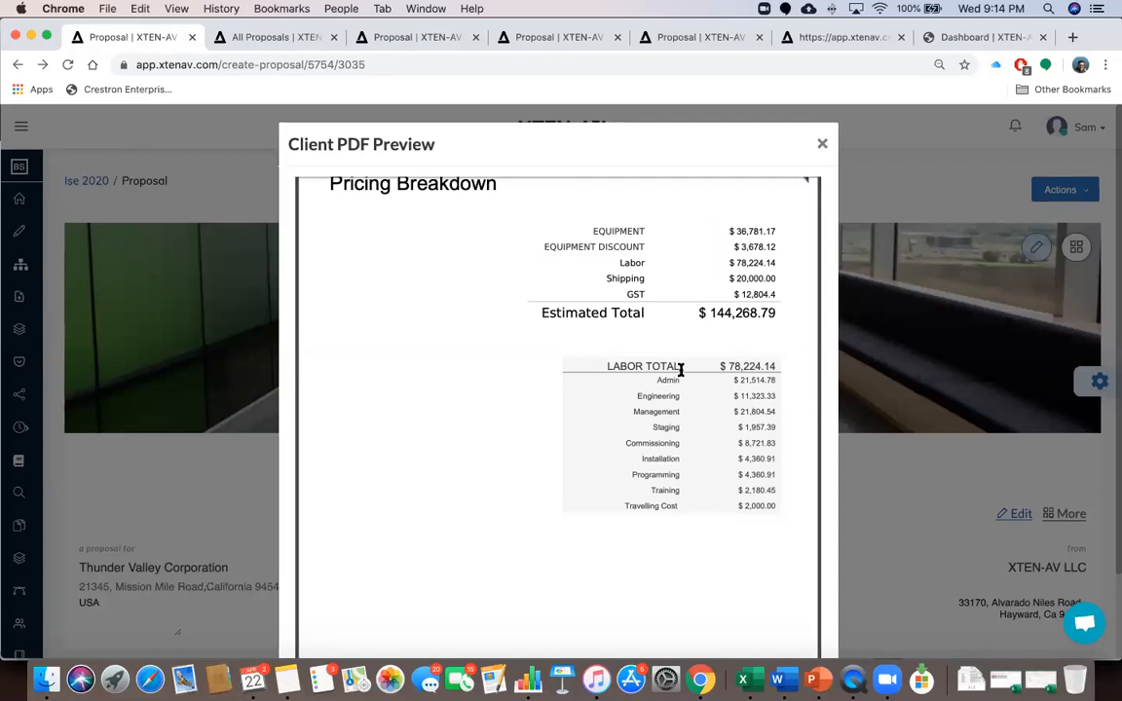
scroll(688, 456, down, 10)
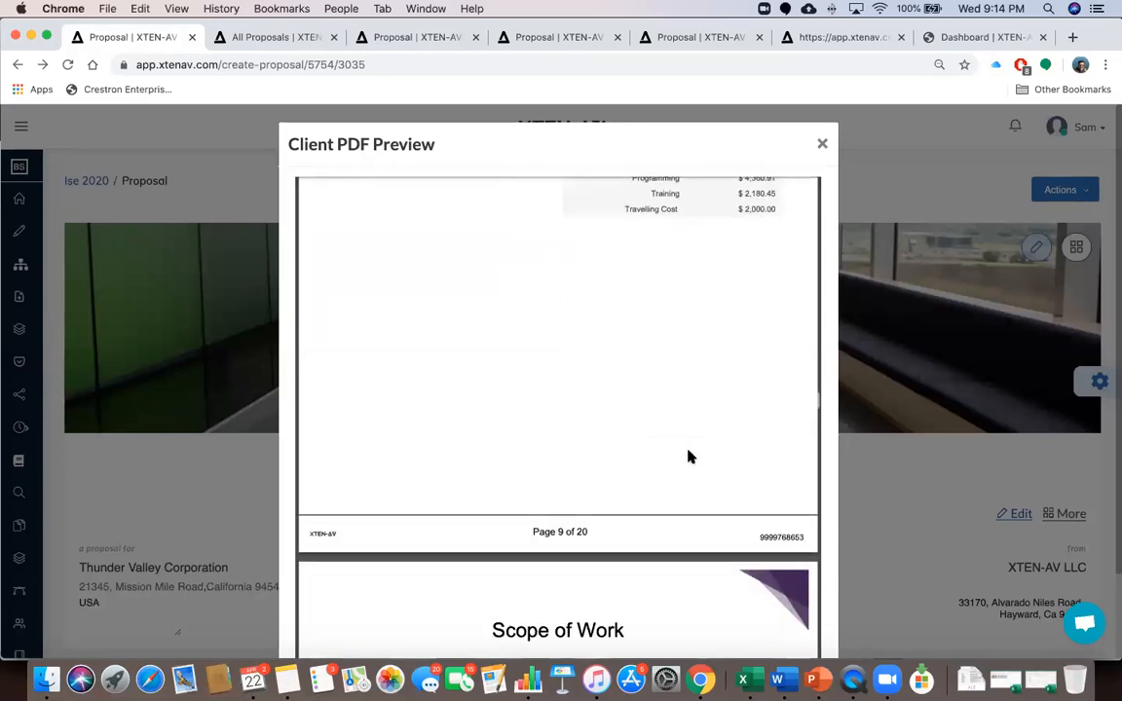
scroll(688, 456, down, 20)
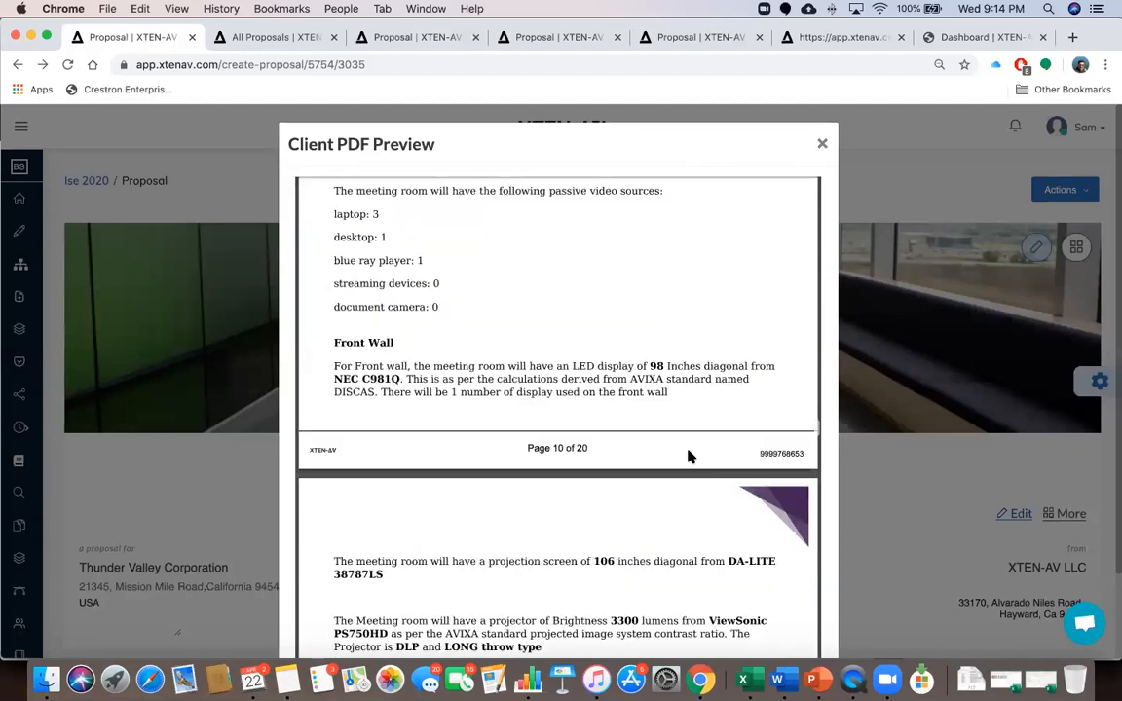
scroll(689, 456, down, 15)
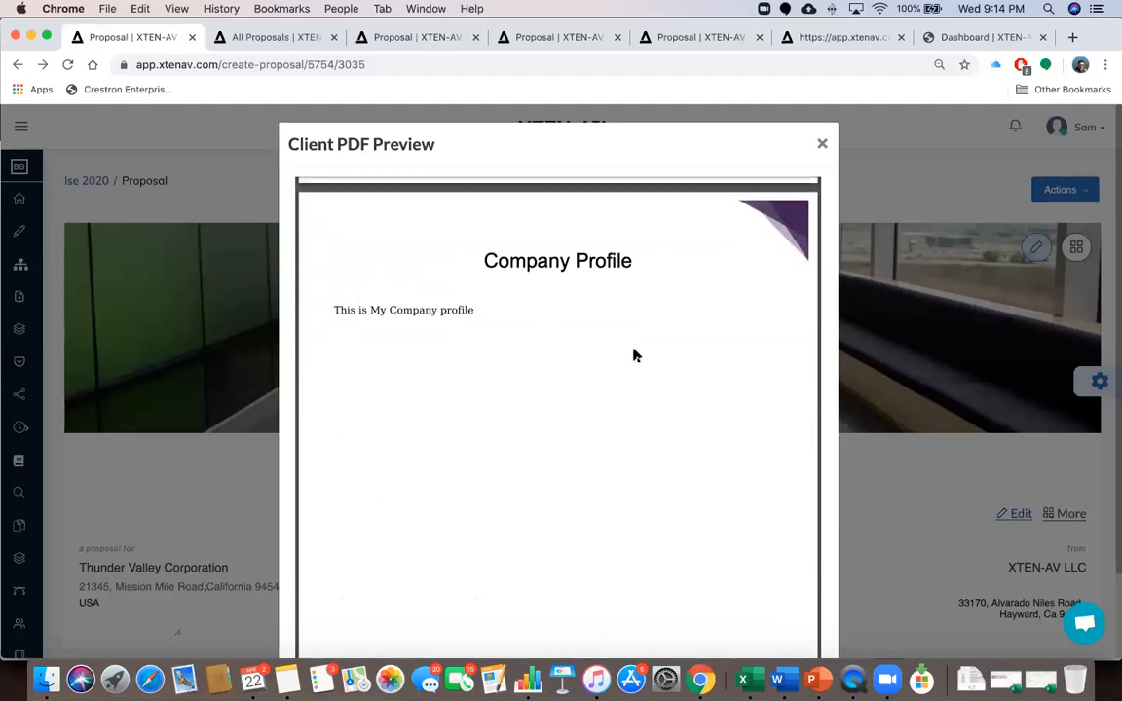
scroll(634, 353, down, 8)
scroll(634, 356, down, 8)
scroll(634, 356, up, 6)
scroll(634, 356, down, 9)
scroll(634, 356, down, 8)
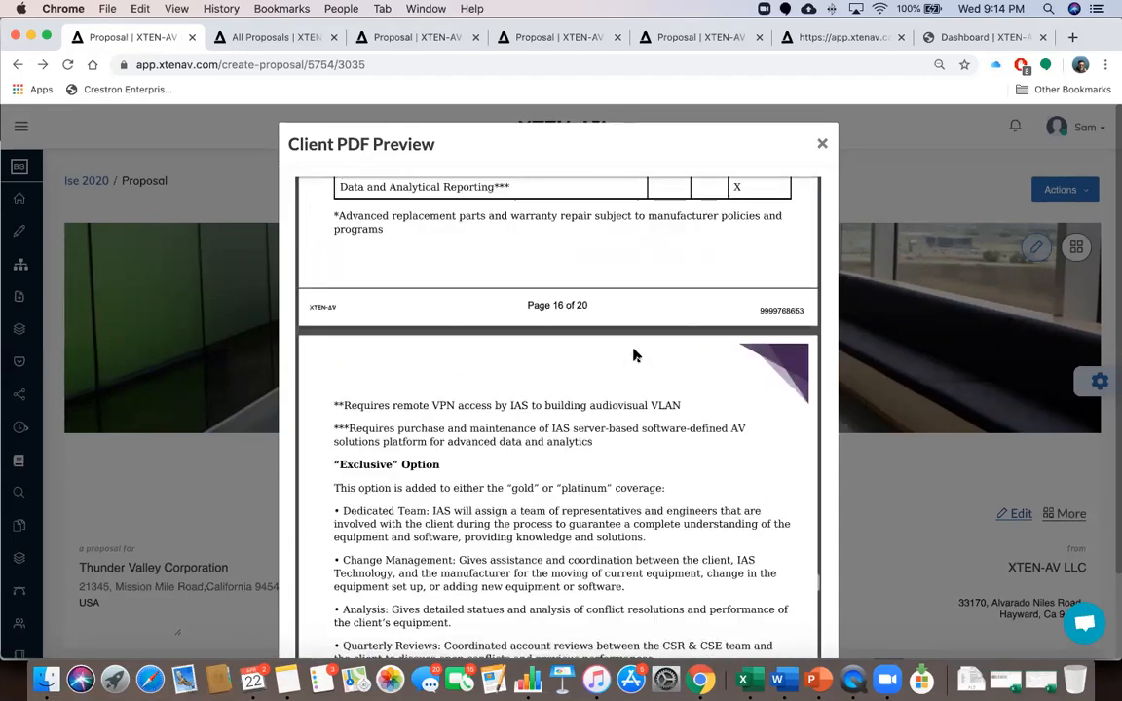
scroll(634, 355, down, 12)
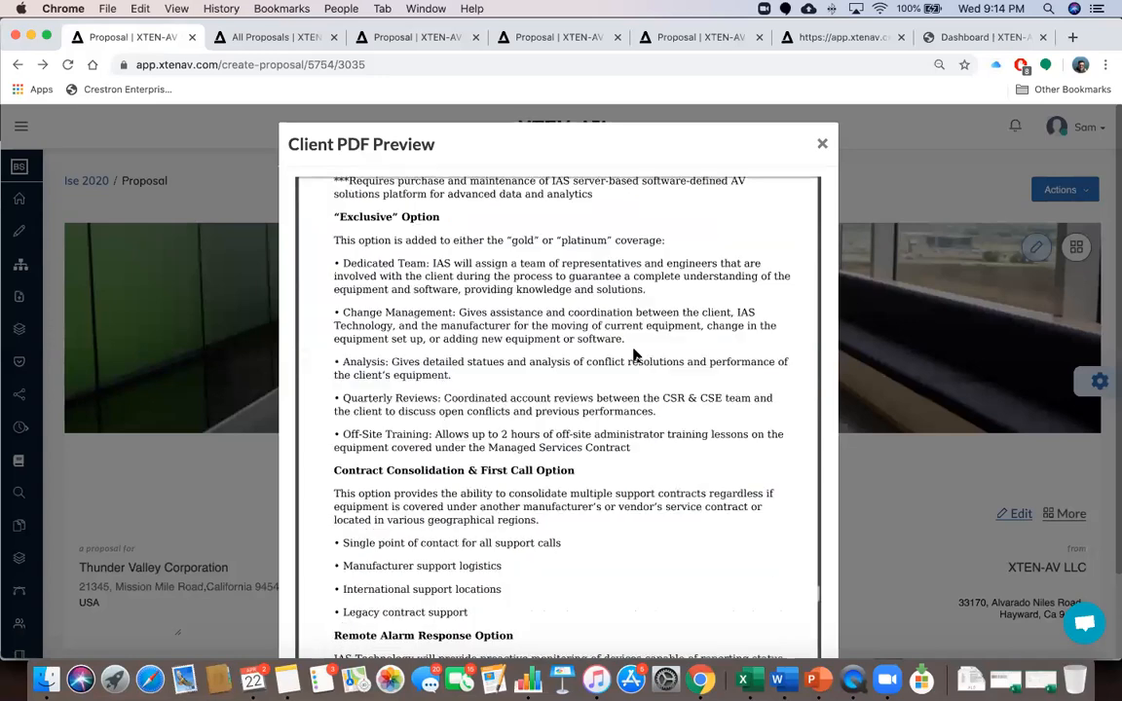
scroll(634, 355, down, 12)
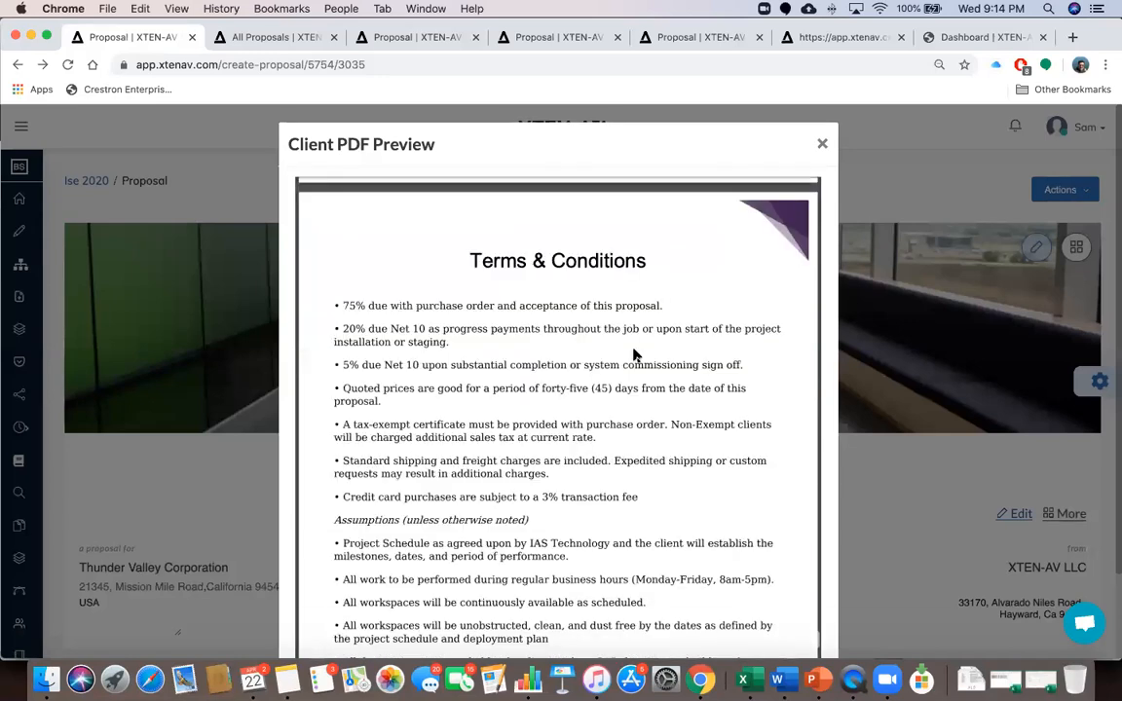
scroll(634, 355, down, 2)
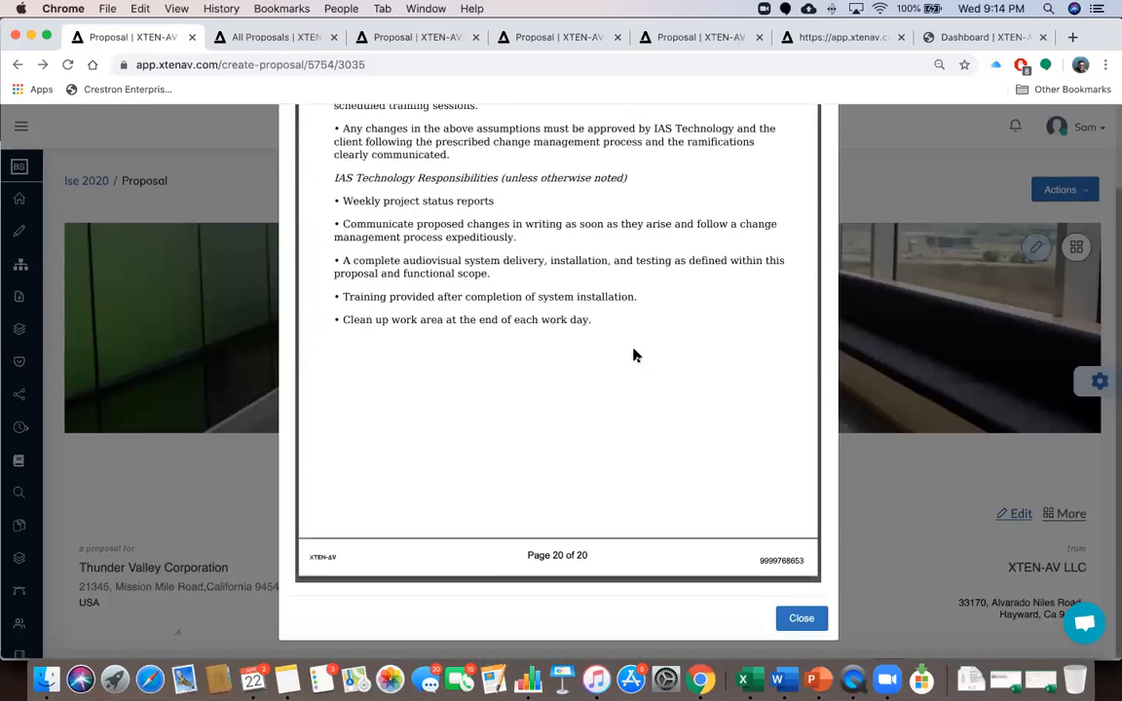
Scroll back up to the ISE 2020 Proposal version 4 cover page
scroll(634, 356, up, 5)
scroll(634, 355, up, 20)
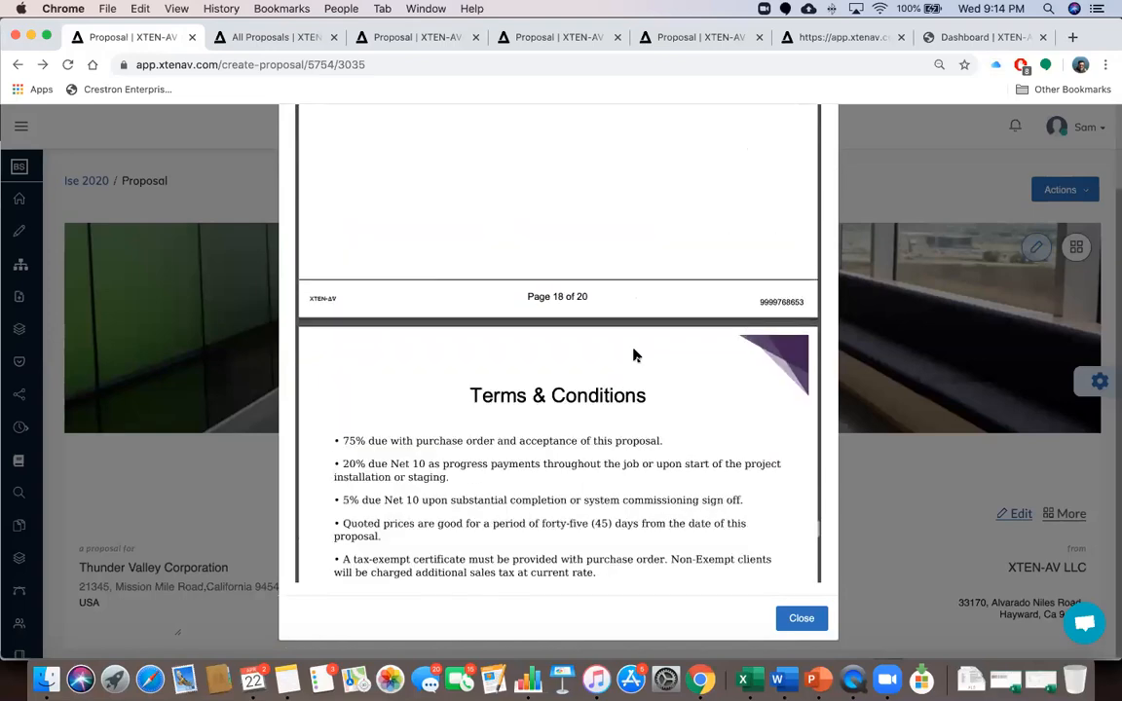
scroll(634, 355, up, 20)
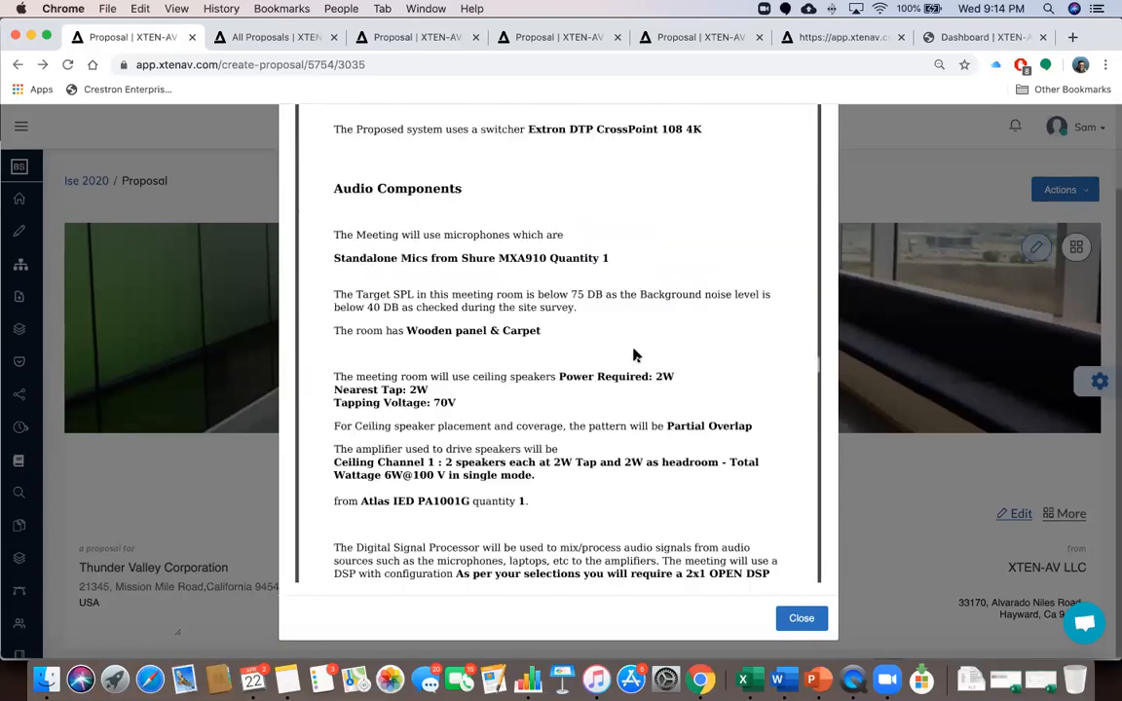
scroll(634, 356, up, 20)
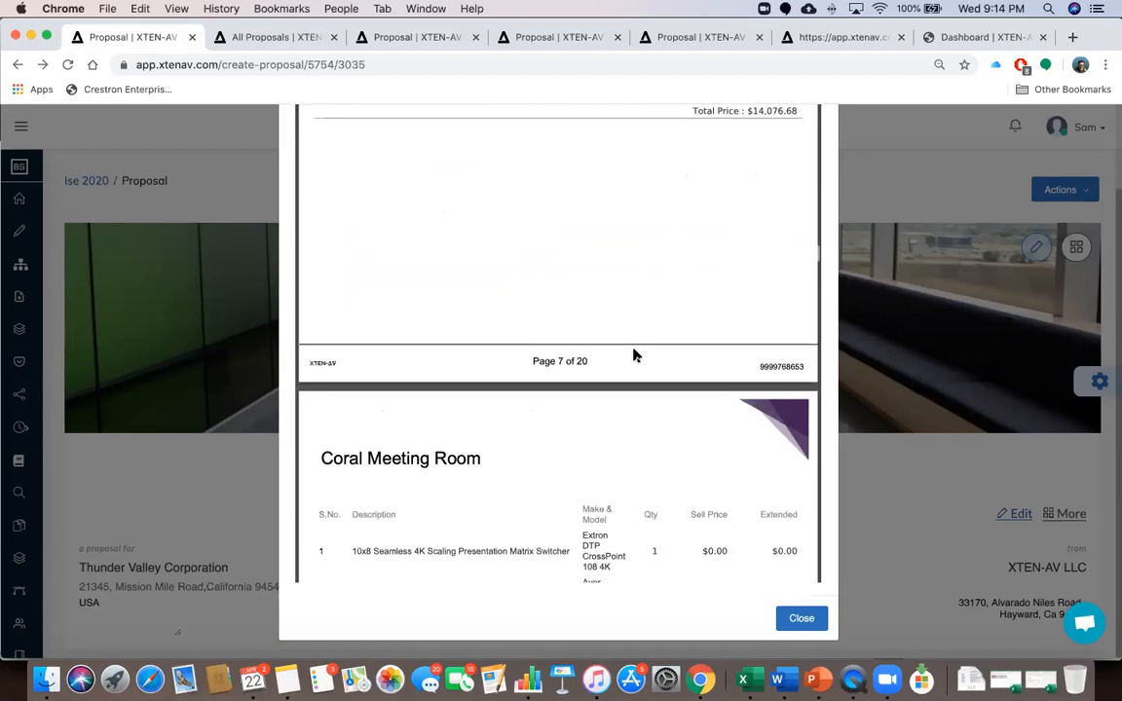
scroll(634, 356, up, 20)
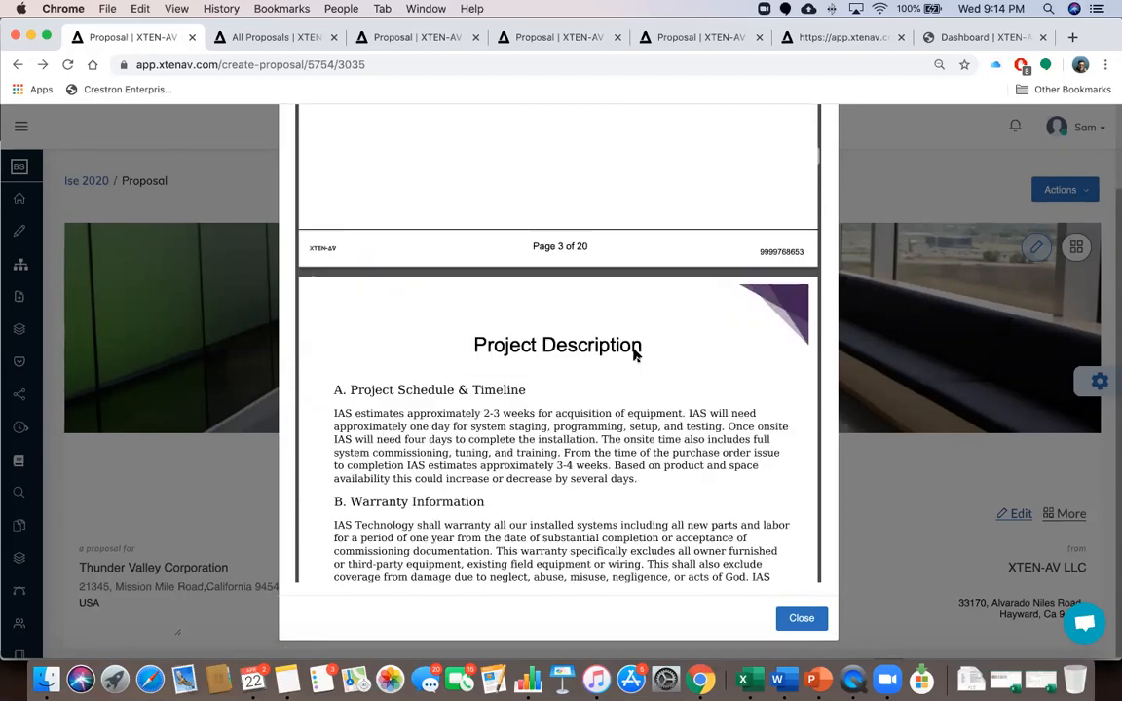
scroll(634, 356, up, 5)
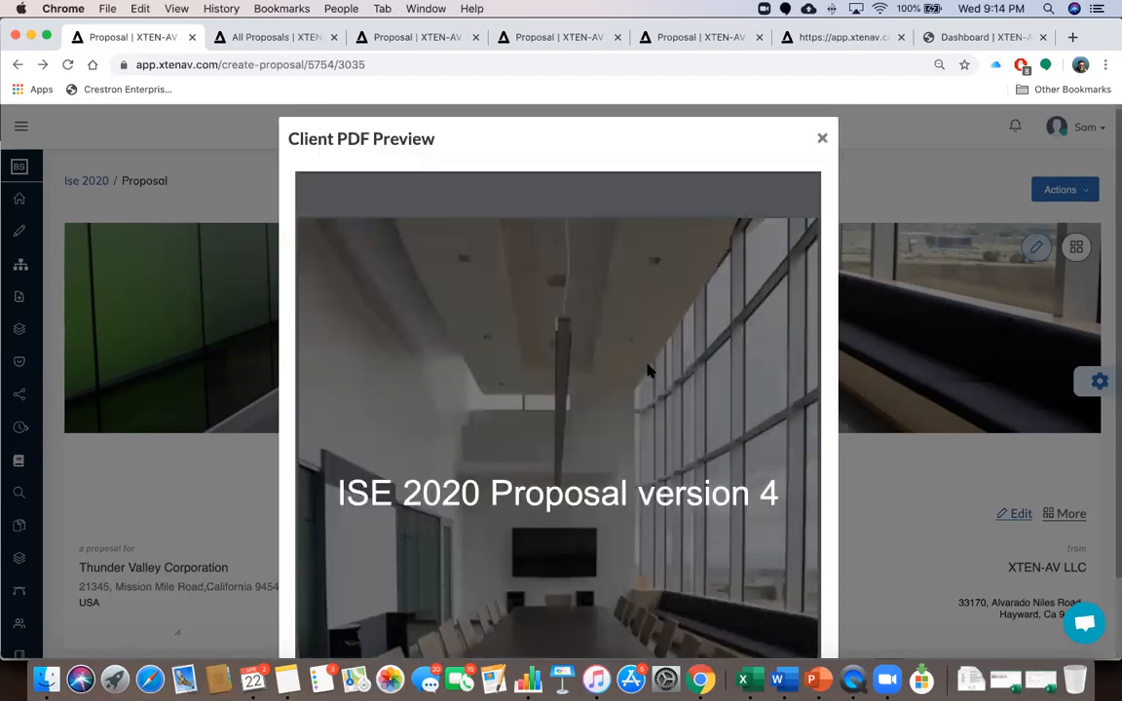
Close the preview, download the proposal via Actions > Client PDF, and reopen Actions
click(824, 144)
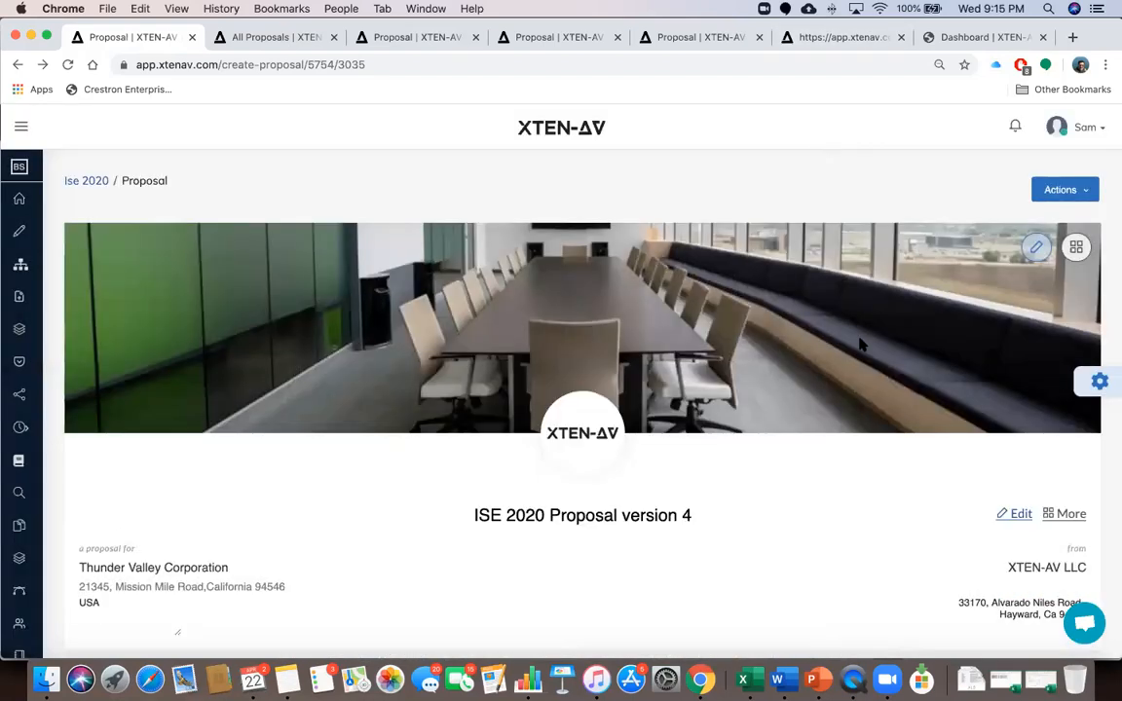
click(1075, 190)
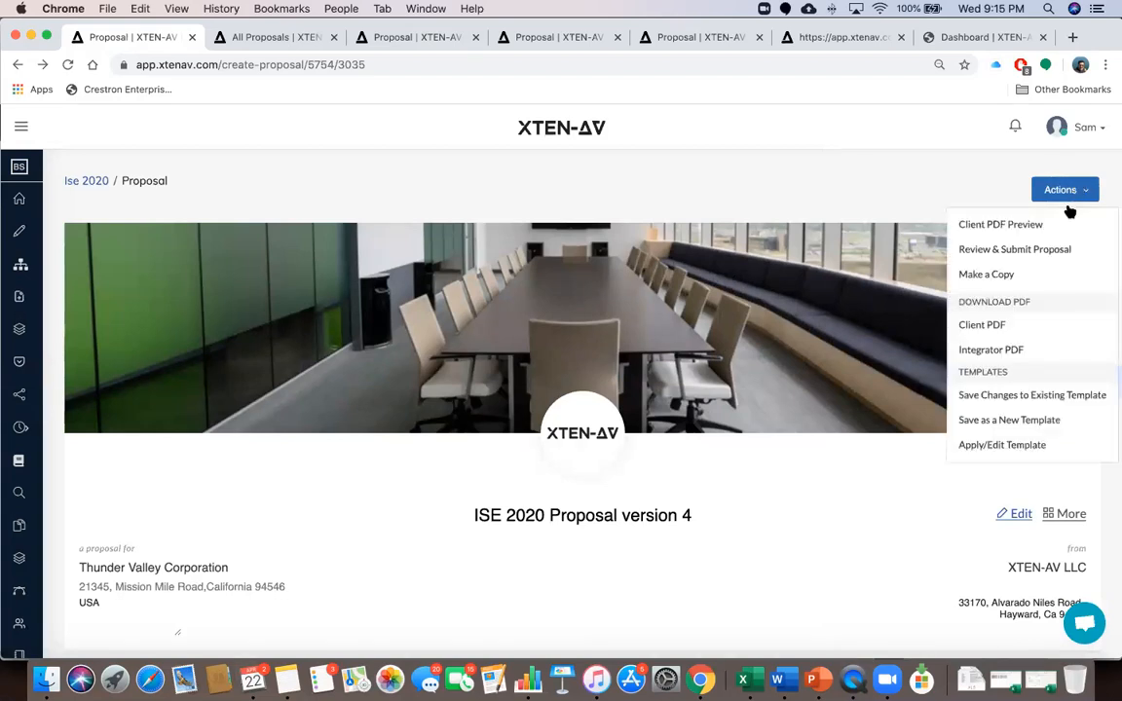
click(995, 326)
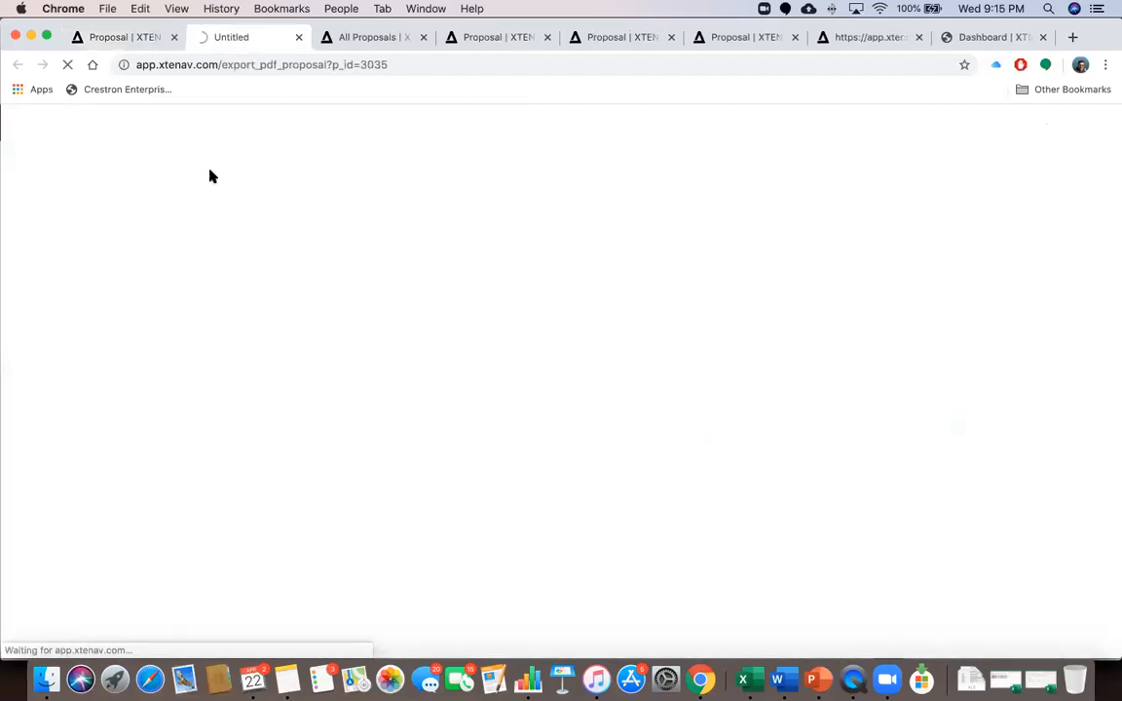
click(131, 39)
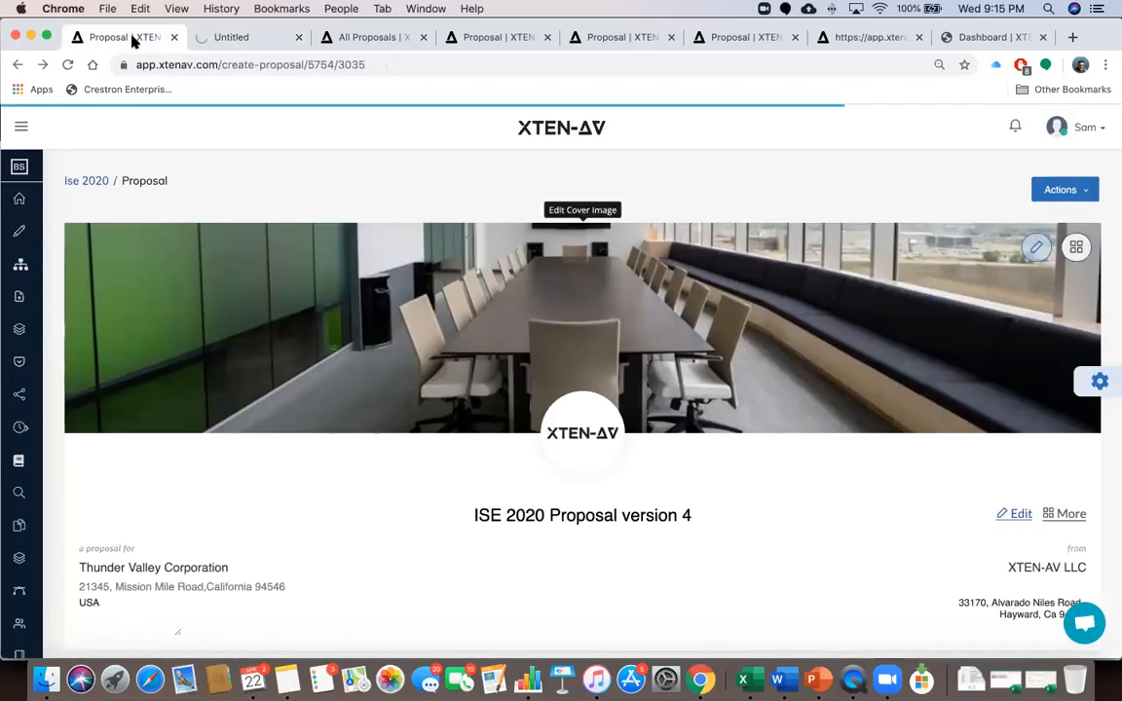
click(1071, 191)
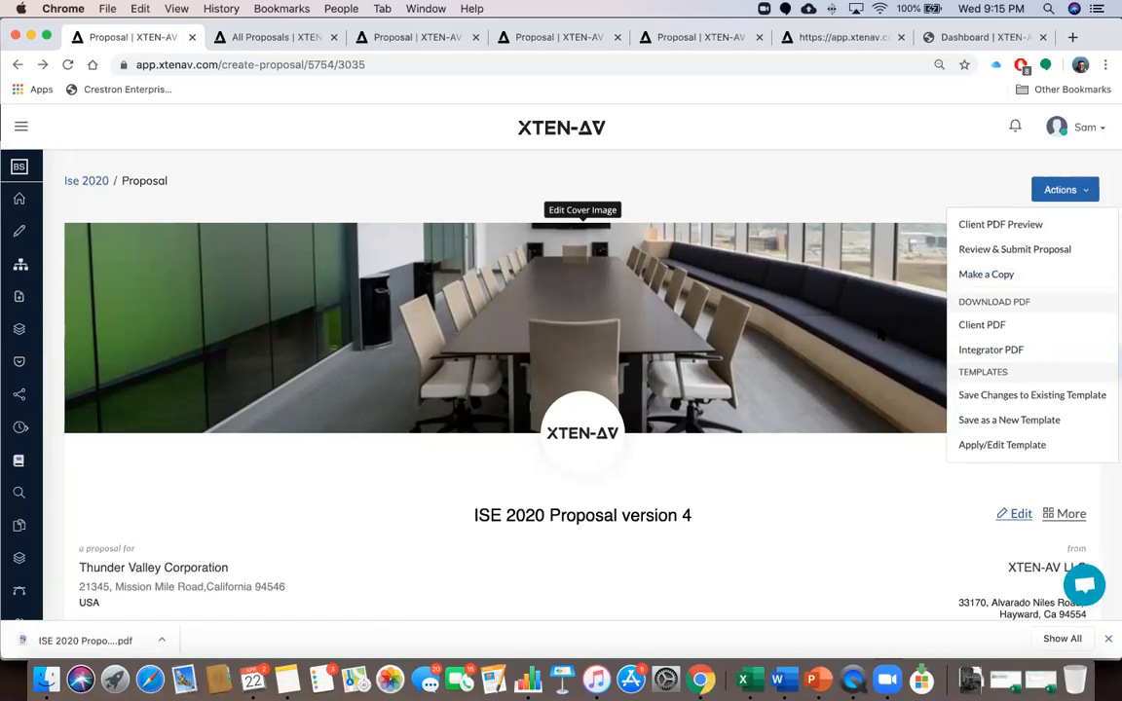
Begin a copy named 'Copy of ISE 2020 Proposal version 5', then cancel it unsaved
click(983, 276)
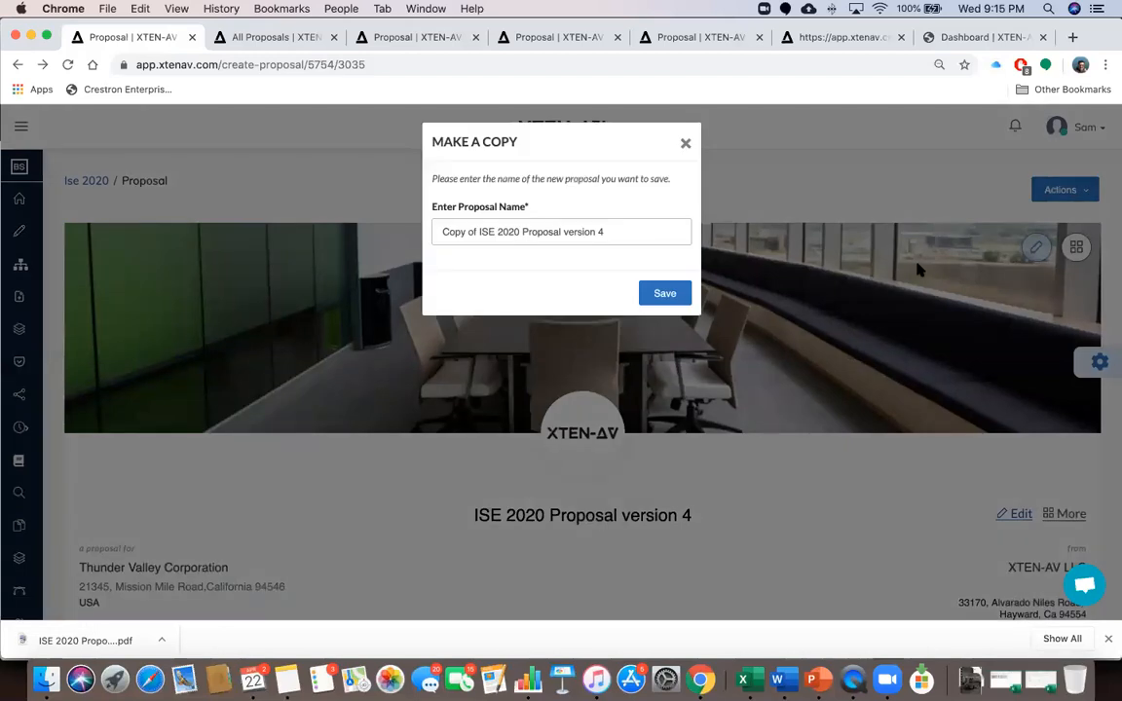
click(611, 231)
key(BackSpace)
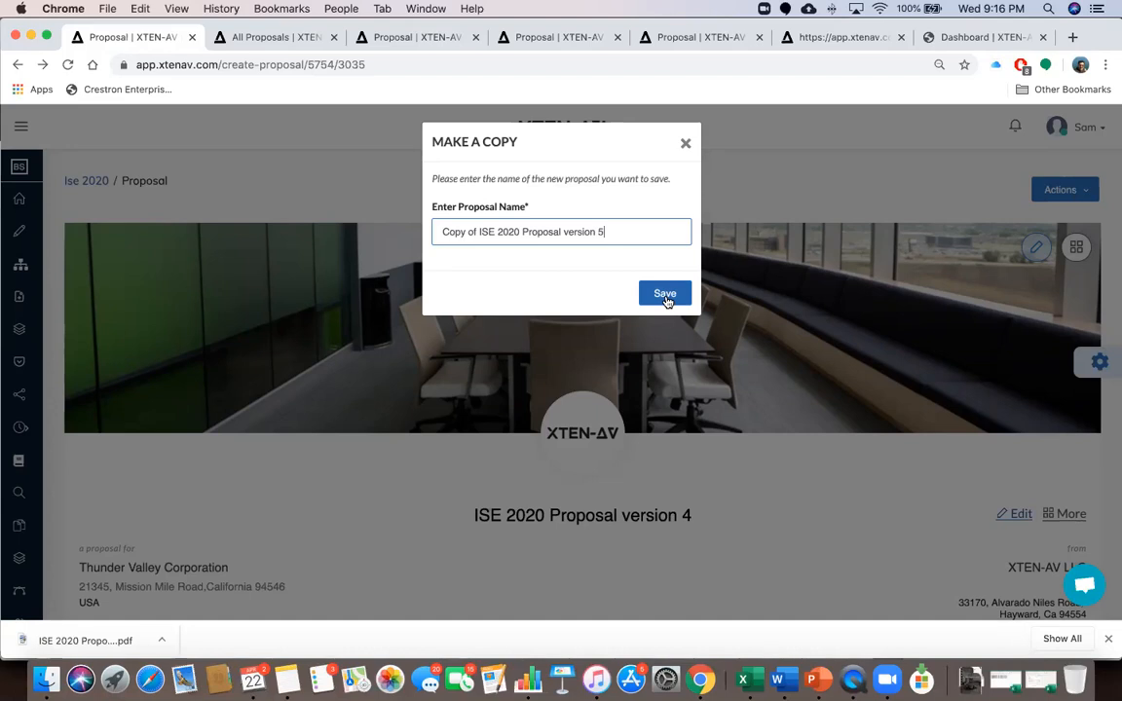
click(684, 146)
click(1061, 191)
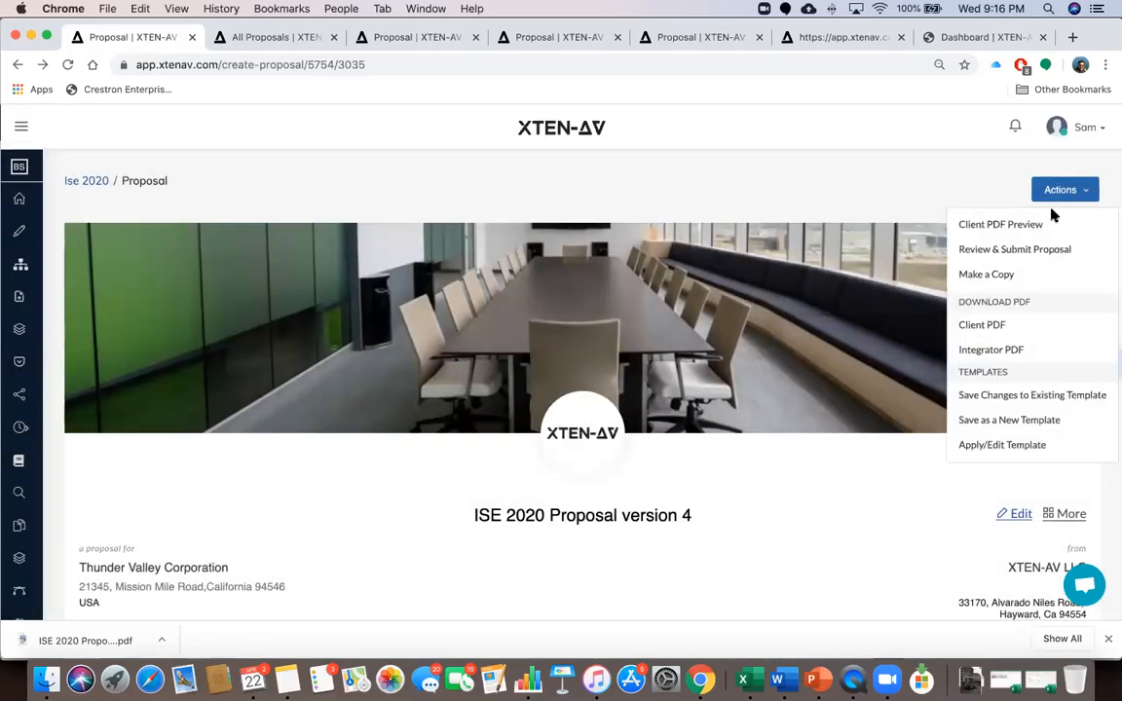
Open Review & Submit and tick Display Mount, Projector Mount, screen accessories, AV cables and RJ45
click(1017, 250)
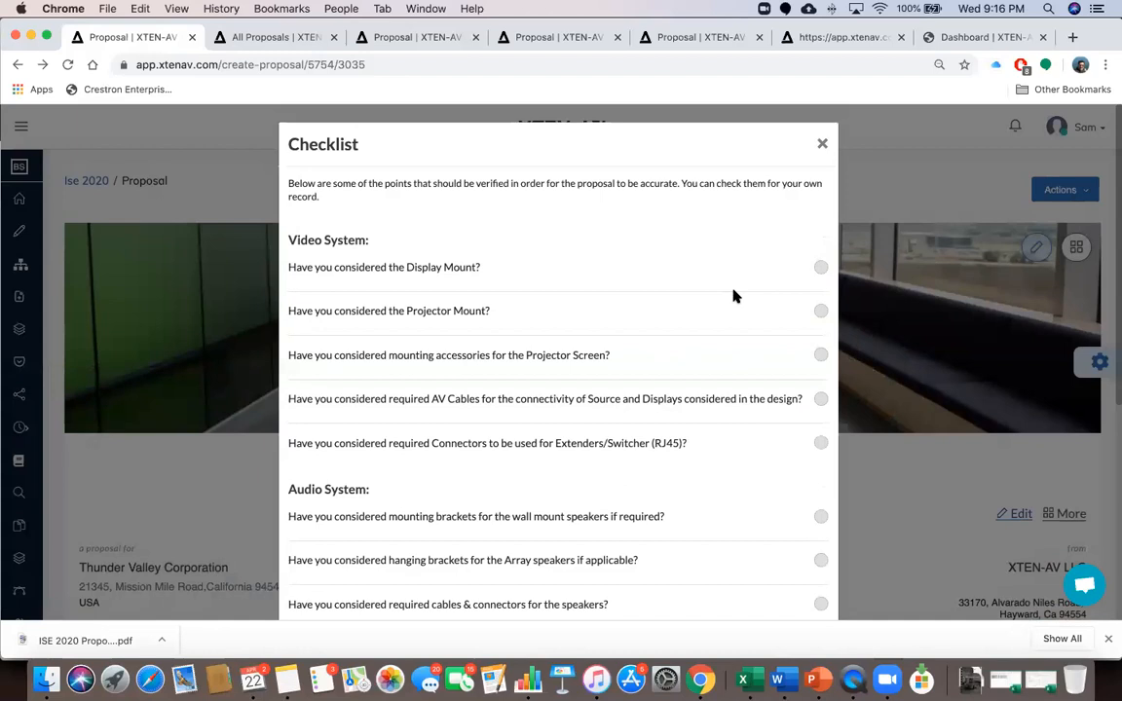
click(821, 267)
click(821, 311)
scroll(799, 333, down, 3)
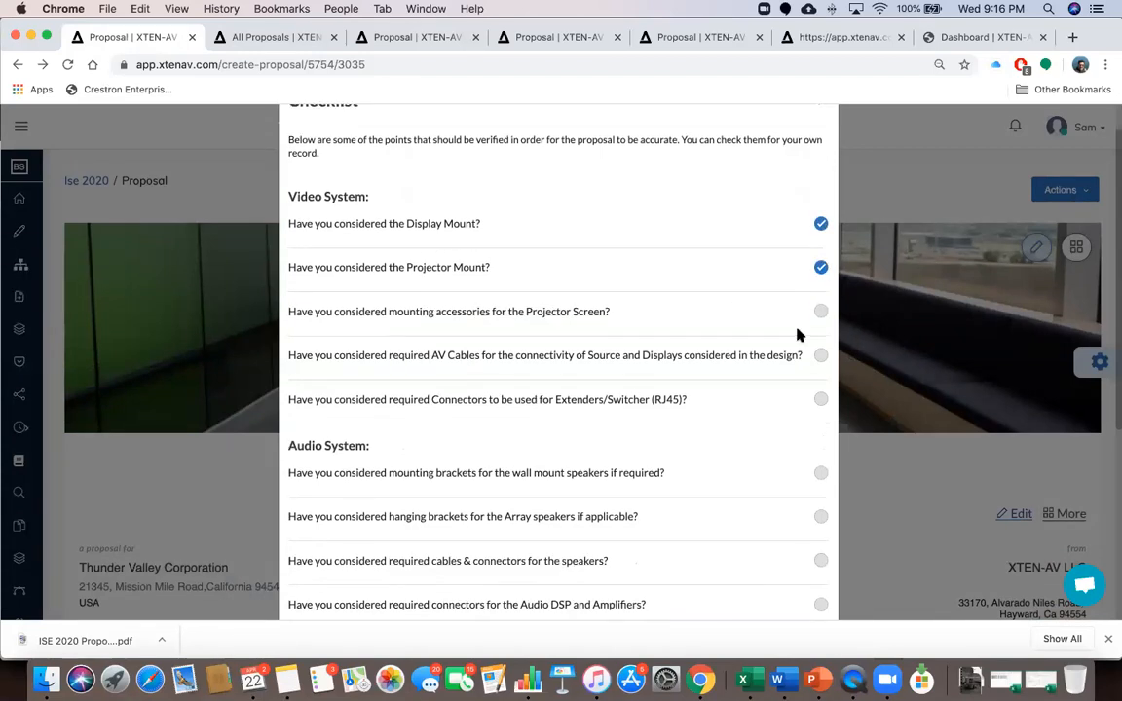
click(821, 240)
click(821, 283)
click(821, 326)
Tick the speaker brackets, speaker cables, Audio DSP connectors and array mounting accessories
scroll(783, 337, down, 3)
click(821, 266)
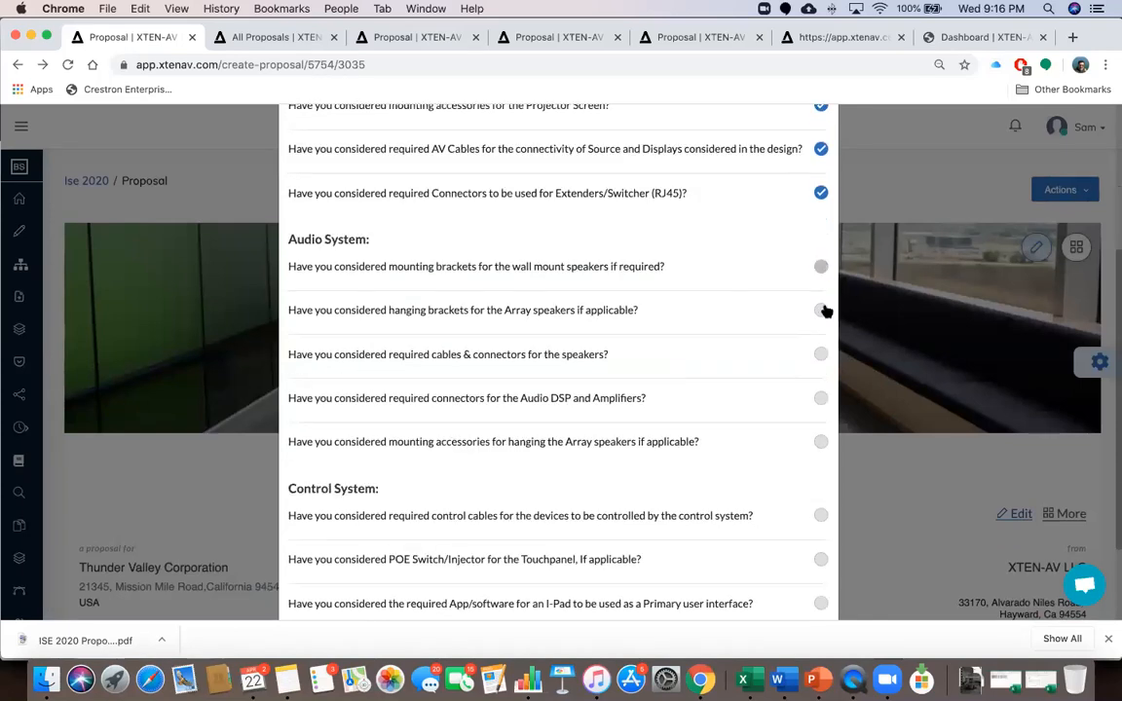
click(821, 311)
click(821, 354)
click(821, 398)
click(821, 443)
Tick control cables, POE Switch/Injector, I-Pad App and Network switch/Router, then save the checklist
scroll(779, 408, down, 3)
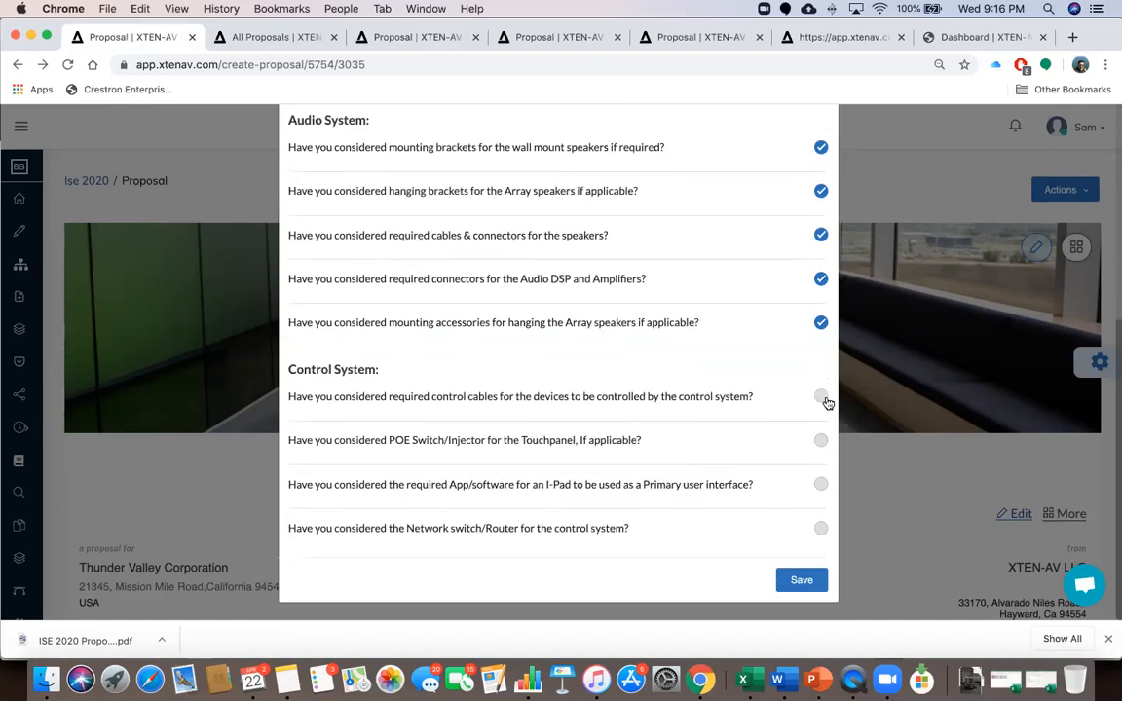
click(823, 400)
click(821, 440)
click(821, 484)
click(821, 528)
click(802, 581)
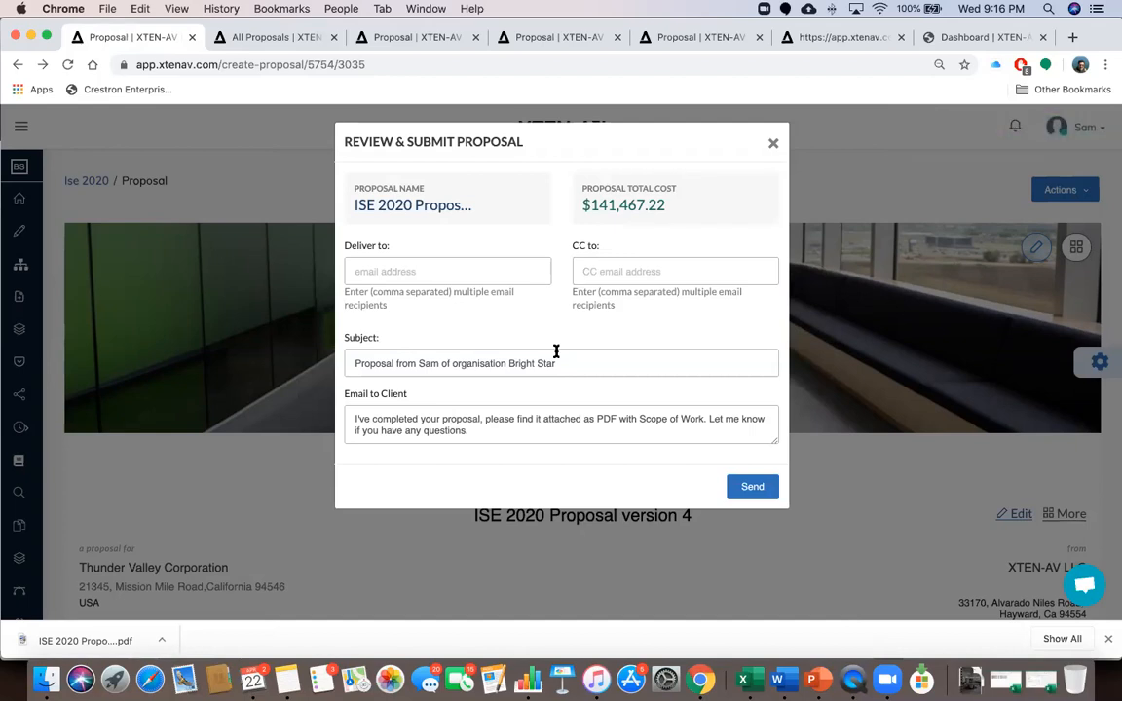
Enter the recipient's e-mail in Deliver to, then close the submission form unsent
click(411, 270)
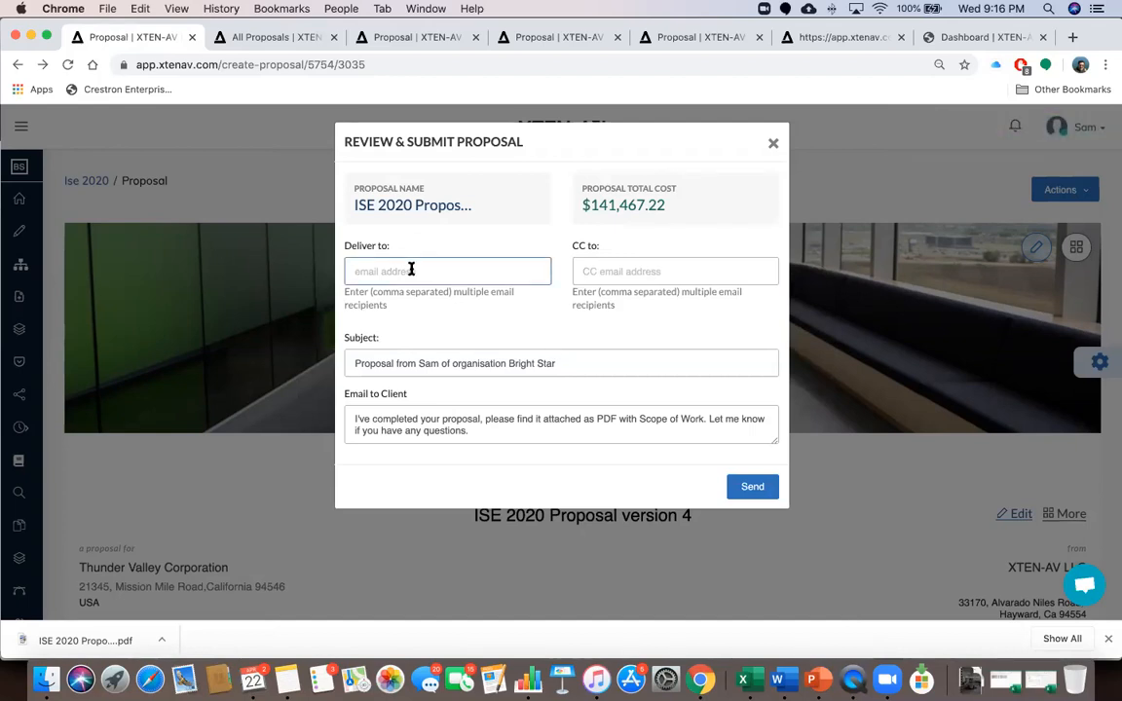
click(591, 270)
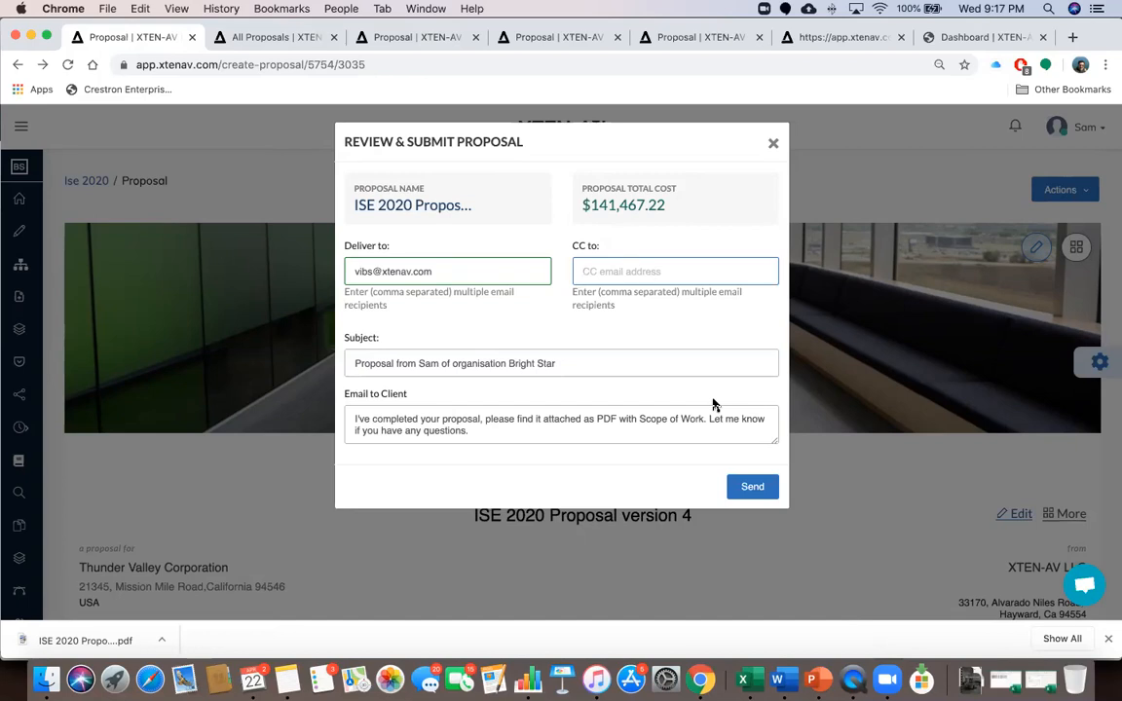
click(775, 145)
click(1079, 194)
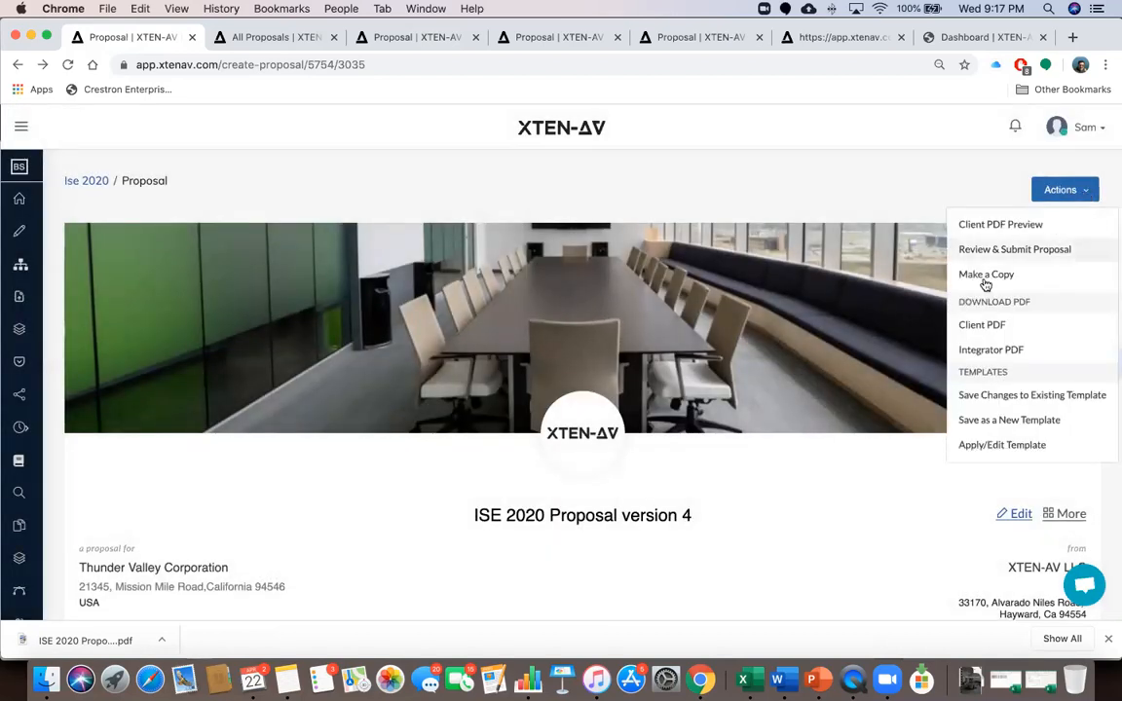
Scroll the proposal down to Profit & Pricing and back, then open the downloaded PDF
click(921, 188)
scroll(921, 399, down, 2)
scroll(923, 407, down, 20)
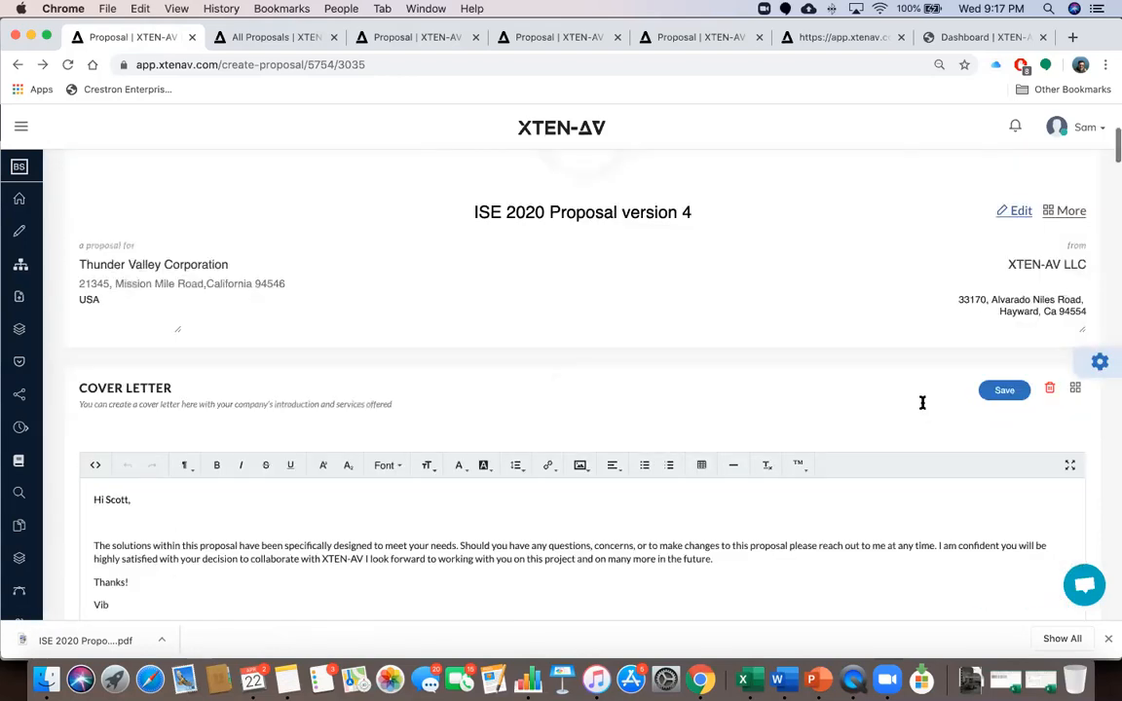
scroll(923, 403, down, 15)
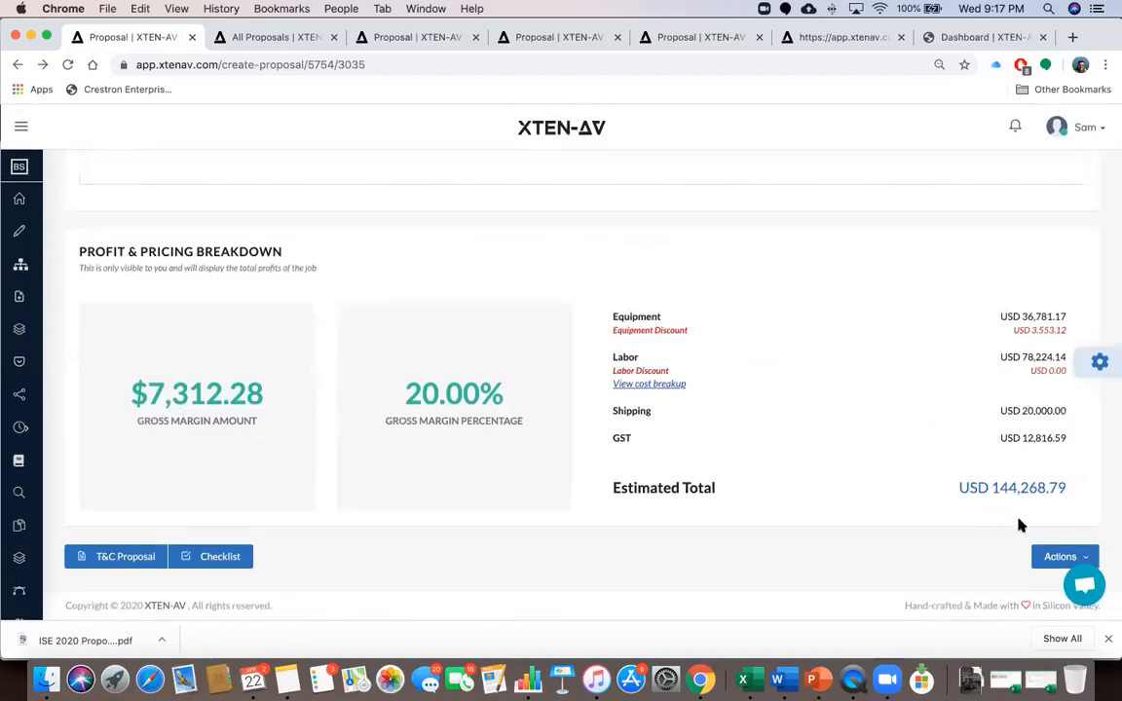
click(1055, 558)
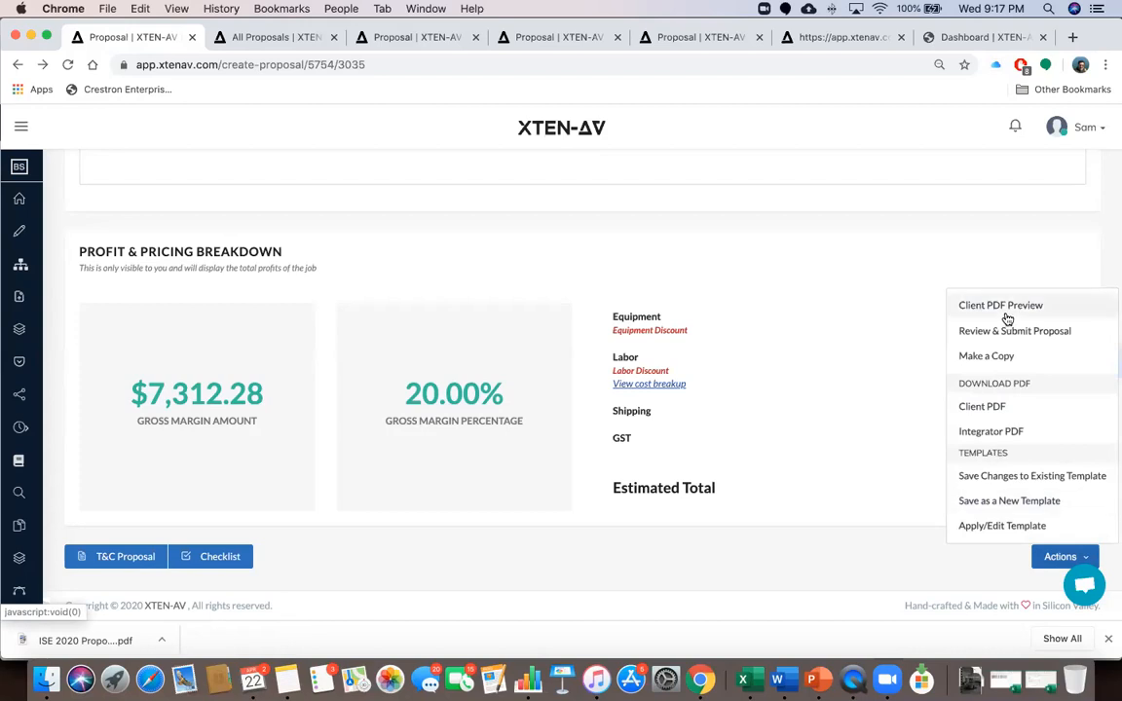
click(904, 556)
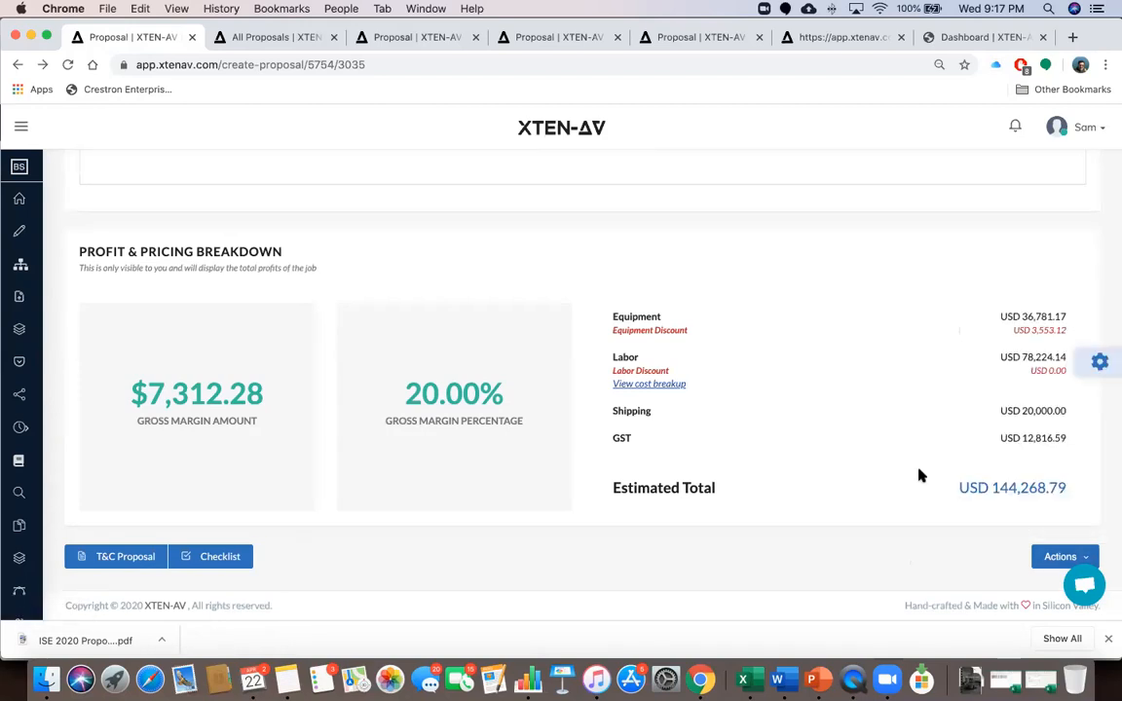
scroll(920, 475, up, 1)
scroll(815, 481, up, 10)
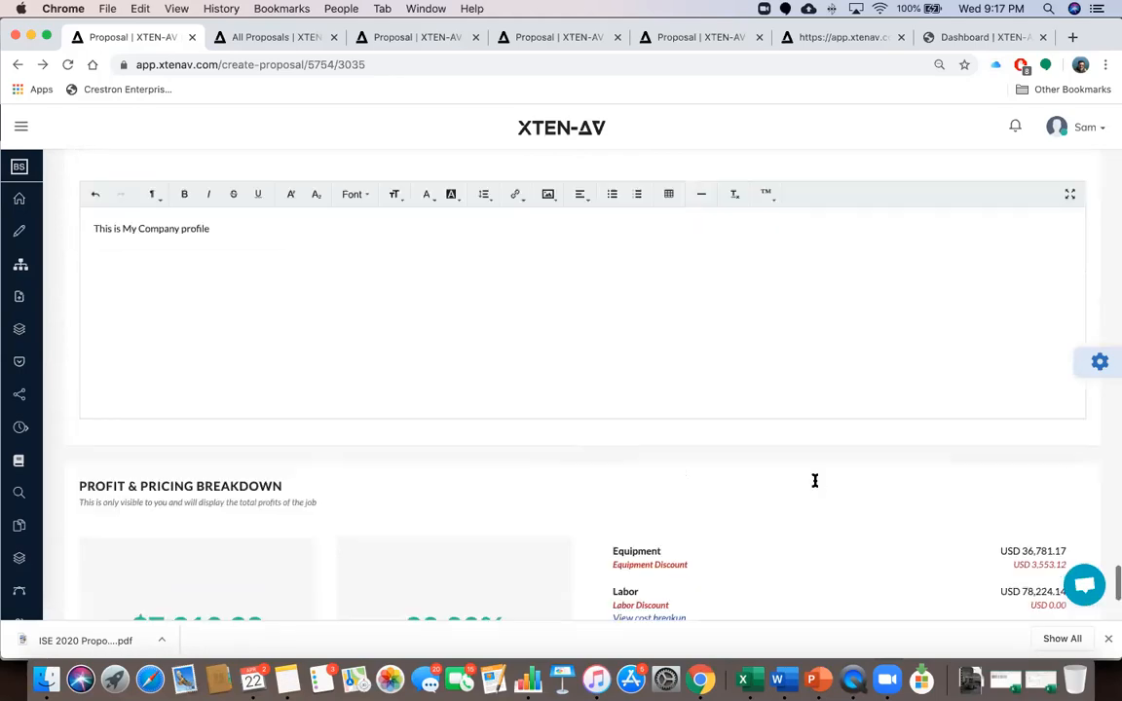
scroll(814, 481, up, 15)
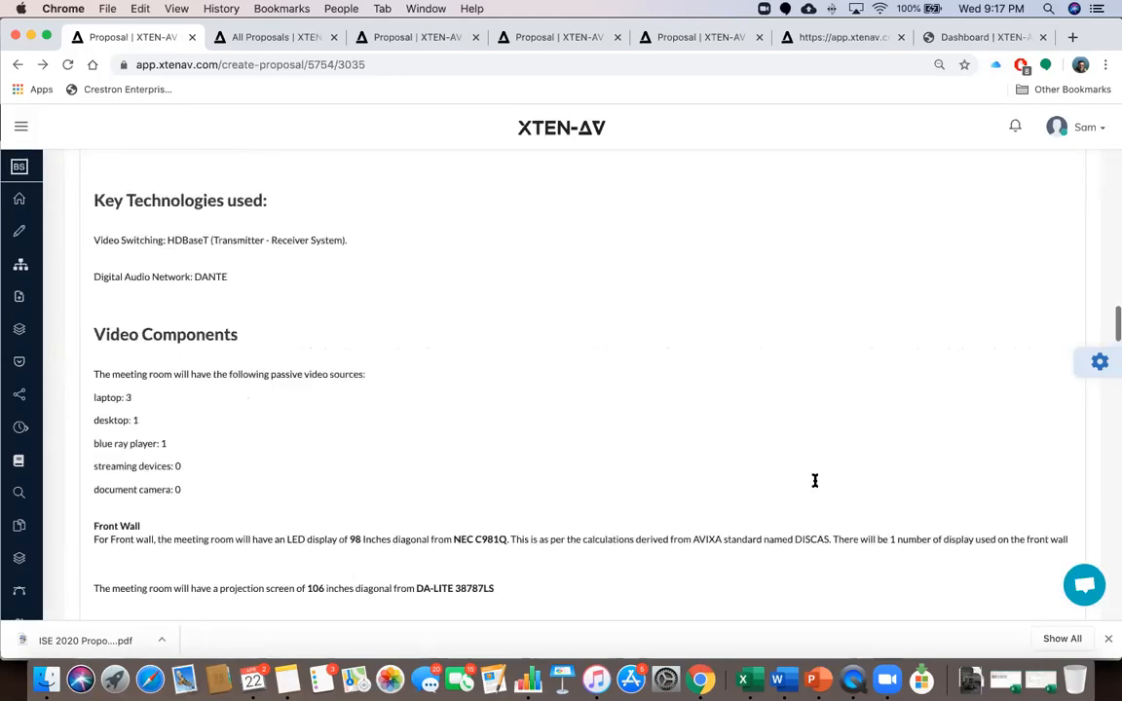
scroll(814, 481, up, 20)
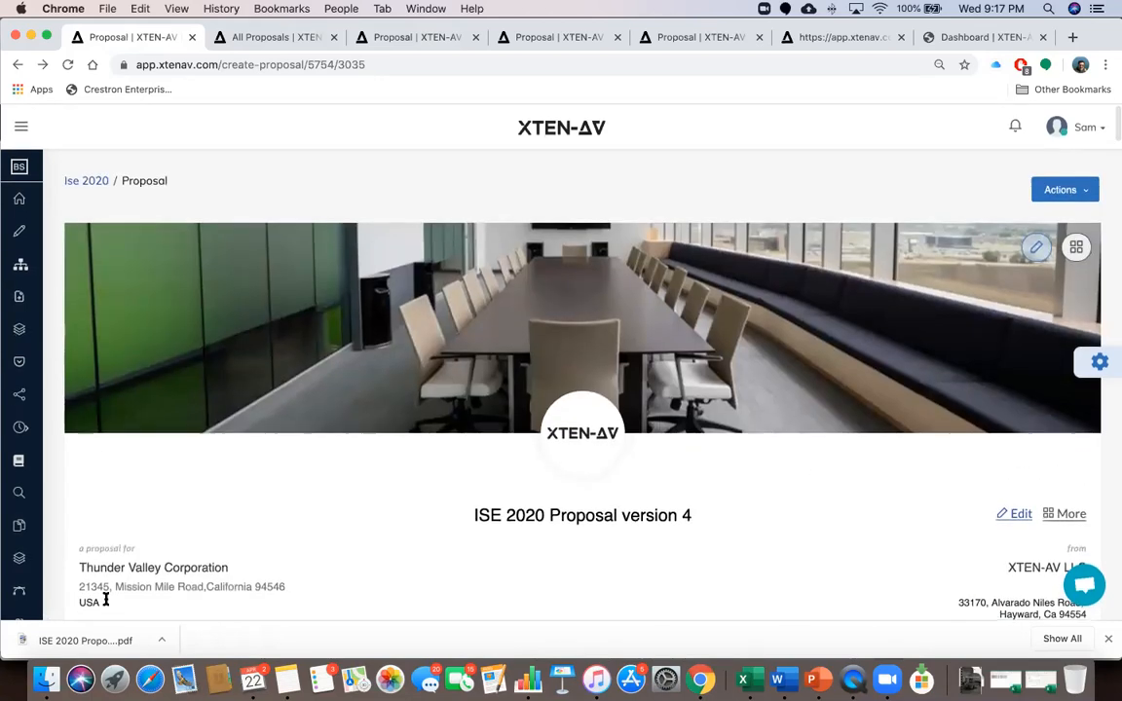
click(76, 639)
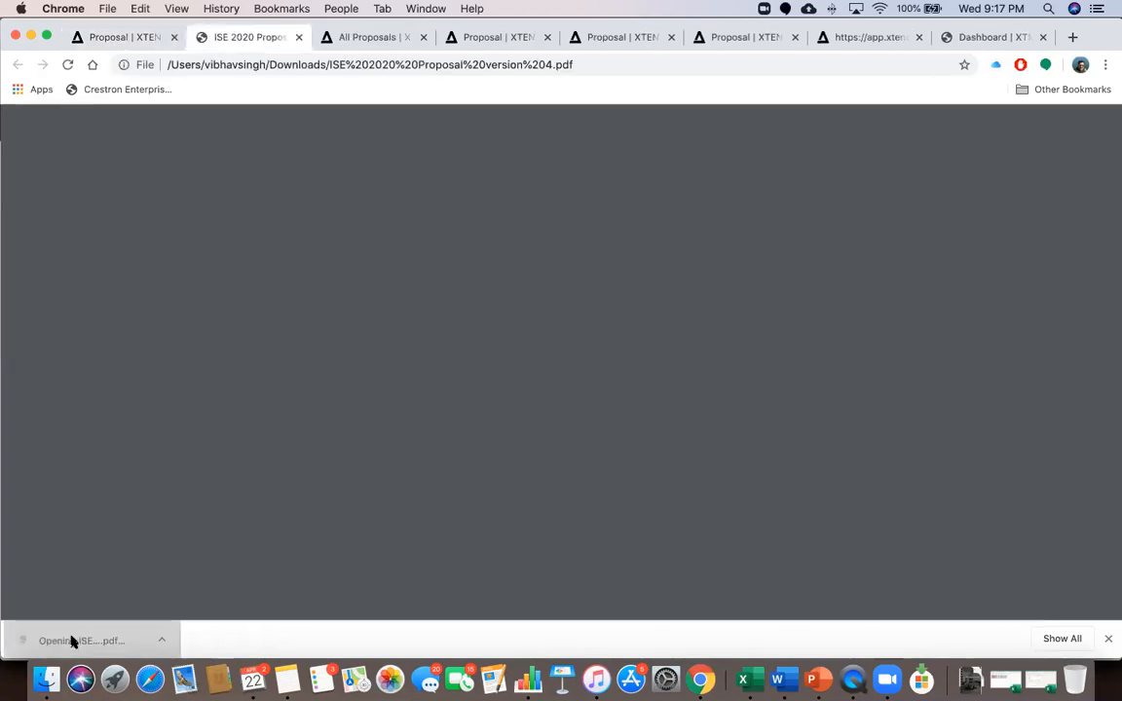
Scroll the downloaded PDF from its cover to page 15's SLA support offerings
scroll(568, 418, down, 5)
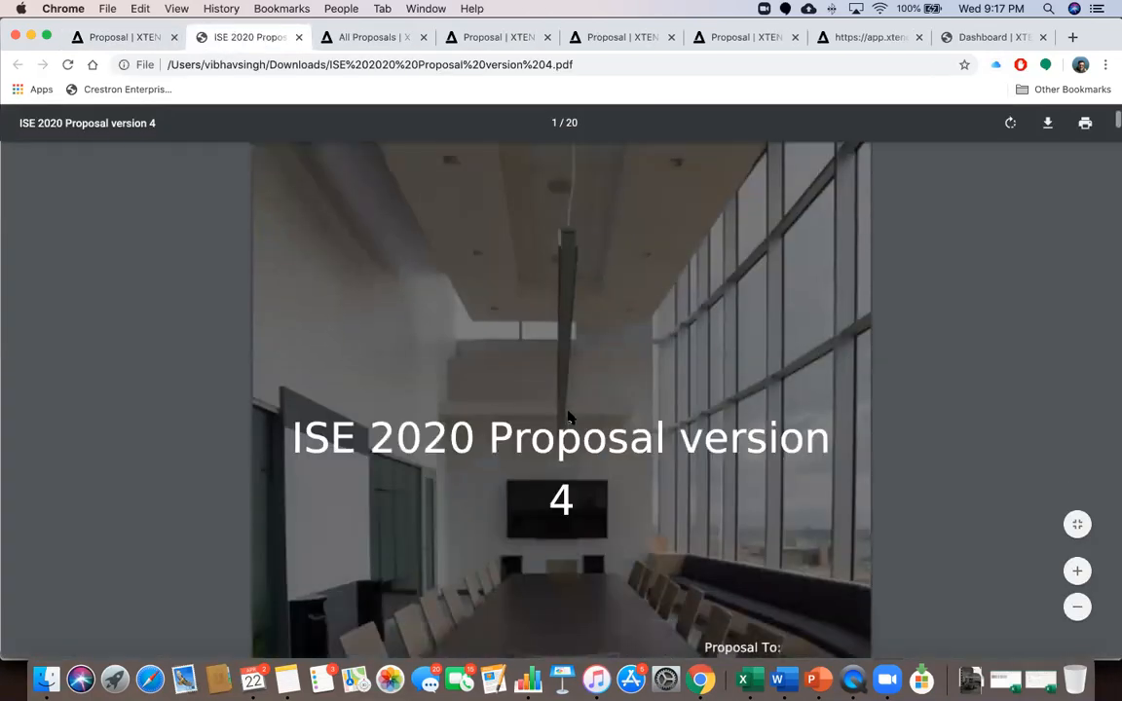
scroll(570, 417, down, 10)
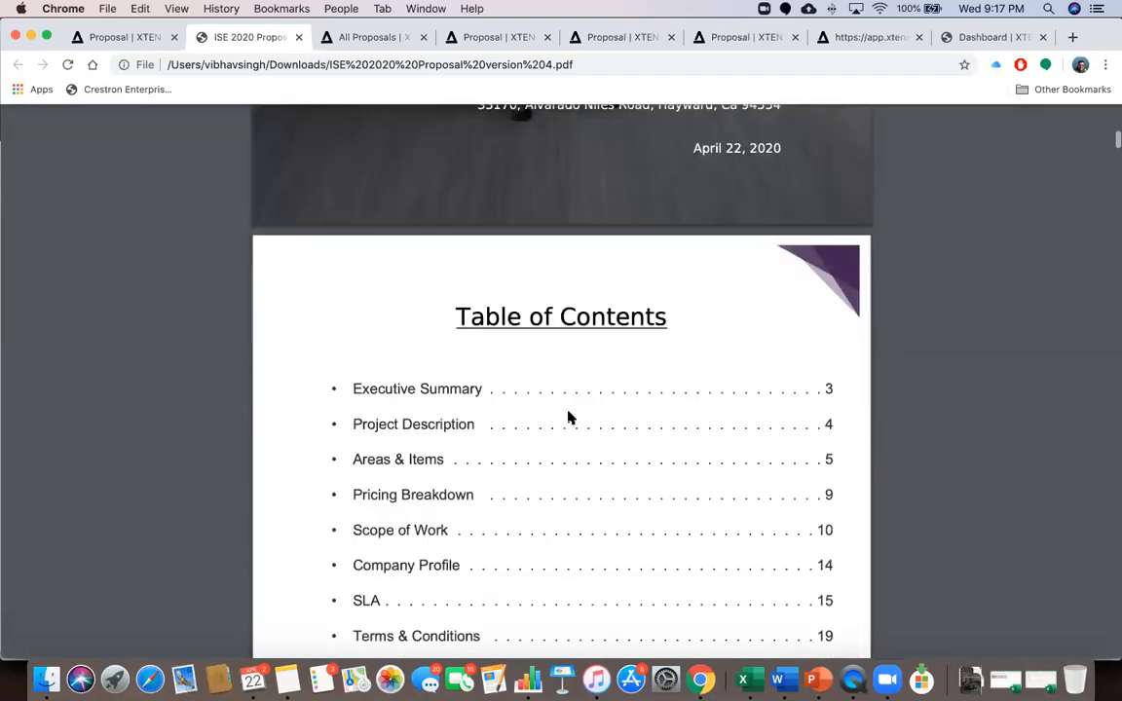
scroll(569, 416, down, 10)
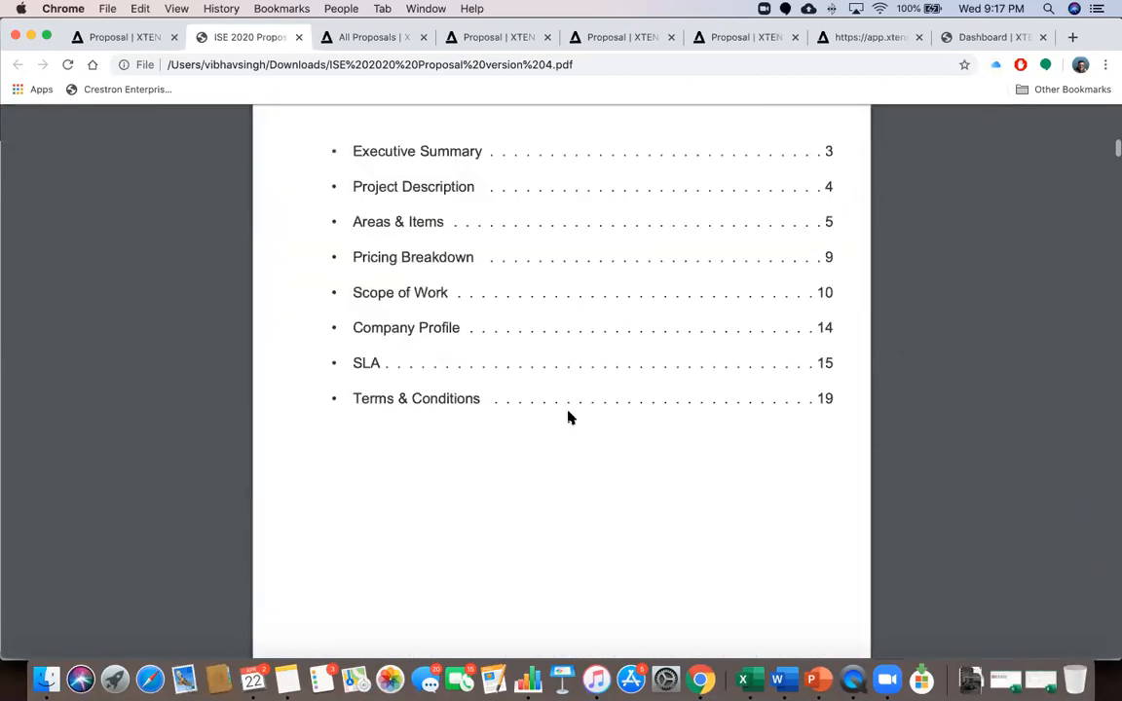
scroll(570, 417, down, 15)
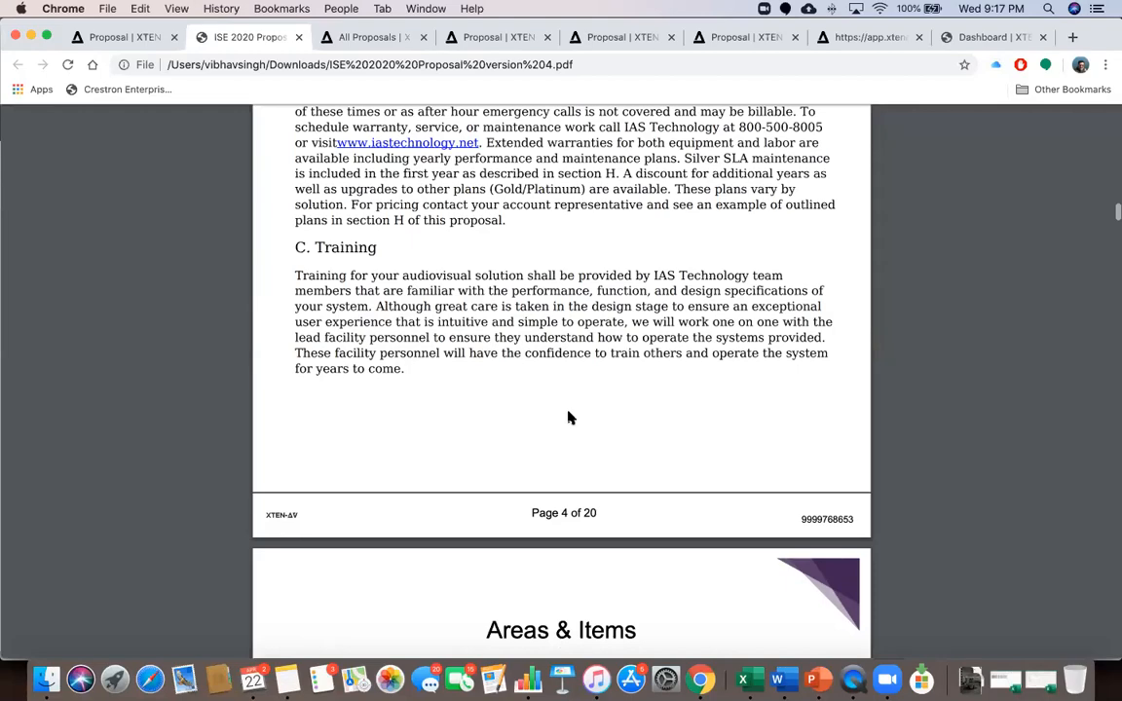
scroll(570, 417, down, 15)
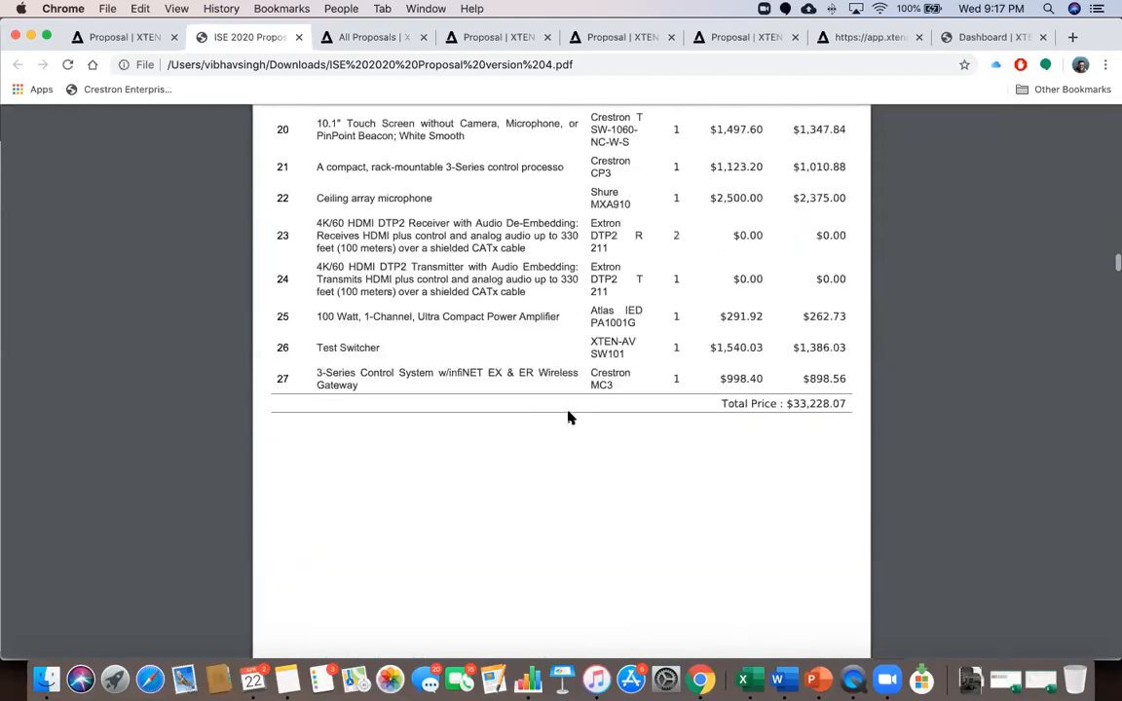
scroll(569, 417, down, 15)
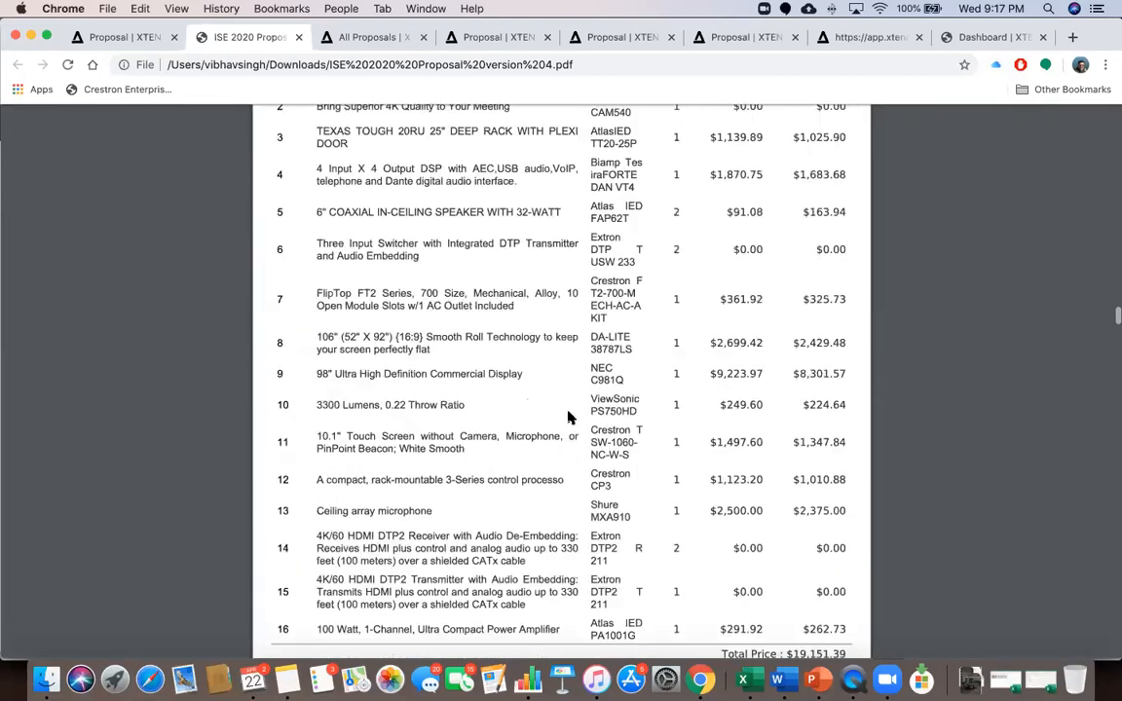
scroll(570, 416, down, 15)
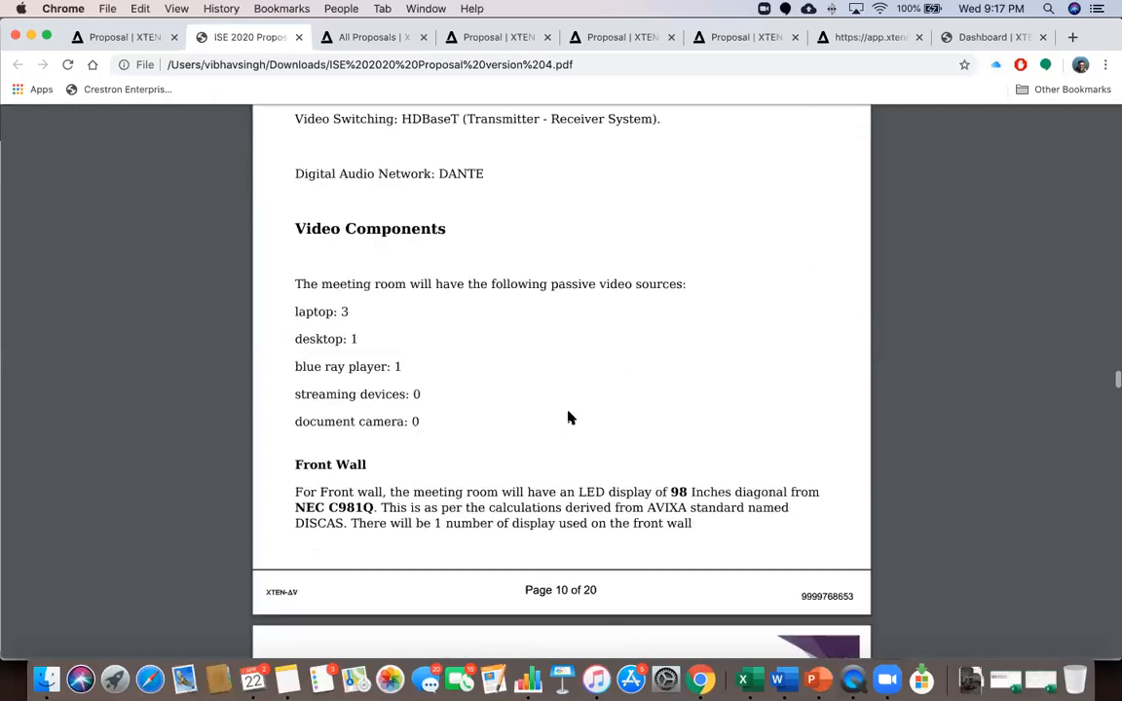
scroll(570, 416, down, 15)
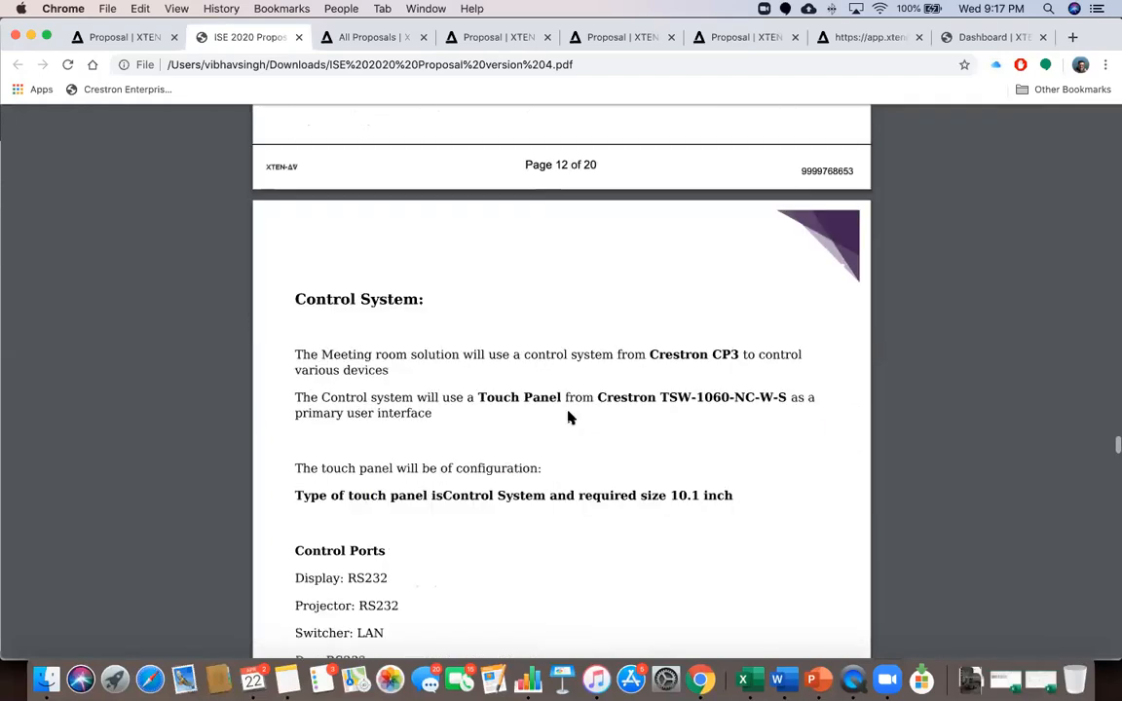
scroll(570, 416, down, 10)
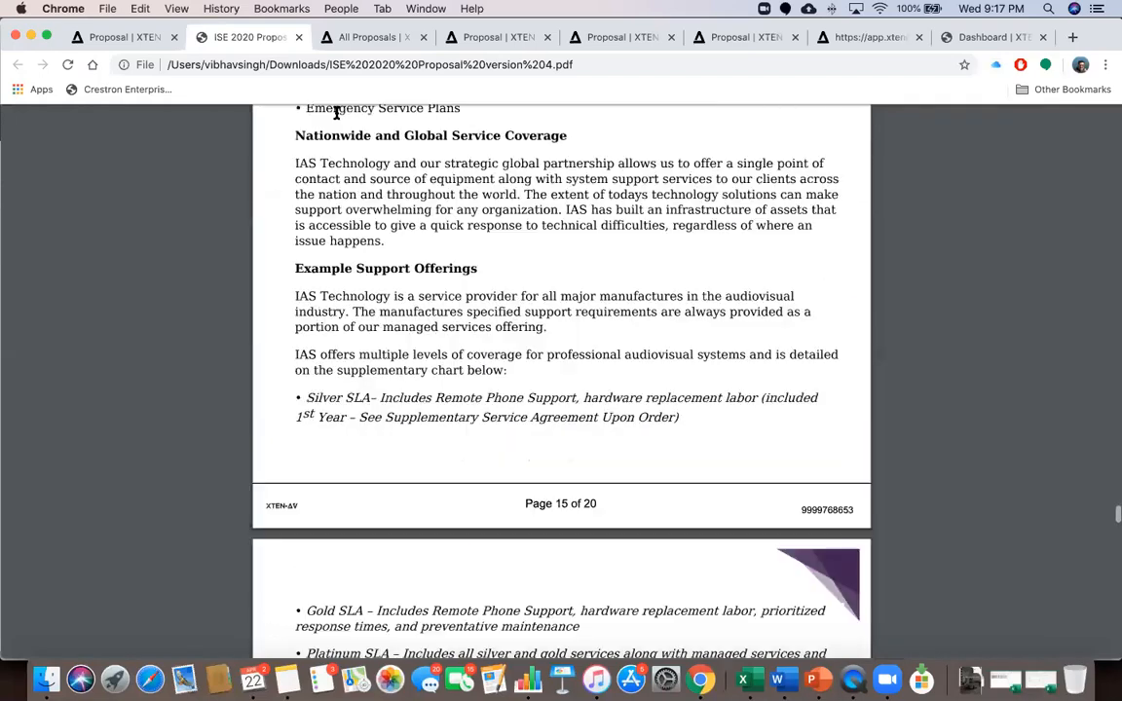
Switch back to the first Proposal | XTEN-AV tab showing ISE 2020 Proposal version 4
click(111, 39)
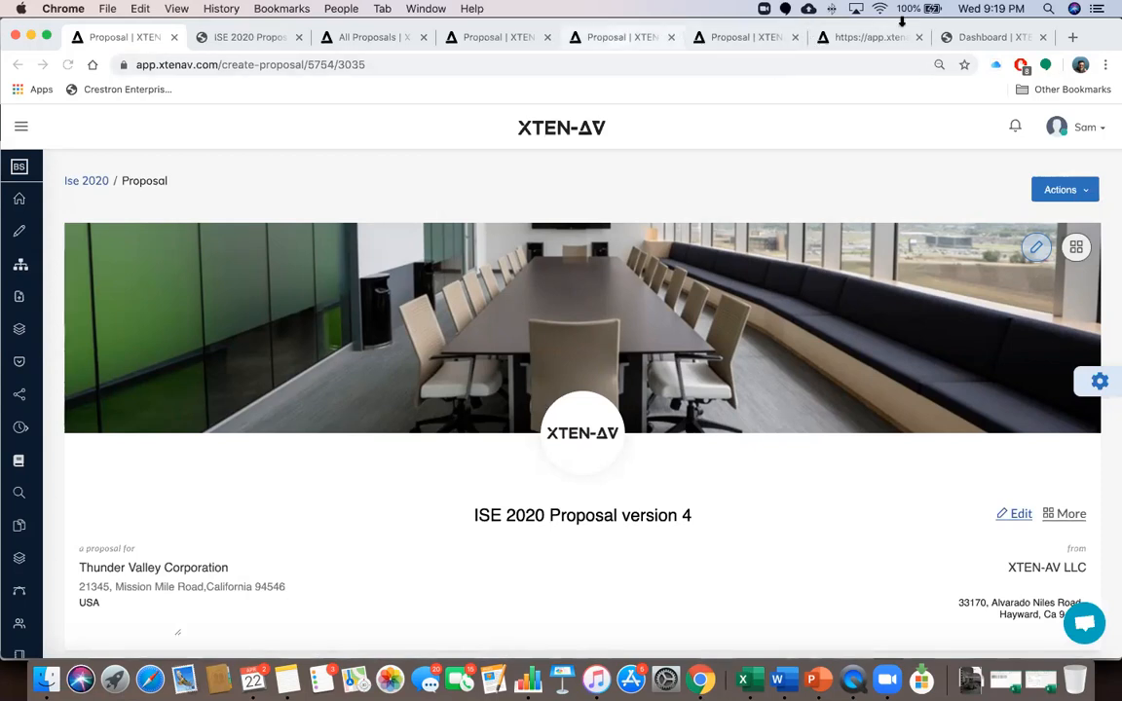
Browse the open proposal tabs, then close the Create a Design form on the template gallery
click(869, 36)
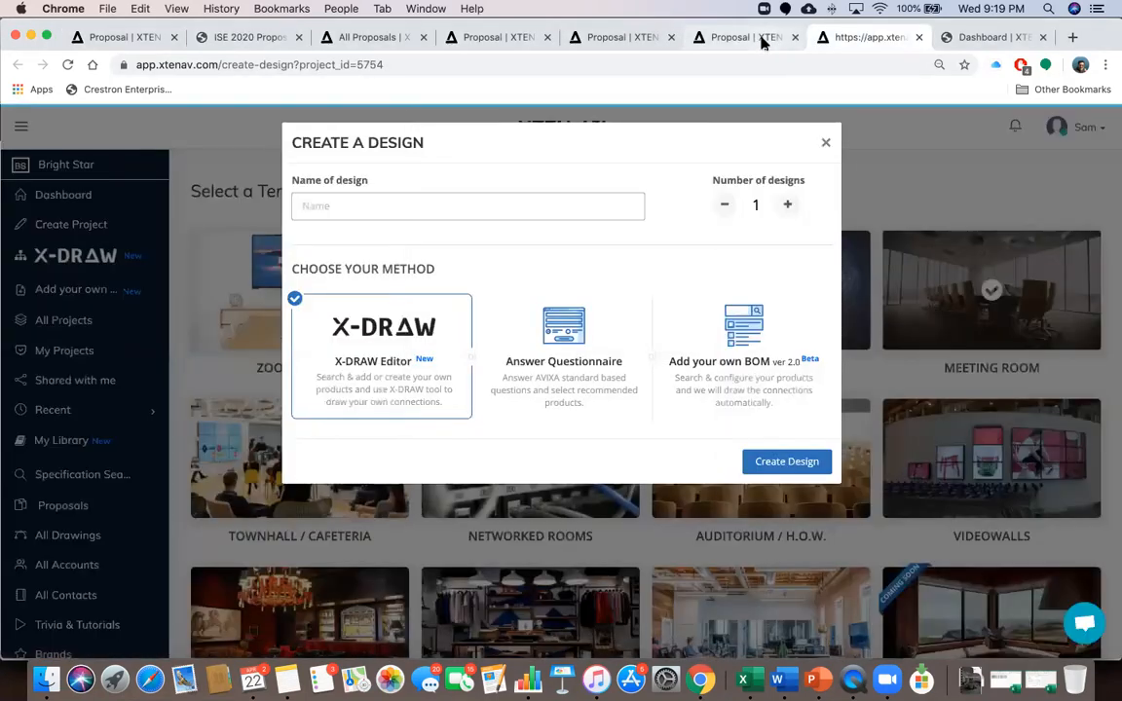
click(764, 38)
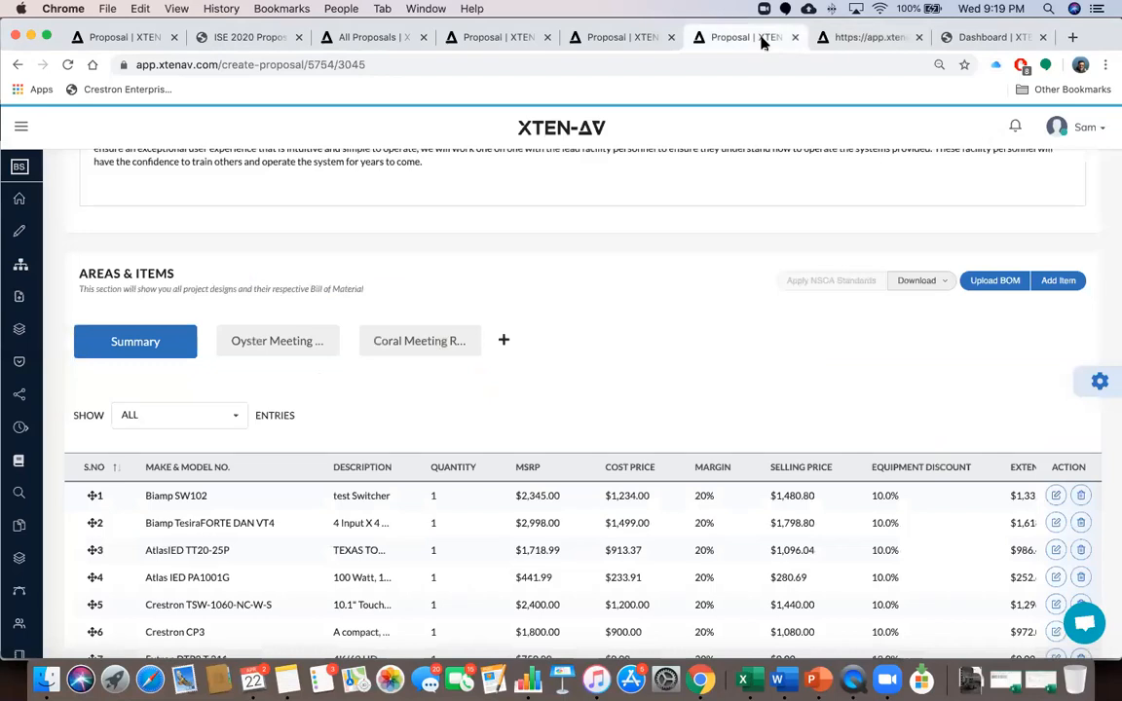
click(631, 37)
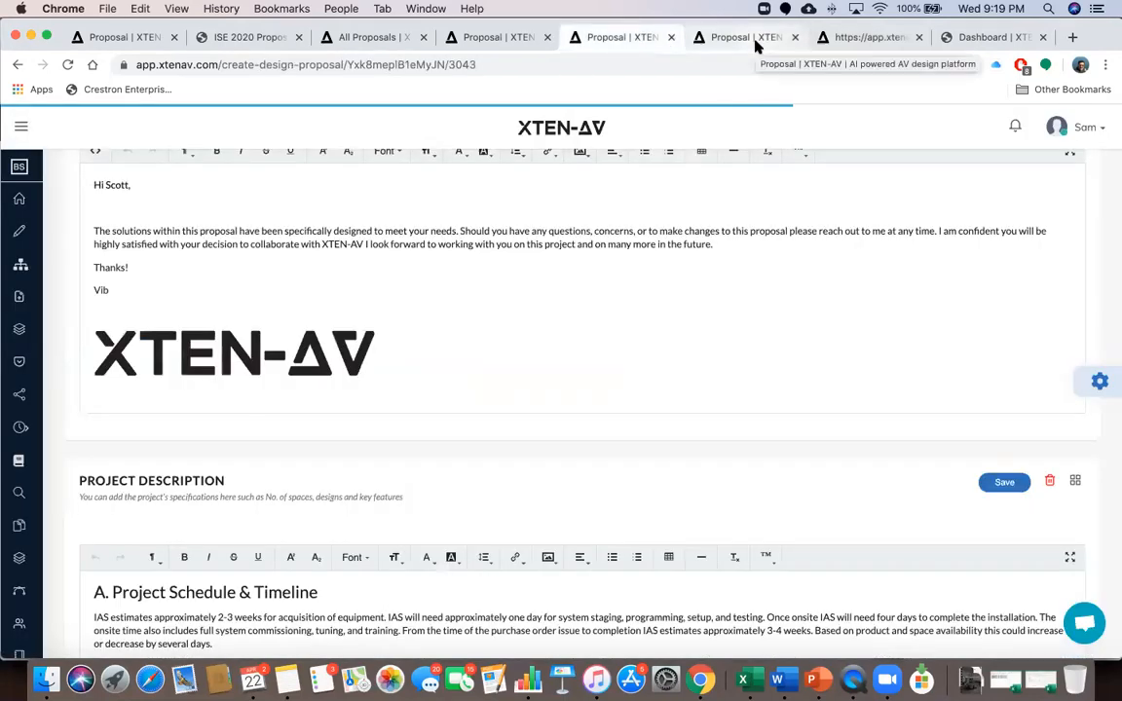
click(756, 39)
click(851, 39)
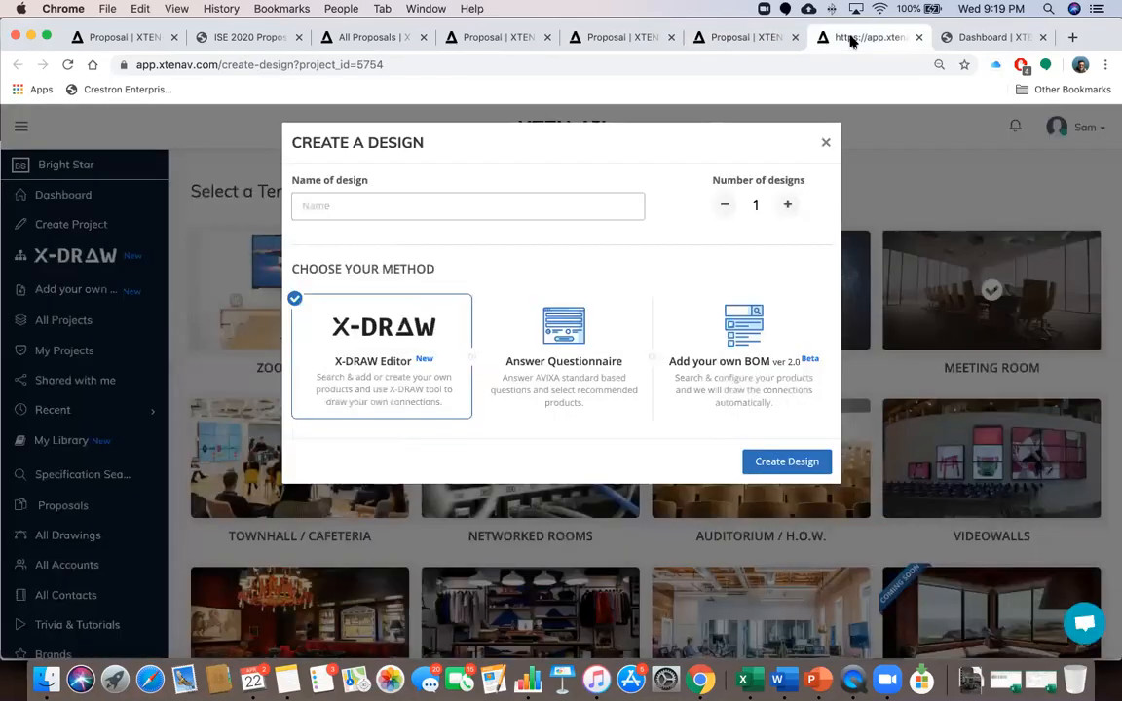
click(826, 145)
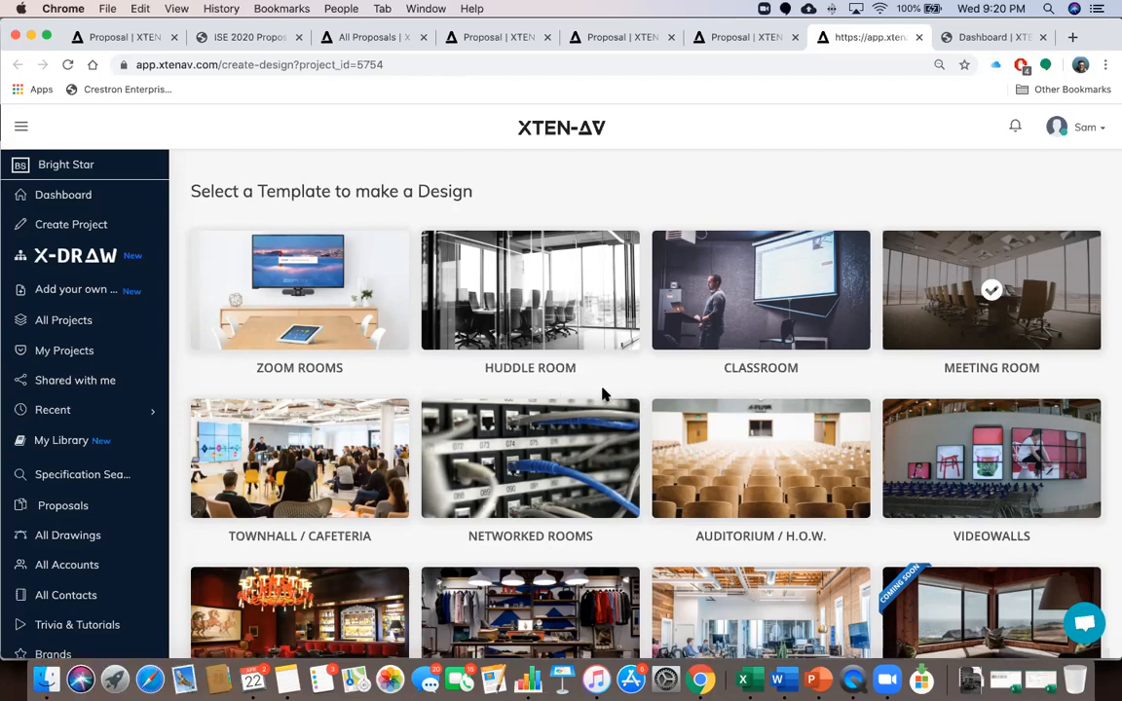
click(368, 36)
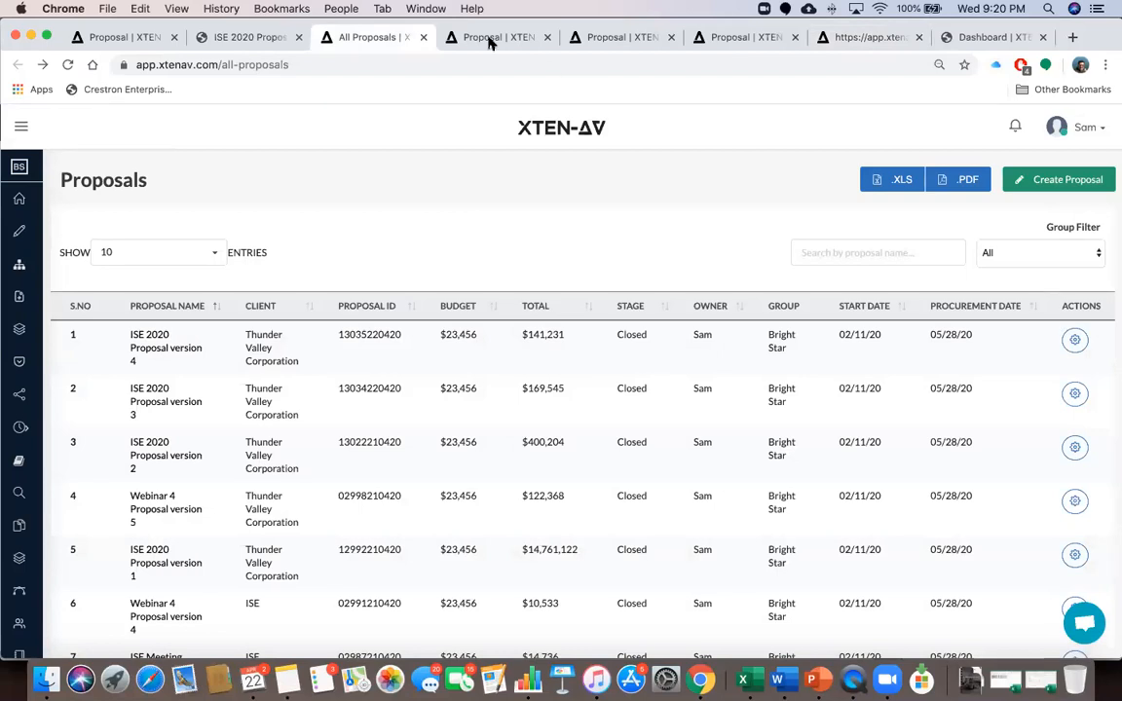
click(489, 37)
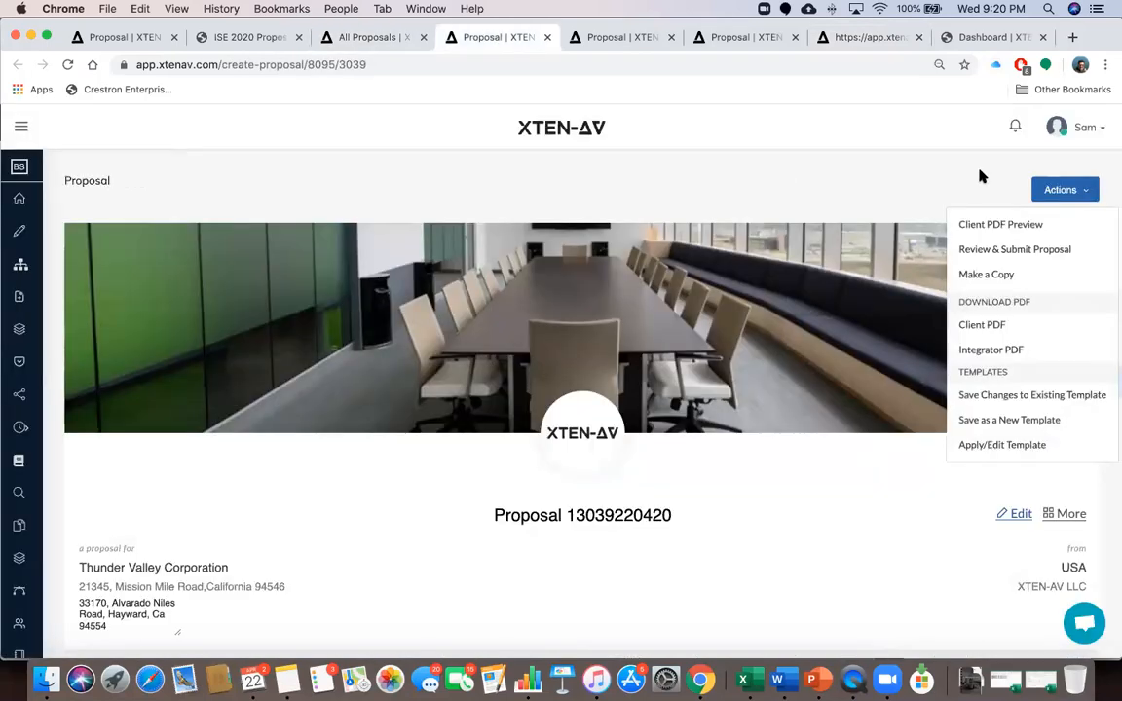
click(979, 170)
click(1099, 381)
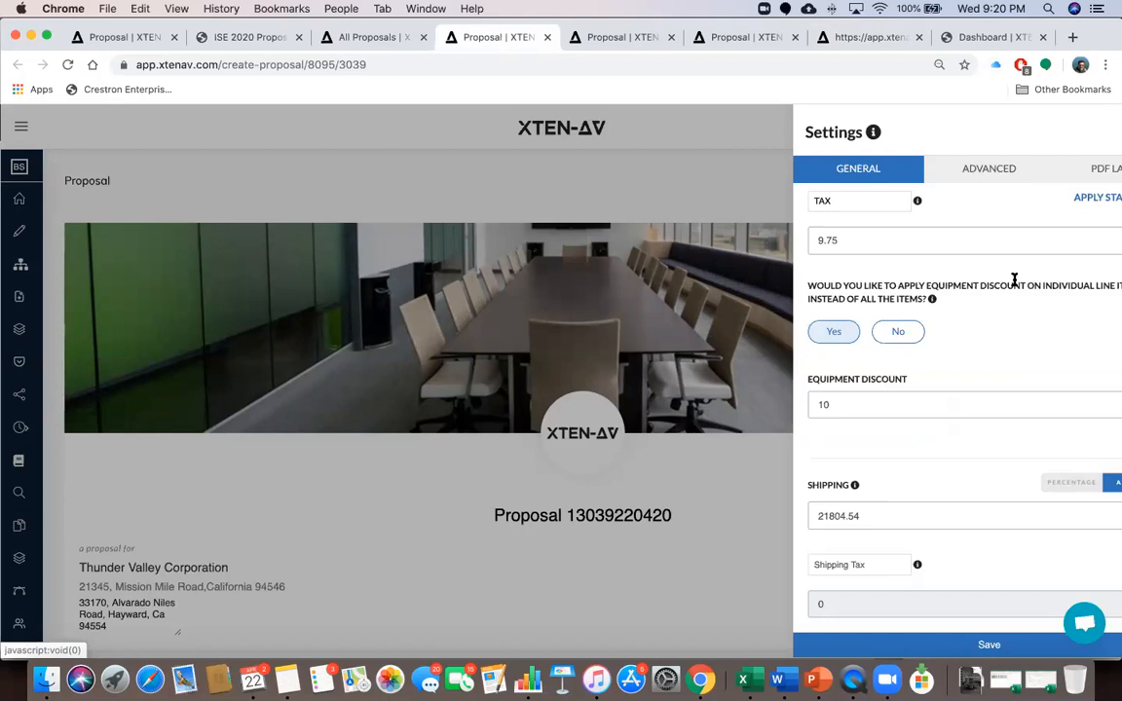
click(926, 168)
Add two blank custom labour sections below the 2180.45 Training Cost
scroll(969, 414, down, 10)
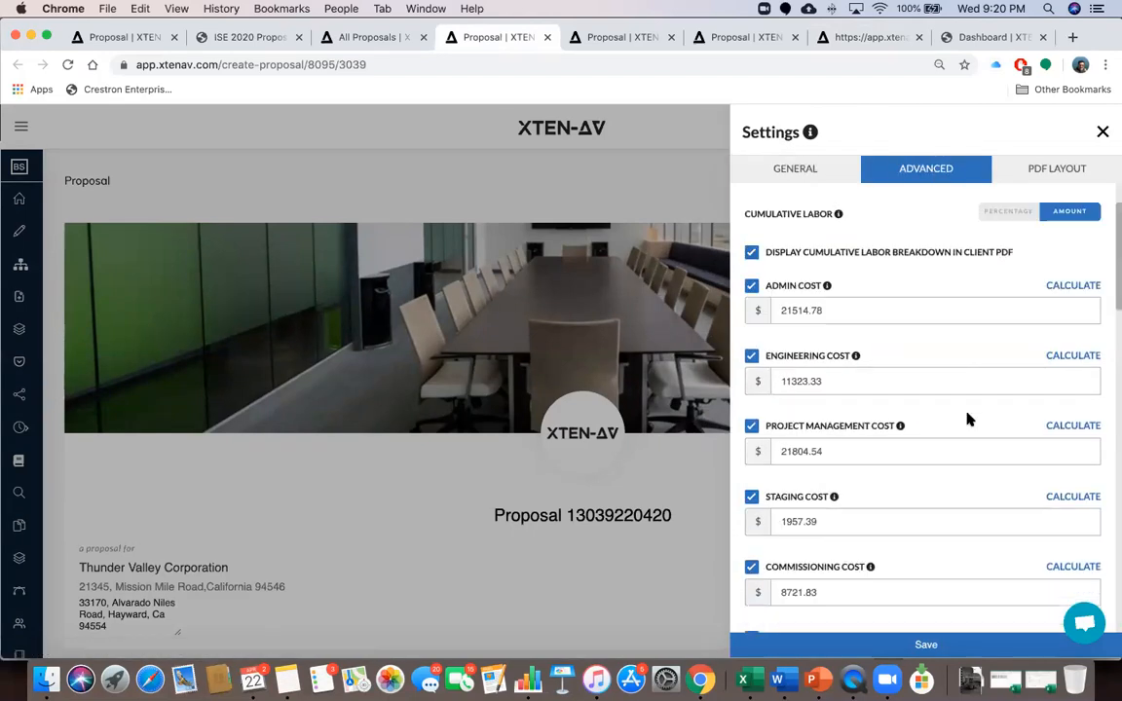
click(1016, 334)
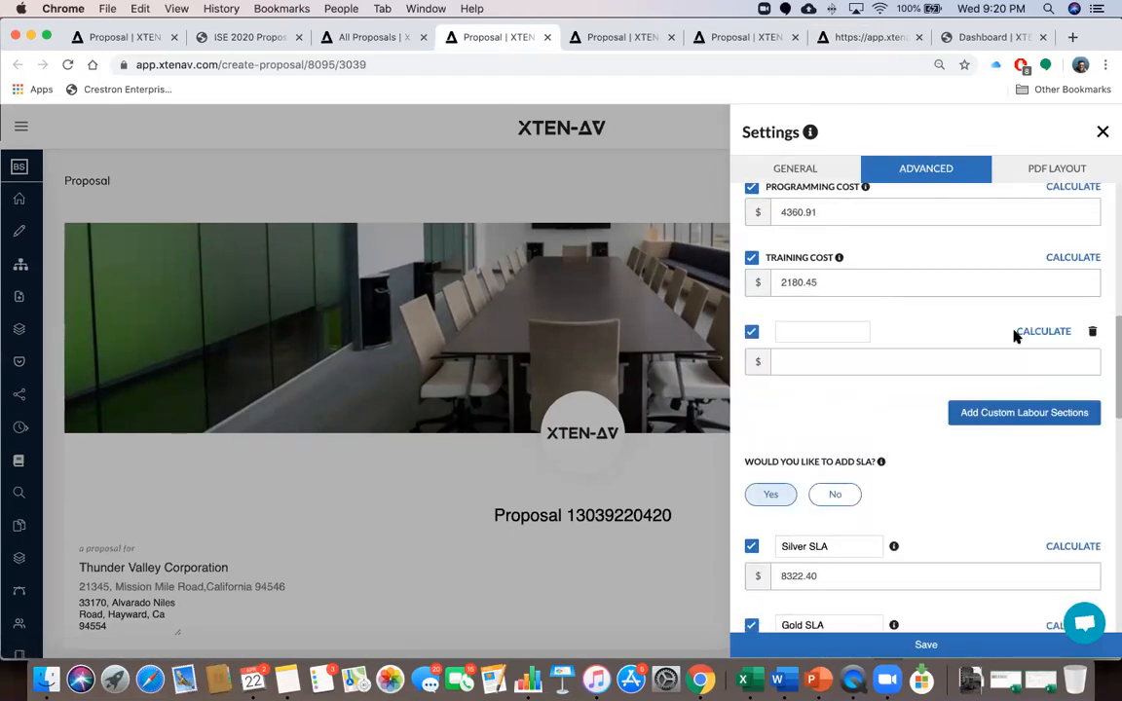
click(977, 413)
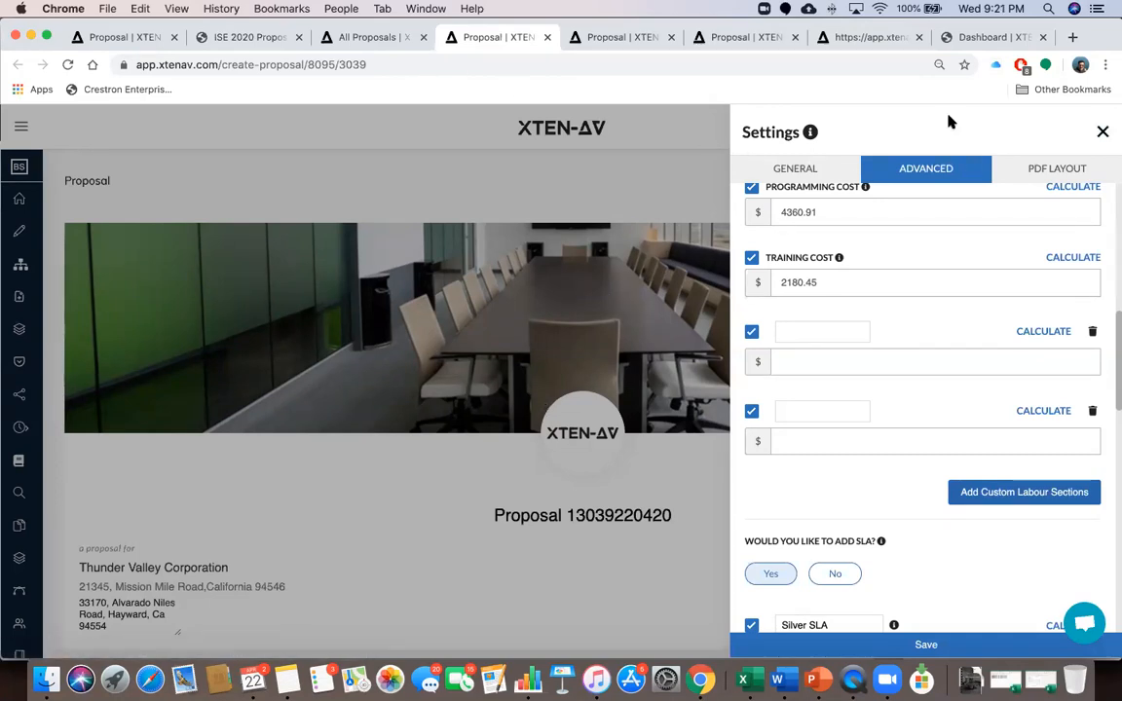
click(1103, 133)
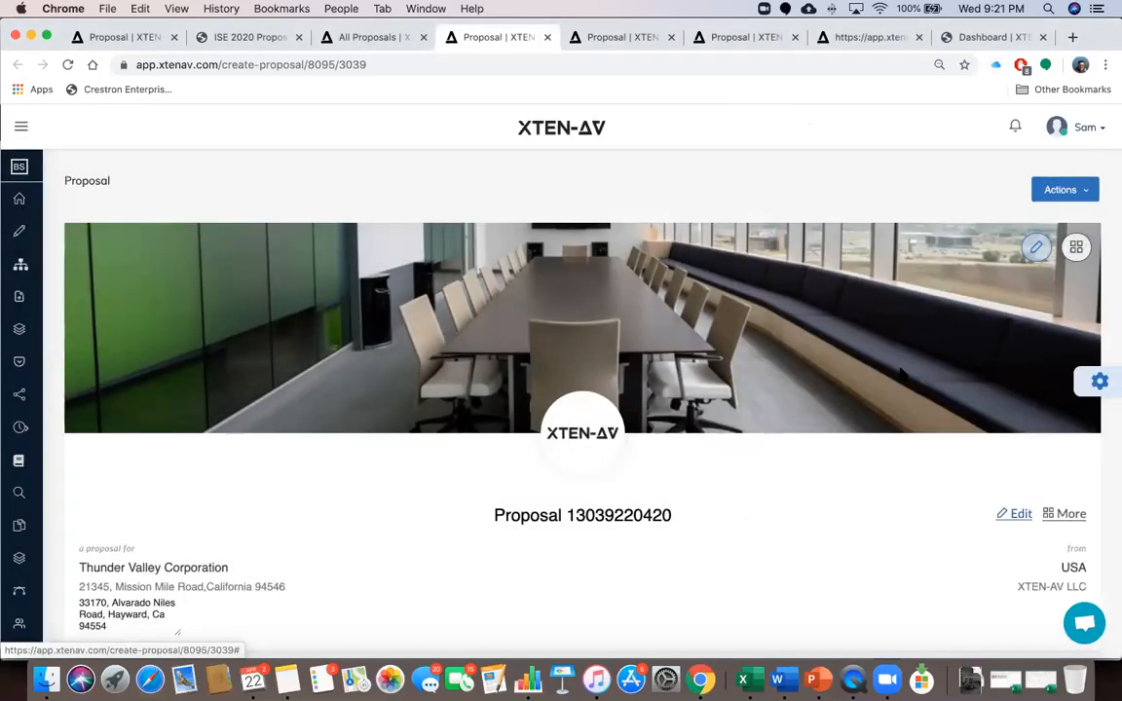
scroll(885, 401, down, 8)
scroll(884, 402, down, 15)
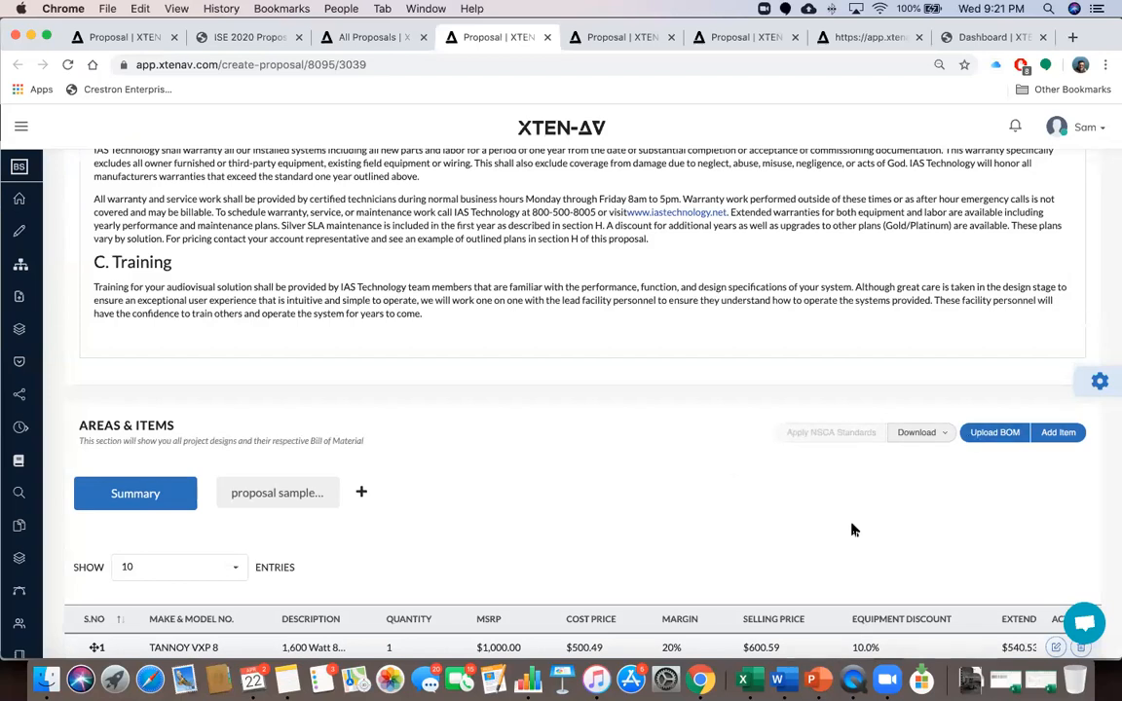
scroll(851, 529, down, 2)
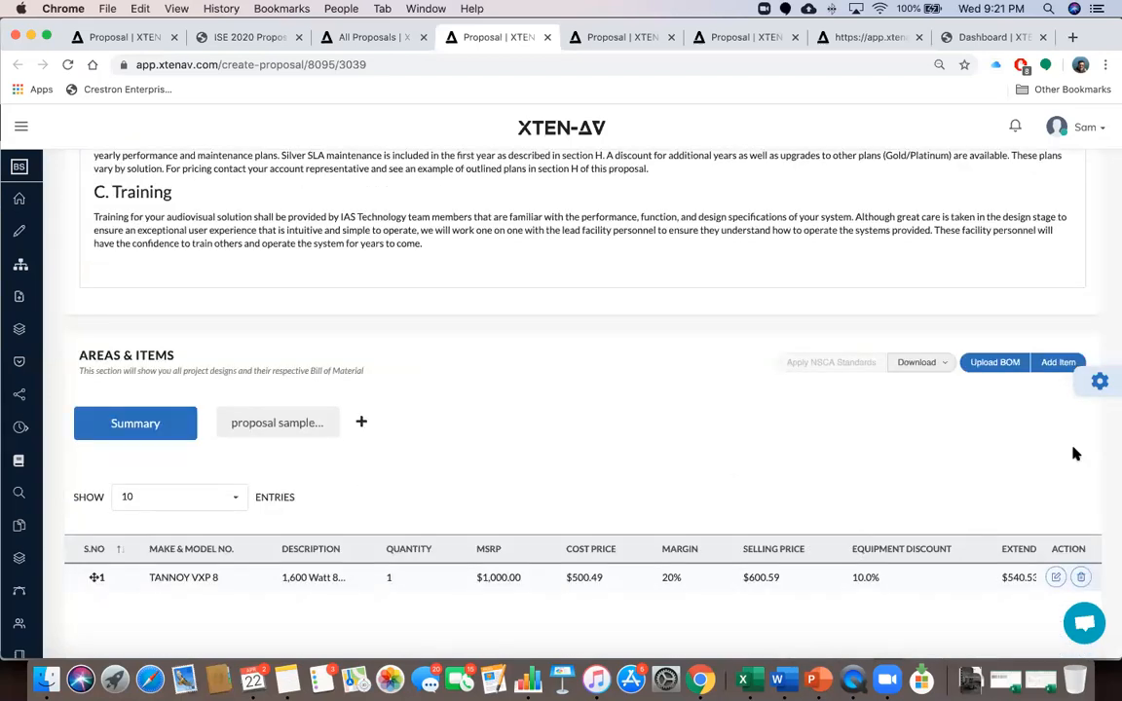
click(1099, 384)
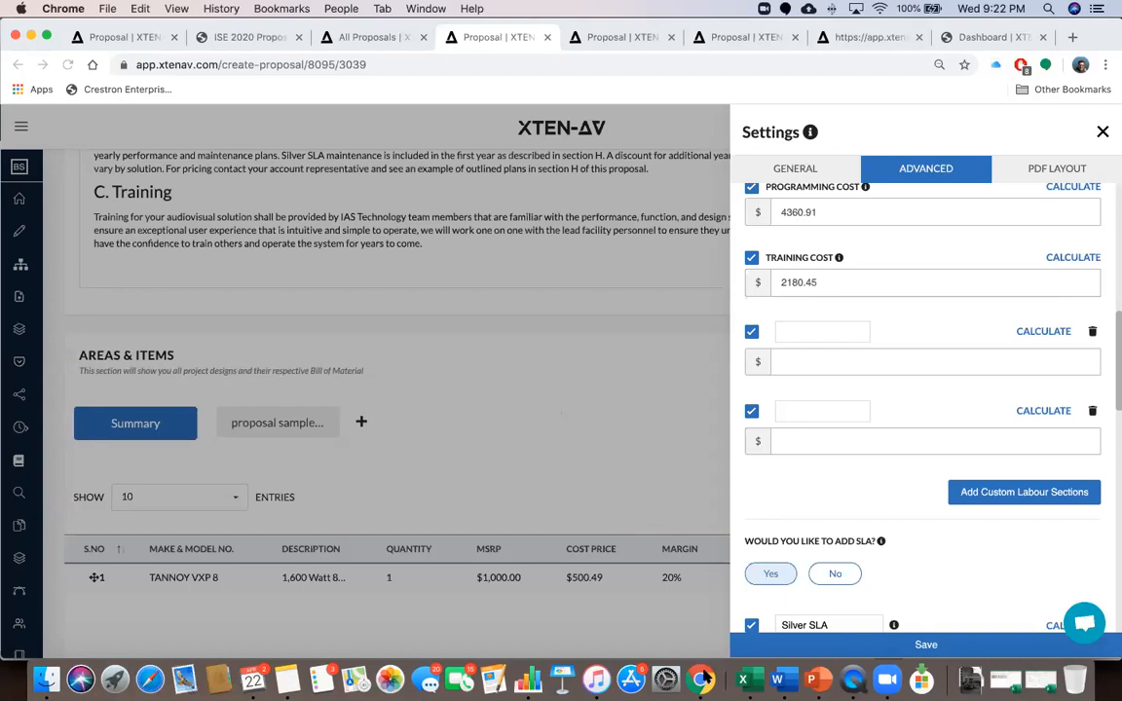
Enlarge Excel and bring xtenav_bom_upload_format forward, then open ISE 2020 Proposal version 4.pdf from Downloads
click(743, 679)
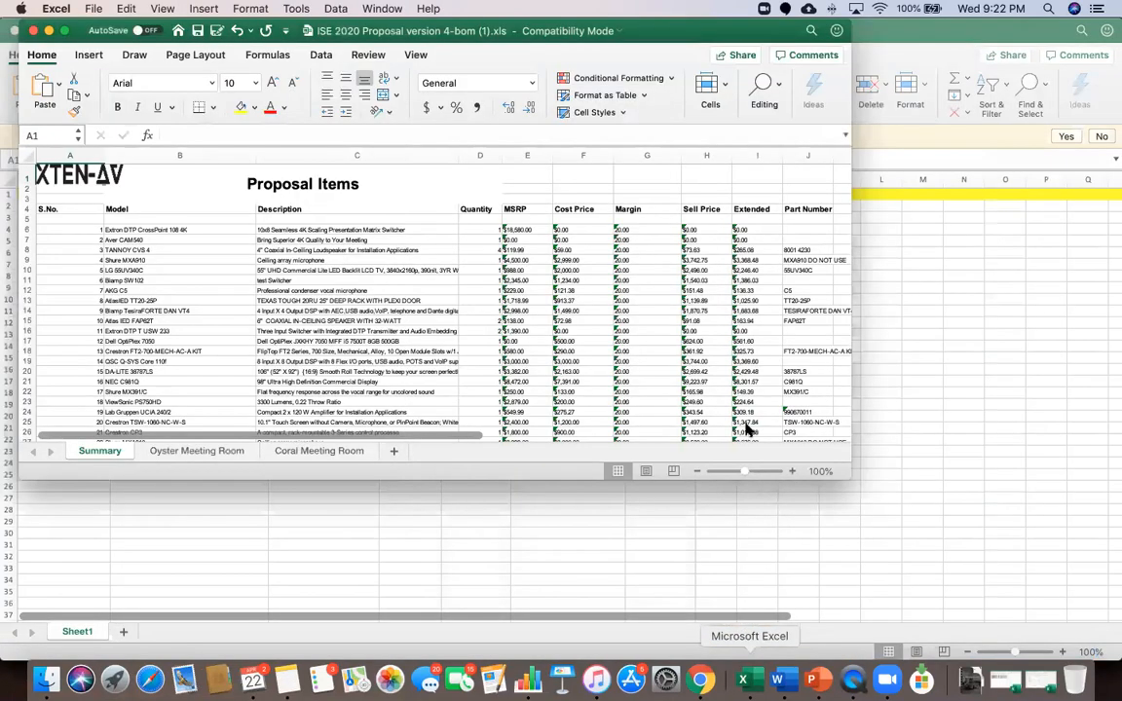
drag(847, 475, 859, 487)
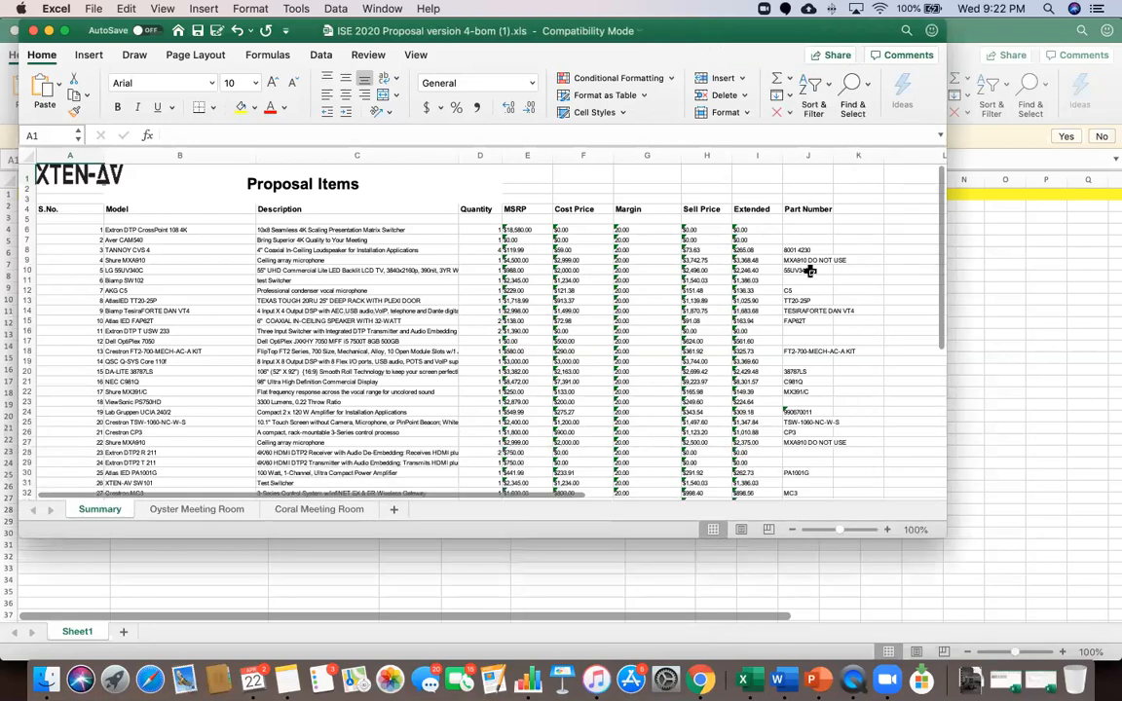
click(1031, 310)
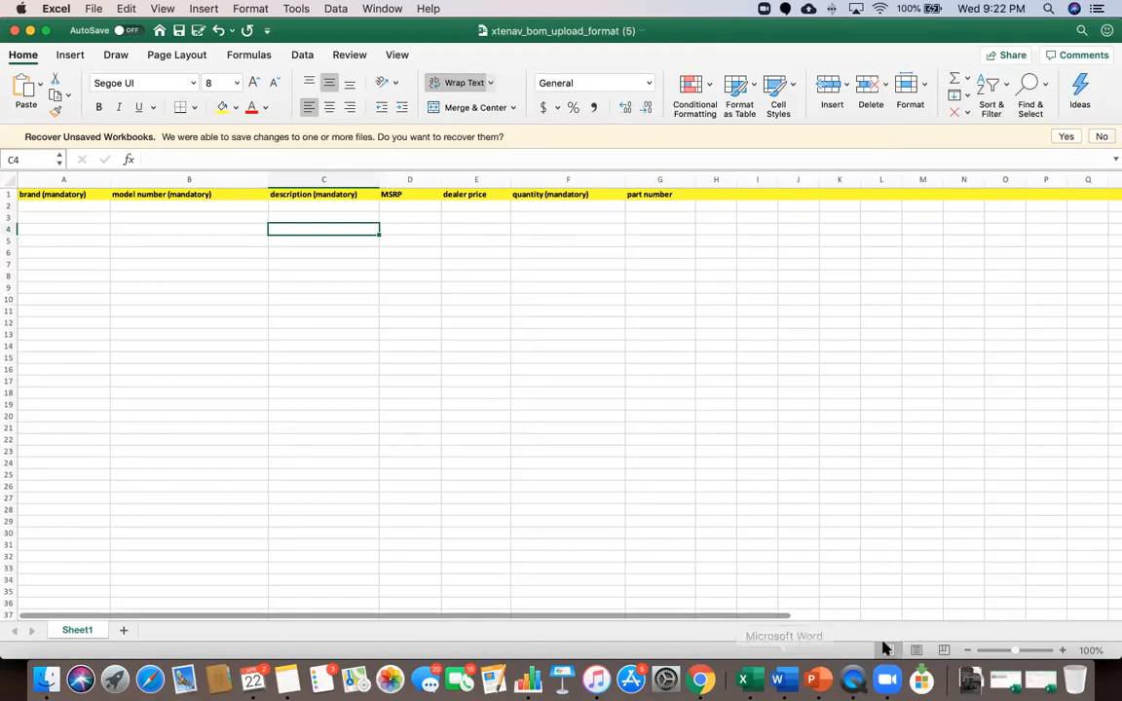
click(970, 680)
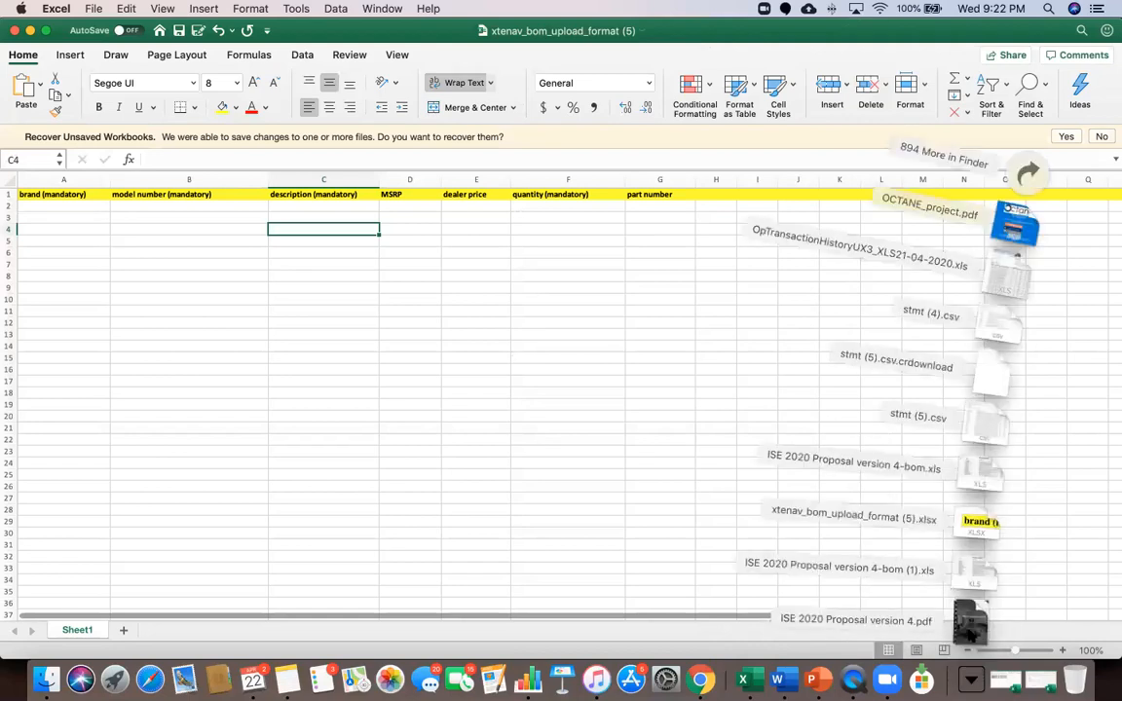
click(970, 624)
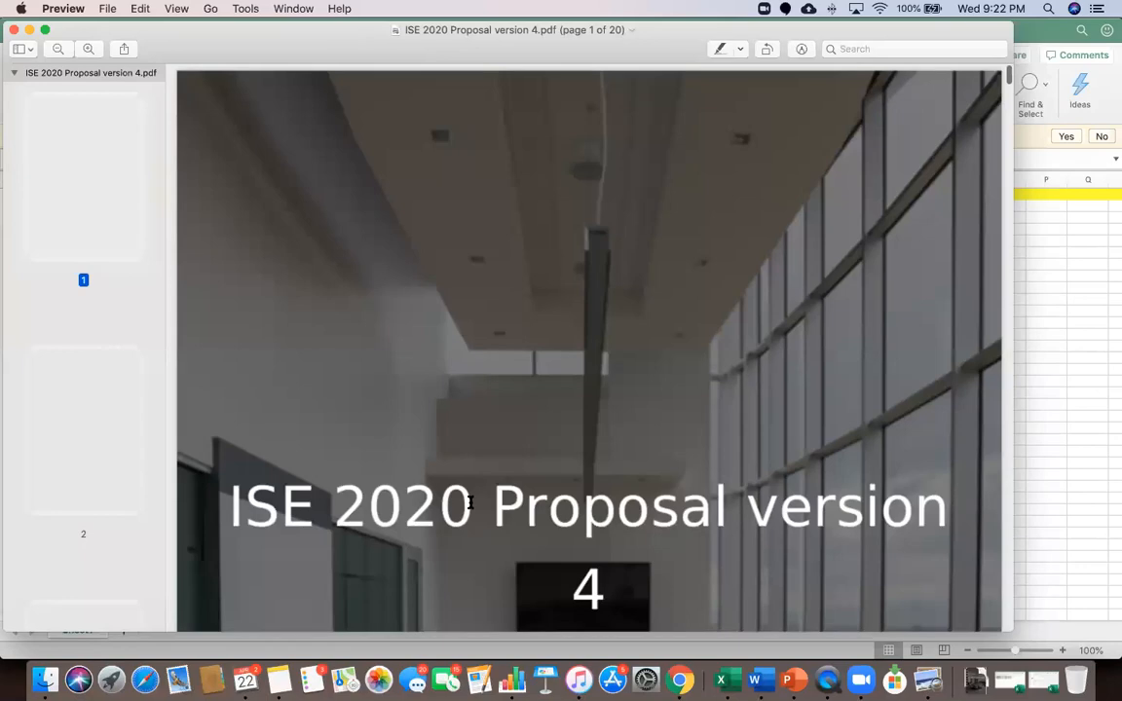
Scroll from the cover to page 8's Coral Meeting Room list, where prices show $0.00
scroll(469, 500, down, 10)
scroll(469, 500, down, 20)
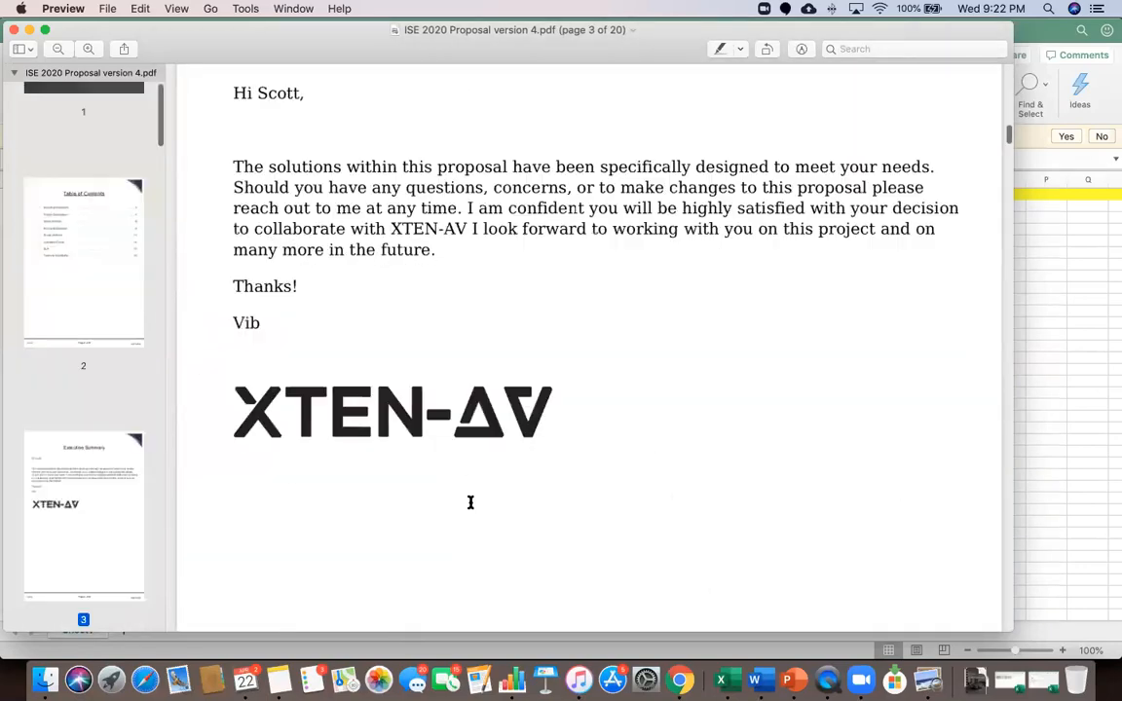
scroll(469, 503, down, 20)
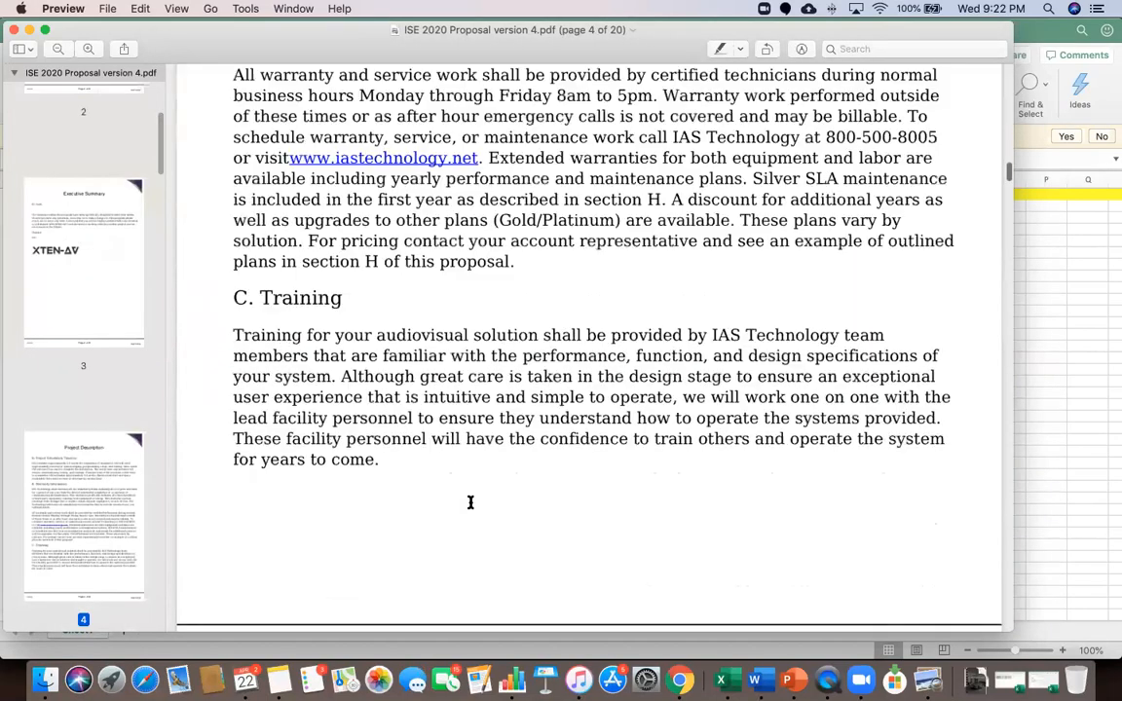
scroll(469, 502, down, 20)
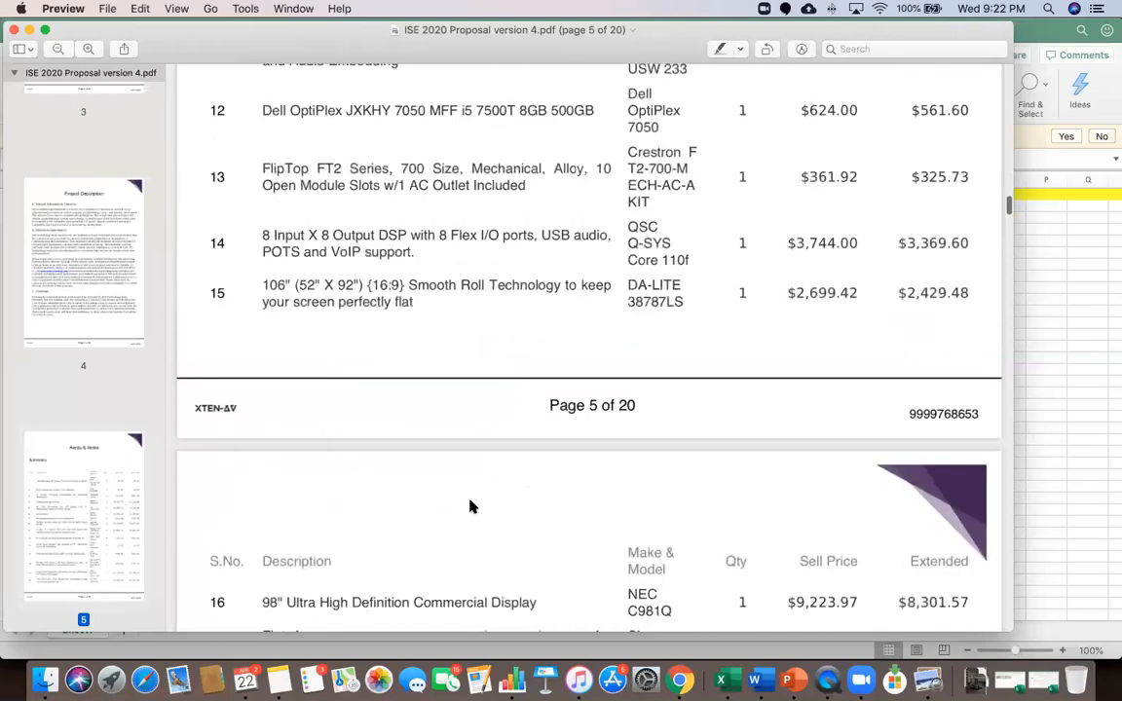
scroll(469, 507, down, 10)
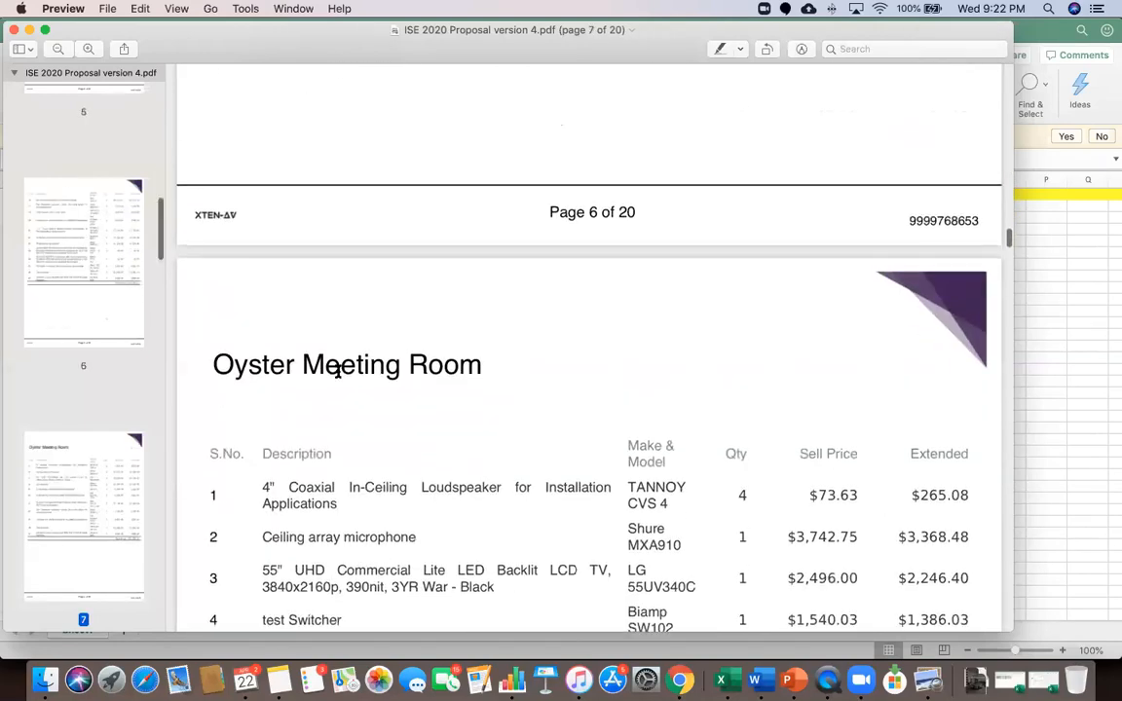
scroll(342, 471, down, 15)
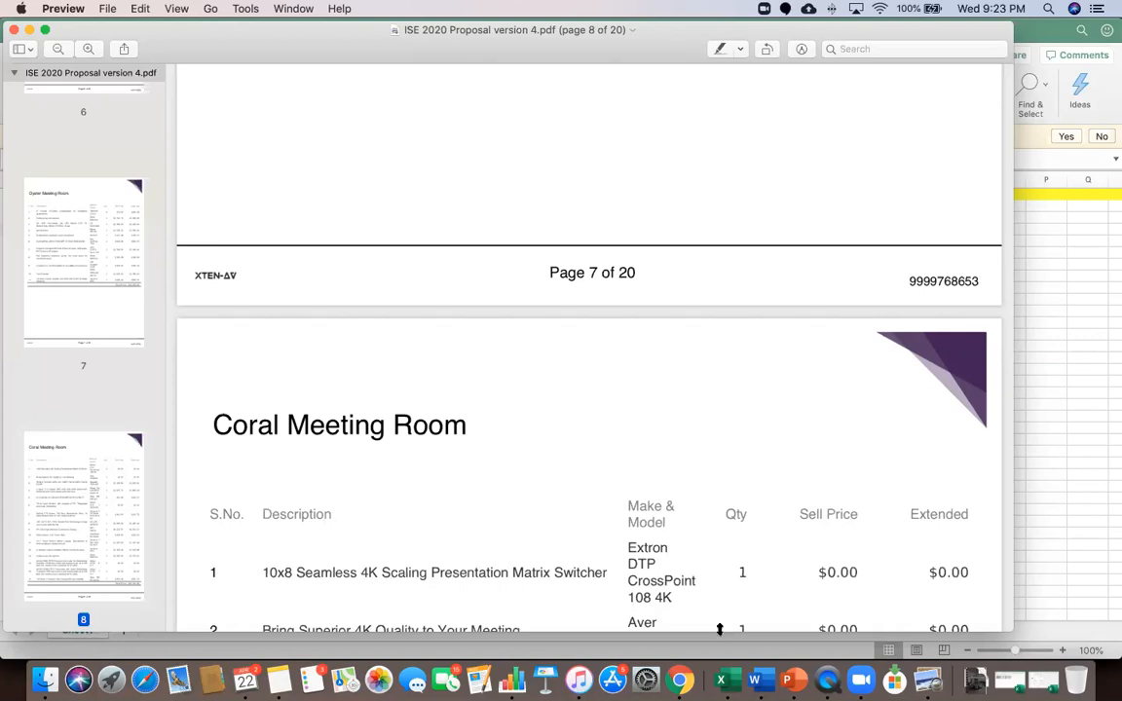
Back in XTEN-AV's Advanced settings, answer Yes to adding optional products
click(682, 679)
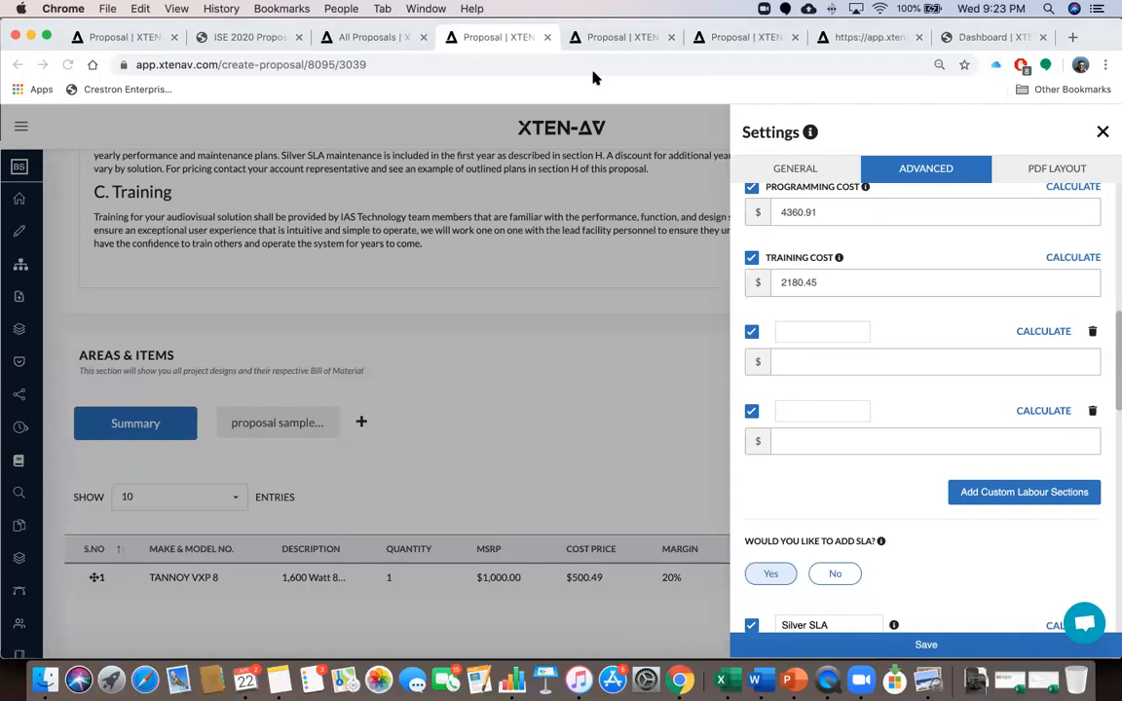
scroll(875, 448, down, 15)
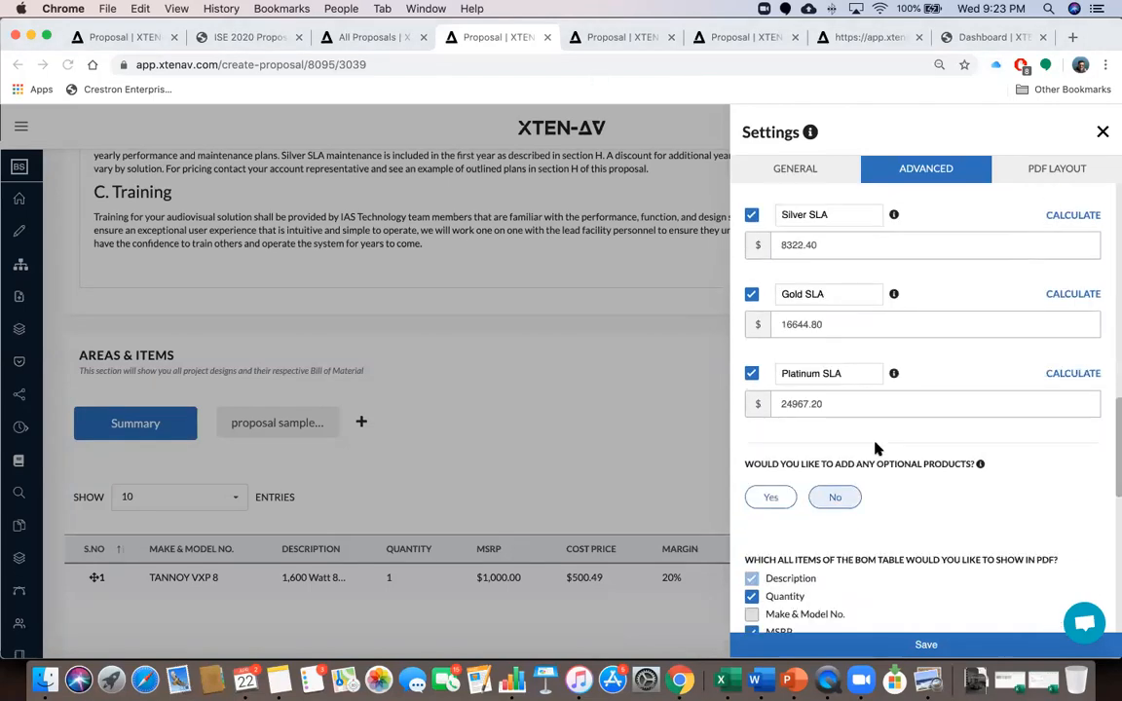
scroll(875, 448, down, 4)
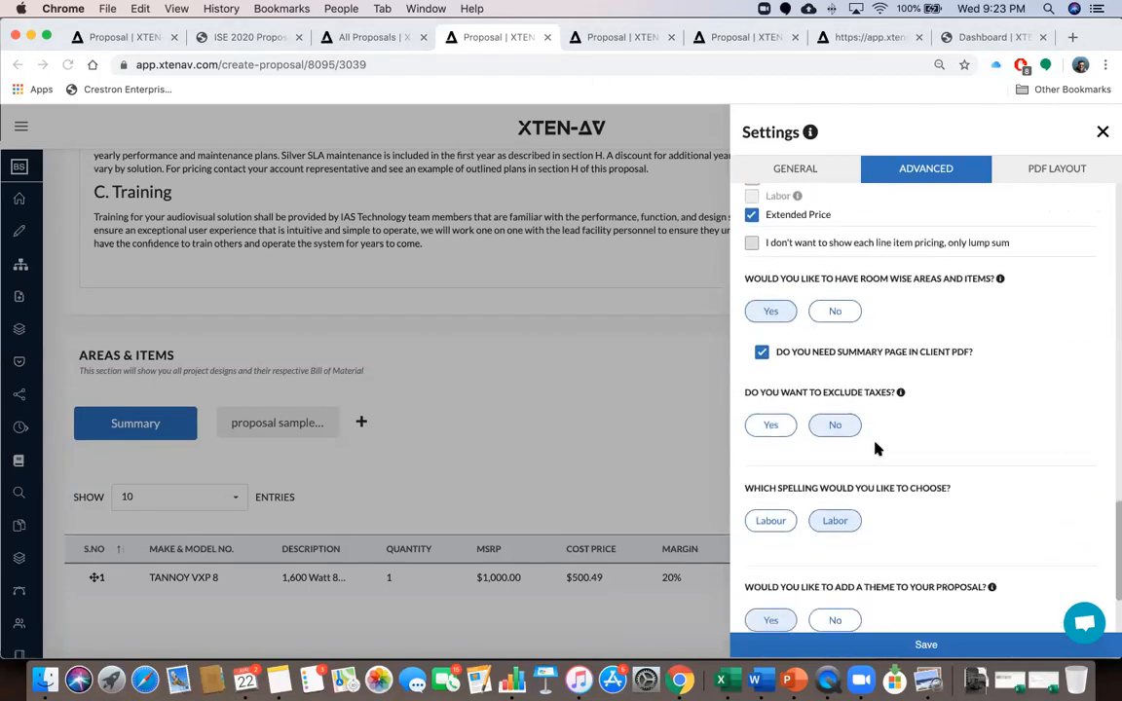
scroll(915, 439, down, 2)
scroll(916, 440, up, 4)
scroll(915, 439, up, 7)
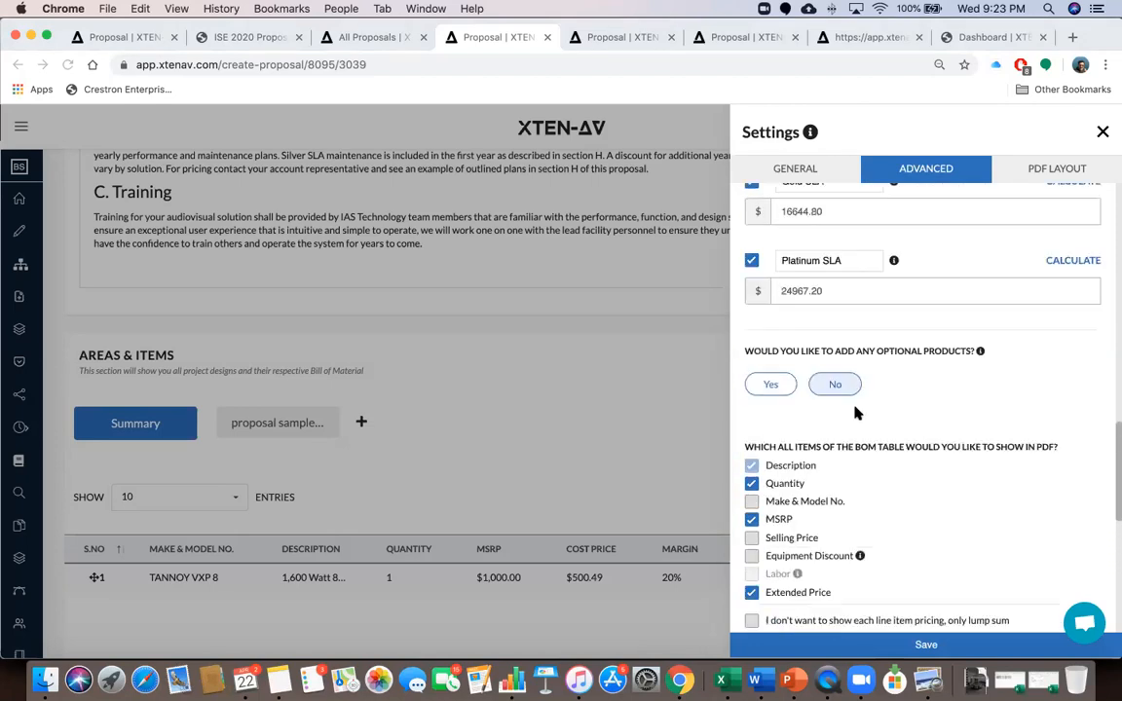
click(770, 393)
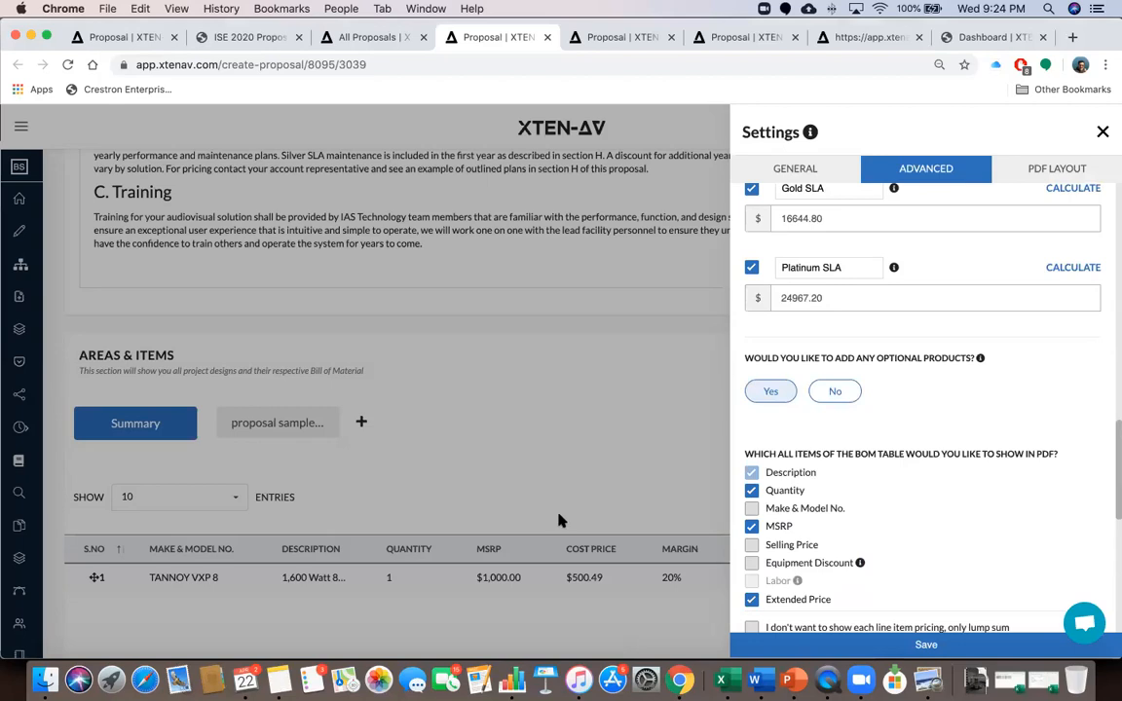
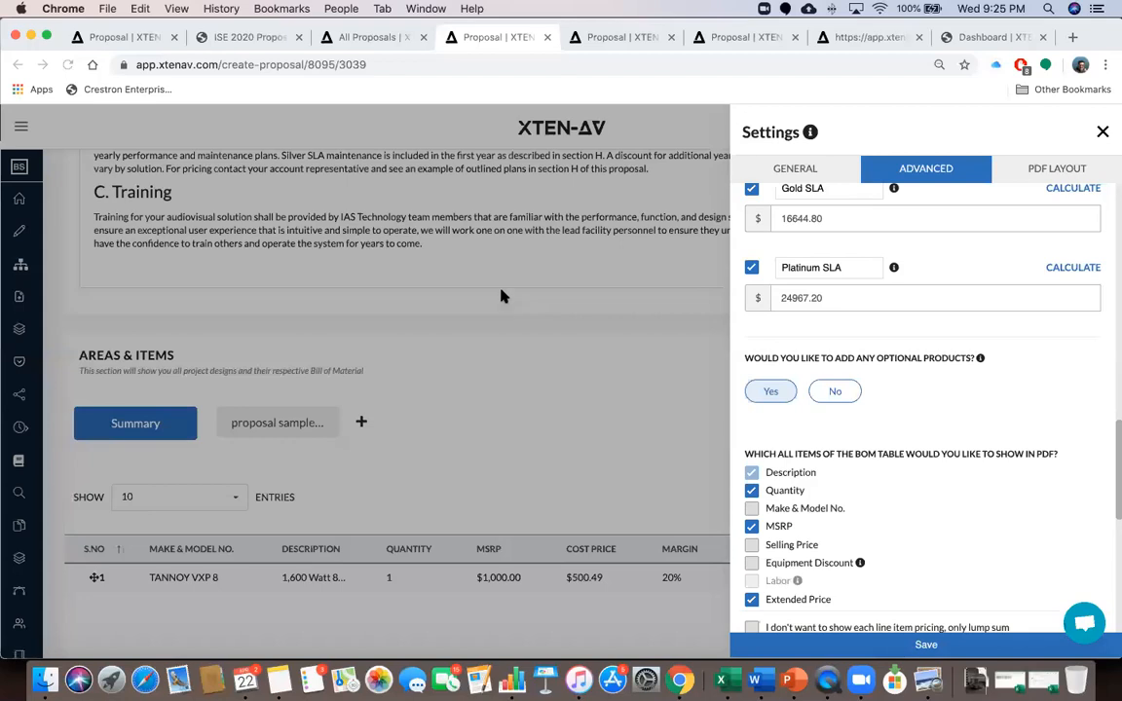
Cycle through the All Proposals, ISE 2020 PDF and proposal tabs, ending on the first proposal's tab
click(365, 37)
click(228, 37)
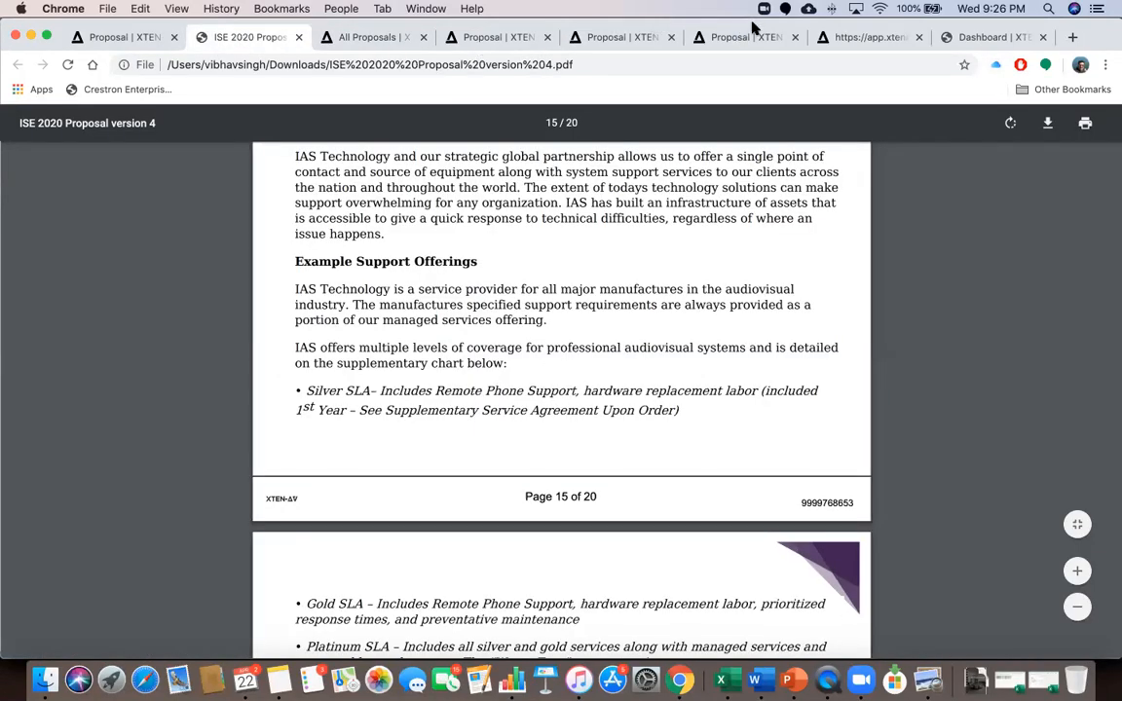
click(365, 37)
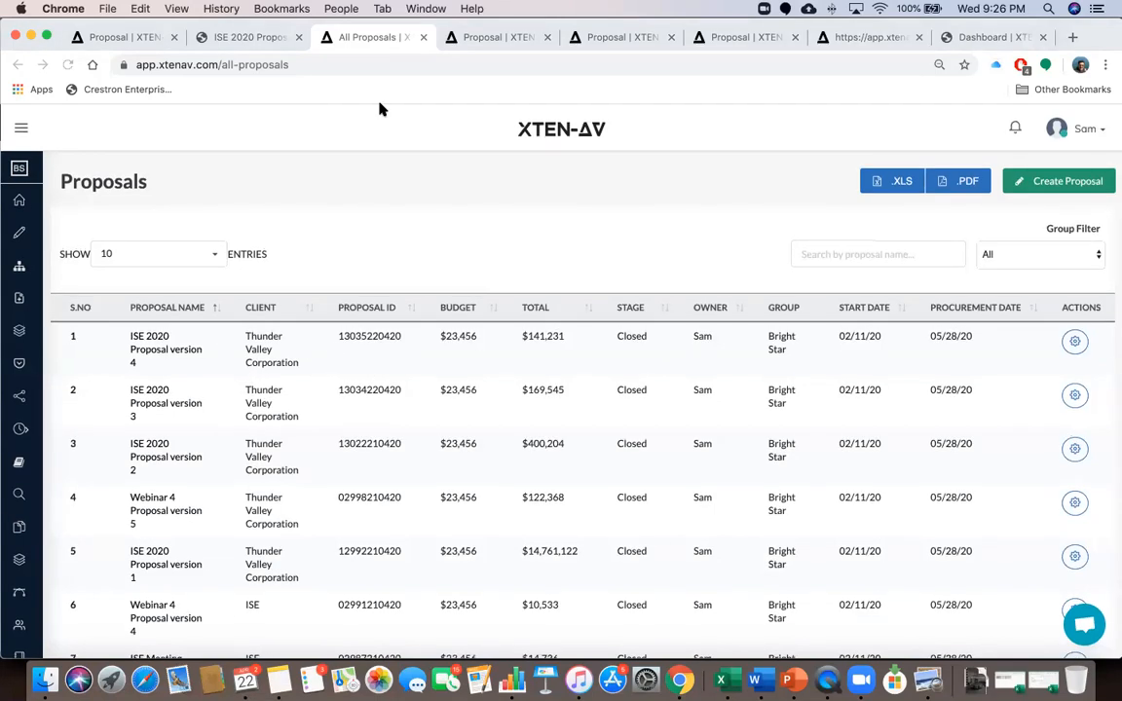
click(486, 39)
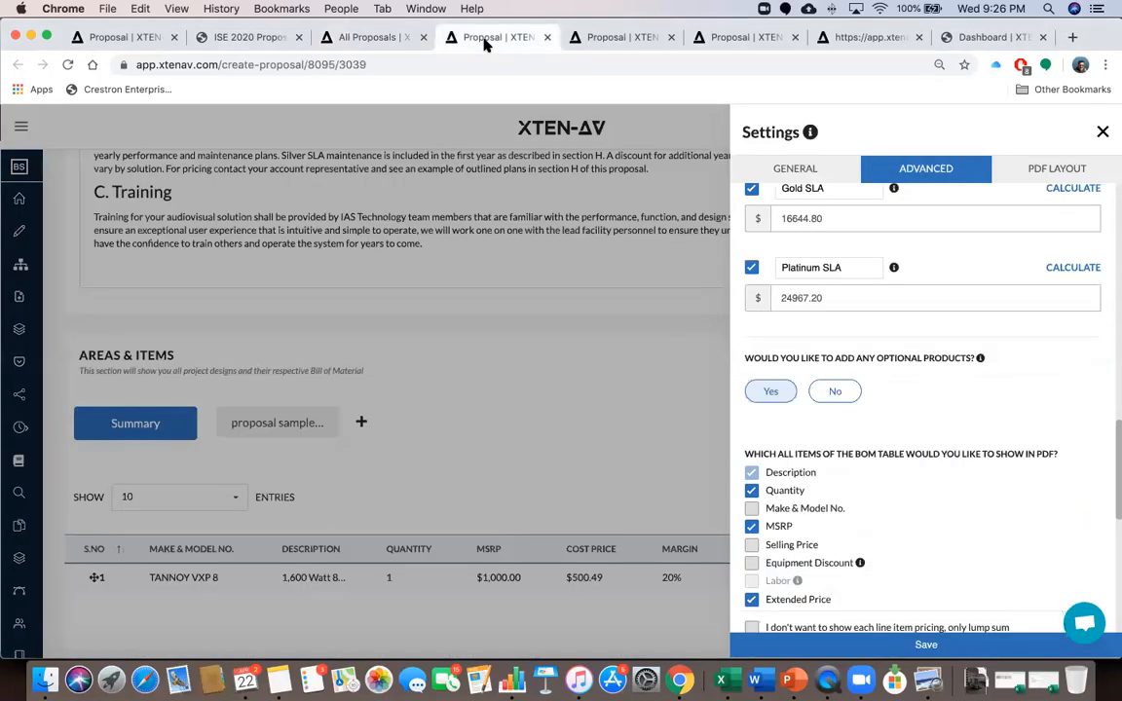
click(615, 36)
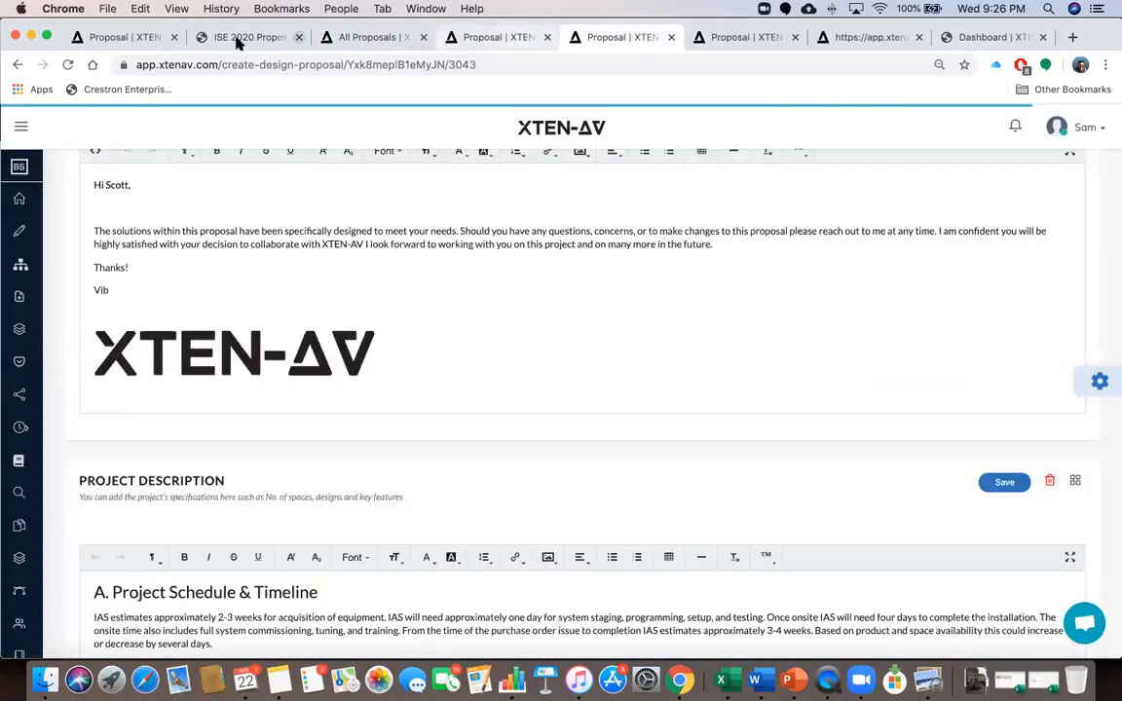
click(238, 37)
click(126, 37)
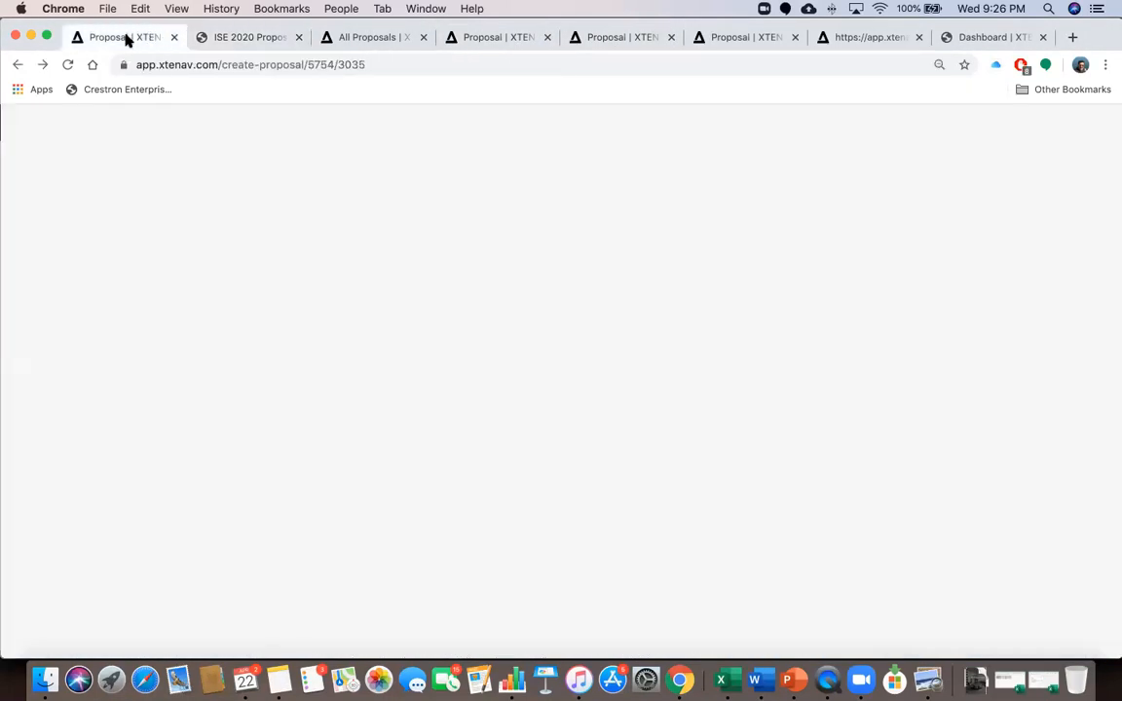
Go from the Ise 2020 project overview into the Coral Meeting Room design overview via its Edit card
click(82, 183)
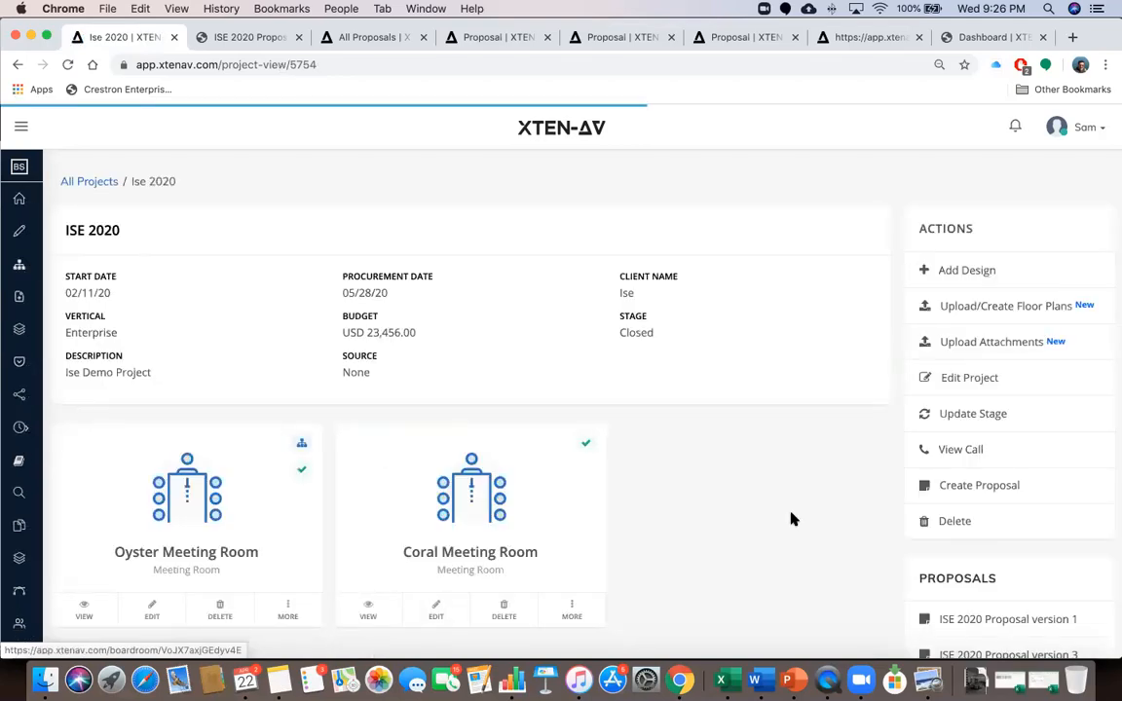
scroll(980, 515, down, 3)
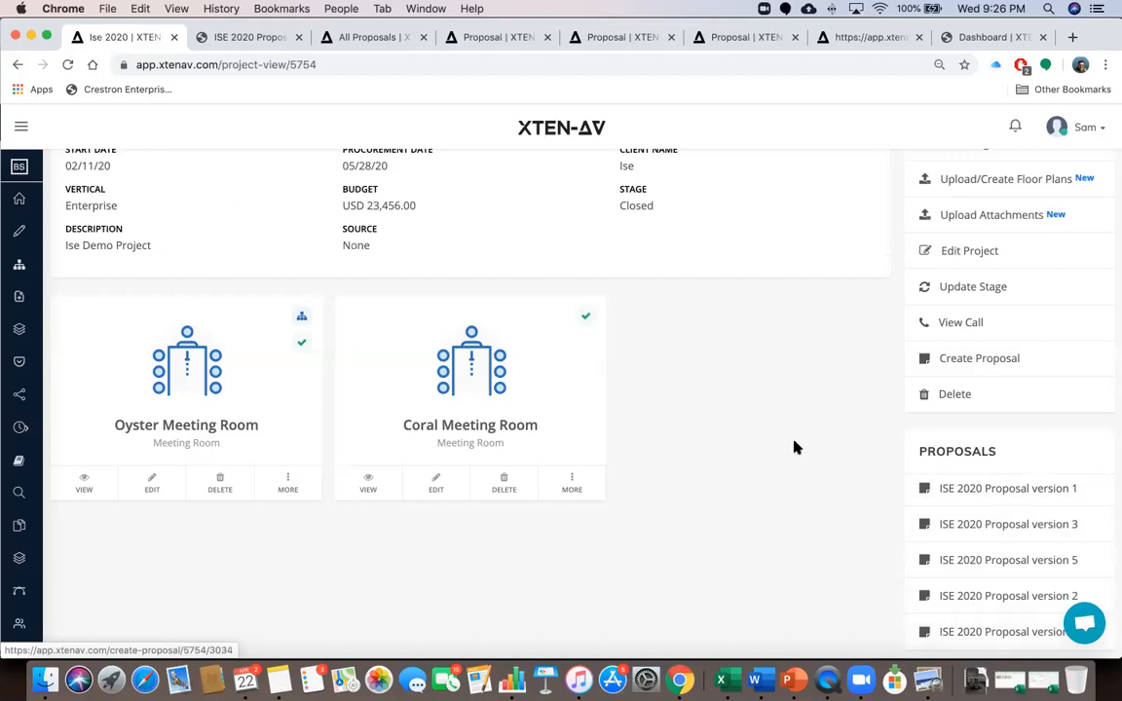
click(441, 484)
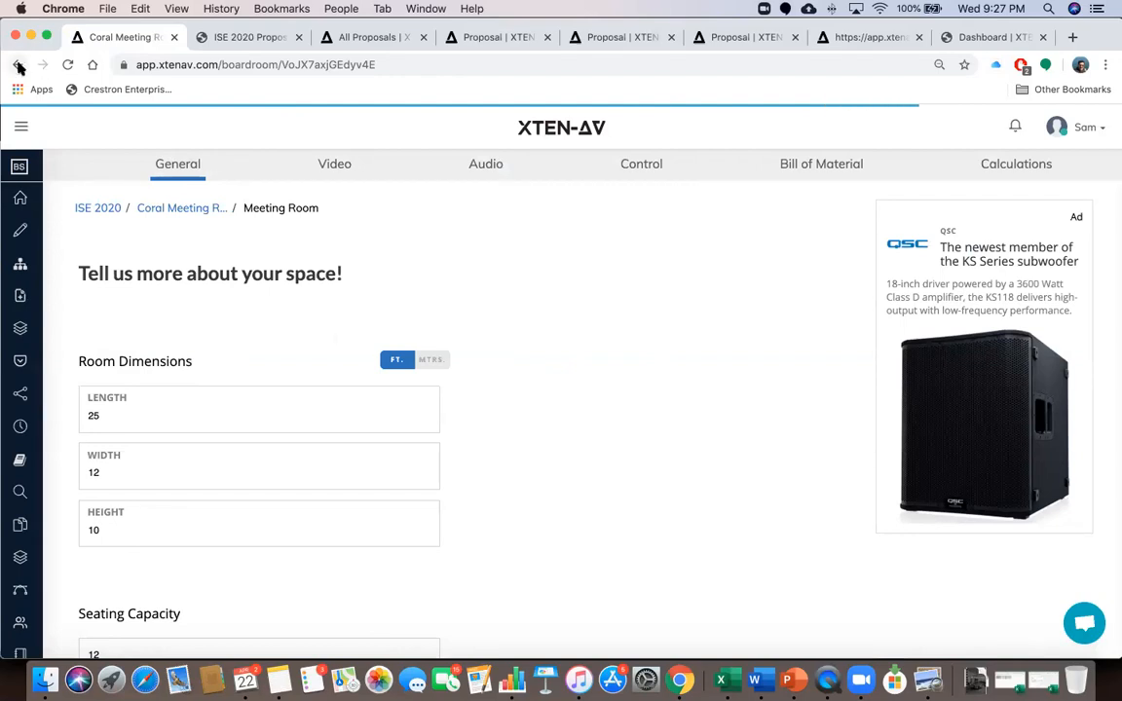
click(178, 212)
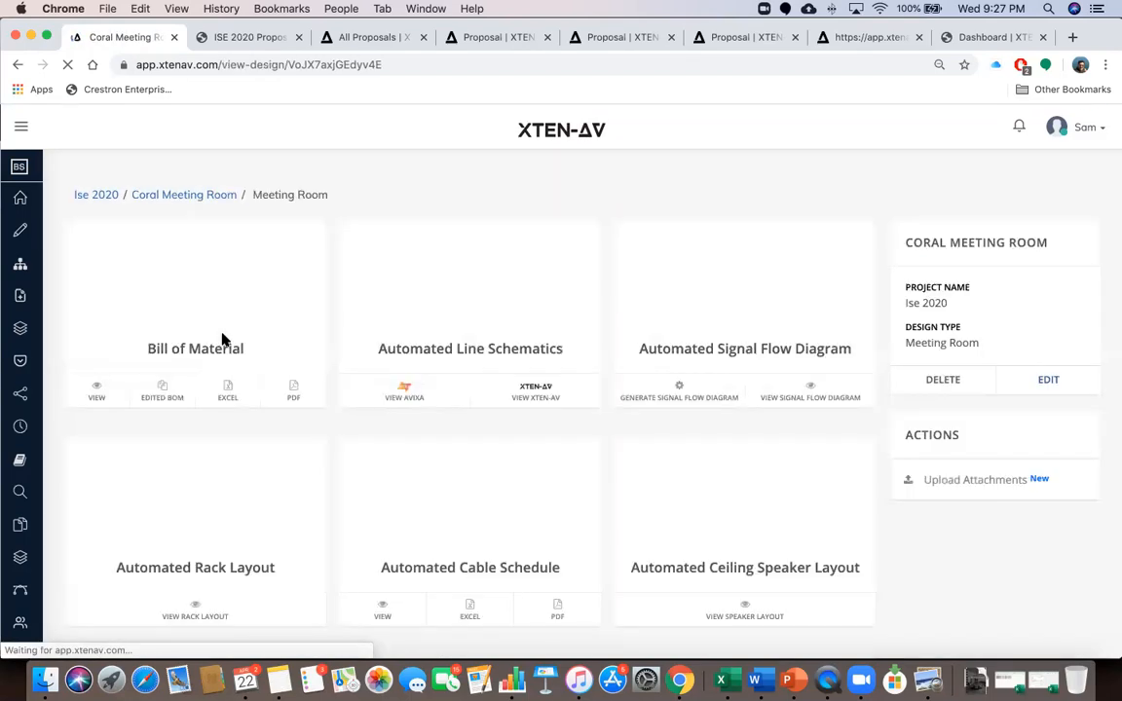
List all Coral Meeting Room proposals in a new tab and compare it with the ISE 2020 PDF
scroll(210, 491, down, 5)
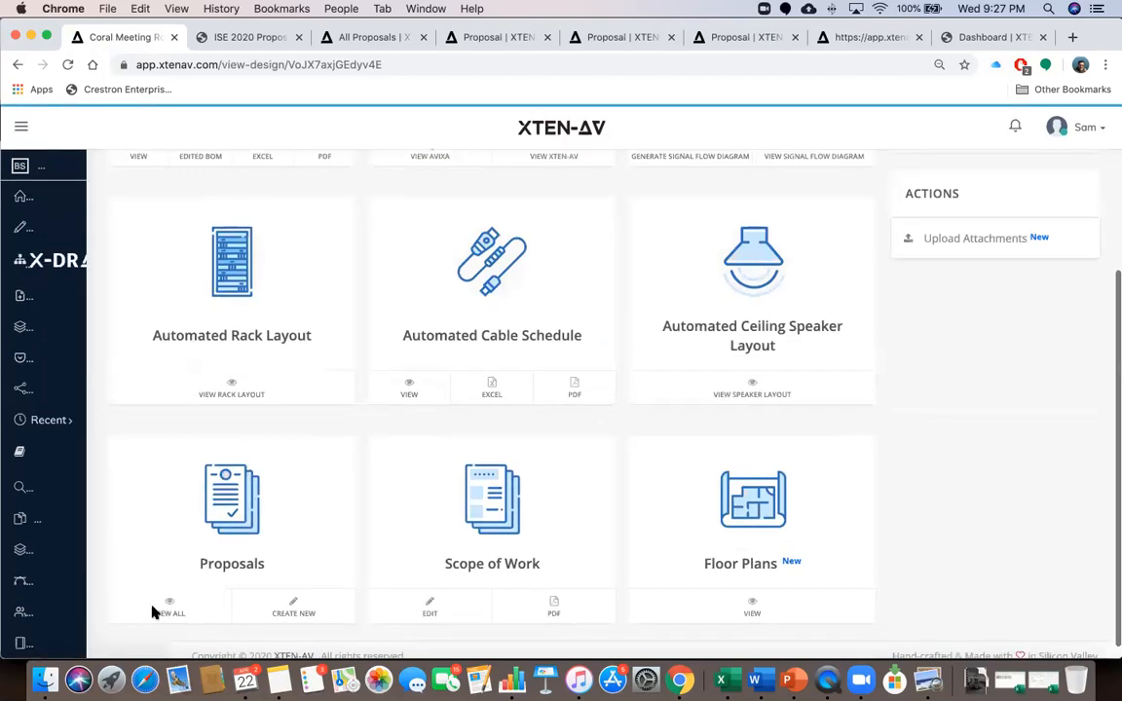
click(243, 636)
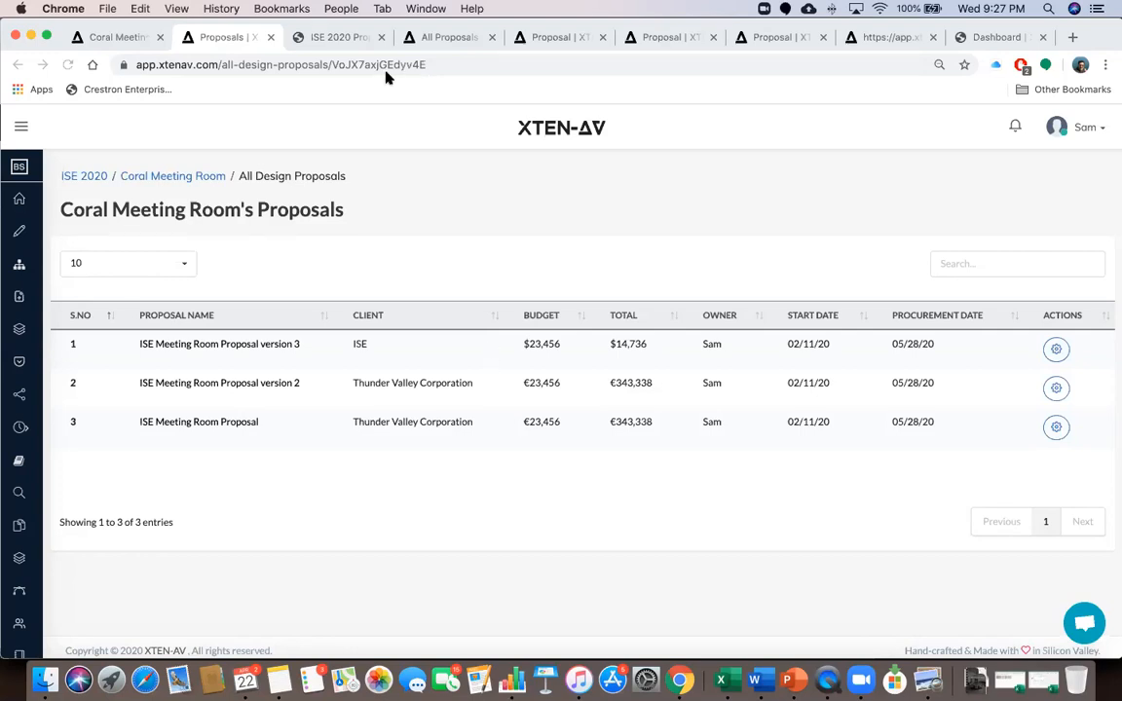
click(348, 37)
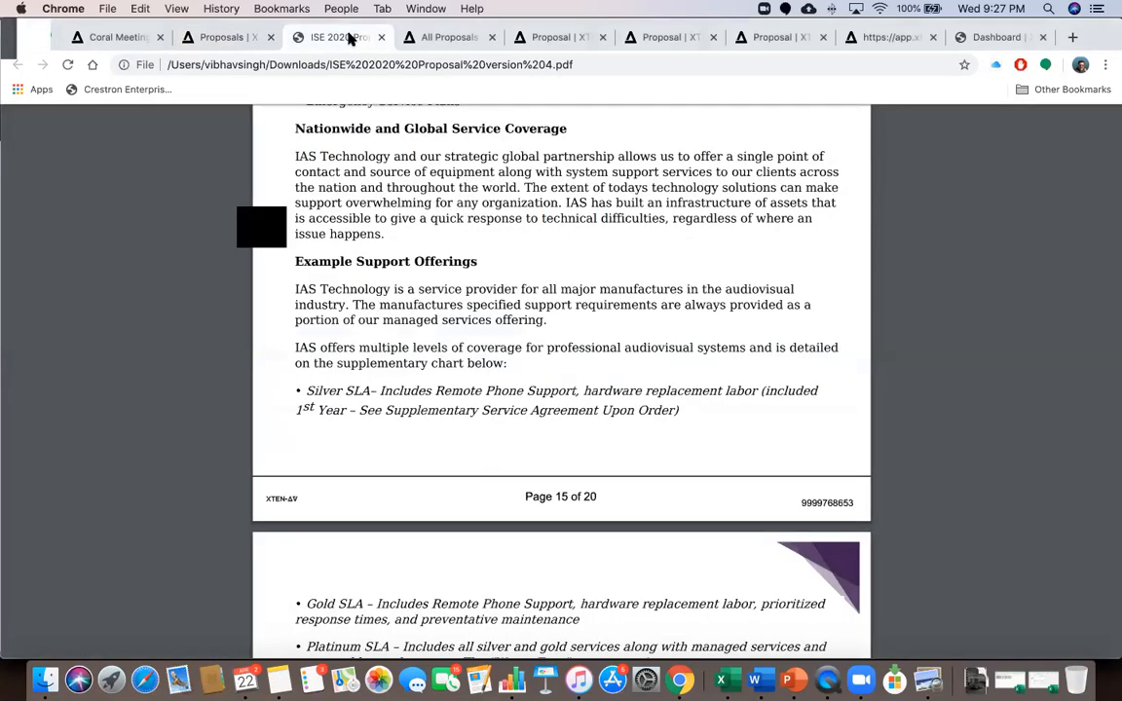
click(224, 37)
Move through the open tabs and settle on Oyster Meeting Room Proposal version 6
click(461, 40)
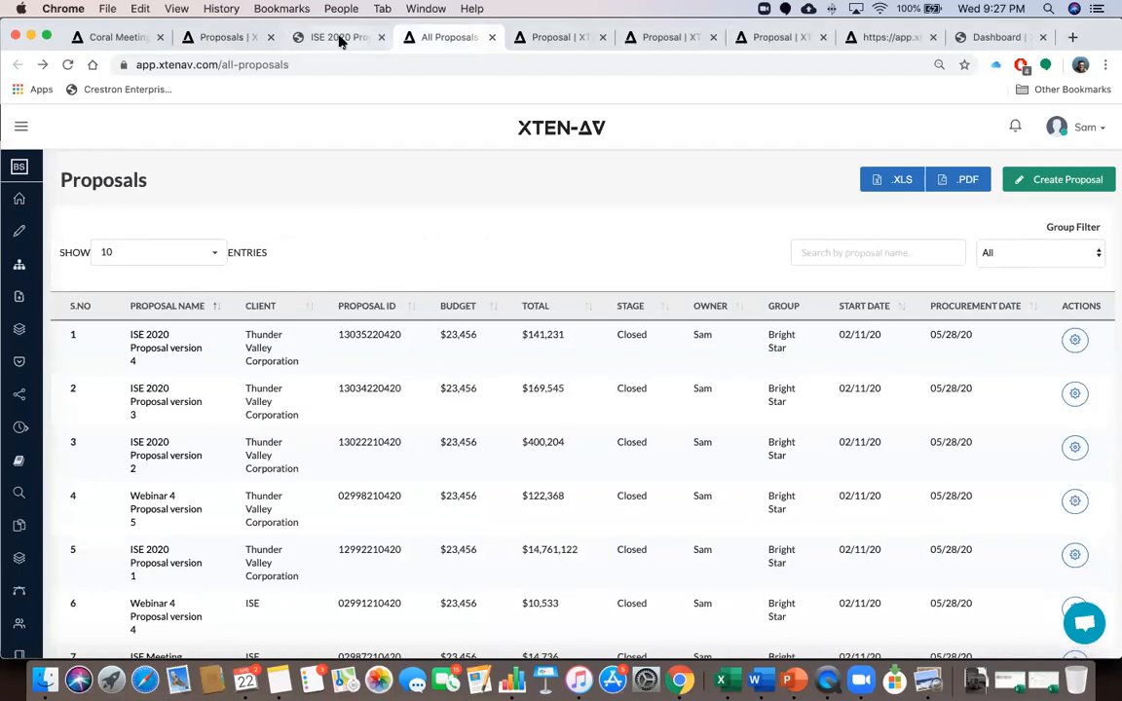
click(297, 37)
click(225, 37)
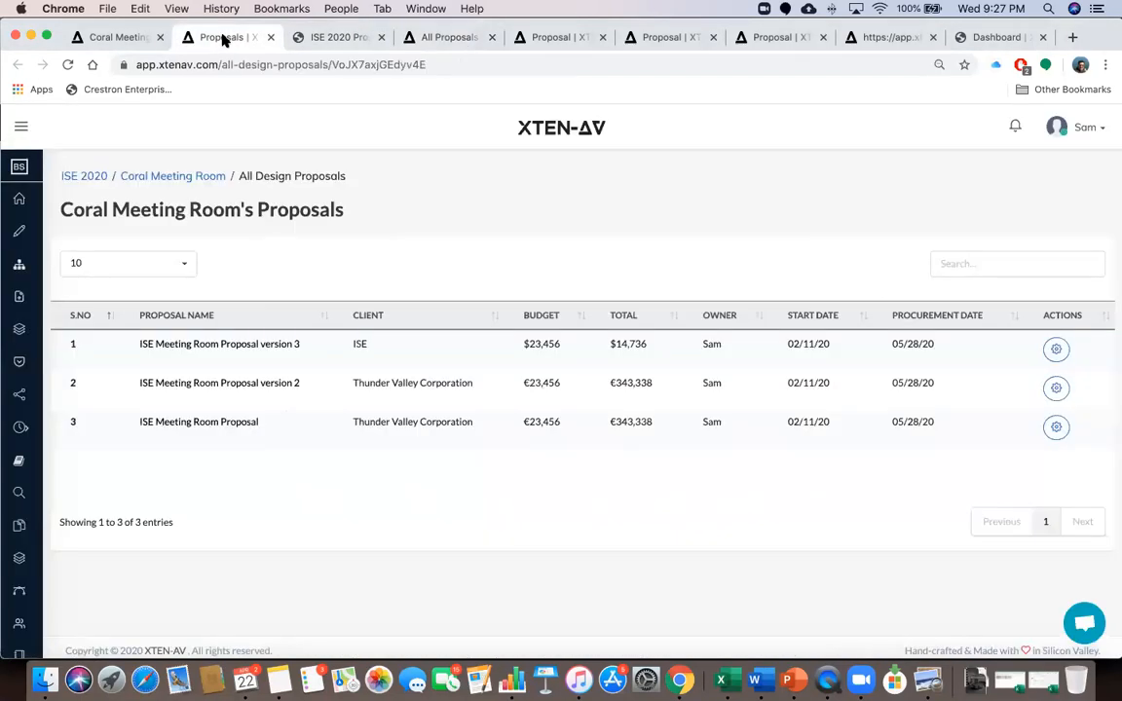
click(133, 39)
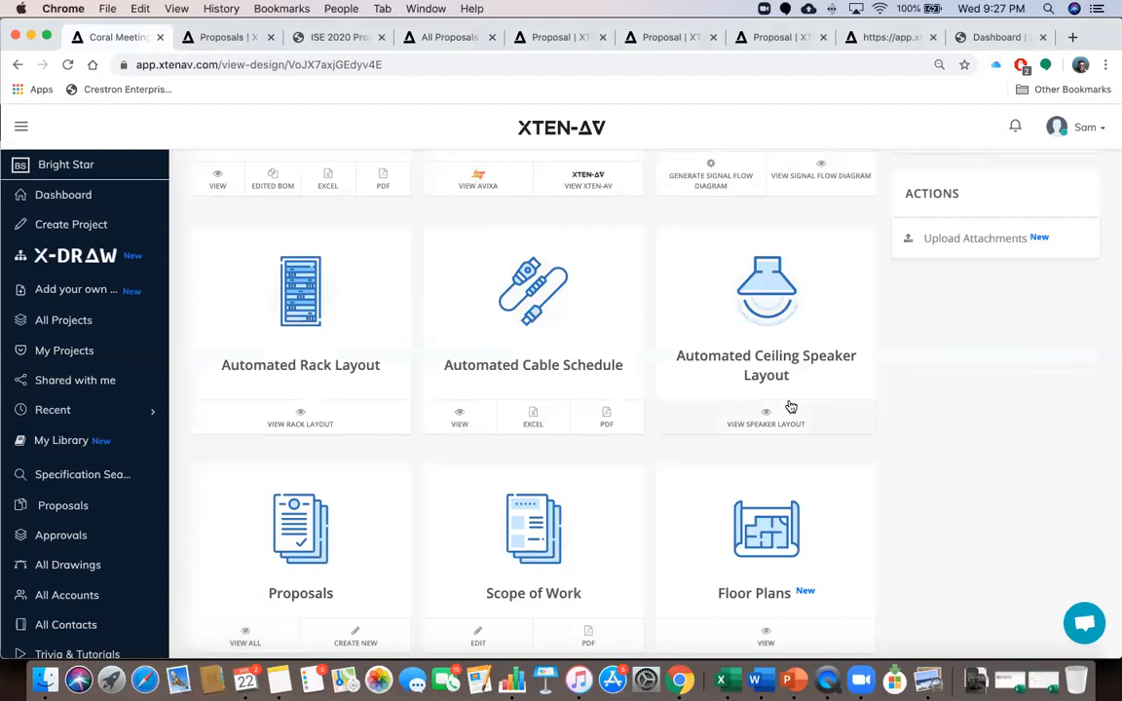
click(681, 37)
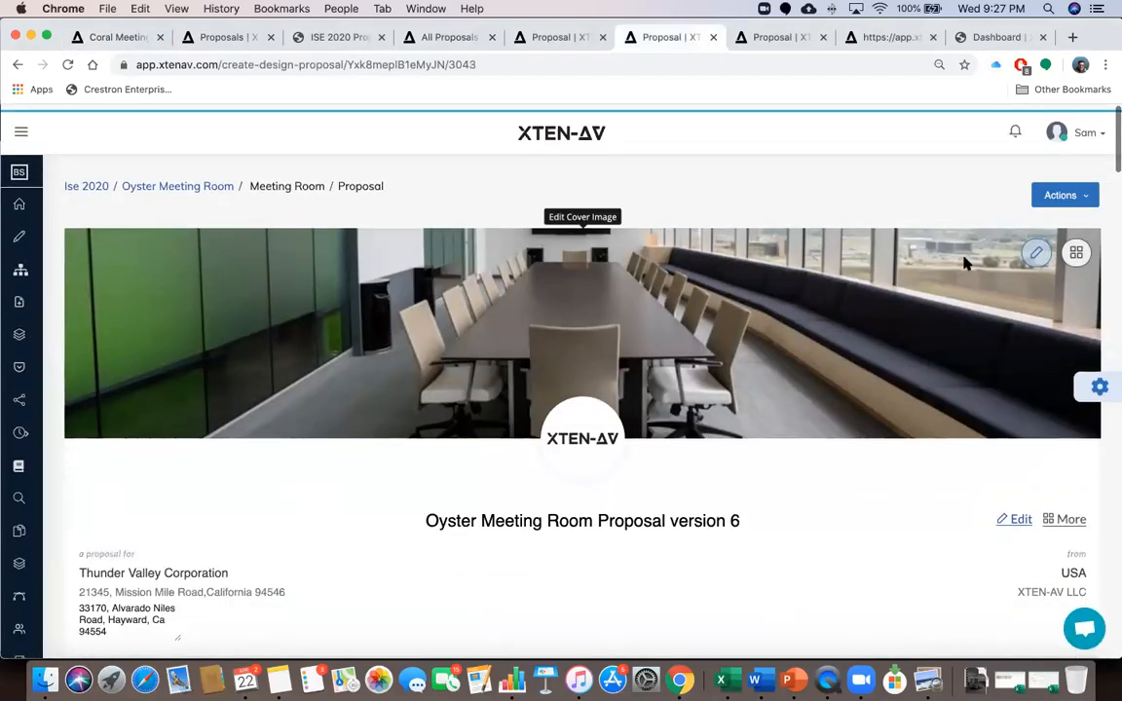
Start a copy of Oyster Meeting Room Proposal version 6 and select its suggested 'Copy of' name
click(1079, 195)
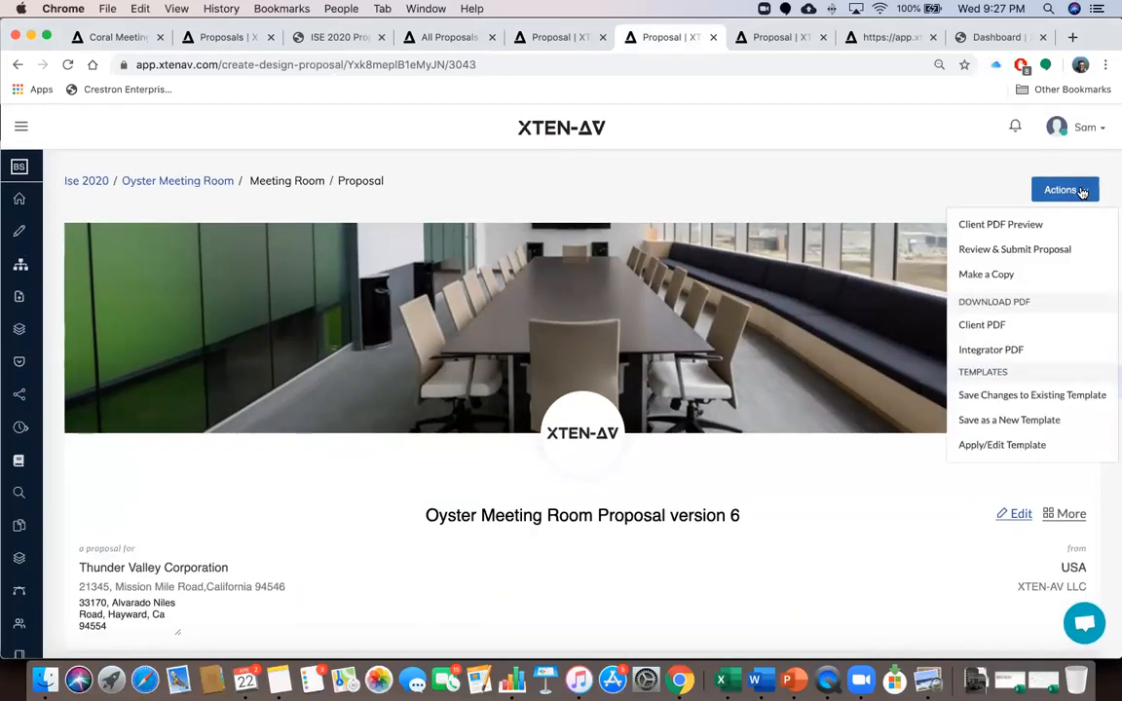
click(1013, 277)
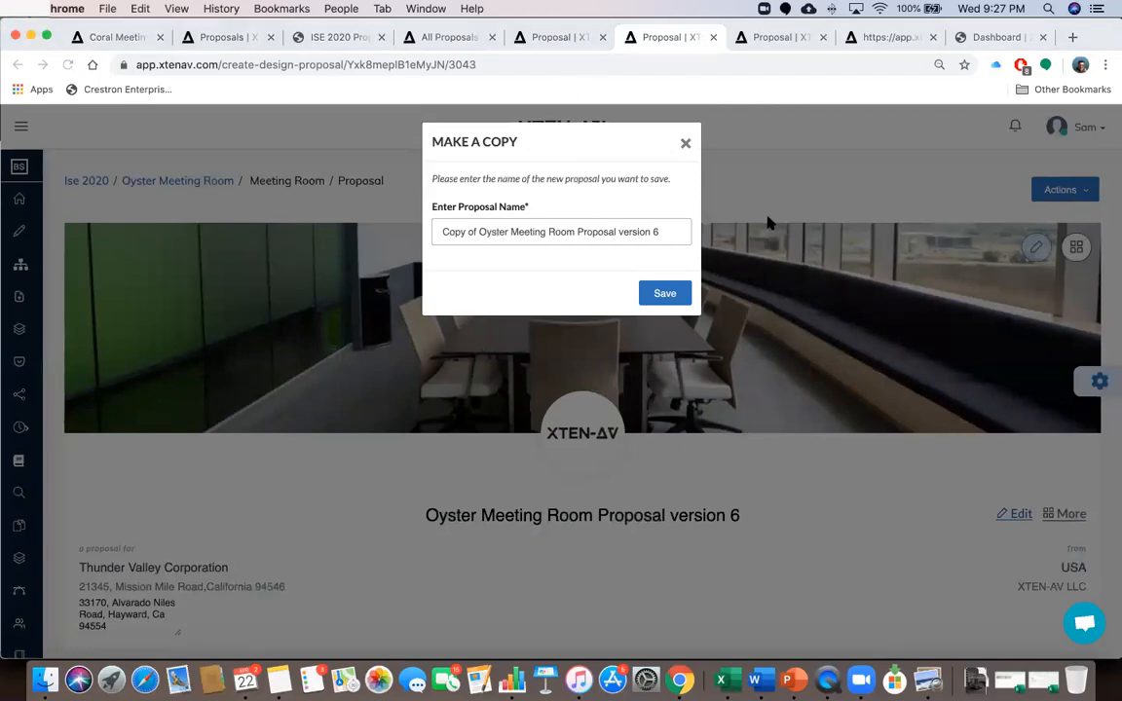
triple_click(564, 231)
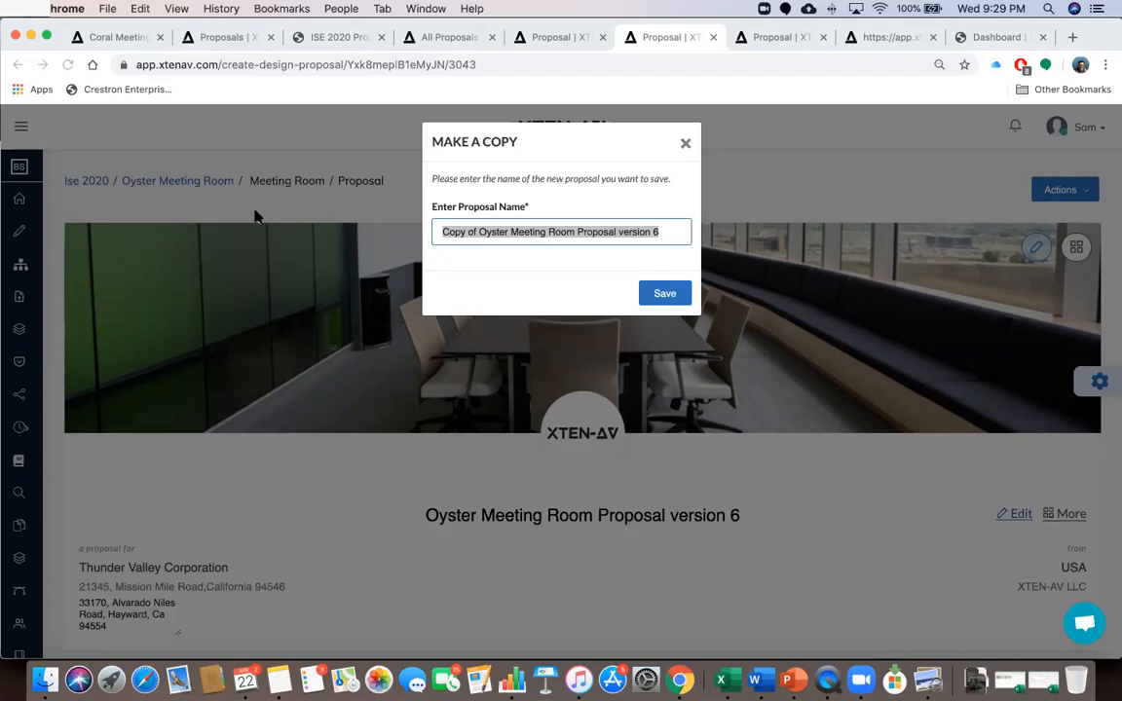
Switch to the proposal showing Areas & Items with Biamp, Atlas and Crestron items, and open support chat
click(328, 39)
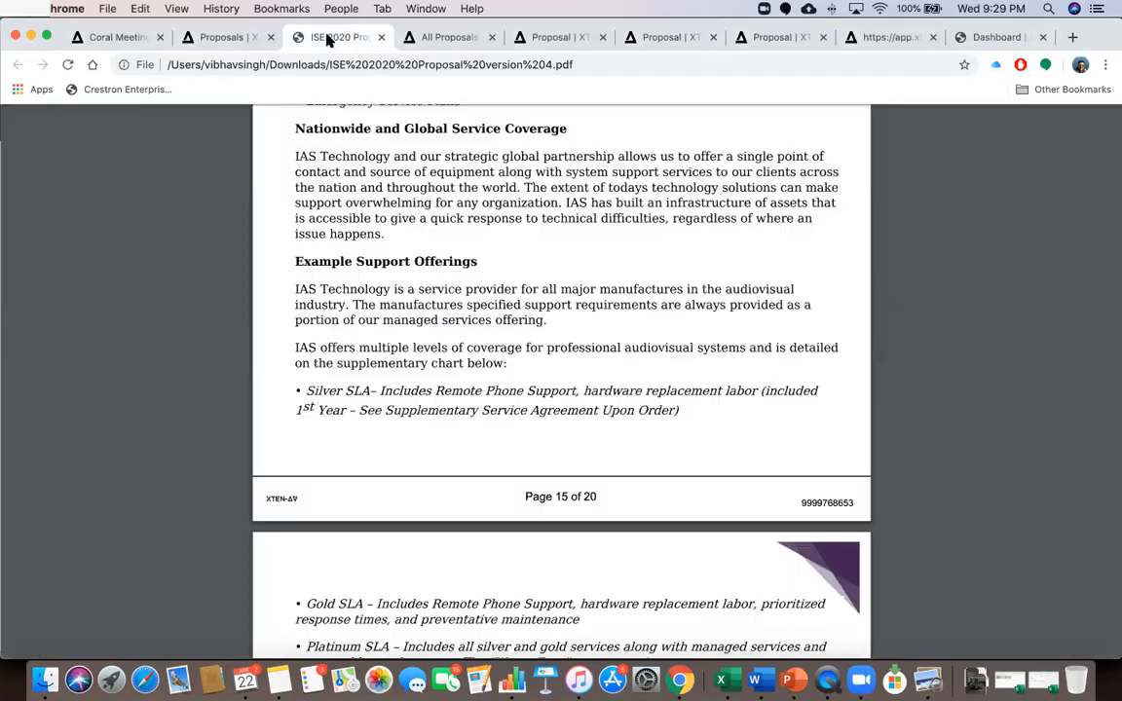
click(127, 36)
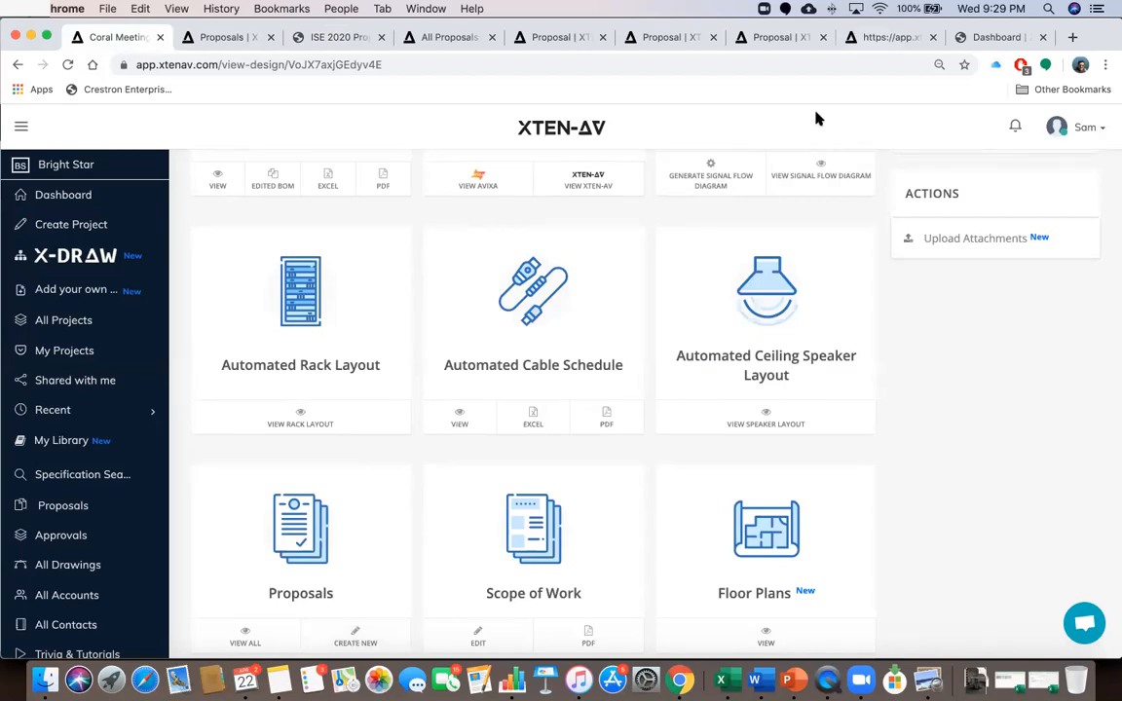
click(867, 37)
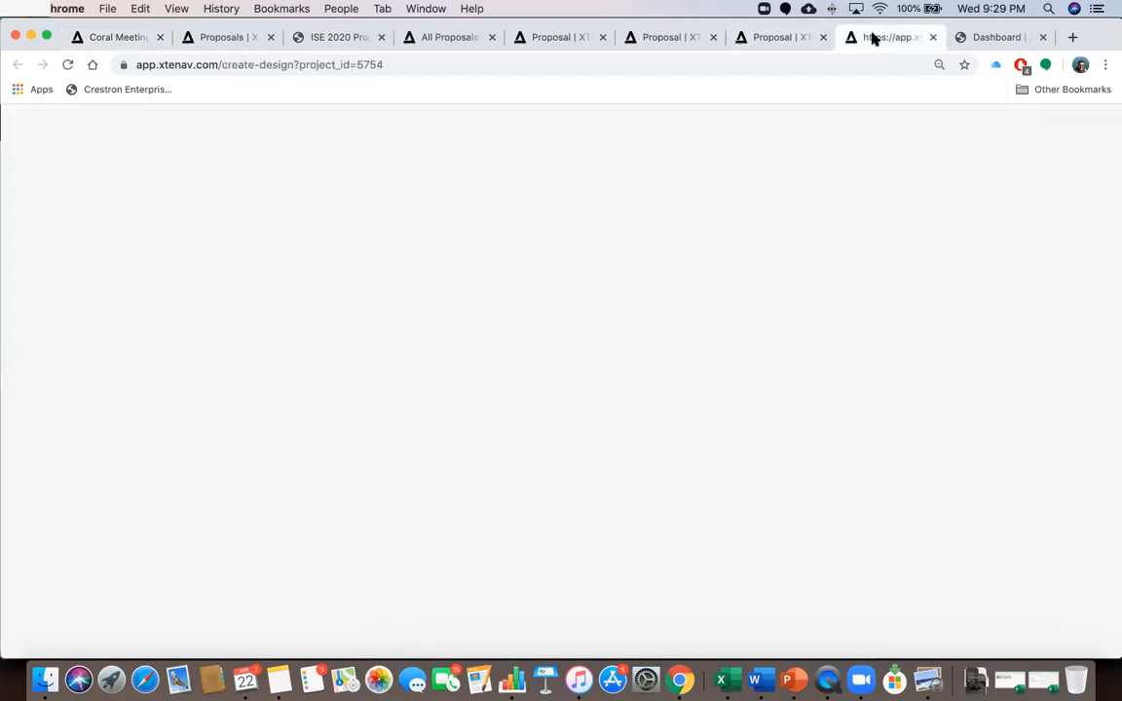
click(785, 39)
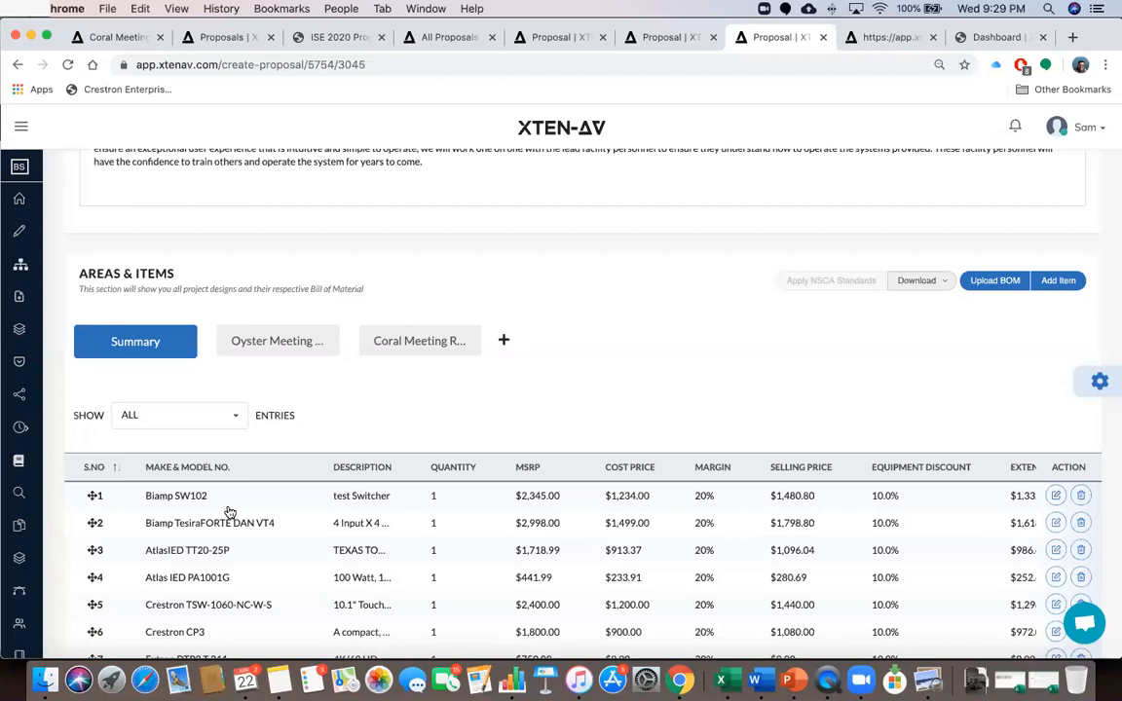
click(1085, 623)
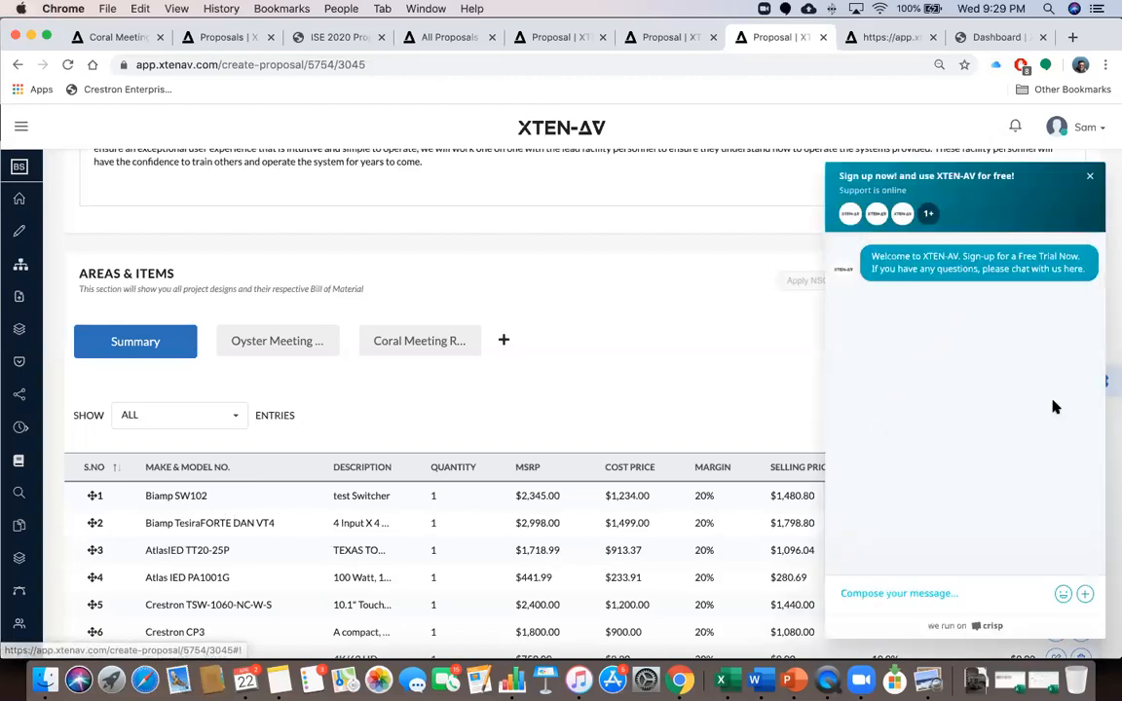
click(896, 592)
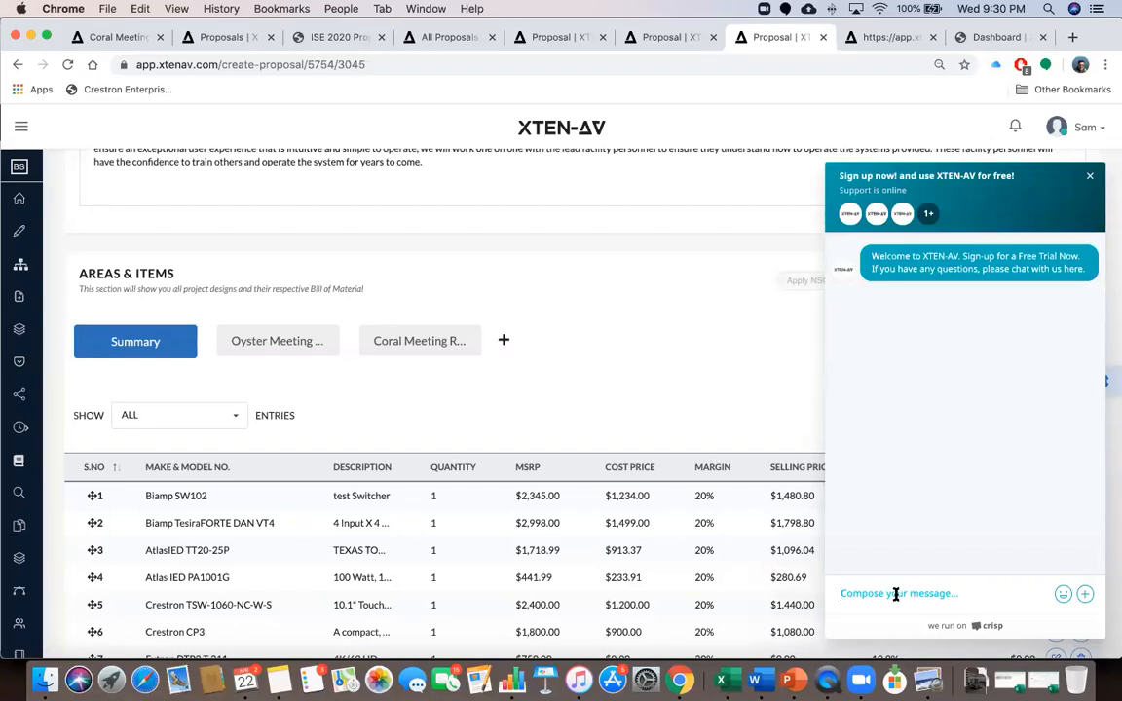
Expand the sidebar and go to Support/ Feedback to reach the Support Center query form
click(20, 129)
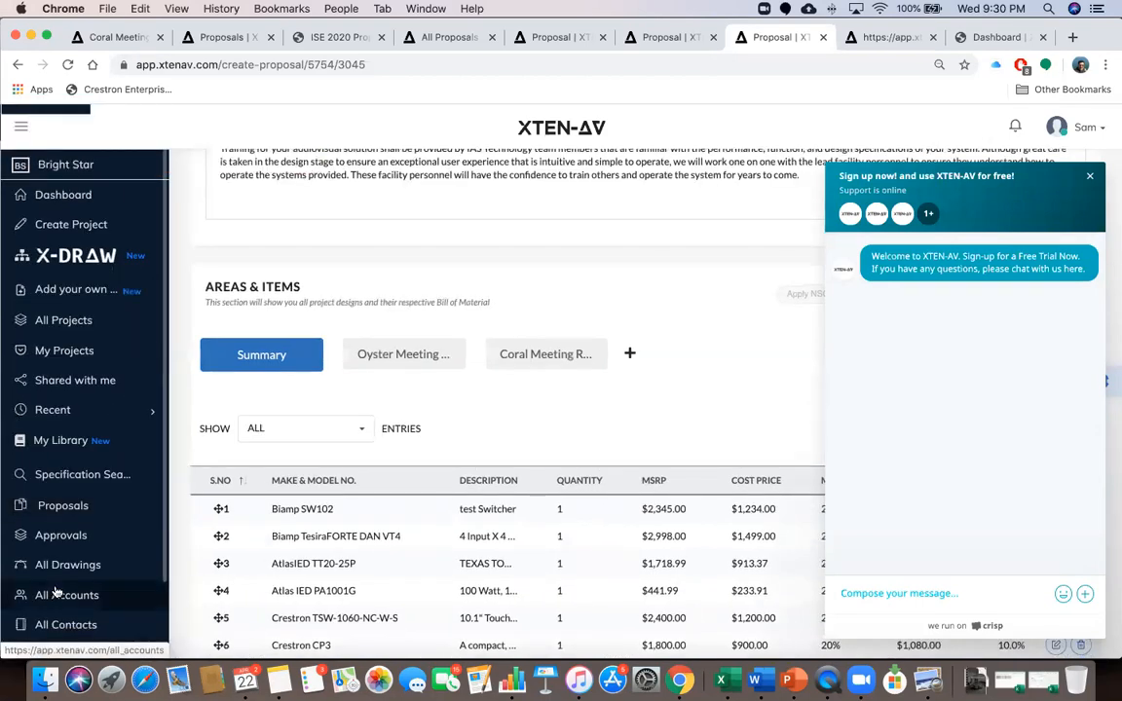
scroll(56, 599, down, 3)
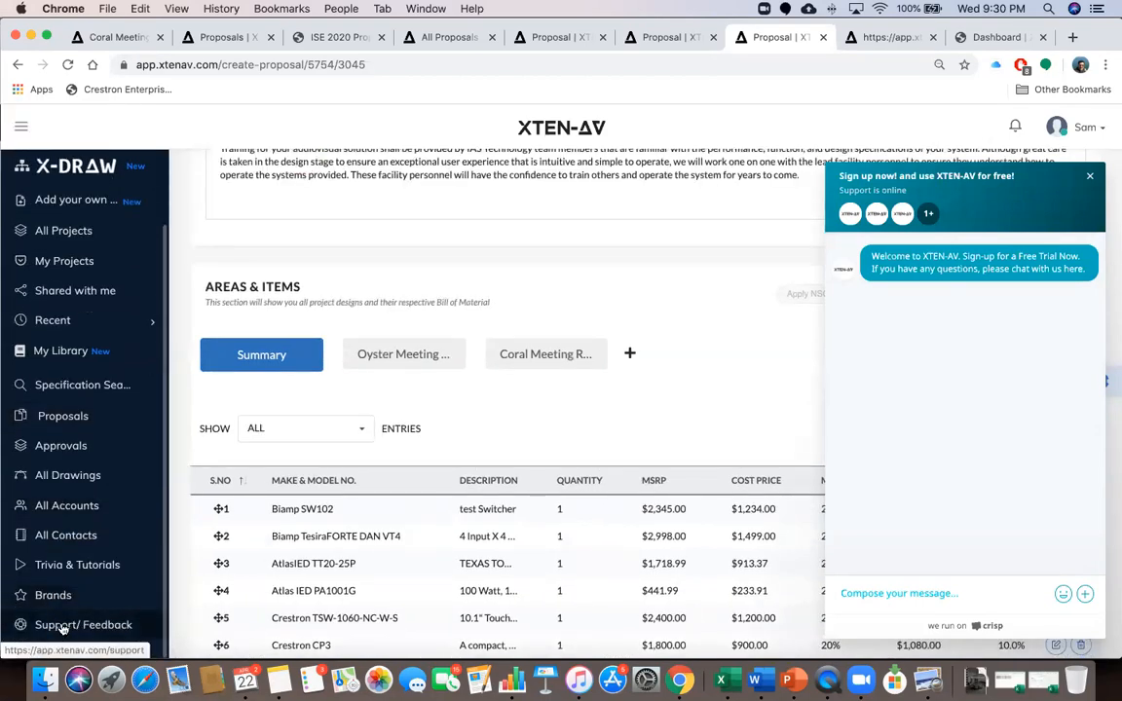
click(63, 629)
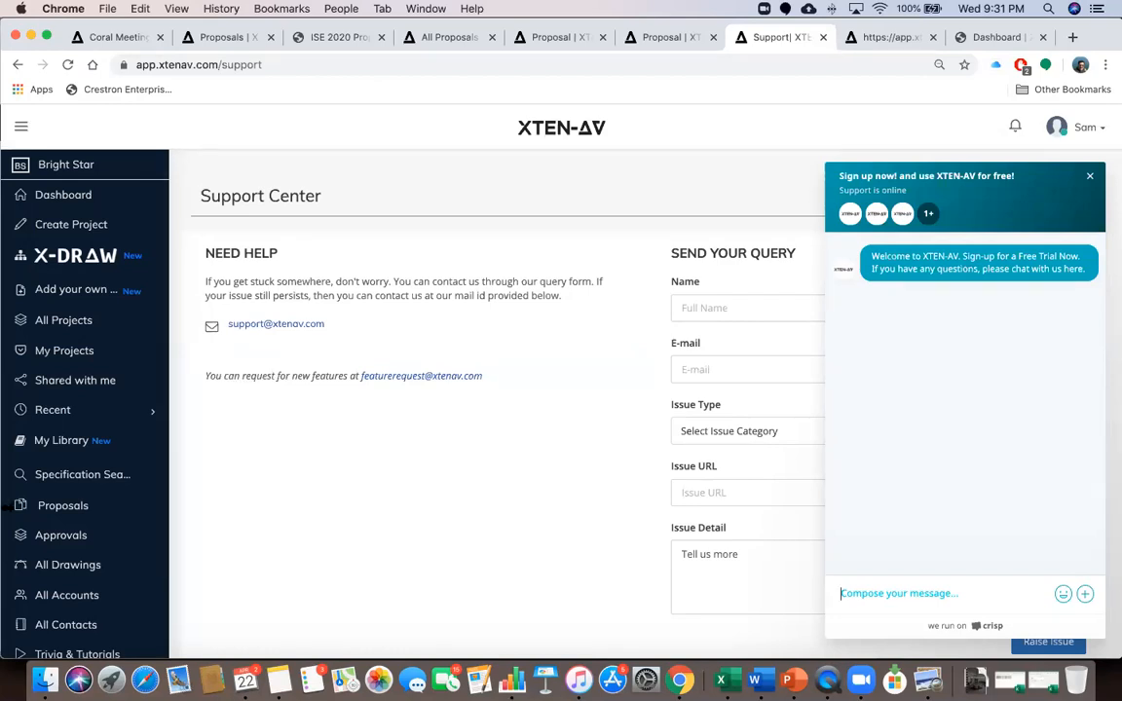
Open Trivia & Tutorials, close the Crisp support chat and scroll to the XTEN-AV Webinars series
scroll(56, 585, down, 2)
click(57, 567)
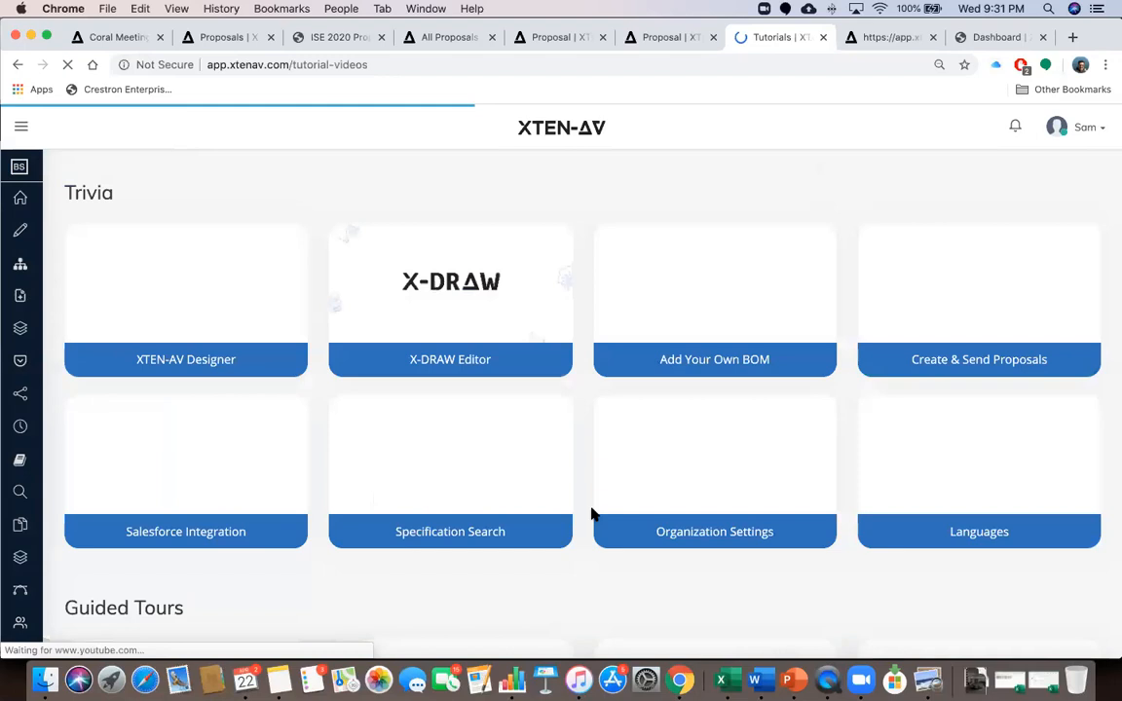
scroll(593, 514, down, 10)
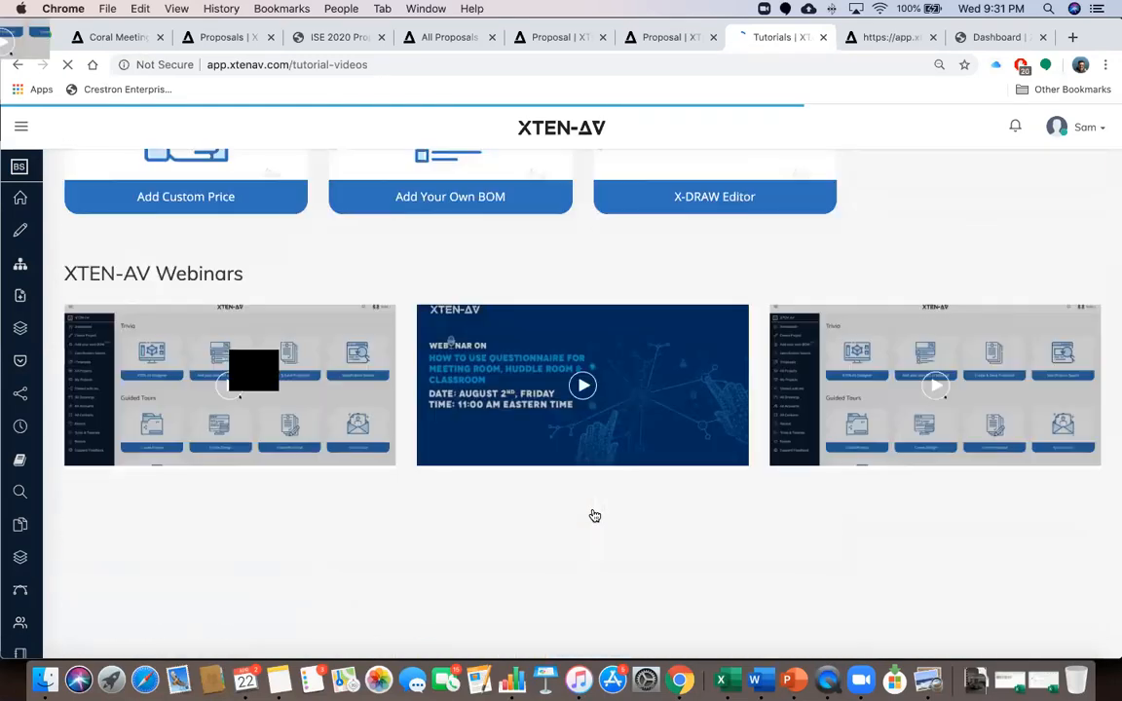
scroll(594, 515, down, 2)
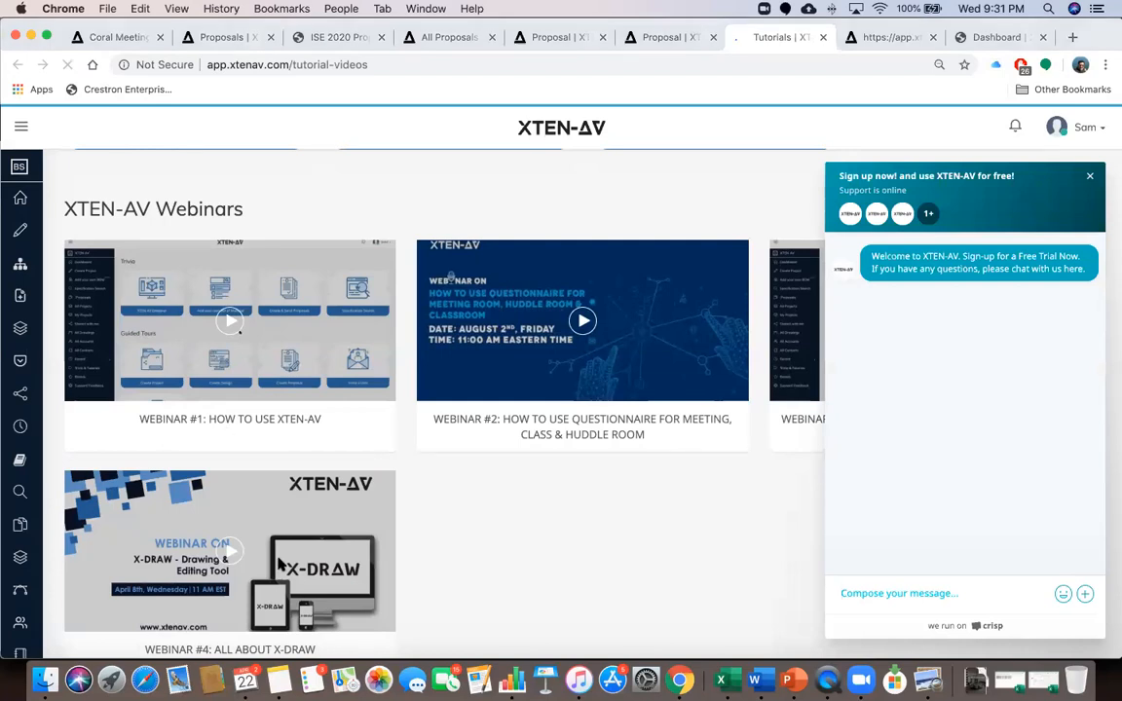
scroll(341, 465, up, 8)
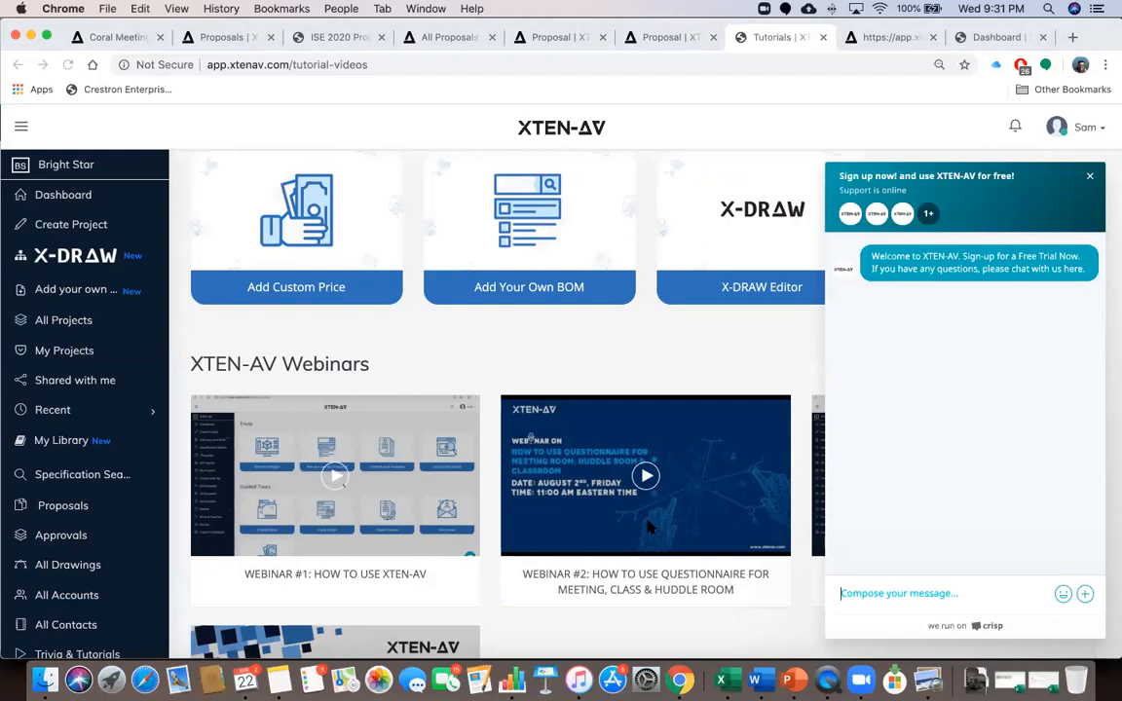
click(1090, 176)
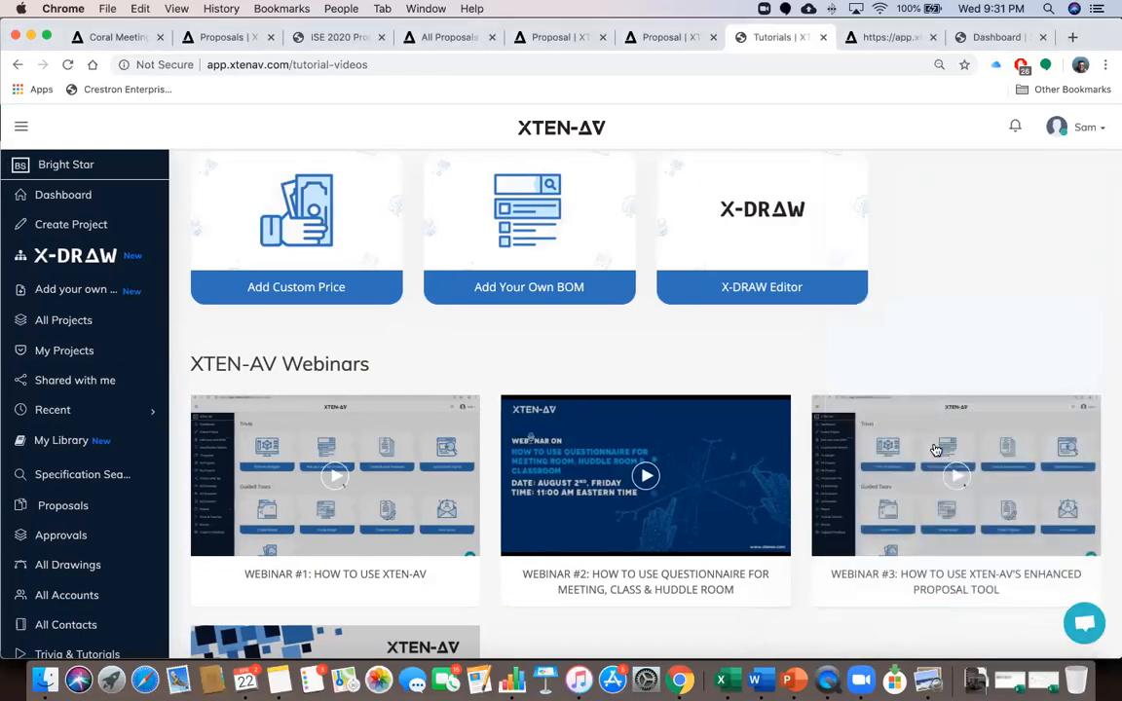
scroll(935, 450, down, 2)
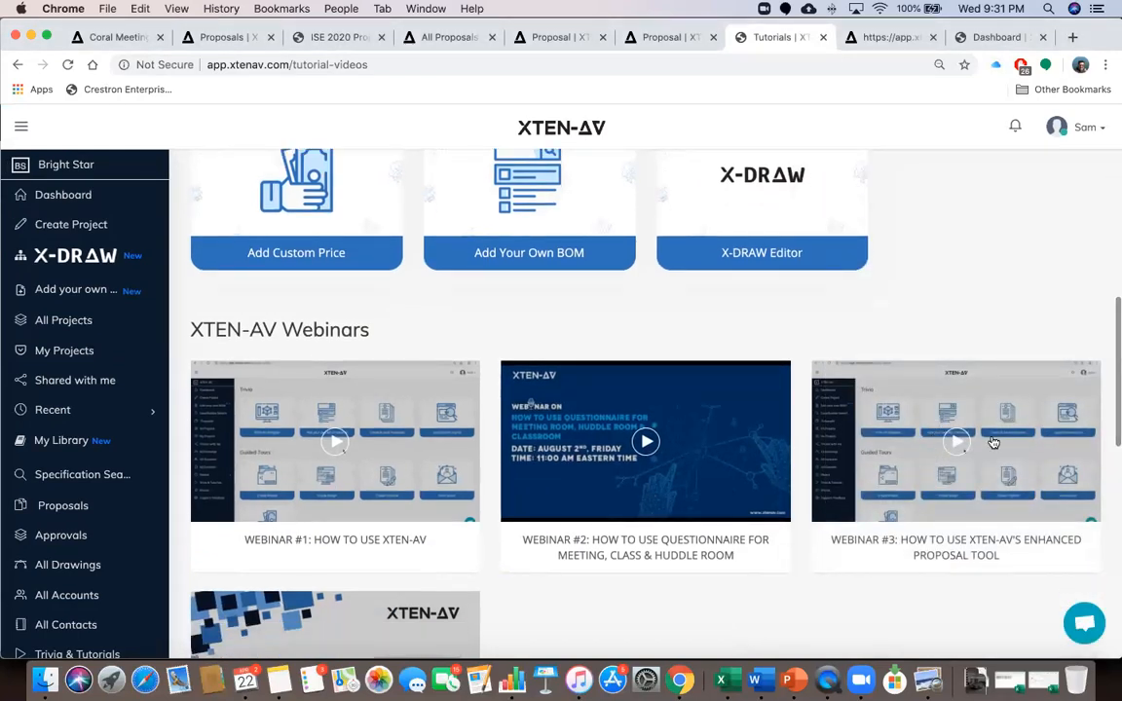
scroll(606, 510, down, 3)
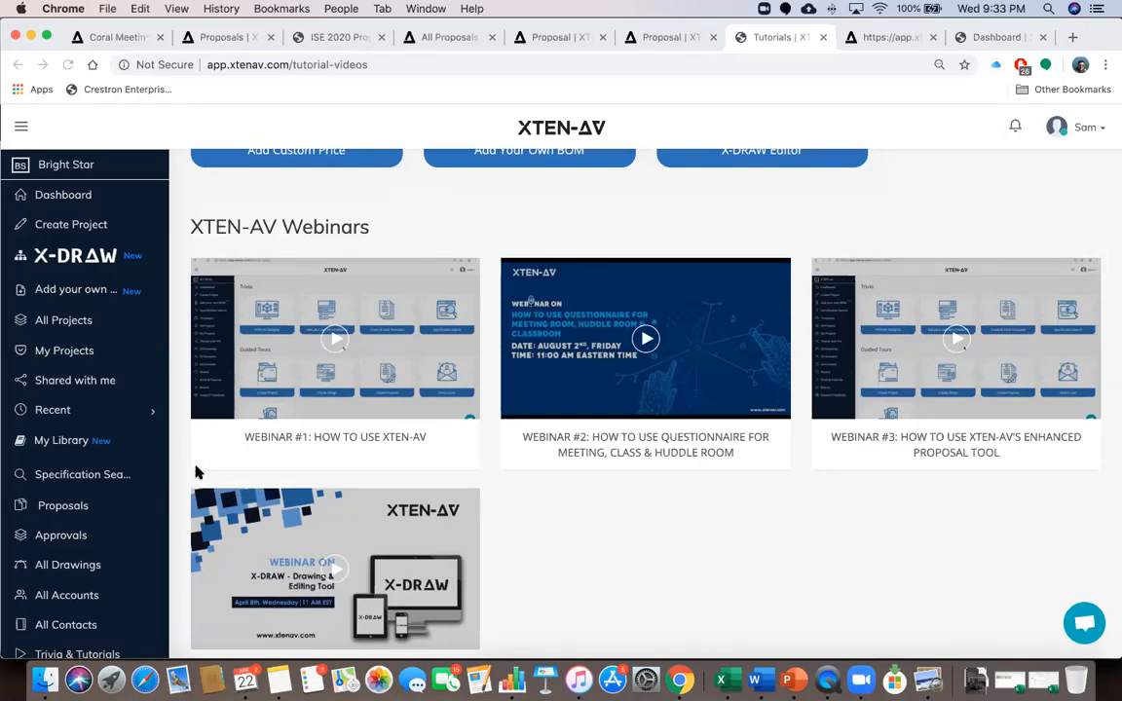
Load xtenav.com in place of the Dashboard tab to show the public homepage
click(982, 39)
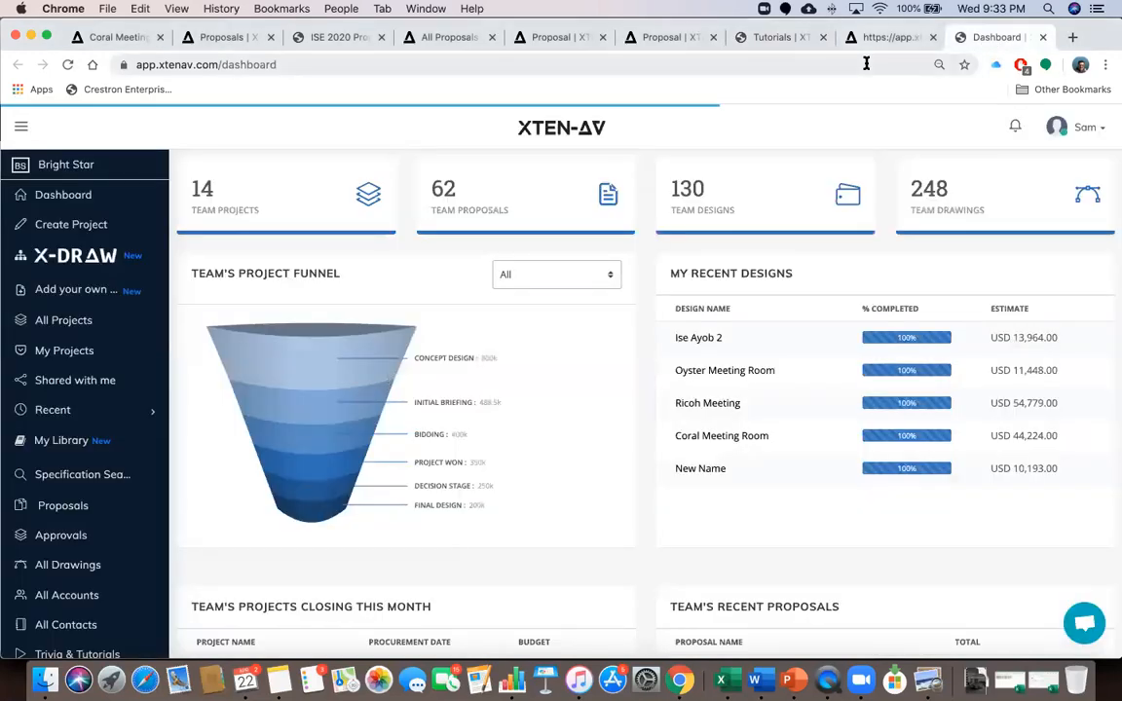
click(866, 63)
text(xten)
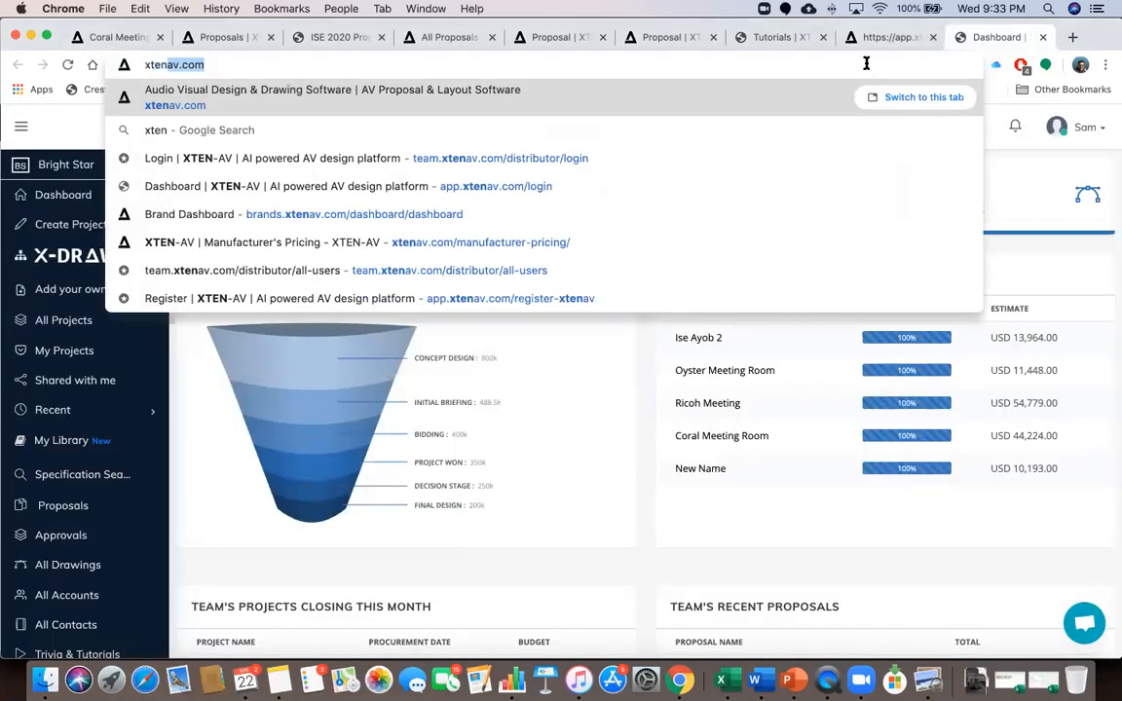
key(Return)
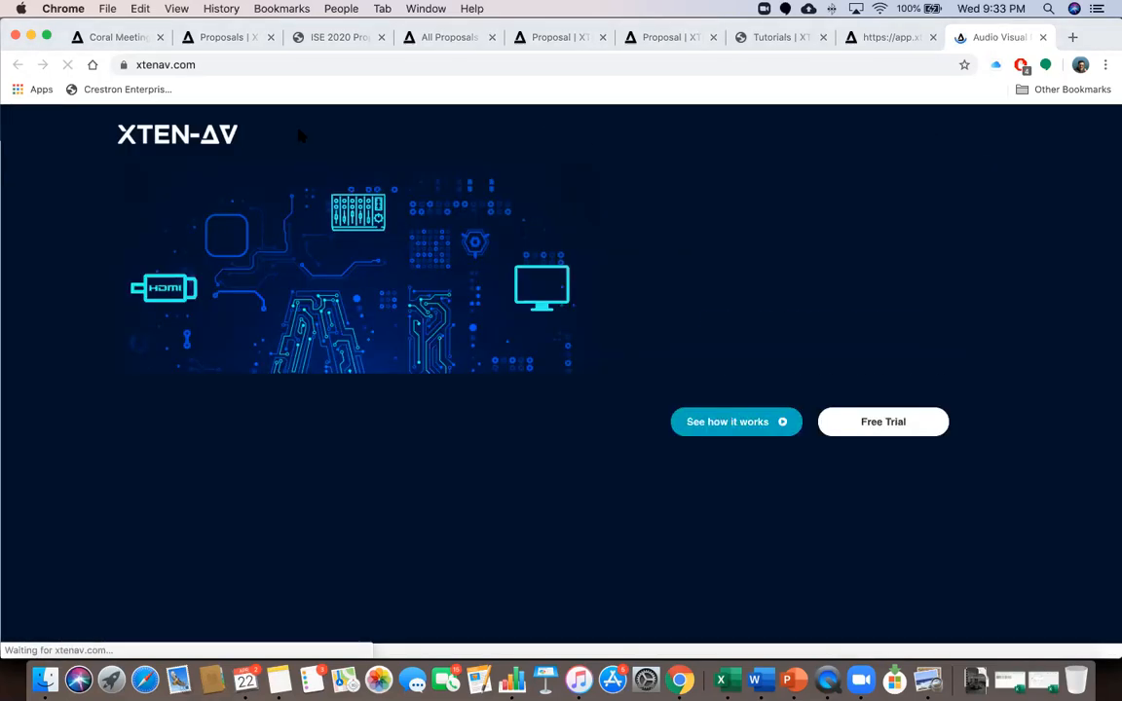
scroll(763, 231, down, 10)
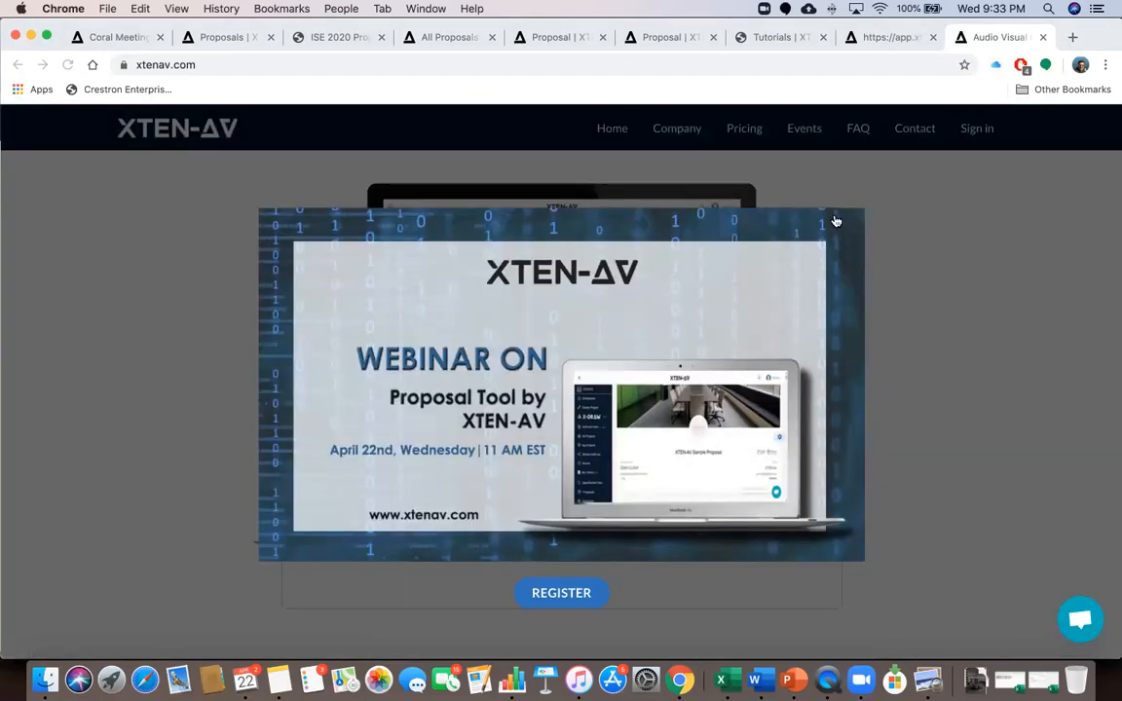
Dismiss the webinar popup, scroll to Pricing and switch to yearly billing (Basic $531, Business $2,241)
click(796, 216)
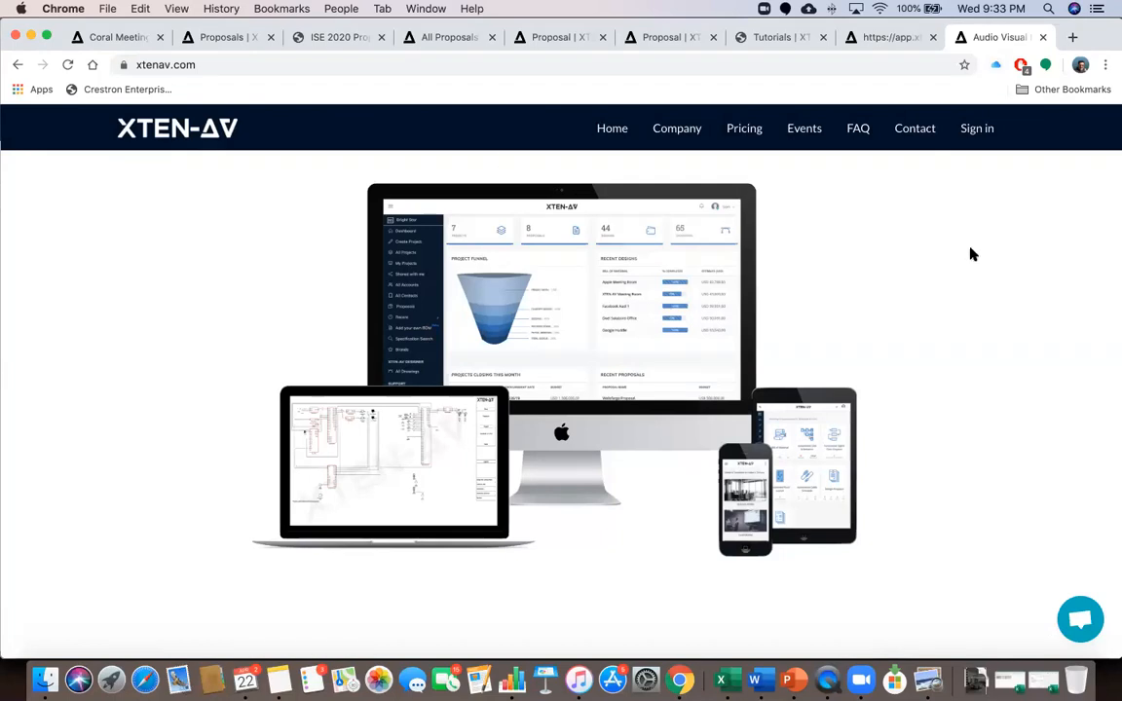
scroll(969, 253, down, 15)
scroll(970, 254, down, 10)
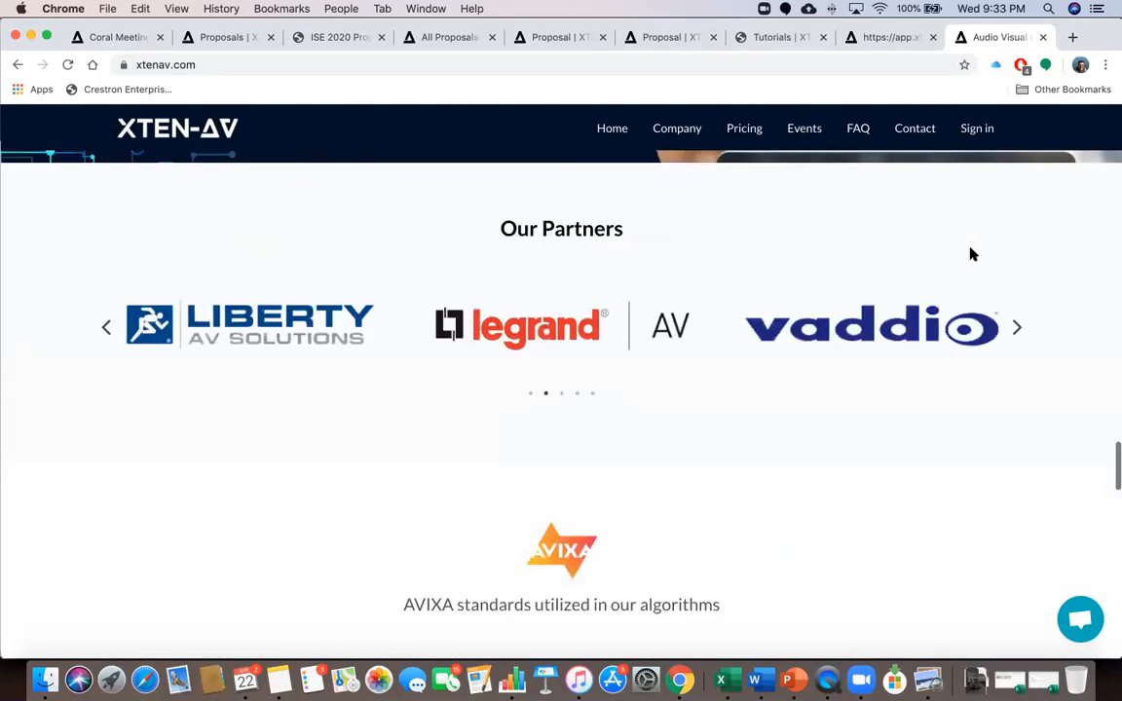
scroll(970, 254, up, 3)
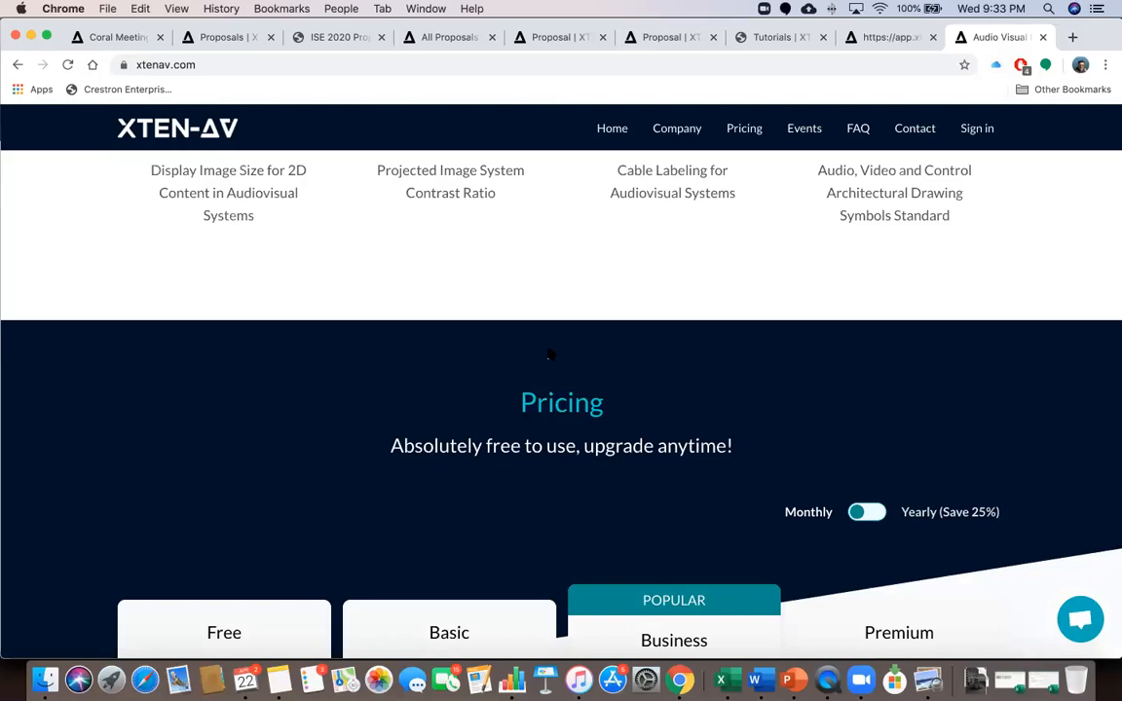
scroll(514, 499, down, 5)
scroll(502, 585, down, 1)
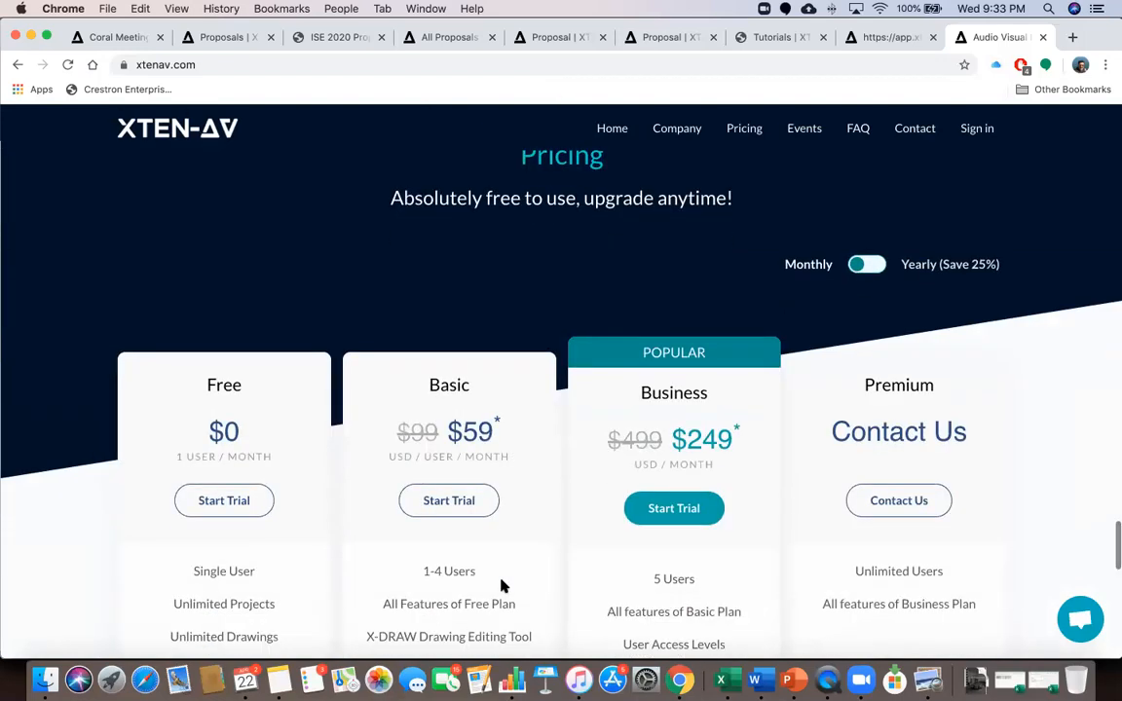
scroll(502, 585, down, 1)
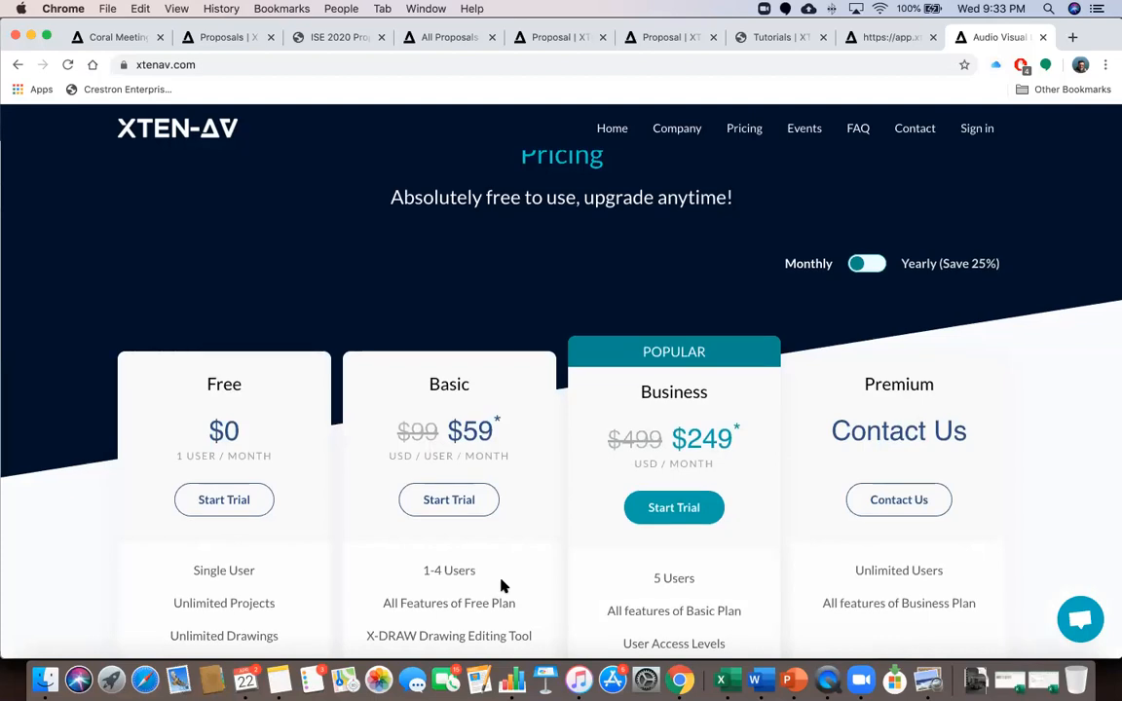
scroll(501, 585, up, 1)
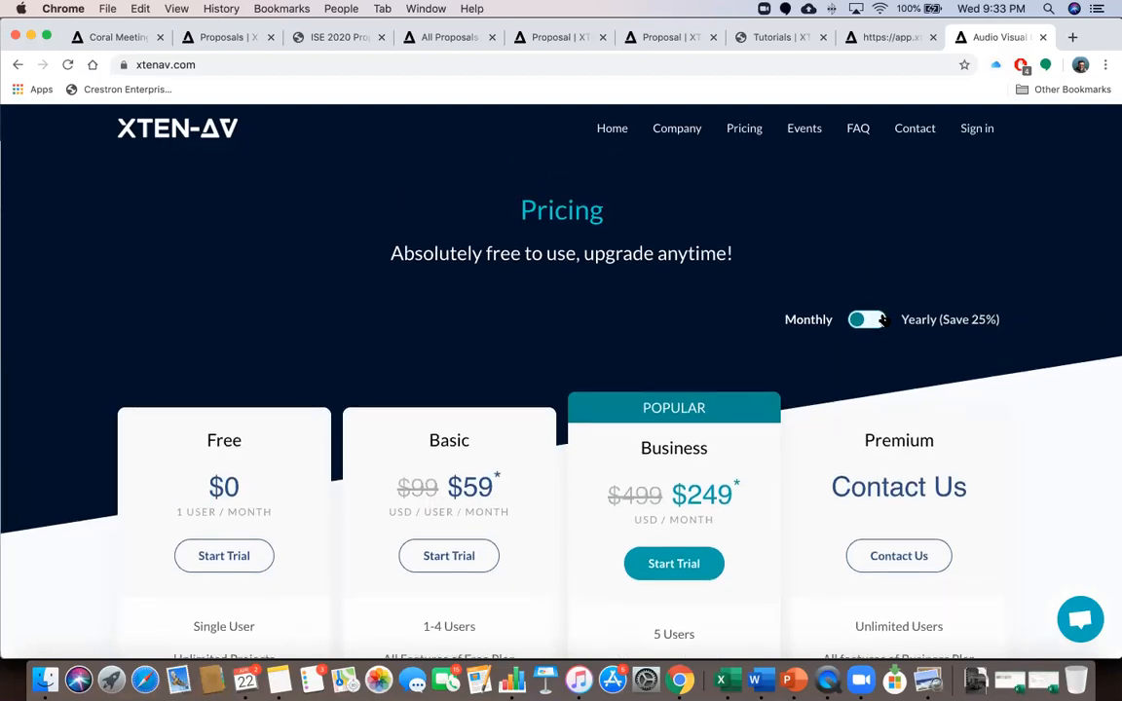
scroll(717, 494, down, 1)
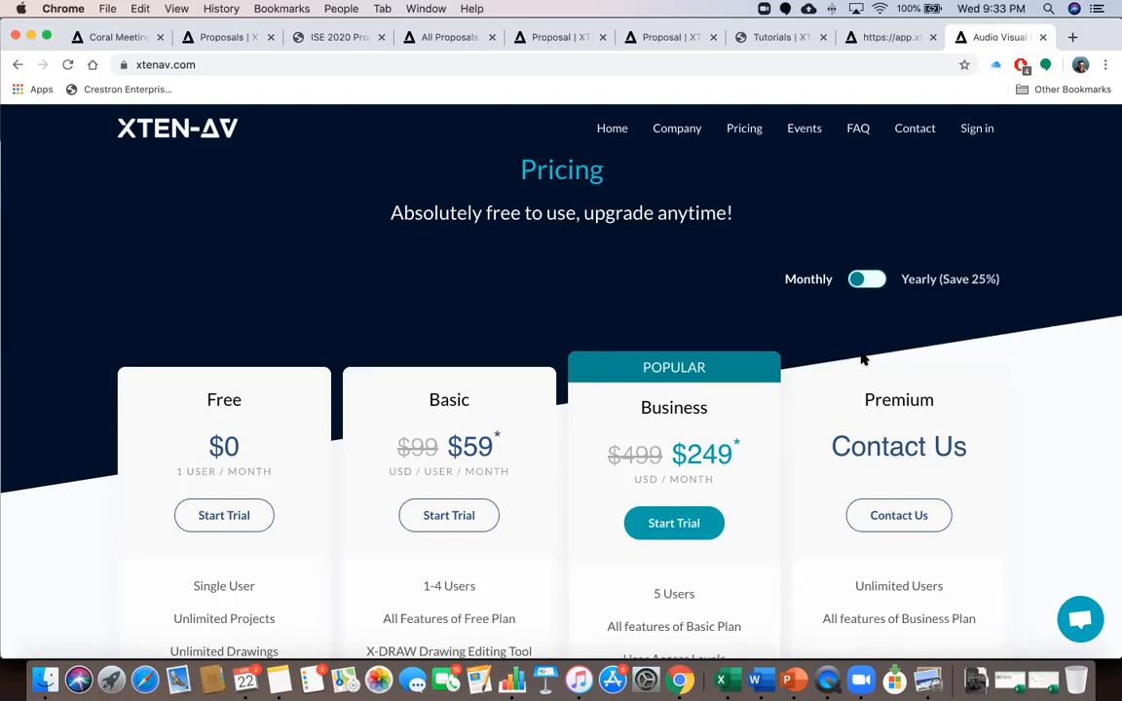
click(873, 280)
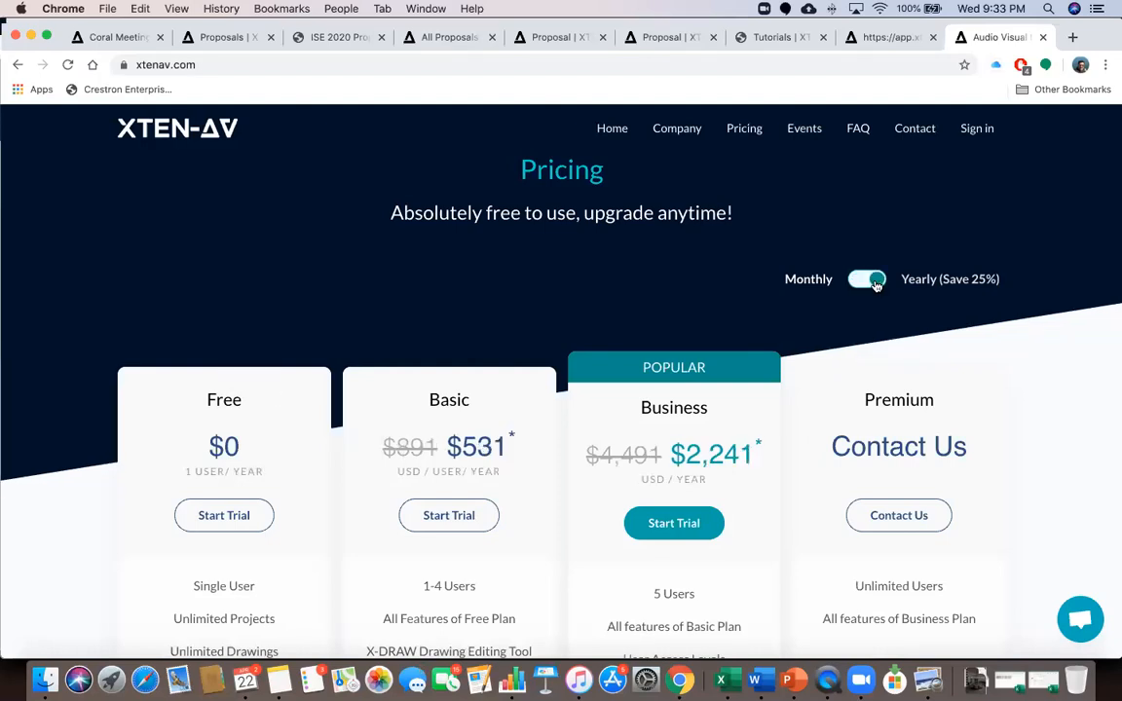